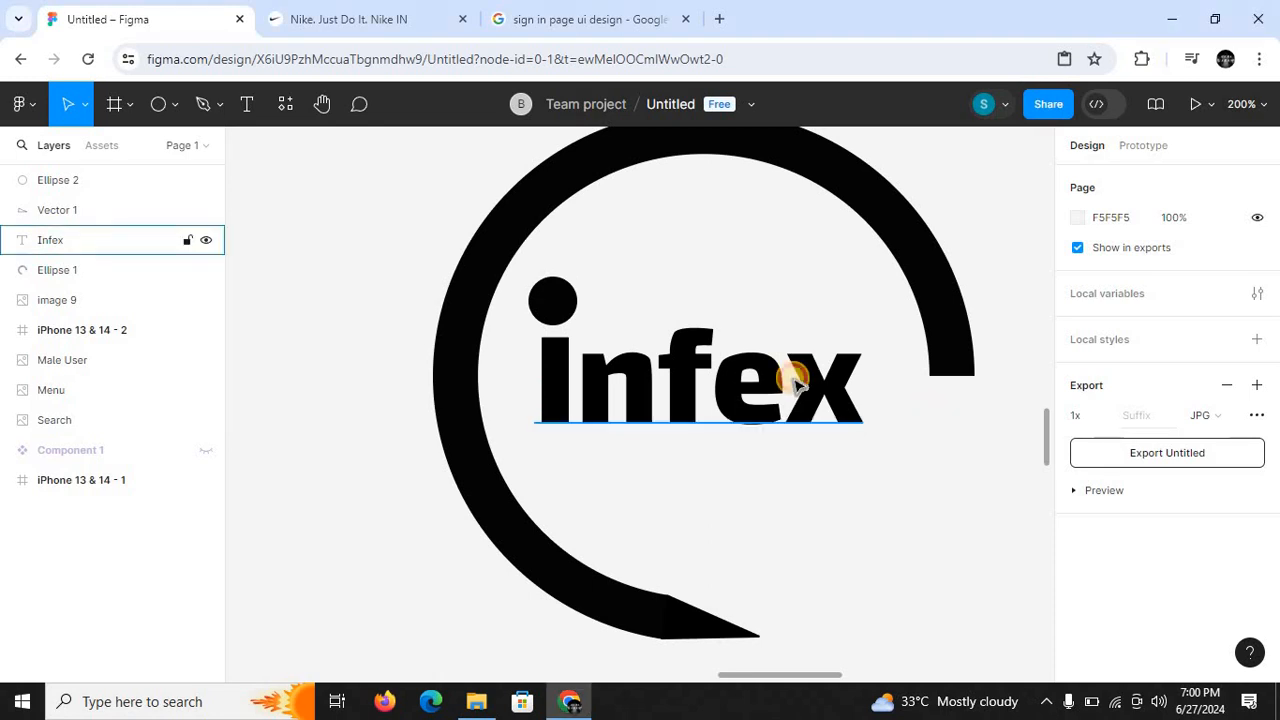
# - Remove the final letter "x" from the Infex logo text
pyautogui.doubleClick(797, 385)
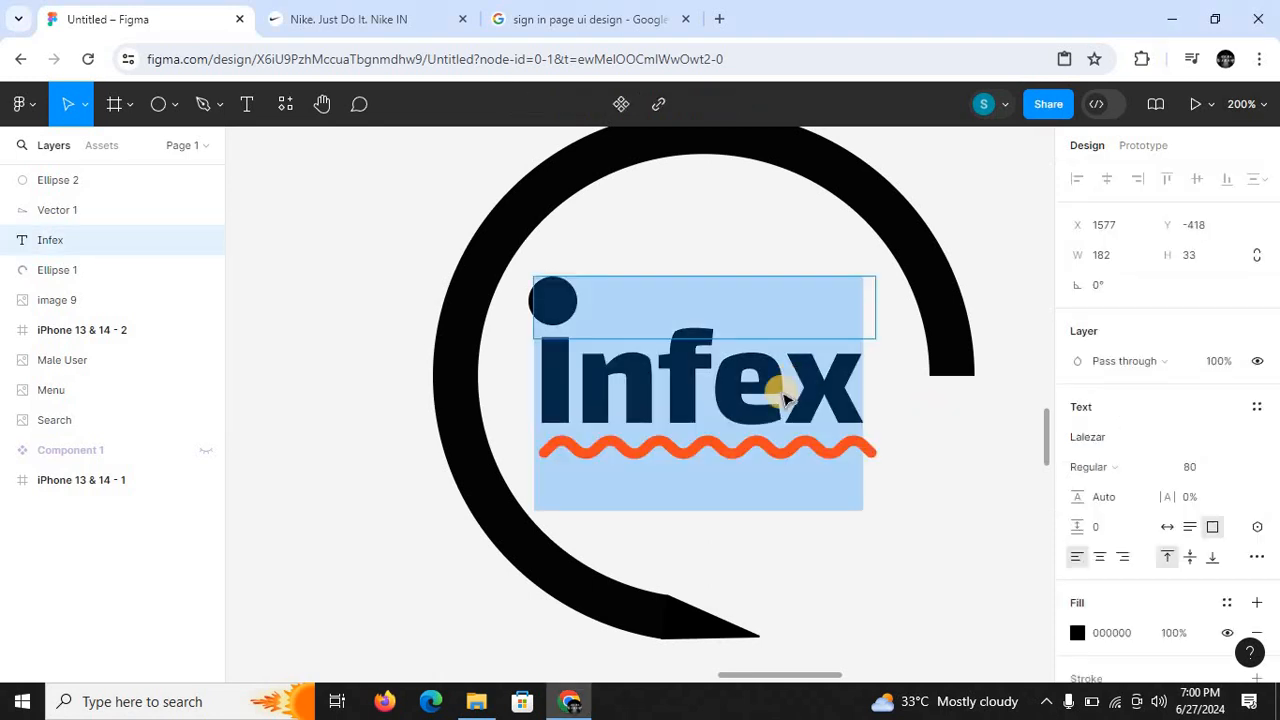
pyautogui.click(766, 331)
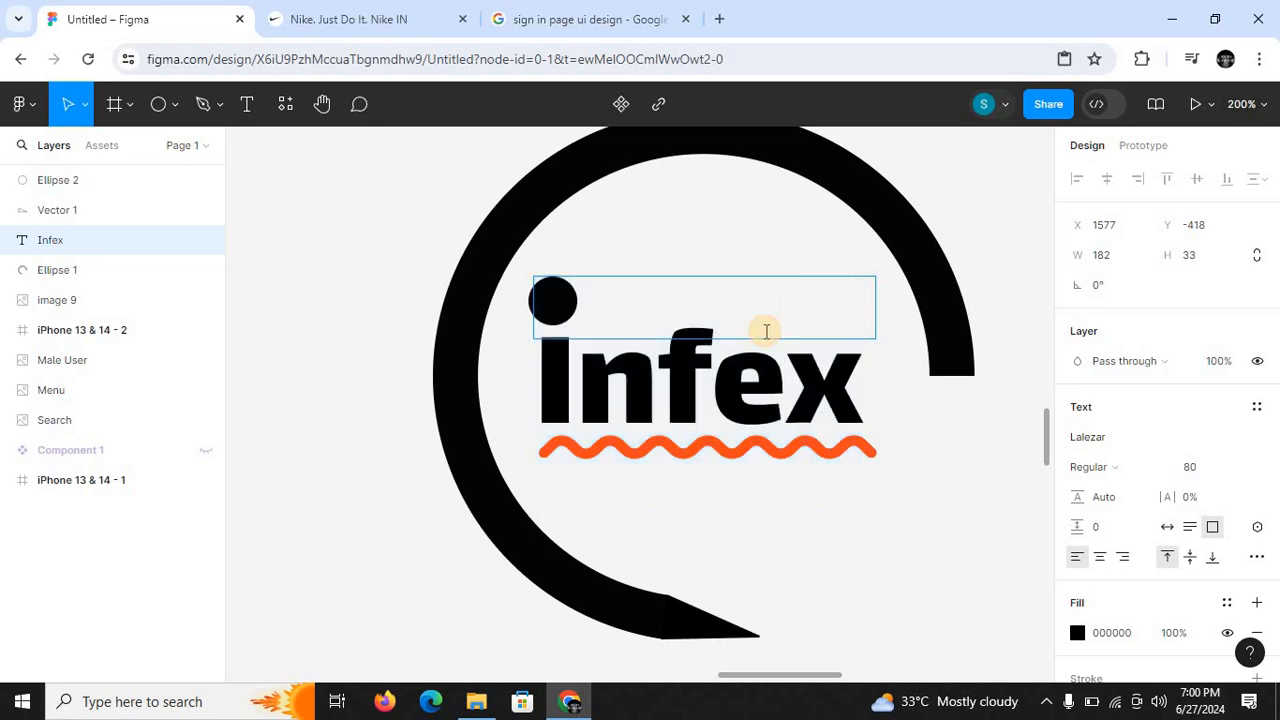
pyautogui.press('BackSpace')
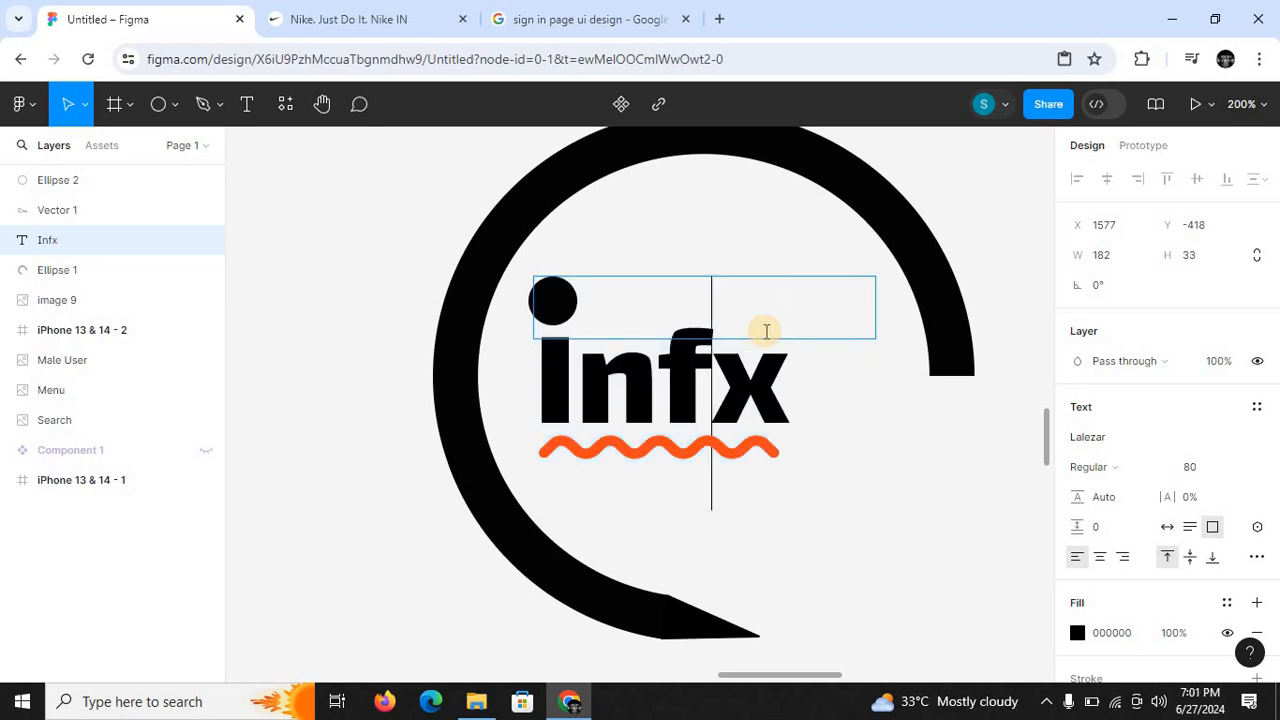
pyautogui.write('e')
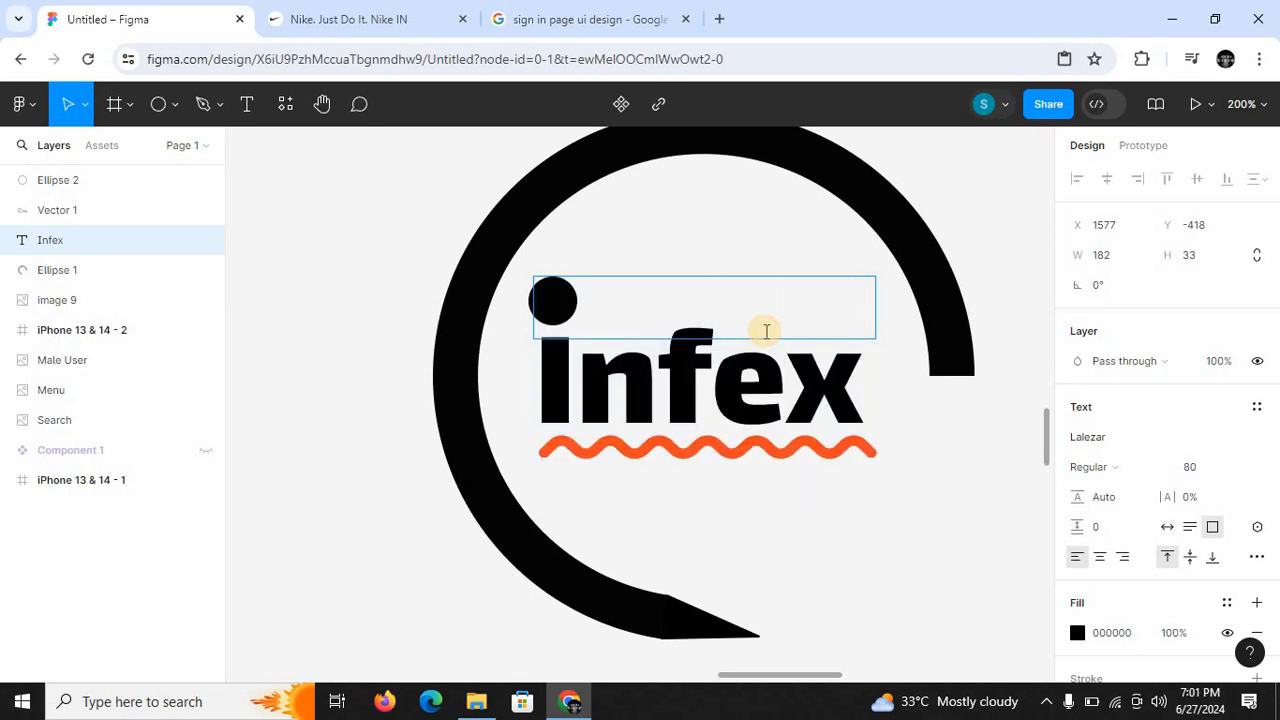
pyautogui.press('BackSpace')
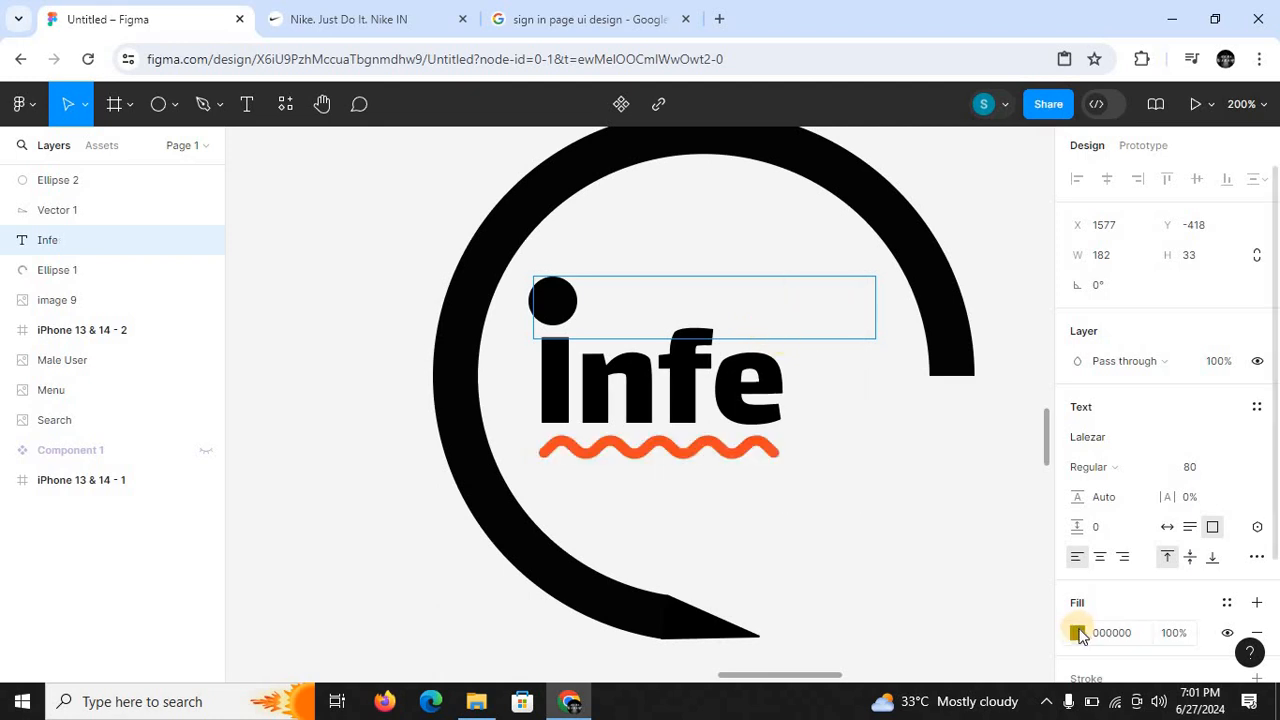
# - Set the text fill to blue 0629E4 and add the letter "x" back at the end of the word in that colour
pyautogui.click(1078, 634)
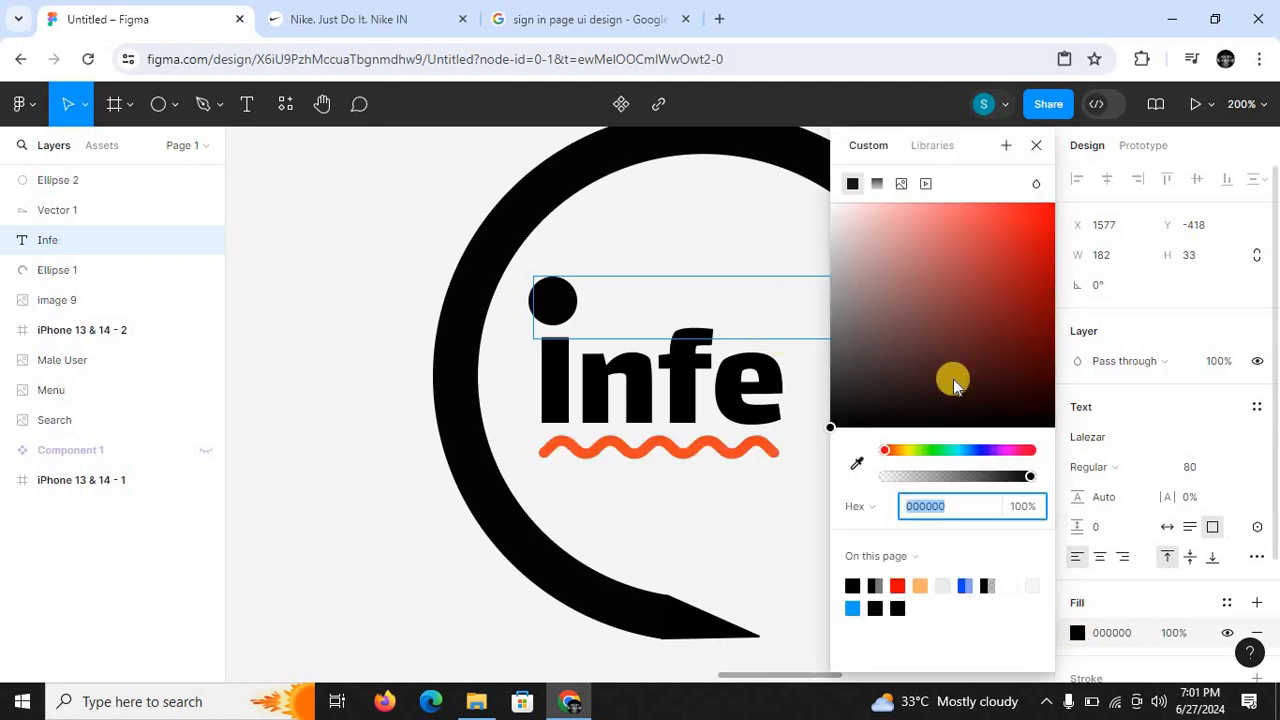
pyautogui.click(976, 452)
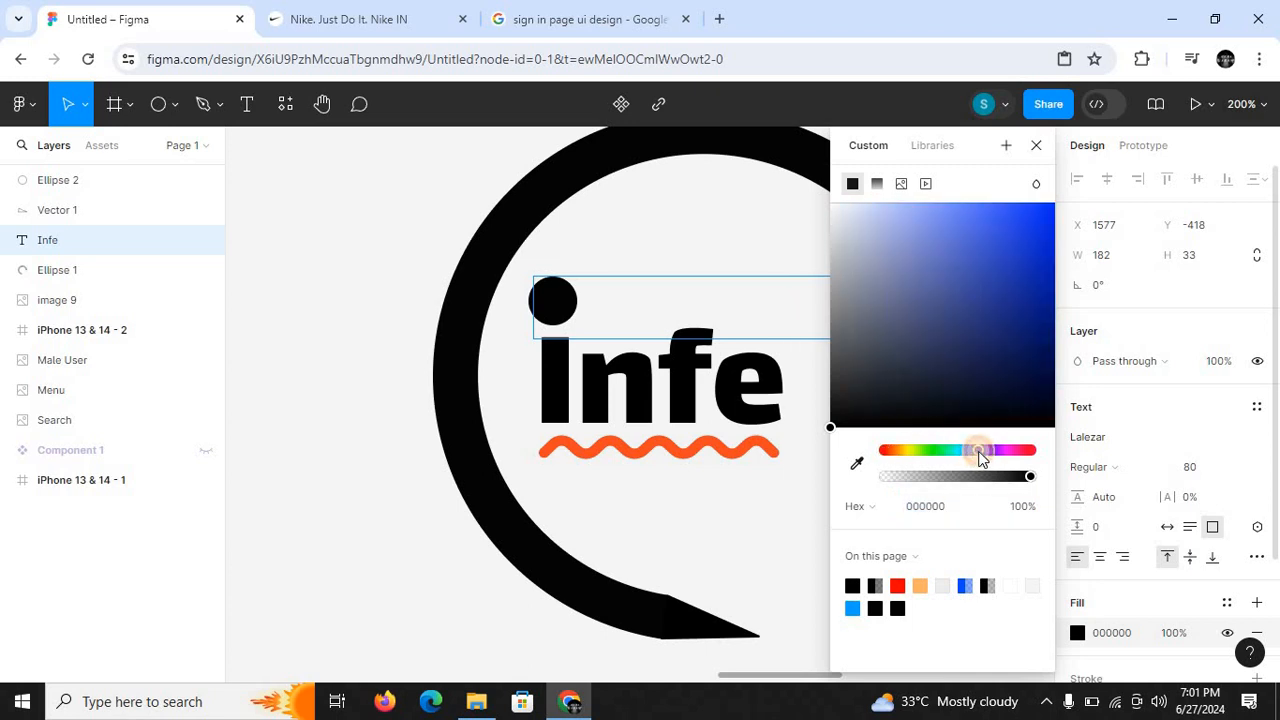
pyautogui.click(1046, 232)
pyautogui.moveTo(1048, 233); pyautogui.dragTo(1049, 233)
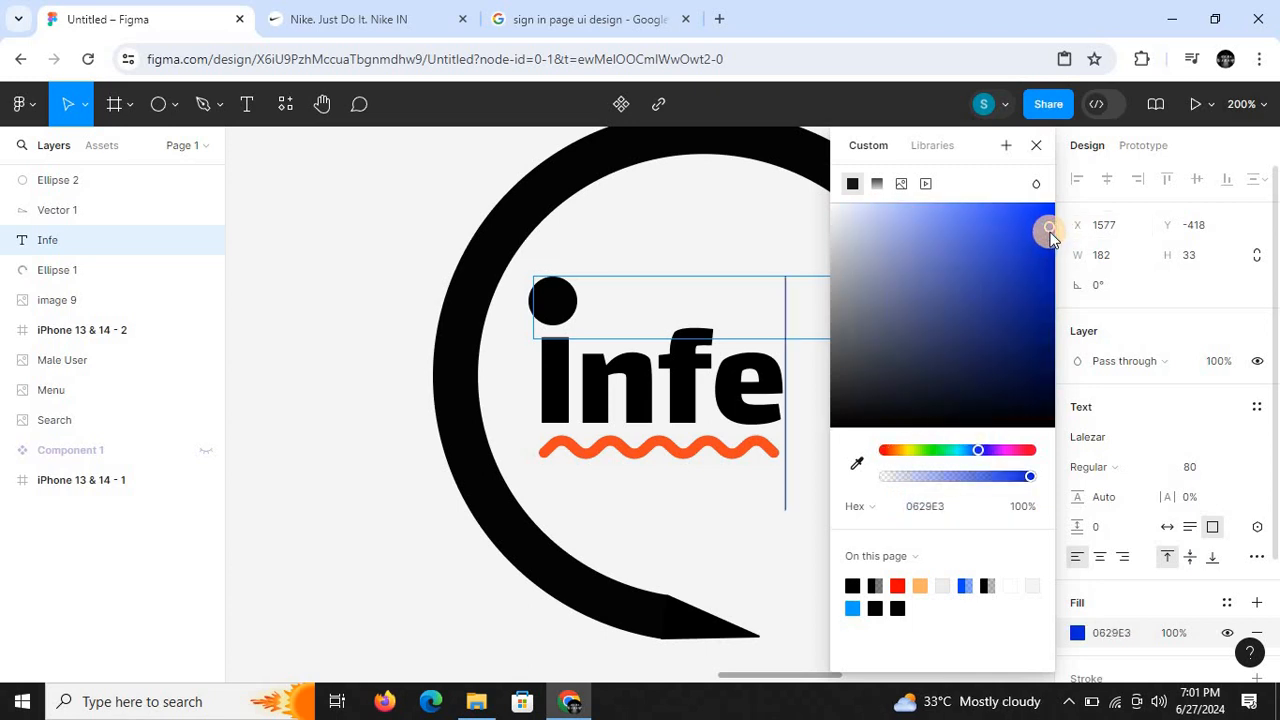
pyautogui.write('x')
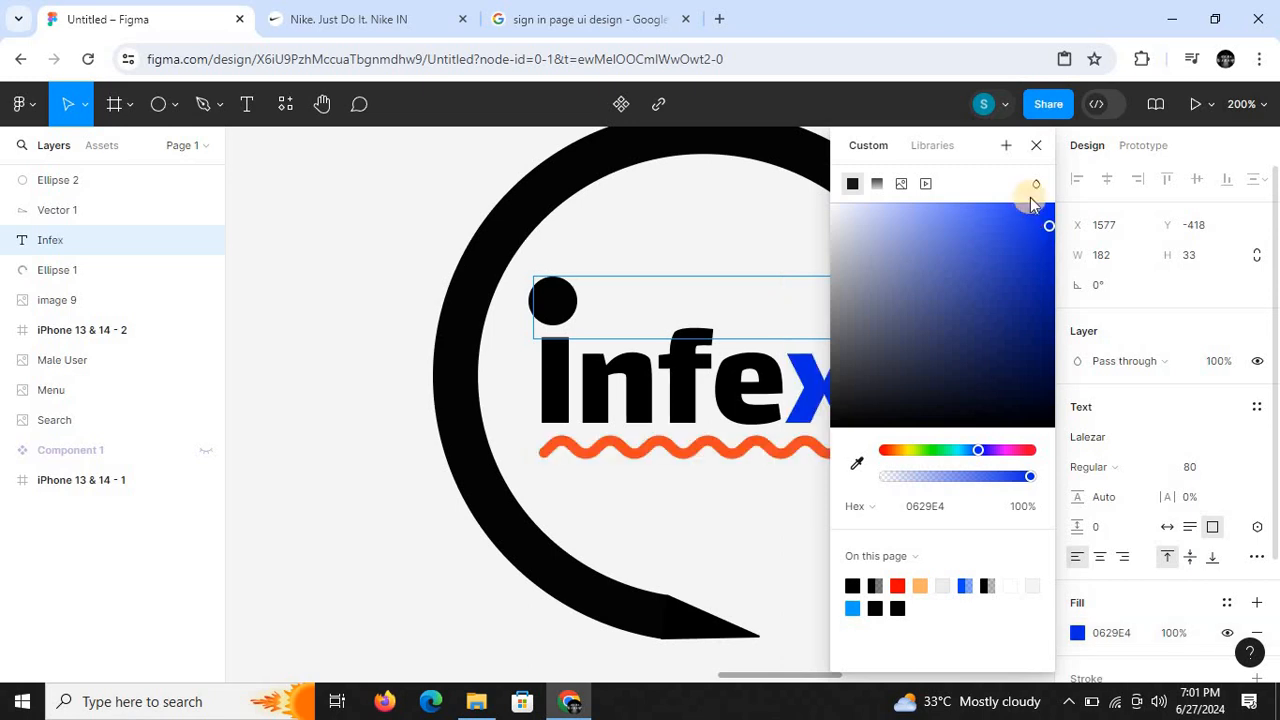
pyautogui.click(1036, 148)
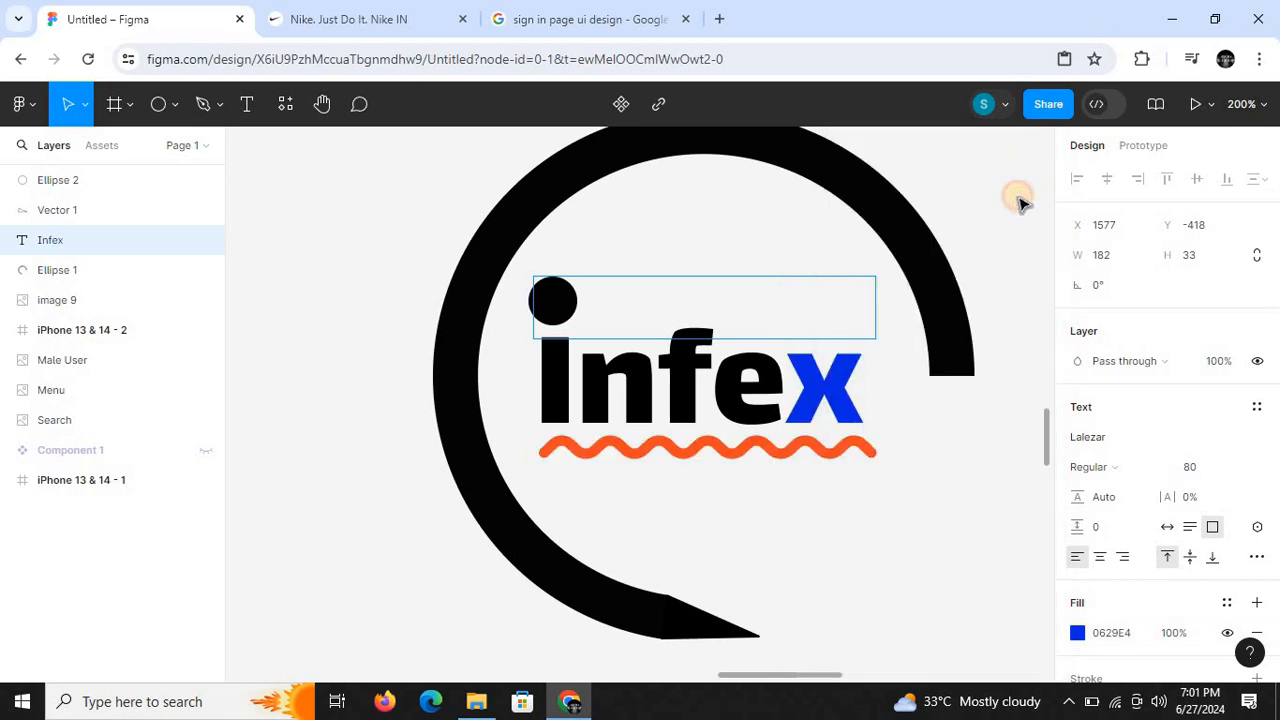
pyautogui.press('Escape')
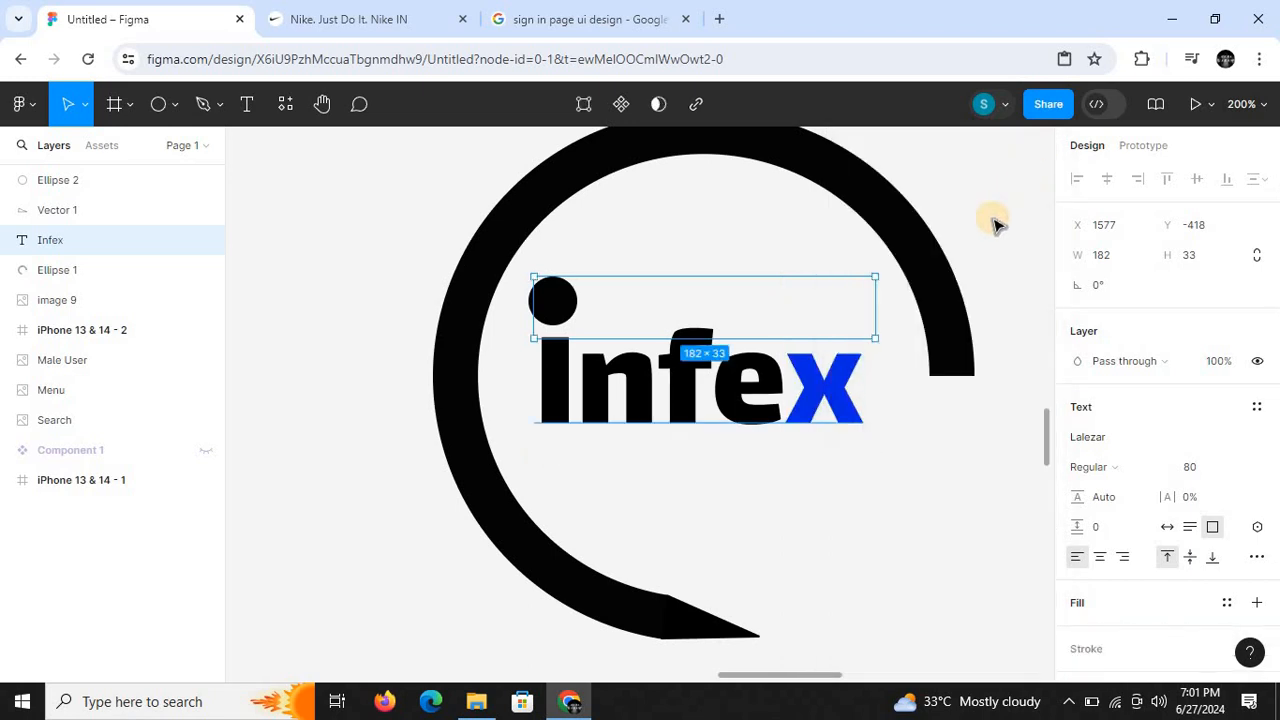
pyautogui.click(816, 175)
pyautogui.click(340, 265)
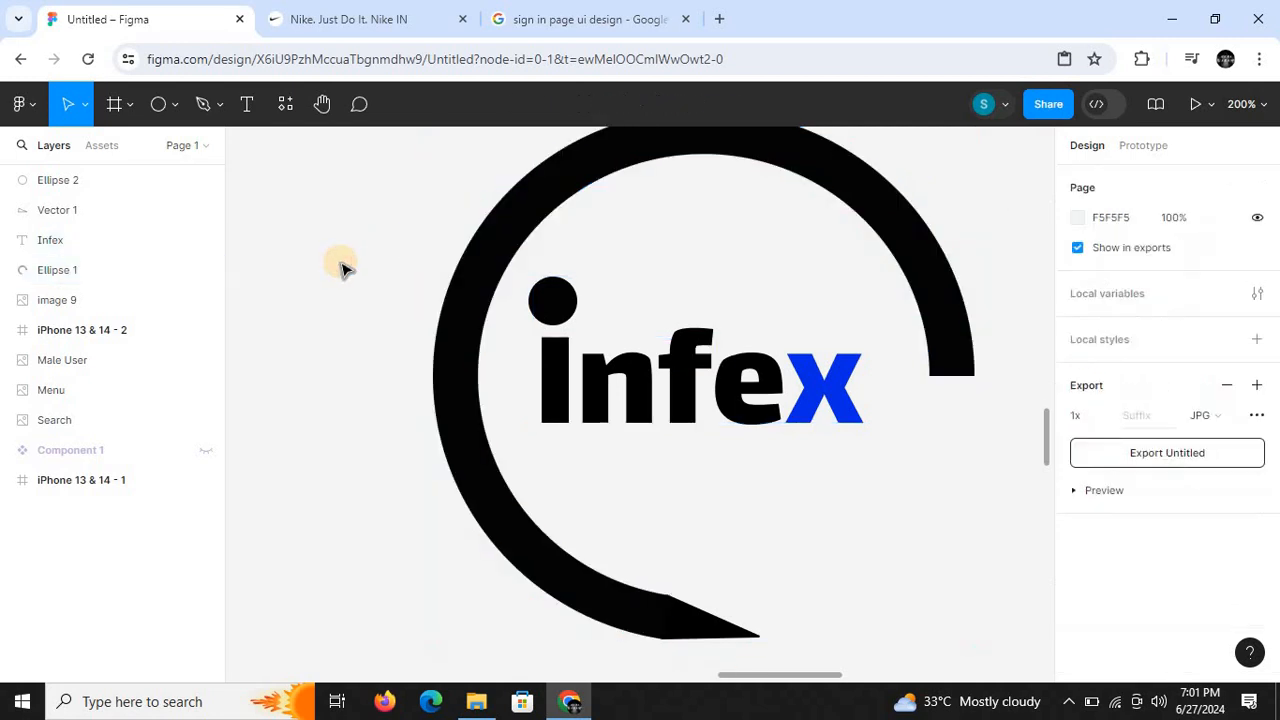
# - Add a blue 0629E4 stroke to the round dot above the letter i
pyautogui.click(542, 305)
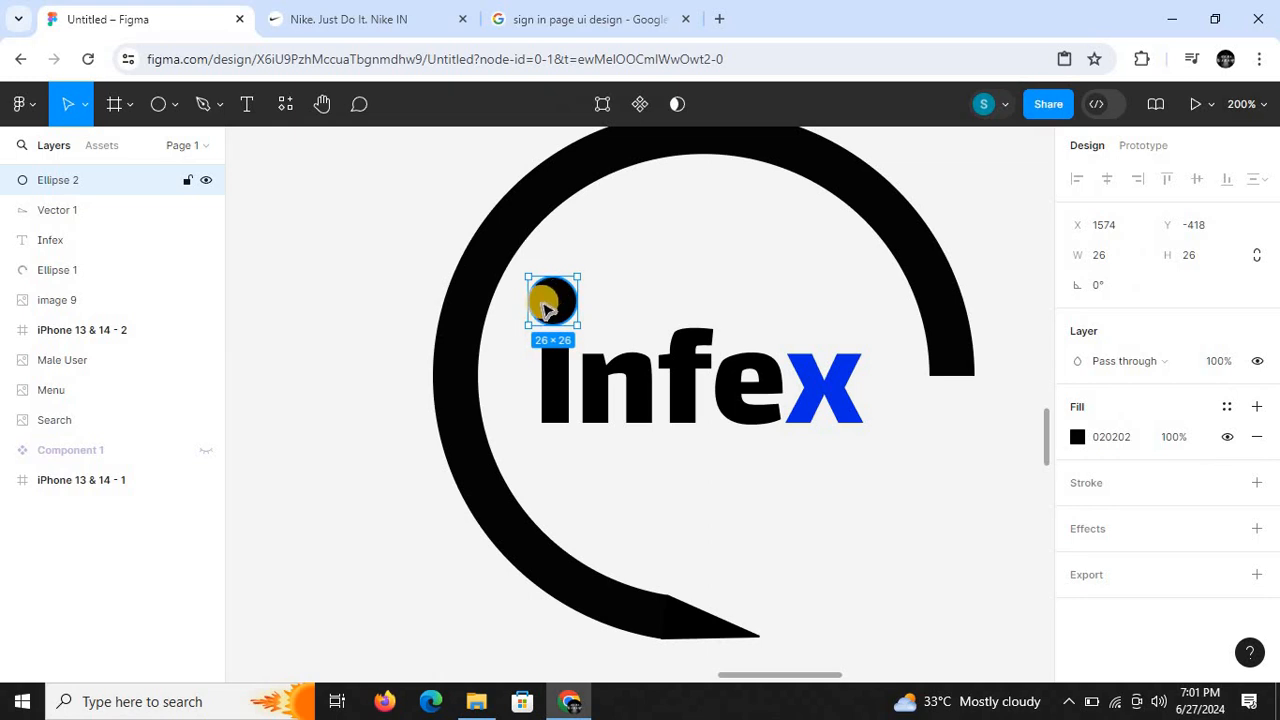
pyautogui.click(1257, 483)
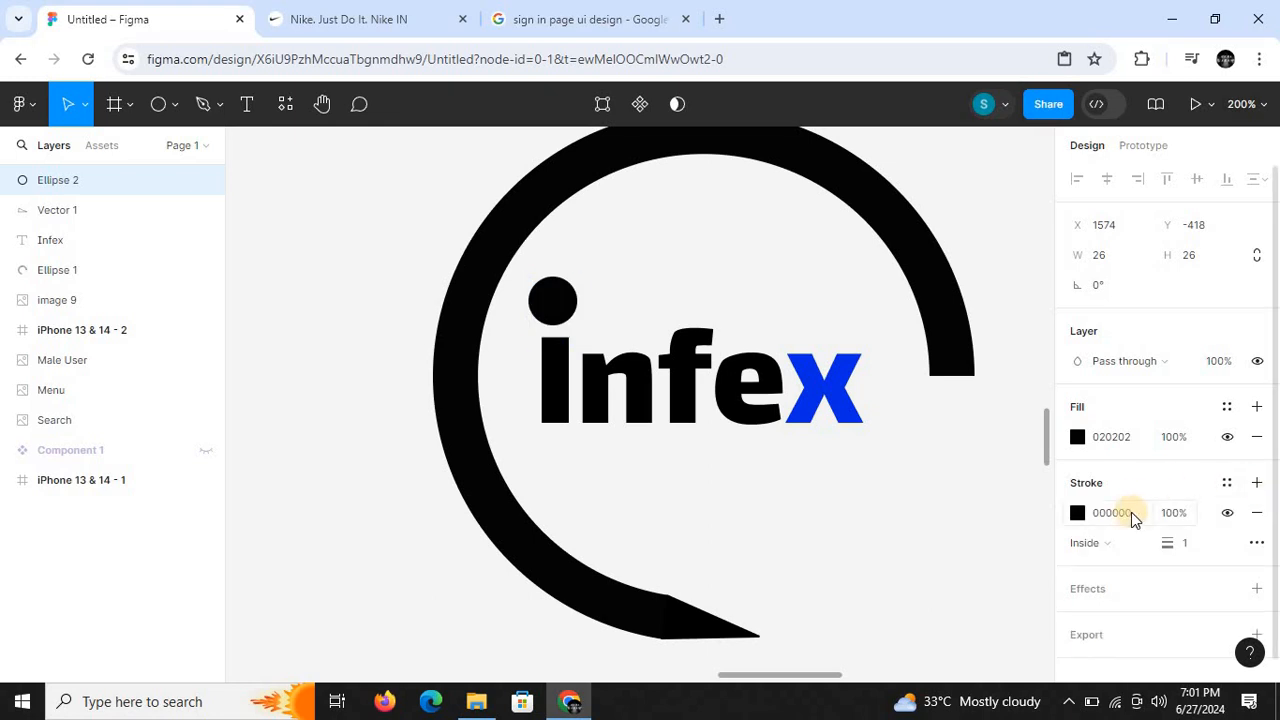
pyautogui.click(1077, 513)
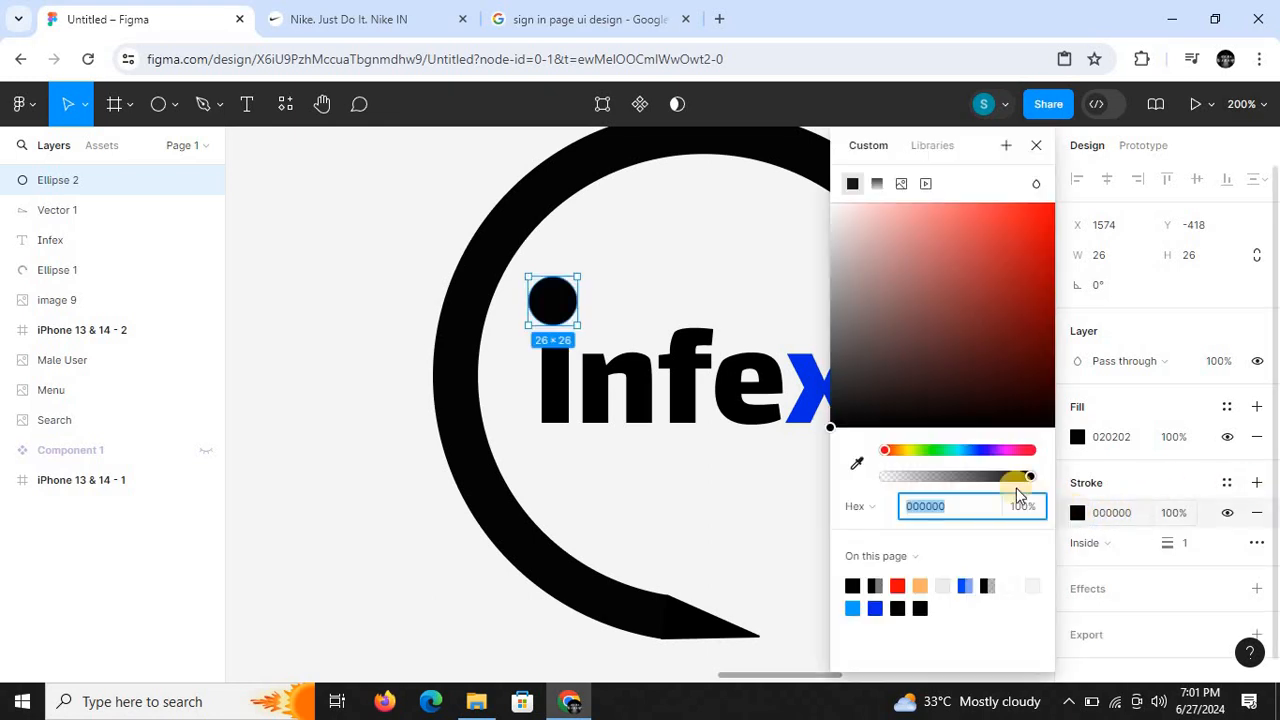
pyautogui.click(876, 607)
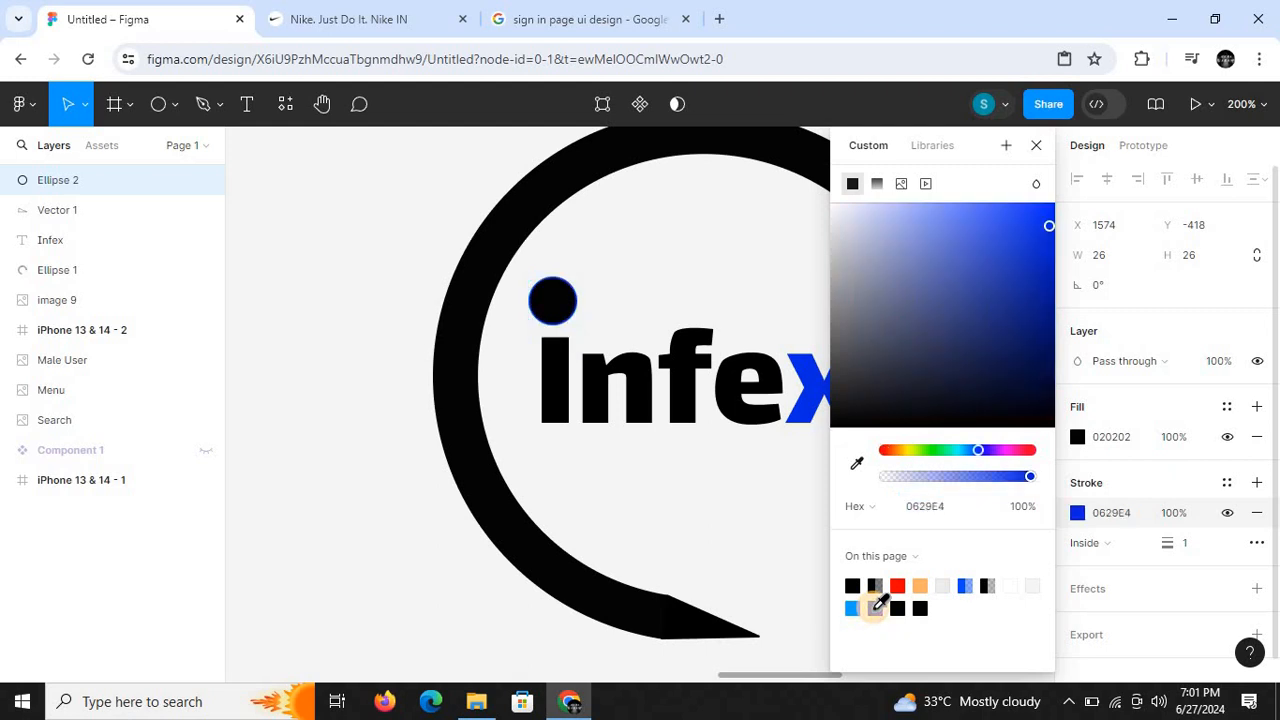
# - Set the dot's stroke weight to 4
pyautogui.write('2')
pyautogui.press('Return')
pyautogui.click(1189, 547)
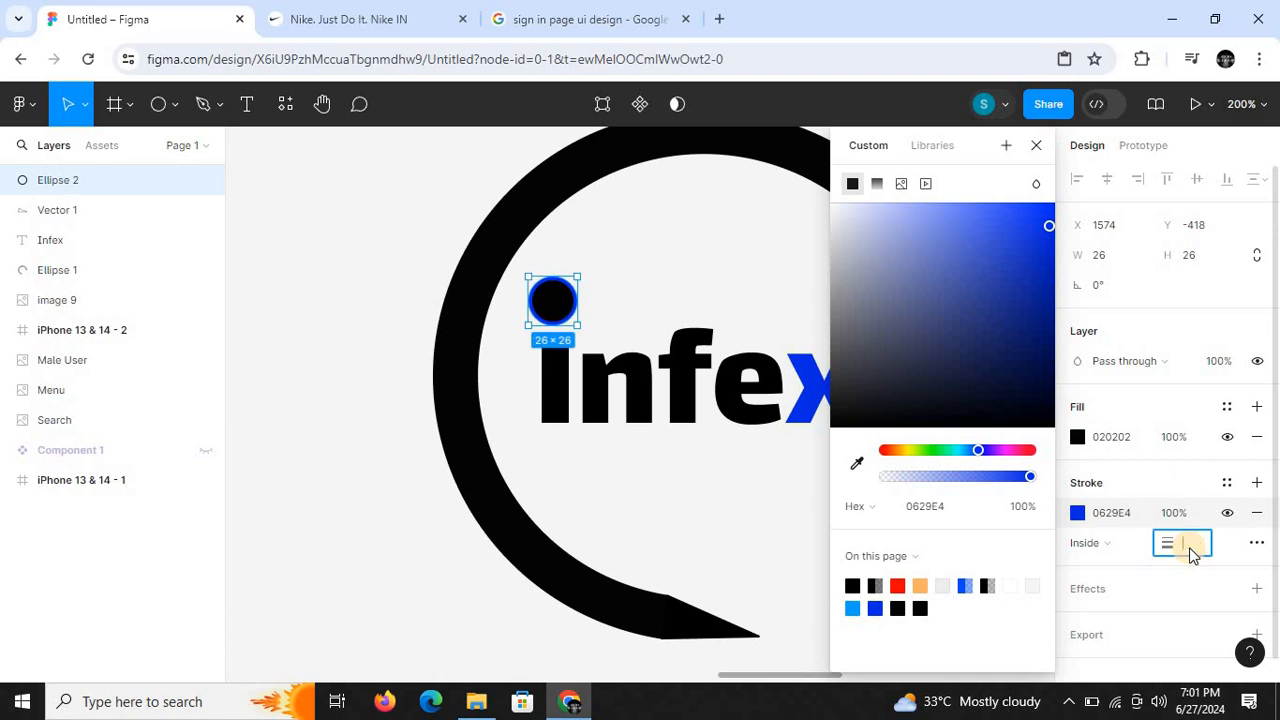
pyautogui.write('4')
pyautogui.press('Return')
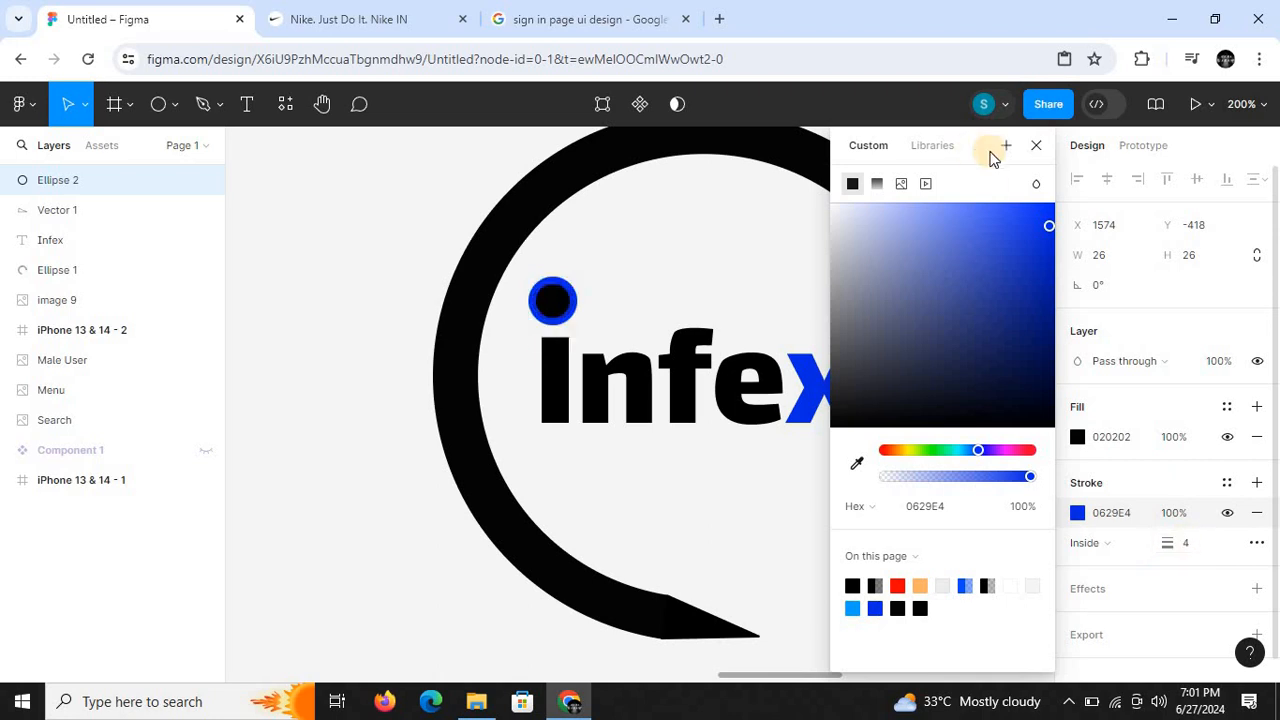
pyautogui.click(1036, 148)
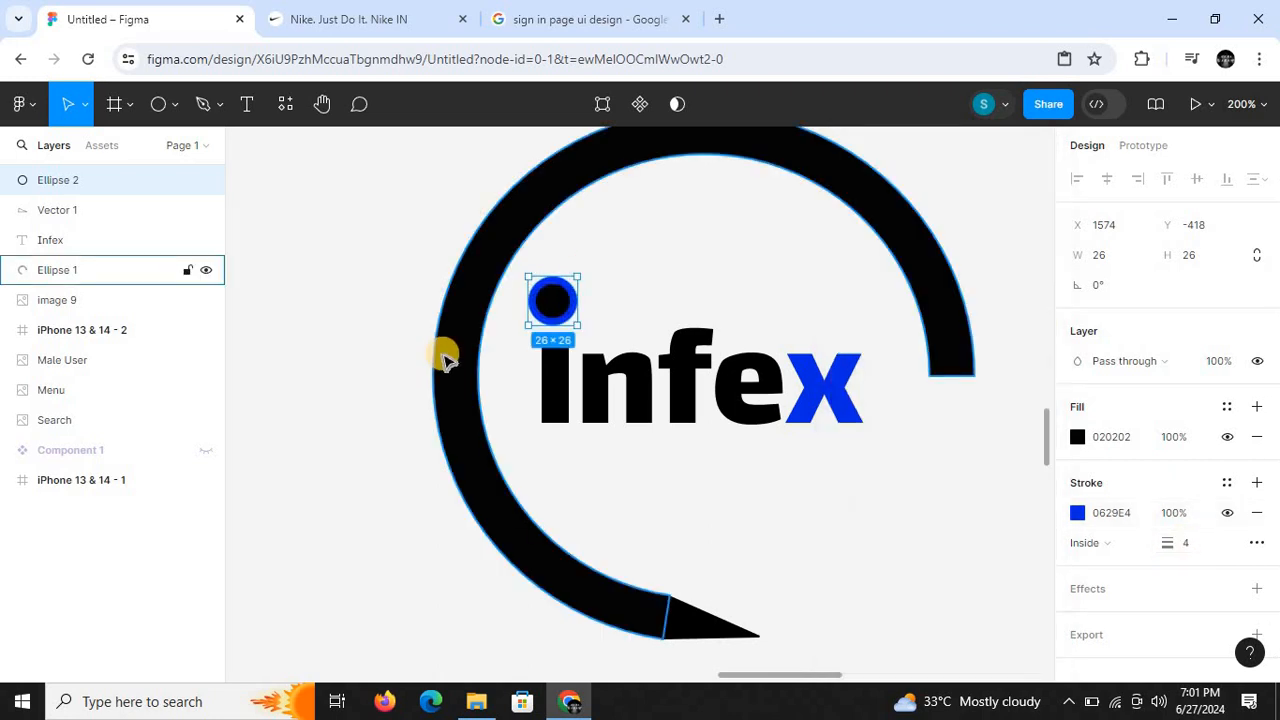
pyautogui.click(370, 404)
# - Select all four parts of the logo and shrink them together to about 166 × 169
pyautogui.hotkey('shift', '0')
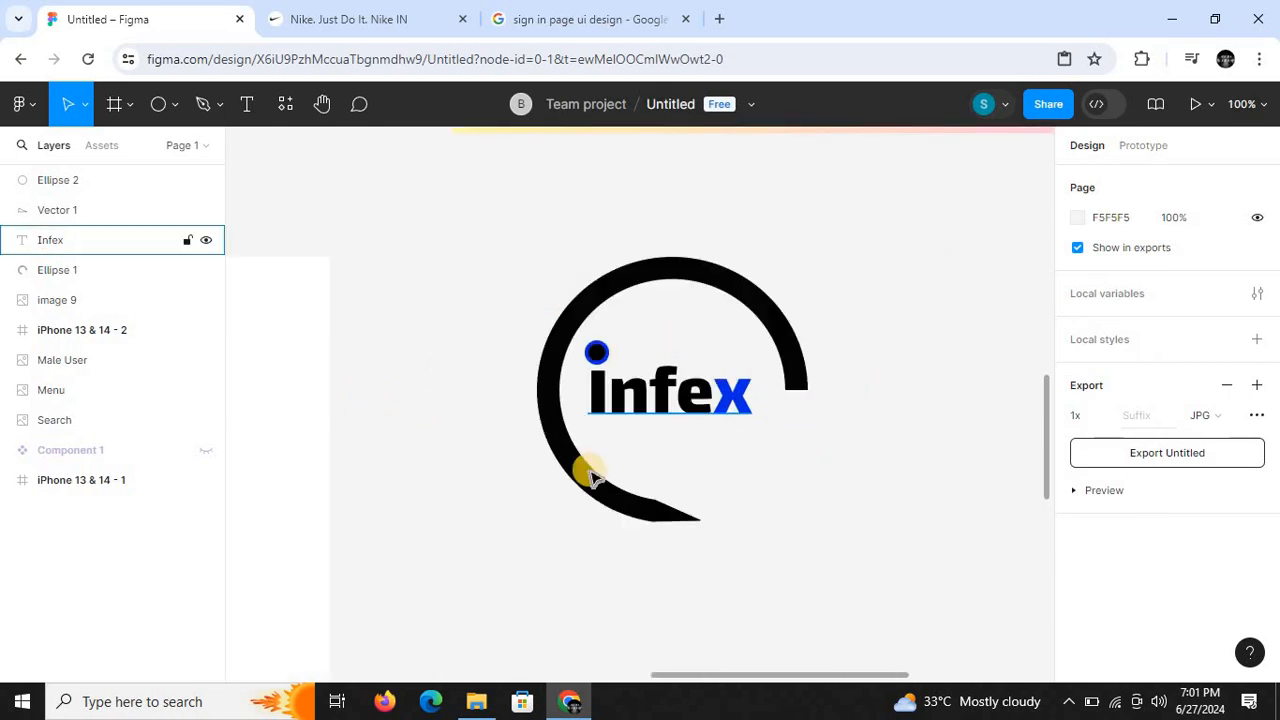
pyautogui.press('-')
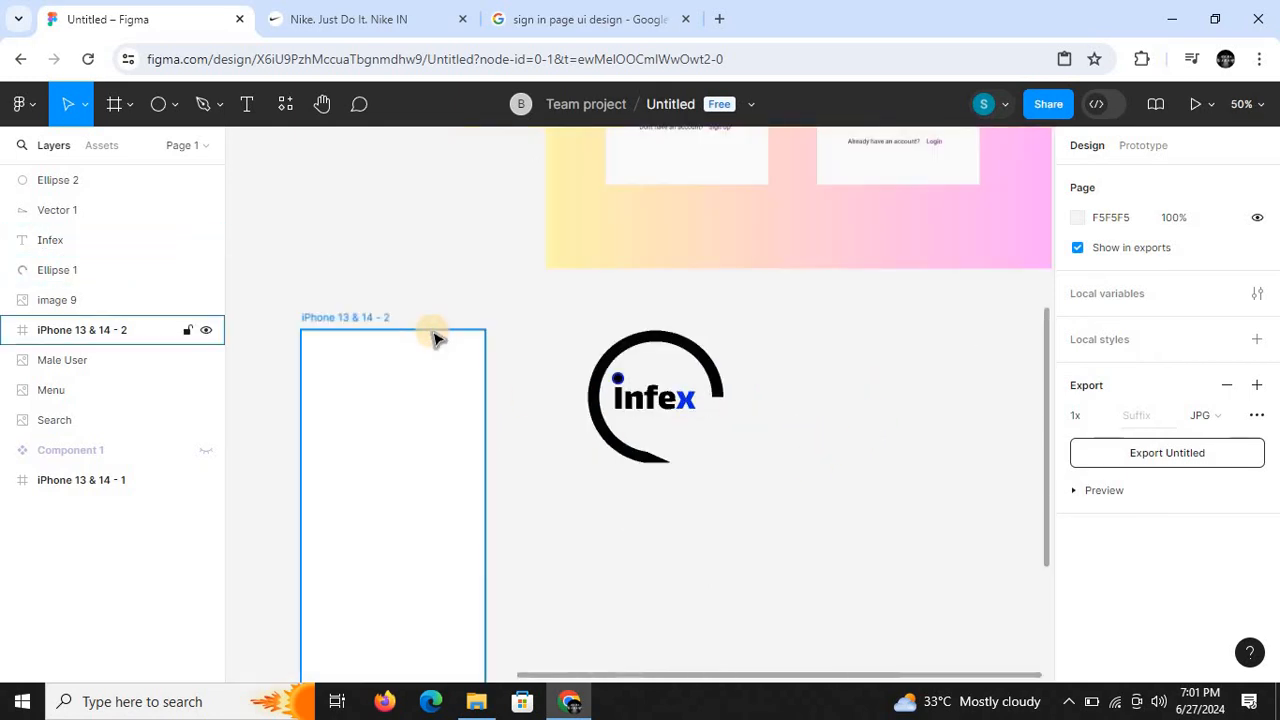
pyautogui.press('-')
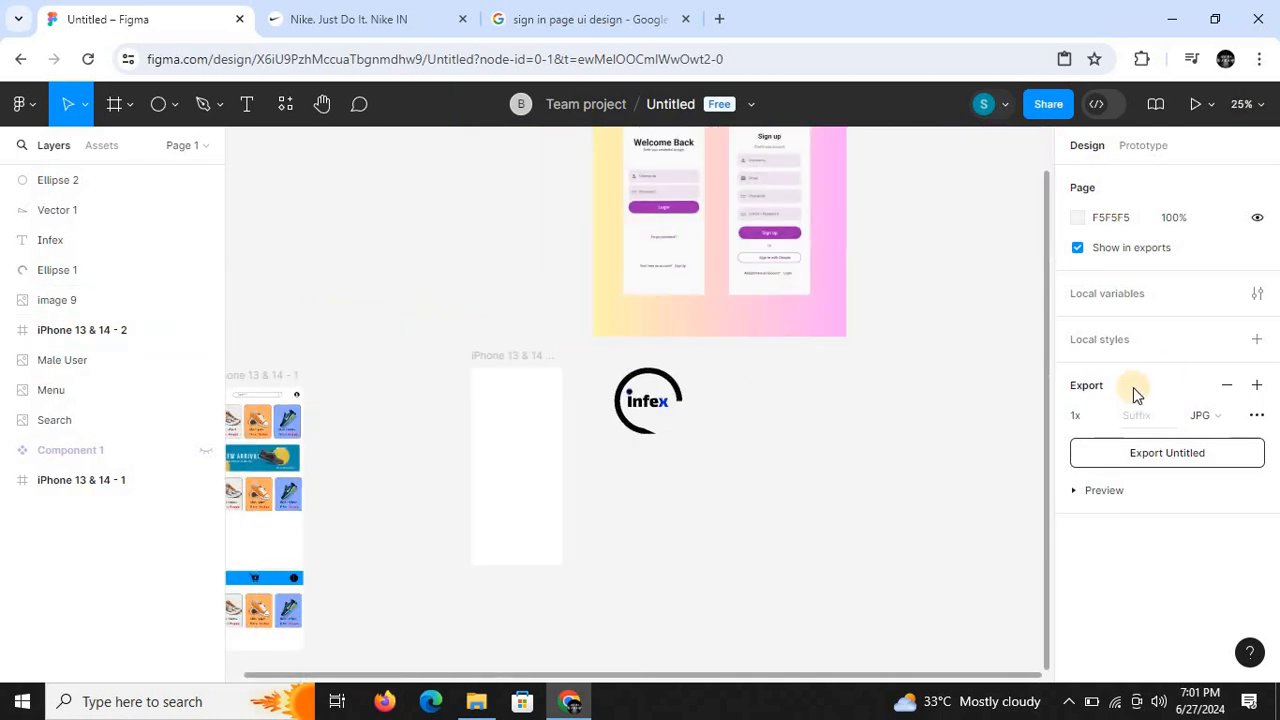
pyautogui.scroll(1, 1046, 402)
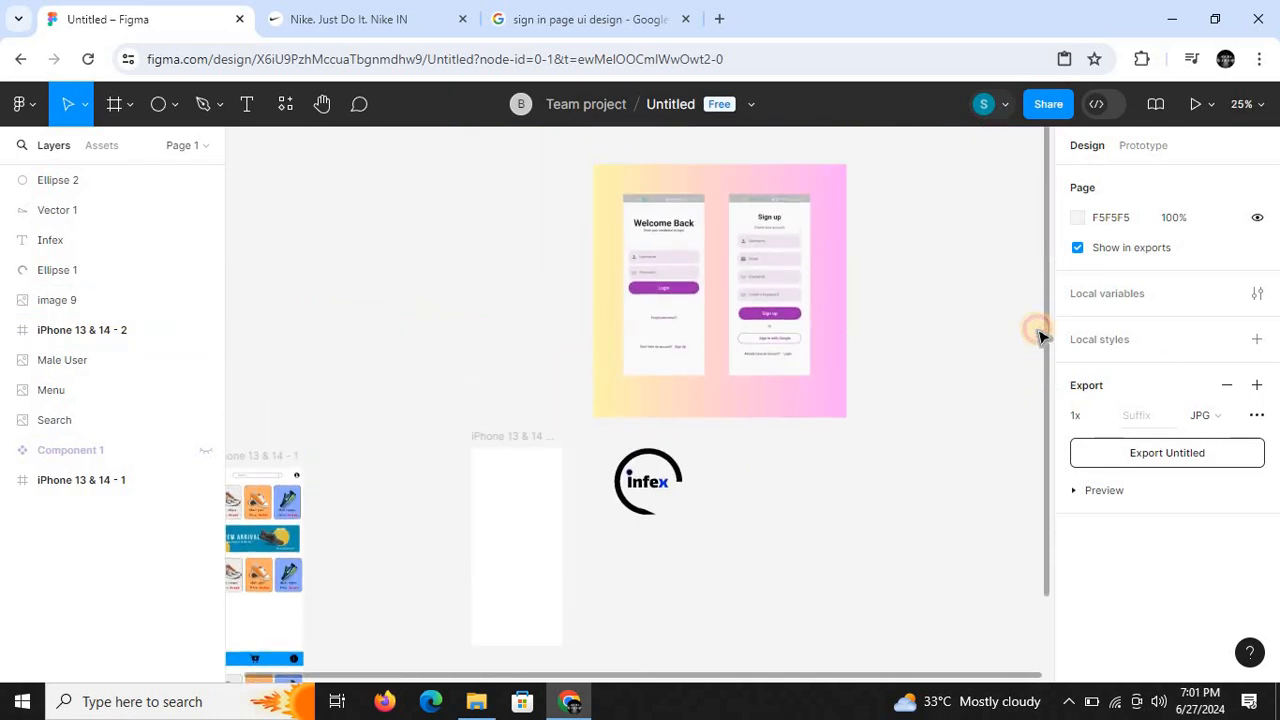
pyautogui.scroll(-1, 1038, 390)
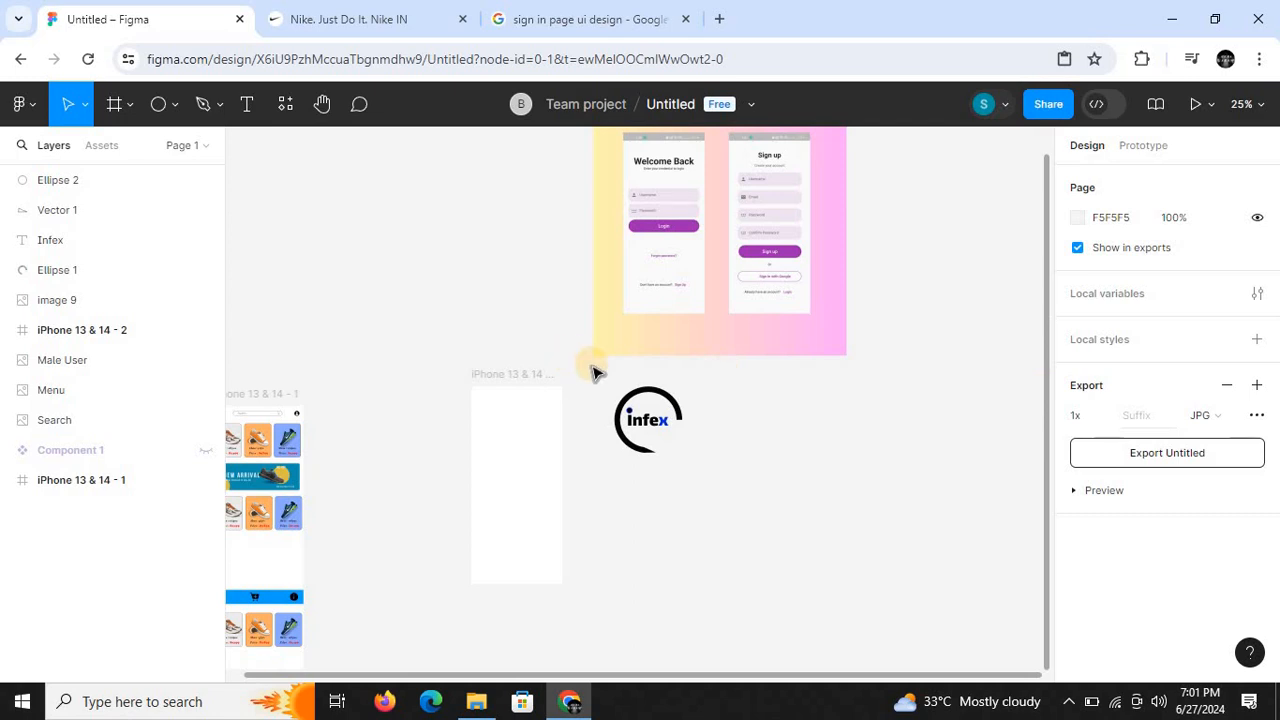
pyautogui.moveTo(658, 455)
pyautogui.mouseDown()
pyautogui.moveTo(700, 461)
pyautogui.moveTo(594, 434)
pyautogui.moveTo(645, 442)
pyautogui.mouseUp()
pyautogui.scroll(3, 645, 442)
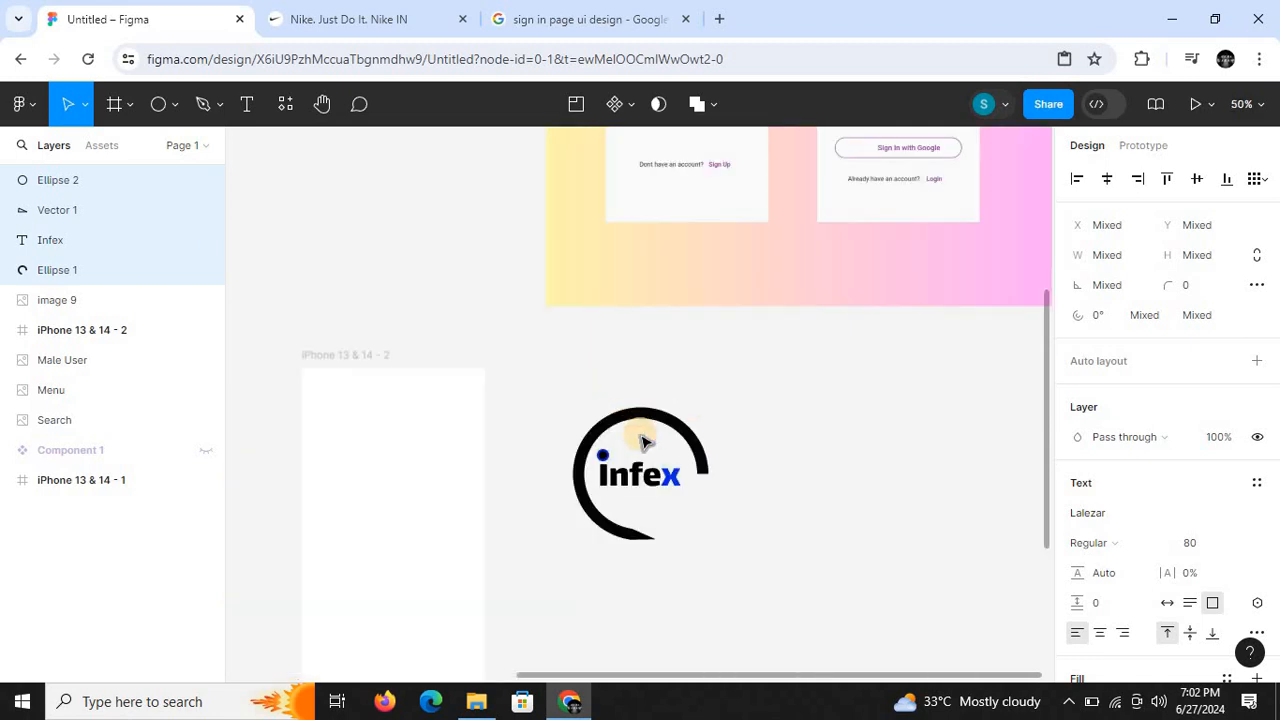
pyautogui.click(555, 376)
pyautogui.moveTo(555, 370); pyautogui.dragTo(712, 524)
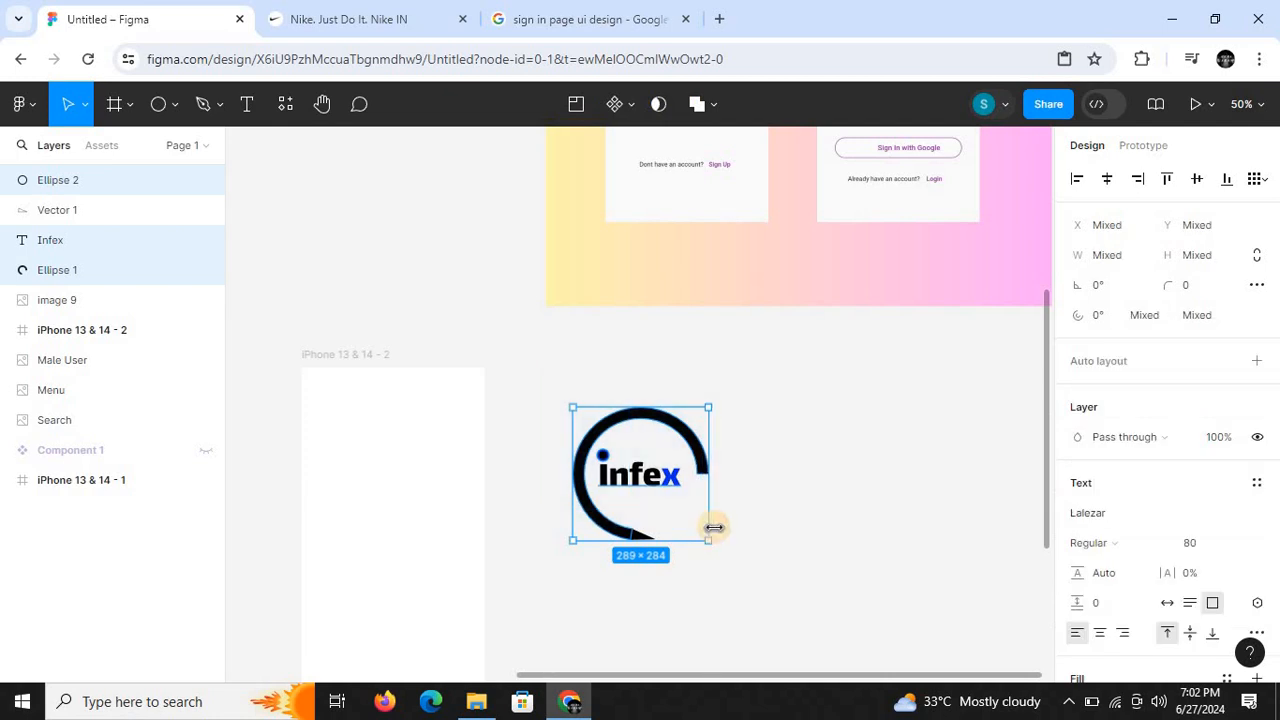
pyautogui.click(848, 548)
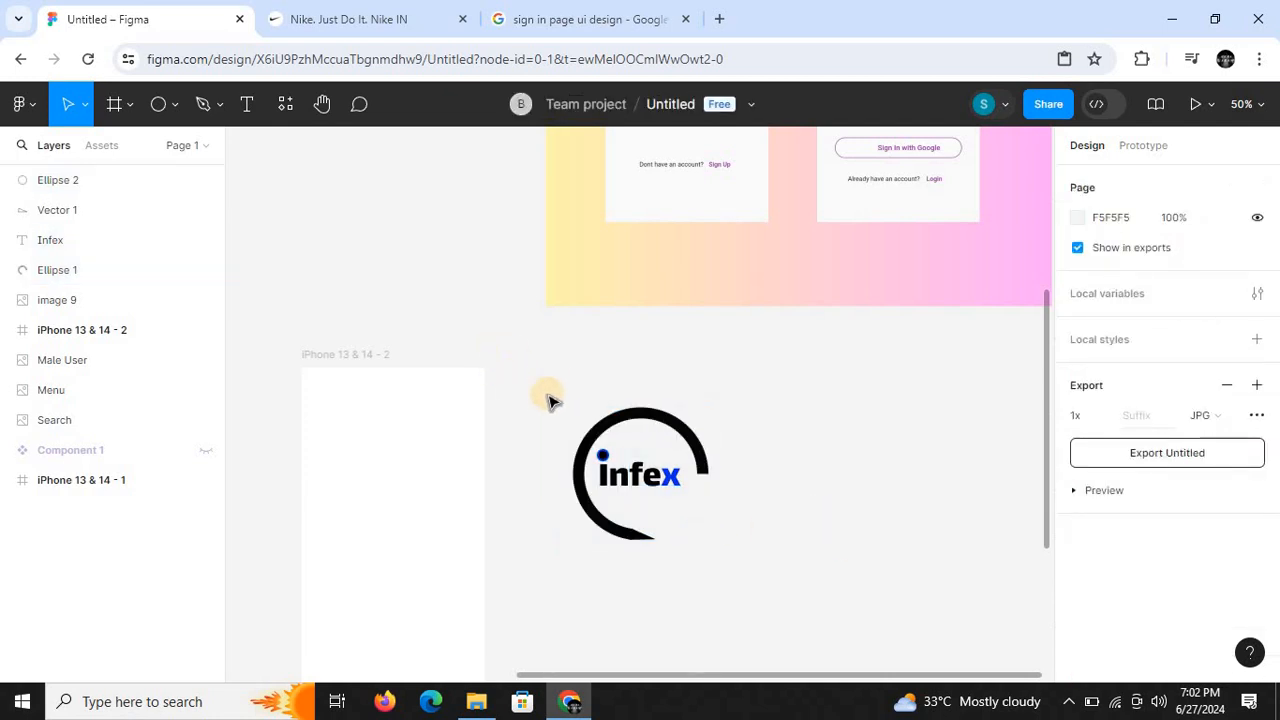
pyautogui.moveTo(549, 394); pyautogui.dragTo(766, 615)
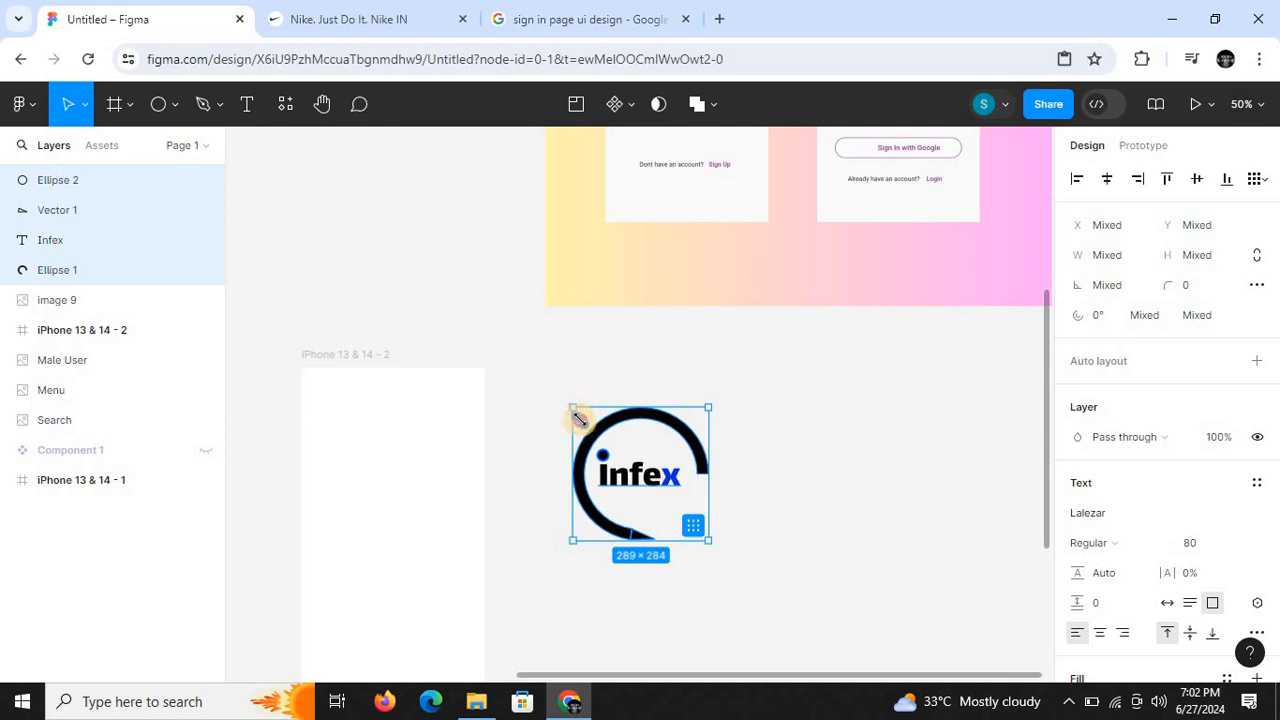
pyautogui.moveTo(576, 411); pyautogui.dragTo(627, 459)
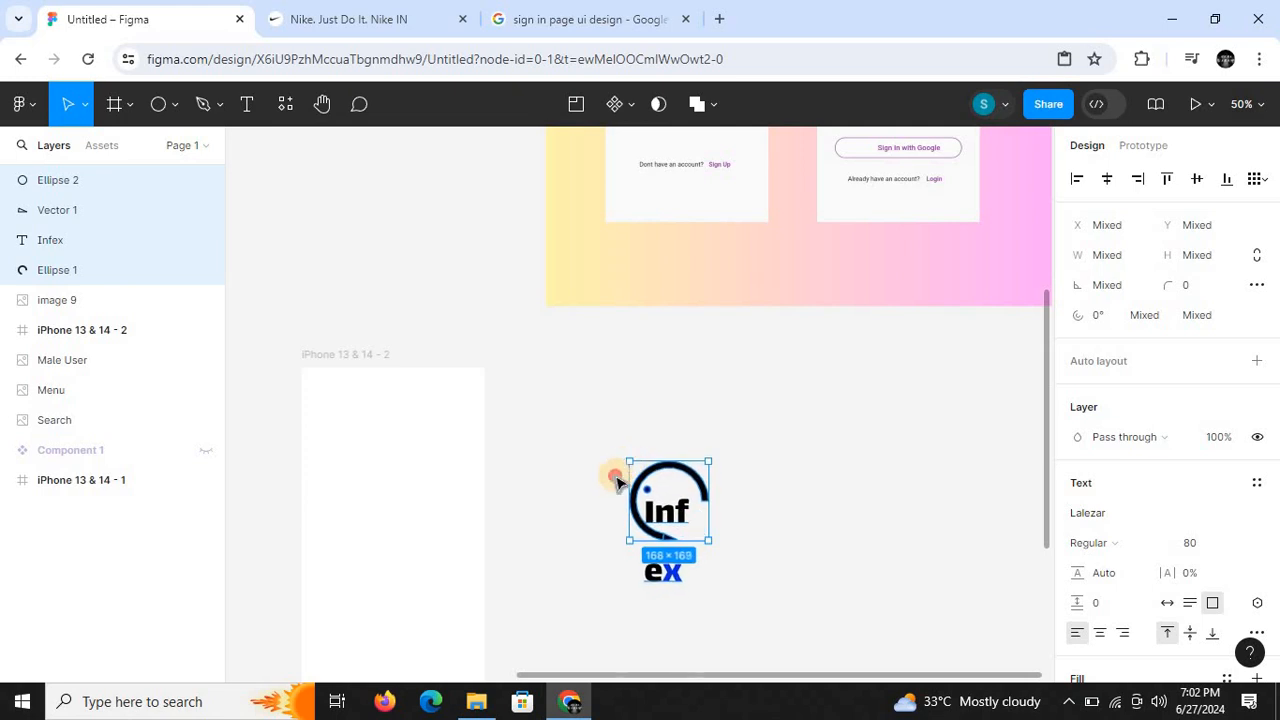
pyautogui.click(615, 480)
# - Set the Infex text's font size to 40
pyautogui.click(665, 510)
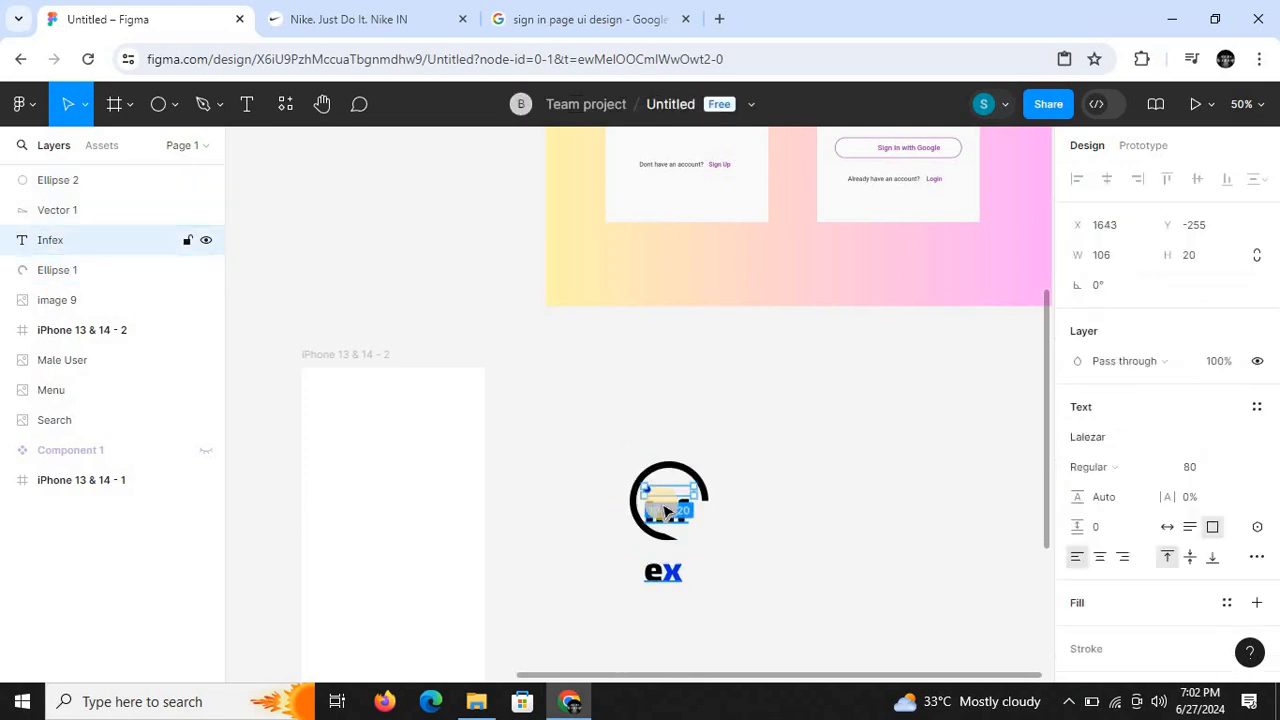
pyautogui.click(1210, 469)
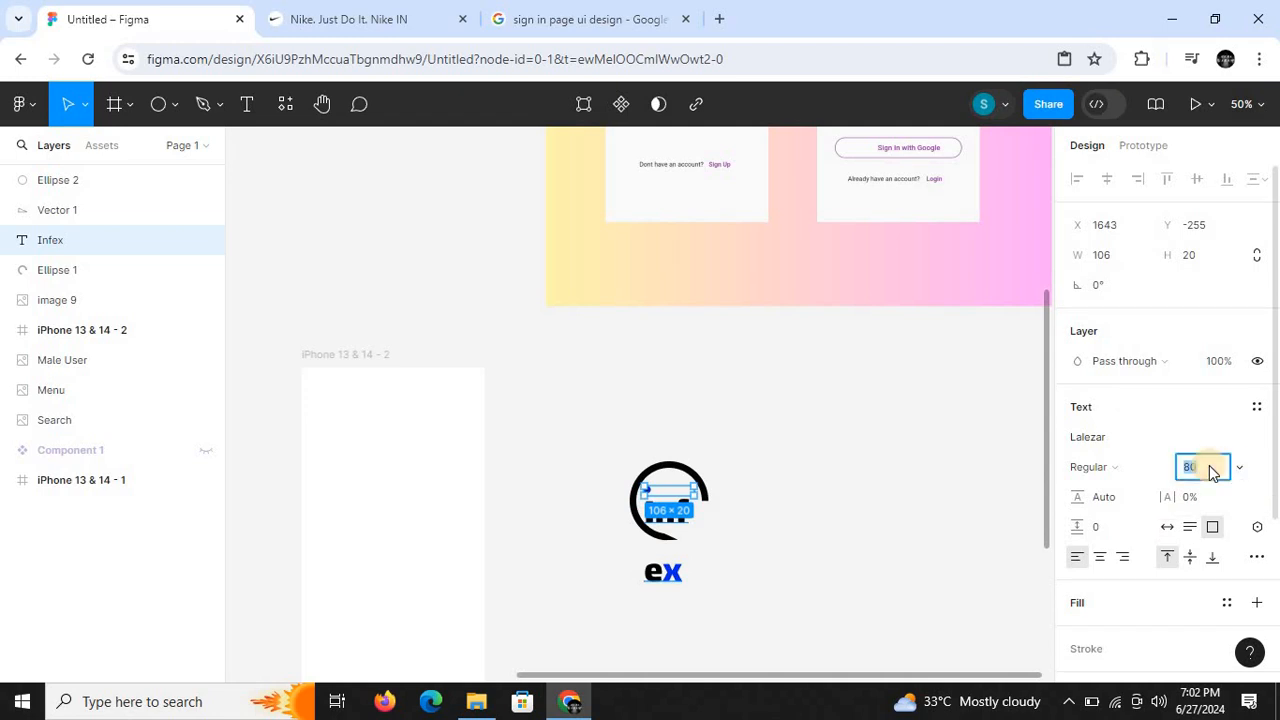
pyautogui.press('Return')
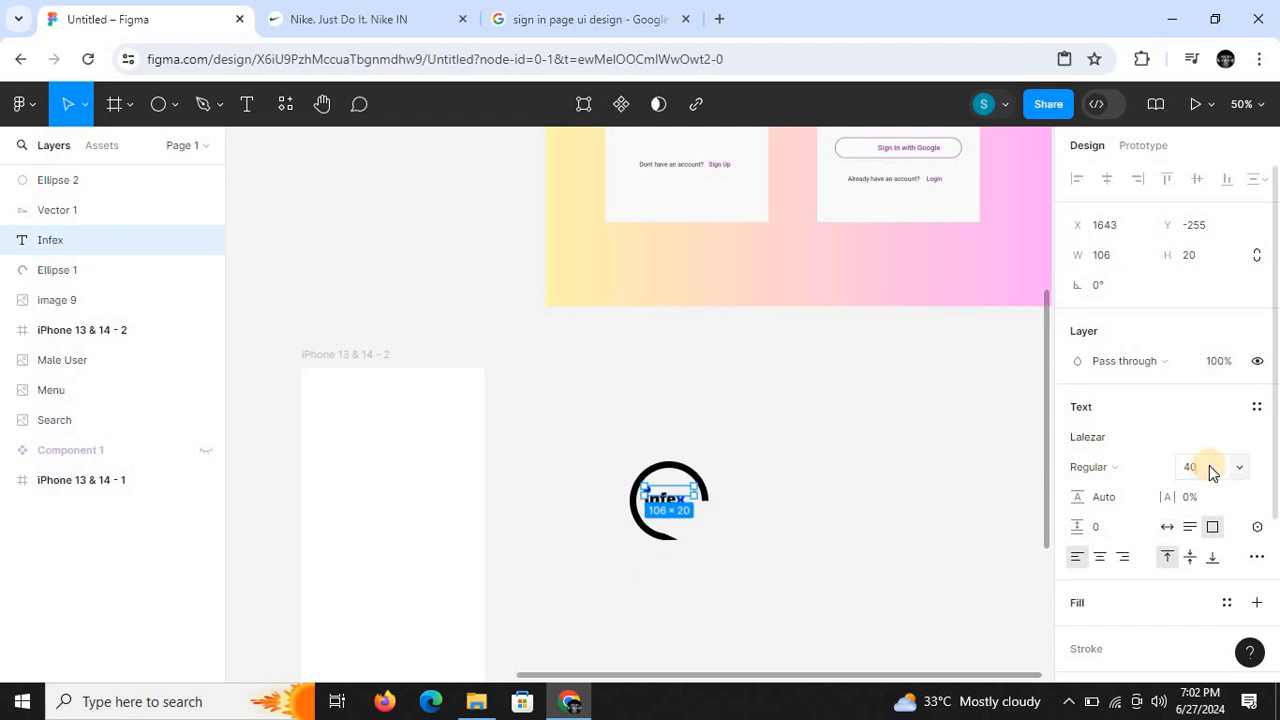
pyautogui.click(863, 560)
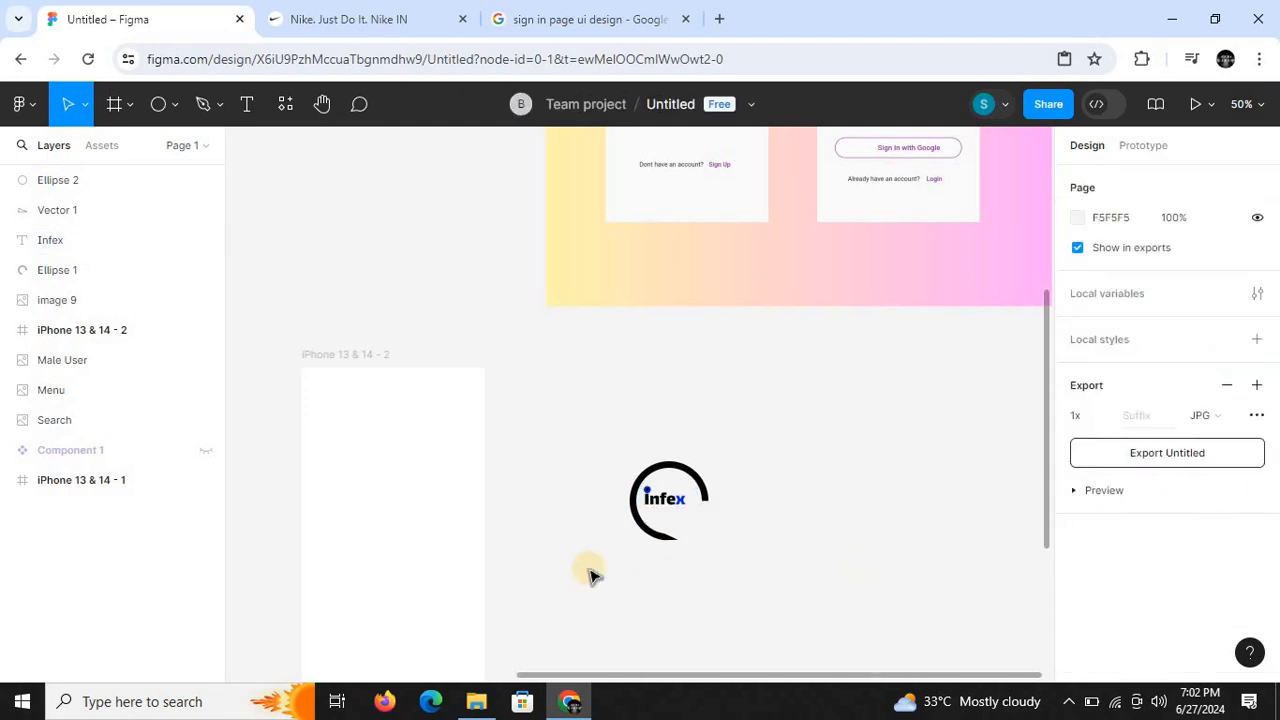
# - Move the Infex text slightly inward within the ring to X 1650, Y -248, and fit its text box to the word
pyautogui.hotkey('ctrl', '+')
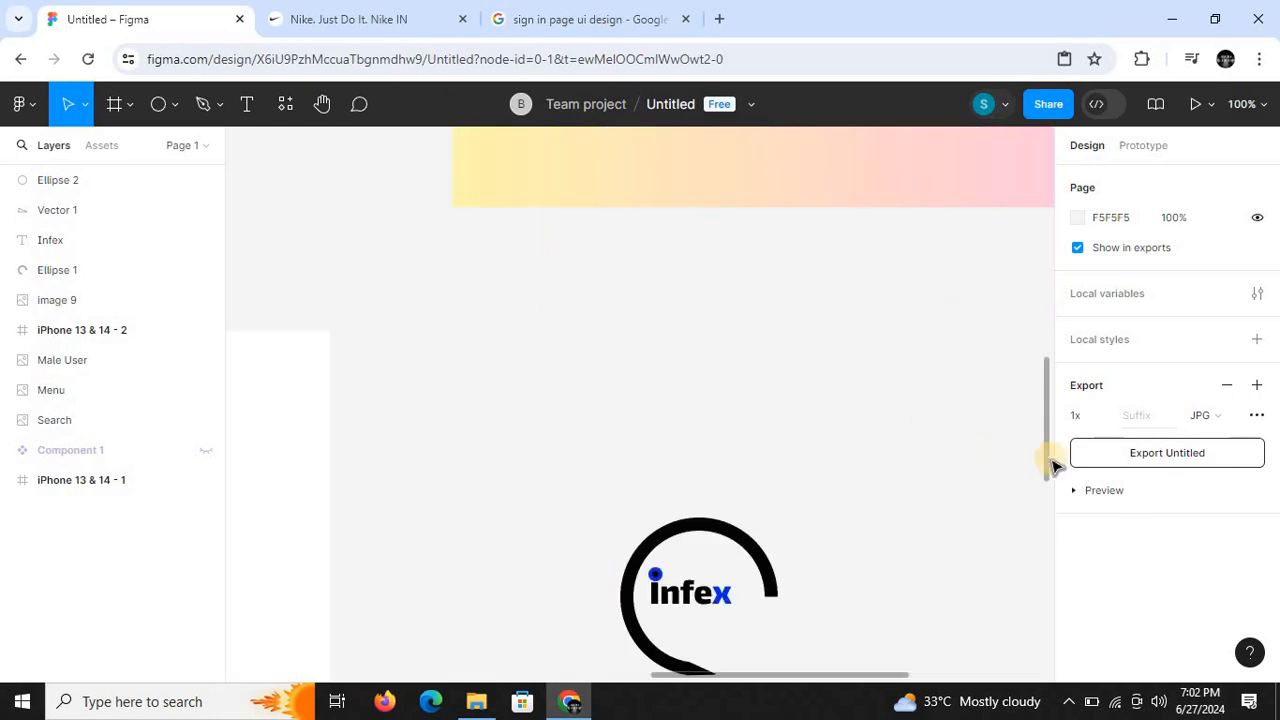
pyautogui.hotkey('ctrl', '+')
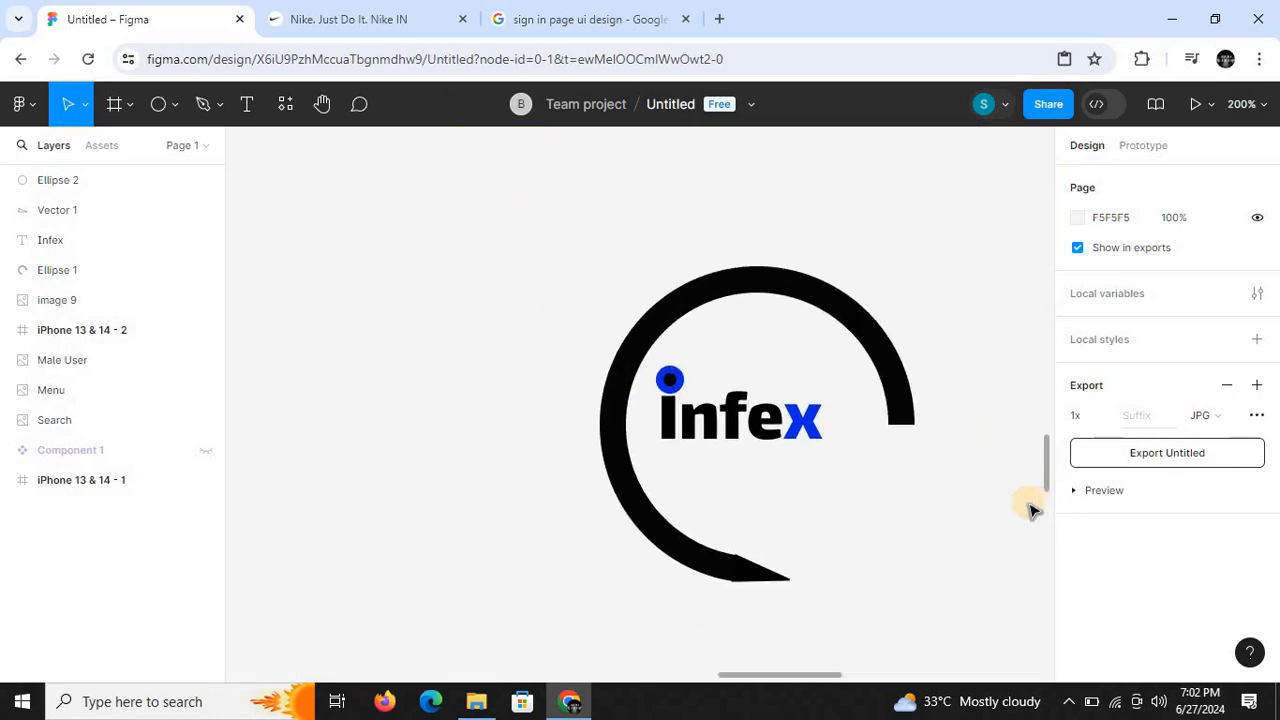
pyautogui.click(750, 415)
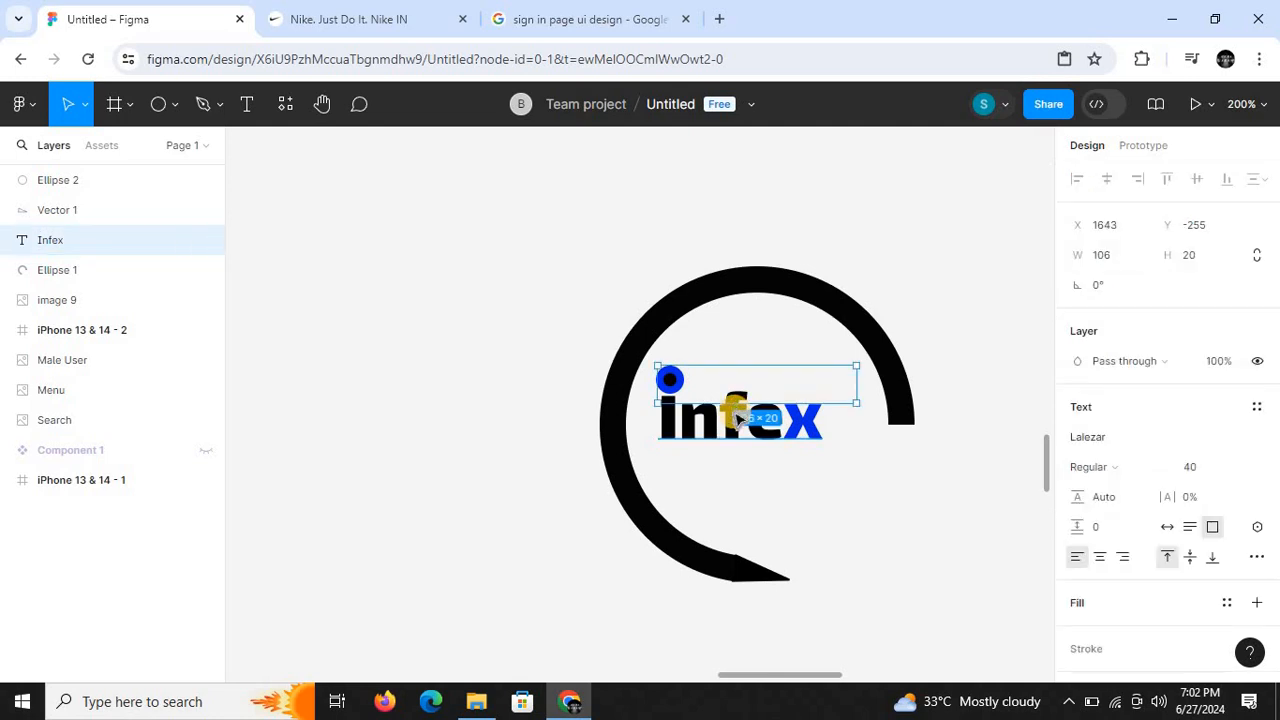
pyautogui.moveTo(703, 428); pyautogui.dragTo(716, 440)
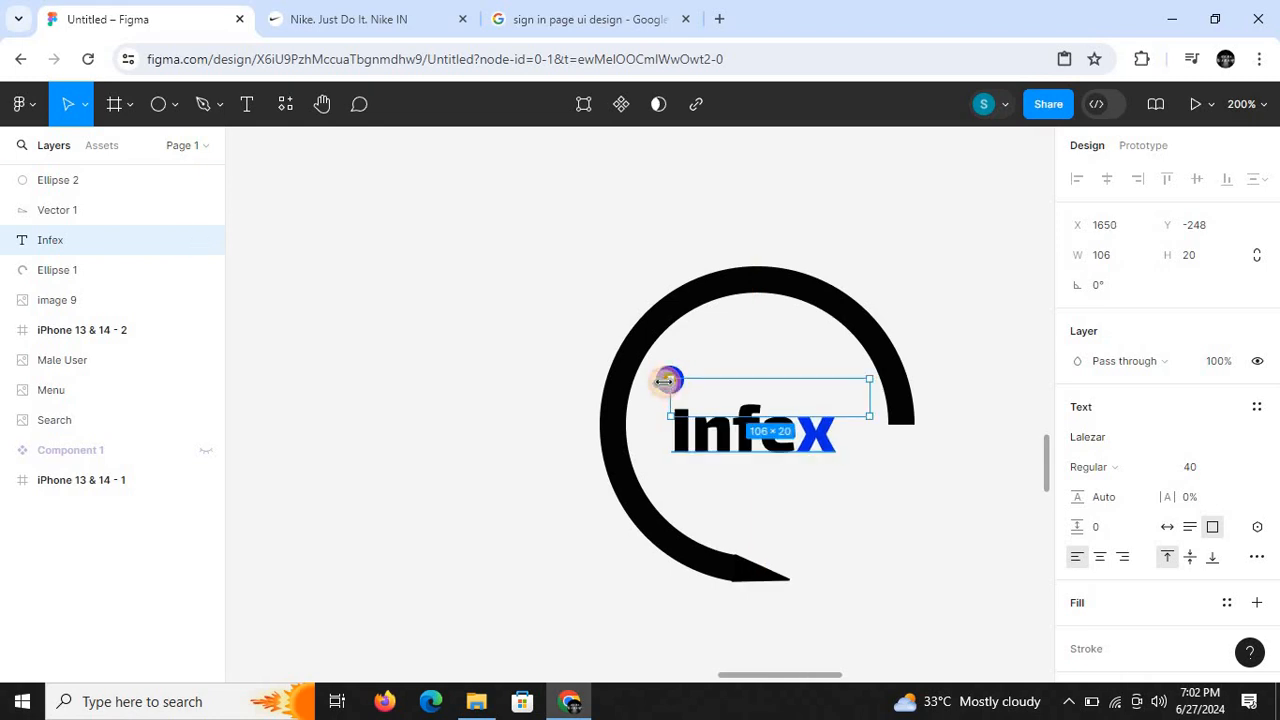
pyautogui.doubleClick(668, 381)
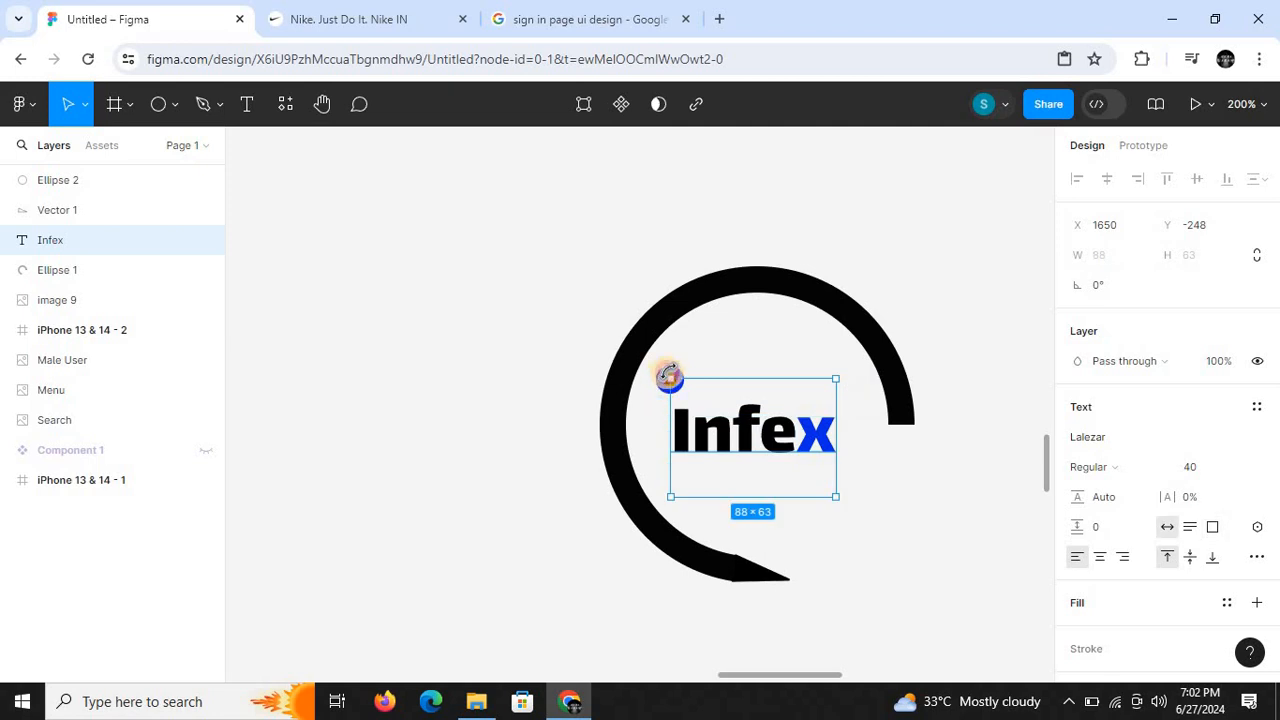
pyautogui.click(606, 335)
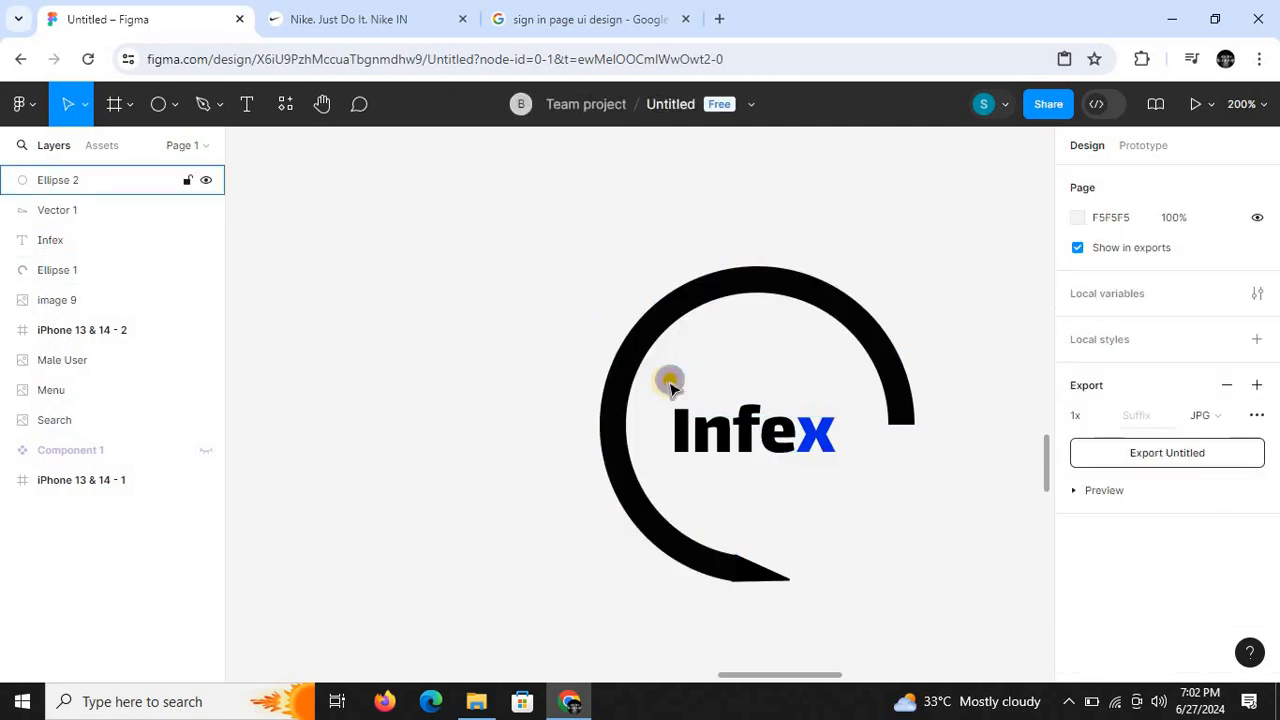
# - Move the round blue-stroked dot to sit just above the letter i of Infex
pyautogui.moveTo(679, 388); pyautogui.dragTo(684, 395)
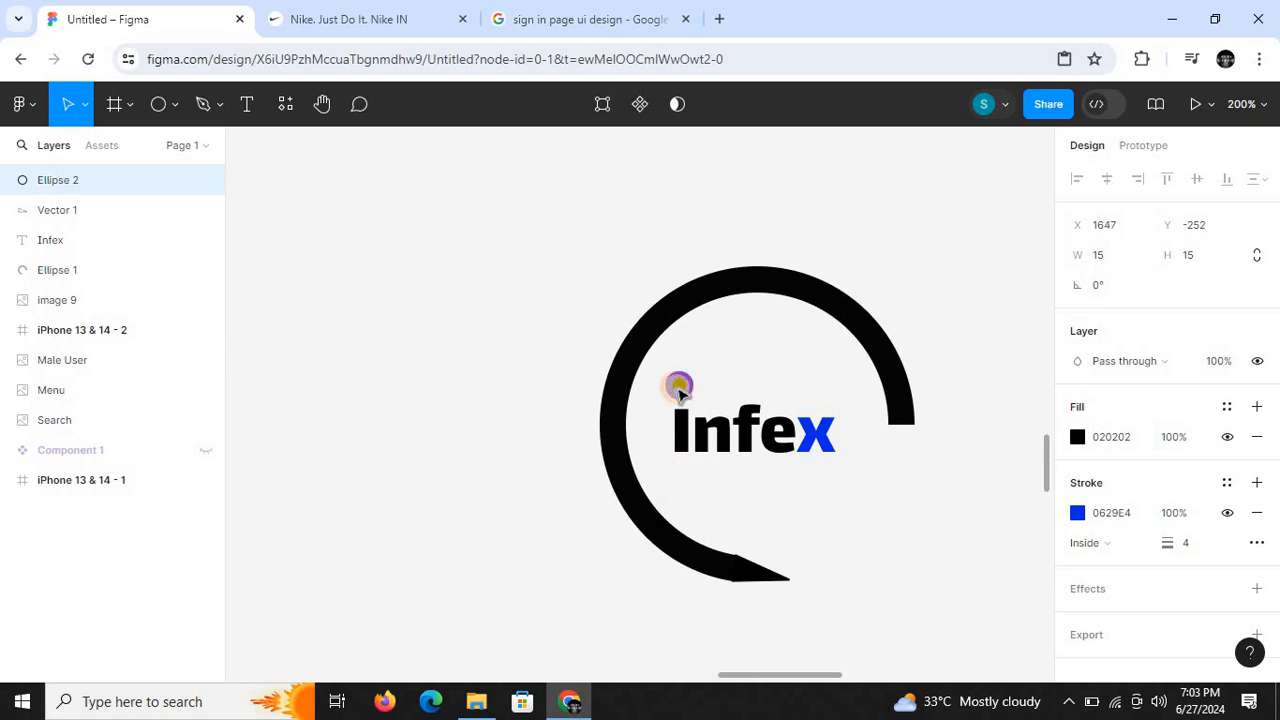
pyautogui.click(509, 418)
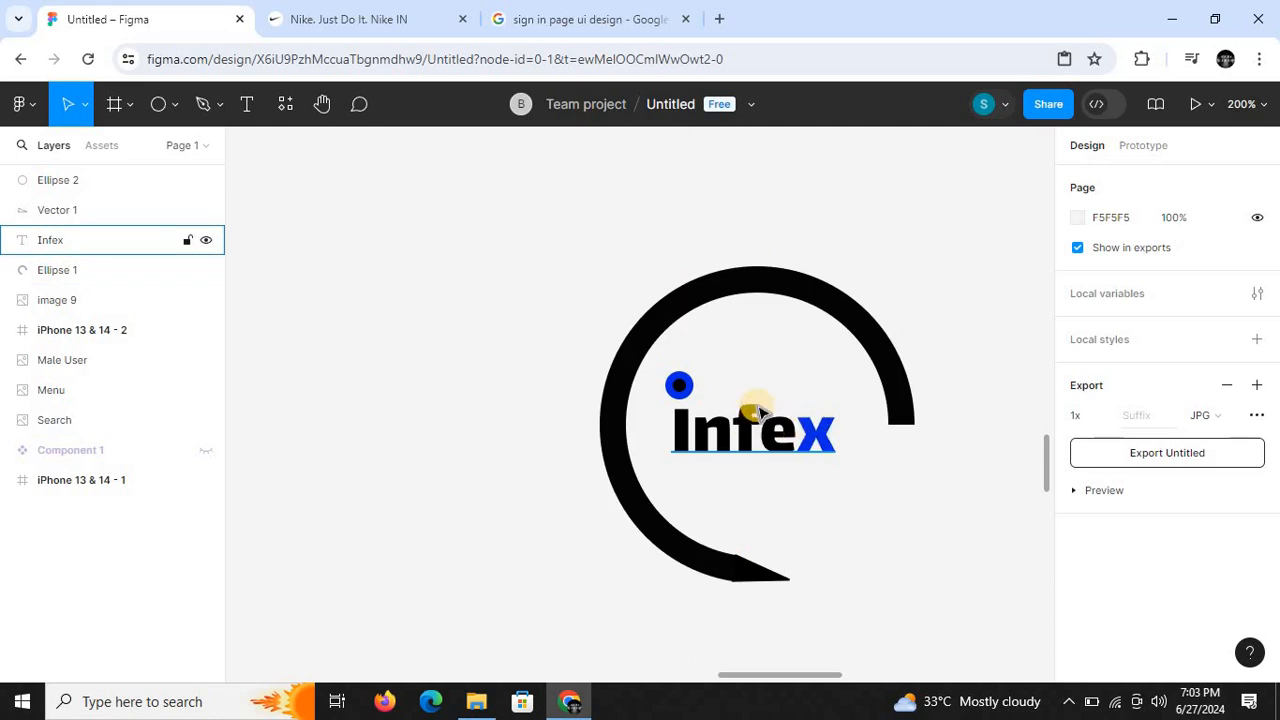
# - Set the Infex text's font size to 50 and realign the text and the dot inside the ring
pyautogui.click(757, 449)
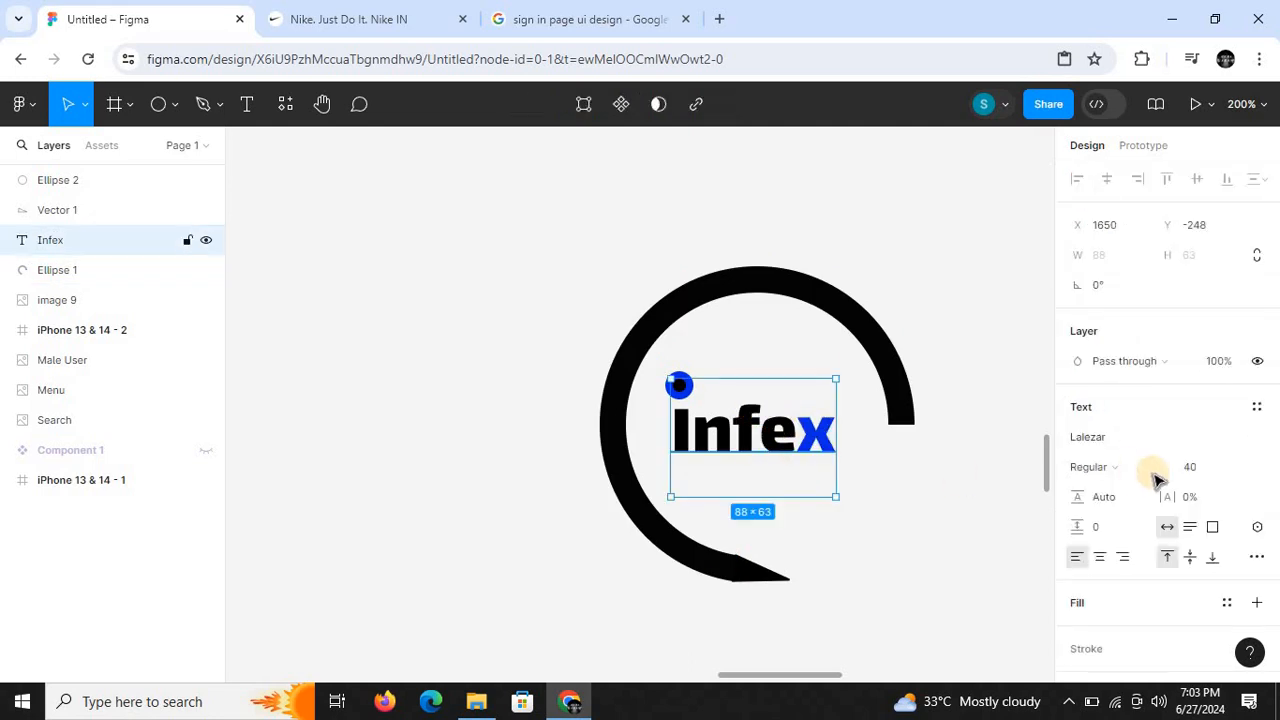
pyautogui.click(1204, 476)
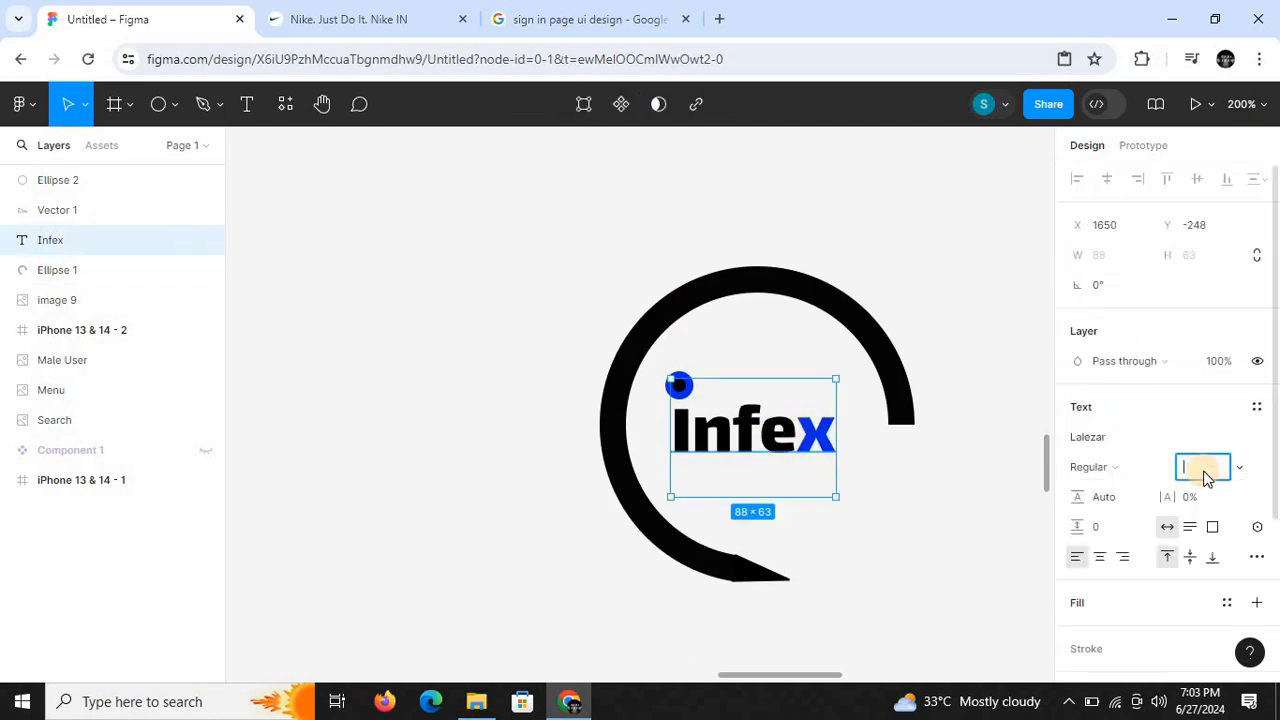
pyautogui.press('Return')
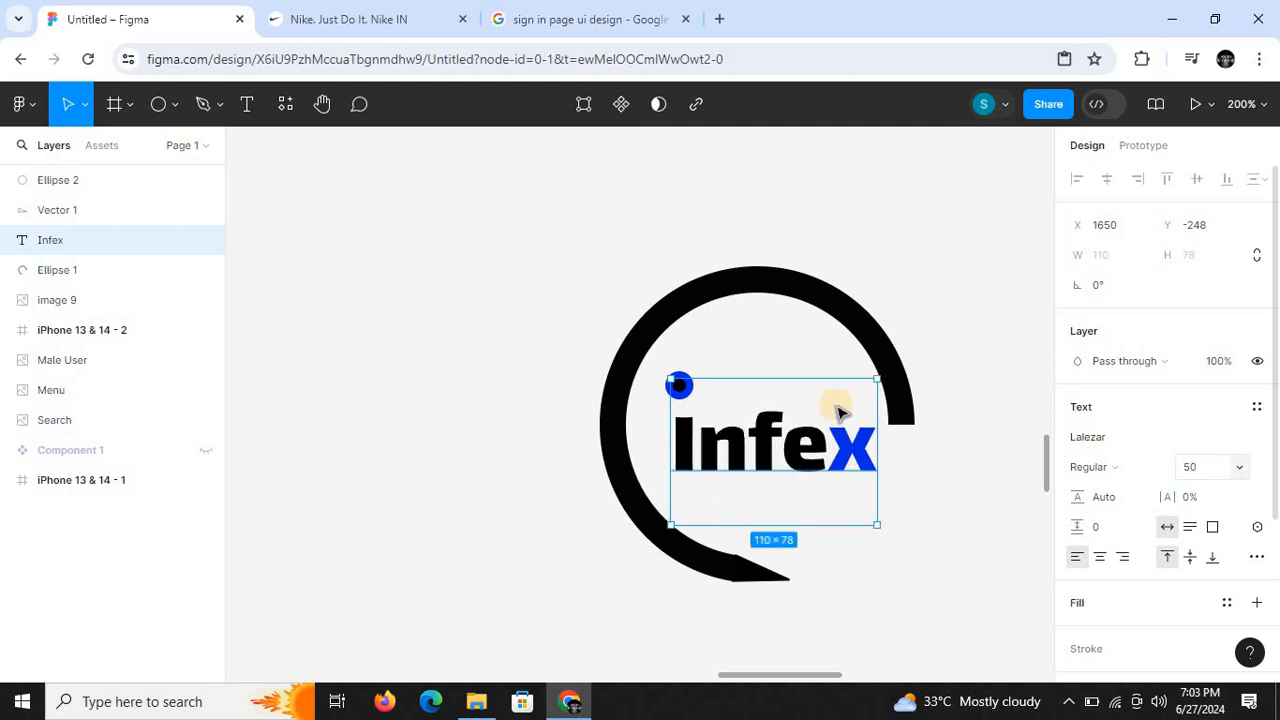
pyautogui.moveTo(785, 476); pyautogui.dragTo(772, 470)
pyautogui.click(385, 348)
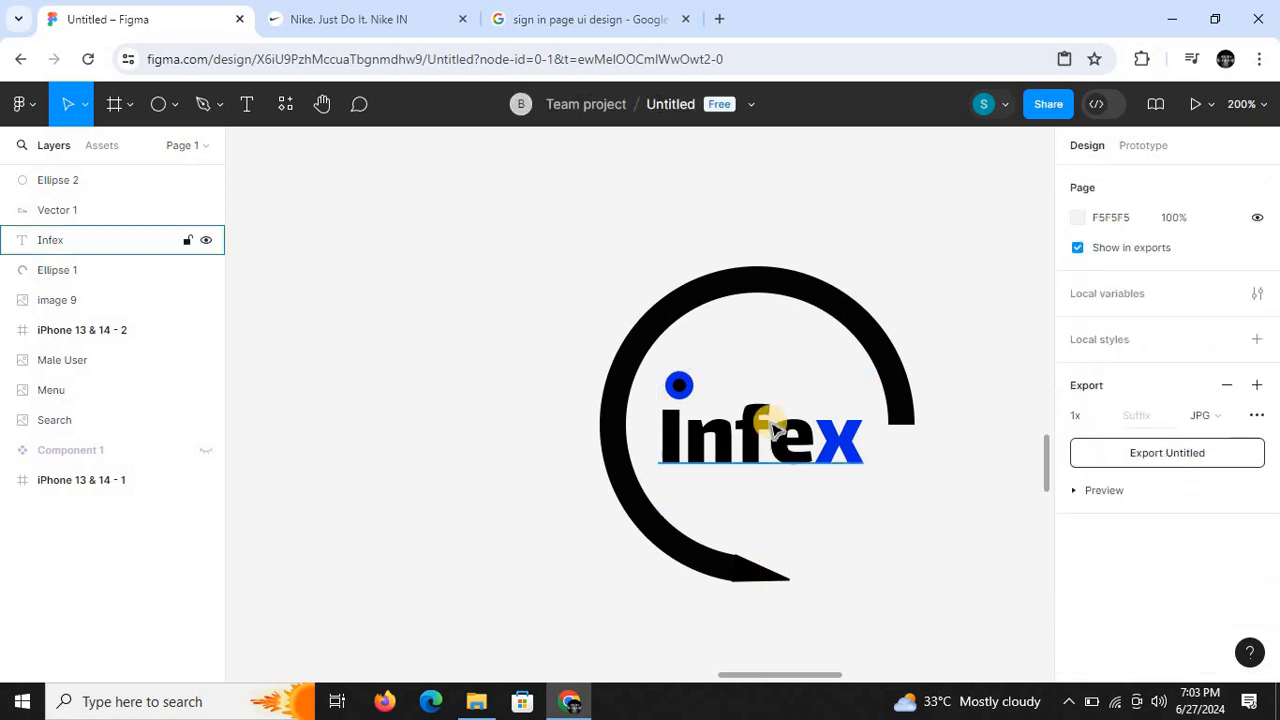
pyautogui.moveTo(678, 386); pyautogui.dragTo(670, 385)
pyautogui.click(443, 429)
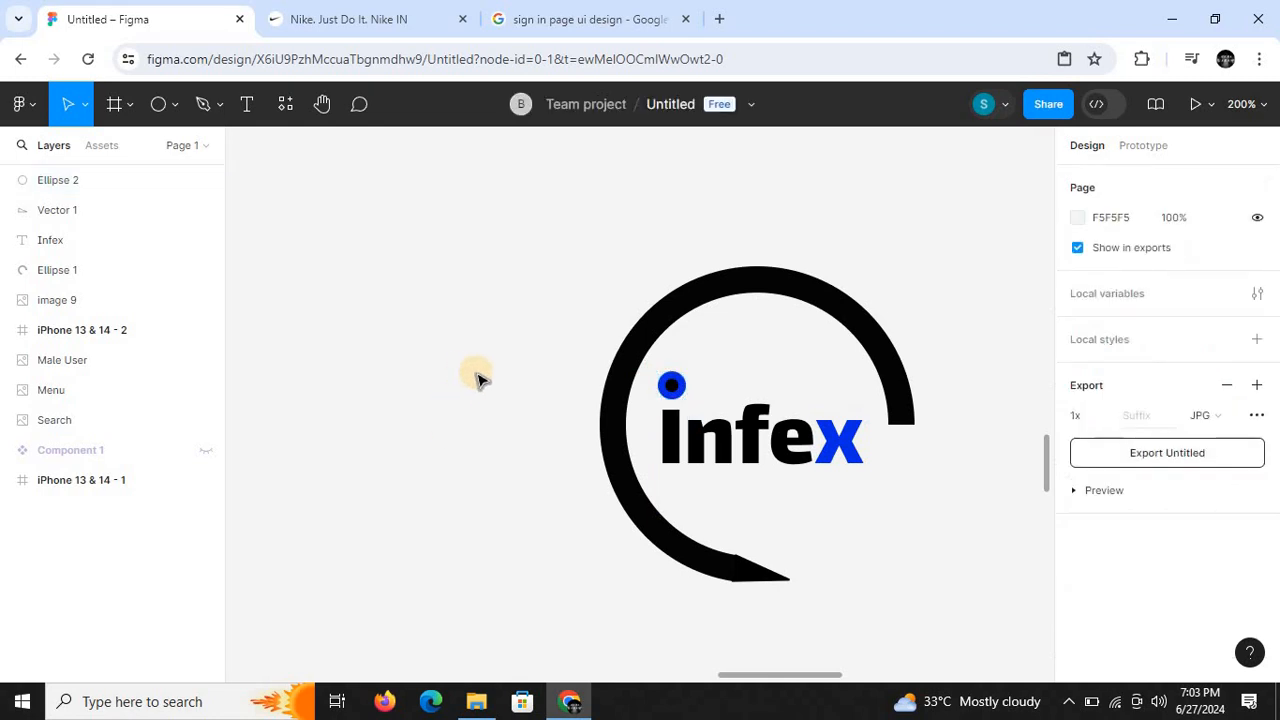
# - Copy all four logo parts into the iPhone 13 & 14 - 2 frame and place the copy near its upper edge
pyautogui.hotkey('ctrl', '-')
pyautogui.moveTo(539, 310); pyautogui.dragTo(917, 520)
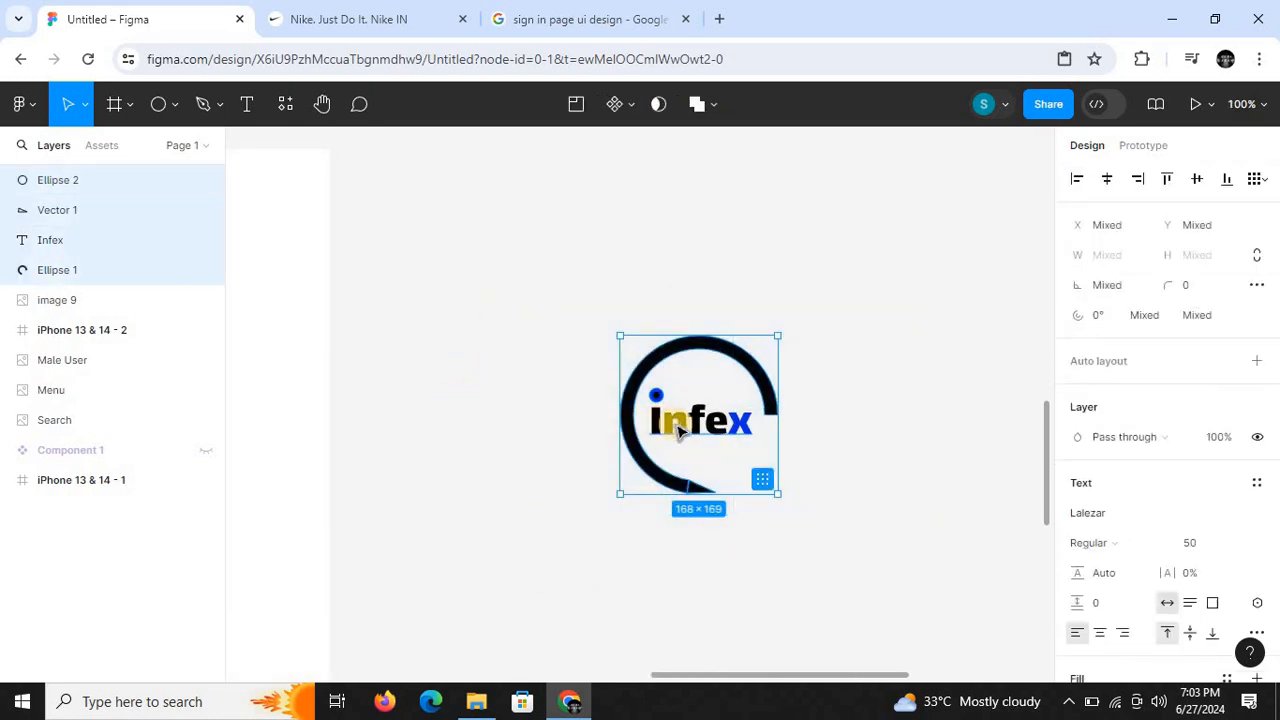
pyautogui.rightClick(676, 428)
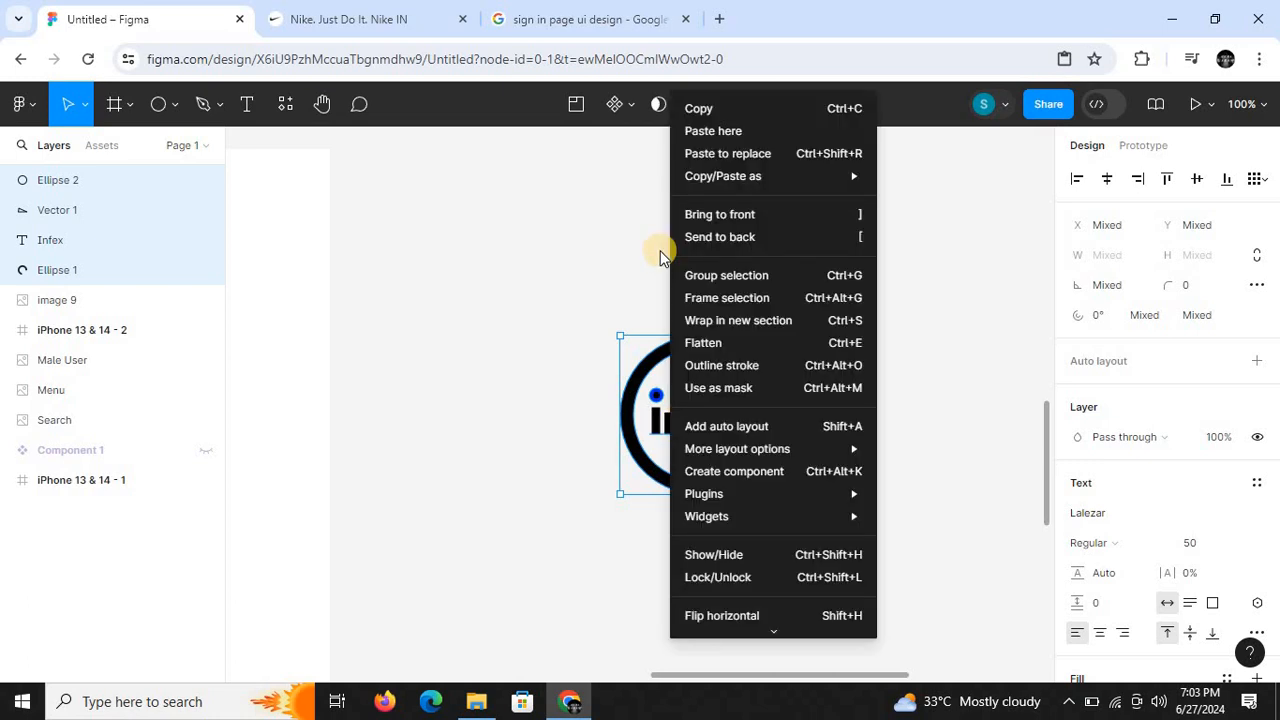
pyautogui.click(707, 110)
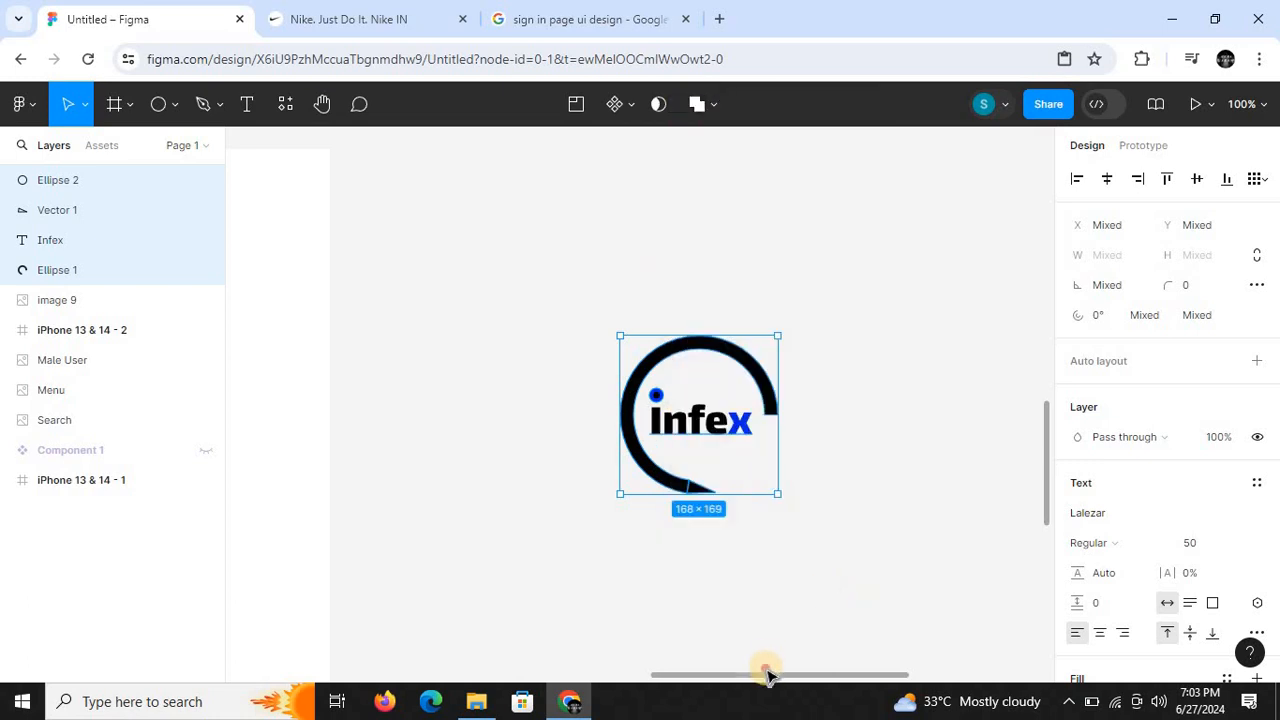
pyautogui.moveTo(767, 674); pyautogui.dragTo(627, 674)
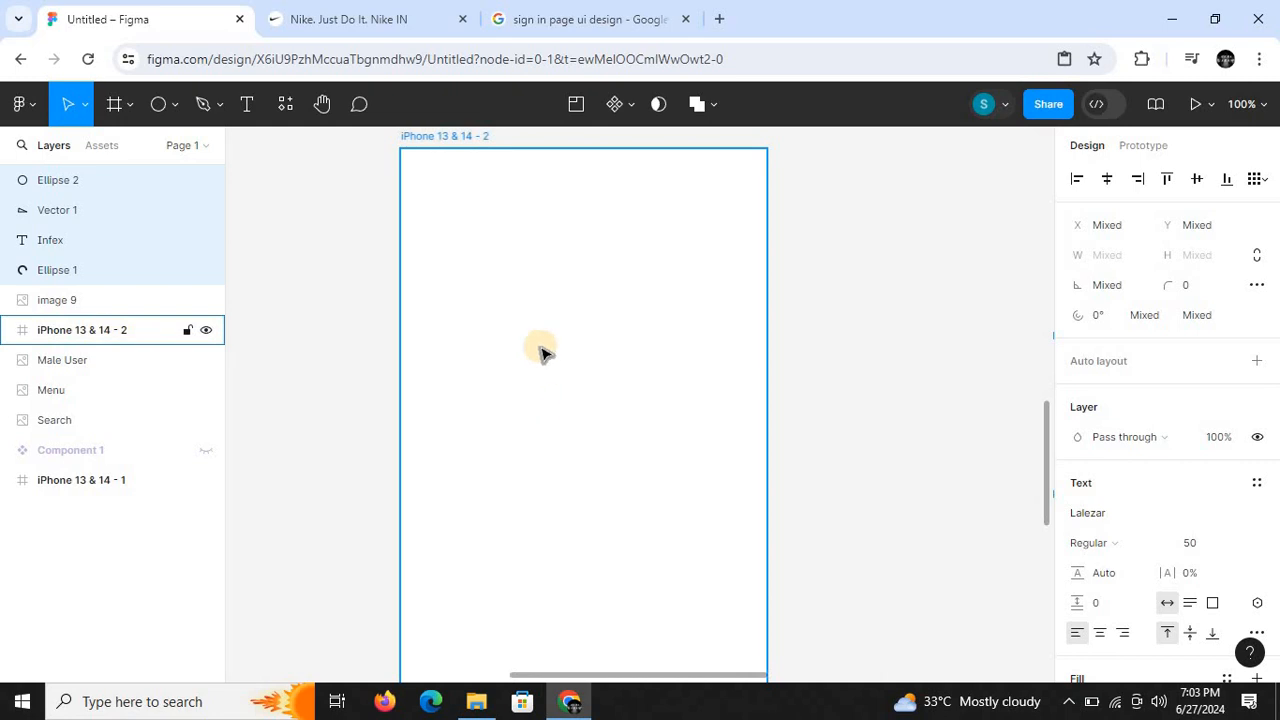
pyautogui.rightClick(540, 222)
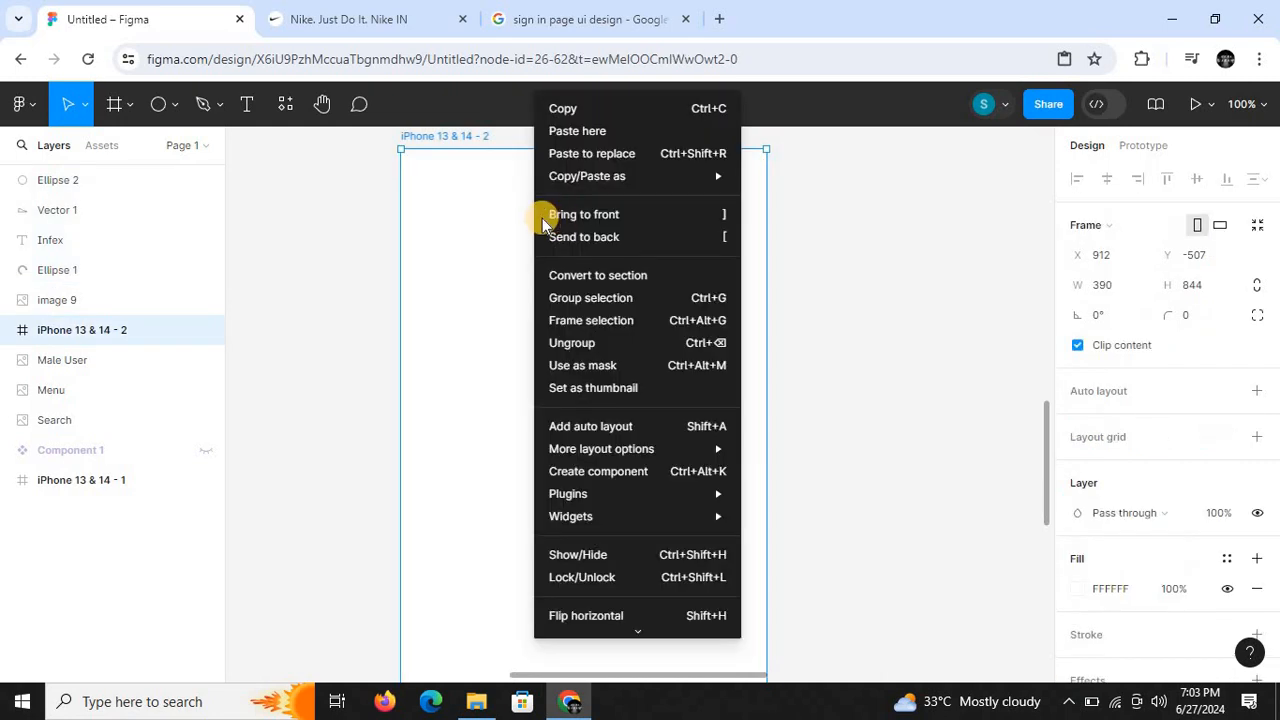
pyautogui.click(577, 131)
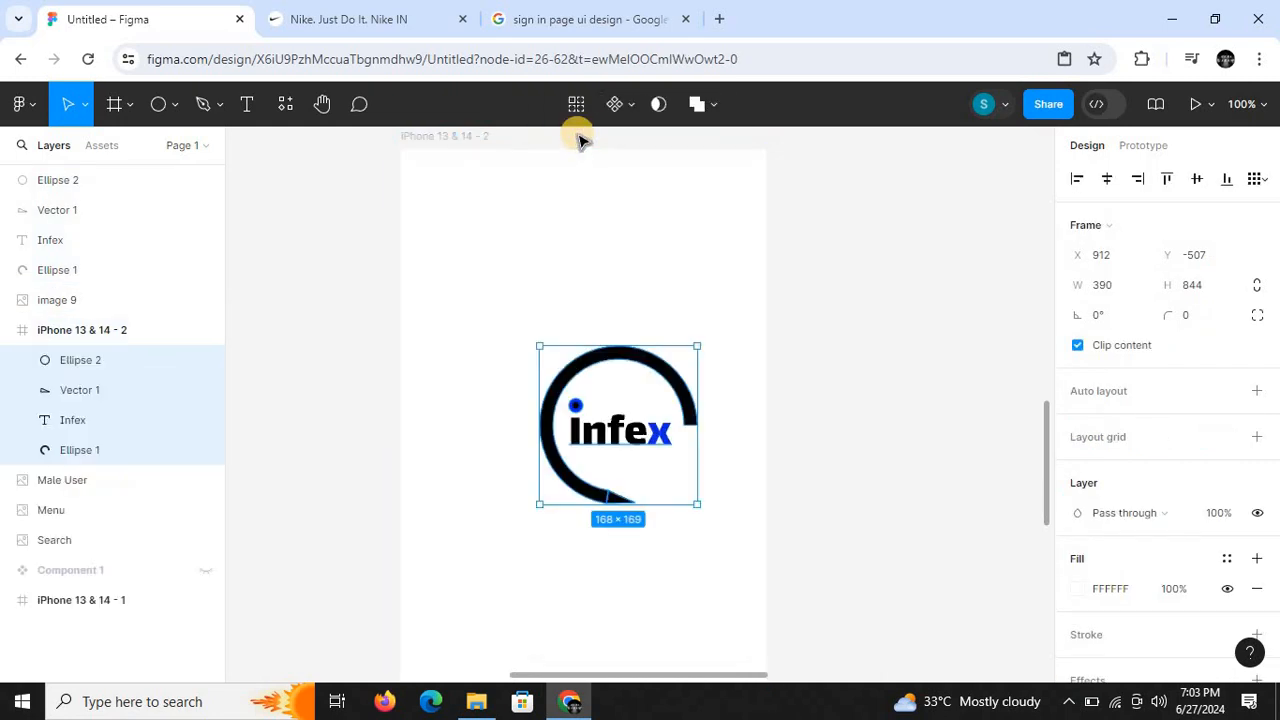
pyautogui.moveTo(590, 407); pyautogui.dragTo(561, 280)
pyautogui.click(825, 415)
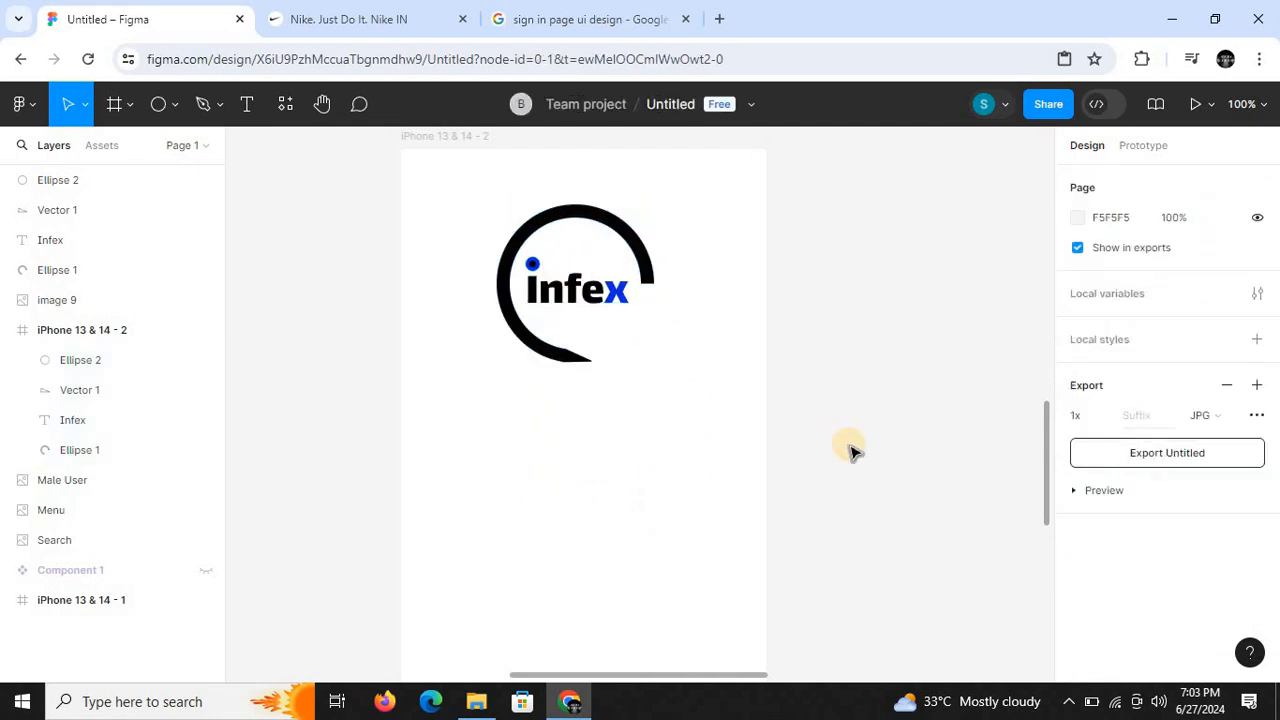
# - Delete the original Infex logo lying outside the iPhone 13 & 14 - 2 frame
pyautogui.hotkey('ctrl', '-')
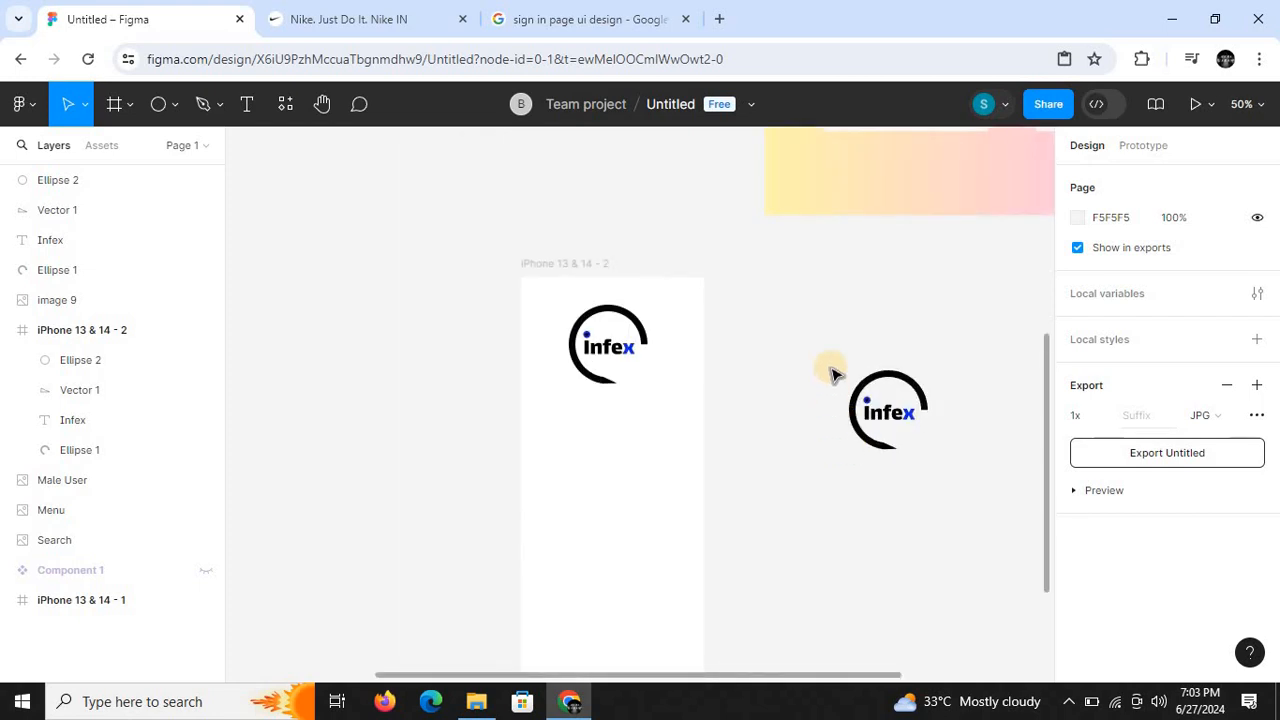
pyautogui.moveTo(830, 366); pyautogui.dragTo(929, 461)
pyautogui.press('Delete')
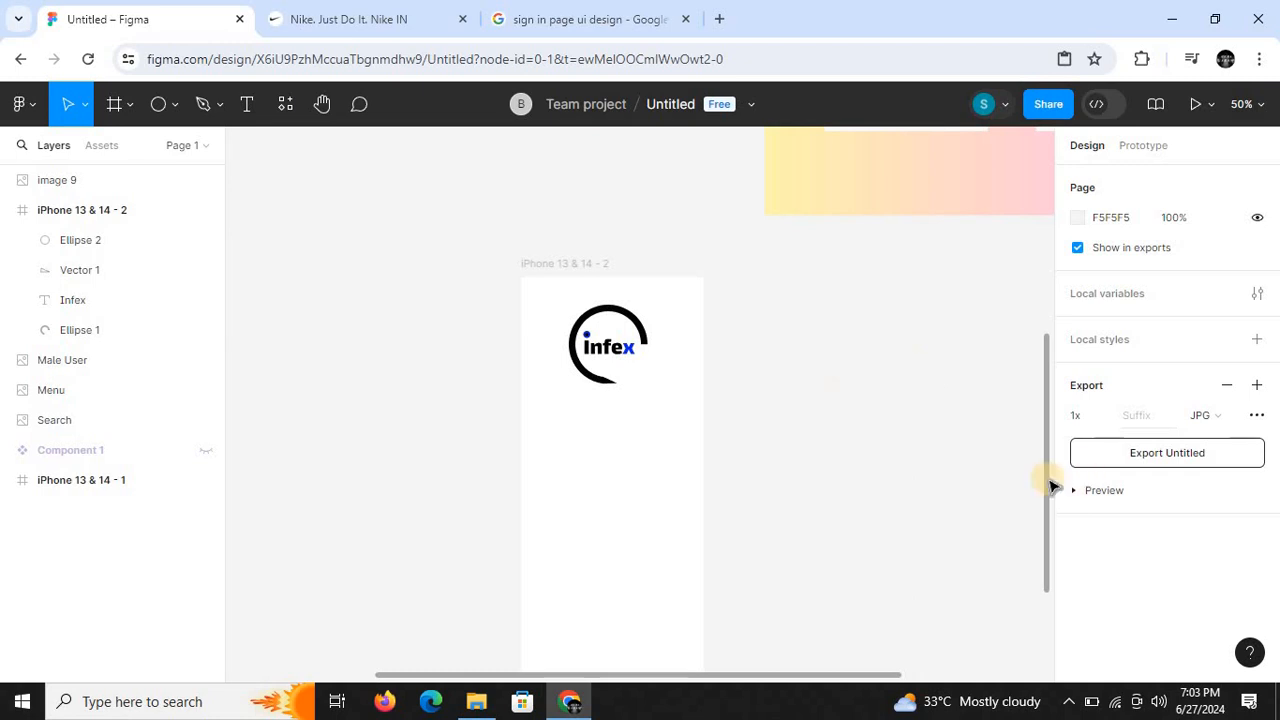
# - Fill the iPhone 13 & 14 - 2 frame with light blue 05BEF9 at 66% opacity
pyautogui.moveTo(1043, 497); pyautogui.dragTo(1048, 544)
pyautogui.hotkey('ctrl', '-')
pyautogui.hotkey('ctrl', '+')
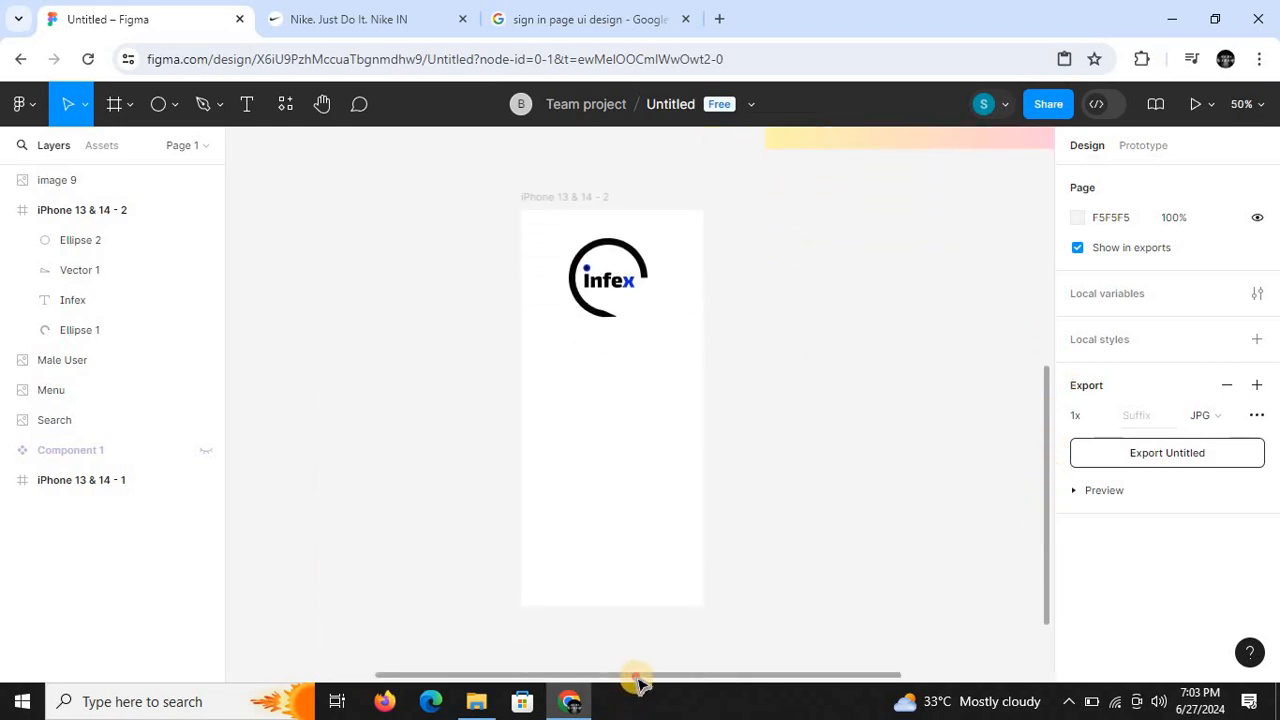
pyautogui.moveTo(637, 680); pyautogui.dragTo(617, 675)
pyautogui.click(580, 196)
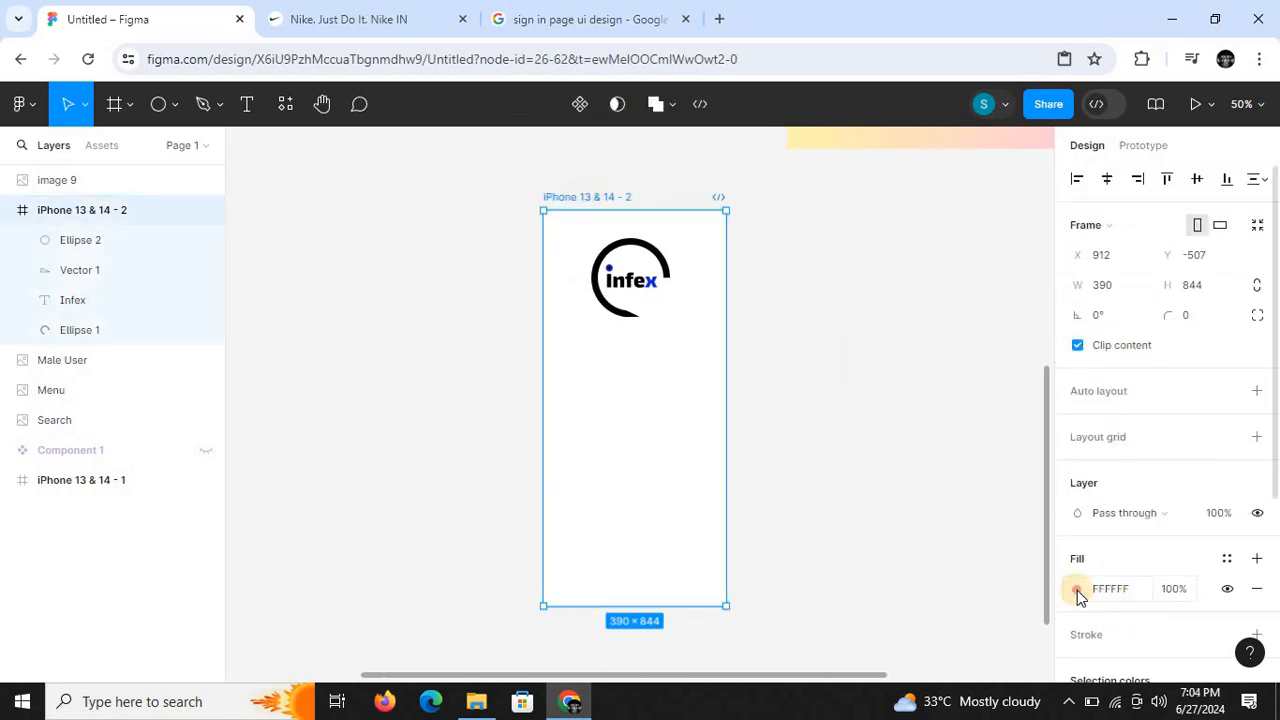
pyautogui.click(1078, 594)
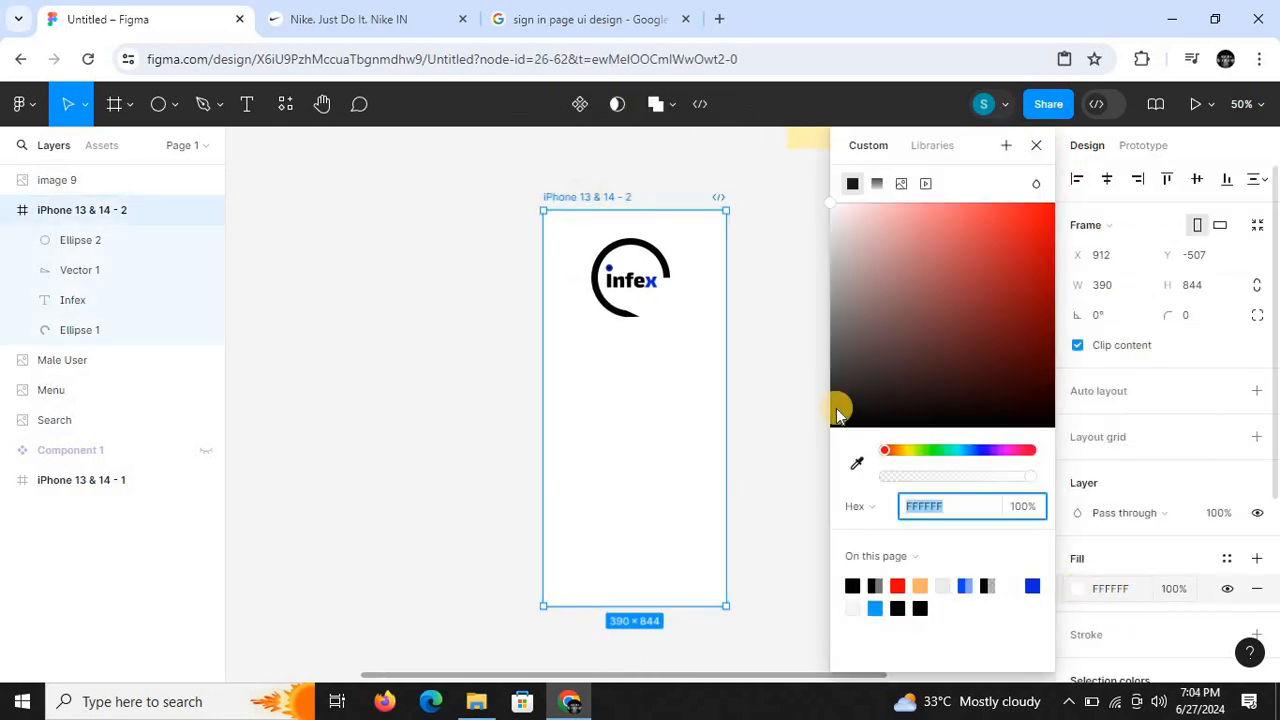
pyautogui.click(963, 452)
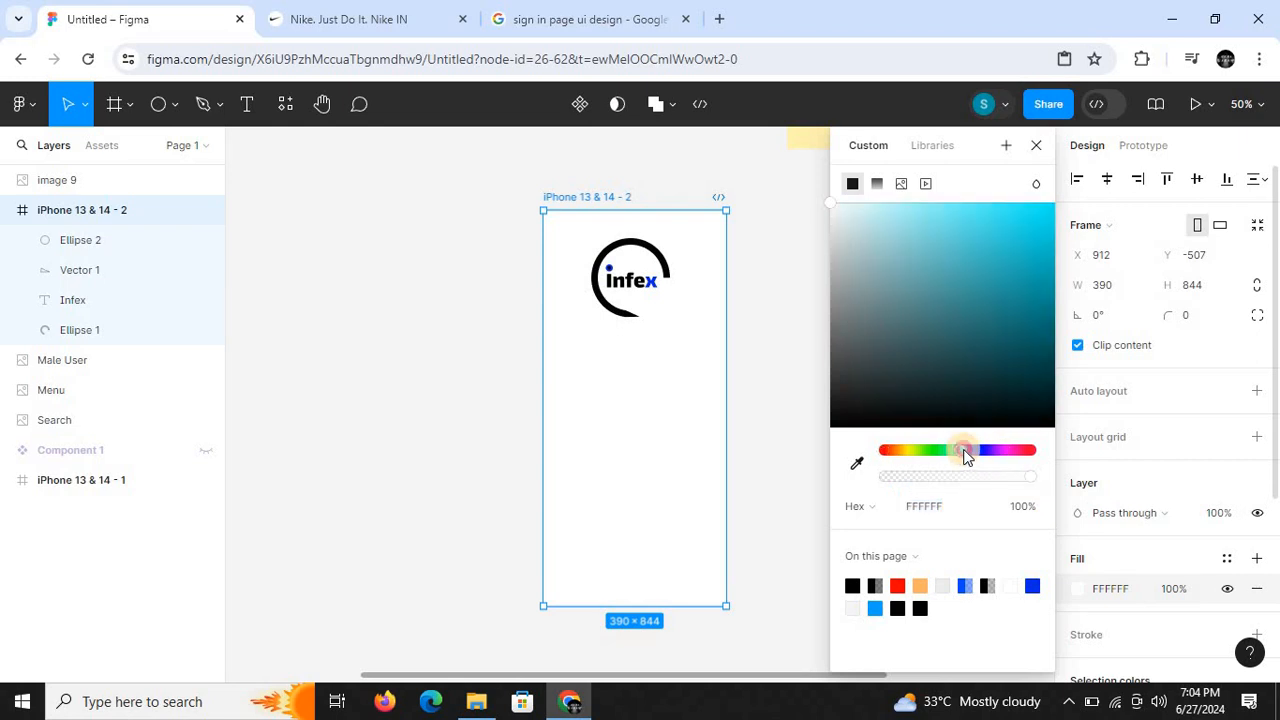
pyautogui.click(1011, 243)
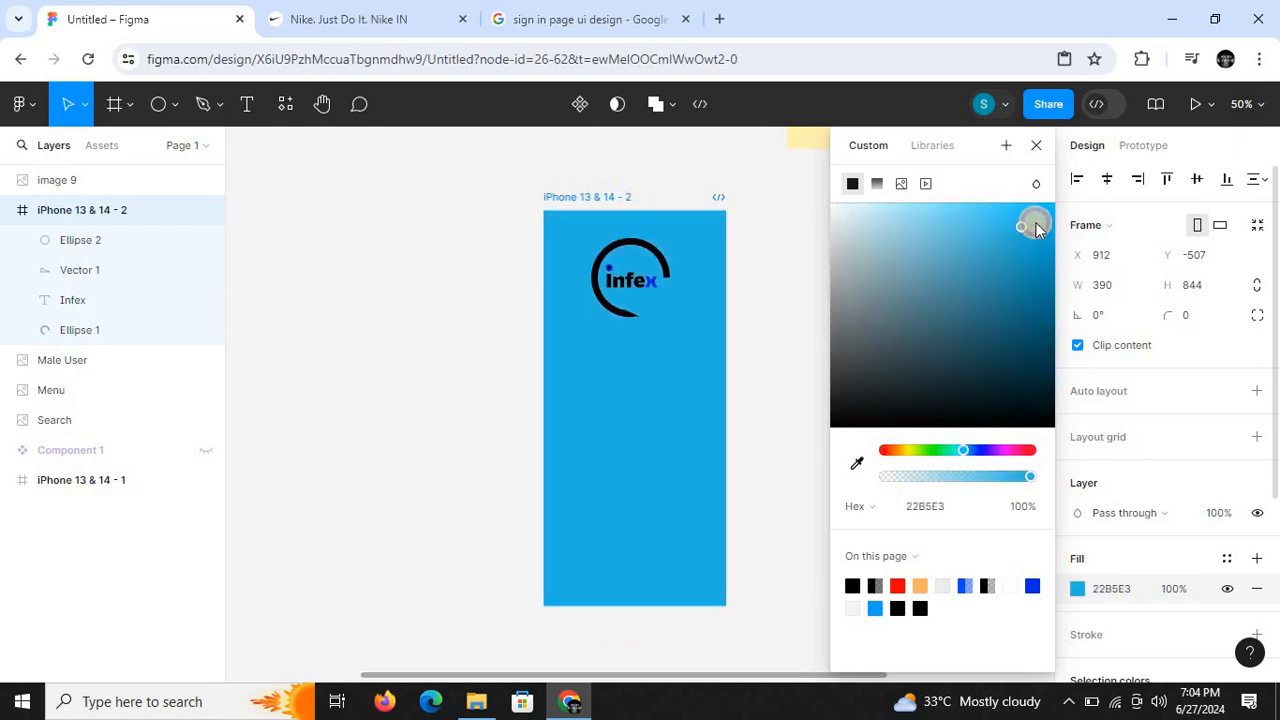
pyautogui.moveTo(1036, 230); pyautogui.dragTo(1052, 208)
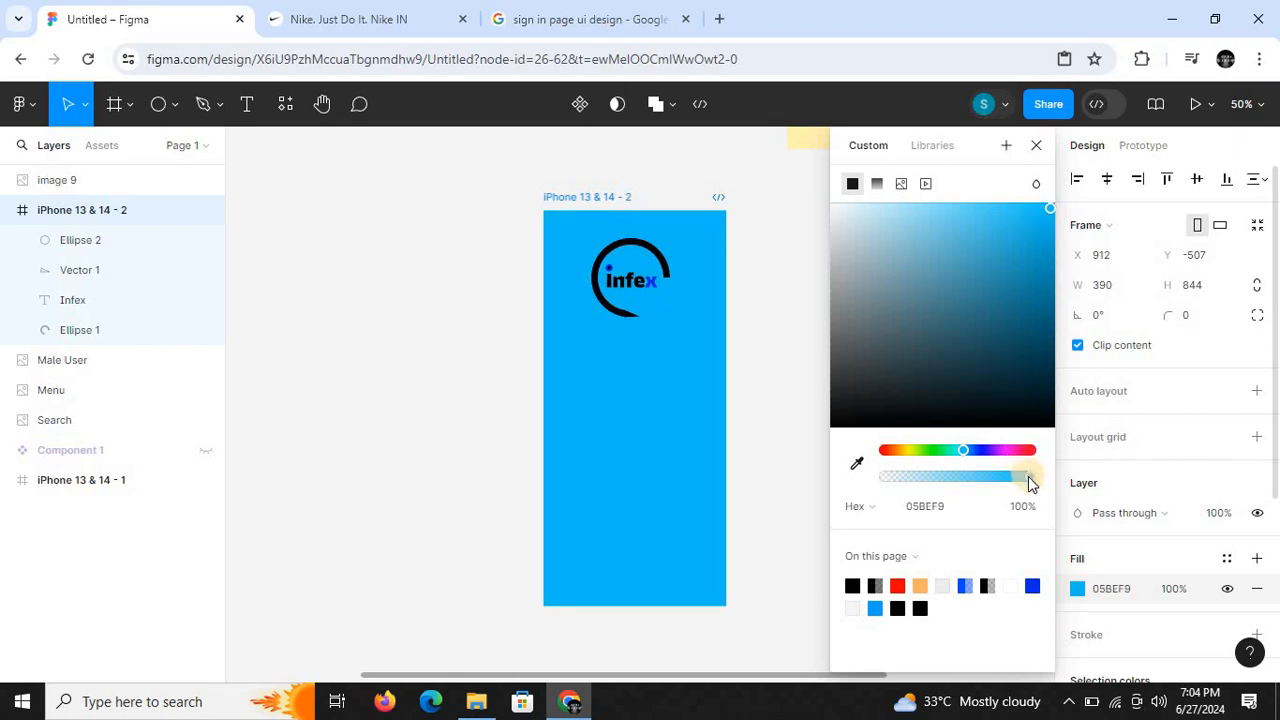
pyautogui.moveTo(1010, 483); pyautogui.dragTo(981, 483)
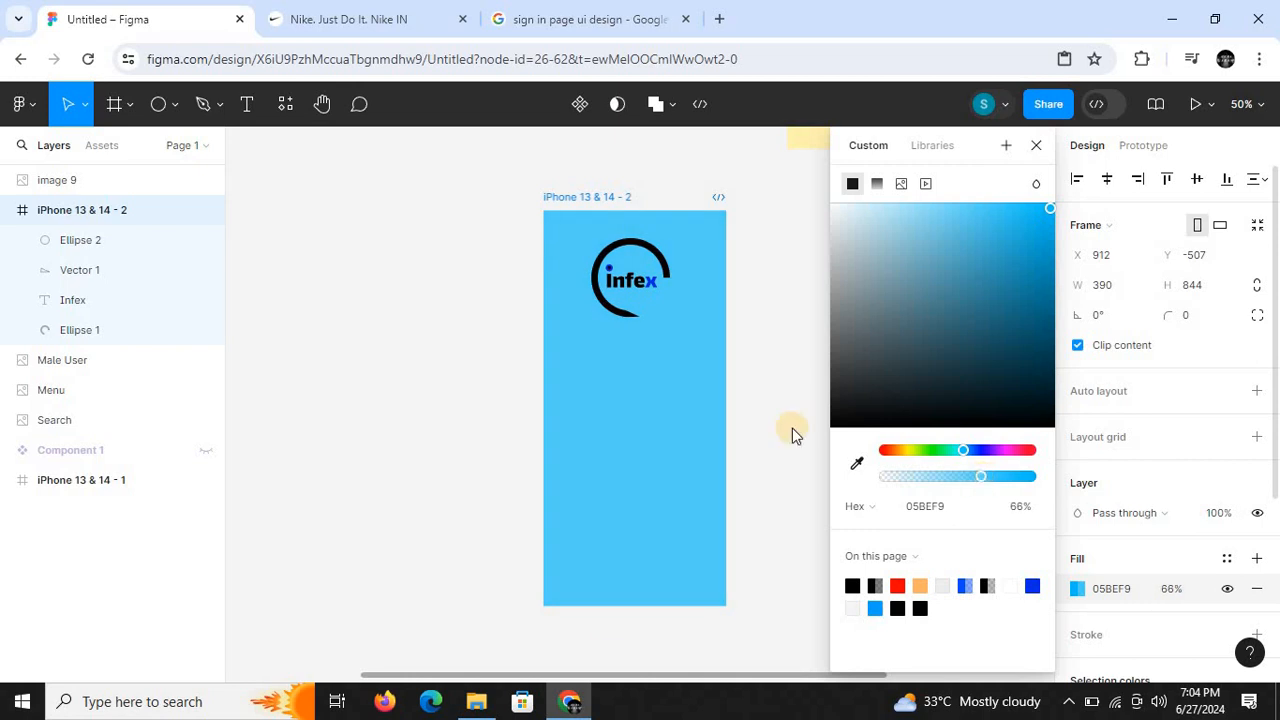
pyautogui.click(755, 350)
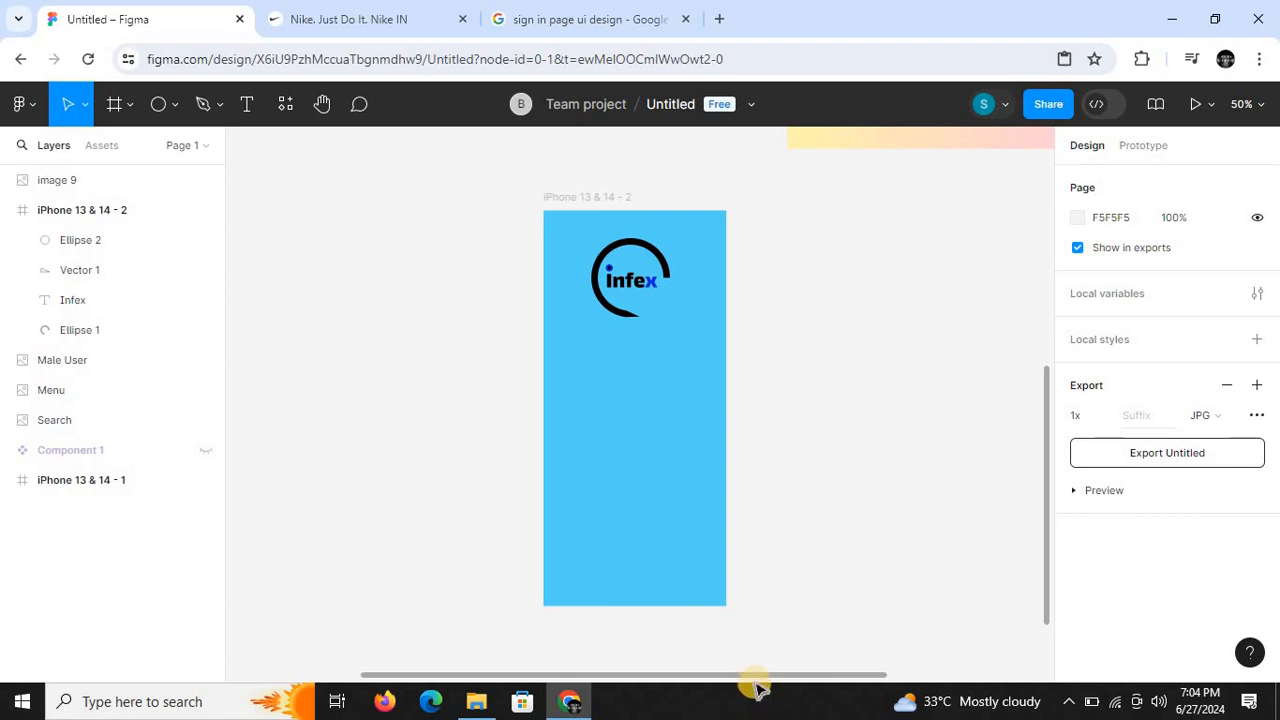
# - Change the iPhone 13 & 14 - 2 frame's fill colour to the deeper blue 0452EA
pyautogui.moveTo(757, 682); pyautogui.dragTo(729, 678)
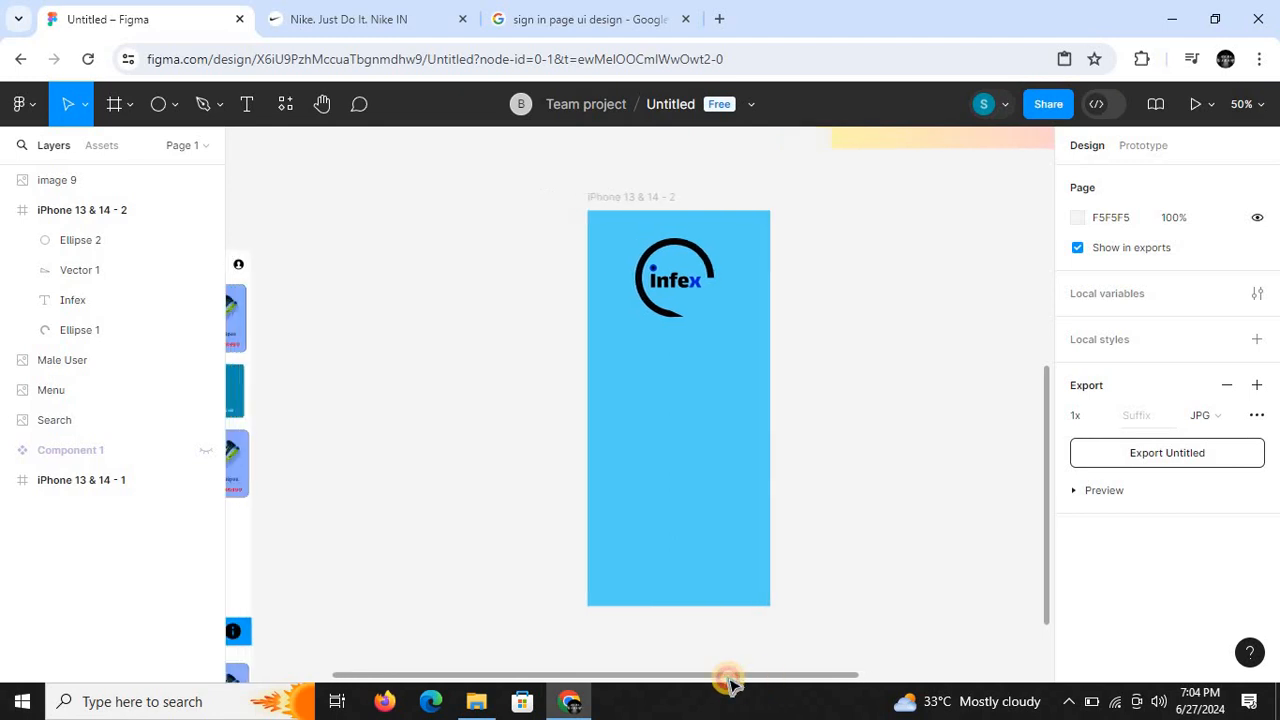
pyautogui.click(628, 193)
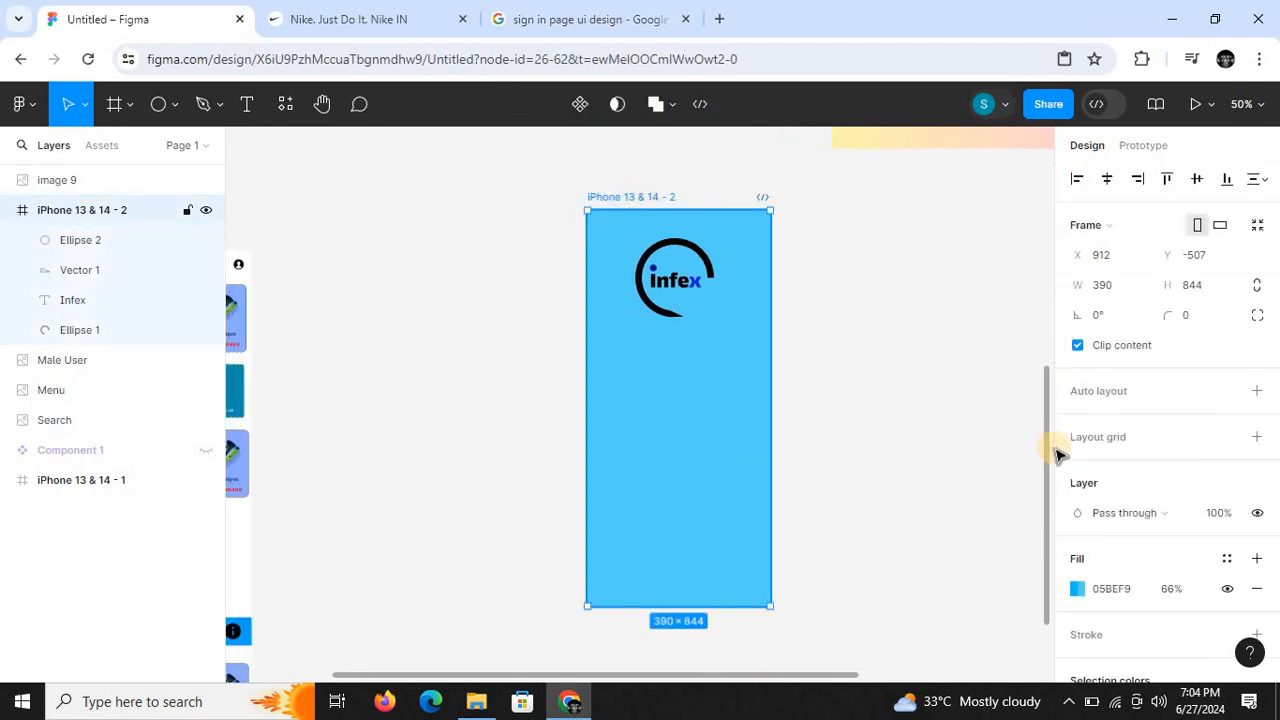
pyautogui.click(1077, 587)
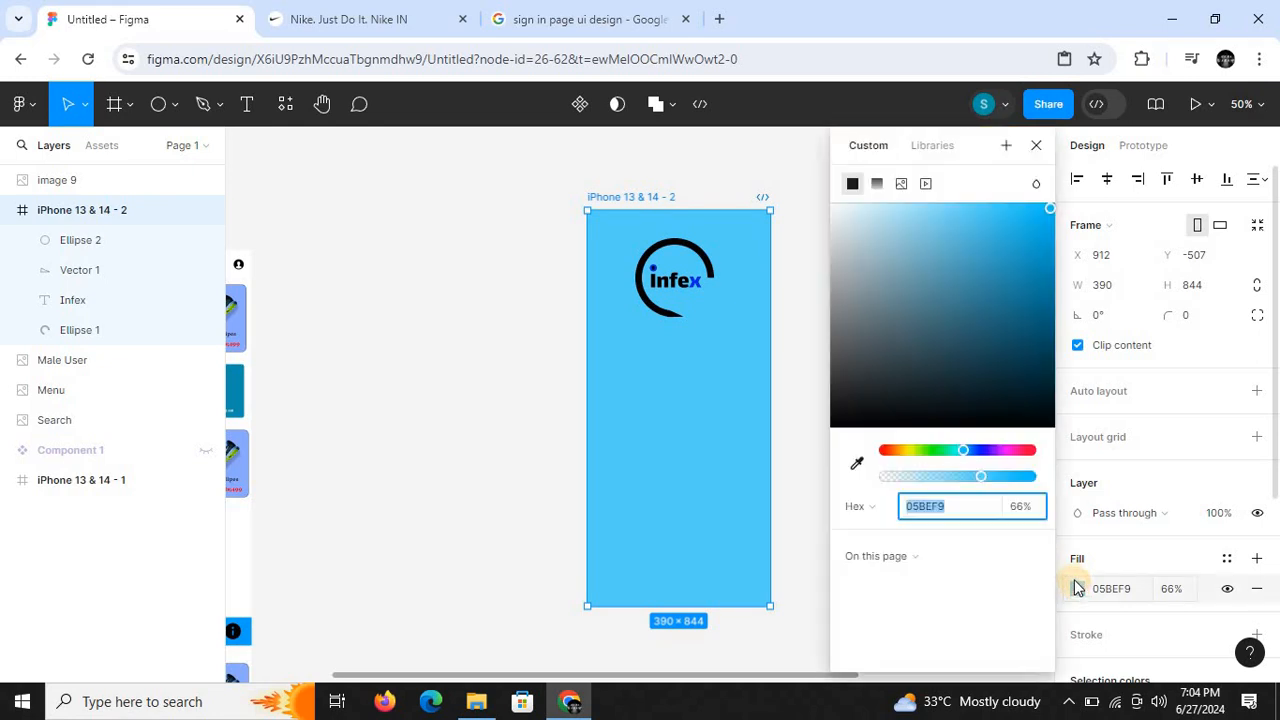
pyautogui.click(983, 397)
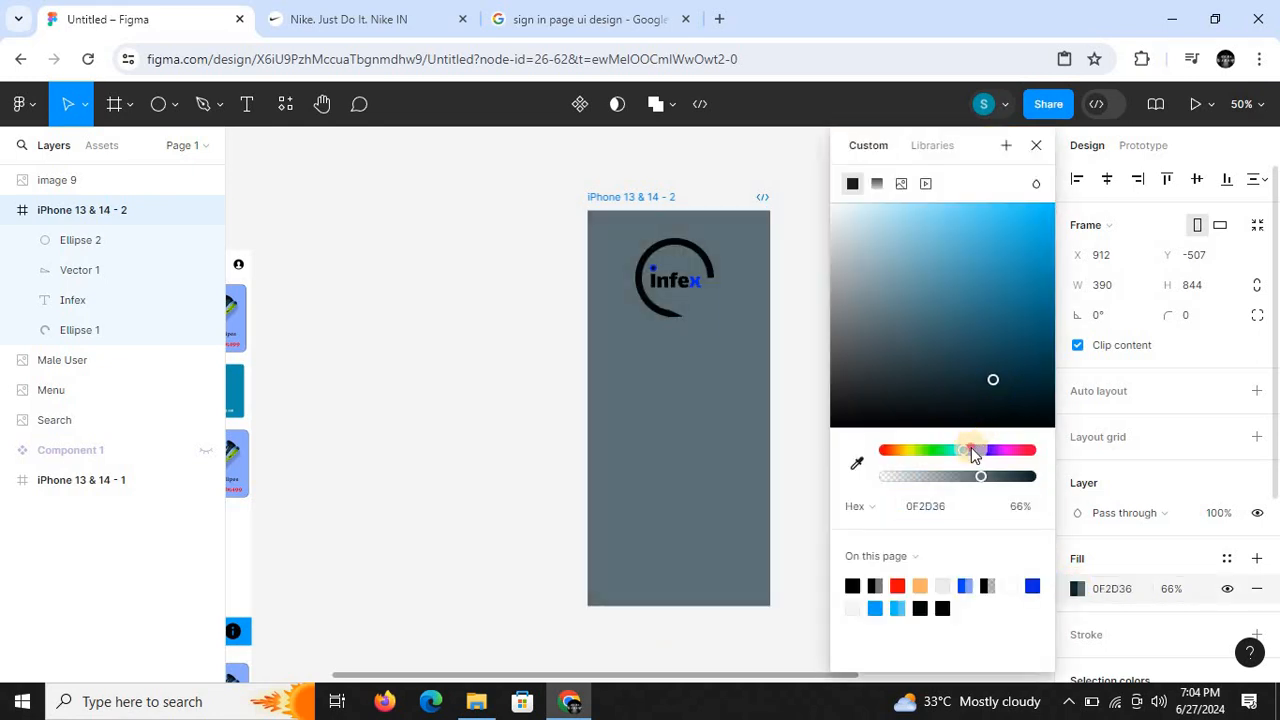
pyautogui.moveTo(973, 453); pyautogui.dragTo(971, 450)
pyautogui.moveTo(995, 385); pyautogui.dragTo(1050, 220)
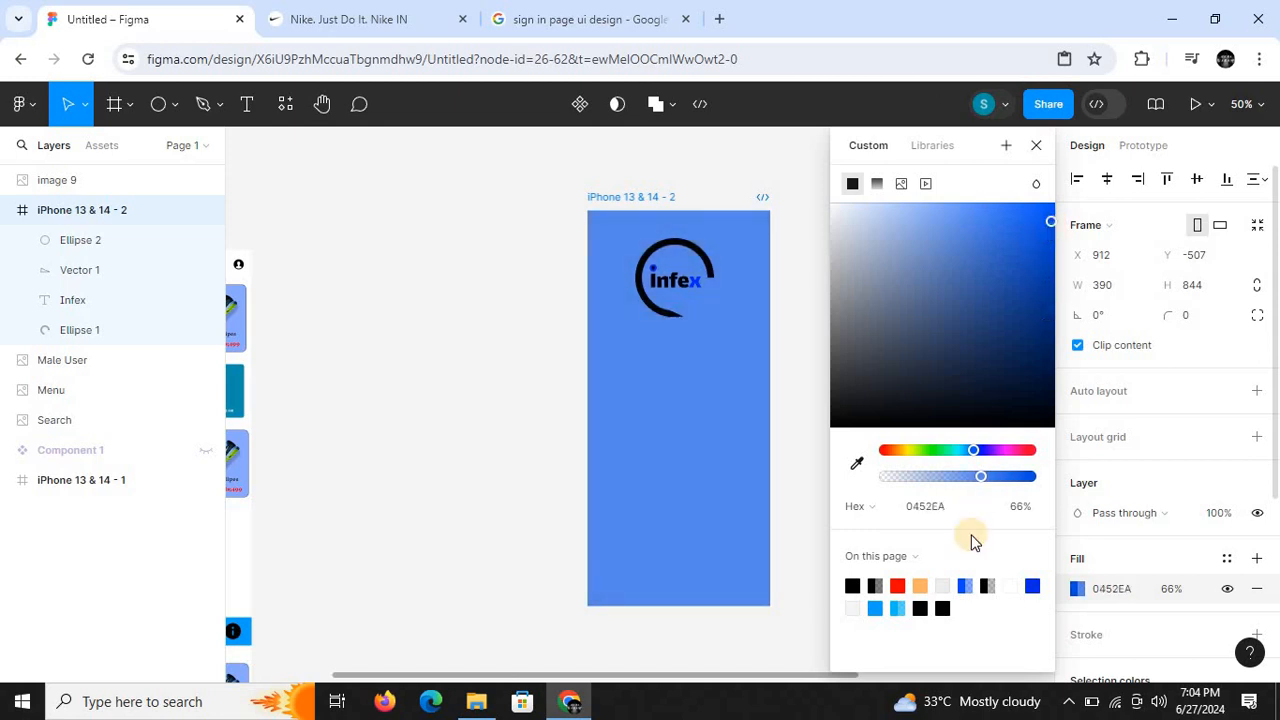
# - Change the iPhone 13 & 14 - 2 frame's fill to white FFFFFF at 49% opacity
pyautogui.moveTo(982, 483); pyautogui.dragTo(955, 478)
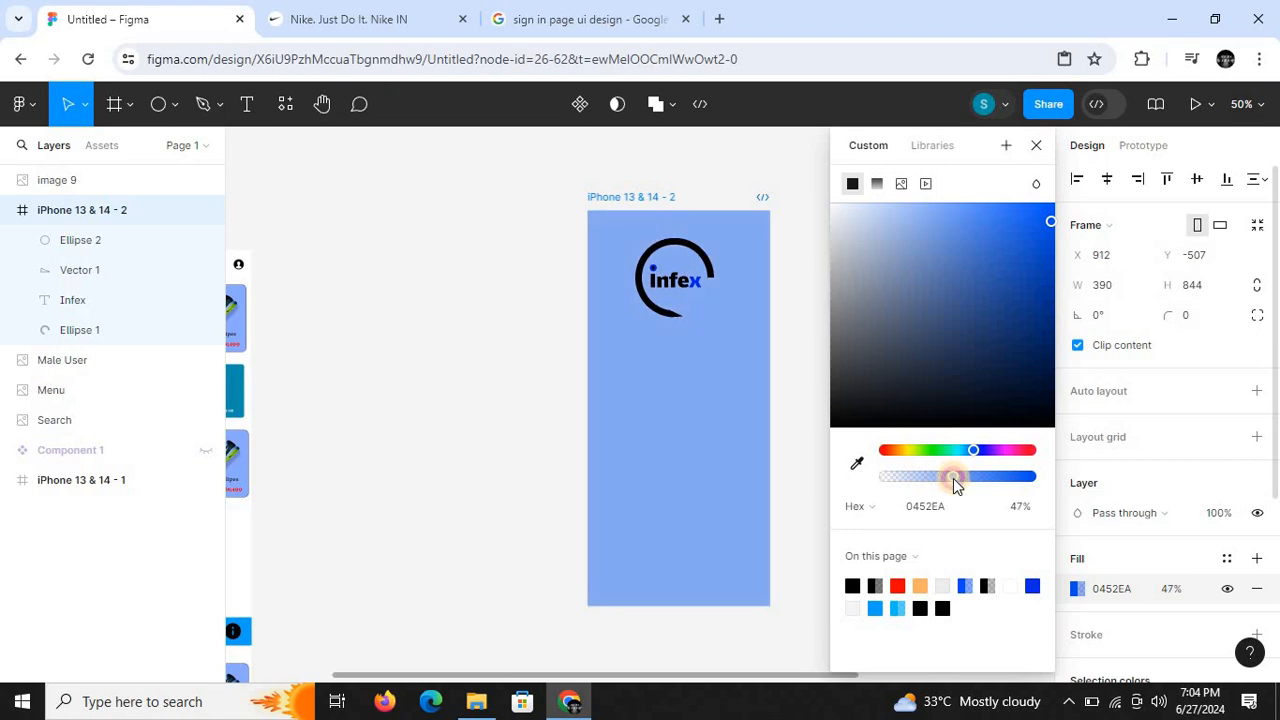
pyautogui.click(840, 207)
pyautogui.moveTo(840, 207); pyautogui.dragTo(824, 201)
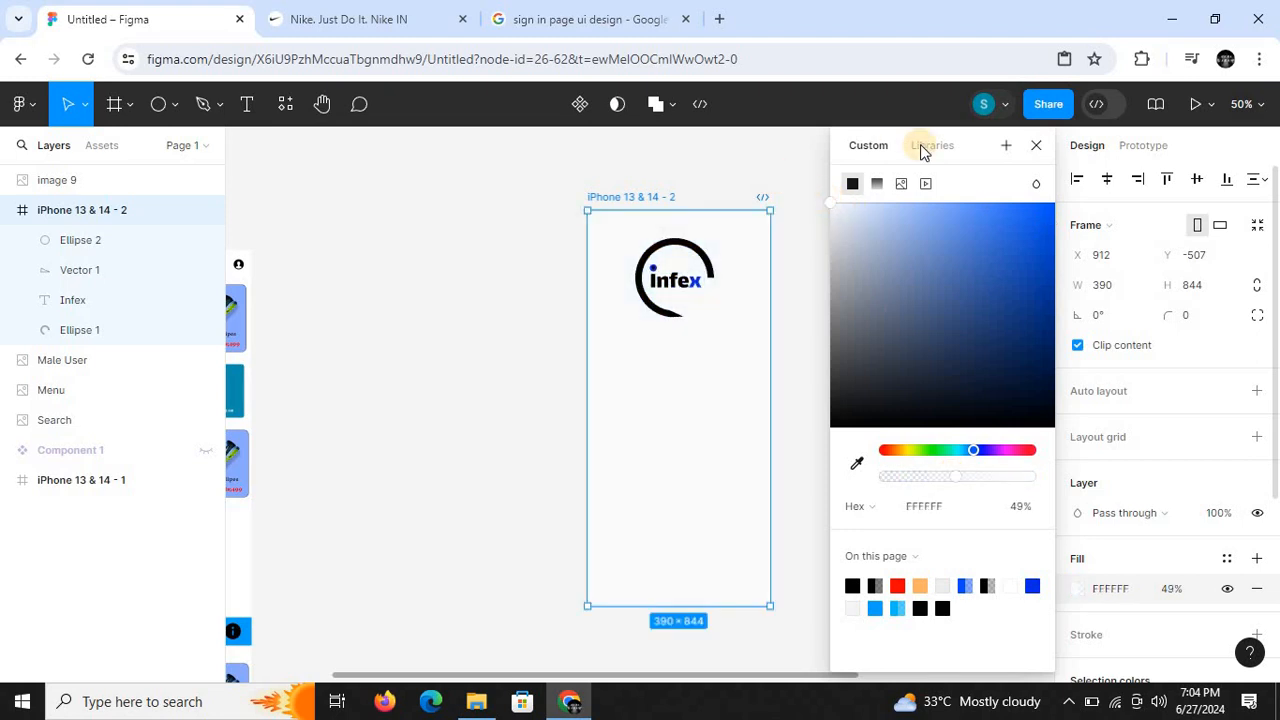
pyautogui.click(1036, 145)
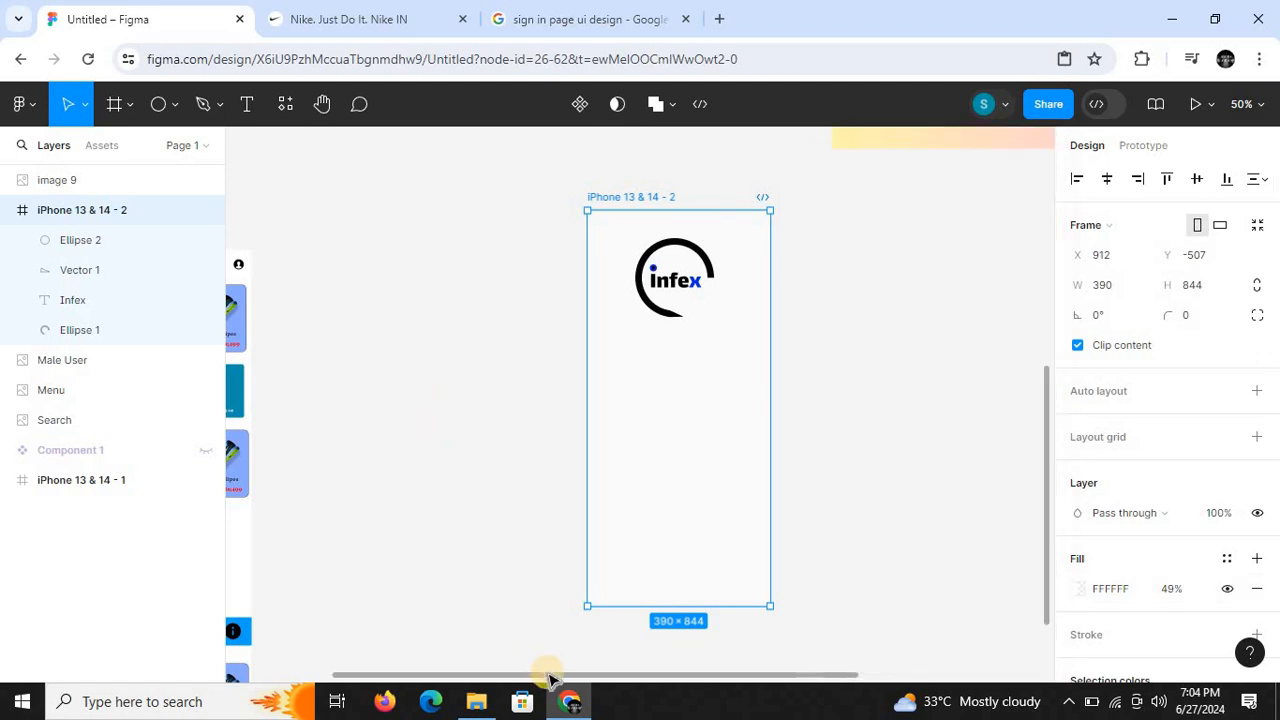
pyautogui.moveTo(550, 680); pyautogui.dragTo(526, 670)
pyautogui.click(526, 421)
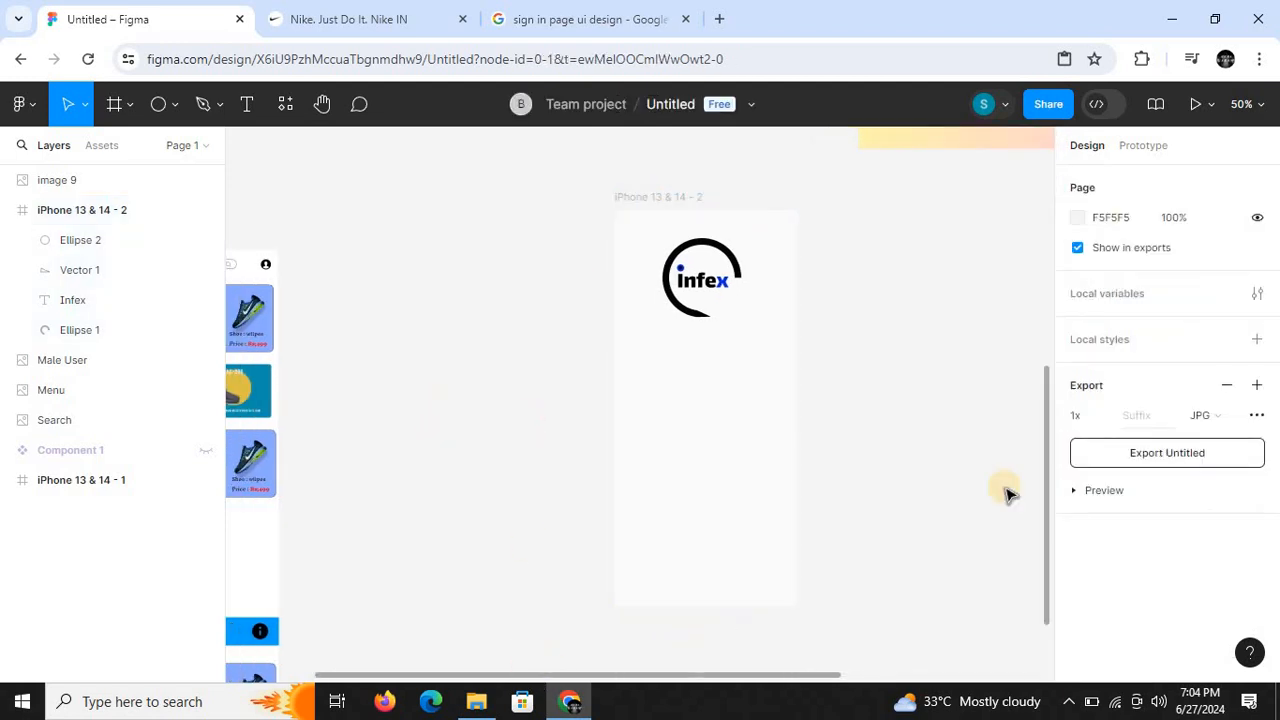
# - Draw a wide rectangle about 287 × 42 below the Infex logo in the iPhone 13 & 14 - 2 frame
pyautogui.moveTo(1045, 519)
pyautogui.mouseDown()
pyautogui.moveTo(1047, 478)
pyautogui.moveTo(1049, 530)
pyautogui.mouseUp()
pyautogui.hotkey('ctrl', '+')
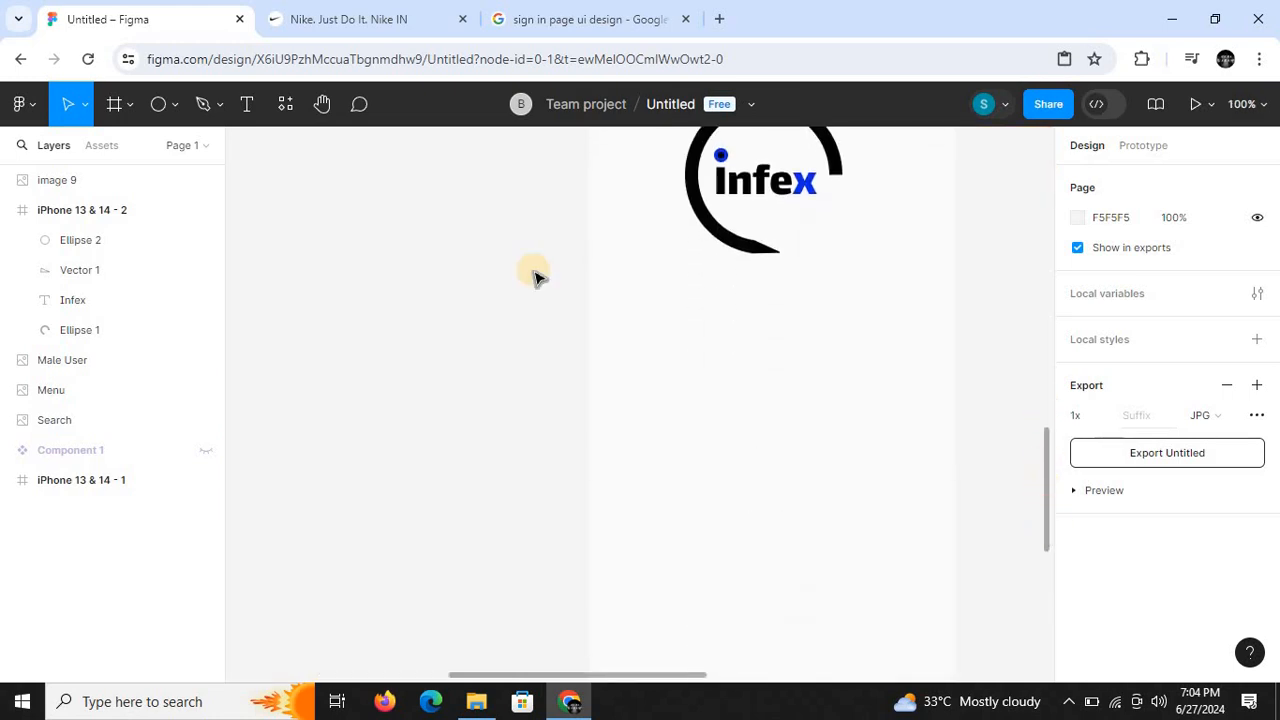
pyautogui.click(178, 106)
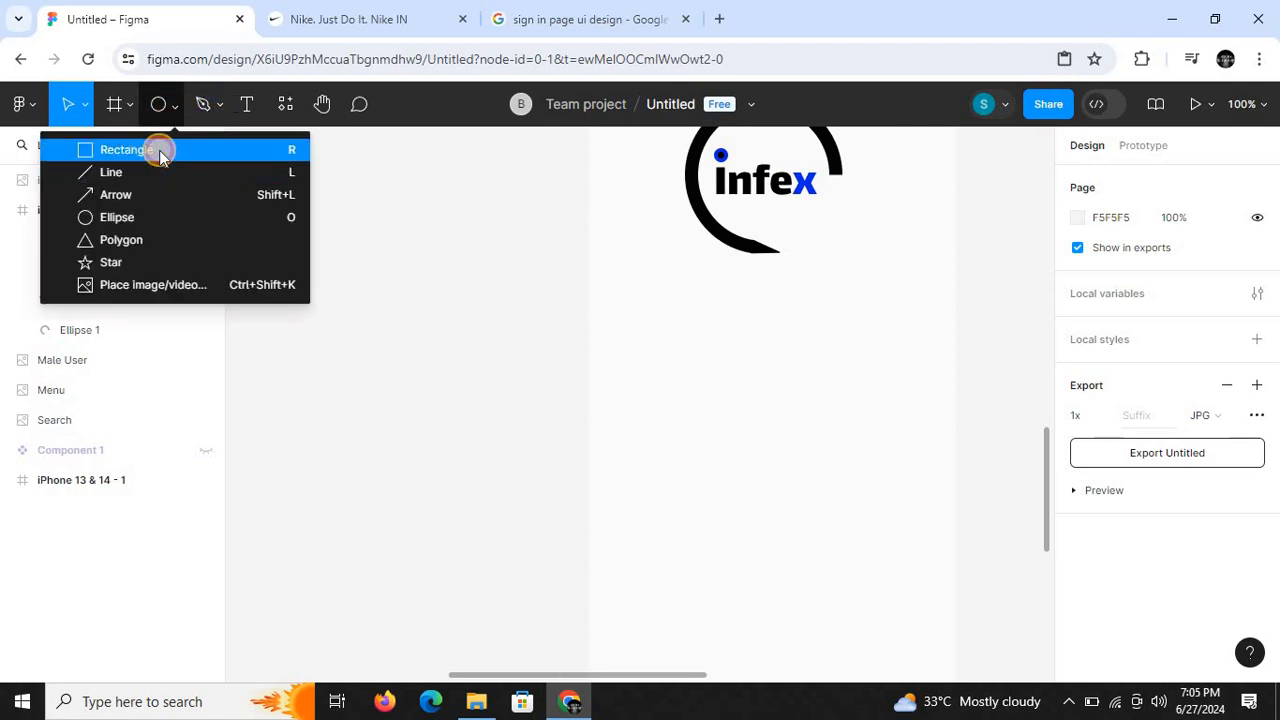
pyautogui.click(159, 150)
pyautogui.moveTo(632, 320)
pyautogui.mouseDown()
pyautogui.moveTo(694, 371)
pyautogui.moveTo(851, 383)
pyautogui.moveTo(901, 359)
pyautogui.mouseUp()
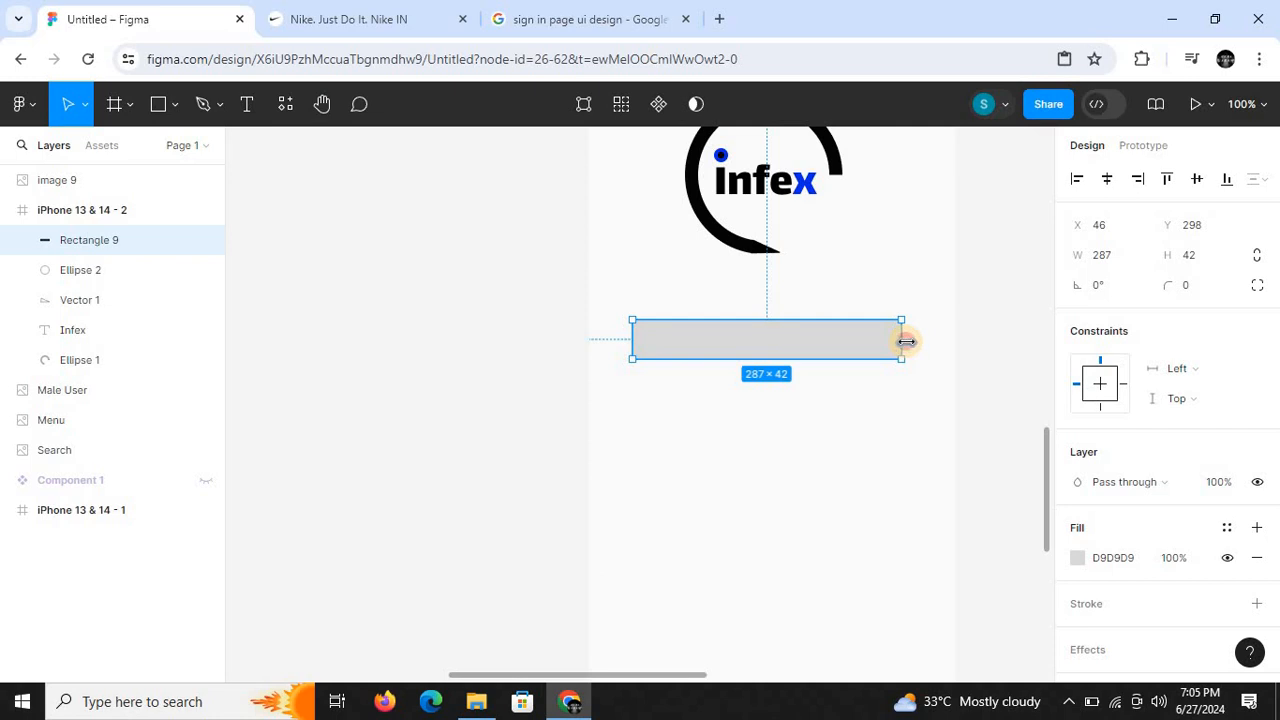
# - Round the new rectangle's corners with a radius of 30 and centre it horizontally in the frame
pyautogui.click(1201, 285)
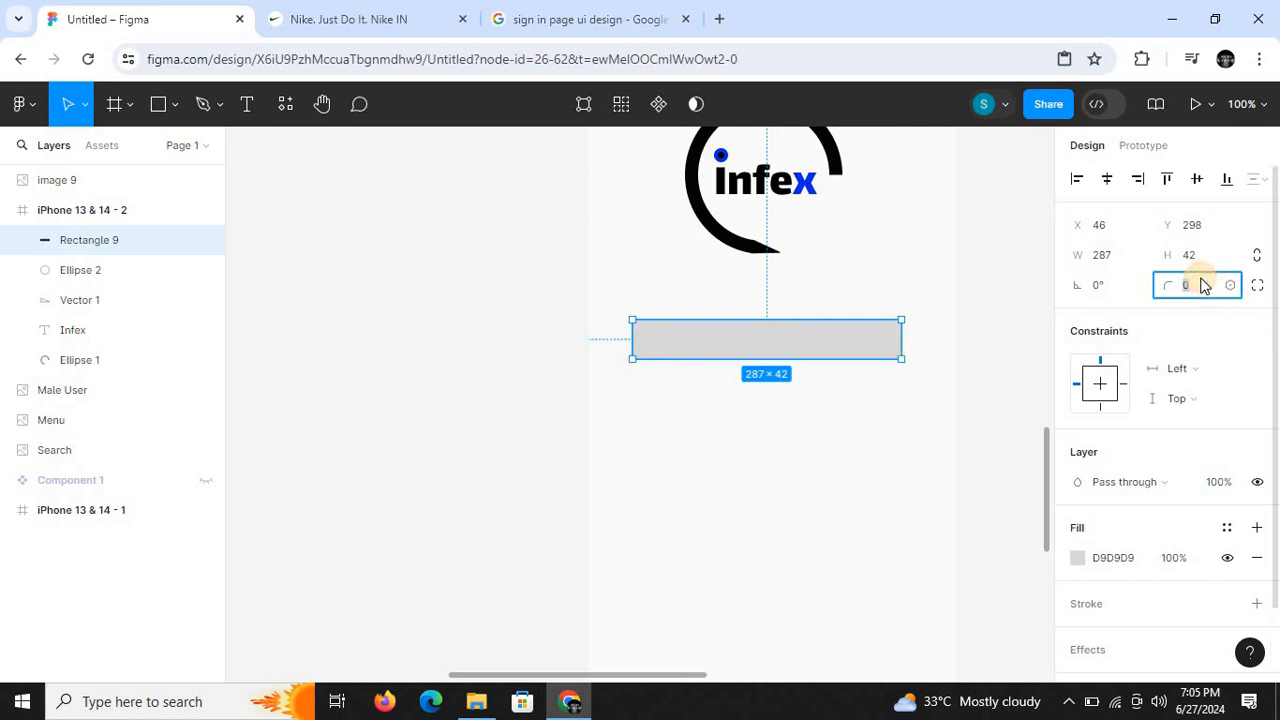
pyautogui.write('3')
pyautogui.press('Return')
pyautogui.click(573, 424)
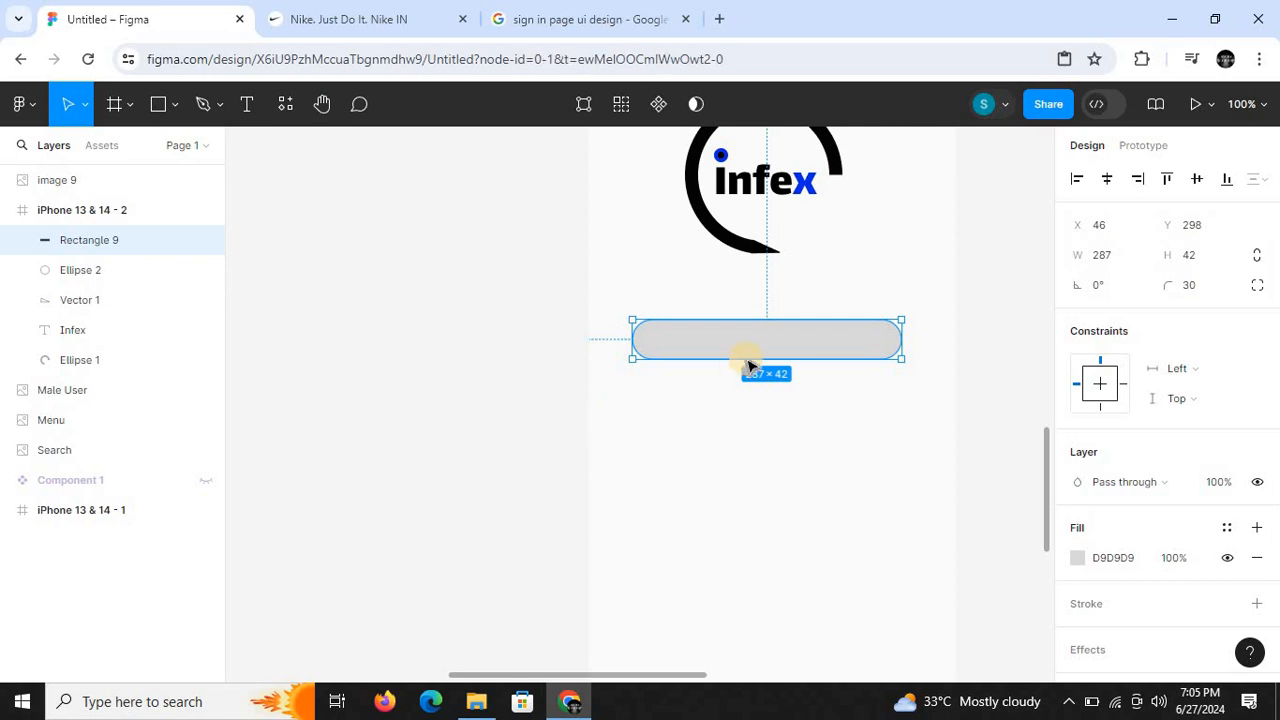
pyautogui.click(747, 356)
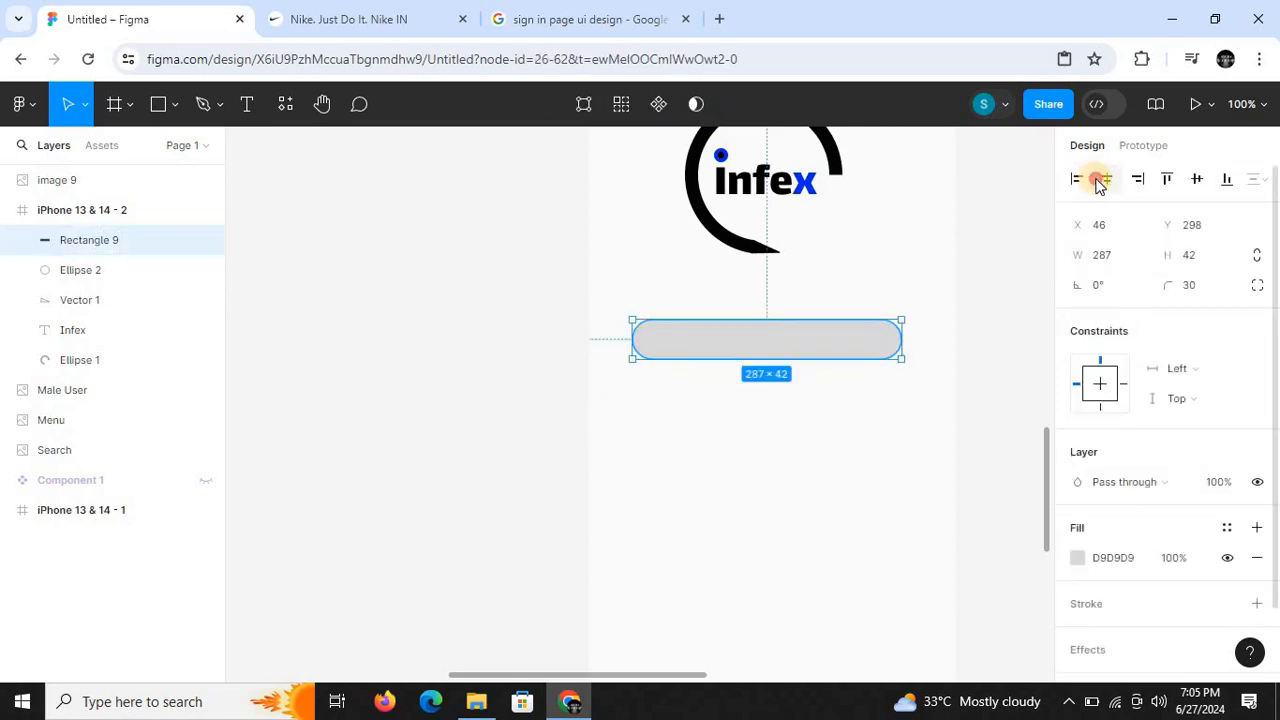
pyautogui.click(1105, 179)
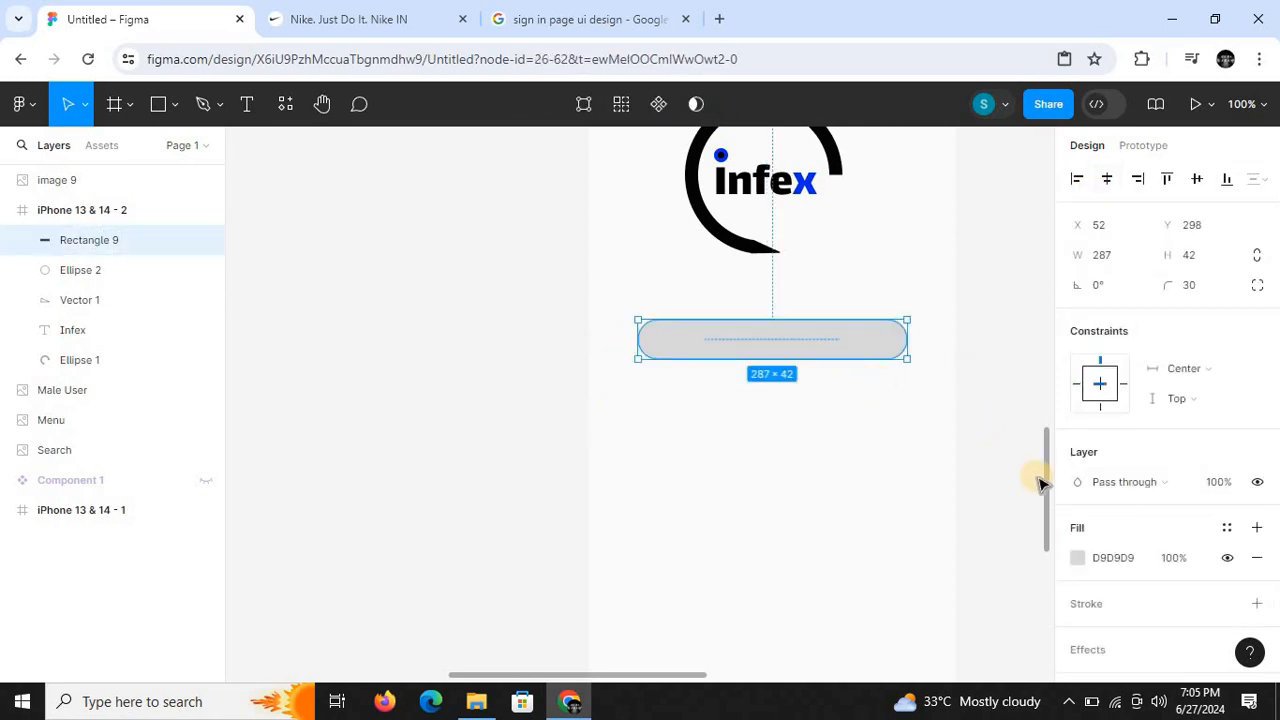
# - Move the rounded bar slightly further below the logo, to about Y 320
pyautogui.scroll(-3, 1040, 484)
pyautogui.scroll(5, 1045, 420)
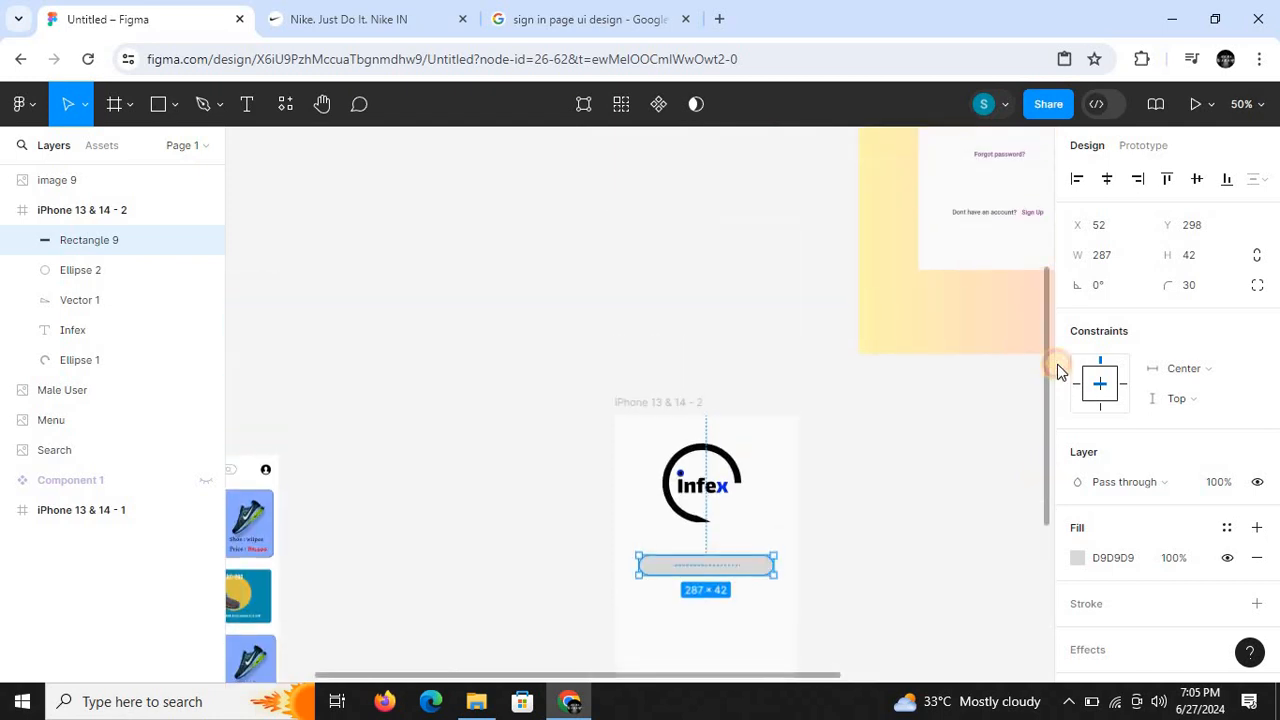
pyautogui.moveTo(1060, 323); pyautogui.dragTo(1043, 520)
pyautogui.hotkey('shift', '0')
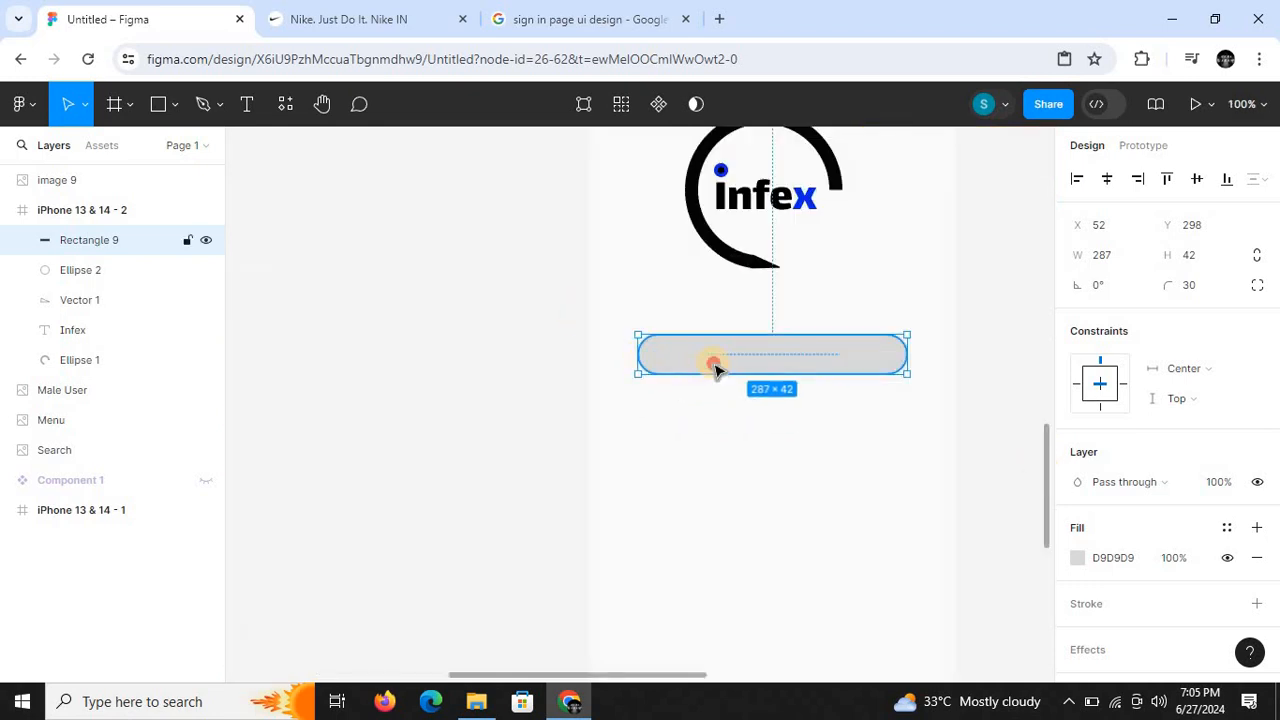
pyautogui.moveTo(714, 385); pyautogui.dragTo(714, 390)
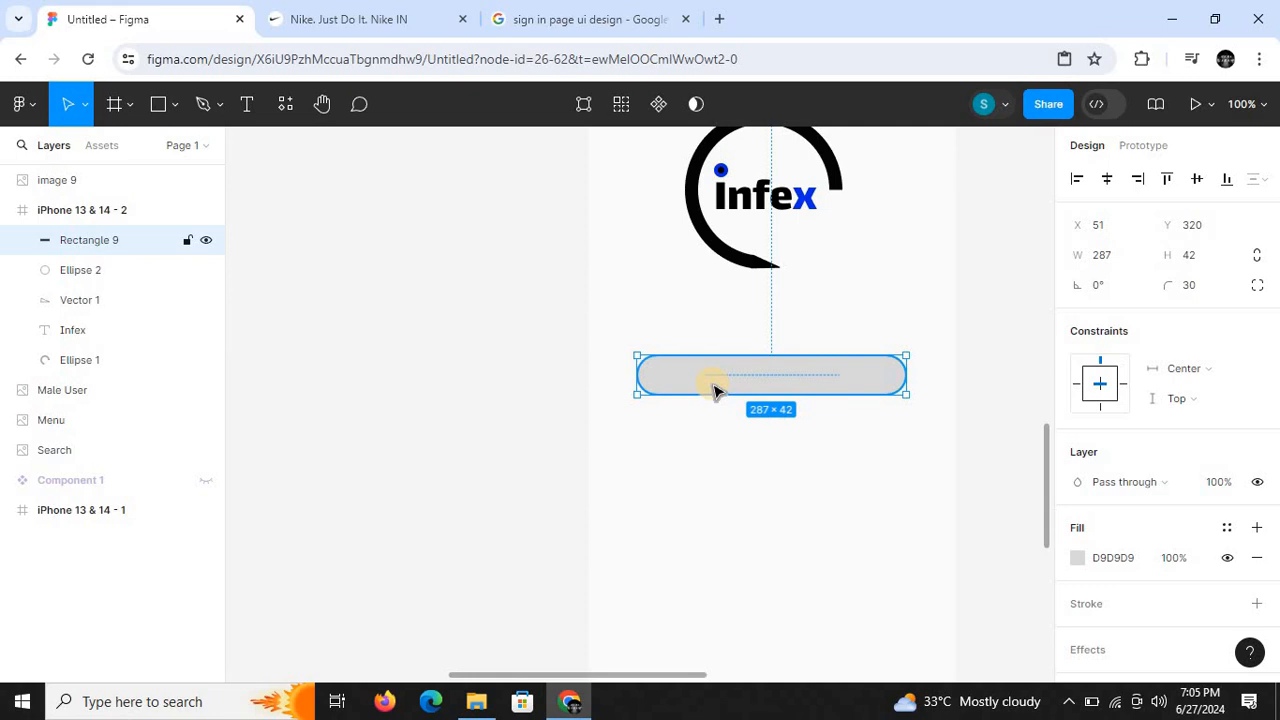
# - Duplicate the rounded bar and place the copy directly beneath it at about Y 401
pyautogui.keyDown('alt'); pyautogui.moveTo(743, 381); pyautogui.dragTo(745, 456); pyautogui.keyUp('alt')
pyautogui.doubleClick(745, 456)
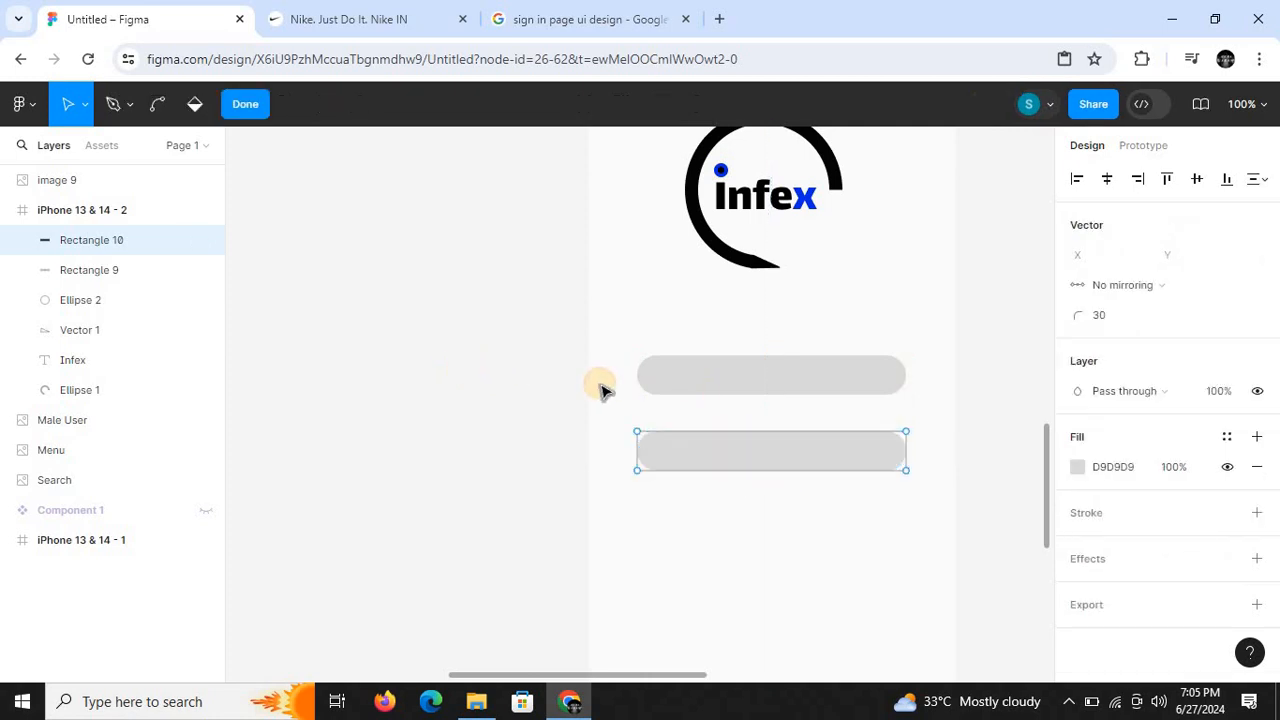
pyautogui.press('Escape')
# - Add a black 000000 inside stroke of width 1 to both rounded bars
pyautogui.click(714, 374)
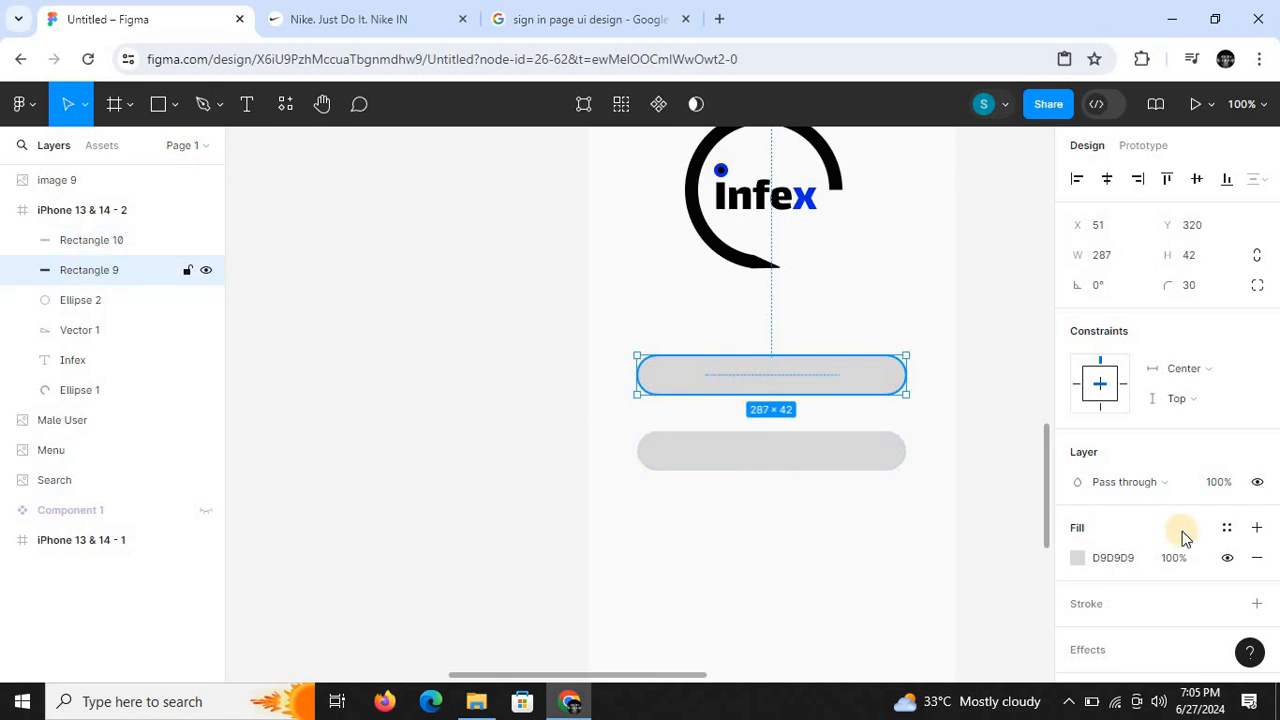
pyautogui.scroll(-2, 1140, 560)
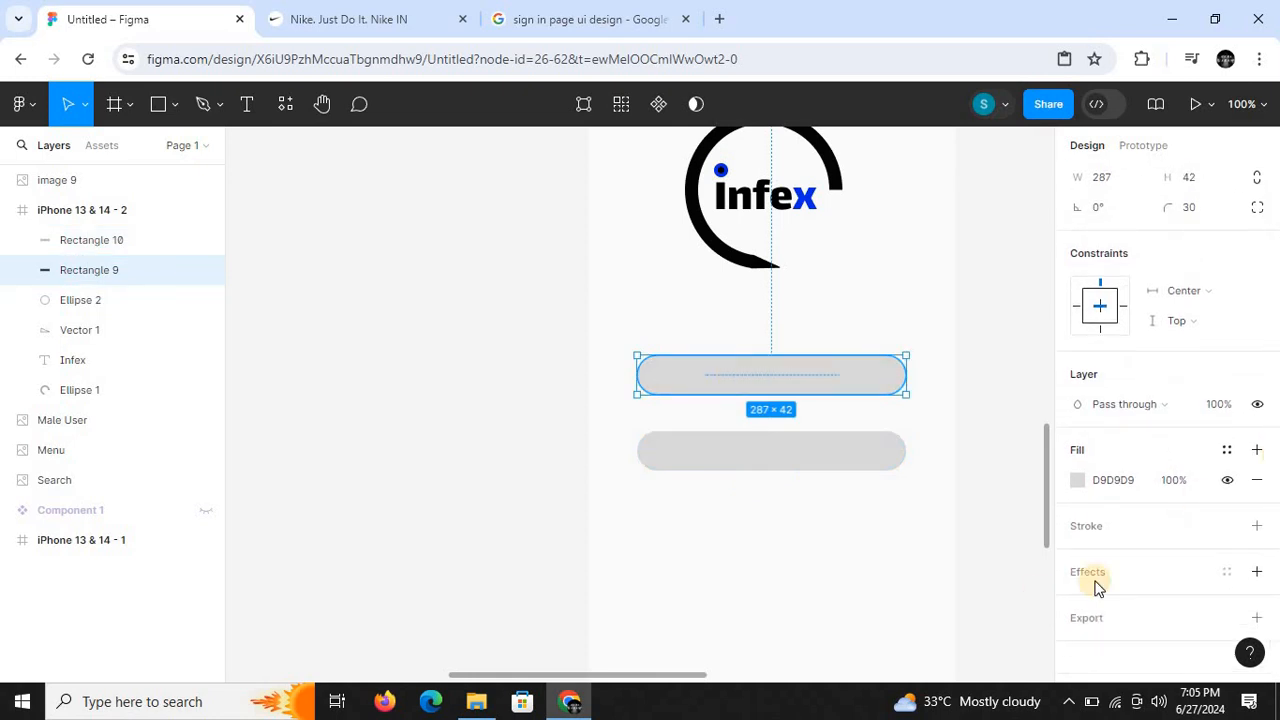
pyautogui.click(1257, 531)
pyautogui.click(884, 448)
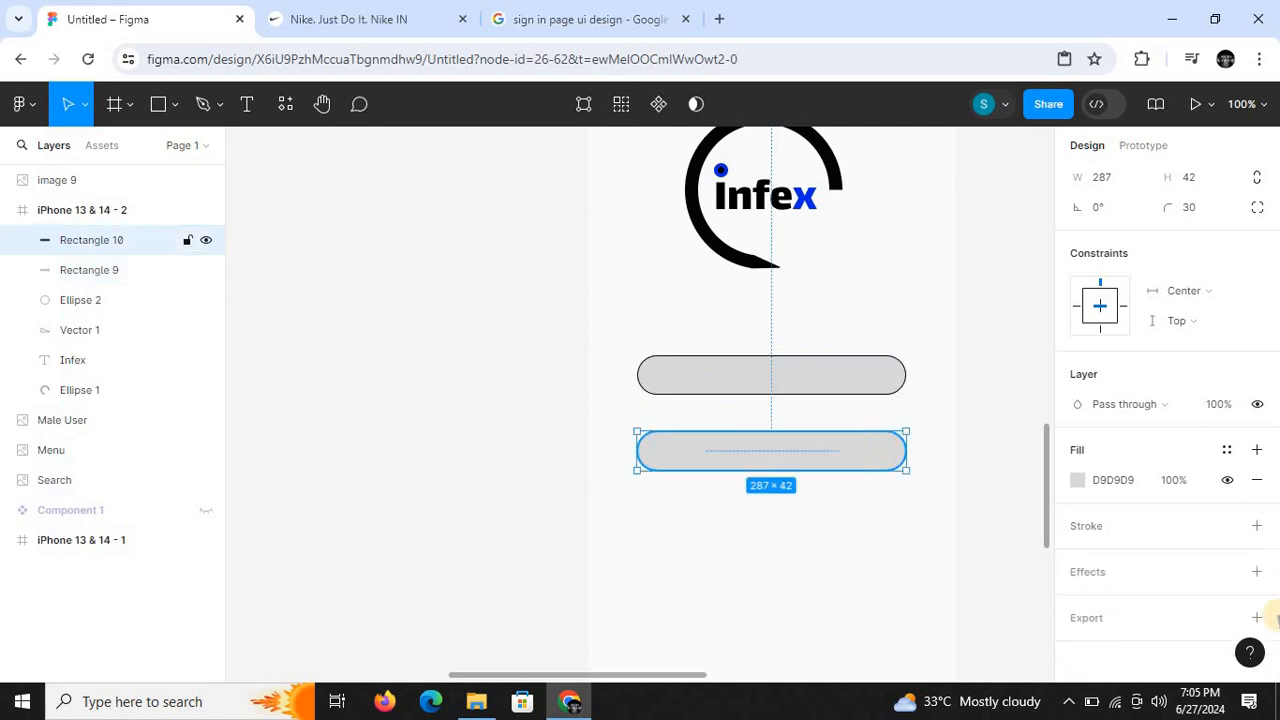
pyautogui.click(1258, 534)
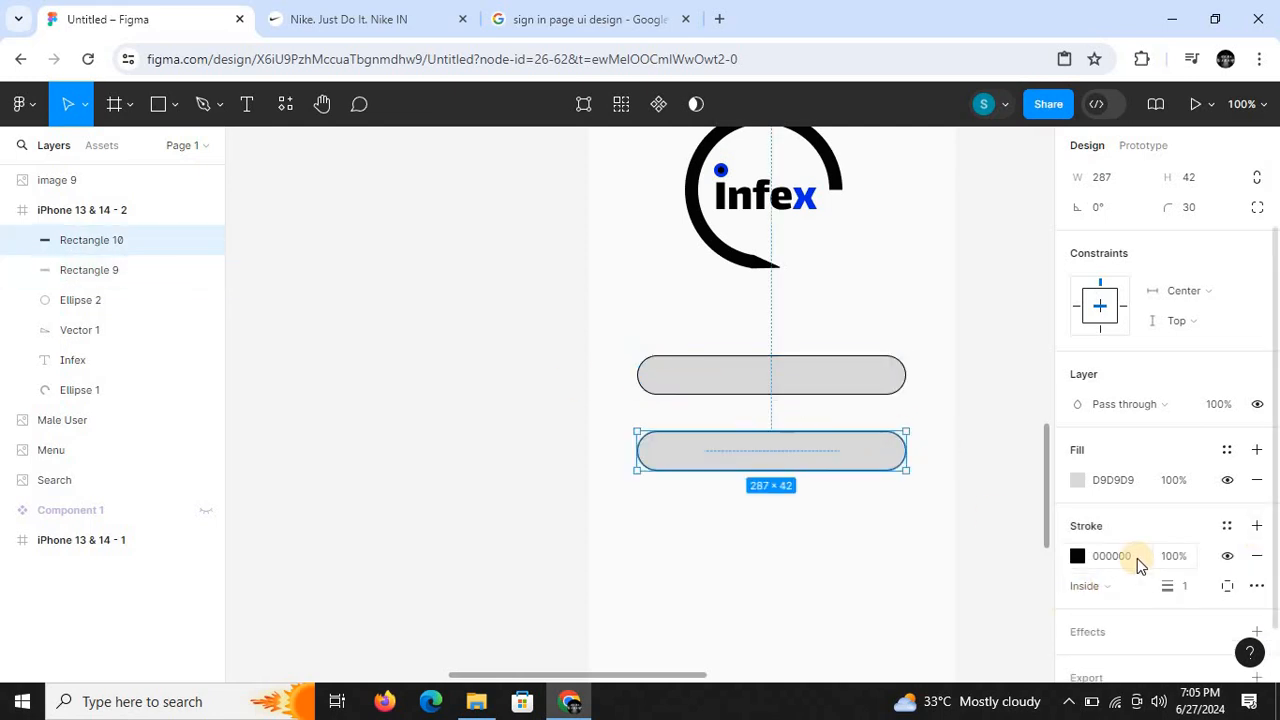
# - Change the fill of both rounded bars to white FFFFFF
pyautogui.click(1074, 478)
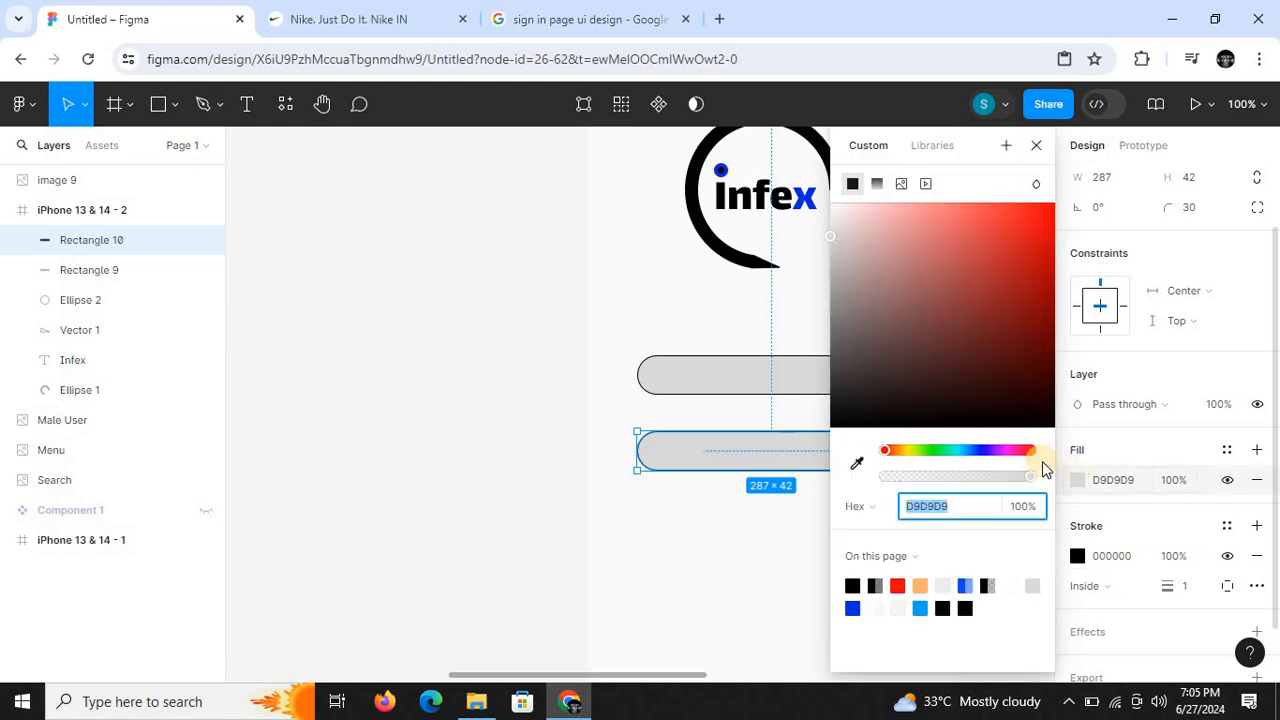
pyautogui.moveTo(857, 229); pyautogui.dragTo(823, 195)
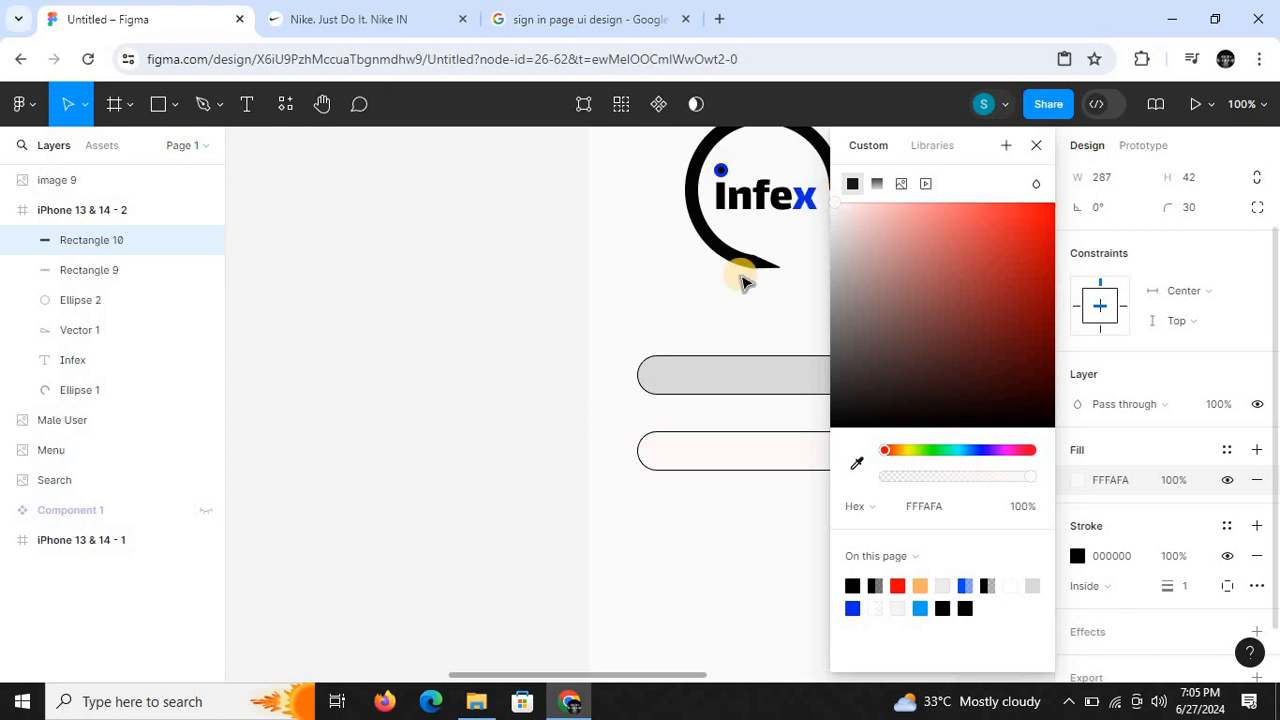
pyautogui.click(697, 388)
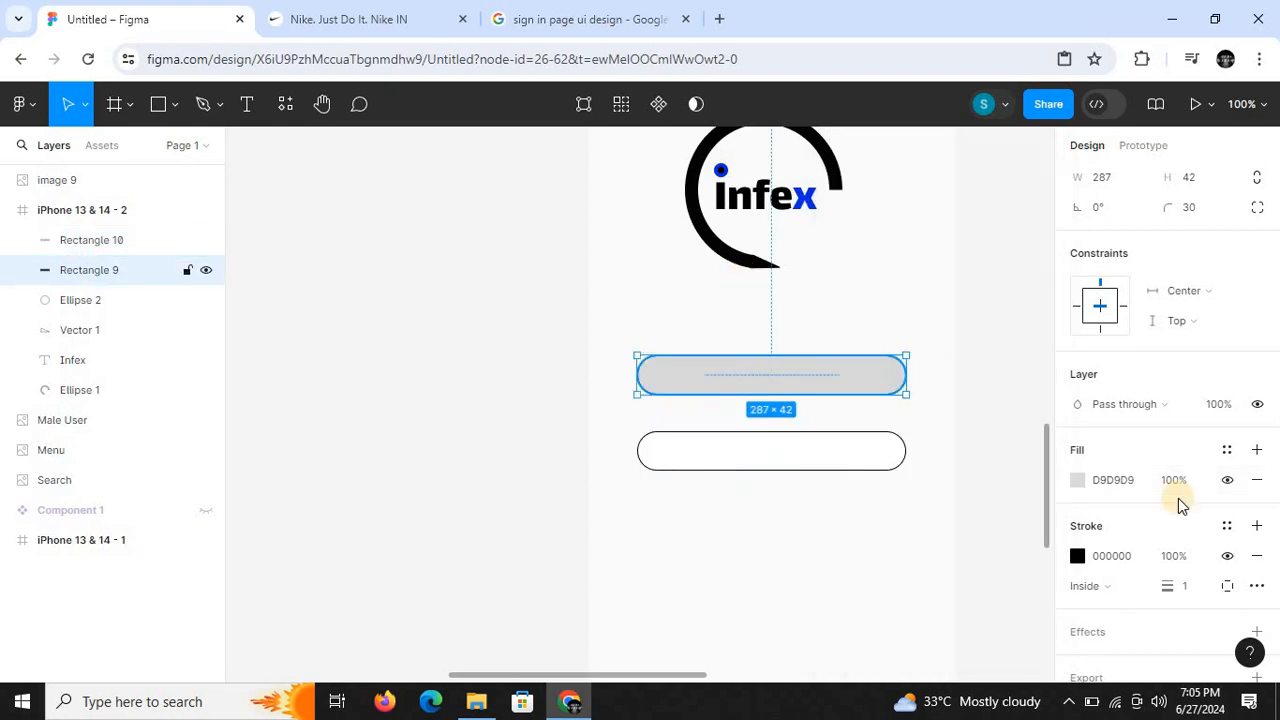
pyautogui.click(1075, 480)
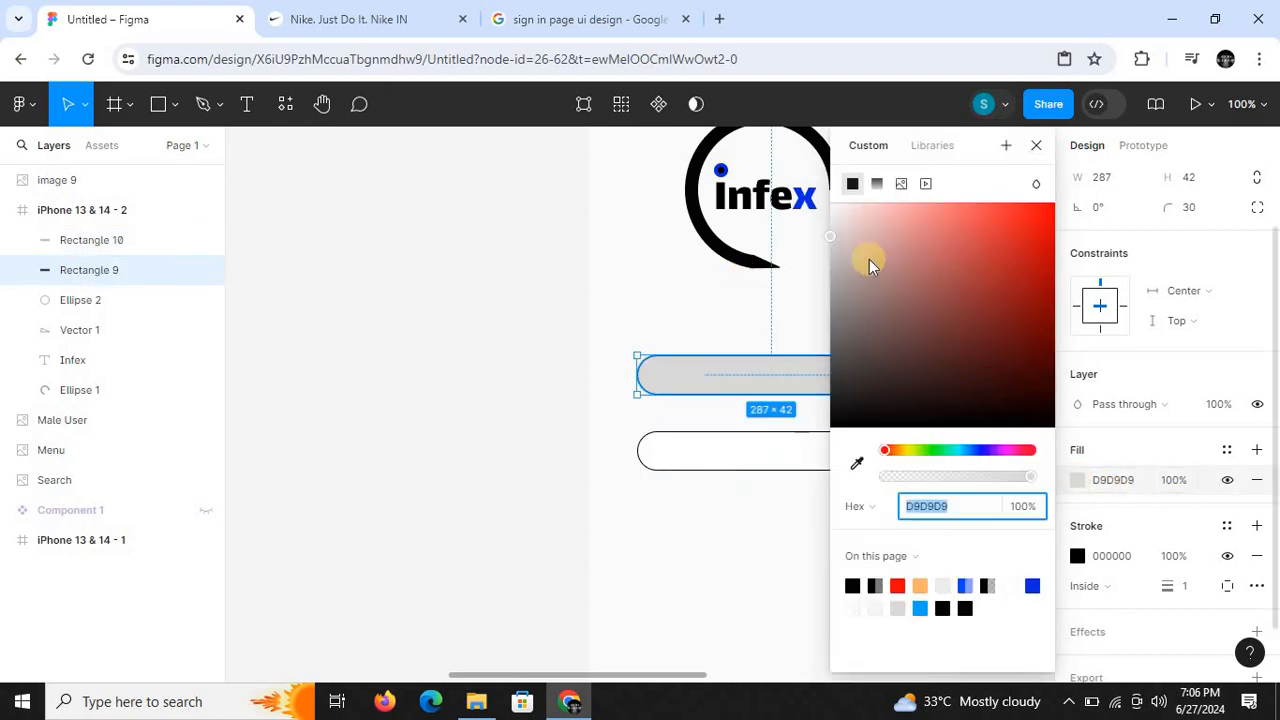
pyautogui.moveTo(851, 240); pyautogui.dragTo(811, 200)
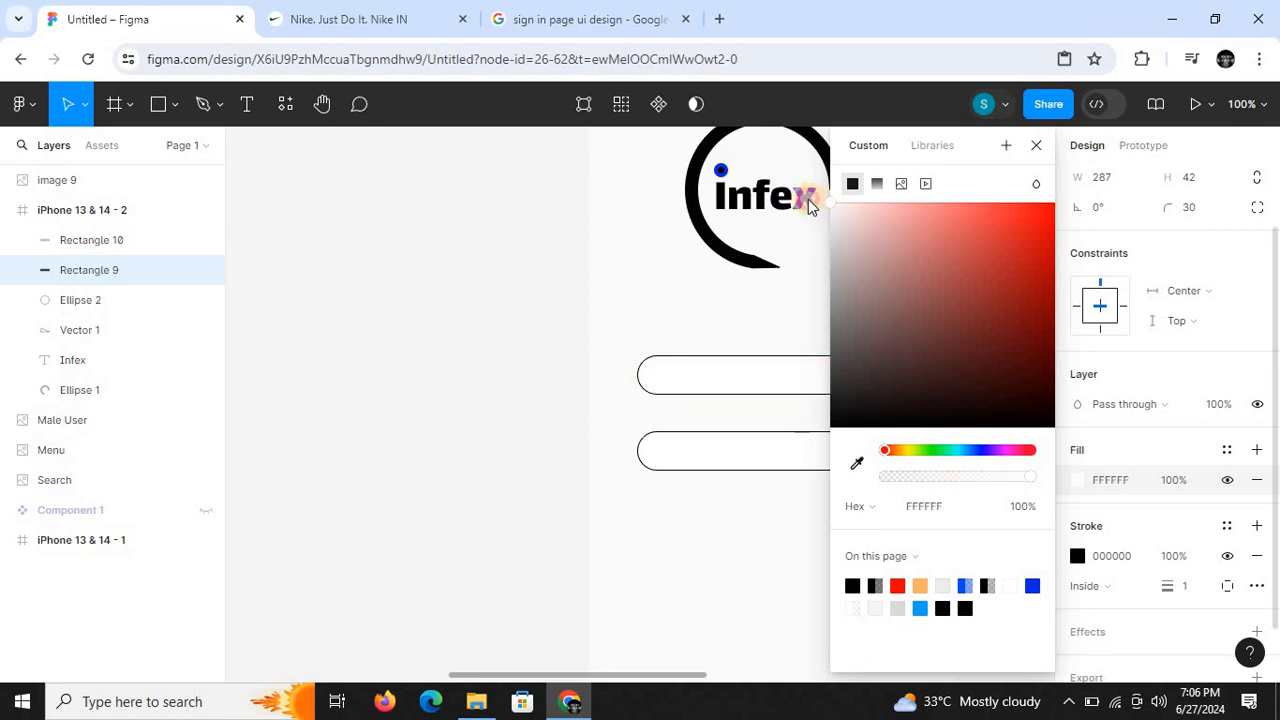
pyautogui.click(1031, 152)
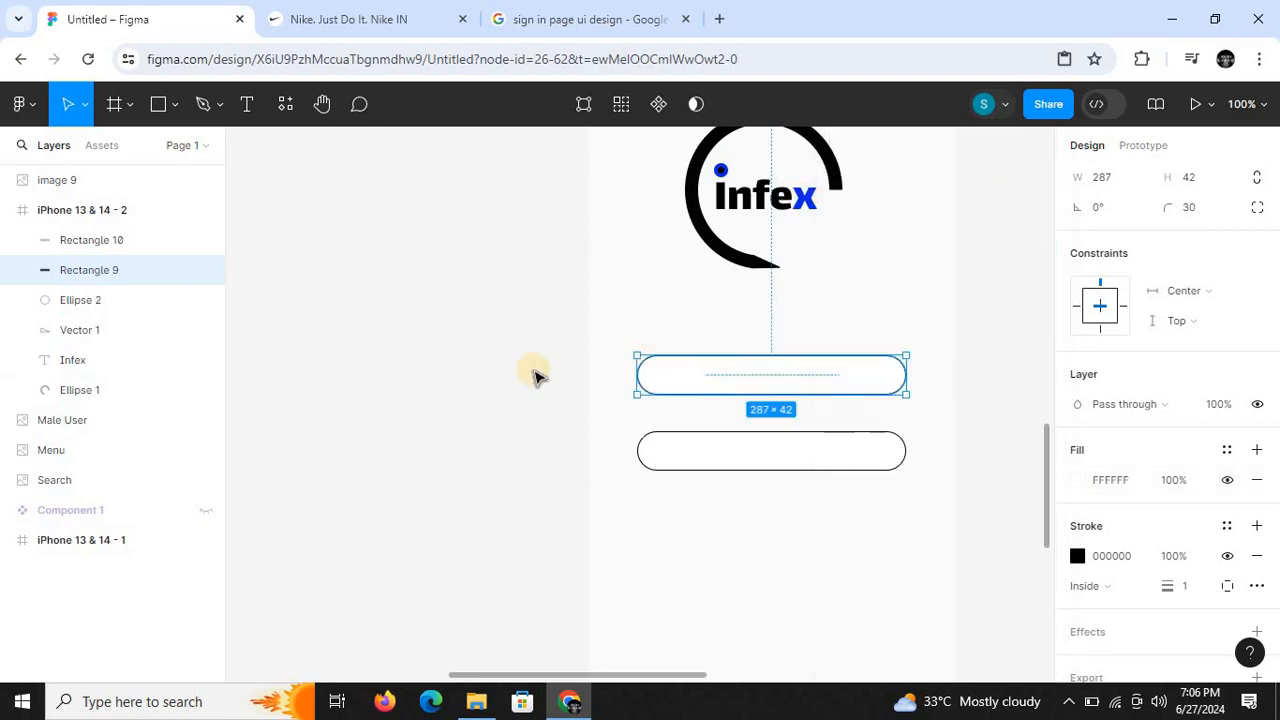
pyautogui.click(505, 375)
# - Set the stroke opacity of both rounded bars to 50%
pyautogui.click(738, 388)
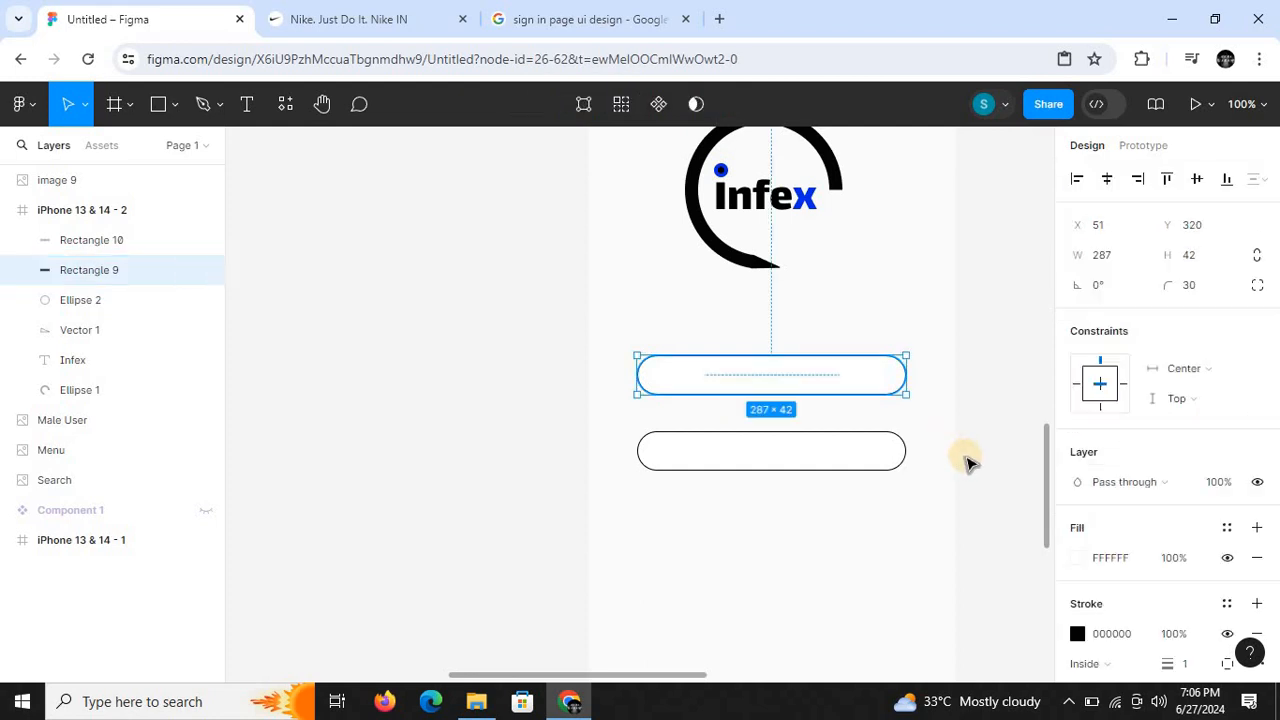
pyautogui.click(1186, 637)
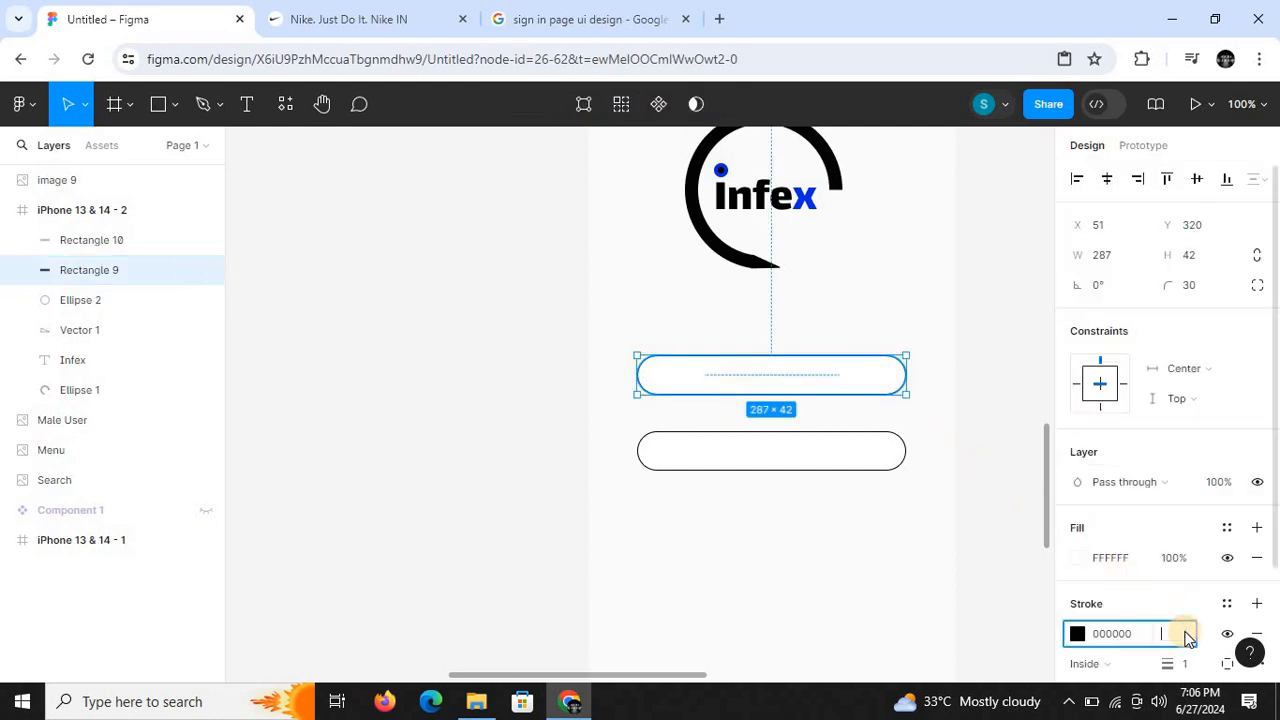
pyautogui.write('50')
pyautogui.press('Return')
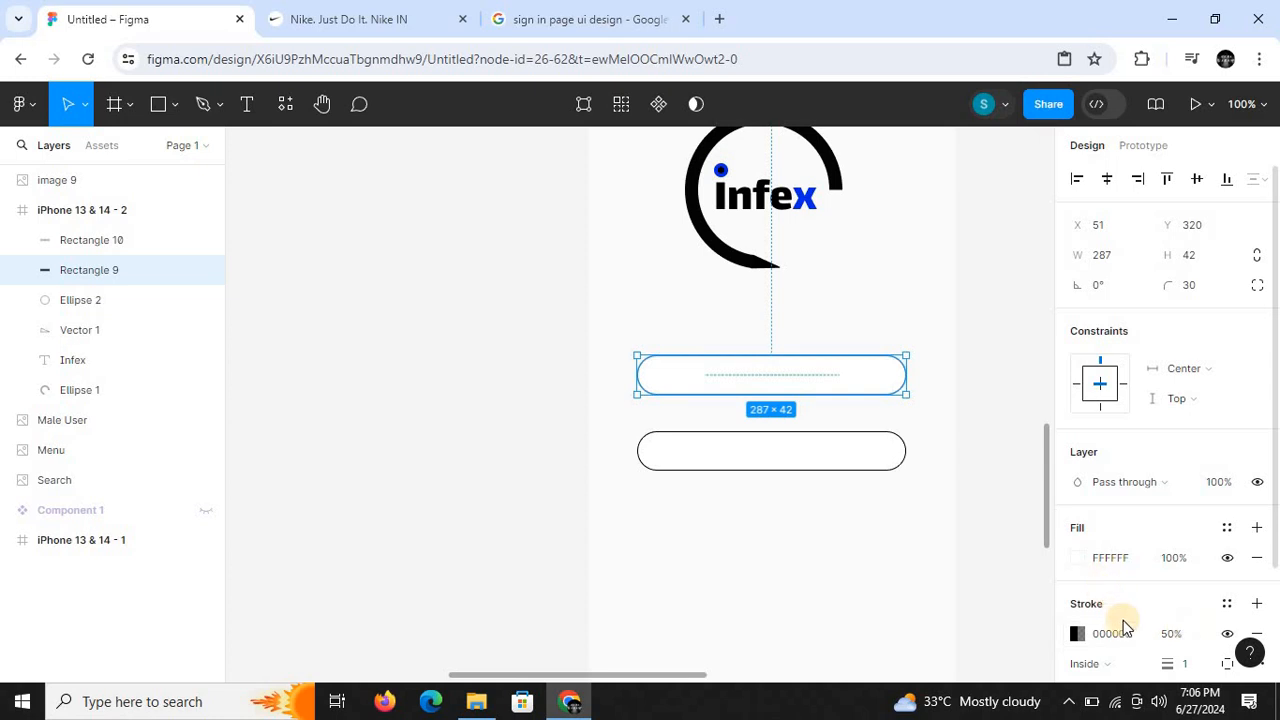
pyautogui.click(806, 455)
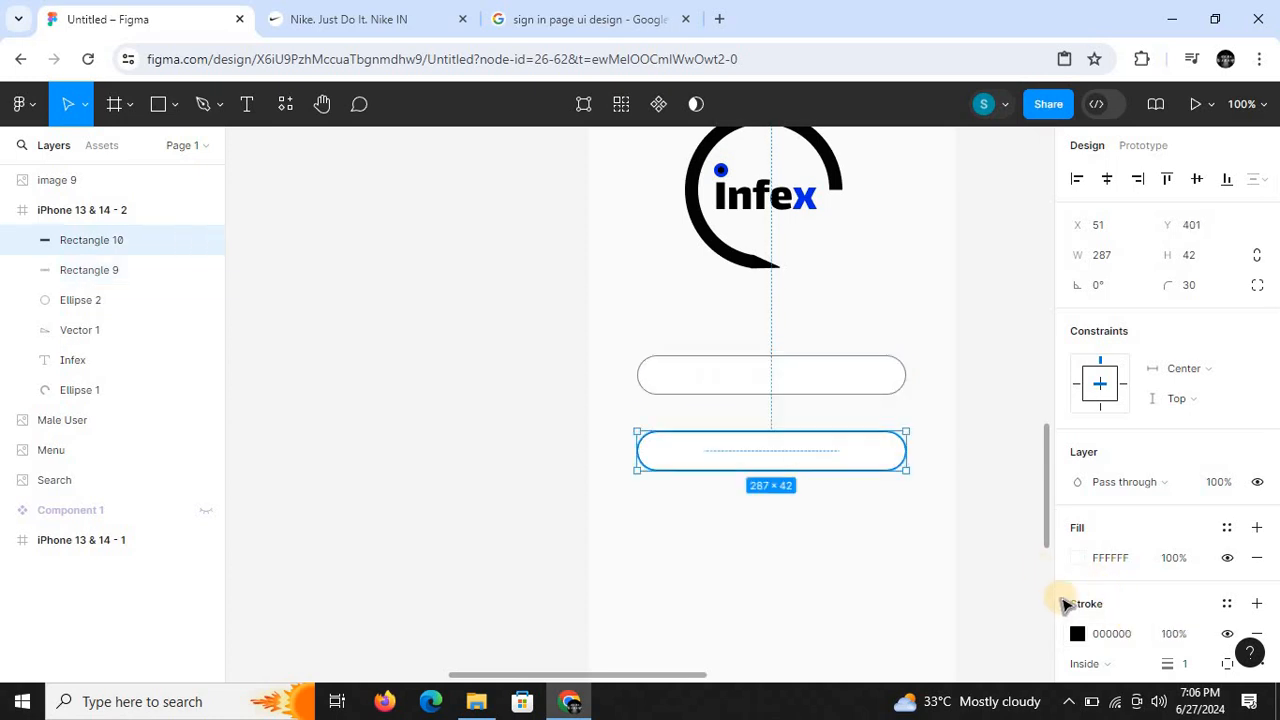
pyautogui.click(1165, 636)
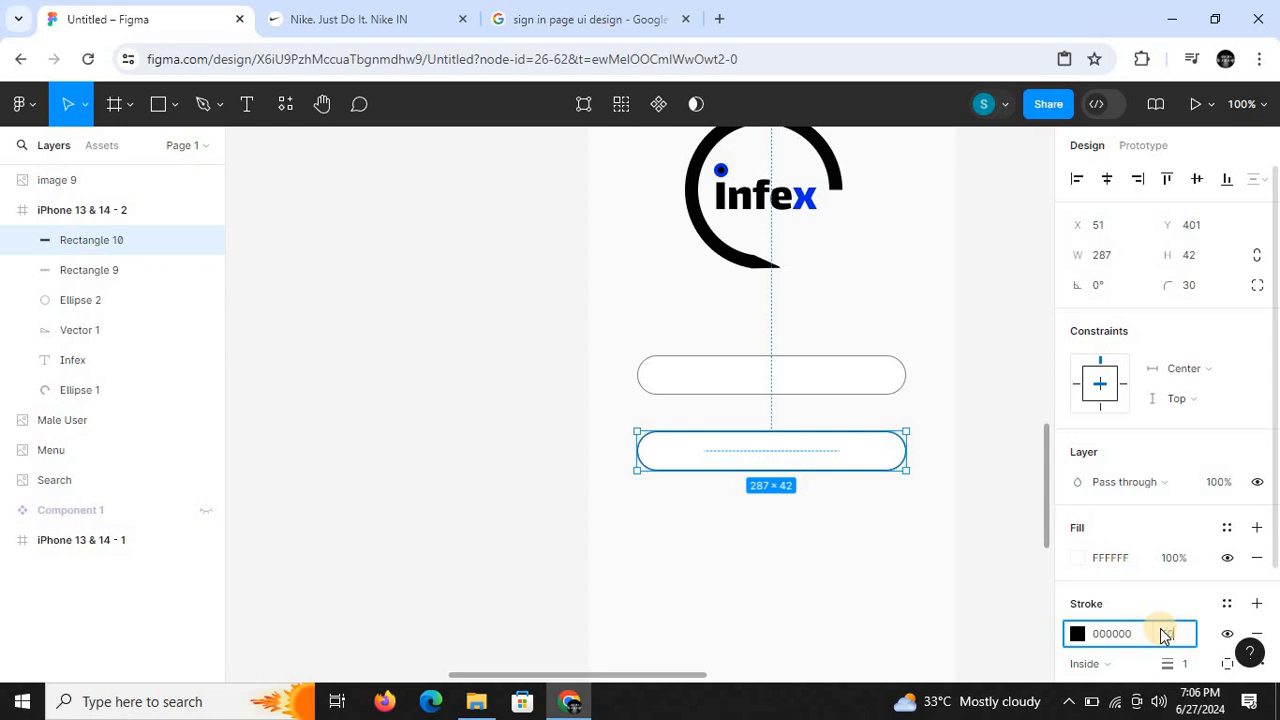
pyautogui.write('50')
pyautogui.press('Return')
pyautogui.click(397, 410)
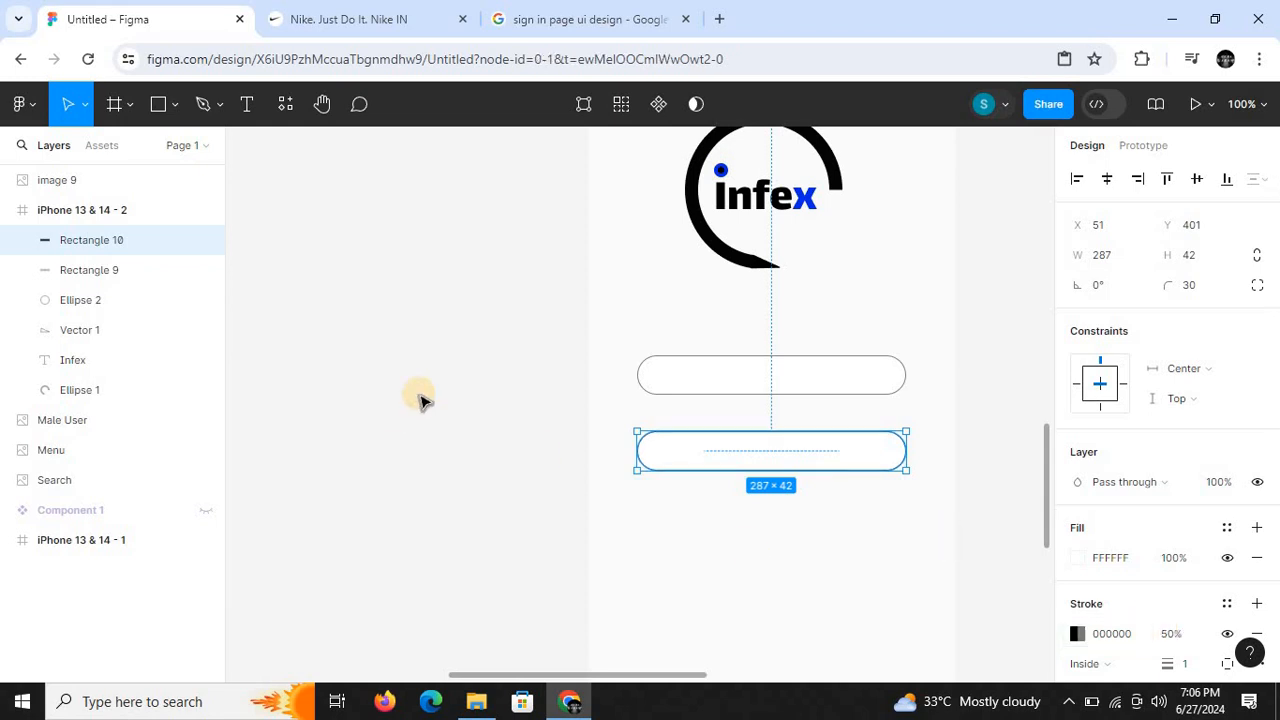
pyautogui.click(420, 400)
# - Raise the iPhone 13 & 14 - 2 frame's white fill to 100% opacity
pyautogui.hotkey('ctrl', '-')
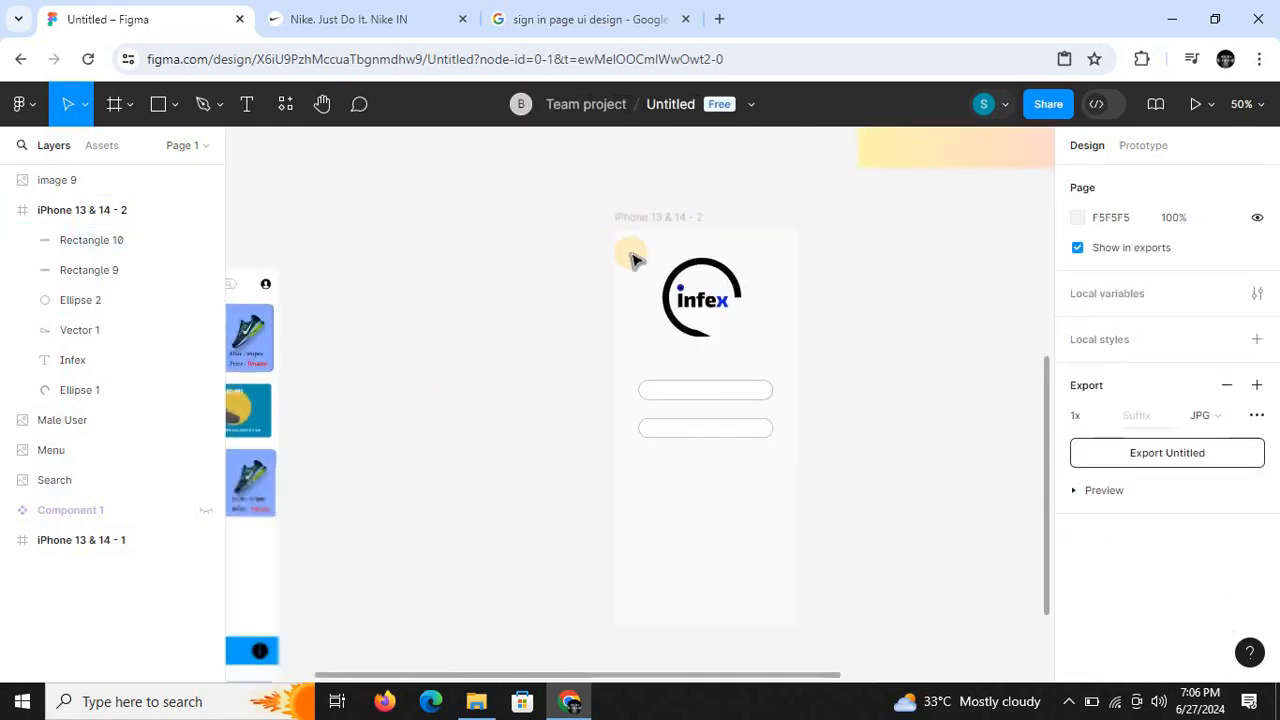
pyautogui.click(672, 242)
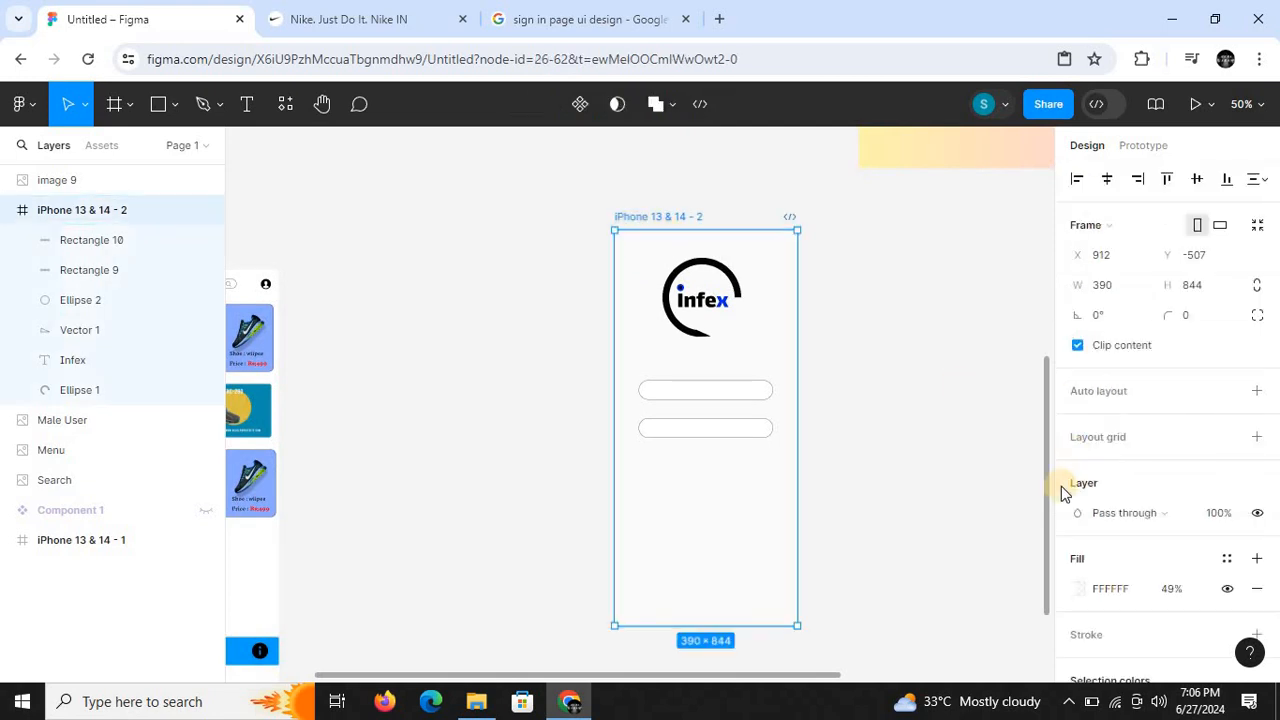
pyautogui.click(1075, 590)
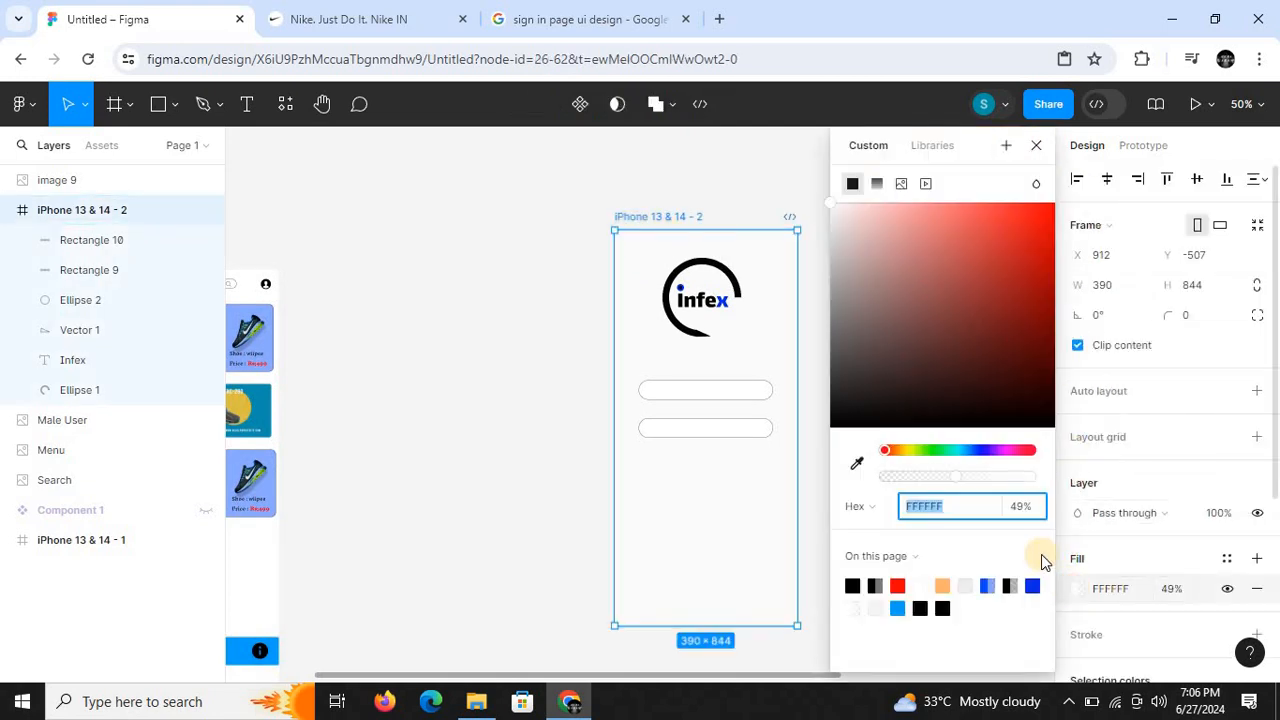
pyautogui.moveTo(960, 481); pyautogui.dragTo(1052, 482)
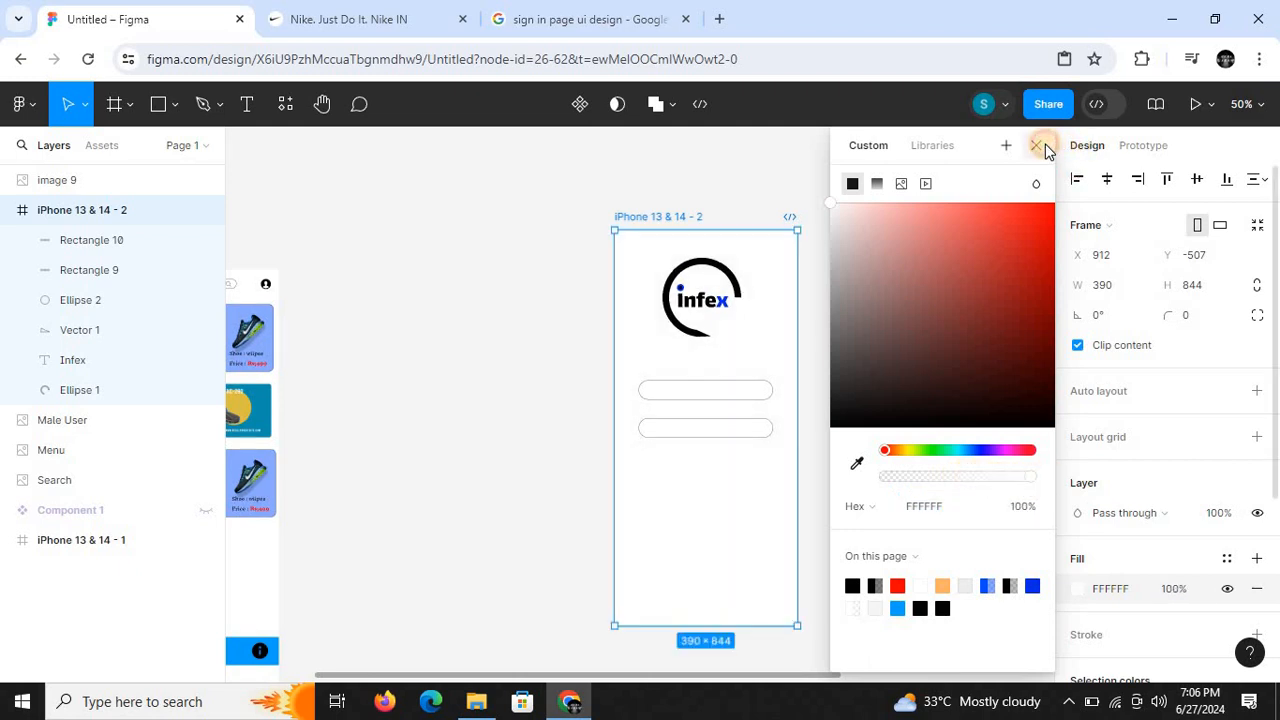
pyautogui.click(1044, 147)
pyautogui.click(557, 381)
pyautogui.hotkey('shift', '0')
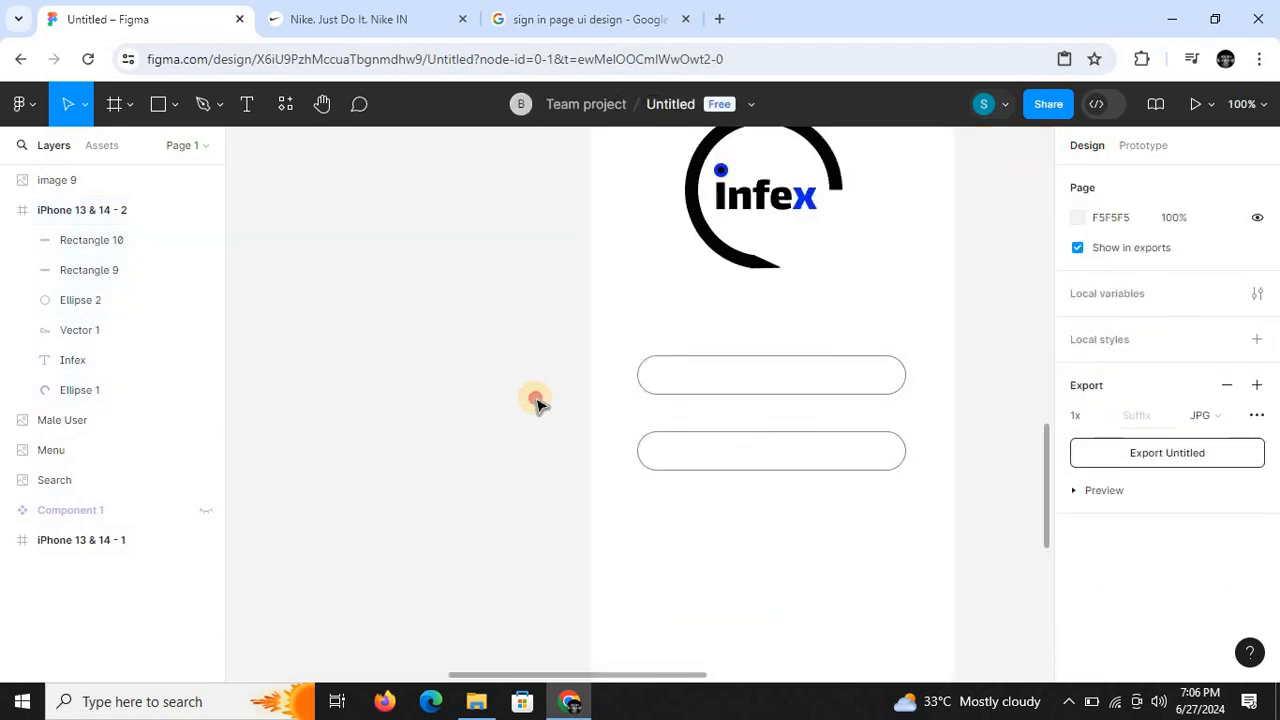
pyautogui.press('-')
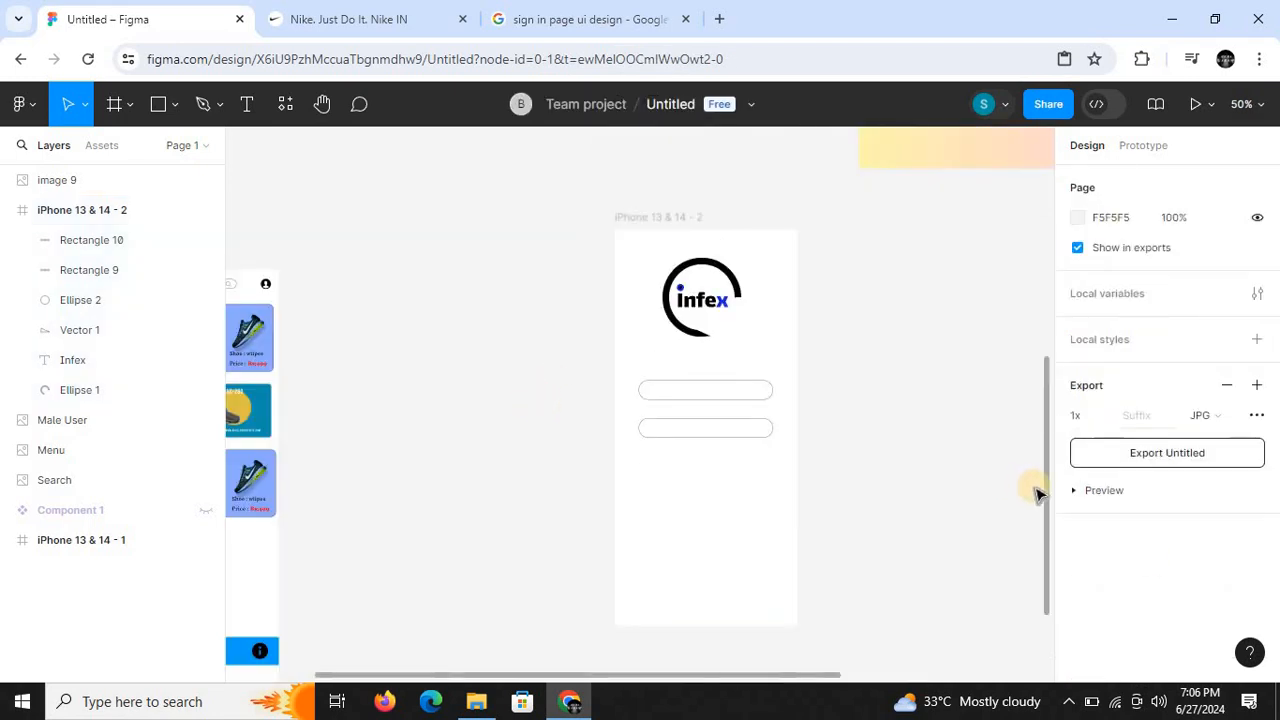
pyautogui.moveTo(1043, 486)
pyautogui.mouseDown()
pyautogui.moveTo(1057, 337)
pyautogui.moveTo(1040, 486)
pyautogui.mouseUp()
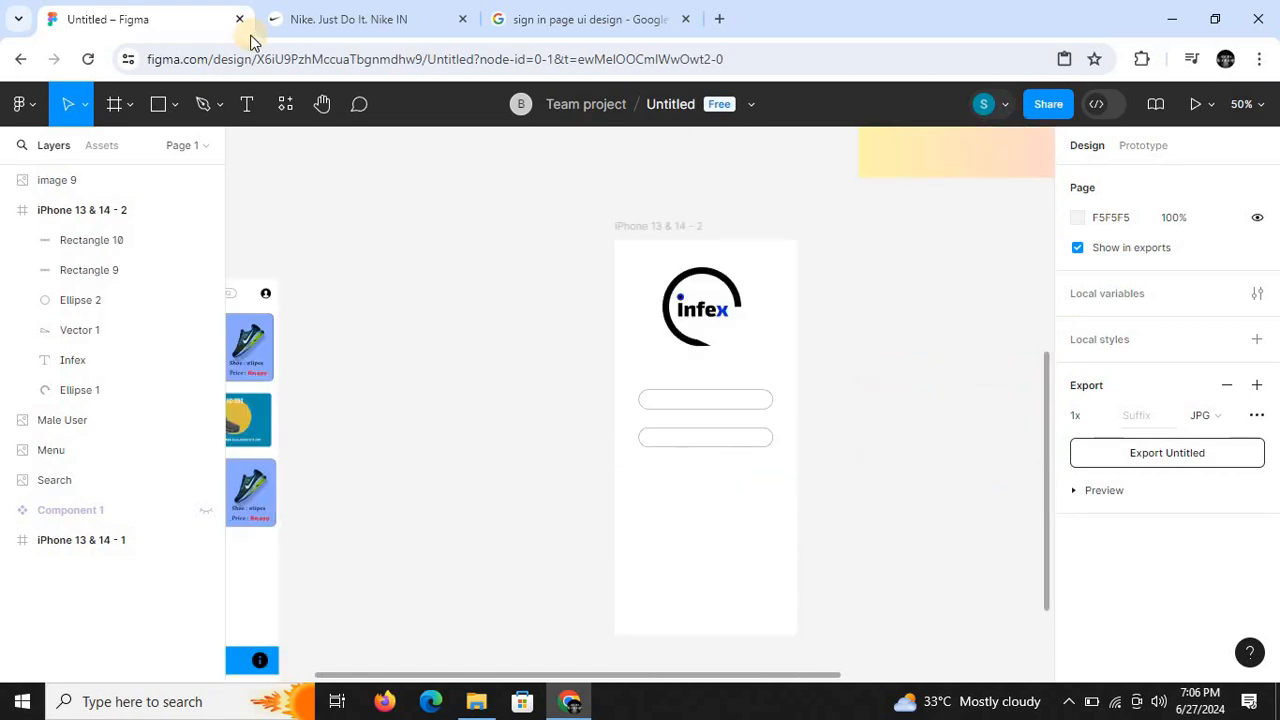
# - Run the Icons8 plugin from the recently used plugins
pyautogui.click(281, 108)
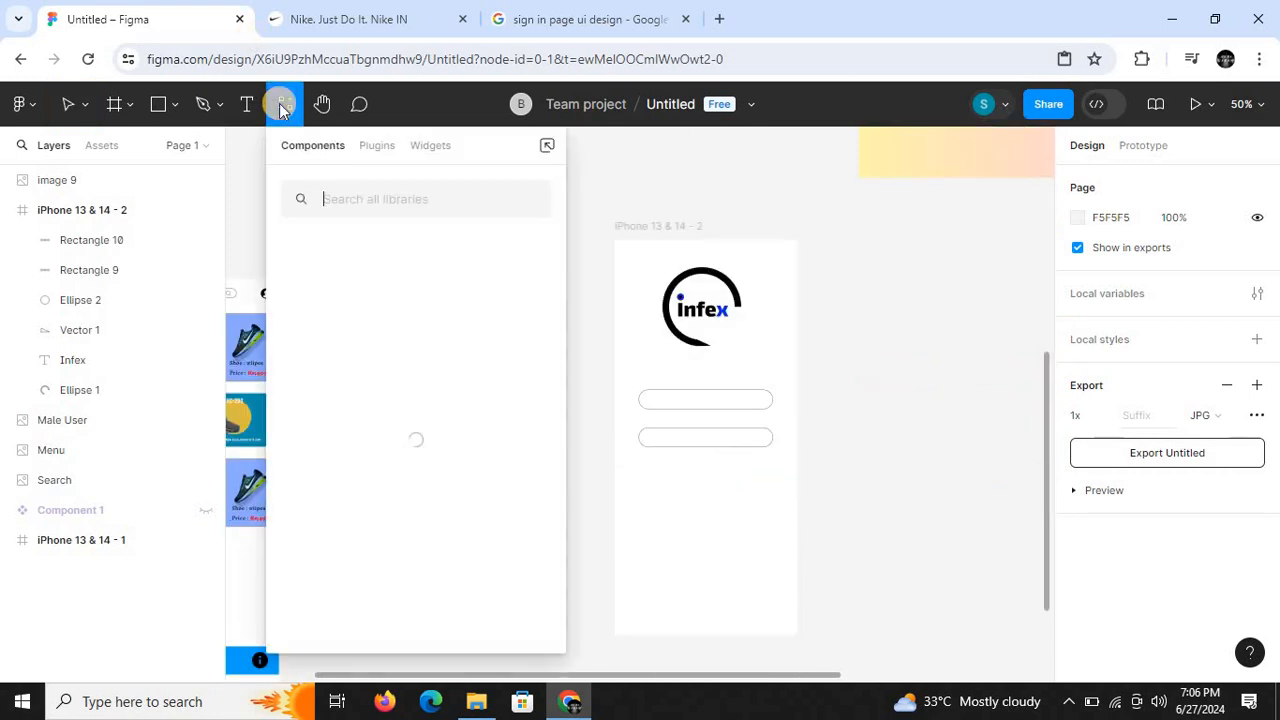
pyautogui.click(378, 148)
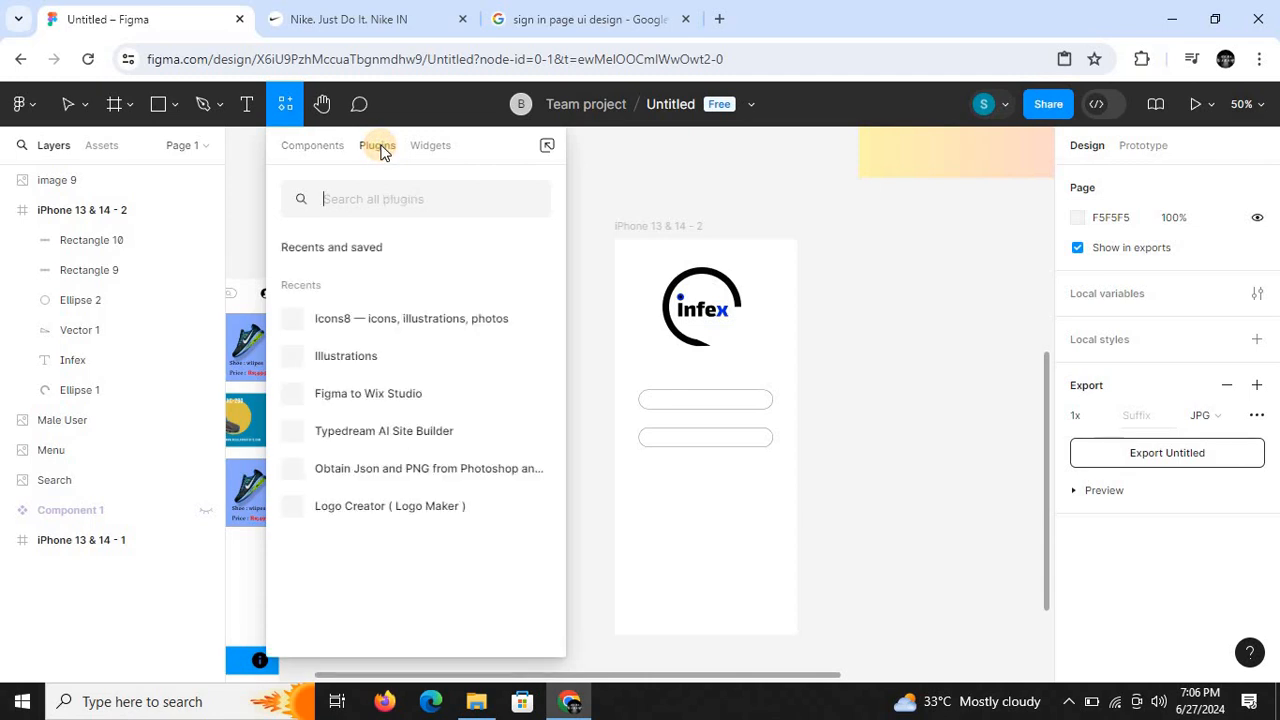
pyautogui.click(353, 320)
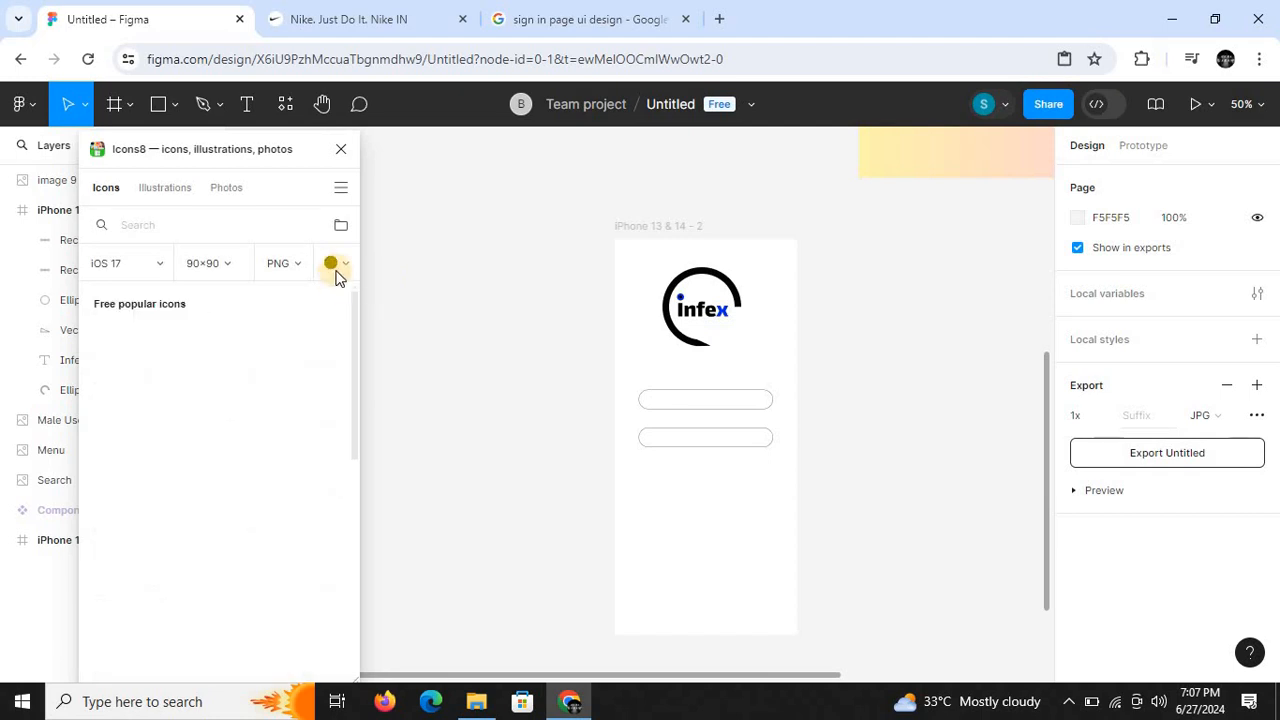
# - Set the colour of the Icons8 icons to light grey
pyautogui.click(336, 264)
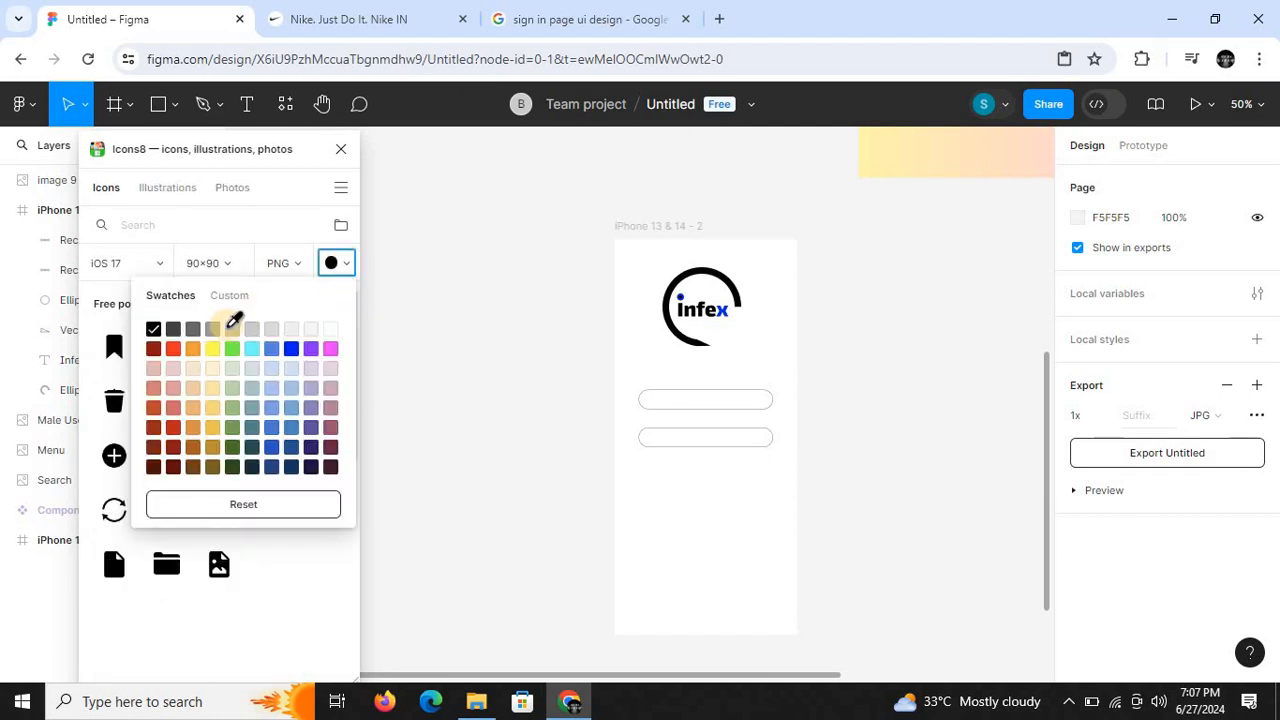
pyautogui.click(213, 348)
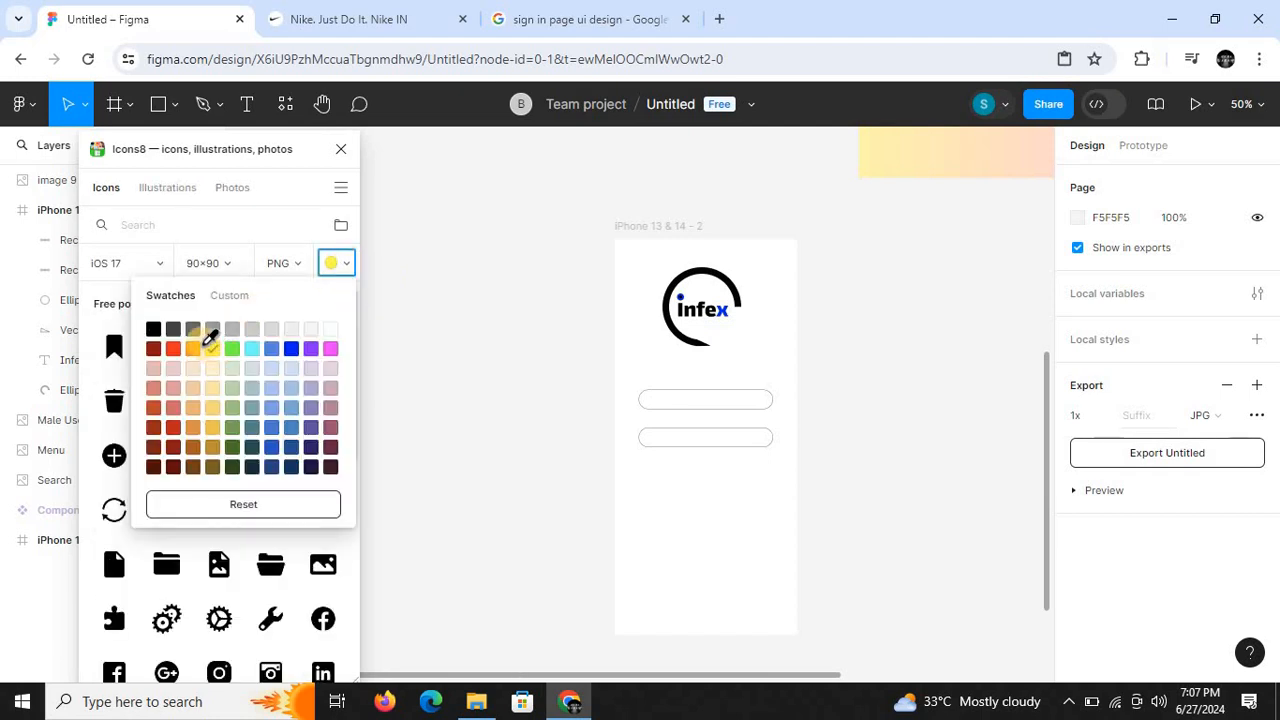
pyautogui.click(349, 262)
pyautogui.click(340, 263)
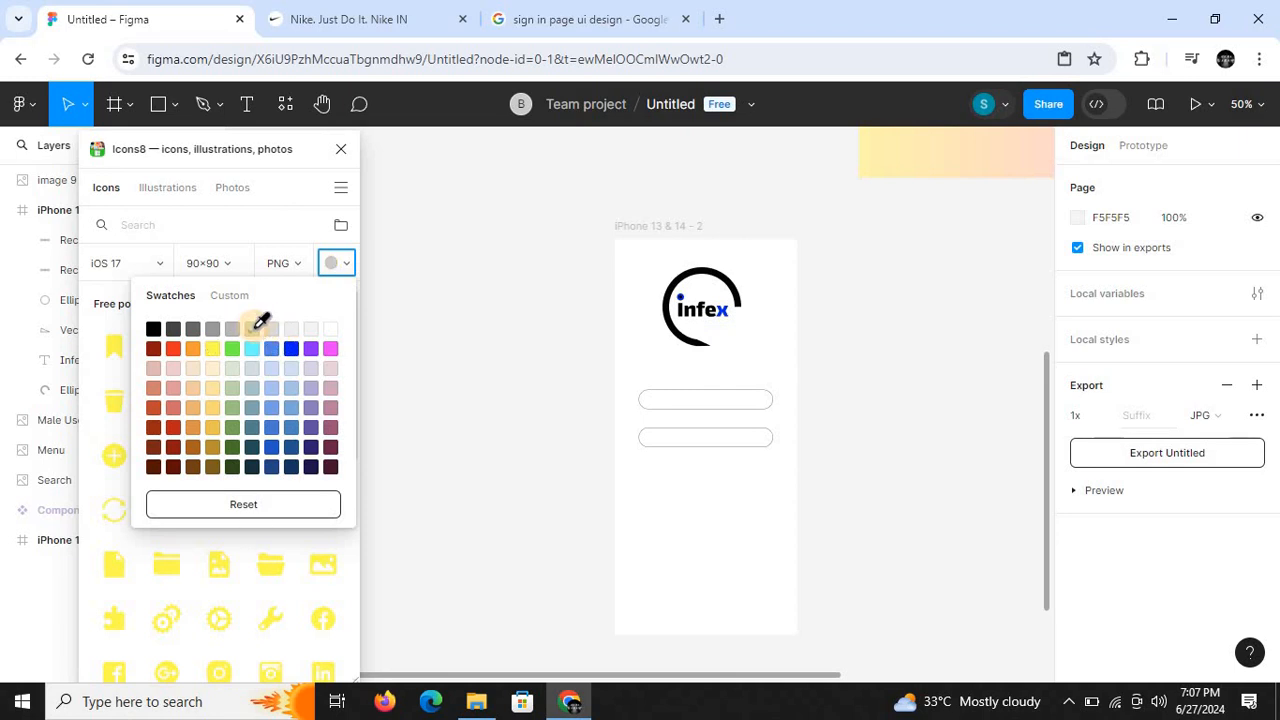
pyautogui.click(252, 328)
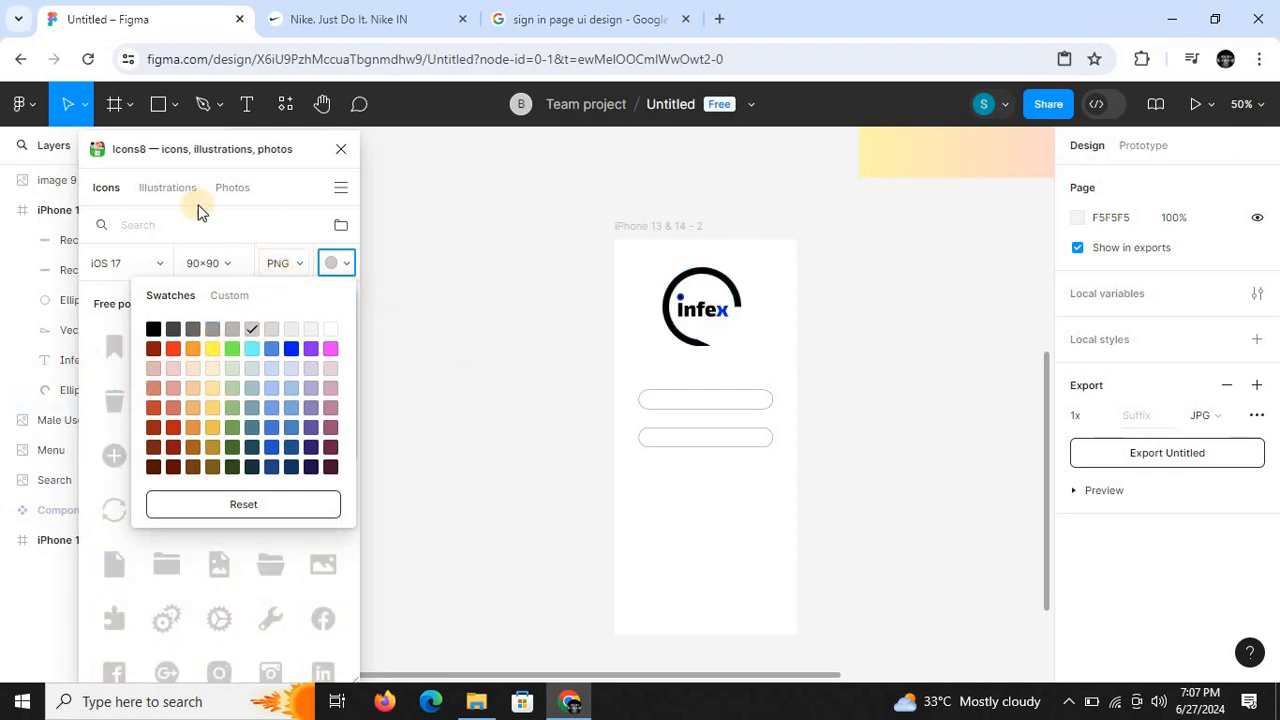
# - Insert the Person icon from a "username" search and the Secure lock icon from a "password" search, and close the plugin
pyautogui.click(170, 224)
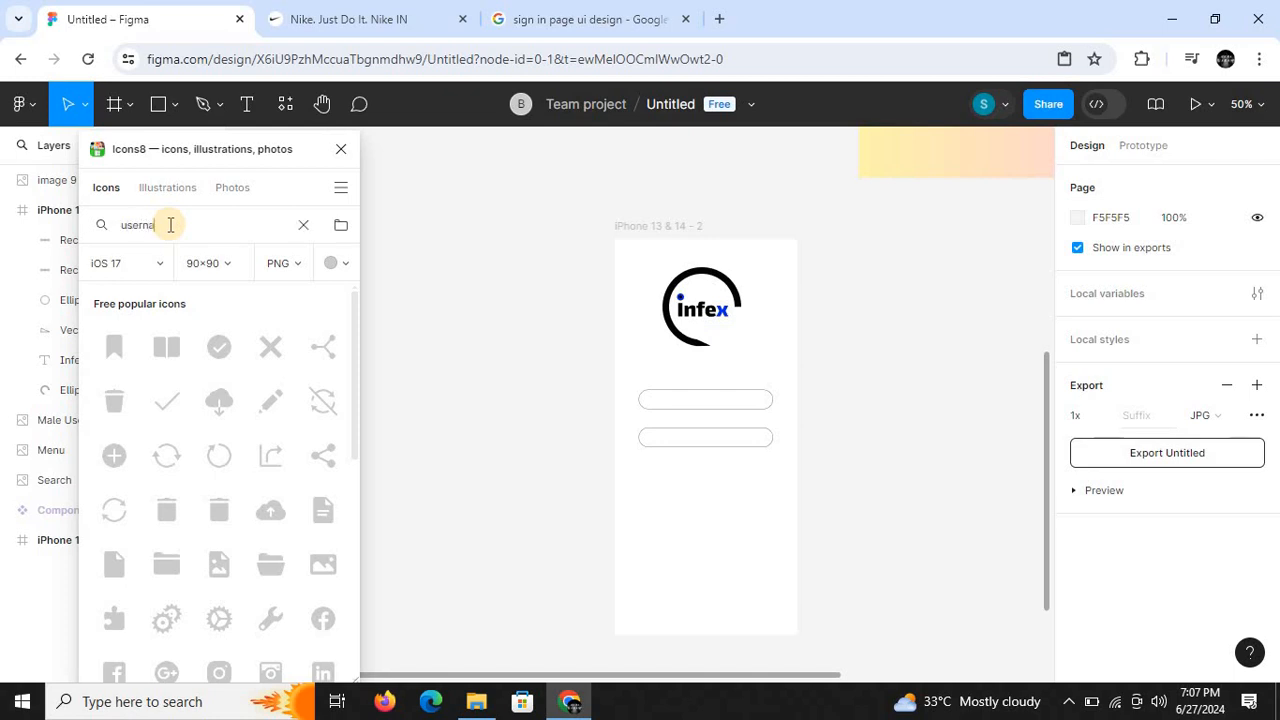
pyautogui.press('Return')
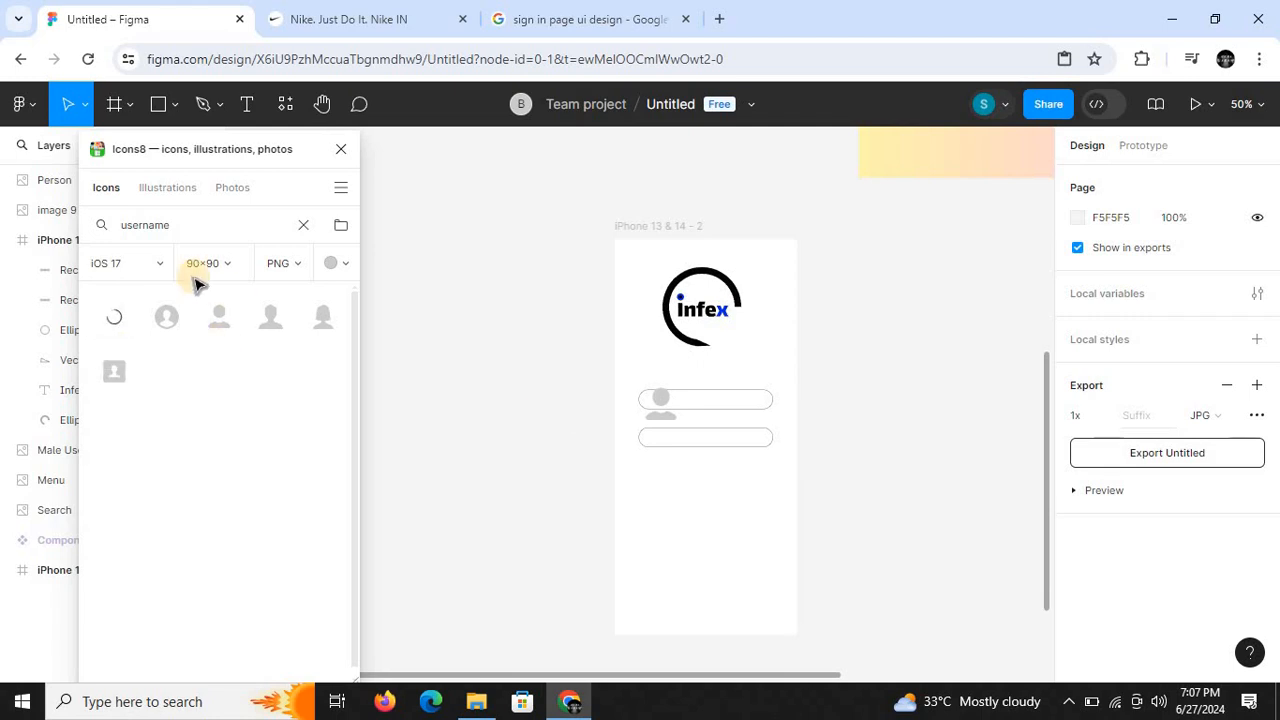
pyautogui.click(194, 231)
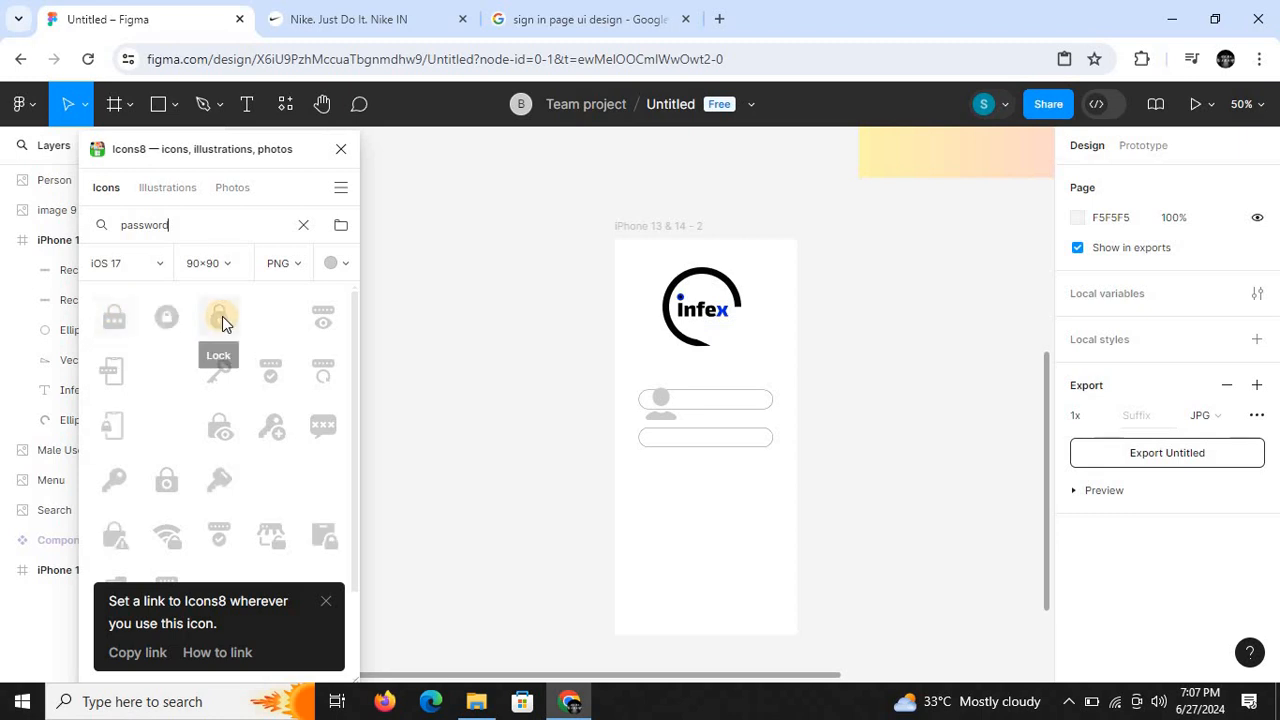
pyautogui.click(168, 332)
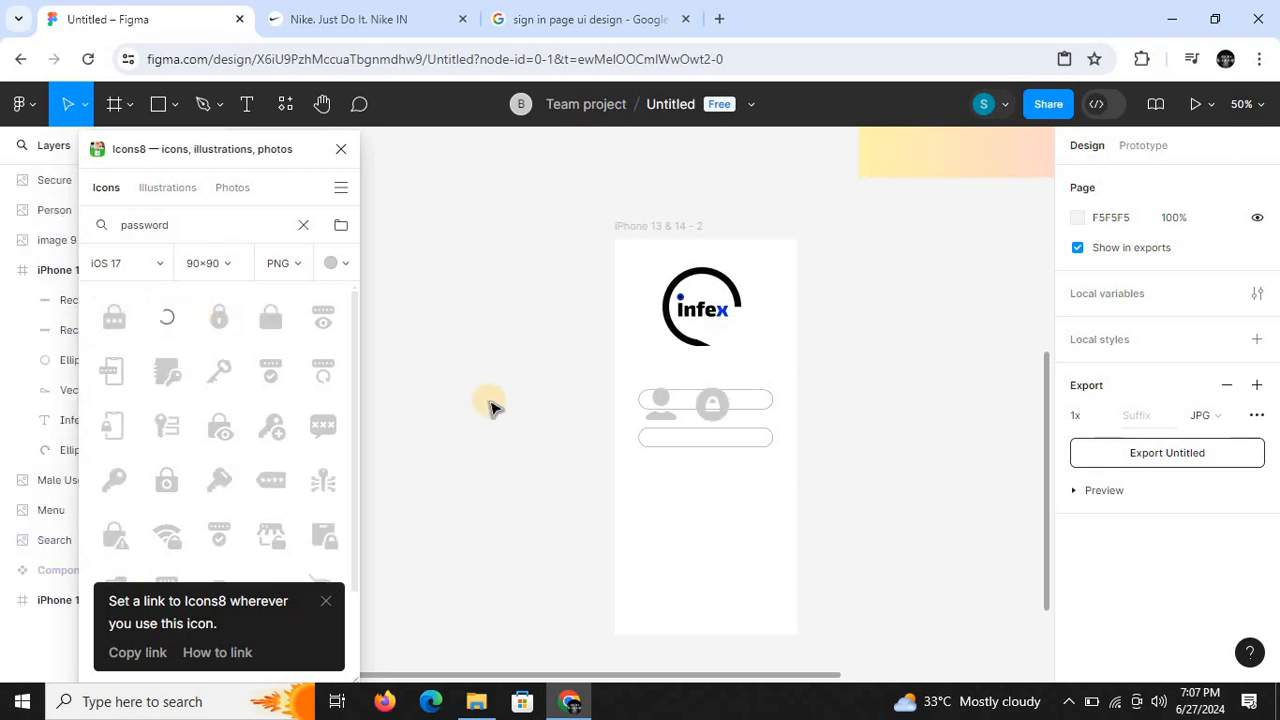
pyautogui.click(339, 150)
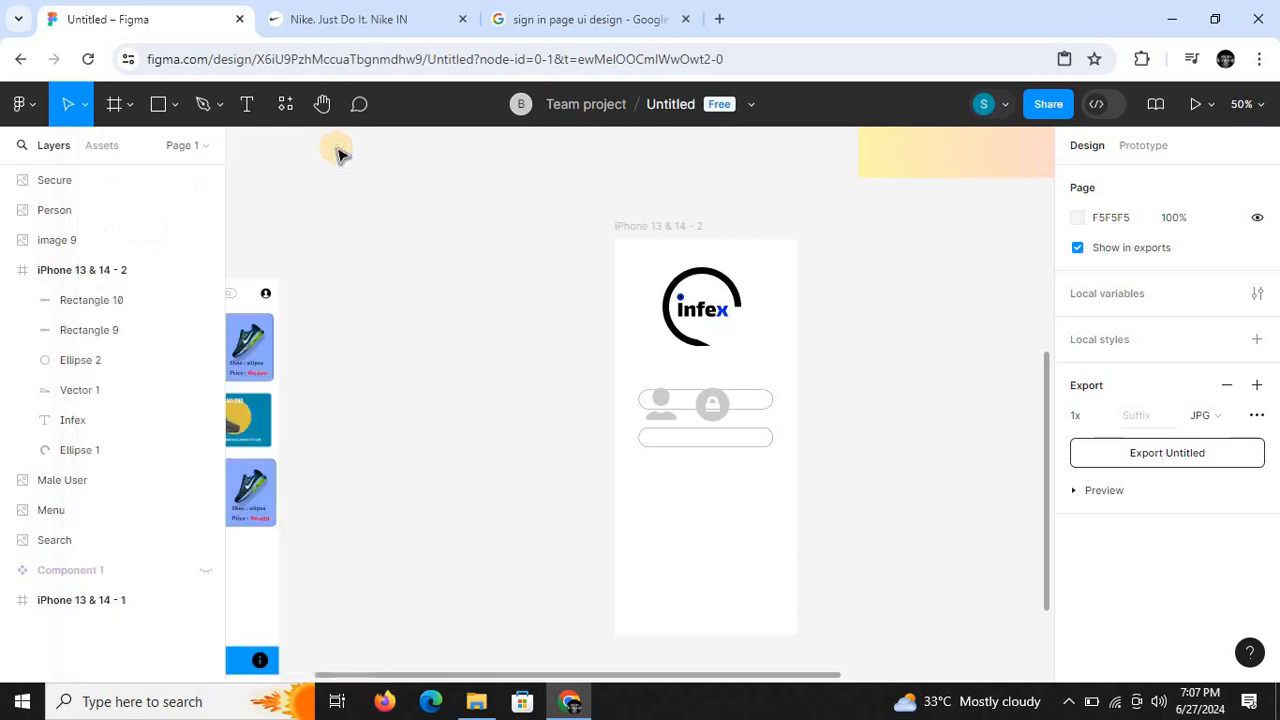
# - Shrink the Secure lock icon to fit inside the lower rounded bar and place it near the bar's left end
pyautogui.hotkey('shift', '0')
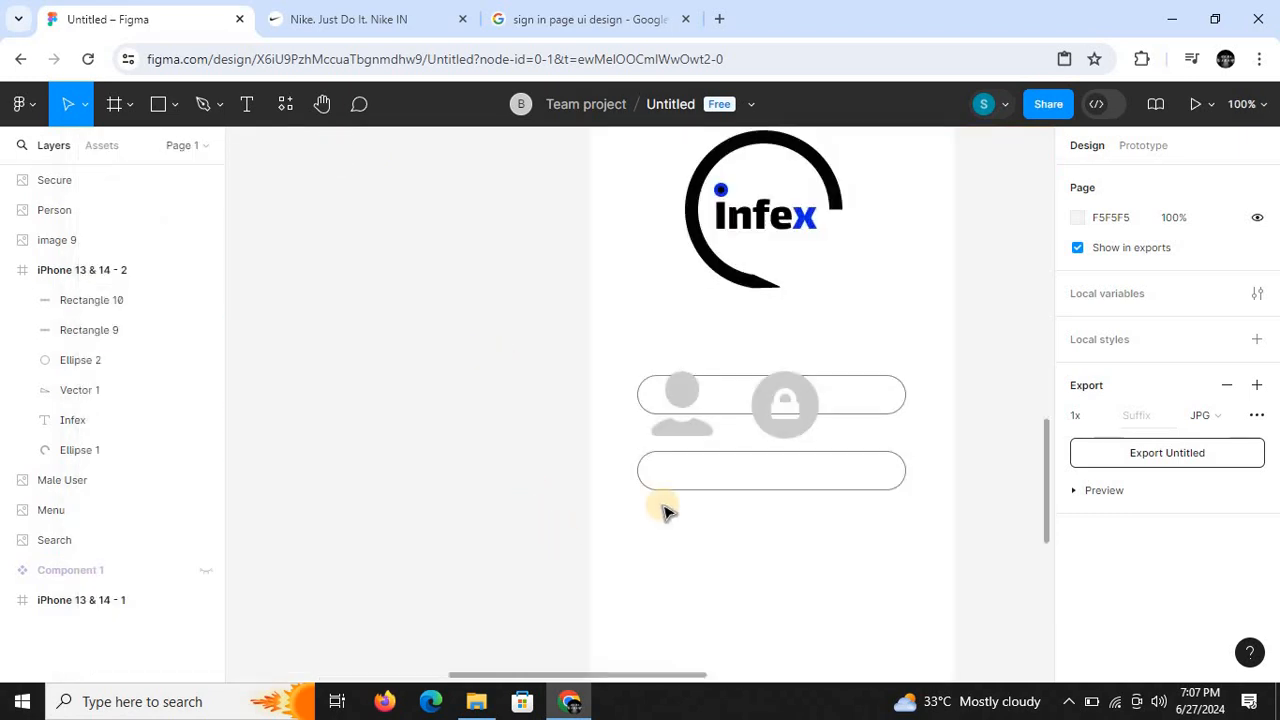
pyautogui.click(766, 430)
pyautogui.hotkey('ctrl', '+')
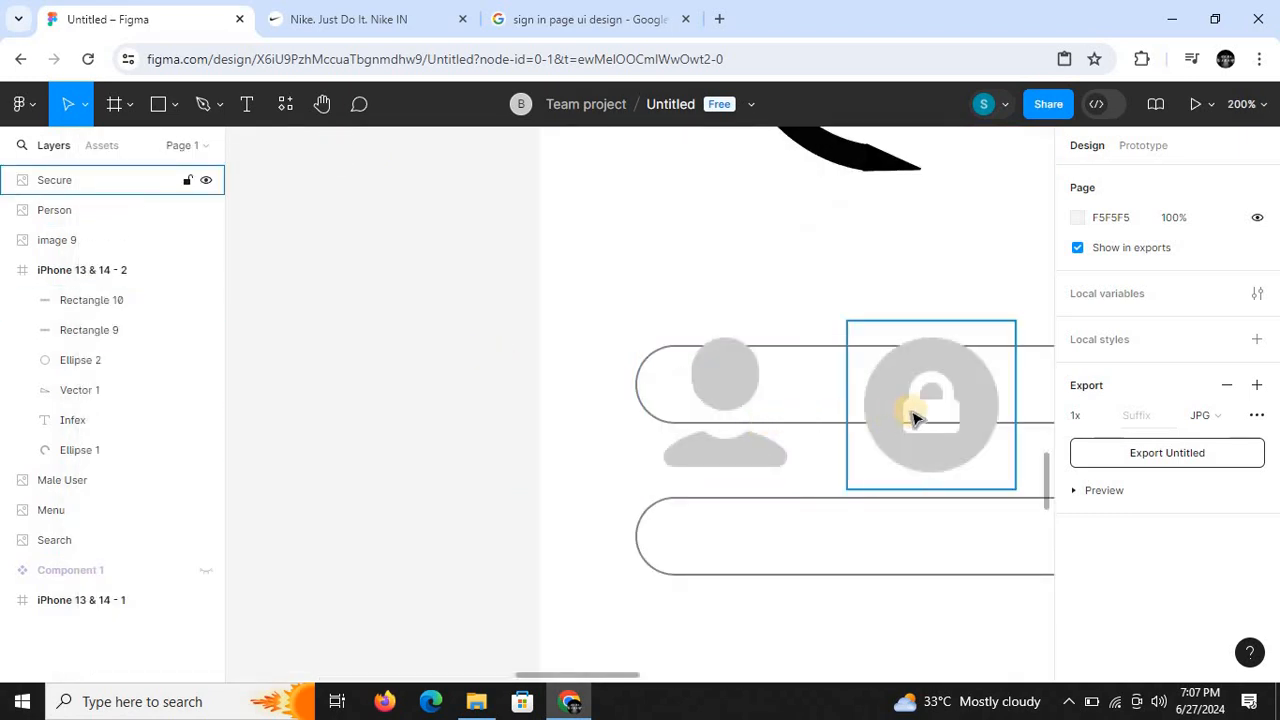
pyautogui.click(866, 344)
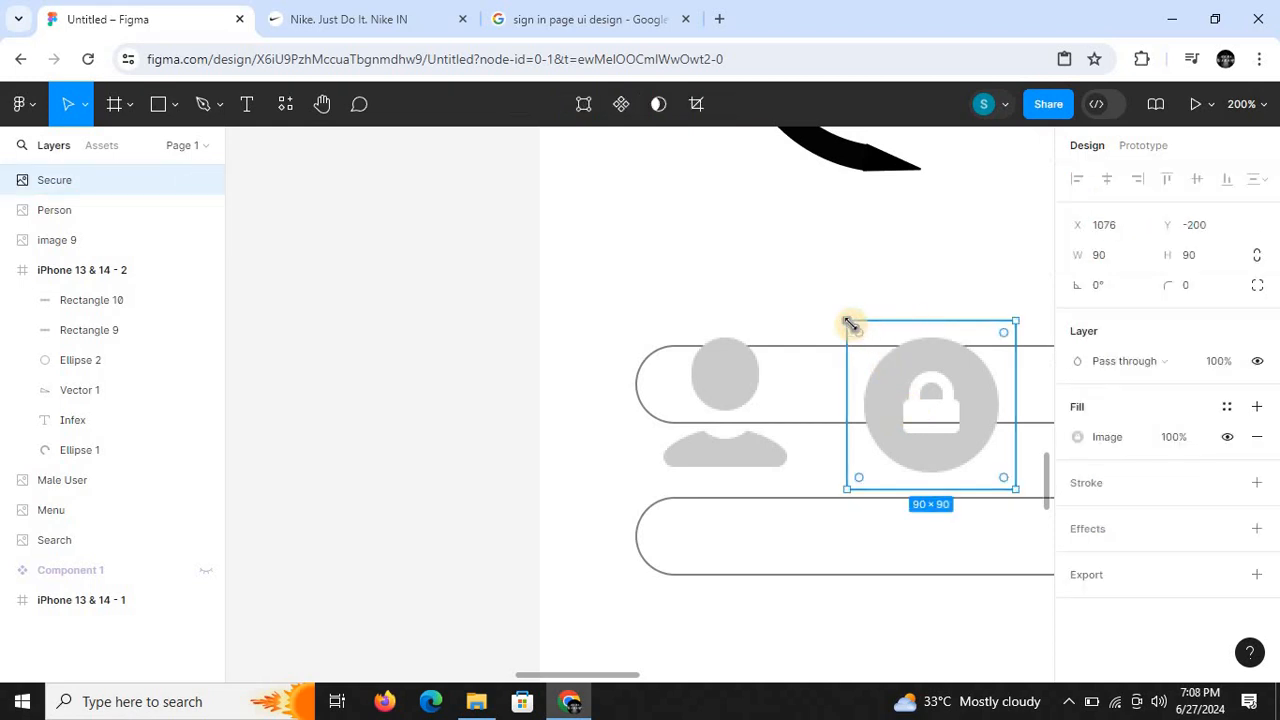
pyautogui.moveTo(849, 324); pyautogui.dragTo(759, 499)
pyautogui.moveTo(808, 537); pyautogui.dragTo(716, 545)
# - Shrink the Person icon to about 31 × 24 and place it inside the upper rounded bar, directly above the lock icon
pyautogui.click(717, 460)
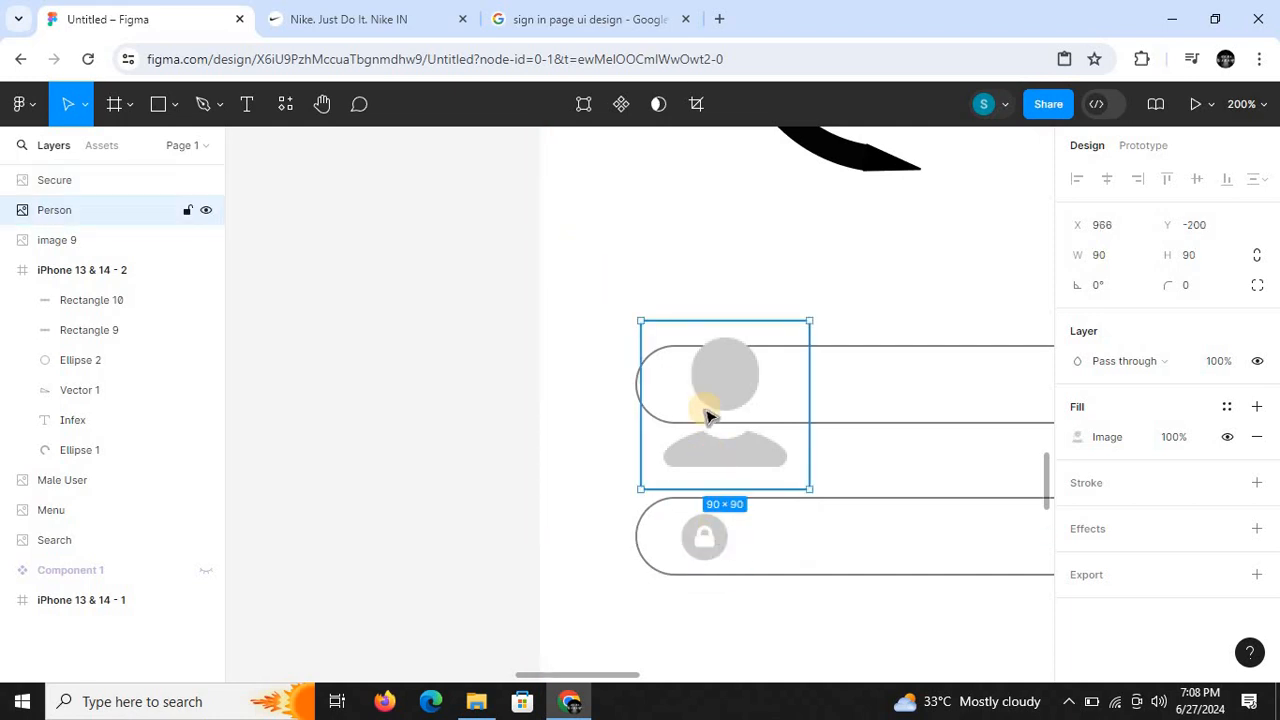
pyautogui.moveTo(643, 322); pyautogui.dragTo(710, 396)
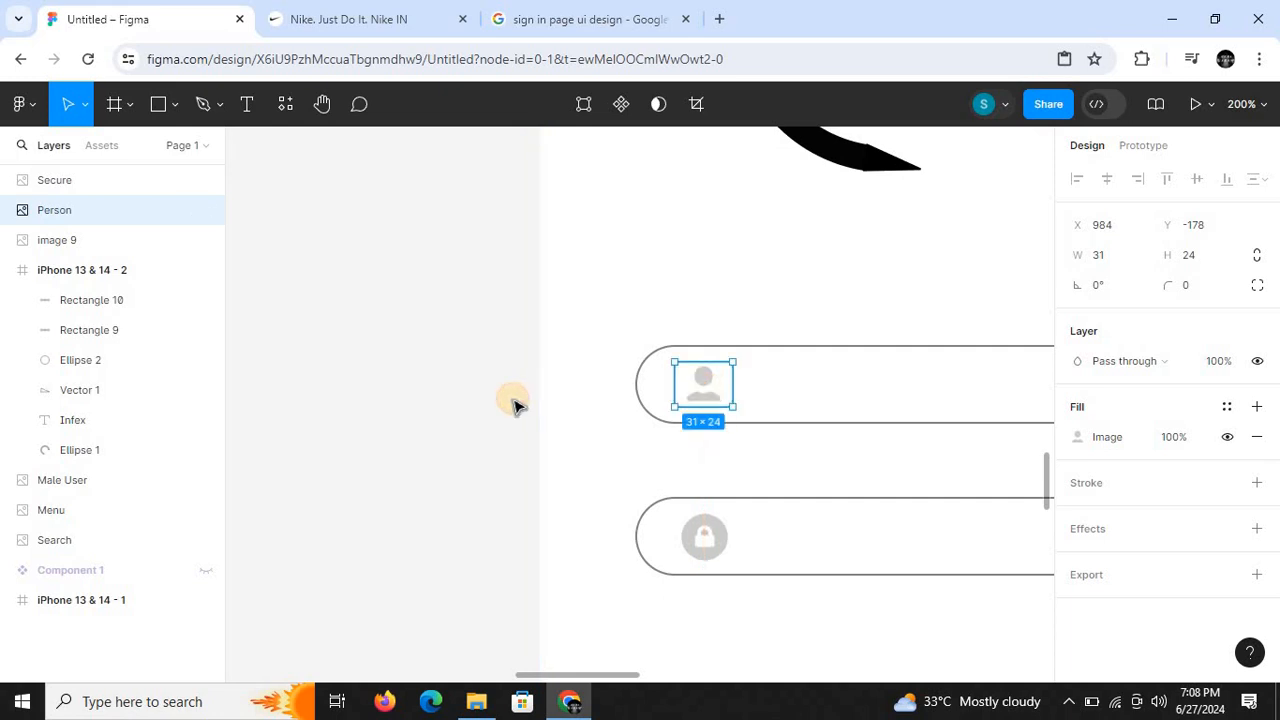
pyautogui.click(513, 404)
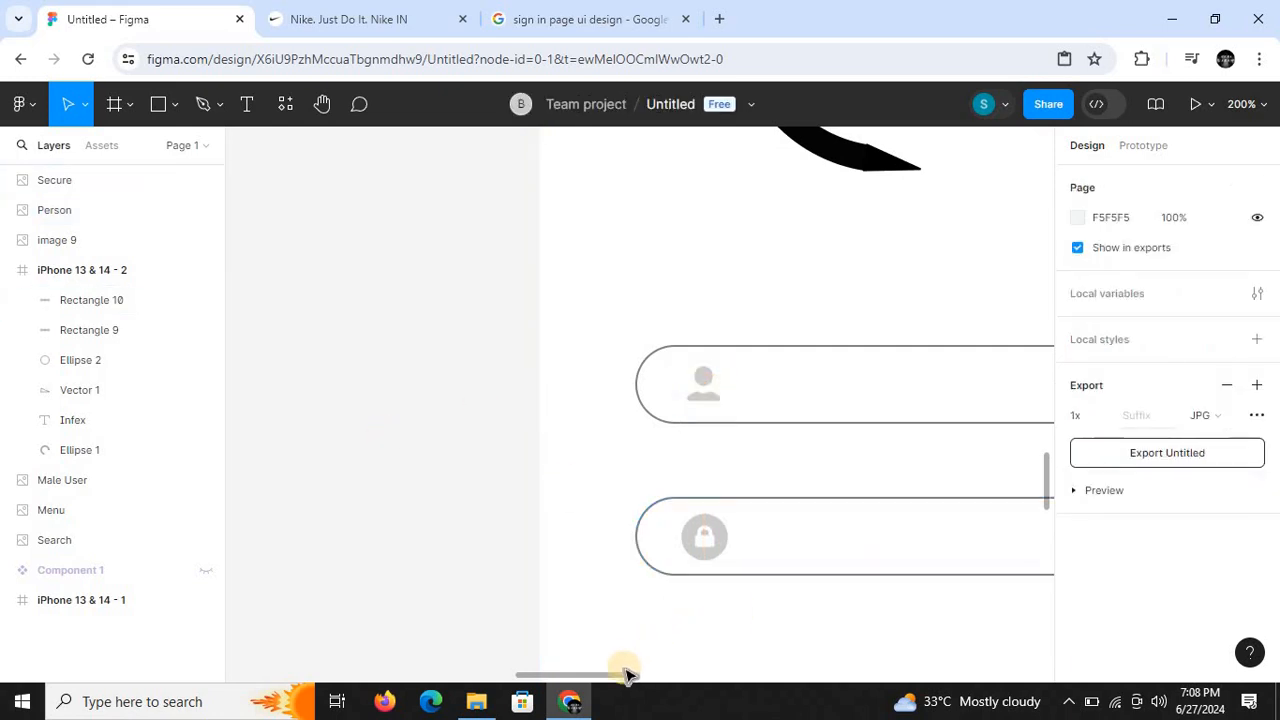
# - Enlarge the Person icon in the upper rounded bar slightly to about 33 × 28
pyautogui.moveTo(617, 677); pyautogui.dragTo(646, 674)
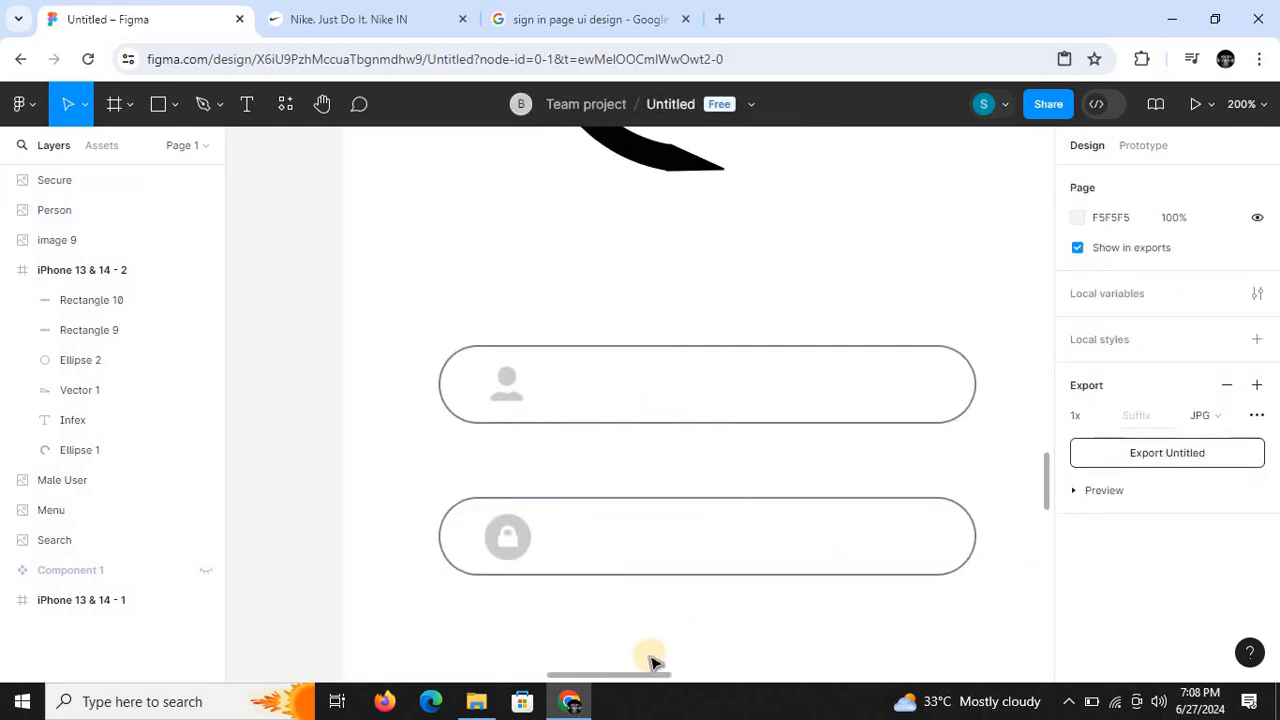
pyautogui.hotkey('shift', '0')
pyautogui.moveTo(1052, 543)
pyautogui.mouseDown()
pyautogui.moveTo(1055, 401)
pyautogui.moveTo(1060, 560)
pyautogui.mouseUp()
pyautogui.press('-')
pyautogui.press('+')
pyautogui.press('+')
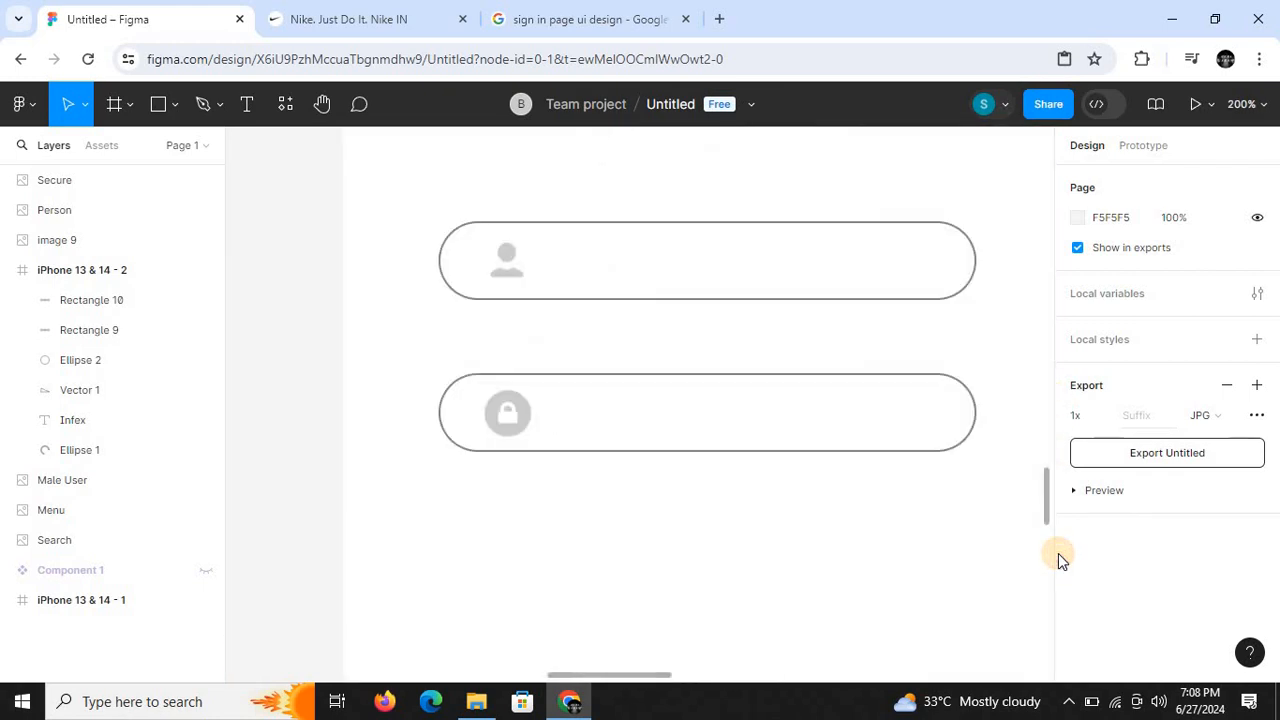
pyautogui.click(512, 274)
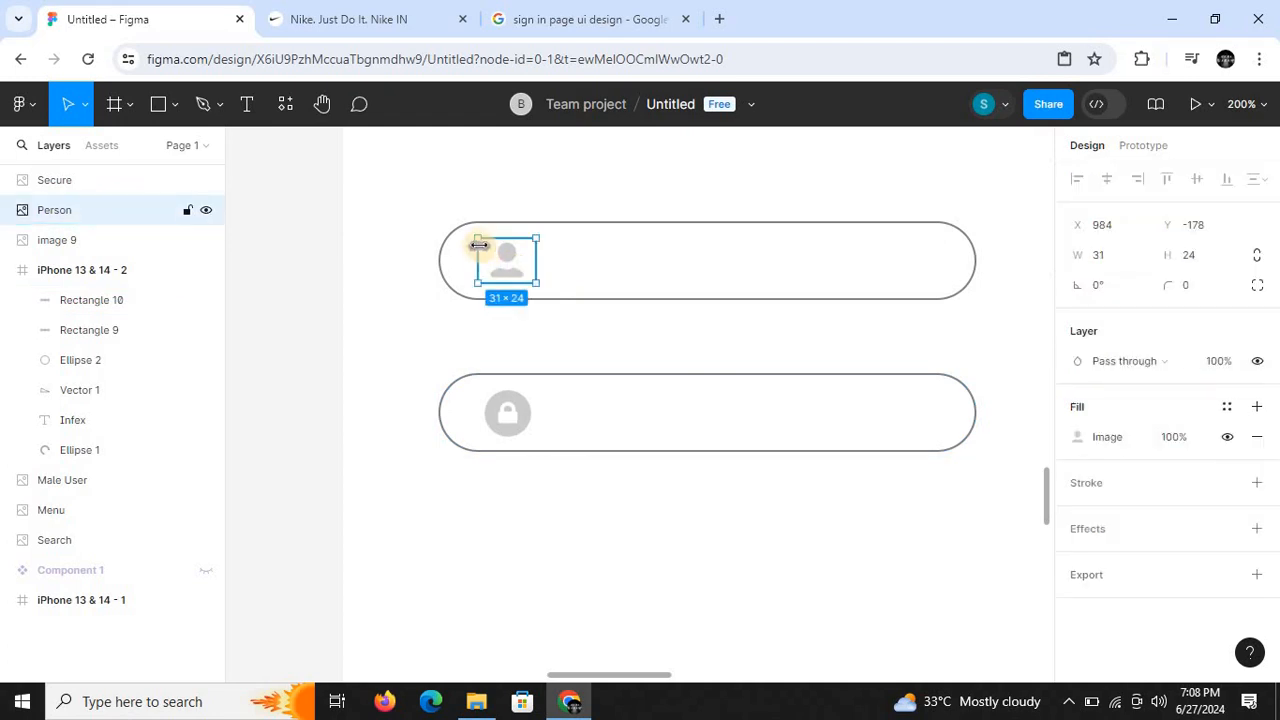
pyautogui.moveTo(474, 232); pyautogui.dragTo(501, 257)
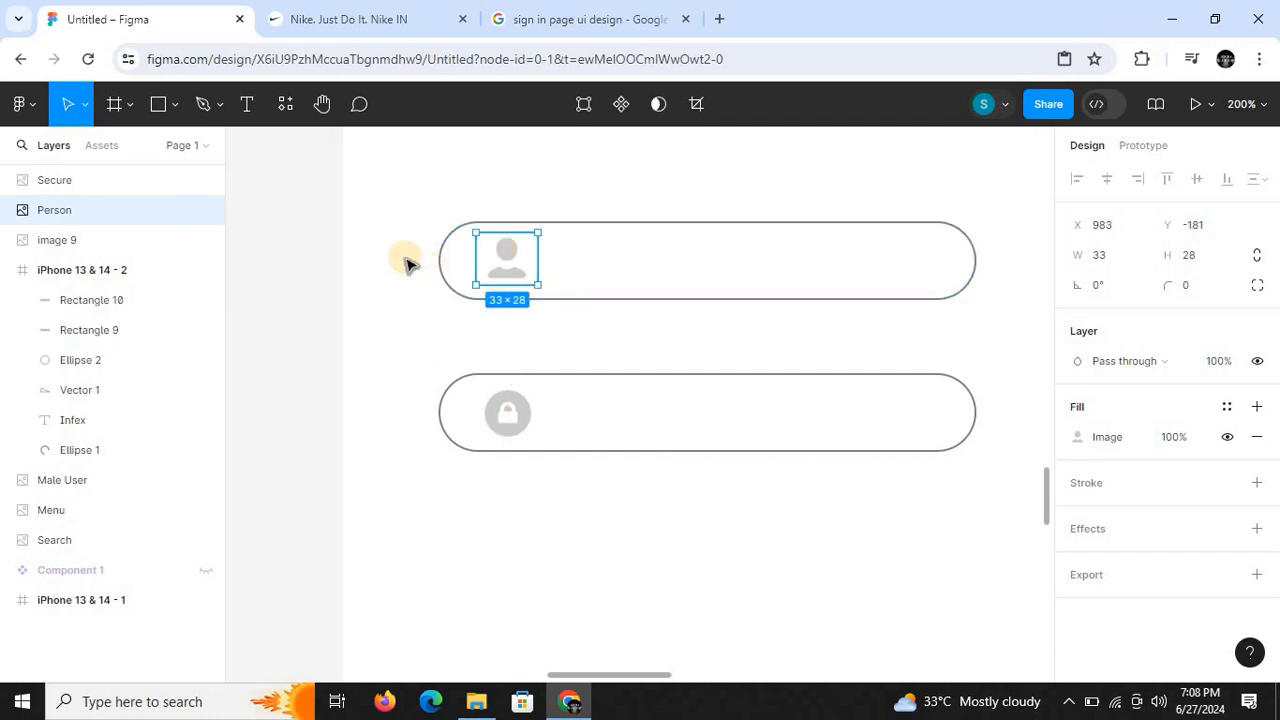
pyautogui.click(316, 217)
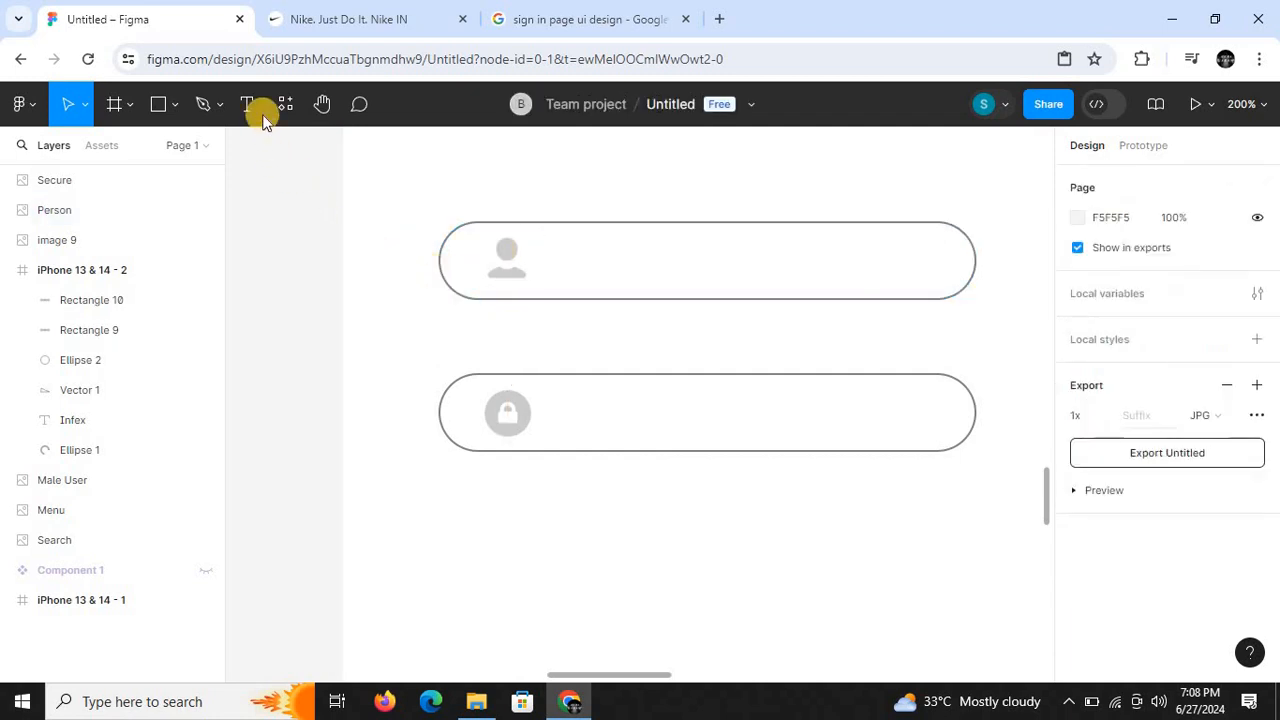
pyautogui.click(249, 108)
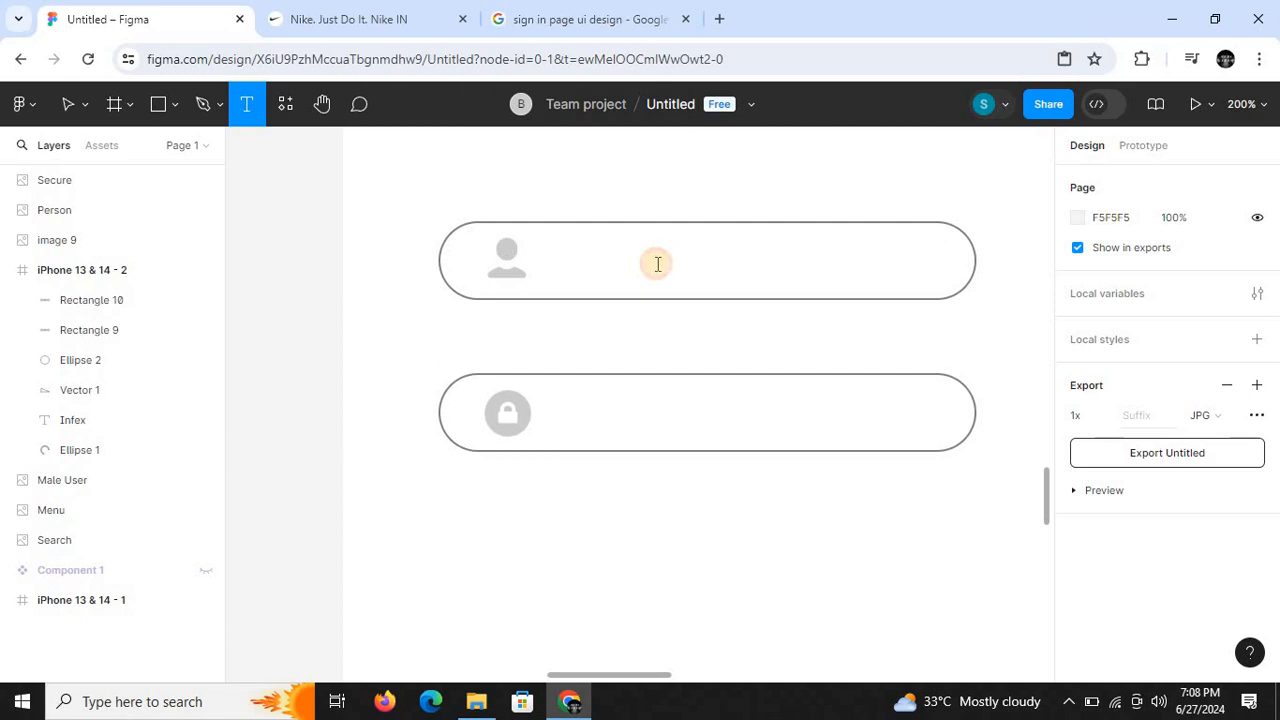
pyautogui.click(657, 263)
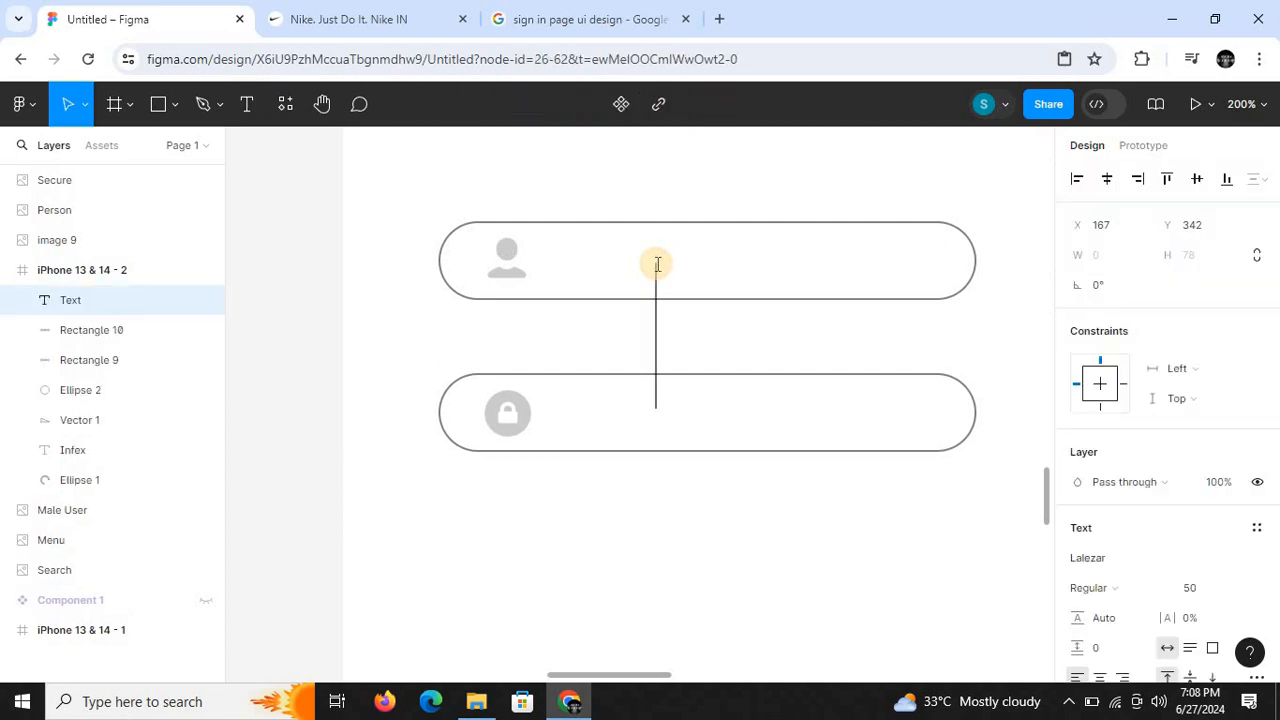
pyautogui.write('U')
pyautogui.press('BackSpace')
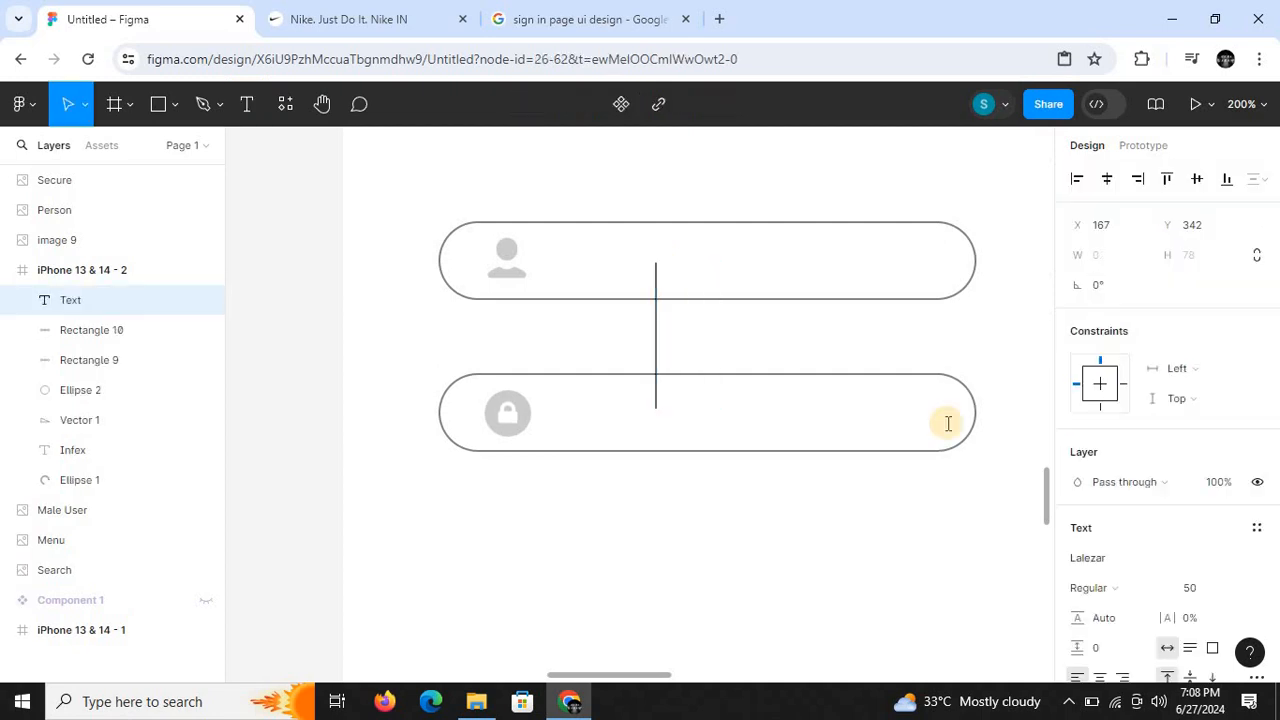
pyautogui.click(1199, 588)
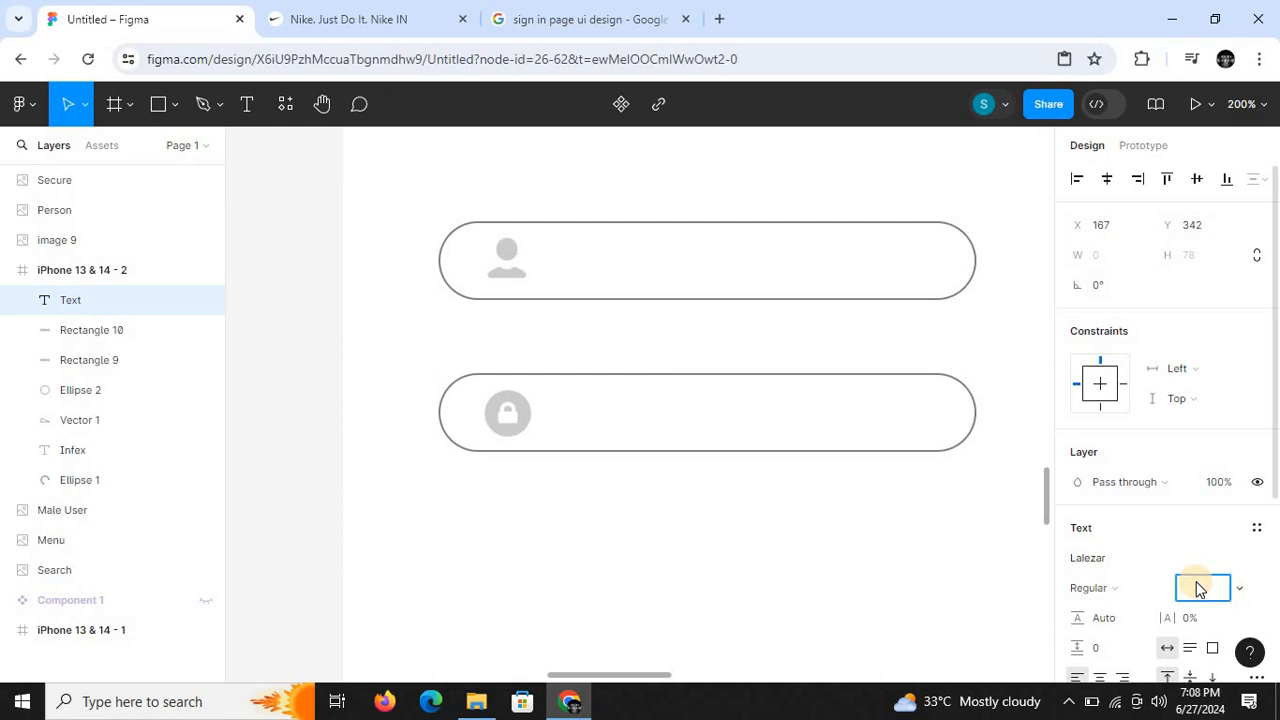
pyautogui.click(685, 345)
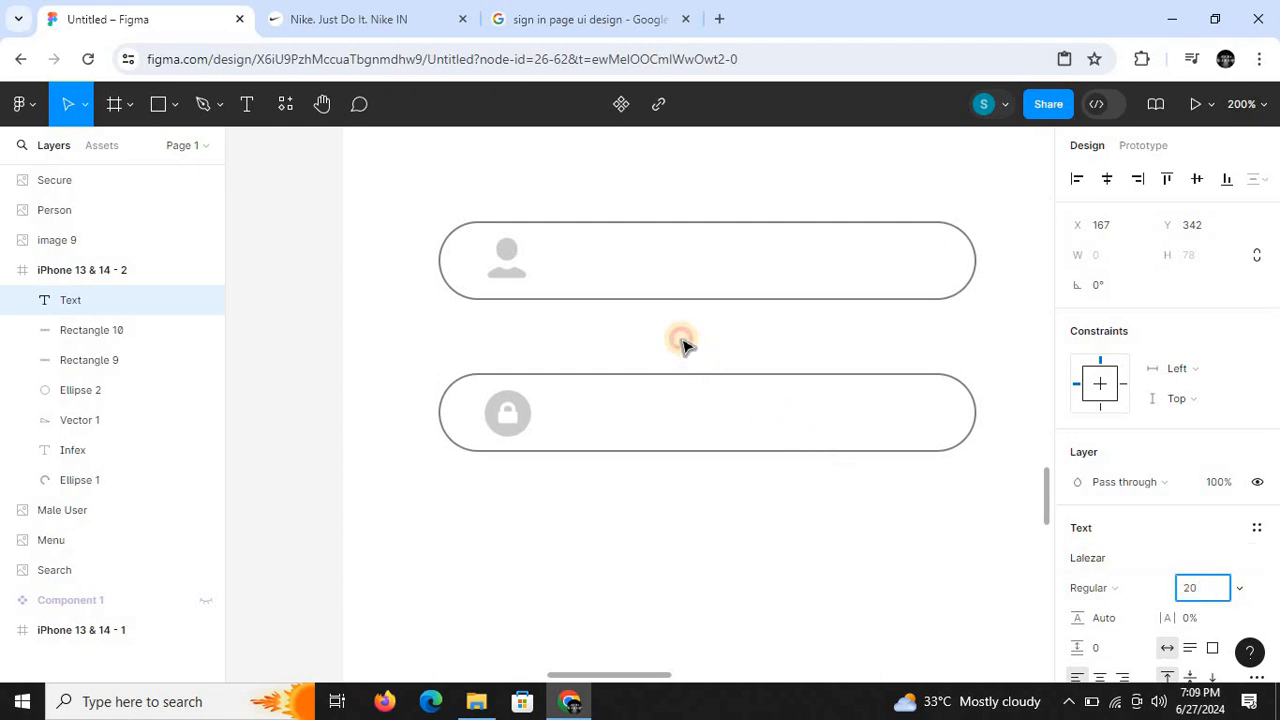
# - Add the text "Username" beside the Person icon, starting inside the upper rounded bar
pyautogui.click(247, 104)
pyautogui.click(568, 260)
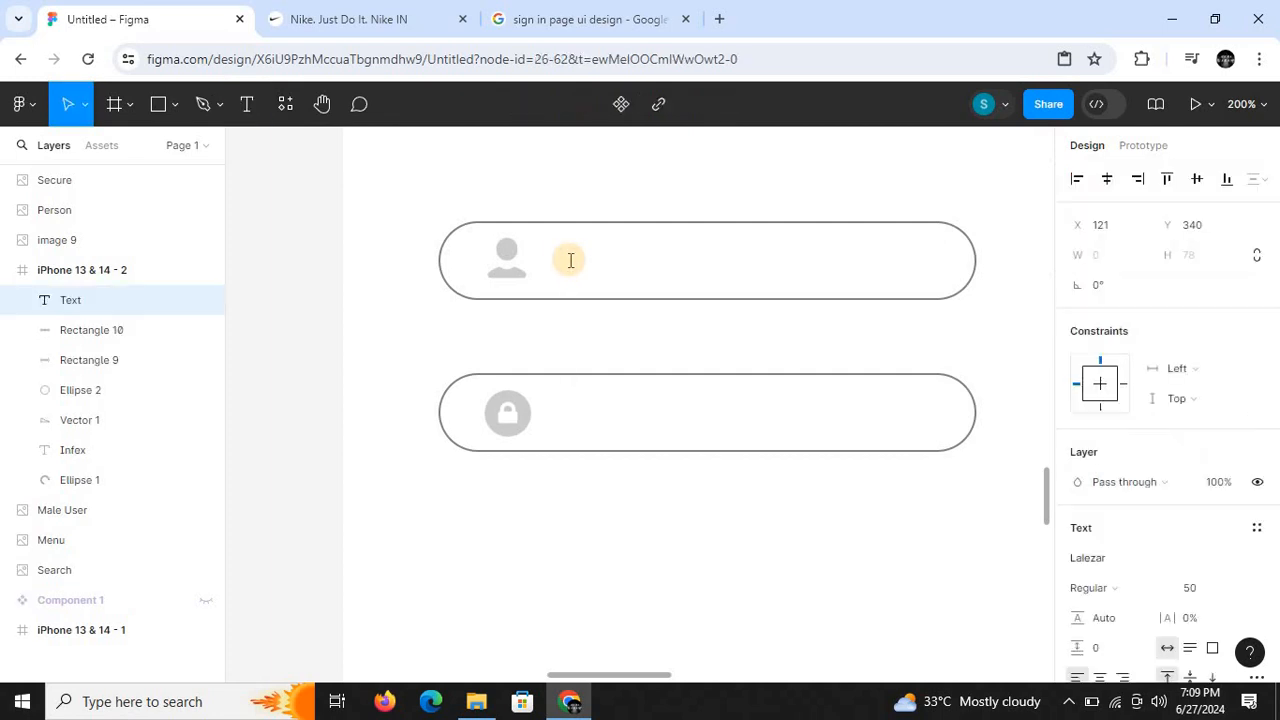
pyautogui.write('Usern')
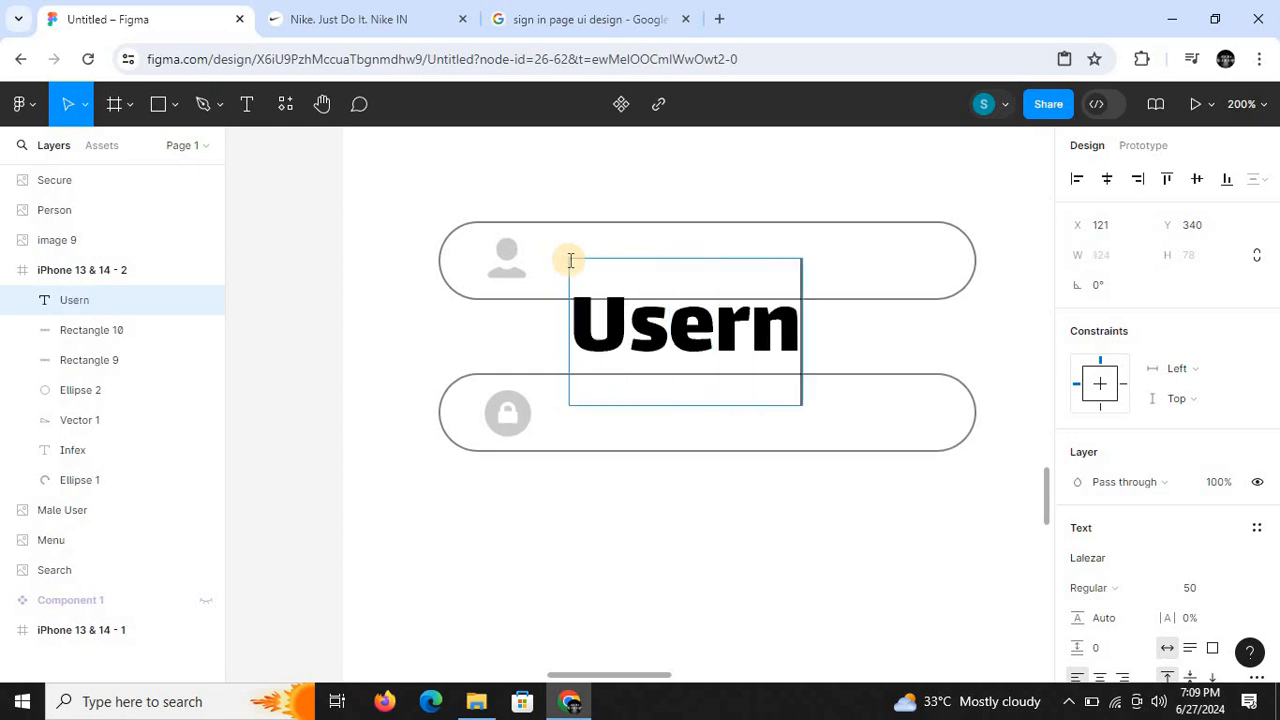
pyautogui.write('ame')
pyautogui.press('Escape')
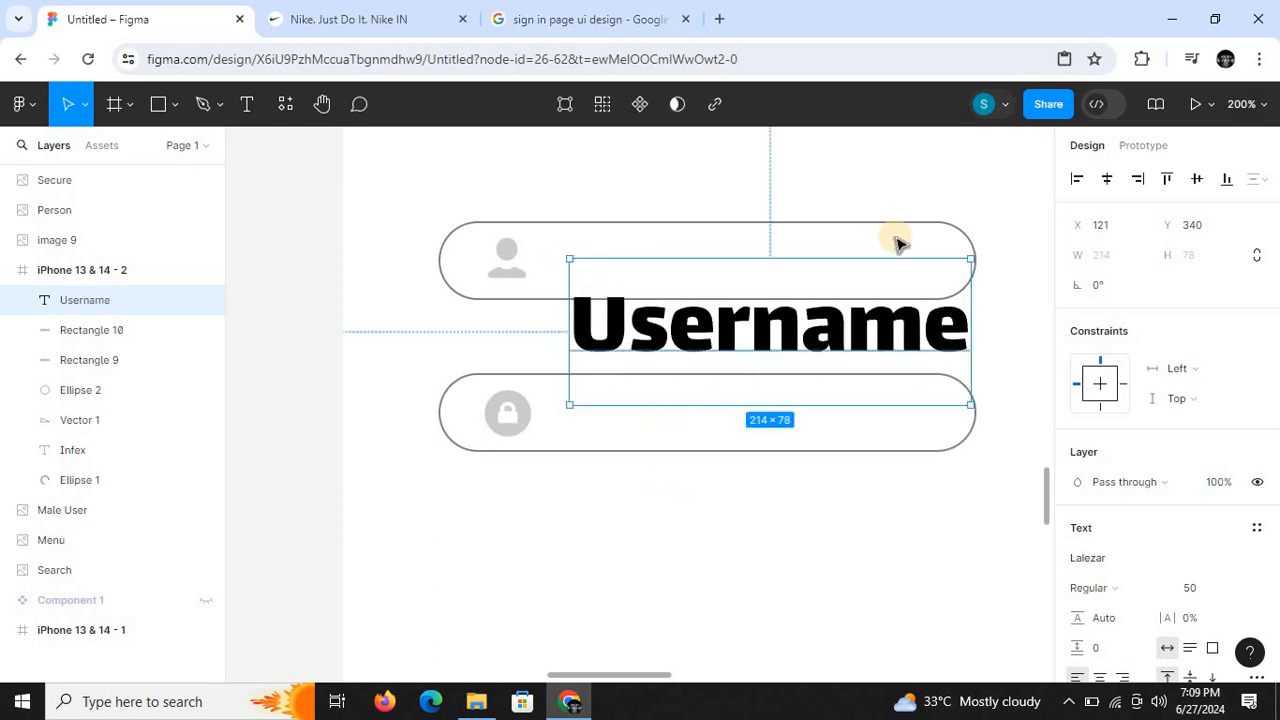
# - Try the Inder font on the Username text
pyautogui.click(1155, 587)
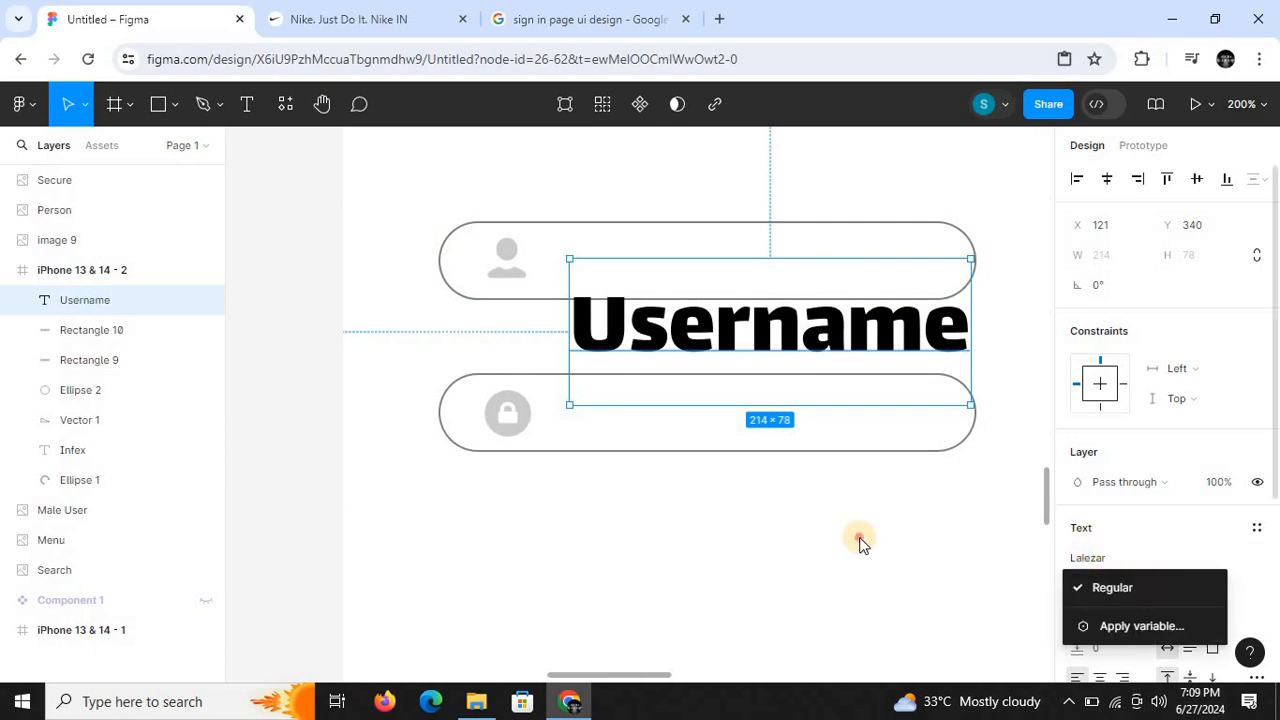
pyautogui.click(1232, 610)
pyautogui.click(1073, 557)
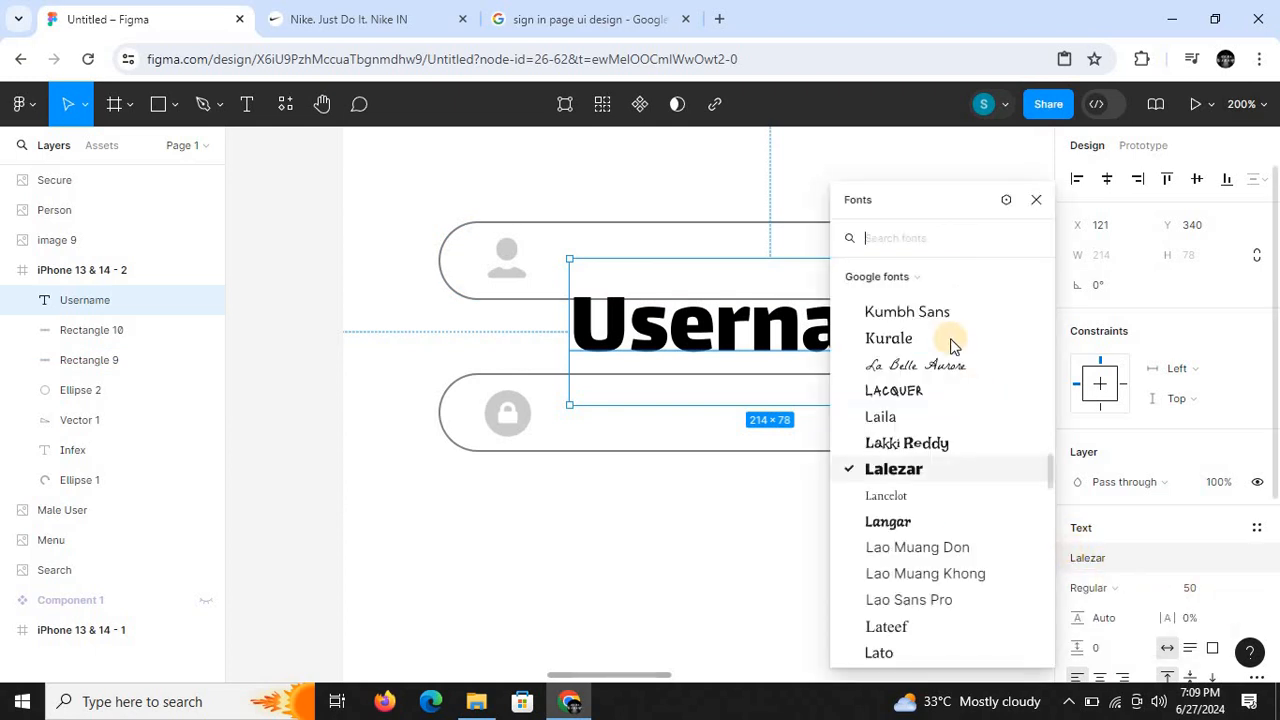
pyautogui.write('in')
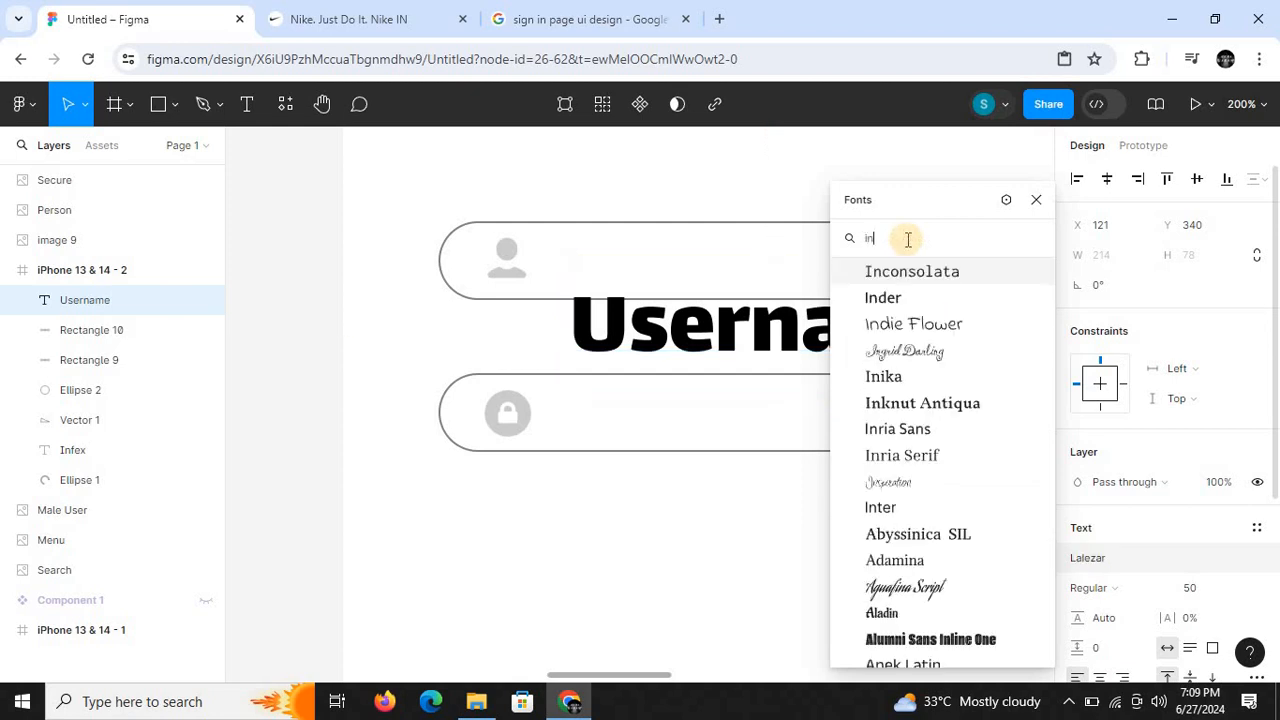
pyautogui.click(901, 303)
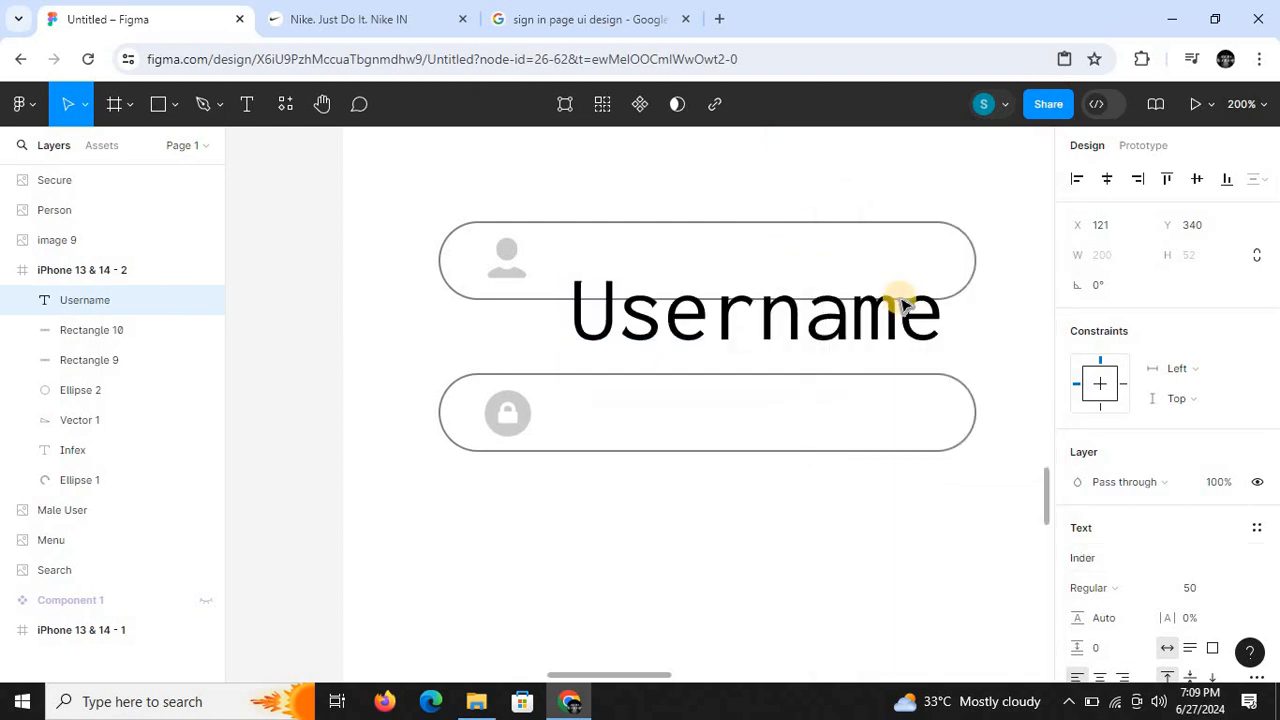
pyautogui.click(1162, 588)
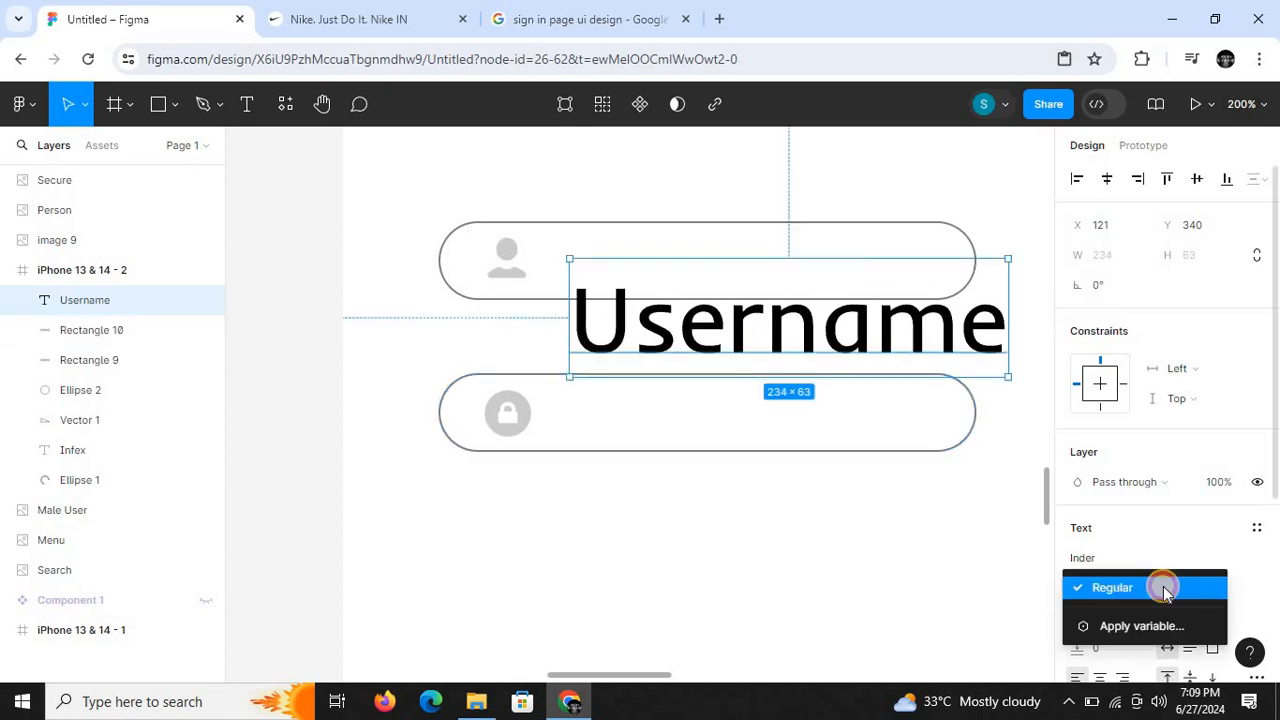
pyautogui.click(1089, 565)
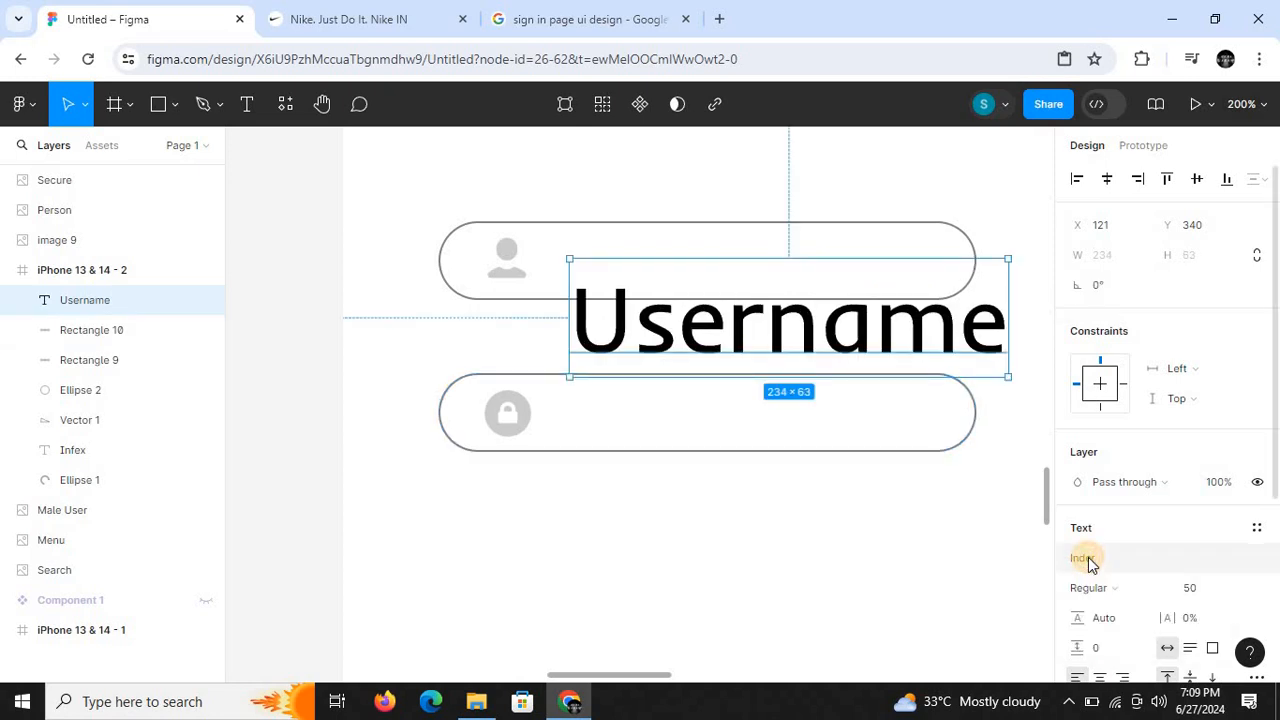
# - Change the font of the Username text to Inter
pyautogui.click(1089, 563)
pyautogui.click(909, 363)
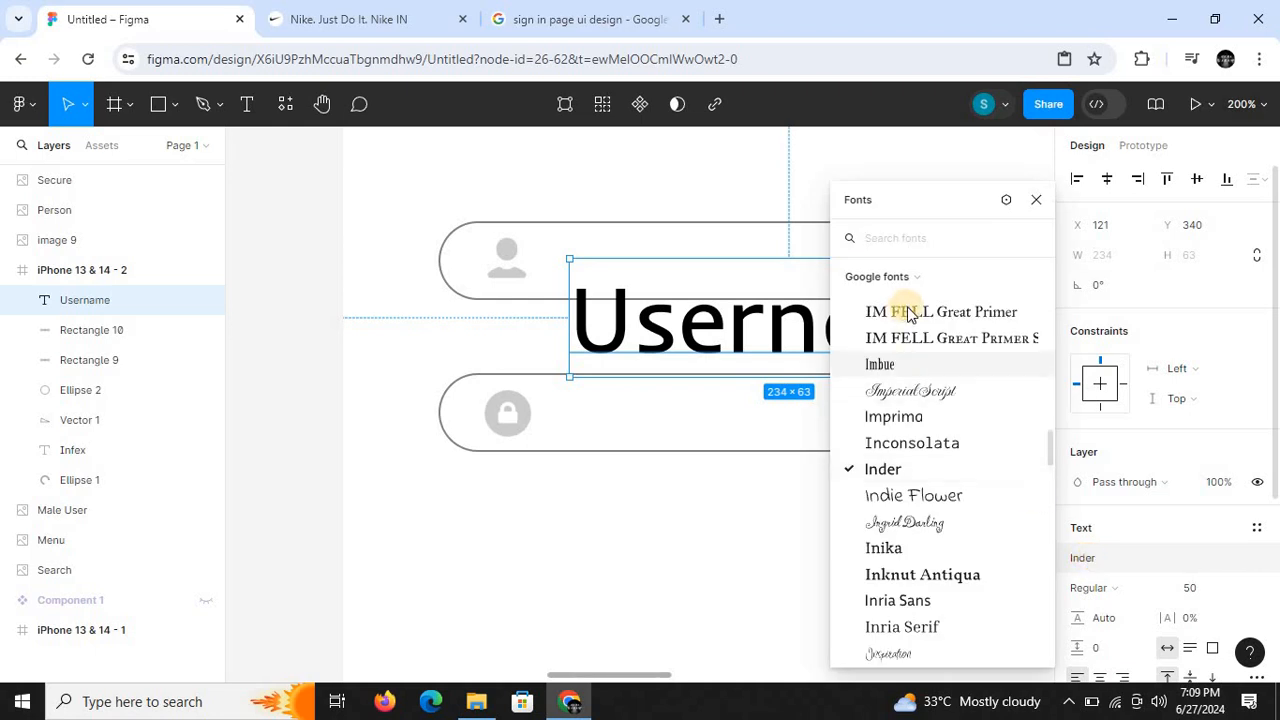
pyautogui.write('in')
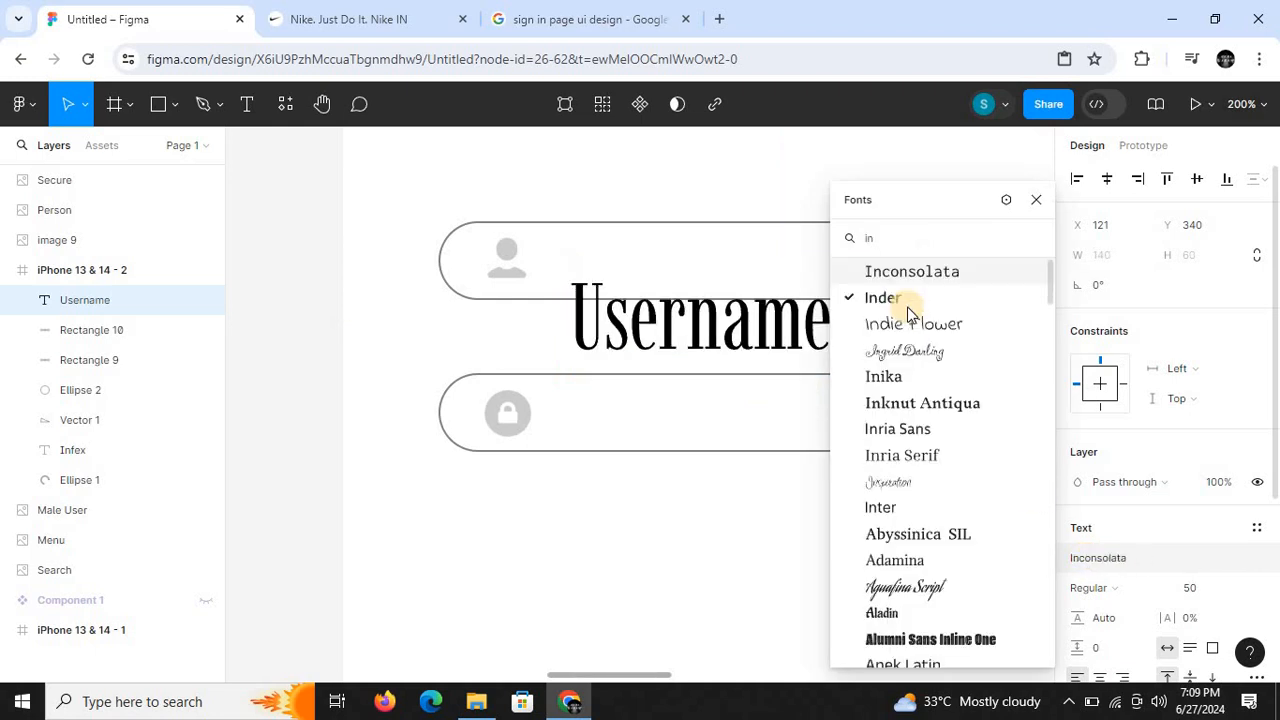
pyautogui.click(914, 512)
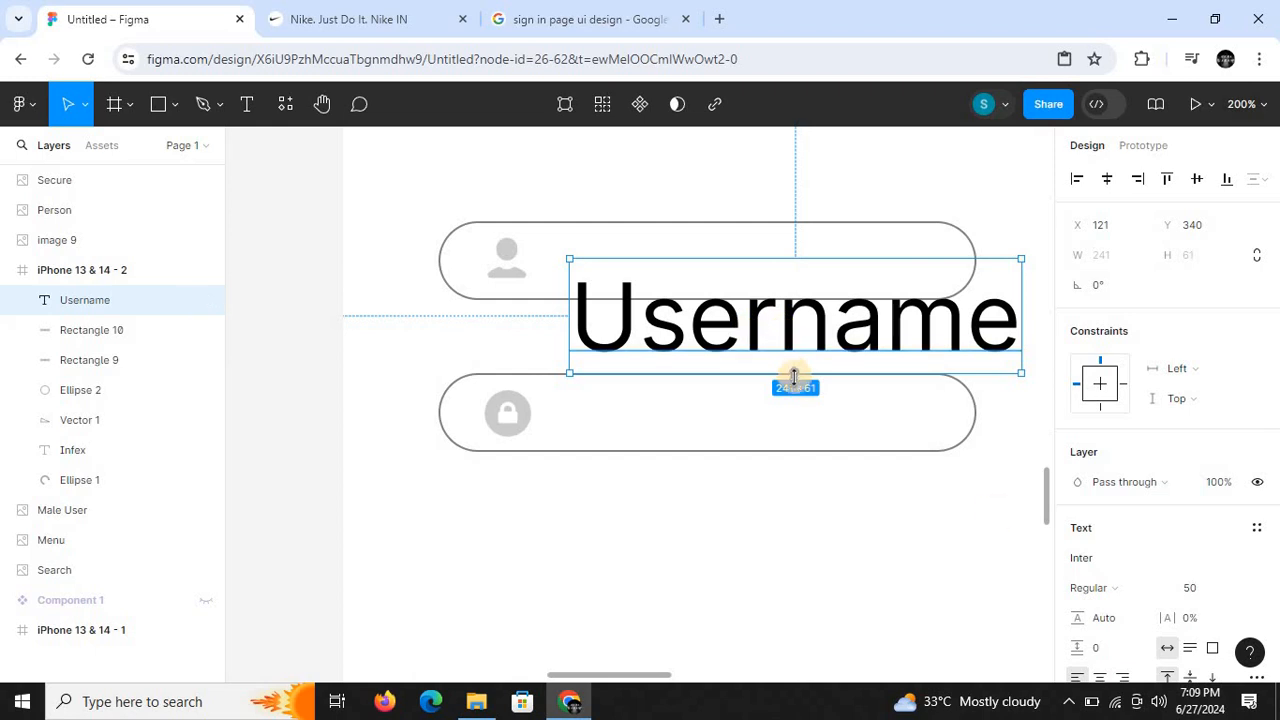
# - Reduce the Username text to font size 18 and move it up inside the upper rounded bar
pyautogui.press('Return')
pyautogui.click(1204, 592)
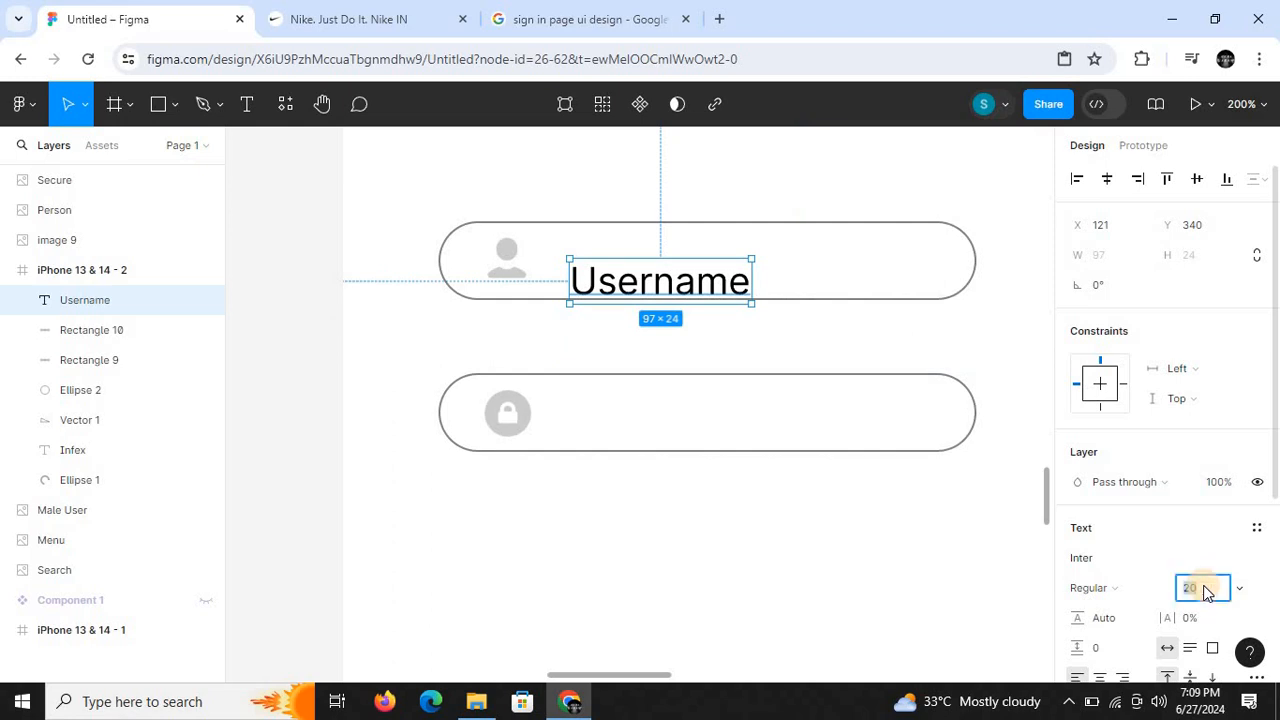
pyautogui.write('18')
pyautogui.press('Return')
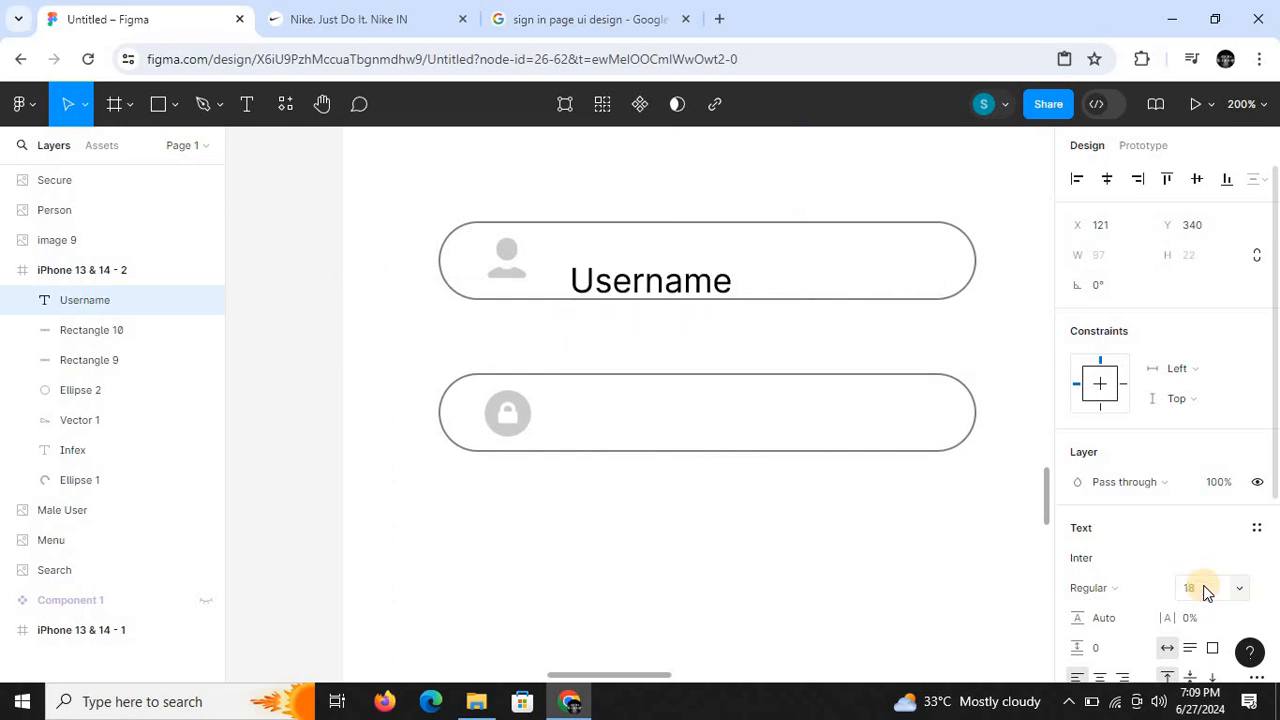
pyautogui.moveTo(628, 278); pyautogui.dragTo(628, 266)
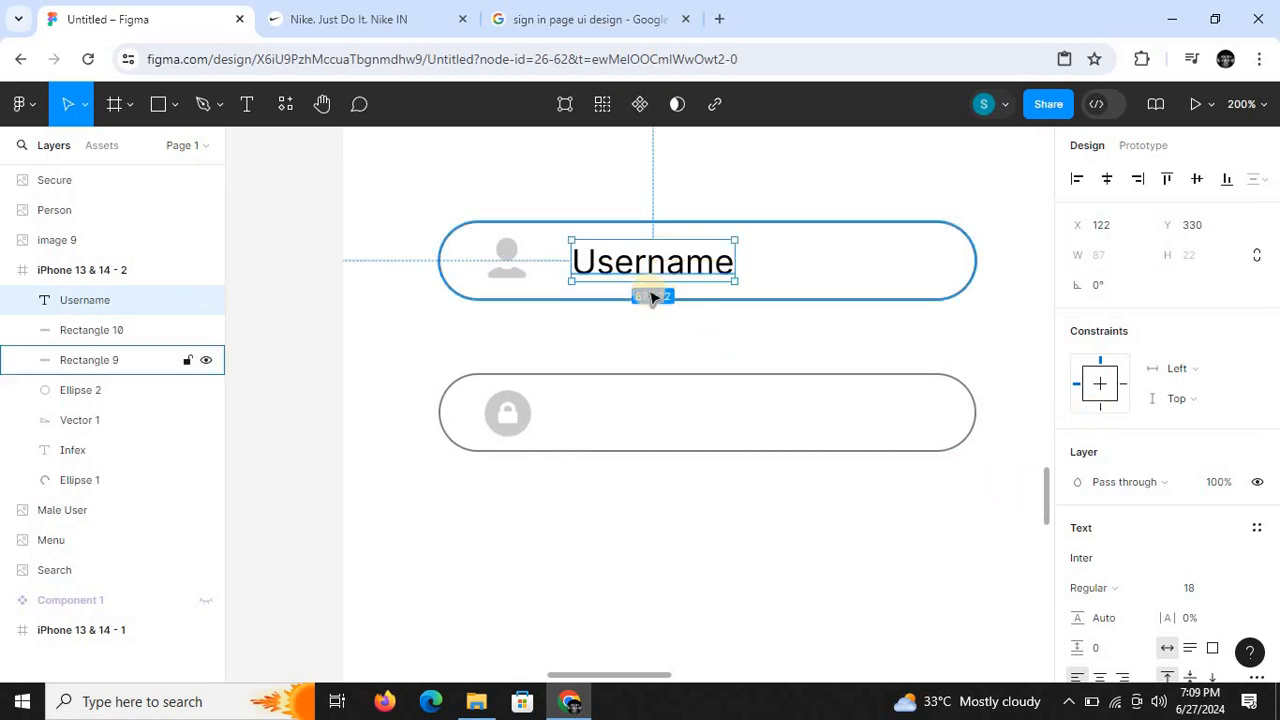
# - Set the Username text's font size to 16 and shift it slightly down to centre it vertically in the upper rounded bar
pyautogui.click(1203, 590)
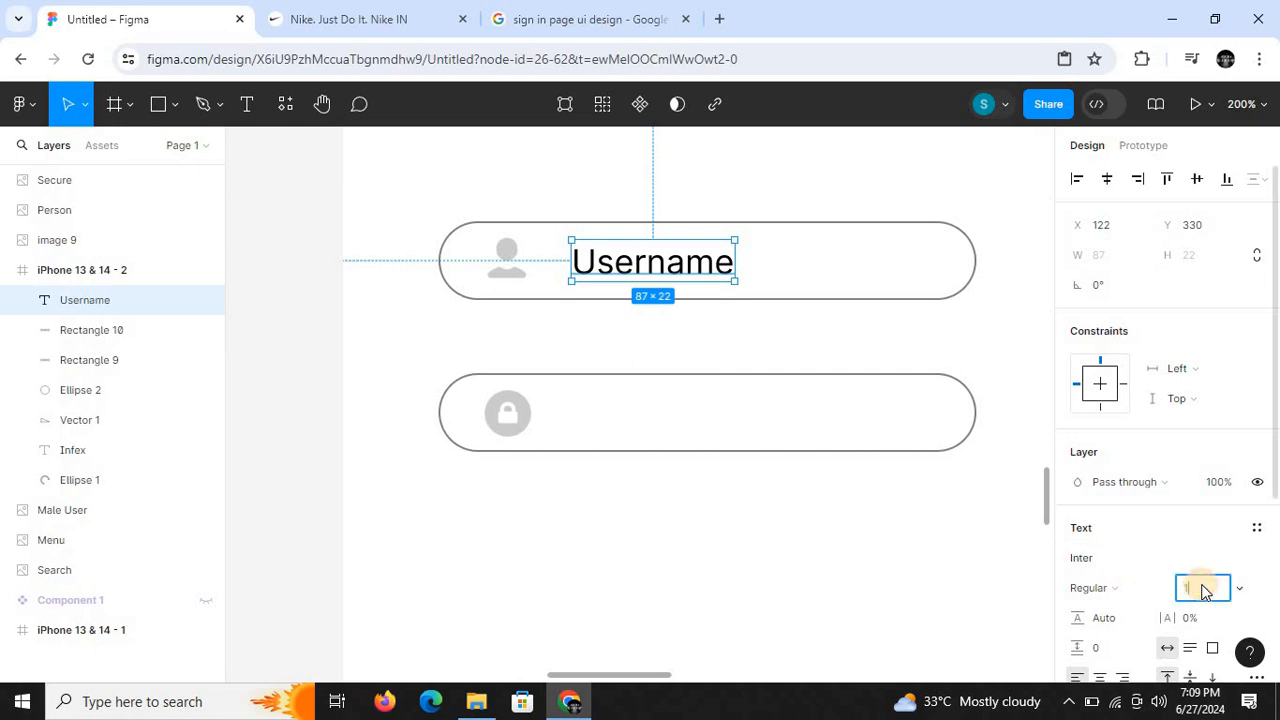
pyautogui.write('16')
pyautogui.press('Return')
pyautogui.click(648, 257)
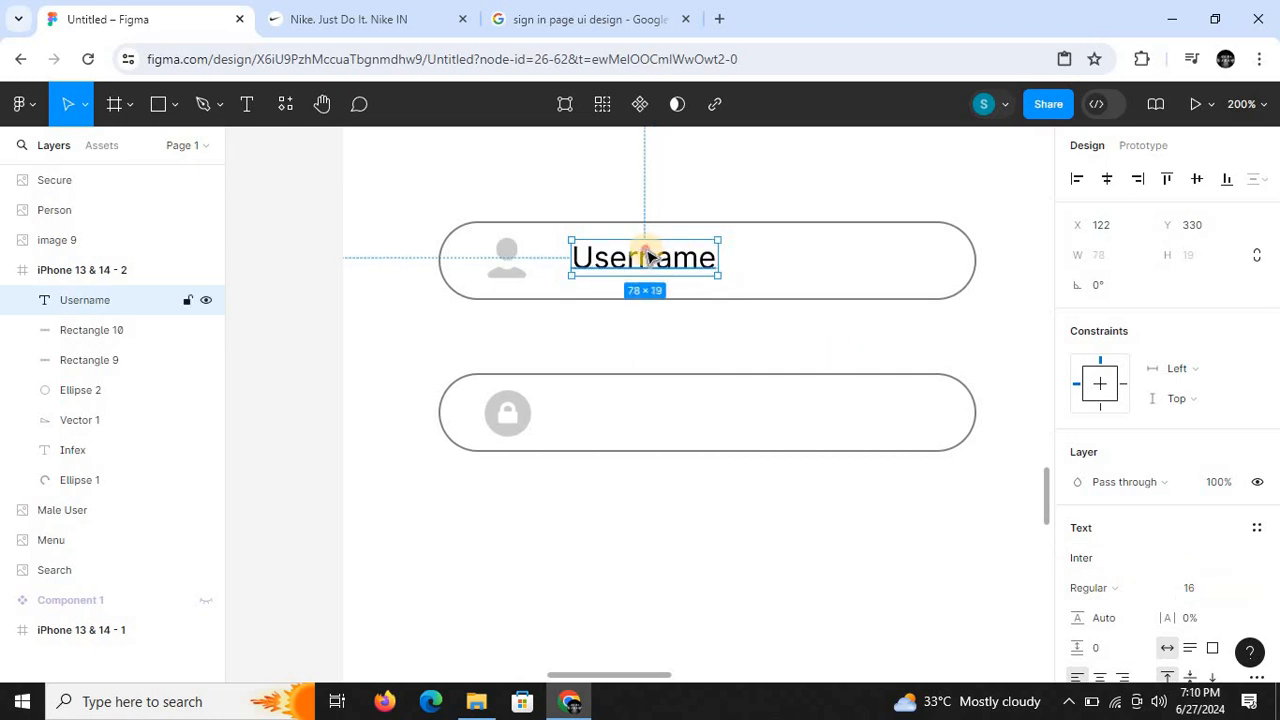
pyautogui.moveTo(647, 256); pyautogui.dragTo(647, 259)
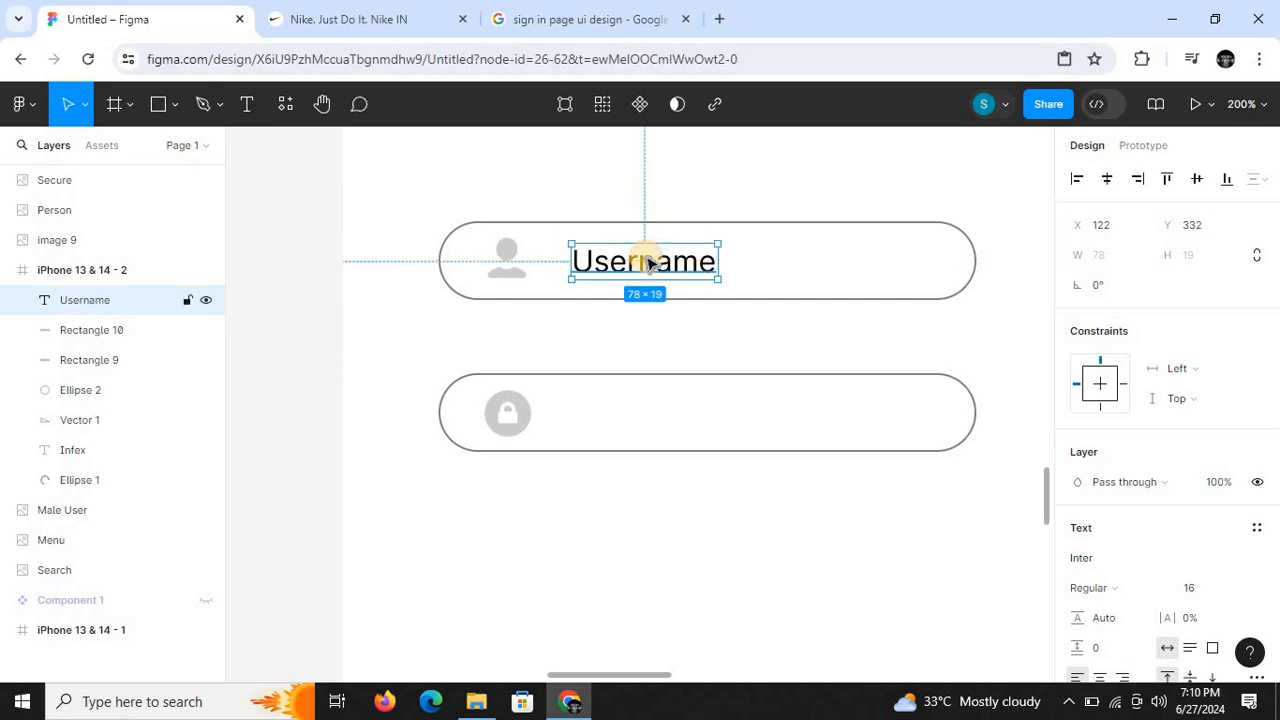
# - Duplicate the Username text and place the copy directly below the original, beside the lock icon in the lower rounded bar
pyautogui.click(656, 372)
pyautogui.click(630, 280)
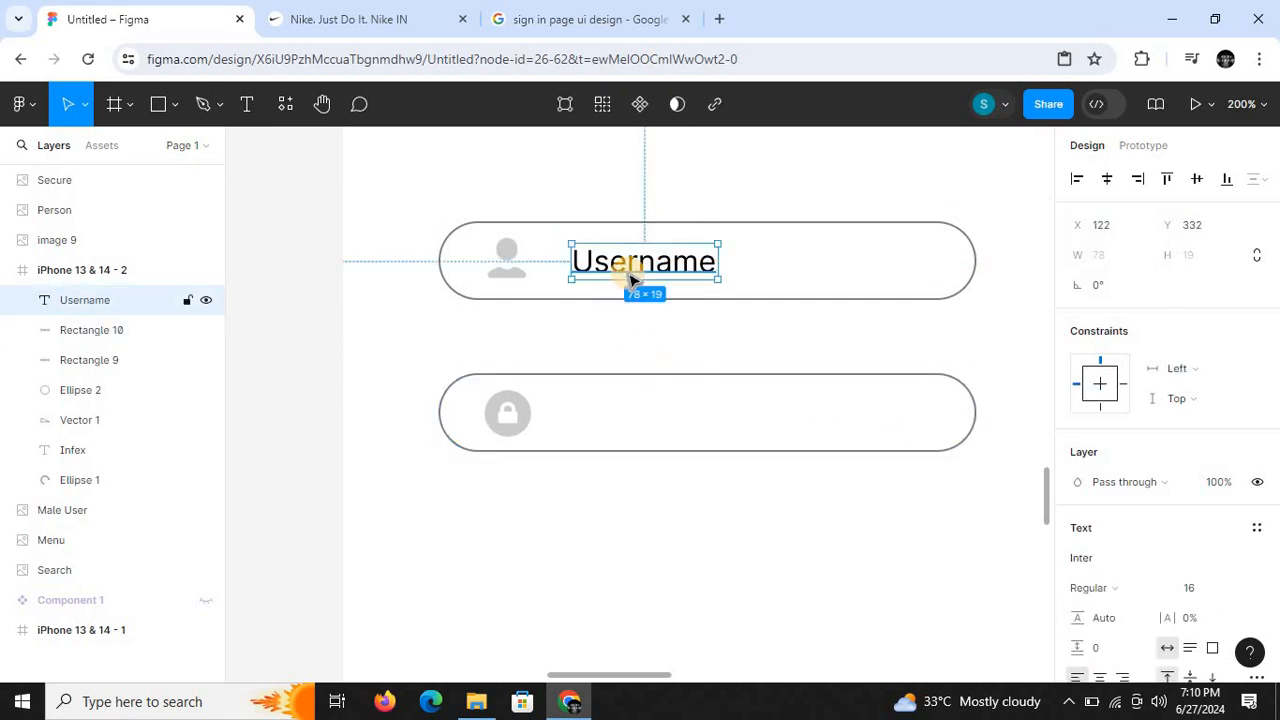
pyautogui.hotkey('ctrl', 'd')
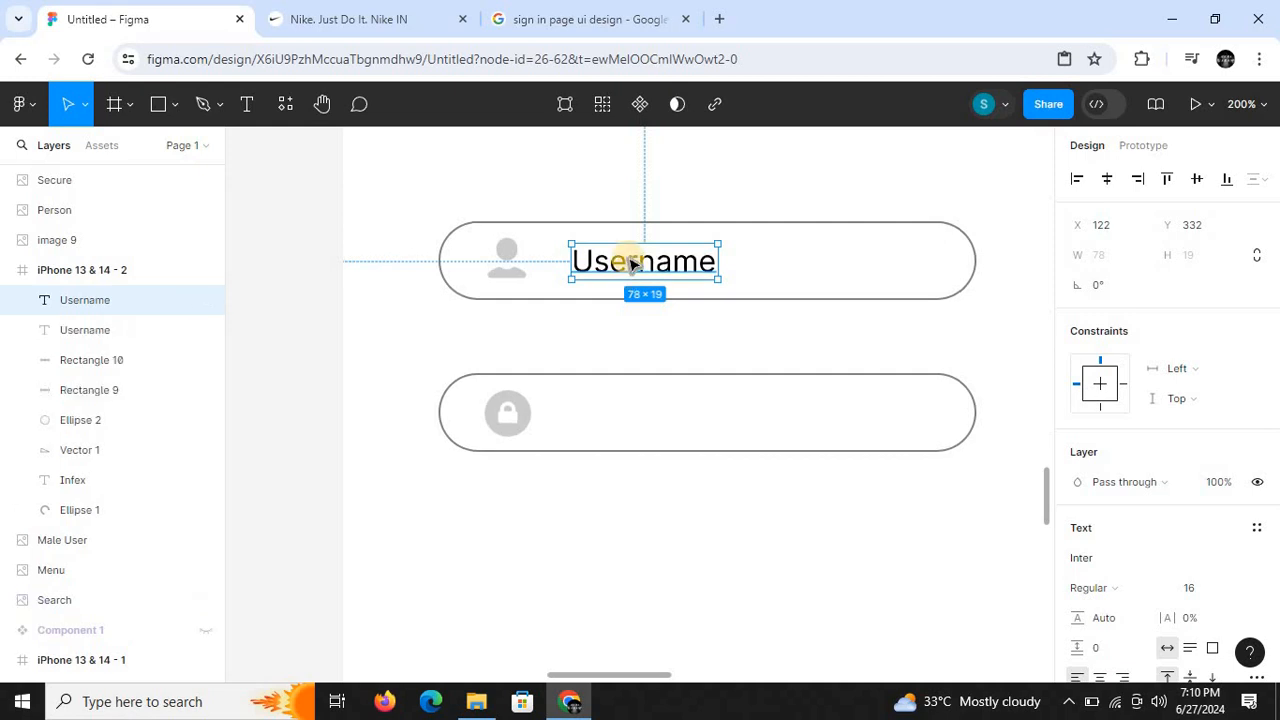
pyautogui.moveTo(628, 259); pyautogui.dragTo(632, 416)
# - Change the wording of the copied label in the lower rounded bar to "Password"
pyautogui.doubleClick(632, 413)
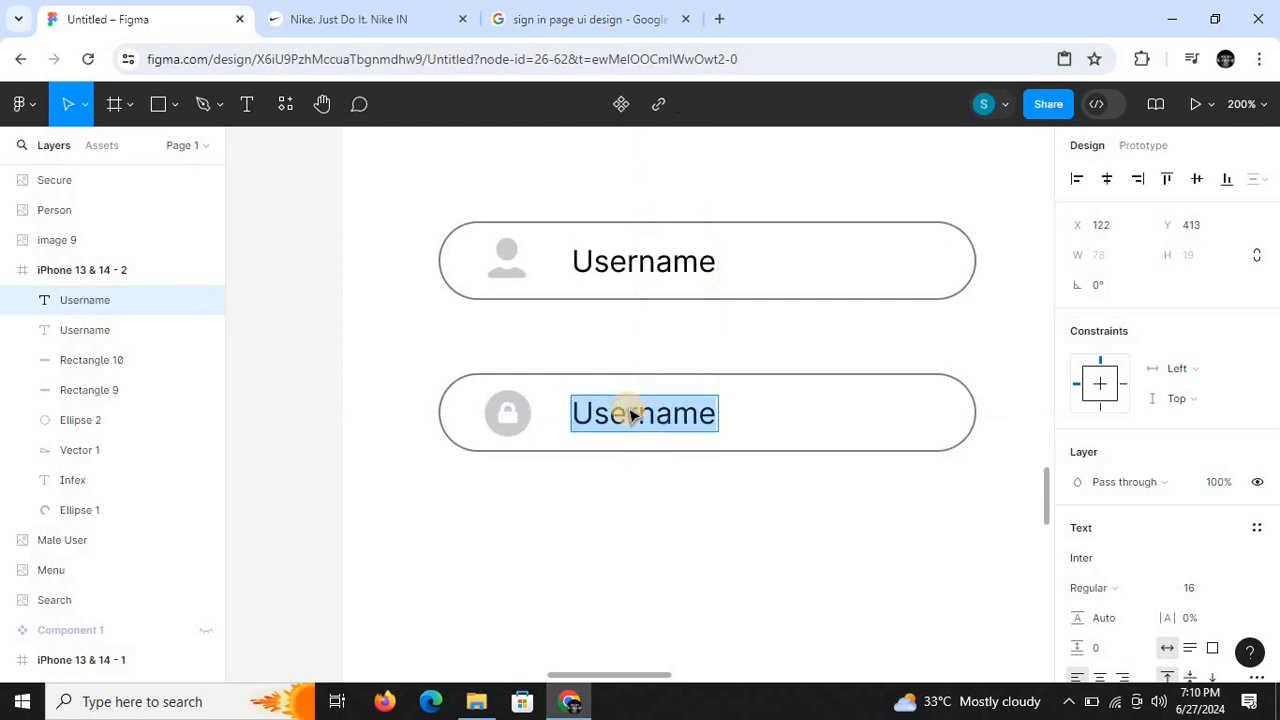
pyautogui.press('BackSpace')
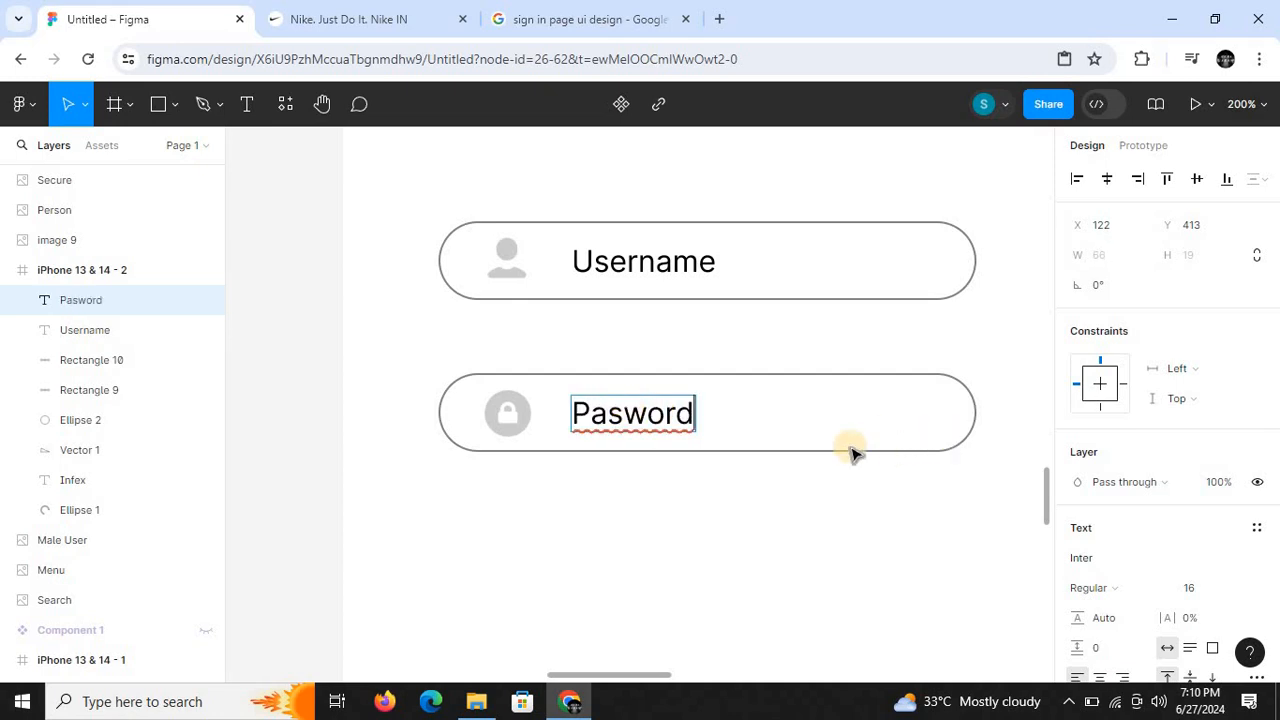
pyautogui.click(614, 413)
pyautogui.write('s')
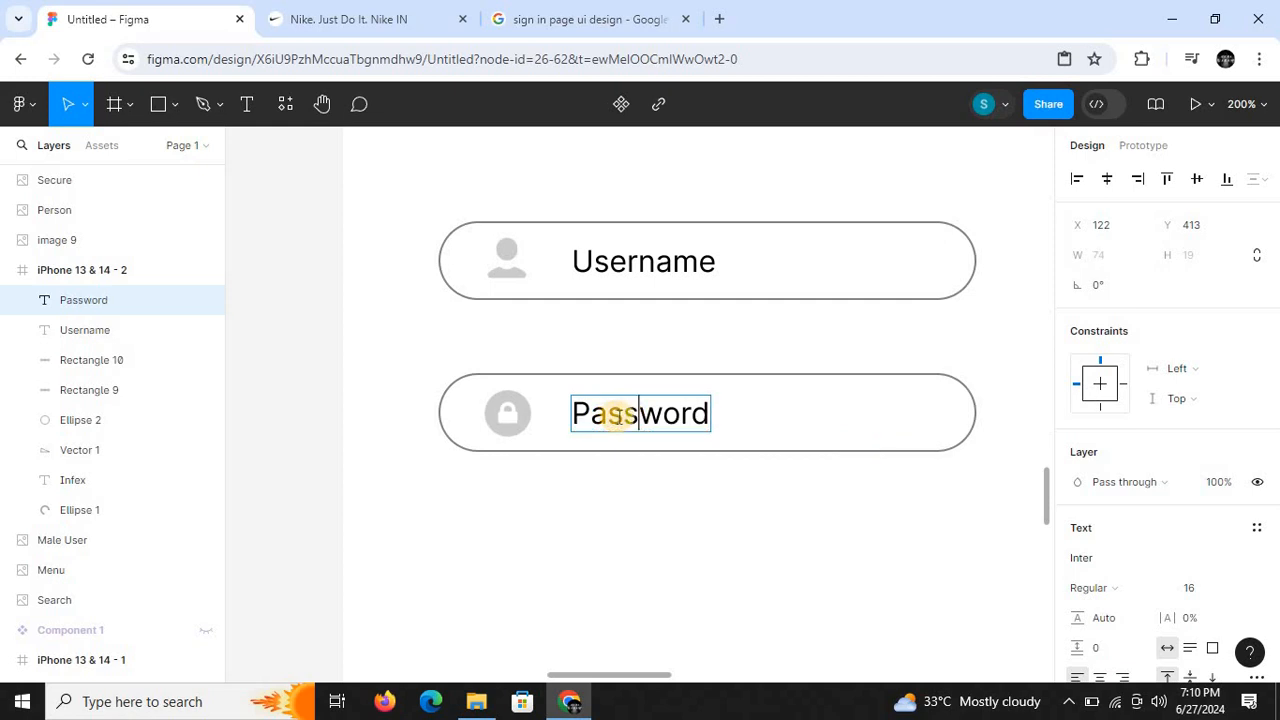
# - Examine the reference sign-in design above the frame and remove the stray hyphen from the Password label
pyautogui.hotkey('ctrl', '-')
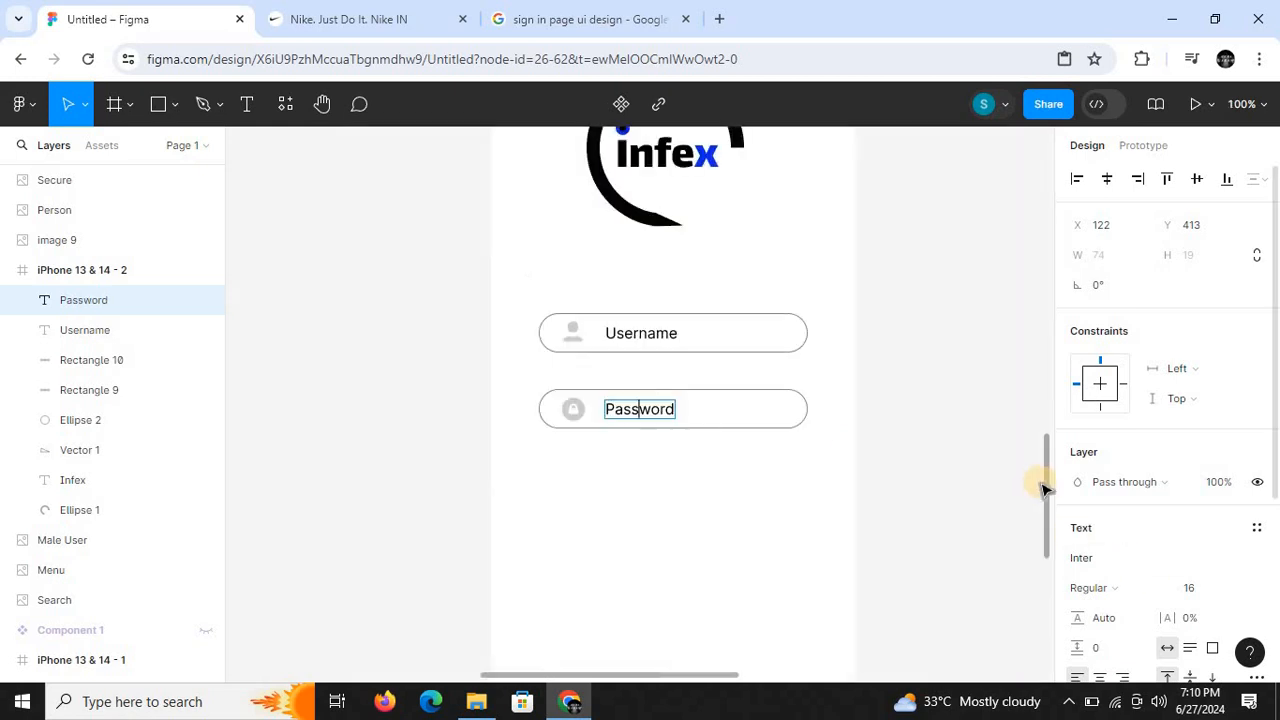
pyautogui.moveTo(1046, 486); pyautogui.dragTo(1046, 334)
pyautogui.hotkey('ctrl', '-')
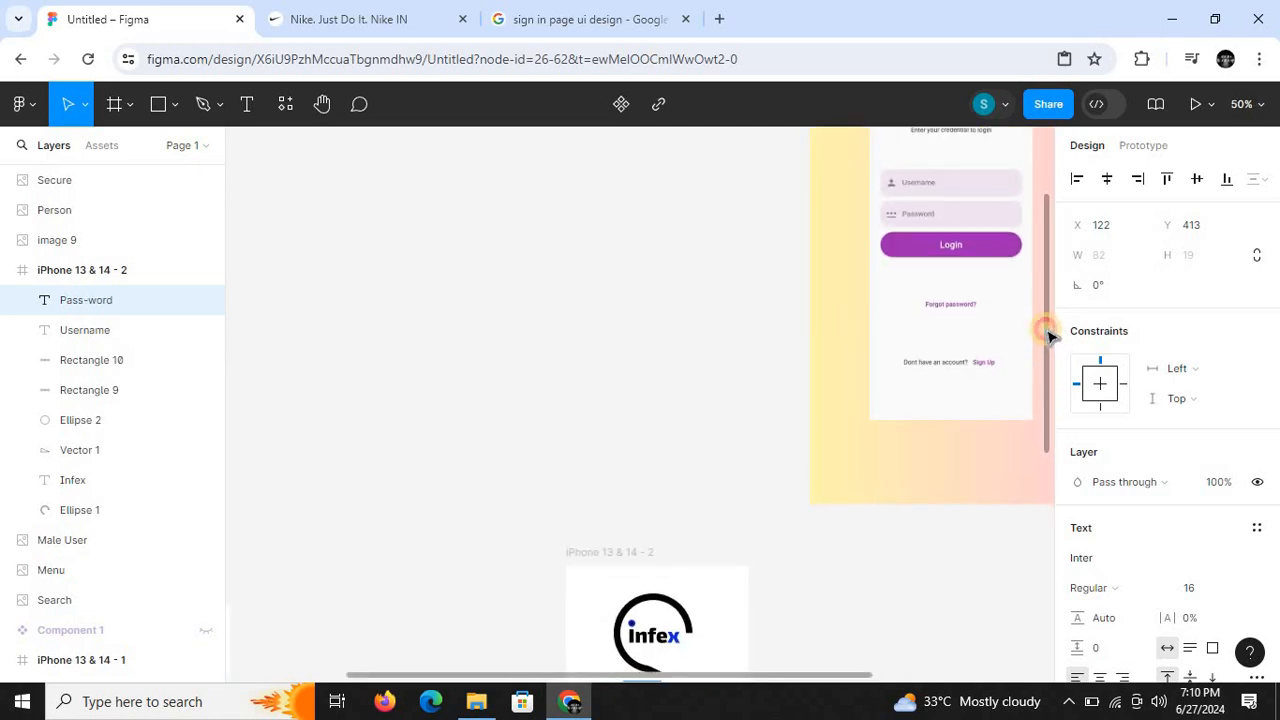
pyautogui.moveTo(1046, 331); pyautogui.dragTo(1046, 487)
pyautogui.hotkey('ctrl', '+')
pyautogui.hotkey('ctrl', '+')
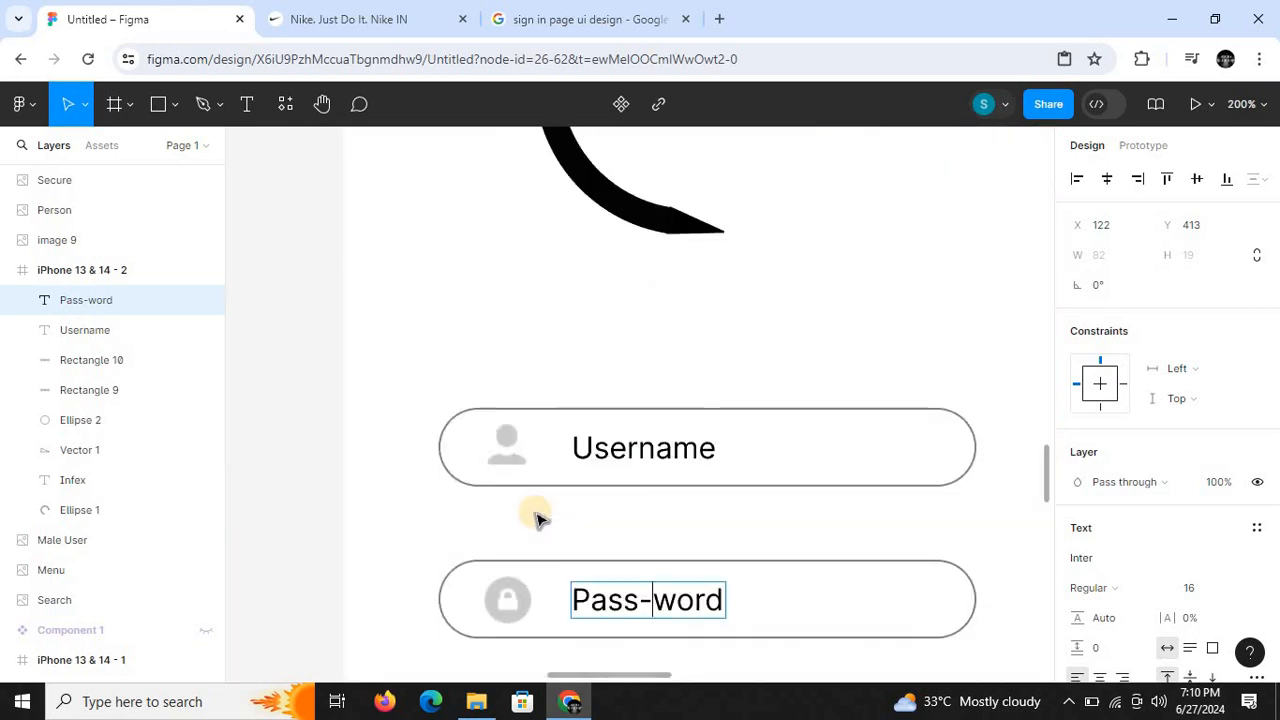
pyautogui.press('BackSpace')
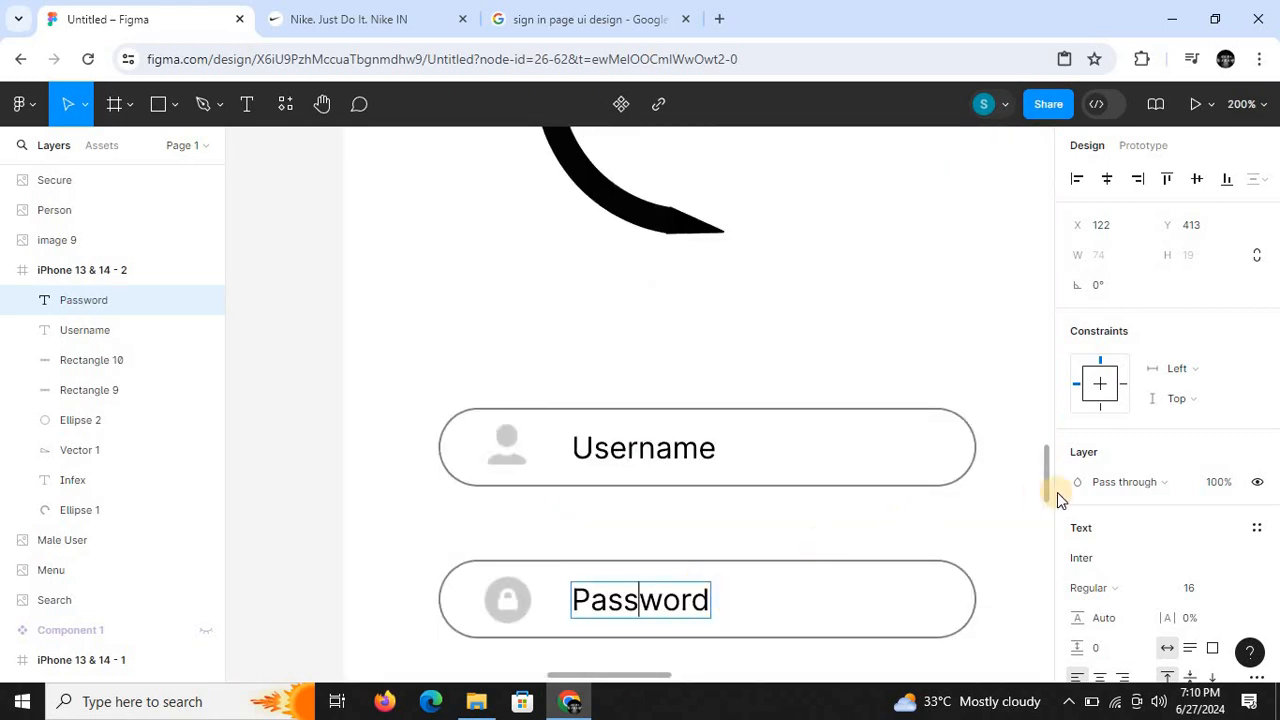
# - Set the opacity of the Username text's black fill to 50%
pyautogui.moveTo(1046, 491)
pyautogui.mouseDown()
pyautogui.moveTo(1044, 543)
pyautogui.moveTo(1044, 486)
pyautogui.mouseUp()
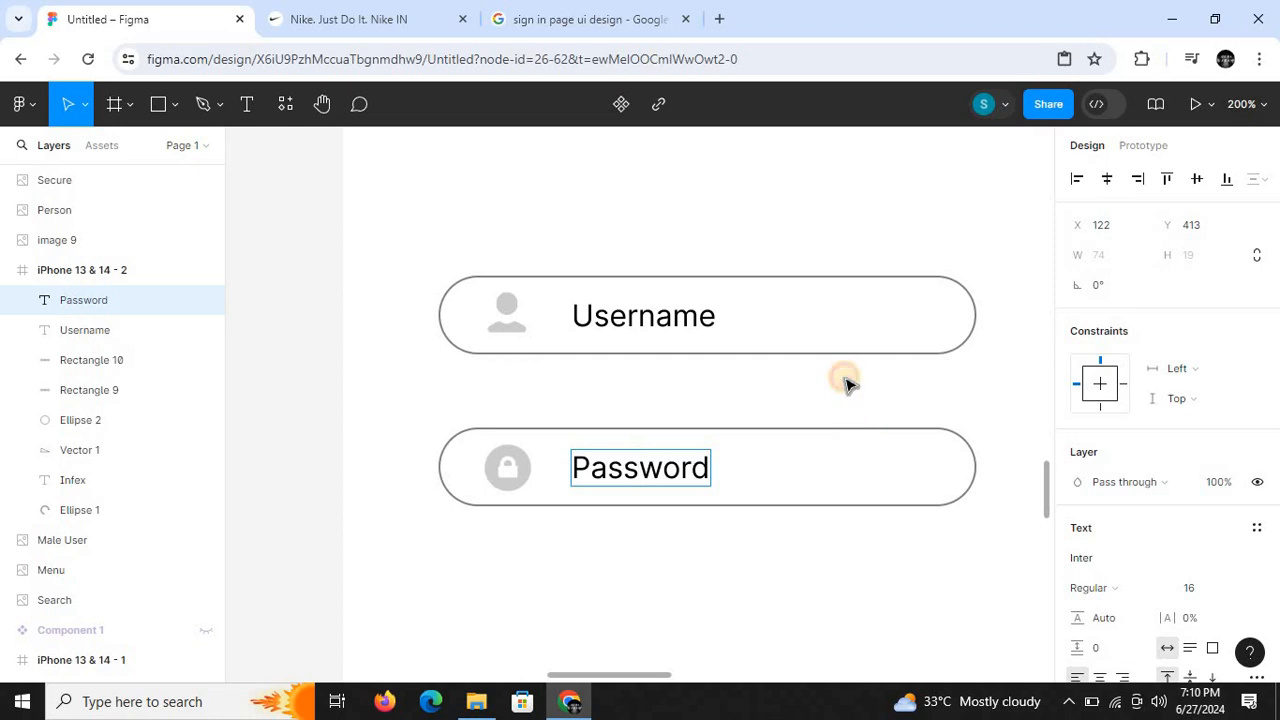
pyautogui.click(651, 330)
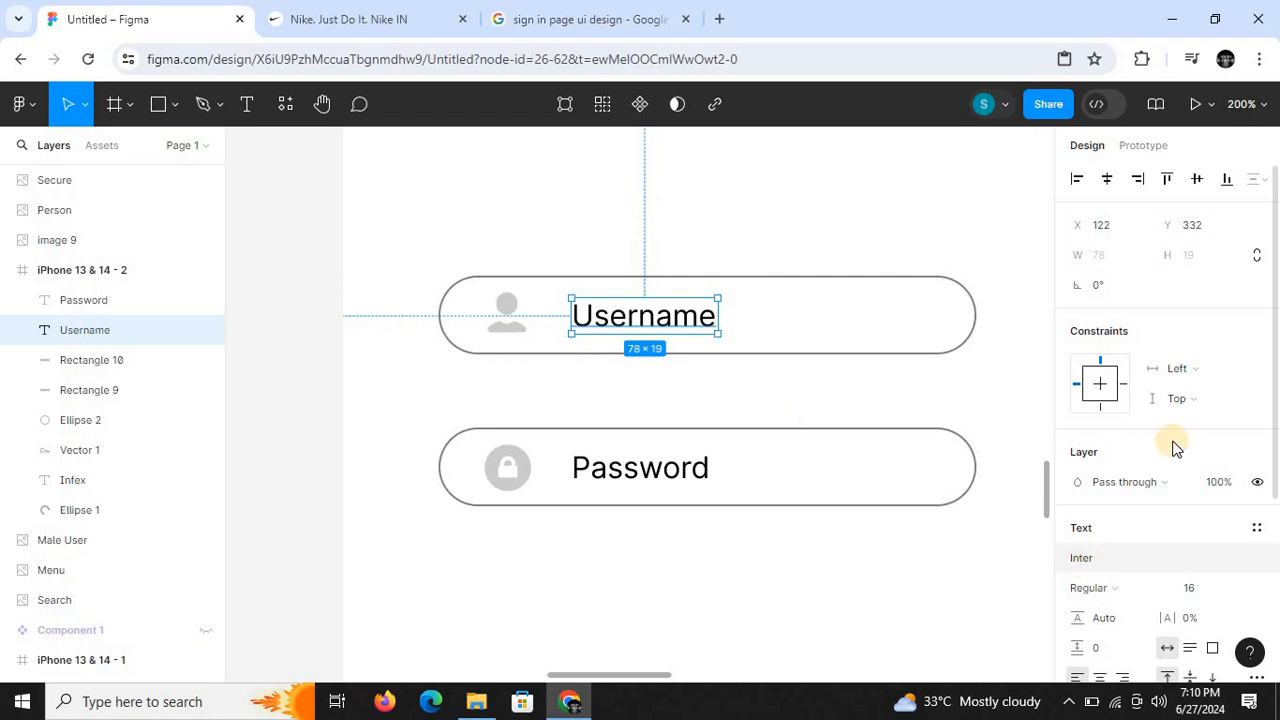
pyautogui.scroll(-1, 1277, 398)
pyautogui.moveTo(1276, 410); pyautogui.dragTo(1276, 392)
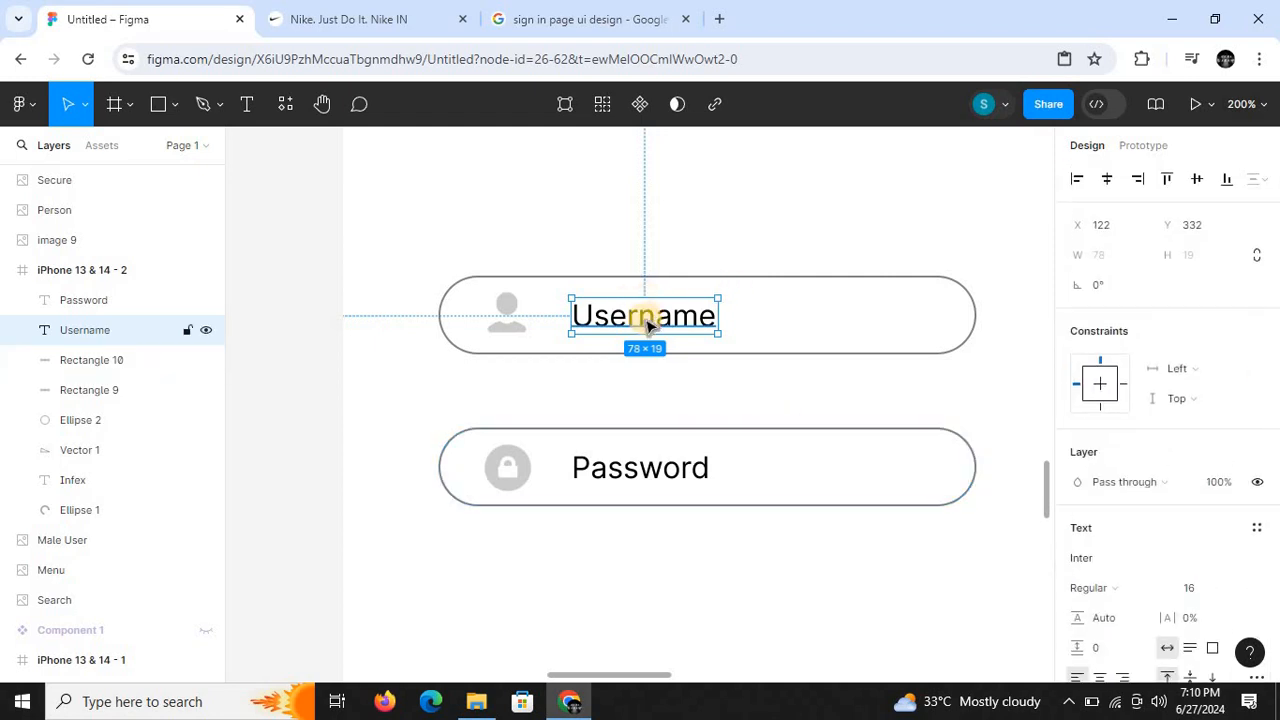
pyautogui.scroll(-2, 1276, 425)
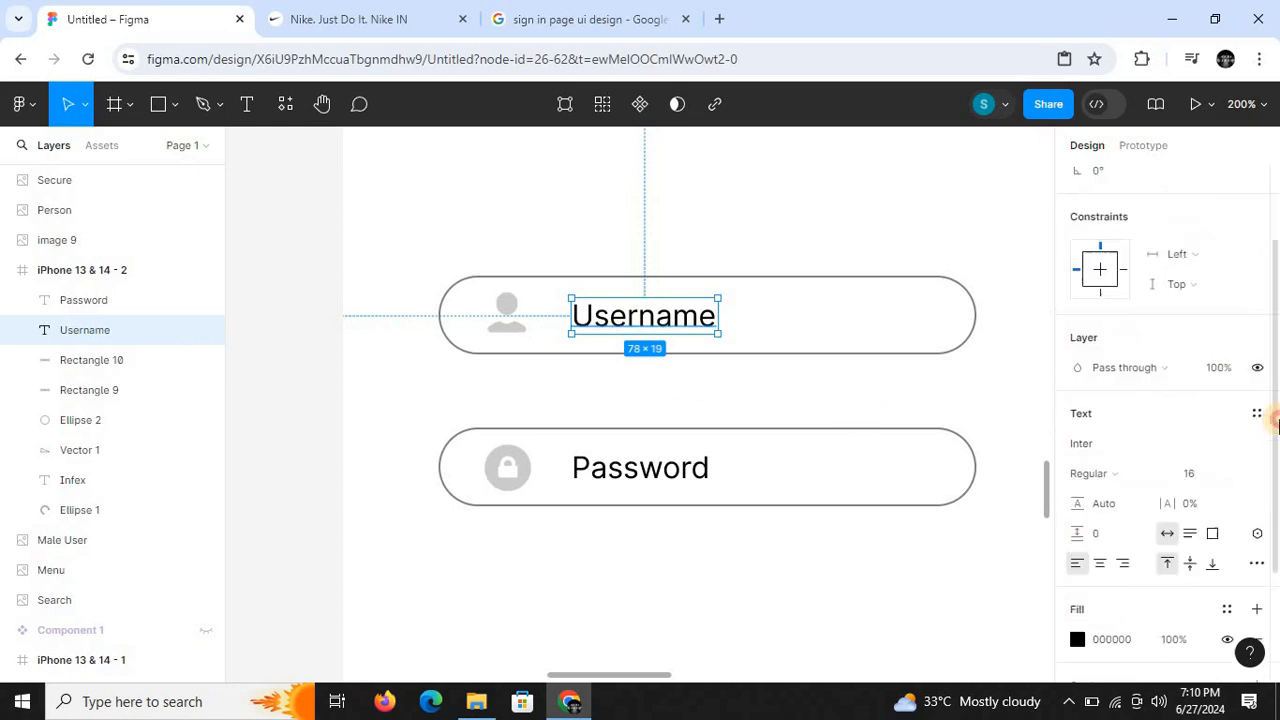
pyautogui.moveTo(1277, 424); pyautogui.dragTo(1277, 514)
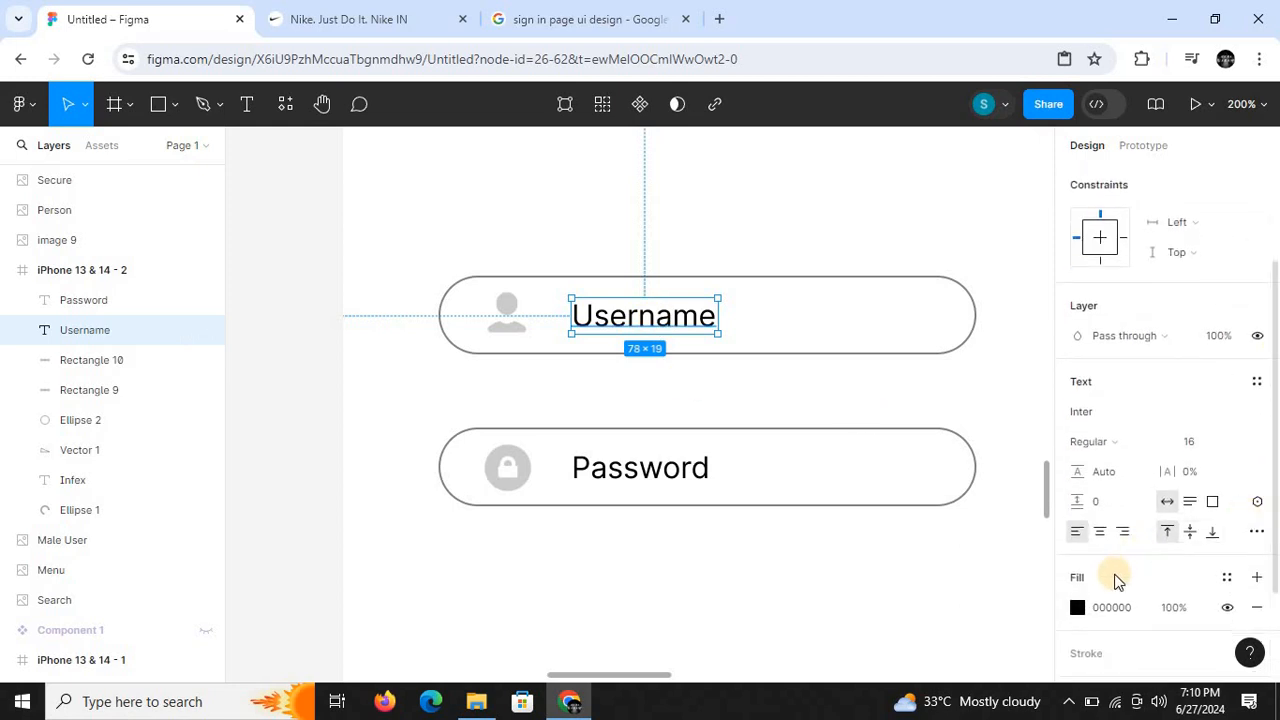
pyautogui.click(1078, 608)
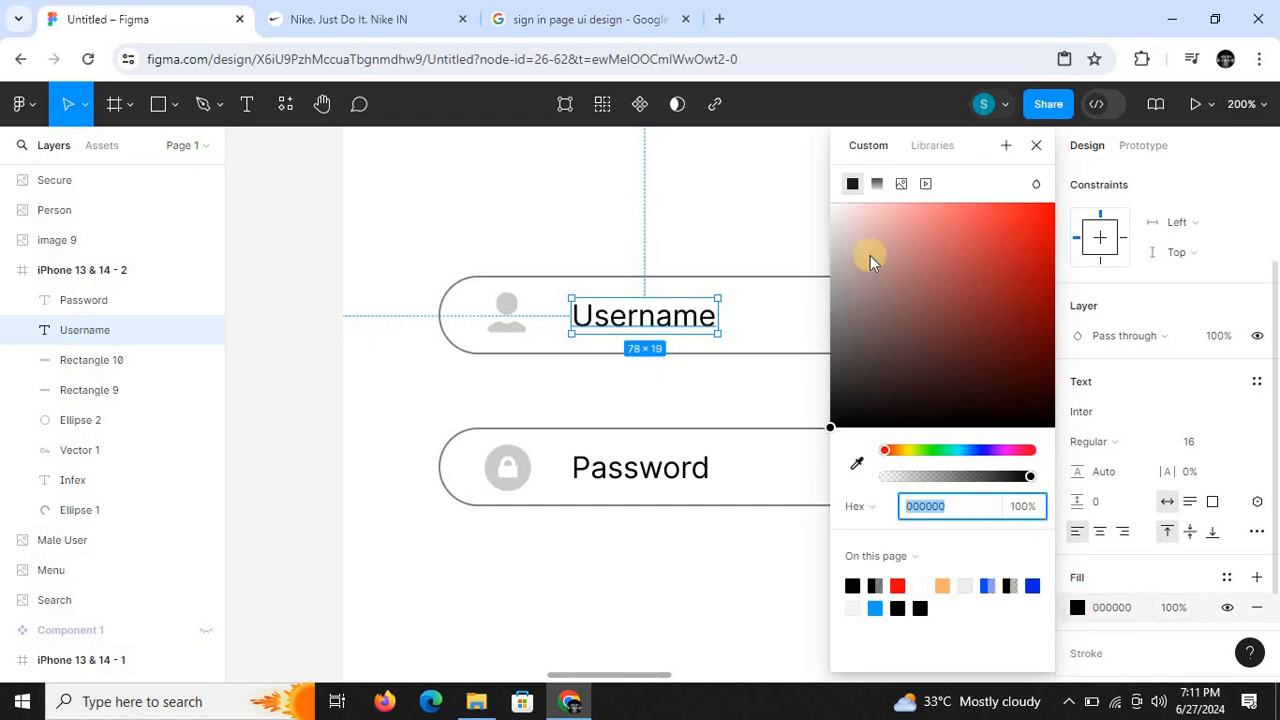
pyautogui.click(1018, 510)
pyautogui.write('50')
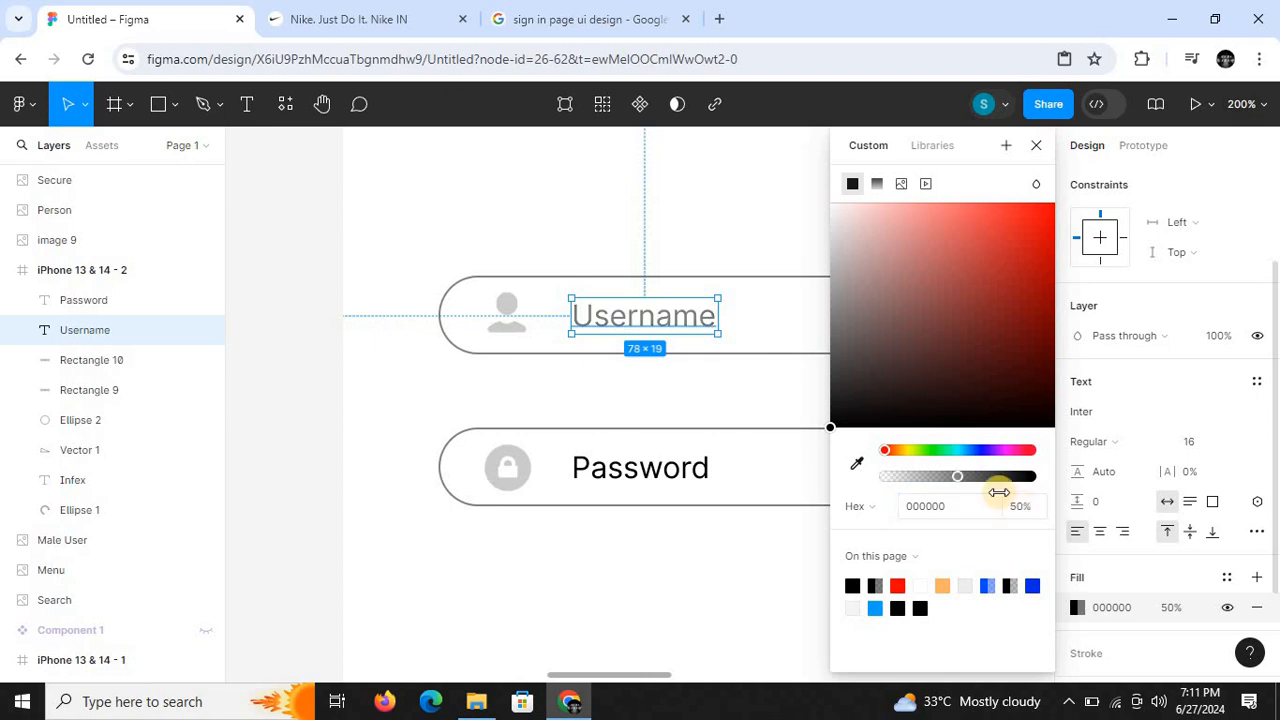
pyautogui.press('Return')
# - Set the Password text's fill opacity to 50% and deselect the label
pyautogui.click(677, 478)
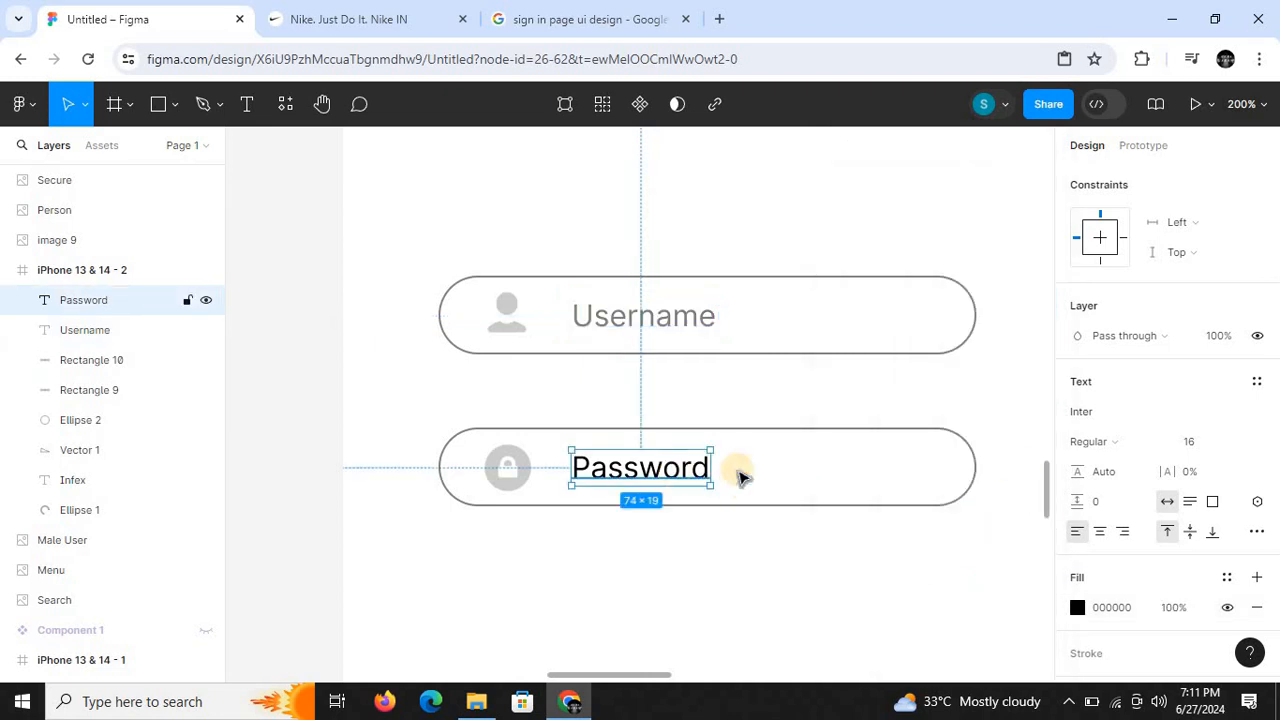
pyautogui.click(1077, 608)
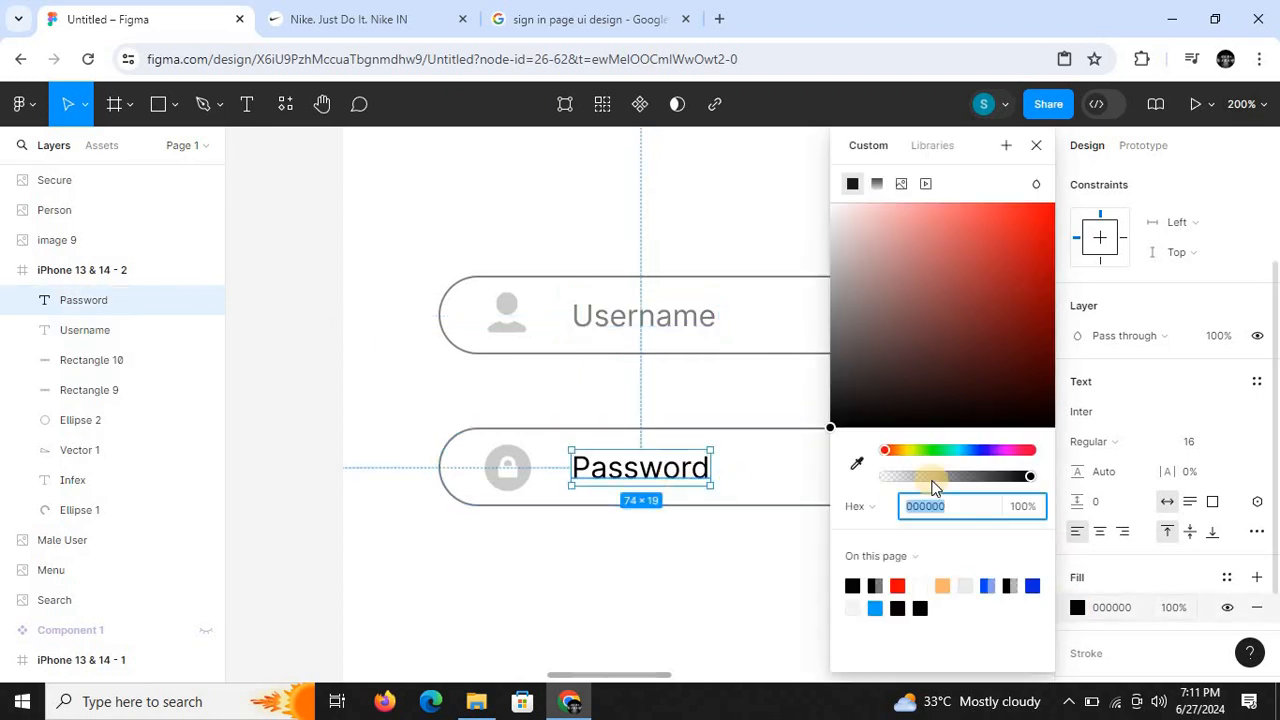
pyautogui.click(1018, 510)
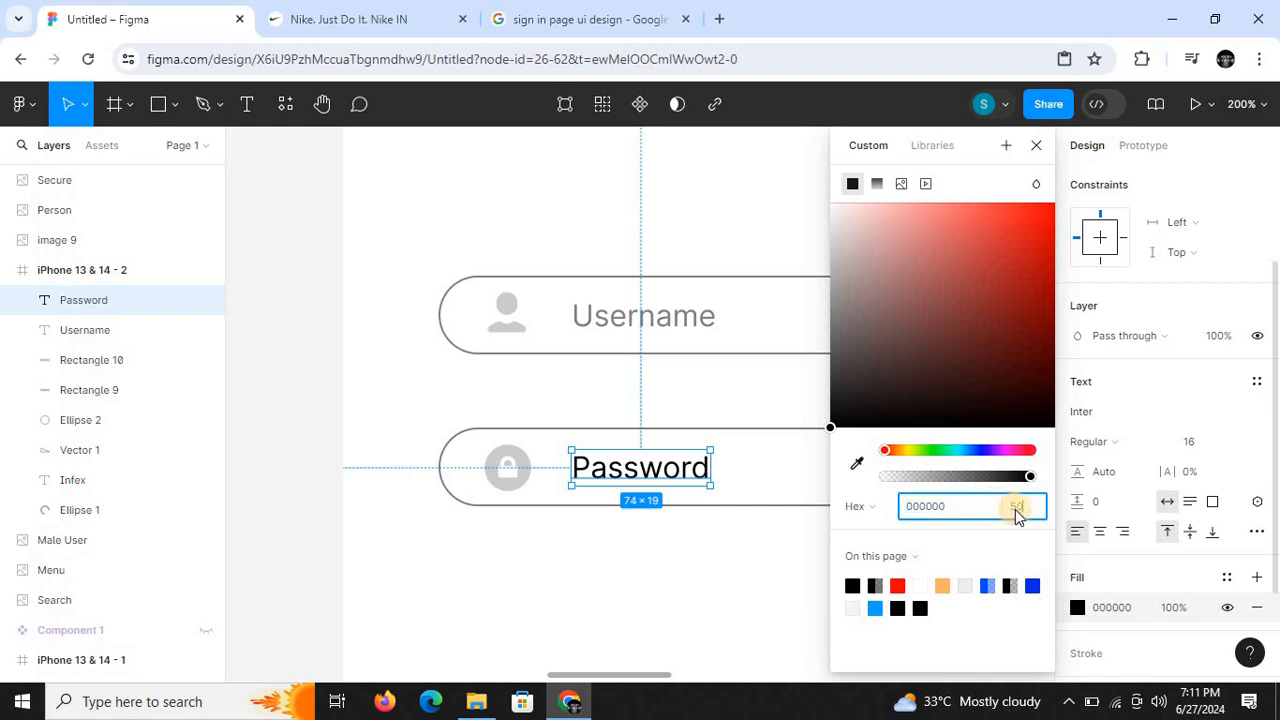
pyautogui.write('50')
pyautogui.press('Return')
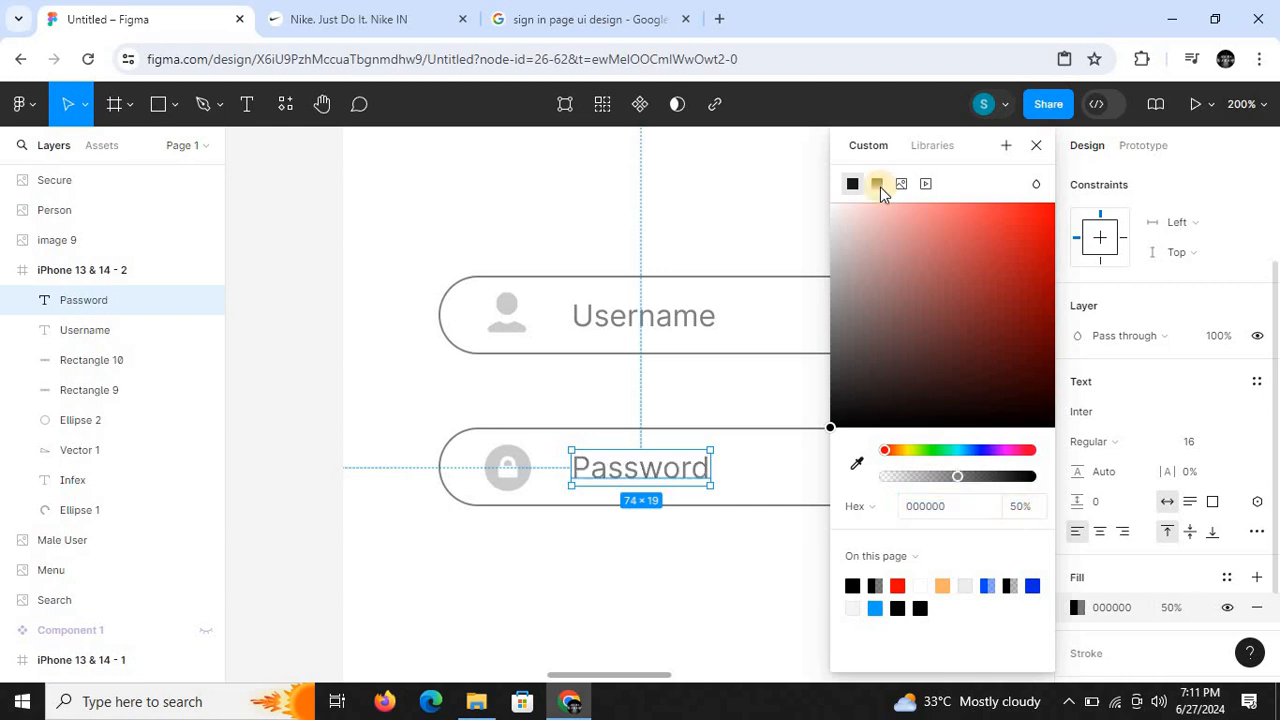
pyautogui.click(1034, 146)
pyautogui.click(792, 192)
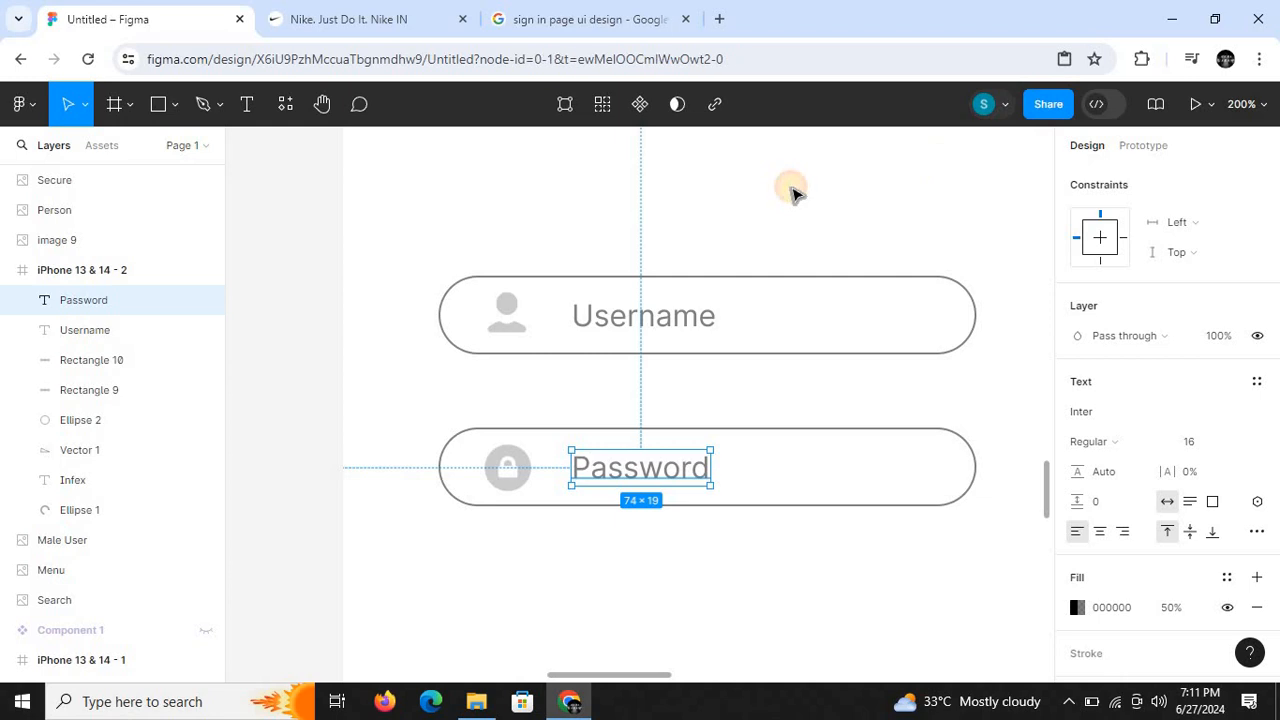
# - Duplicate the rounded Password bar and place the copy directly below it at X 51, Y 469
pyautogui.hotkey('ctrl', '-')
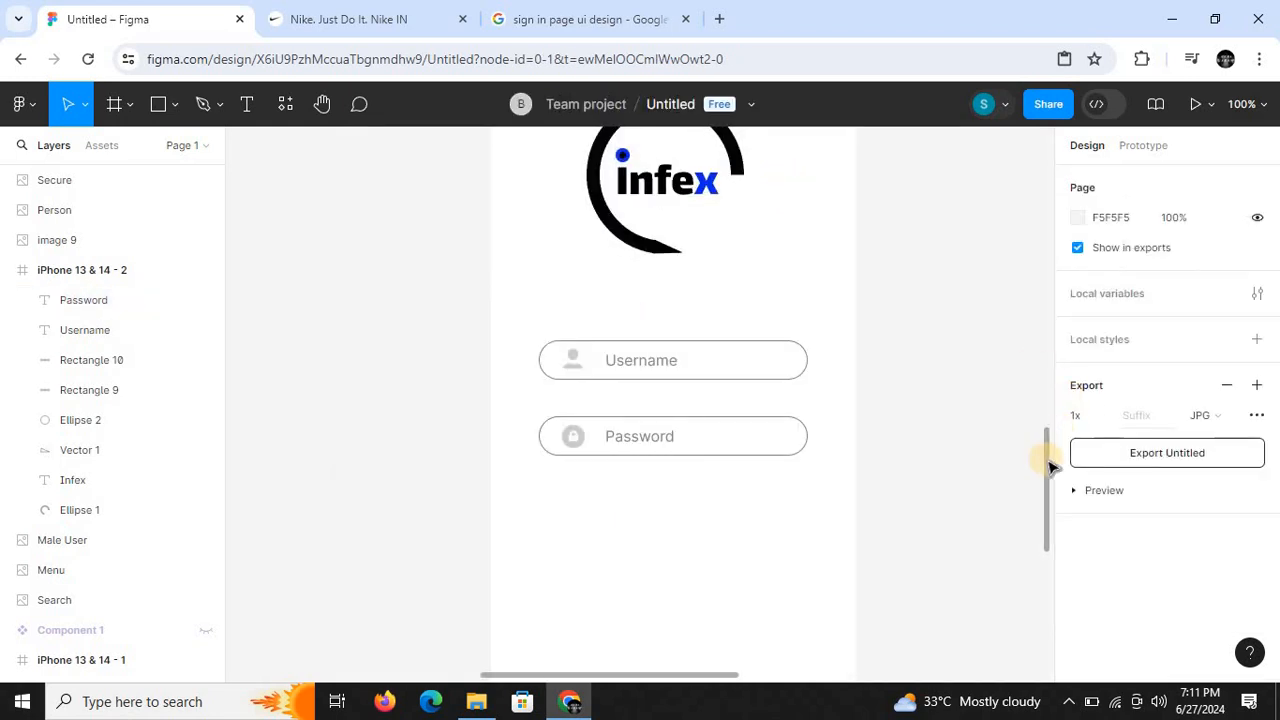
pyautogui.scroll(1, 1049, 460)
pyautogui.hotkey('ctrl', '-')
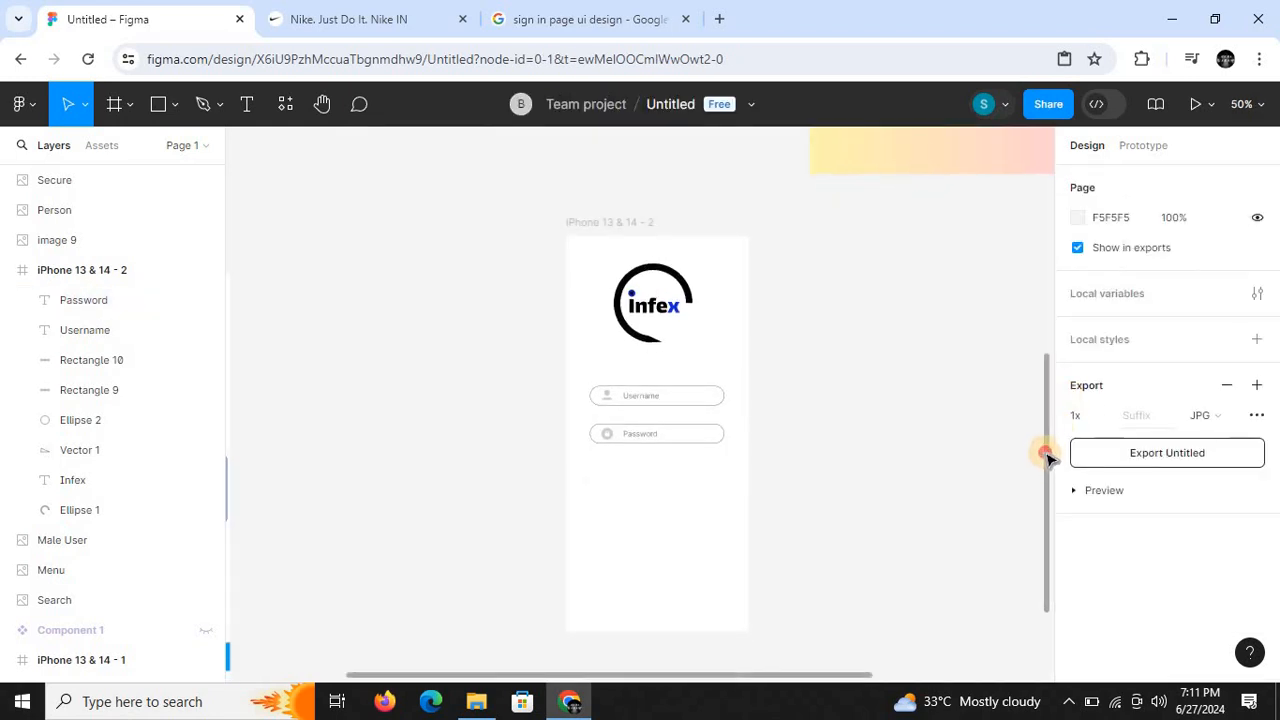
pyautogui.moveTo(1049, 445); pyautogui.dragTo(1058, 405)
pyautogui.moveTo(1068, 347); pyautogui.dragTo(1046, 494)
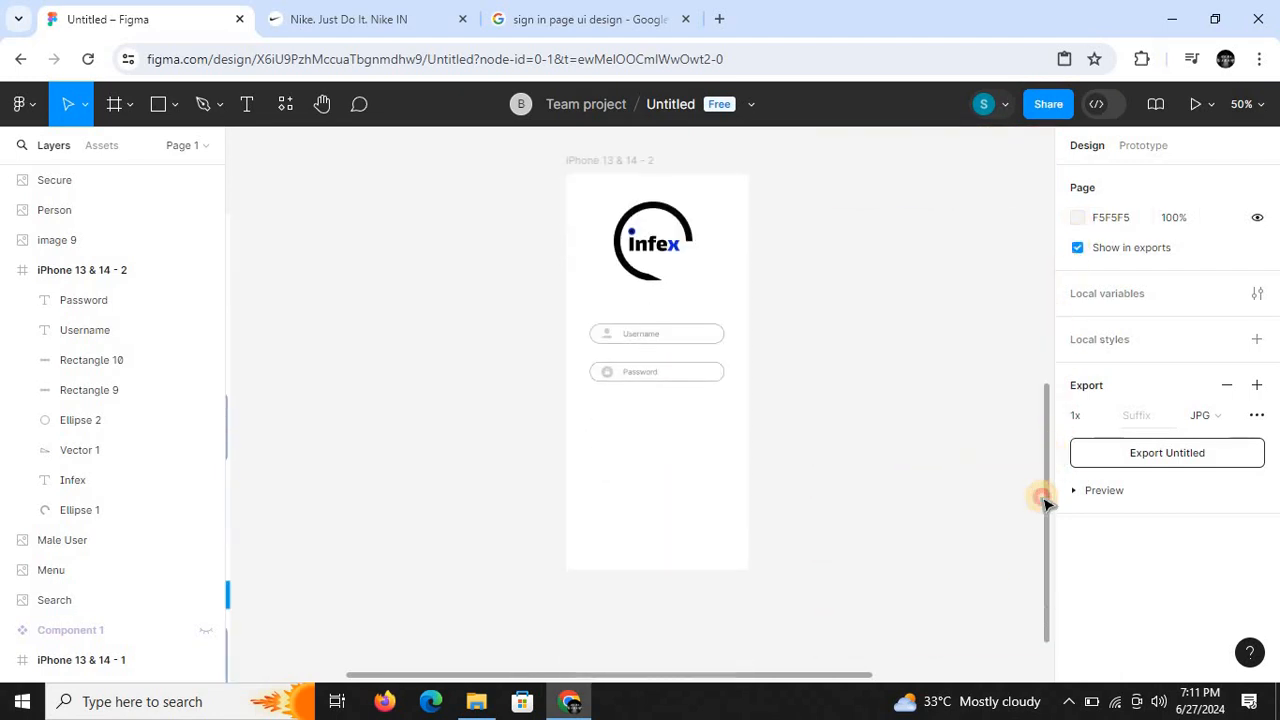
pyautogui.hotkey('ctrl', '+')
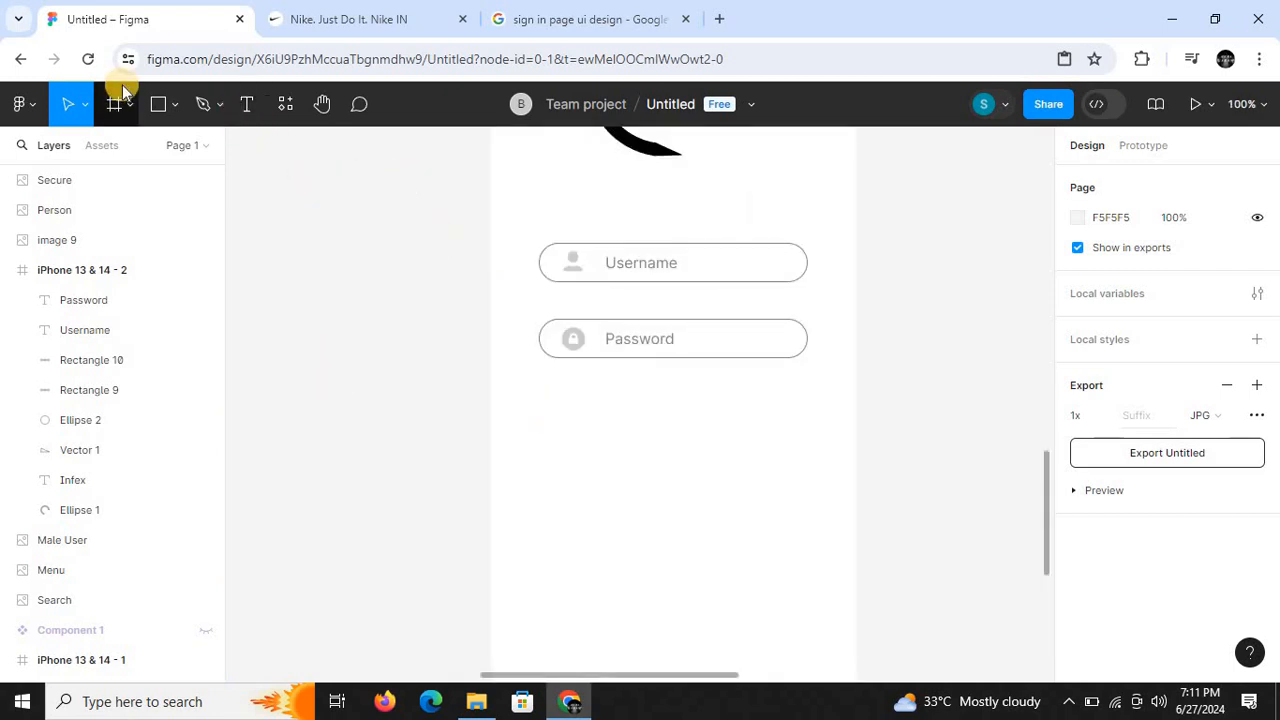
pyautogui.click(741, 358)
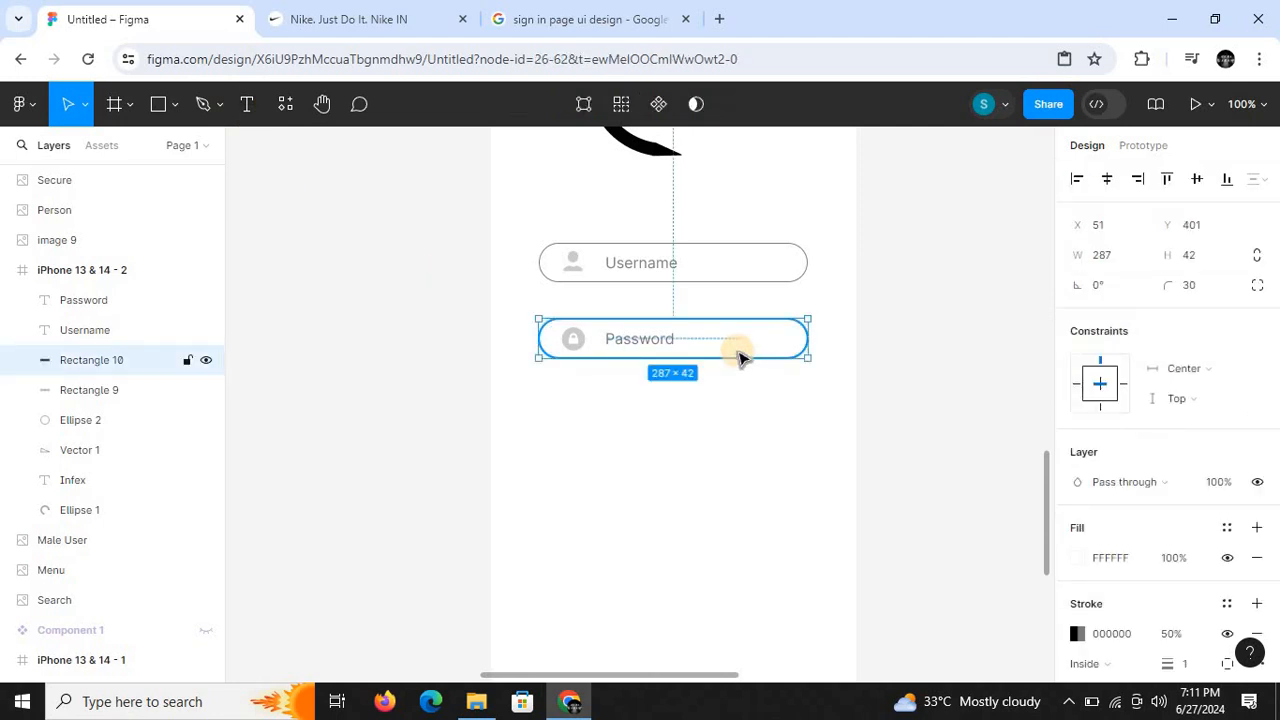
pyautogui.moveTo(737, 357); pyautogui.dragTo(734, 413)
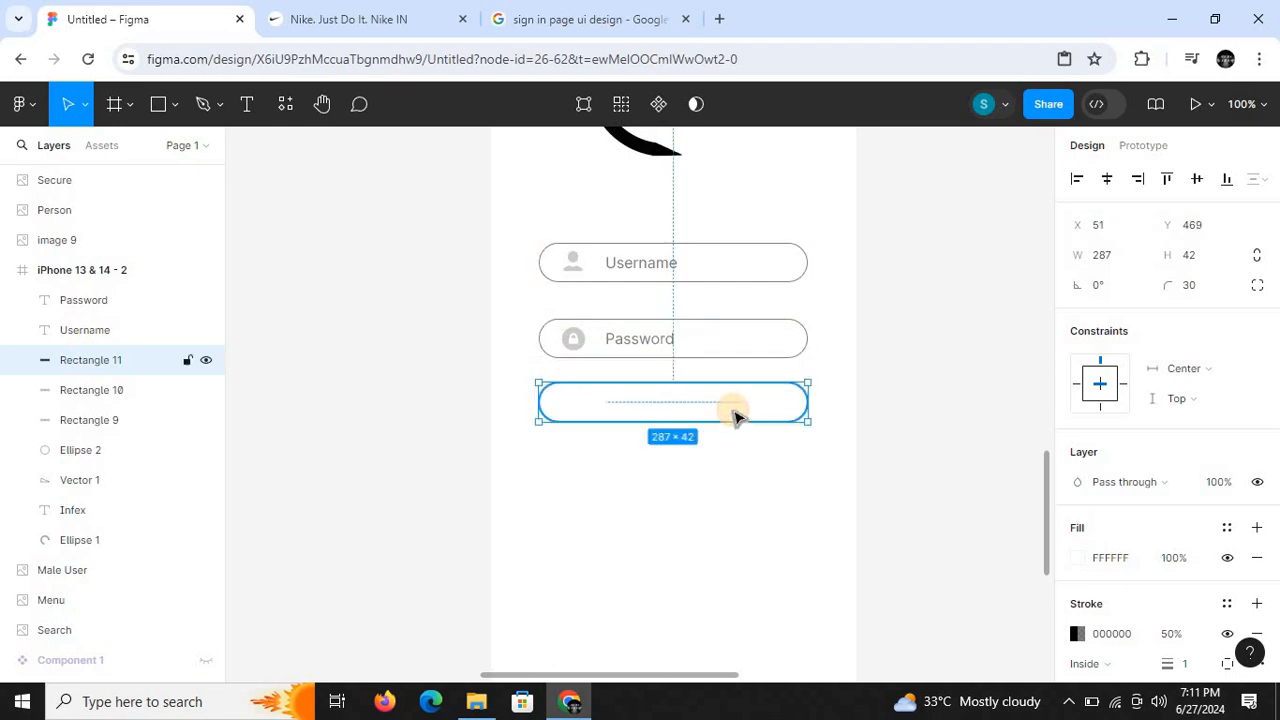
# - Fill the new lowest bar with near-black 0B0B0B at 82% opacity
pyautogui.click(1078, 562)
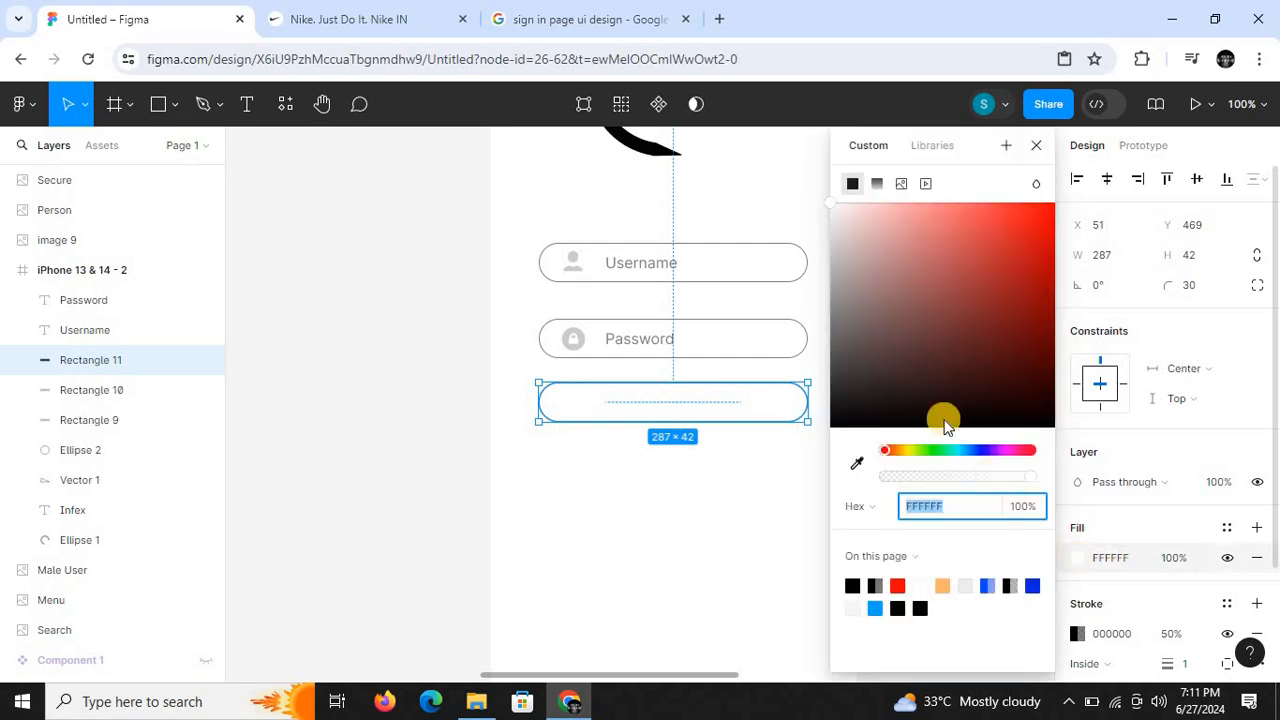
pyautogui.click(831, 420)
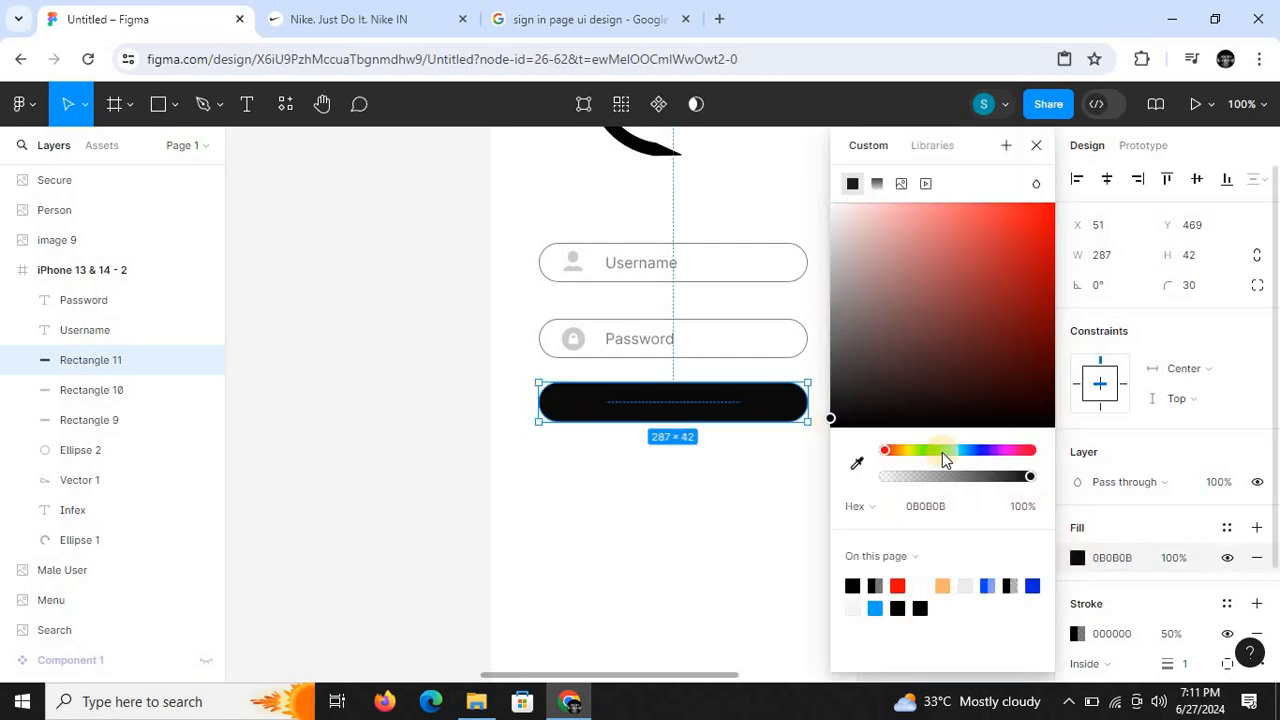
pyautogui.moveTo(1027, 478); pyautogui.dragTo(1004, 477)
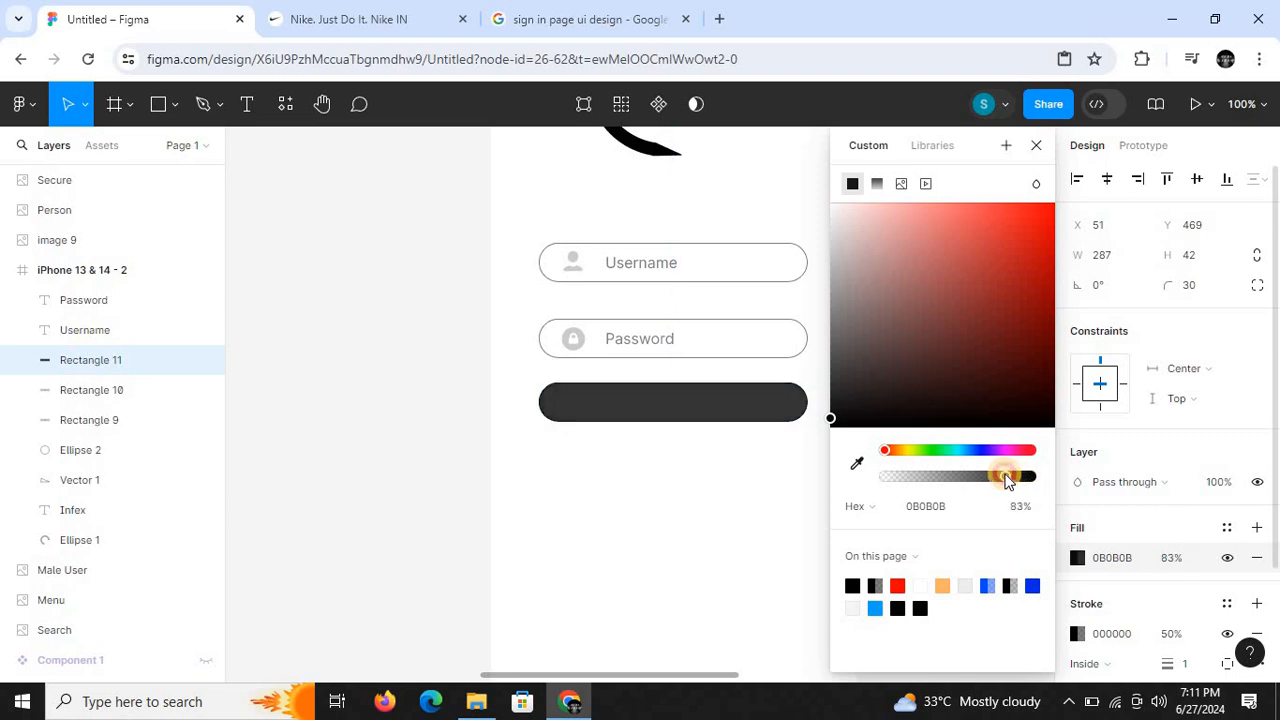
pyautogui.click(1036, 146)
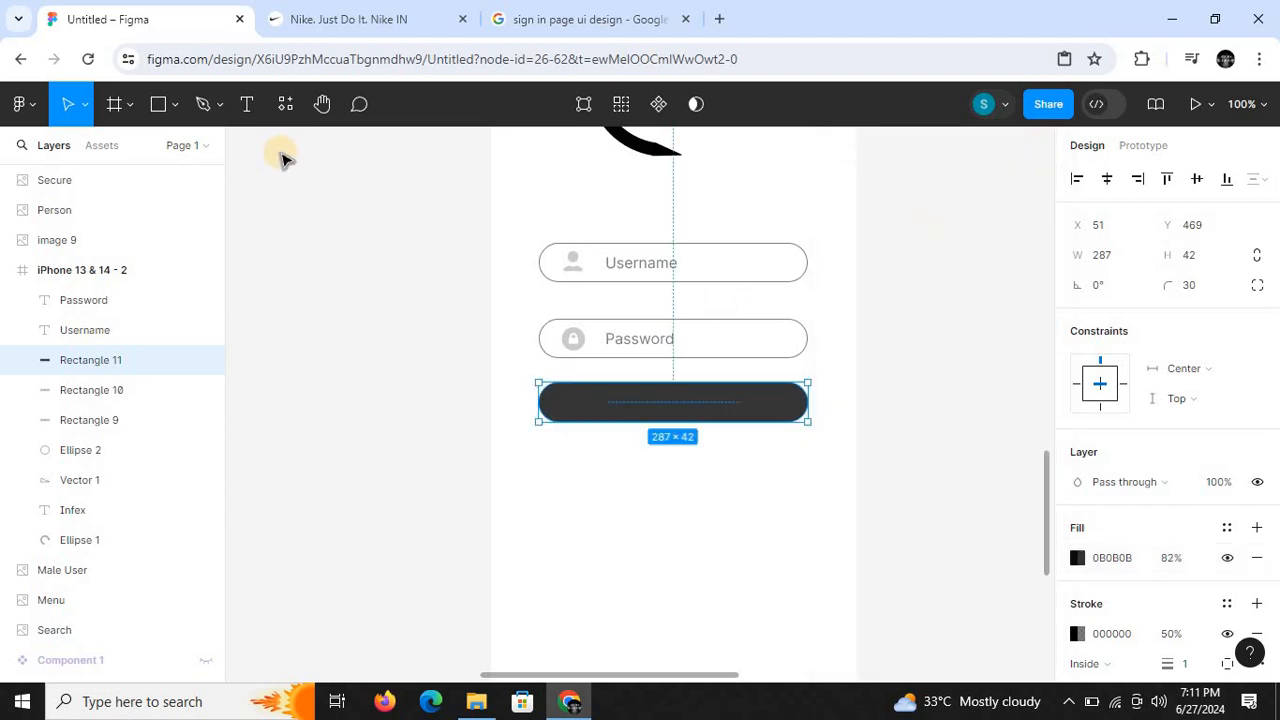
# - Copy the Password label onto the dark bar and change the copy's wording to "Login"
pyautogui.click(645, 350)
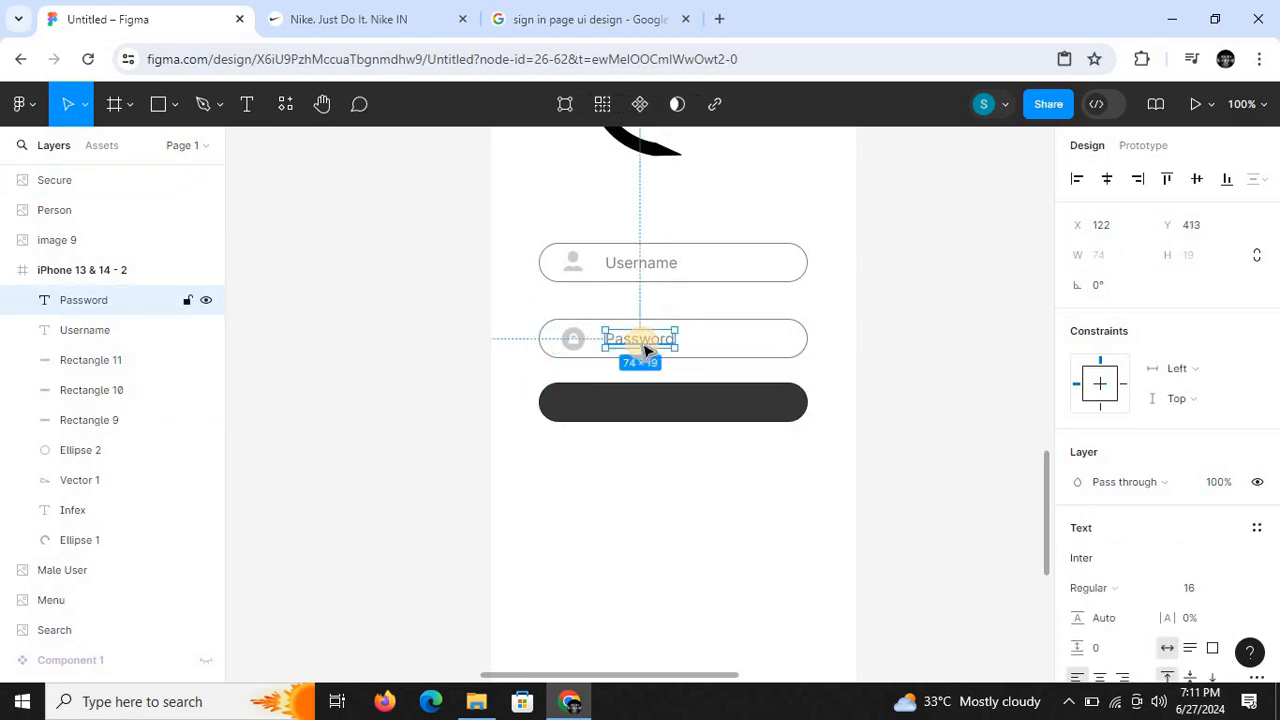
pyautogui.moveTo(645, 350); pyautogui.dragTo(673, 411)
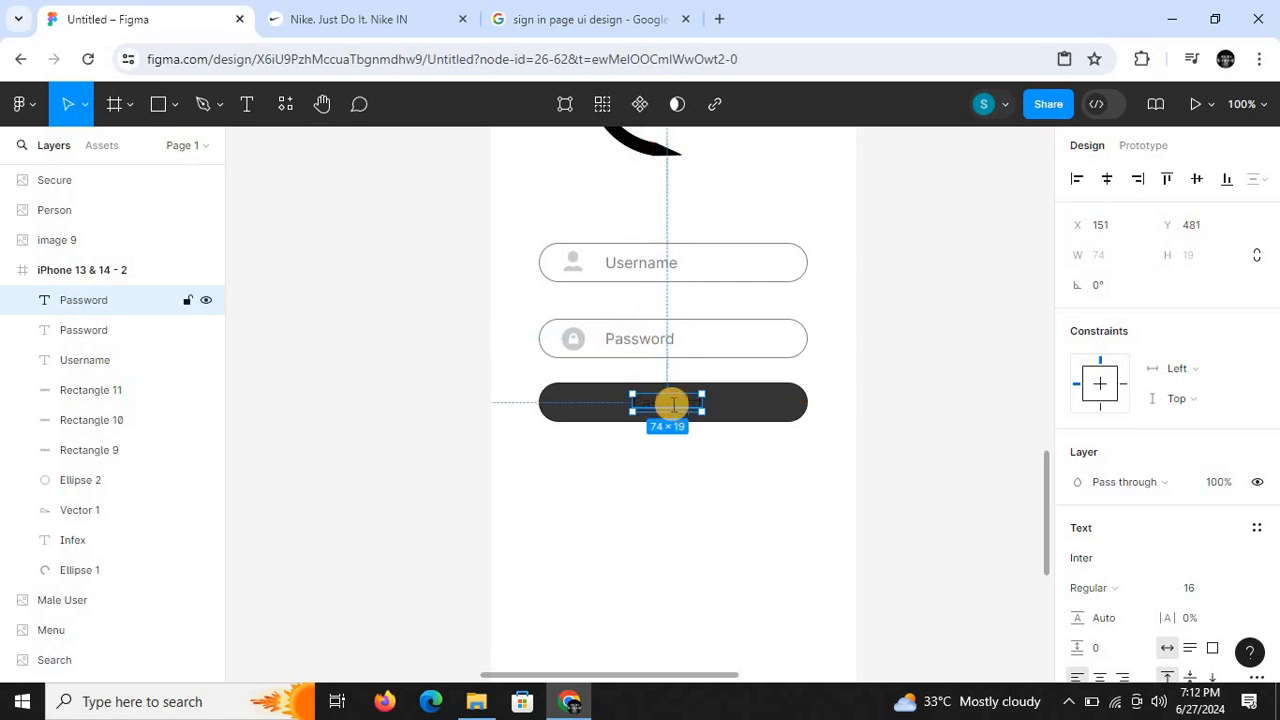
pyautogui.doubleClick(673, 404)
pyautogui.press('BackSpace')
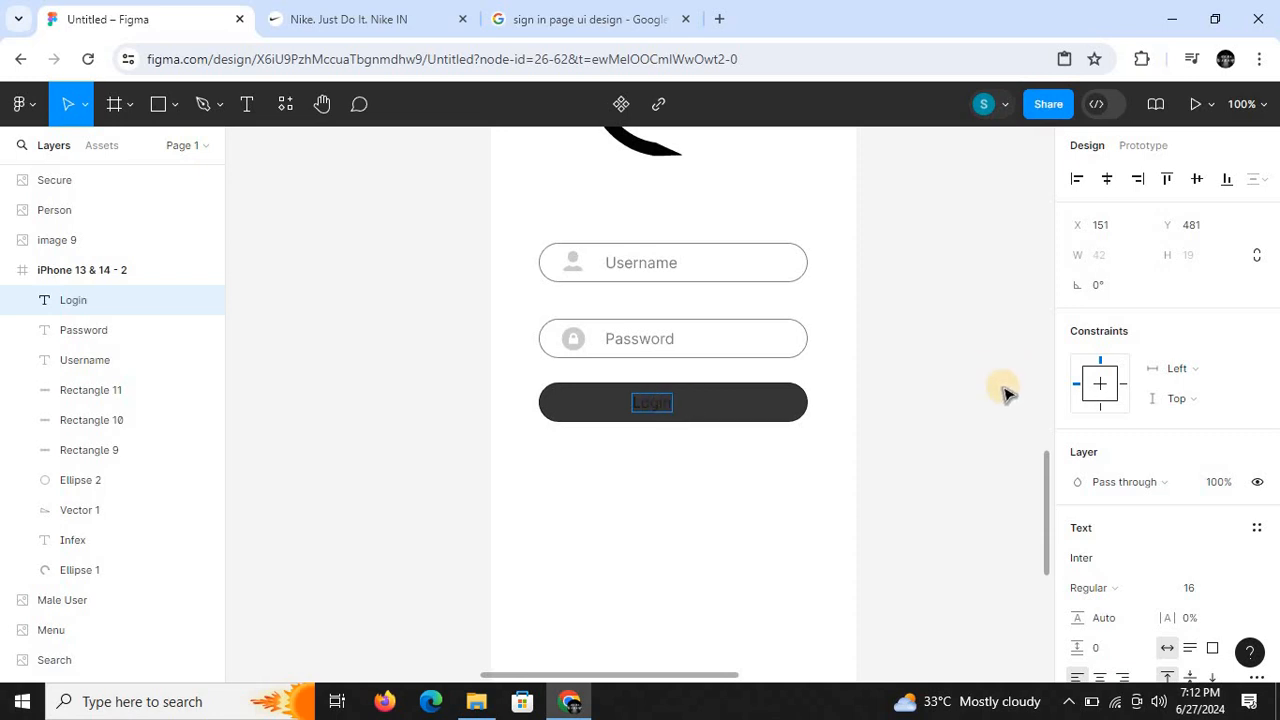
pyautogui.press('Escape')
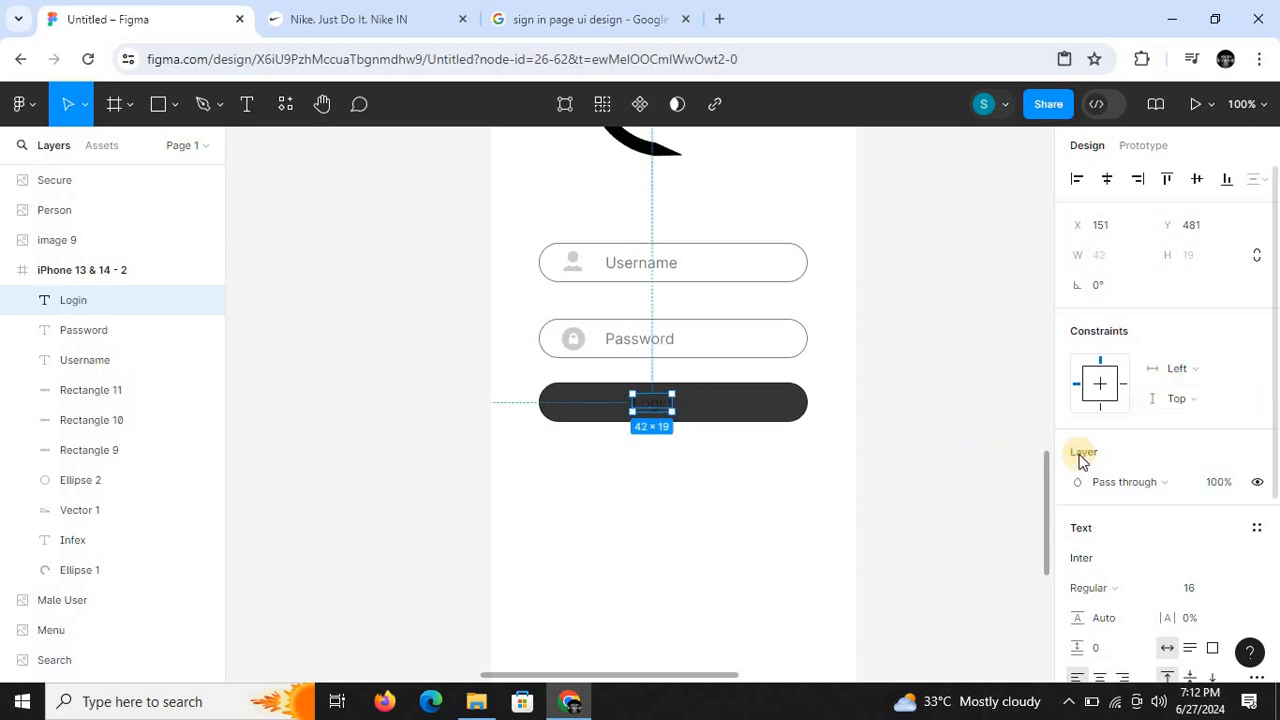
# - Check the reference sign-in design and centre the Login text horizontally in the frame
pyautogui.moveTo(1049, 480); pyautogui.dragTo(1048, 395)
pyautogui.moveTo(1073, 237); pyautogui.dragTo(1069, 252)
pyautogui.hotkey('ctrl', '-')
pyautogui.moveTo(1017, 440); pyautogui.dragTo(1038, 485)
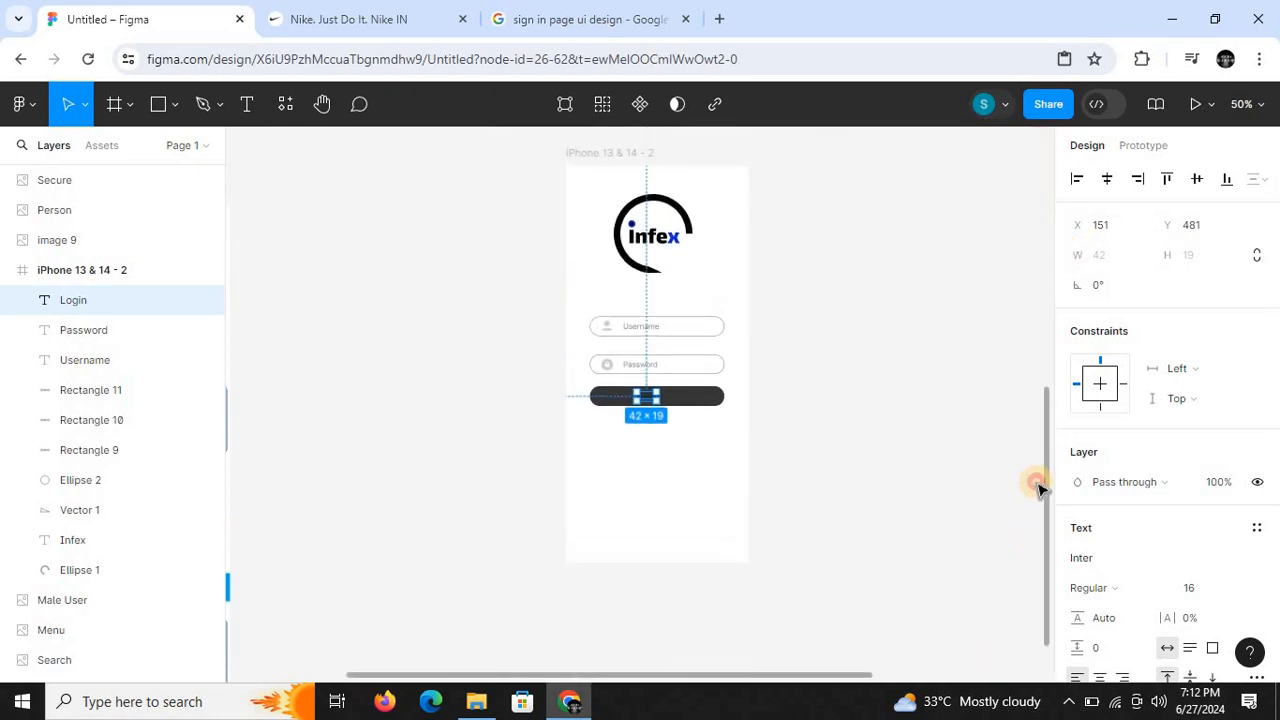
pyautogui.hotkey('ctrl', '+')
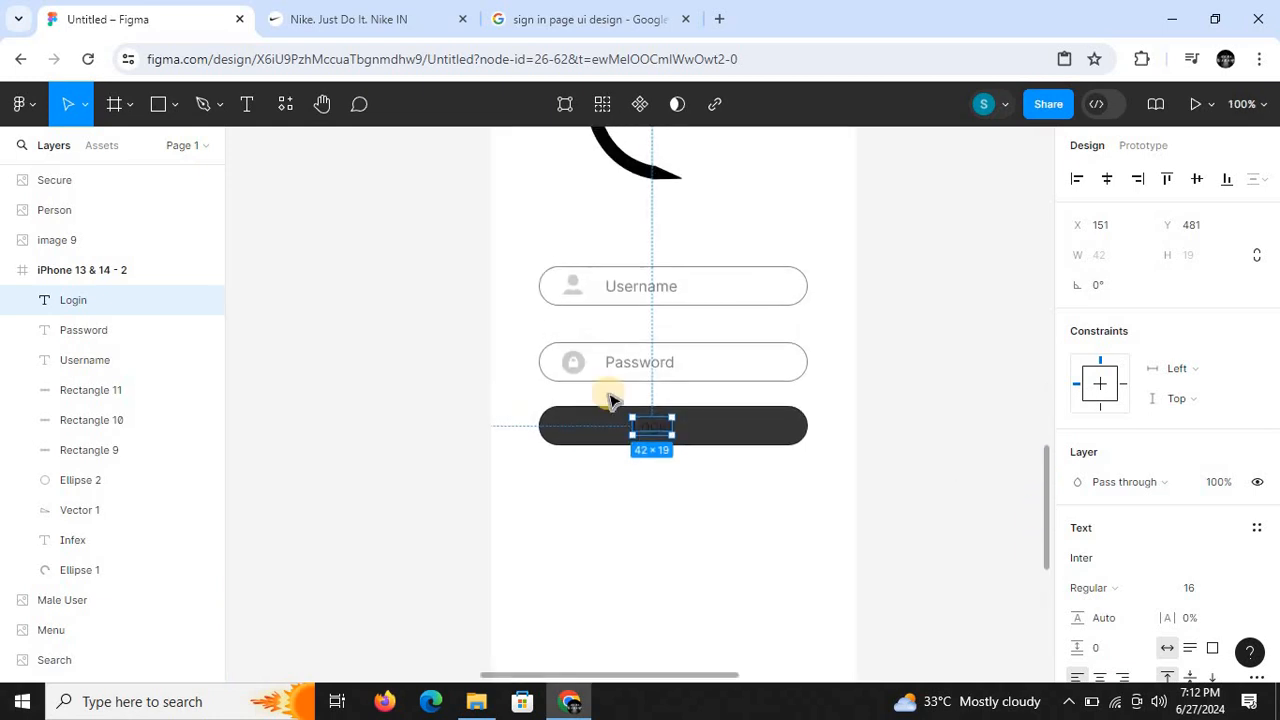
pyautogui.click(1107, 181)
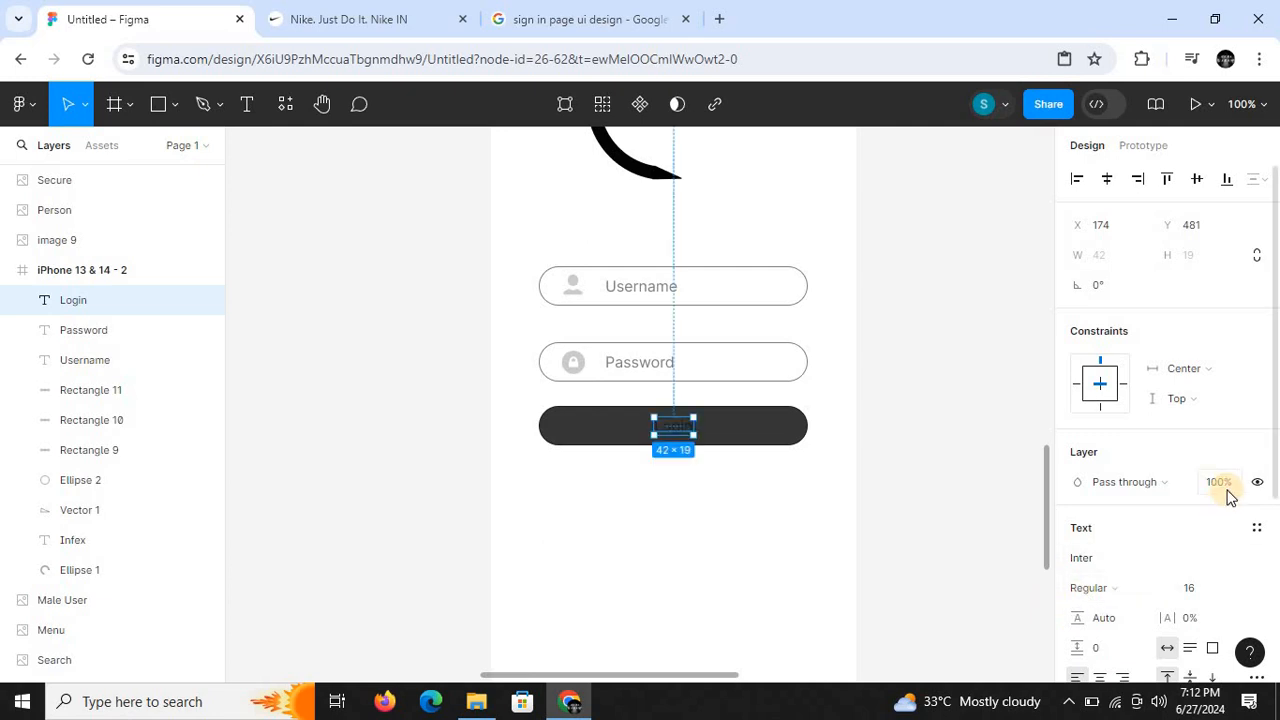
# - Change the Login text's fill to white FFFFFF at 100% opacity
pyautogui.scroll(-2, 1277, 475)
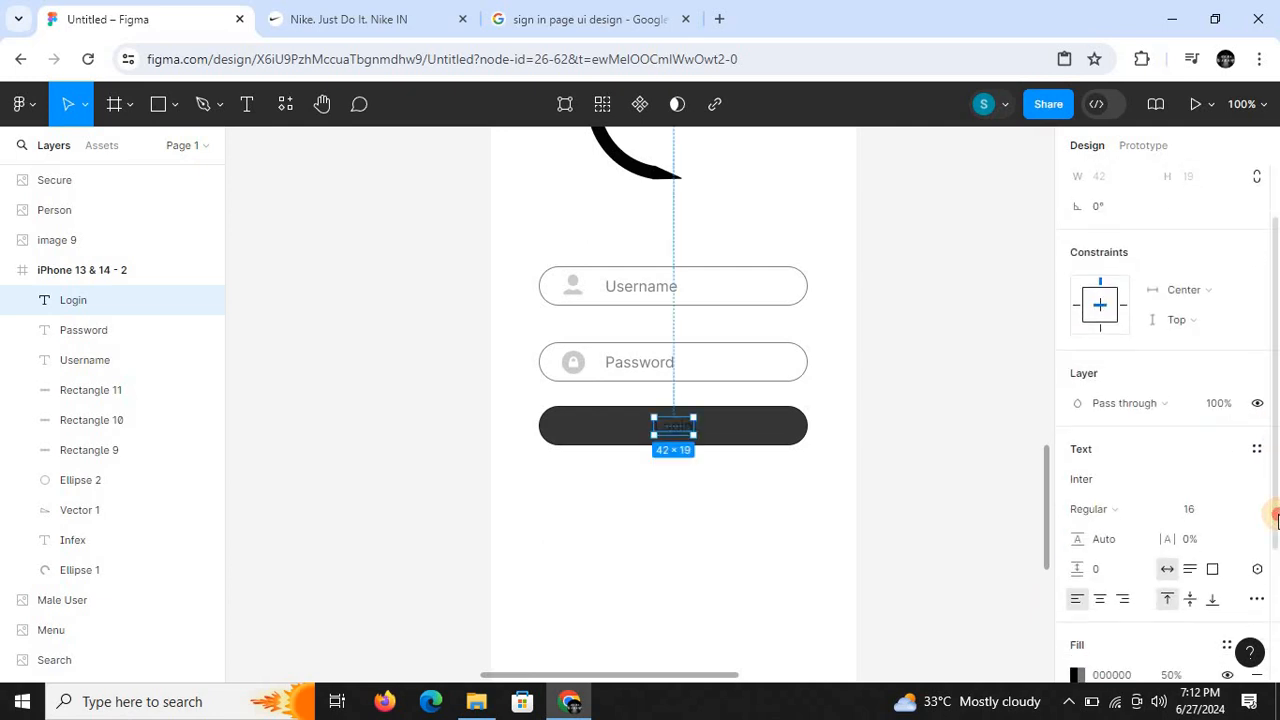
pyautogui.click(1074, 674)
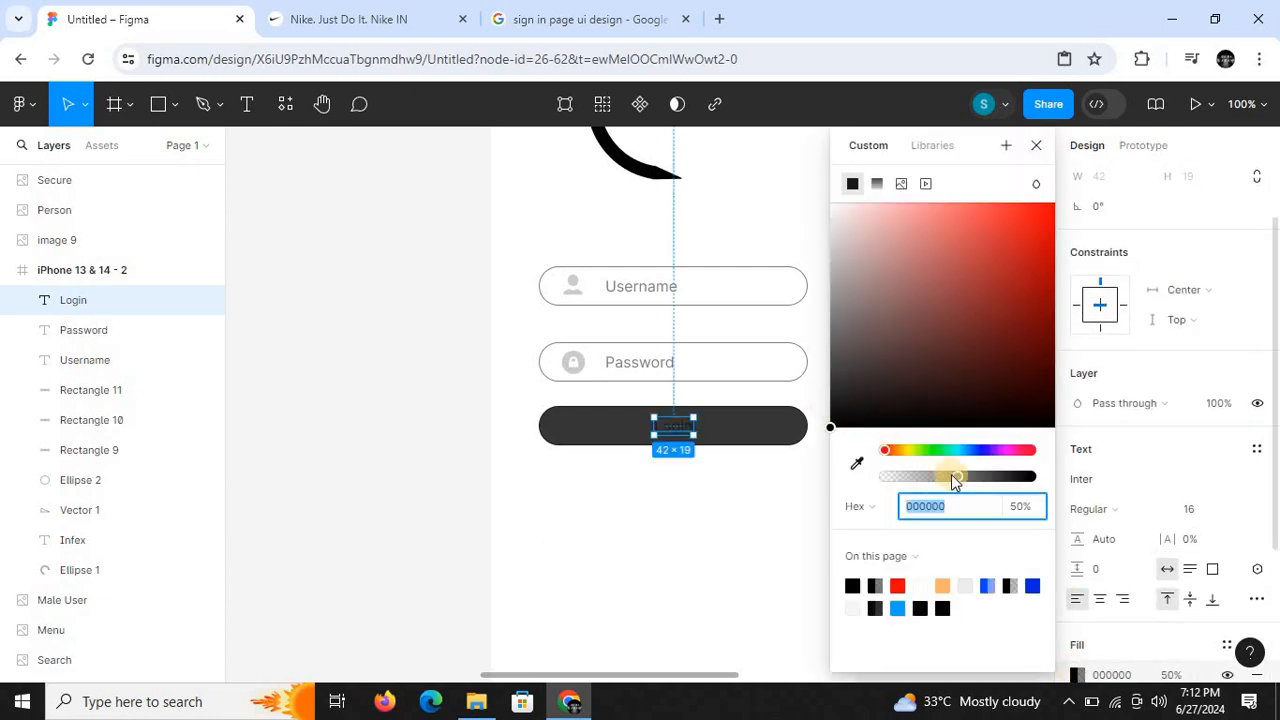
pyautogui.moveTo(955, 478); pyautogui.dragTo(1012, 478)
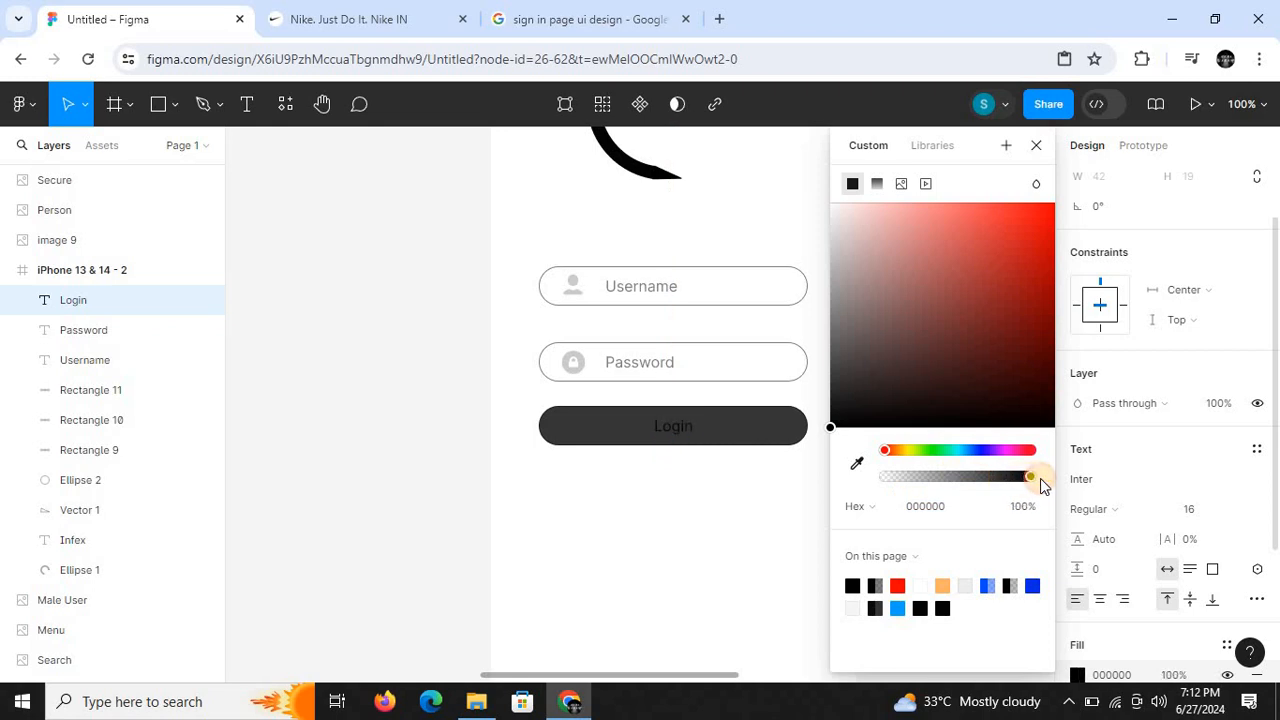
pyautogui.moveTo(840, 220); pyautogui.dragTo(816, 191)
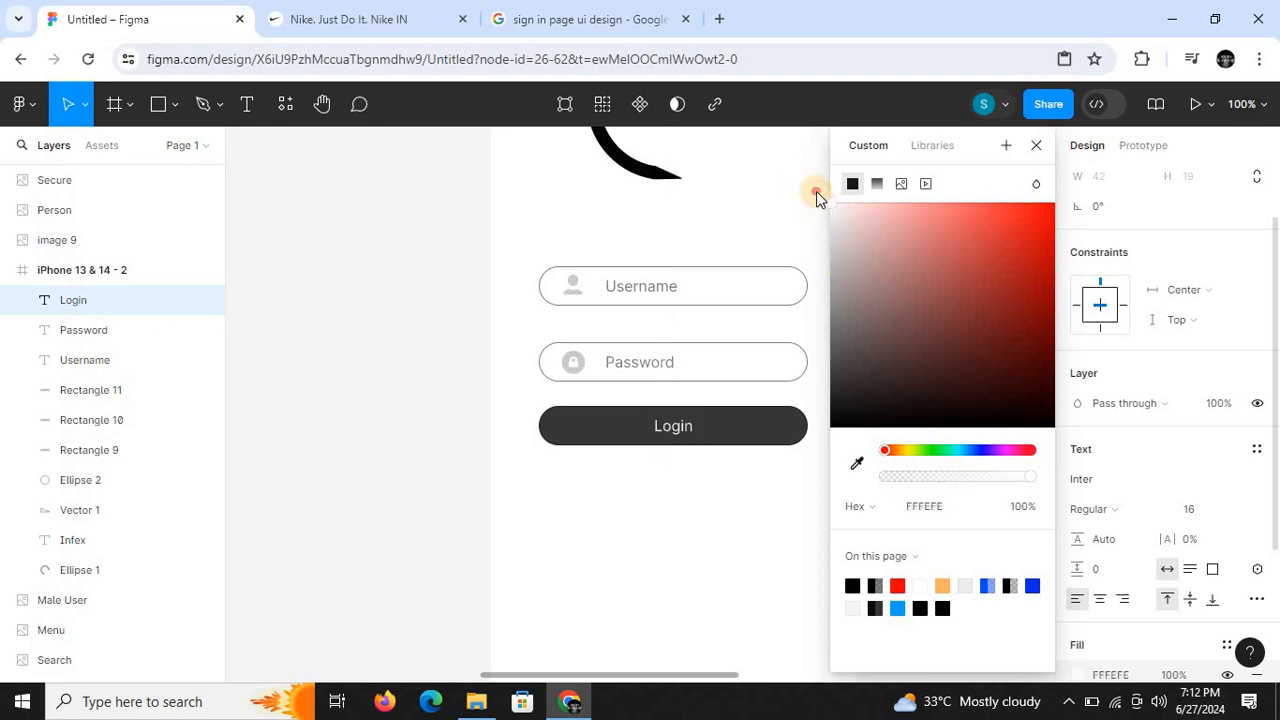
pyautogui.click(447, 535)
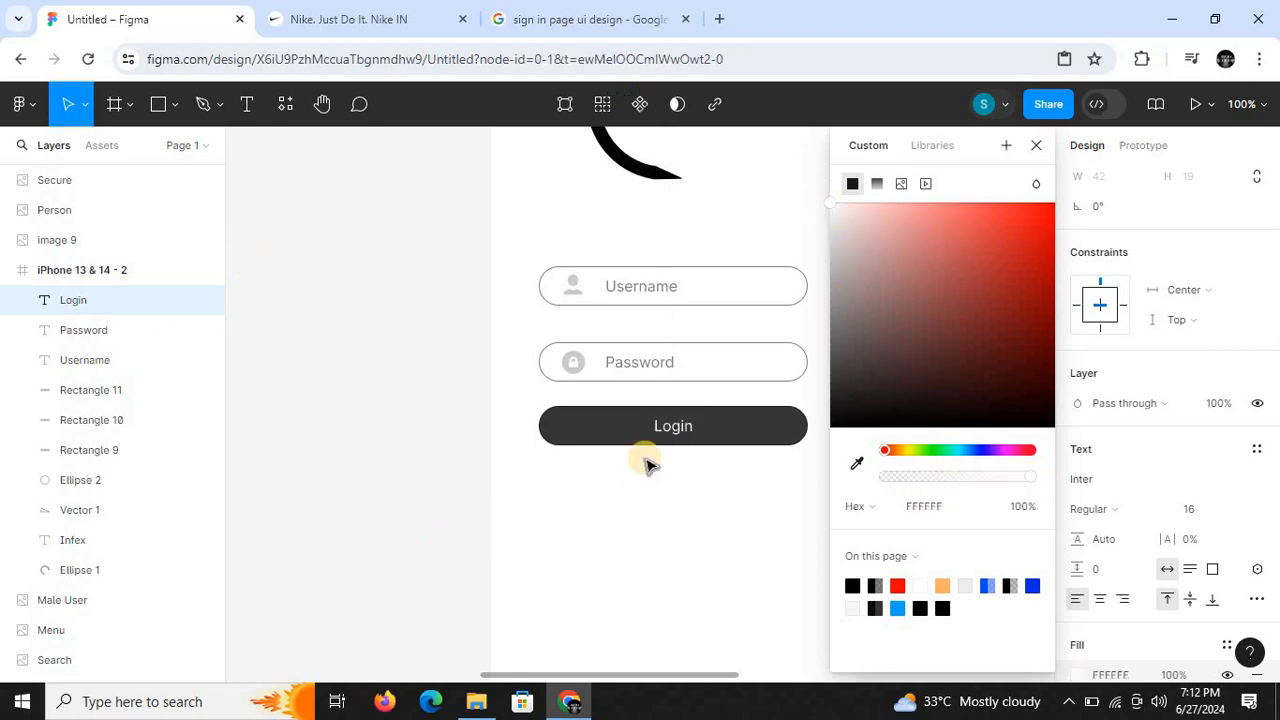
# - Set the Login text's font weight to Bold and its size to 18
pyautogui.click(670, 428)
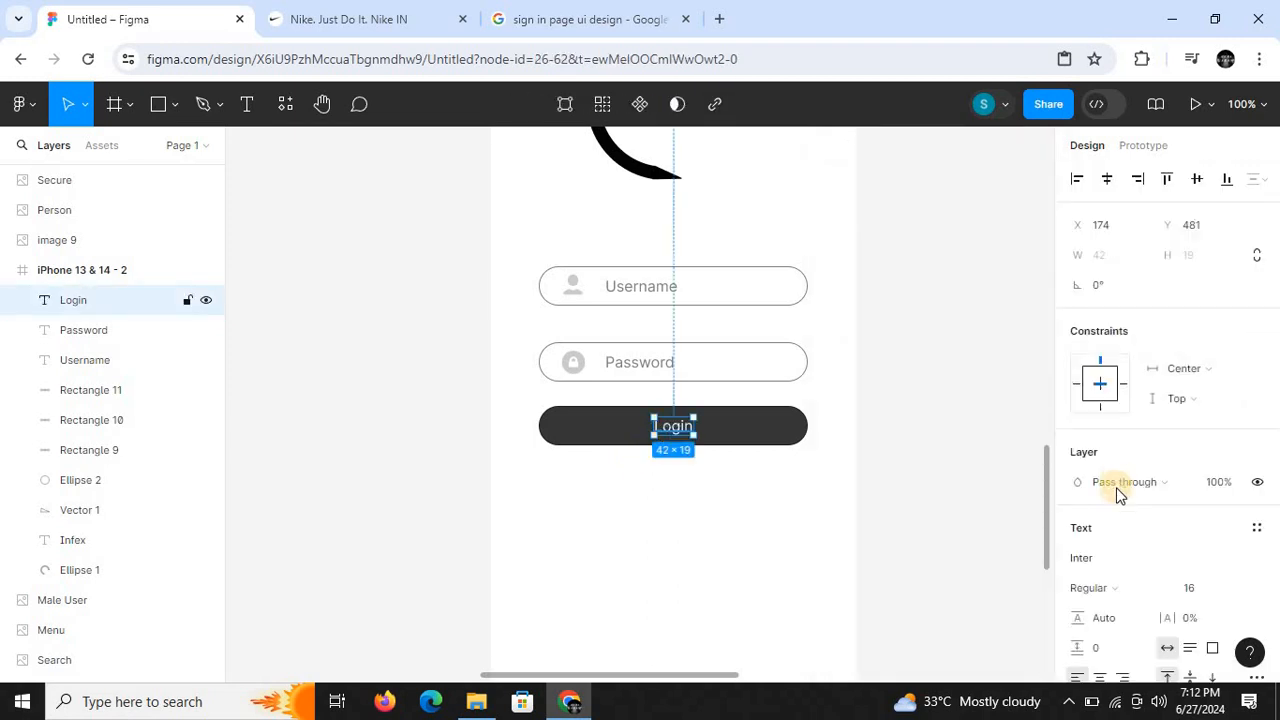
pyautogui.scroll(-2, 1270, 420)
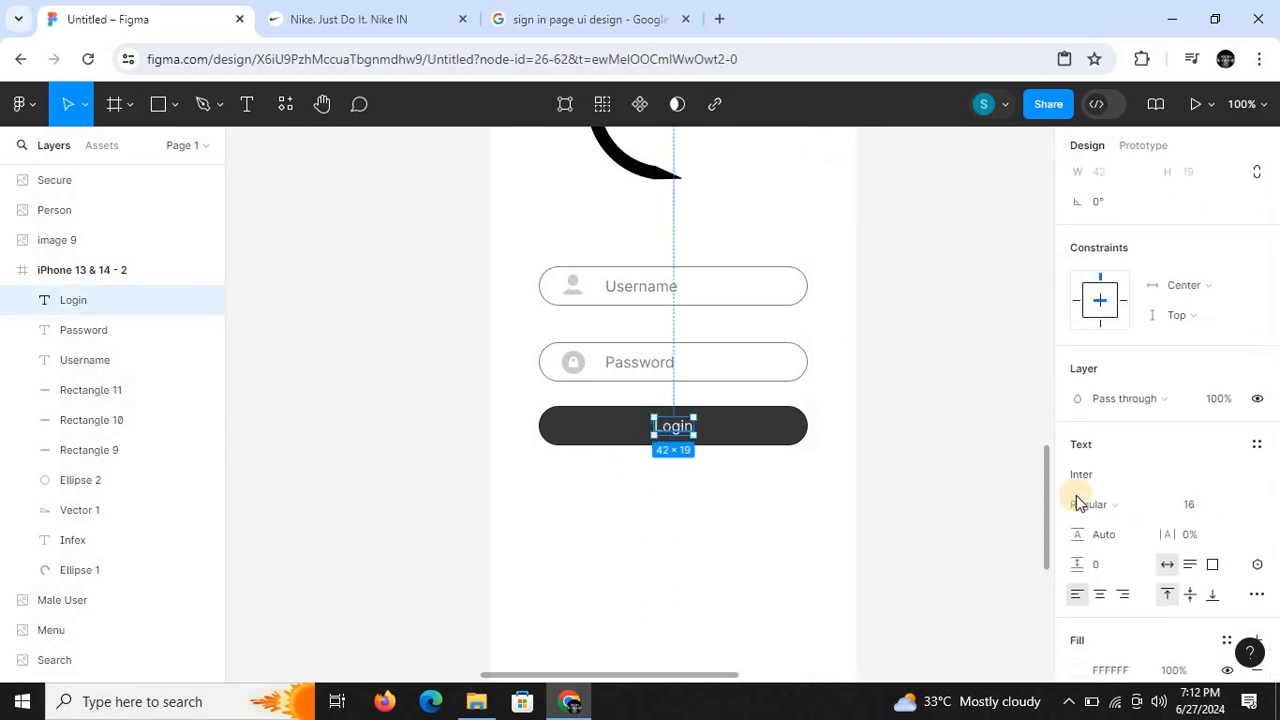
pyautogui.click(1164, 503)
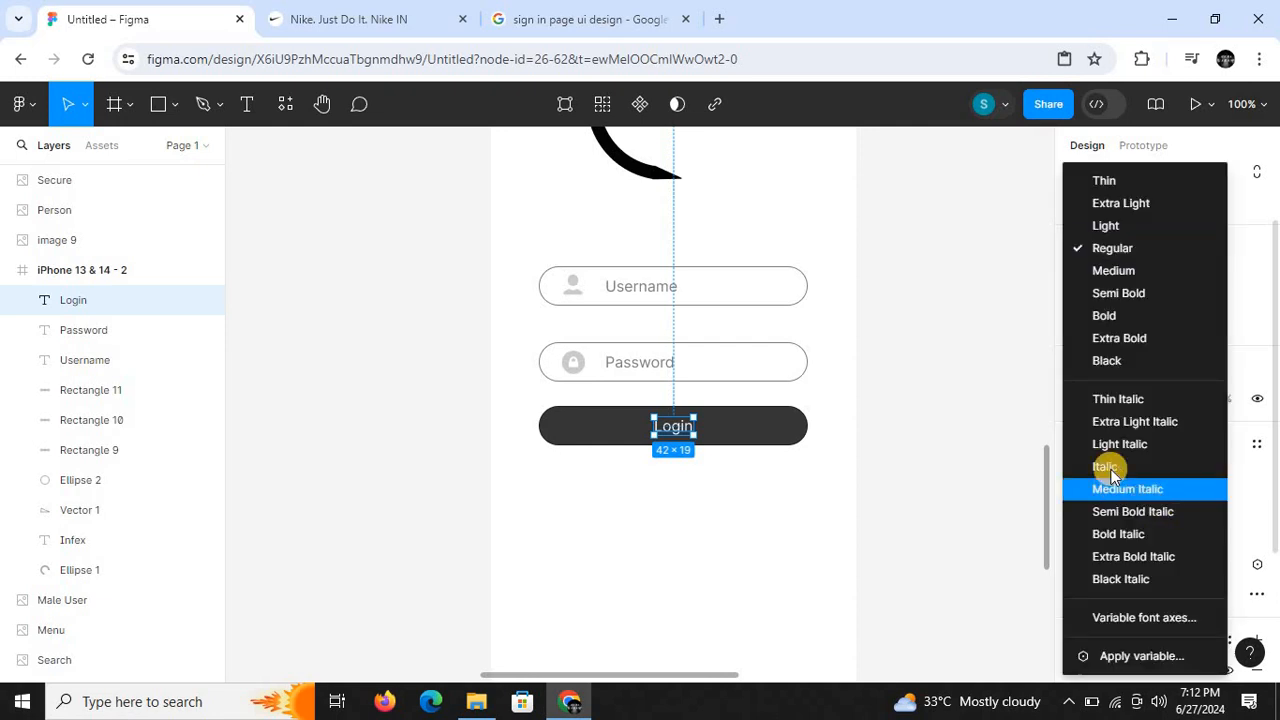
pyautogui.click(1113, 320)
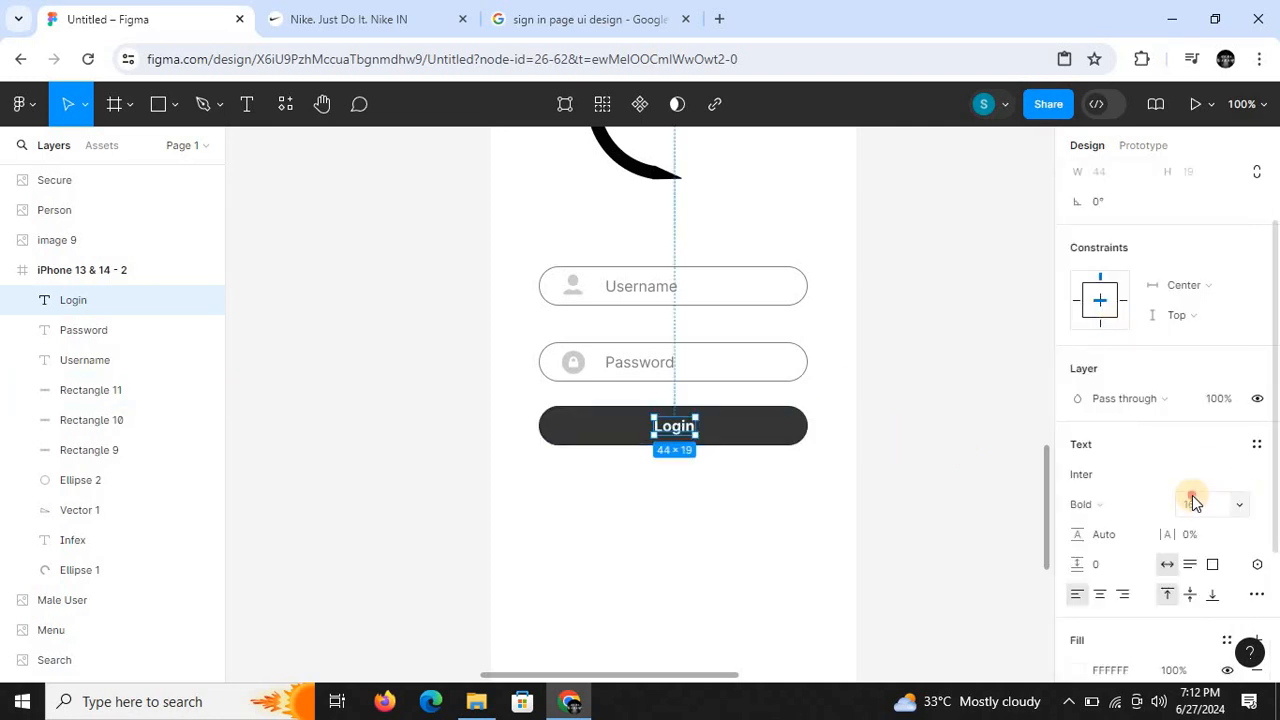
pyautogui.click(1204, 508)
pyautogui.press('Return')
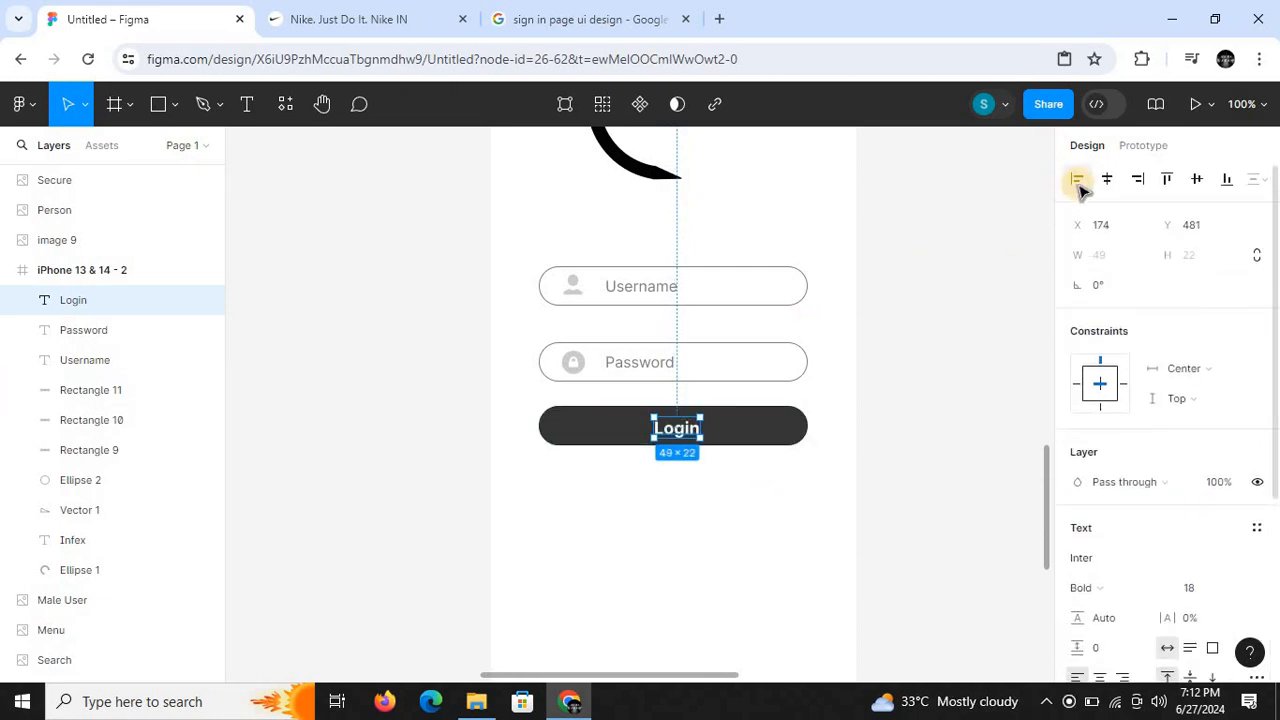
# - Raise the enlarged Login text slightly to Y 479, realign it to the frame's horizontal centre and deselect it
pyautogui.click(1107, 179)
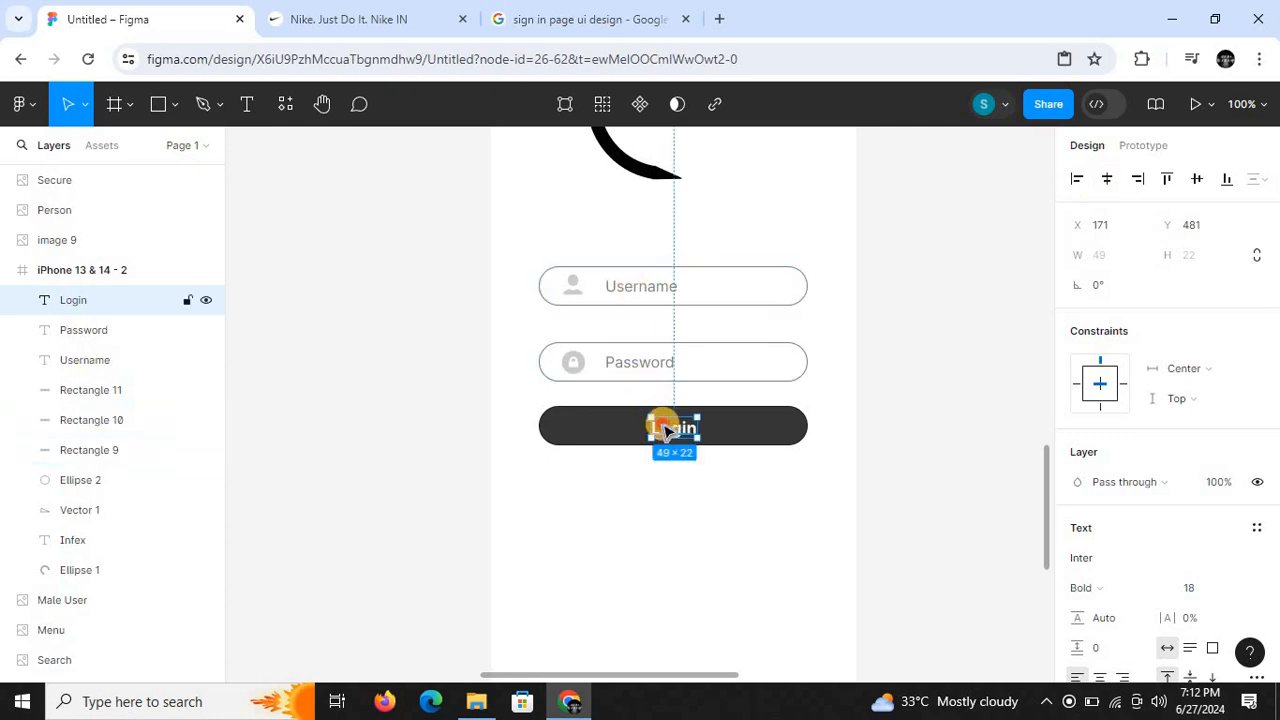
pyautogui.moveTo(665, 428); pyautogui.dragTo(666, 424)
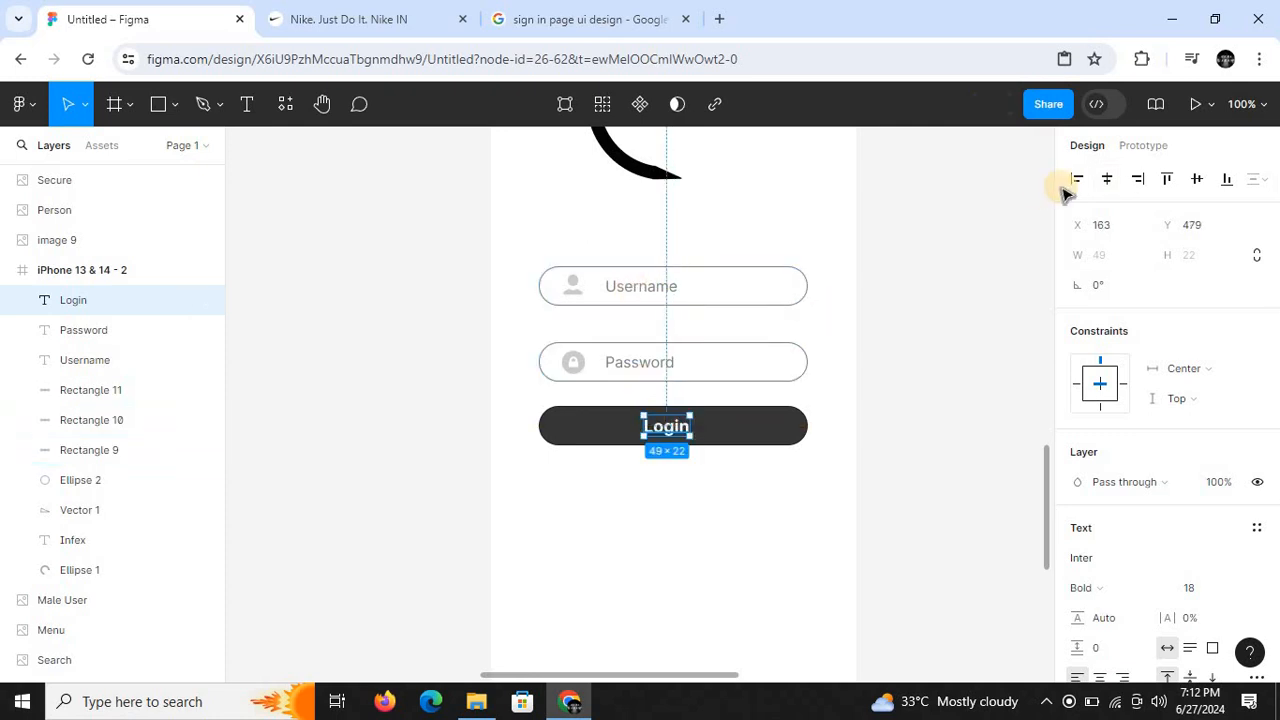
pyautogui.click(1107, 179)
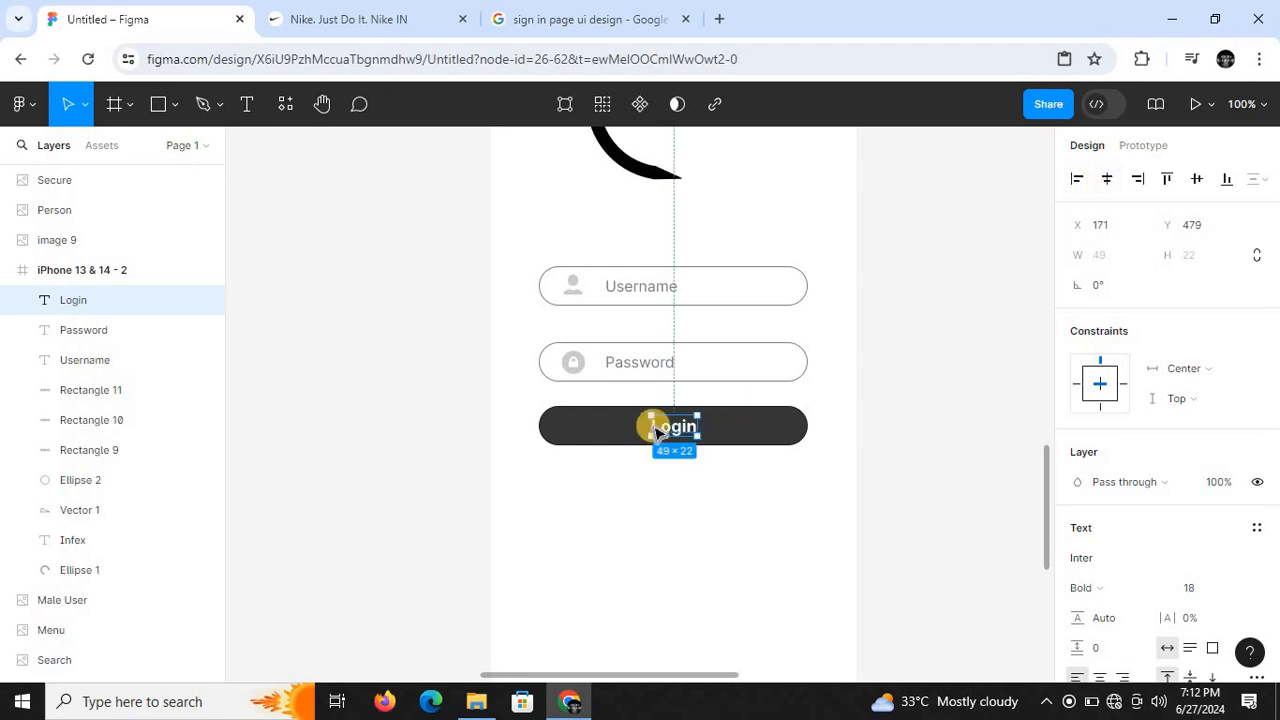
pyautogui.click(891, 494)
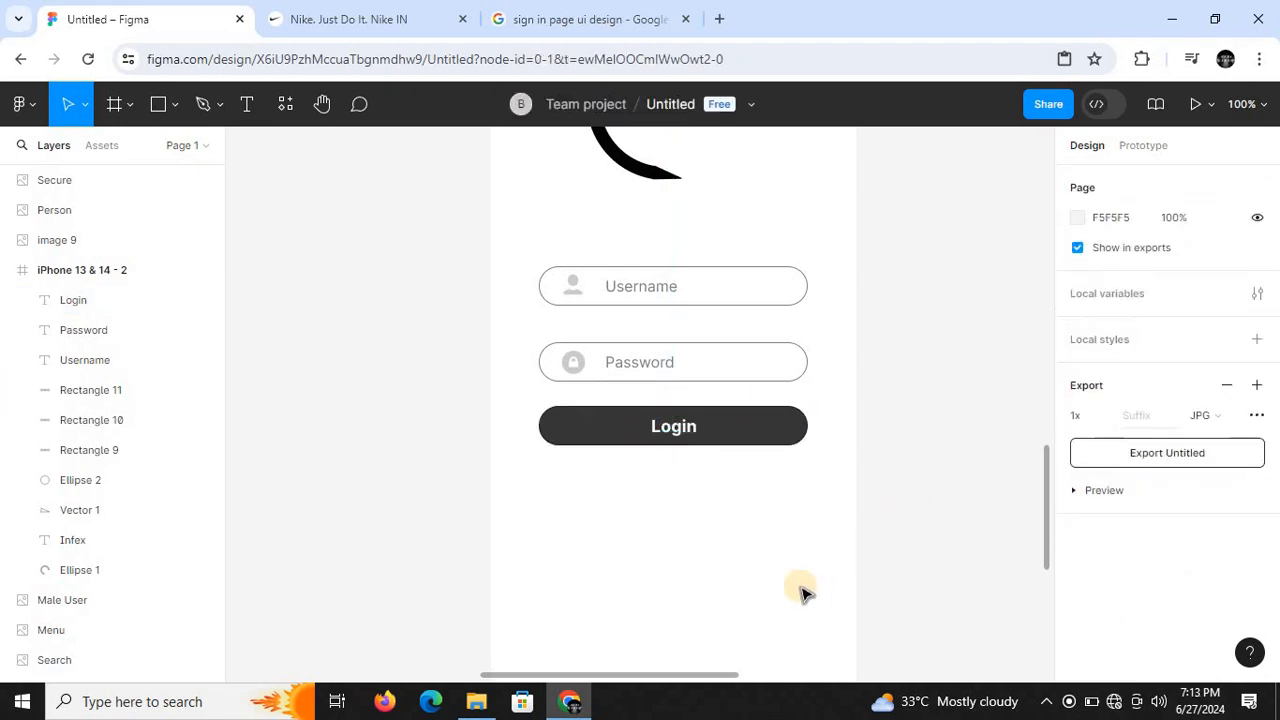
# - Examine the links below the Login button in the reference sign-in design, comparing them with the iPhone 13 & 14 - 2 frame
pyautogui.hotkey('ctrl', '-')
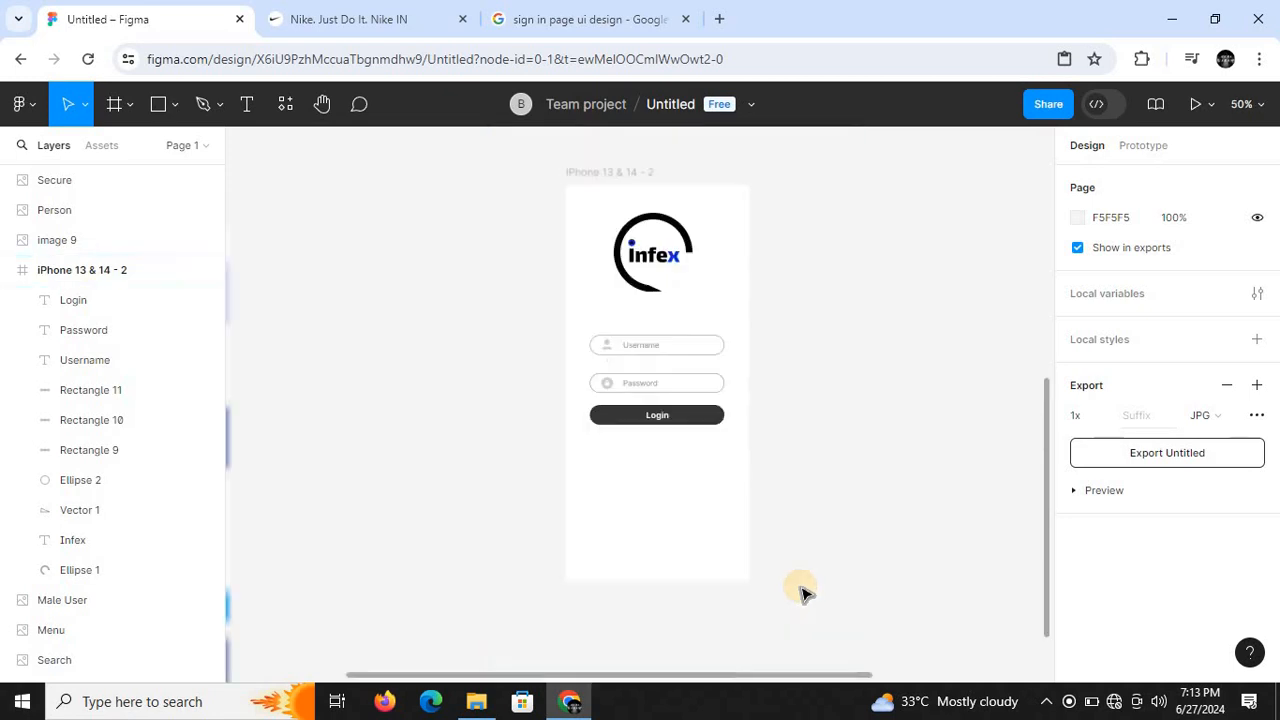
pyautogui.moveTo(1045, 478); pyautogui.dragTo(1068, 340)
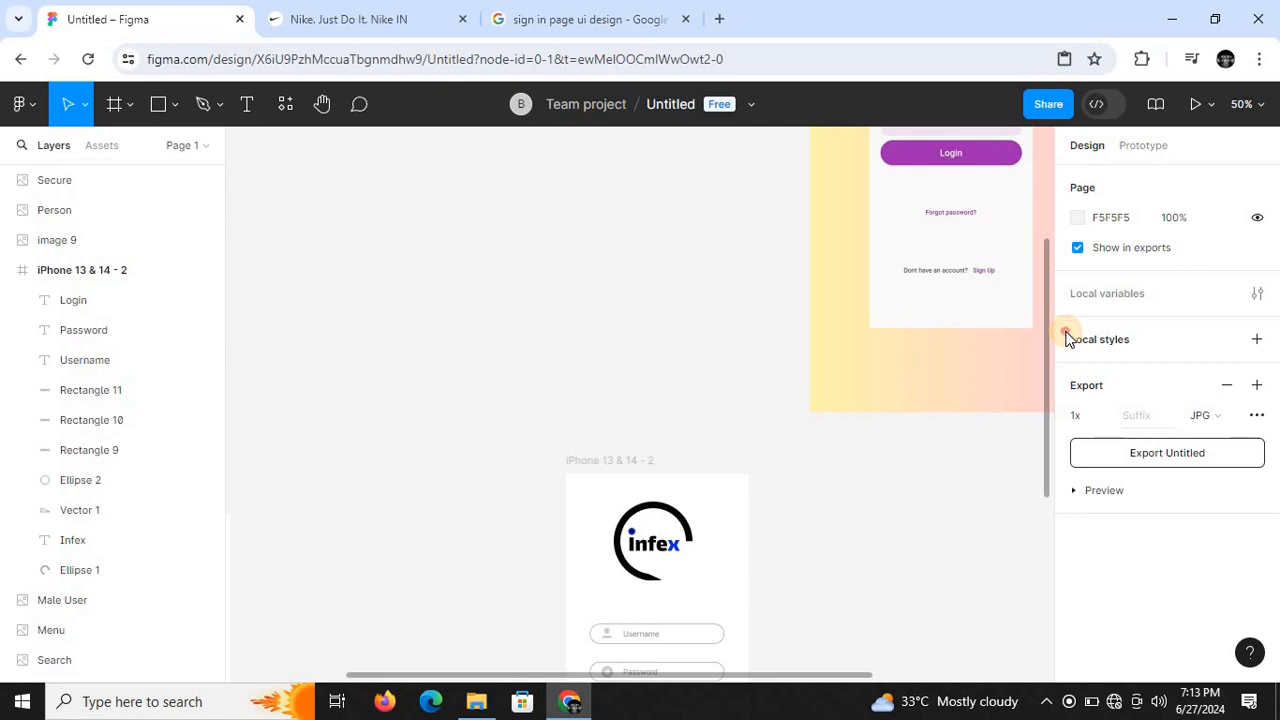
pyautogui.hotkey('ctrl', '+')
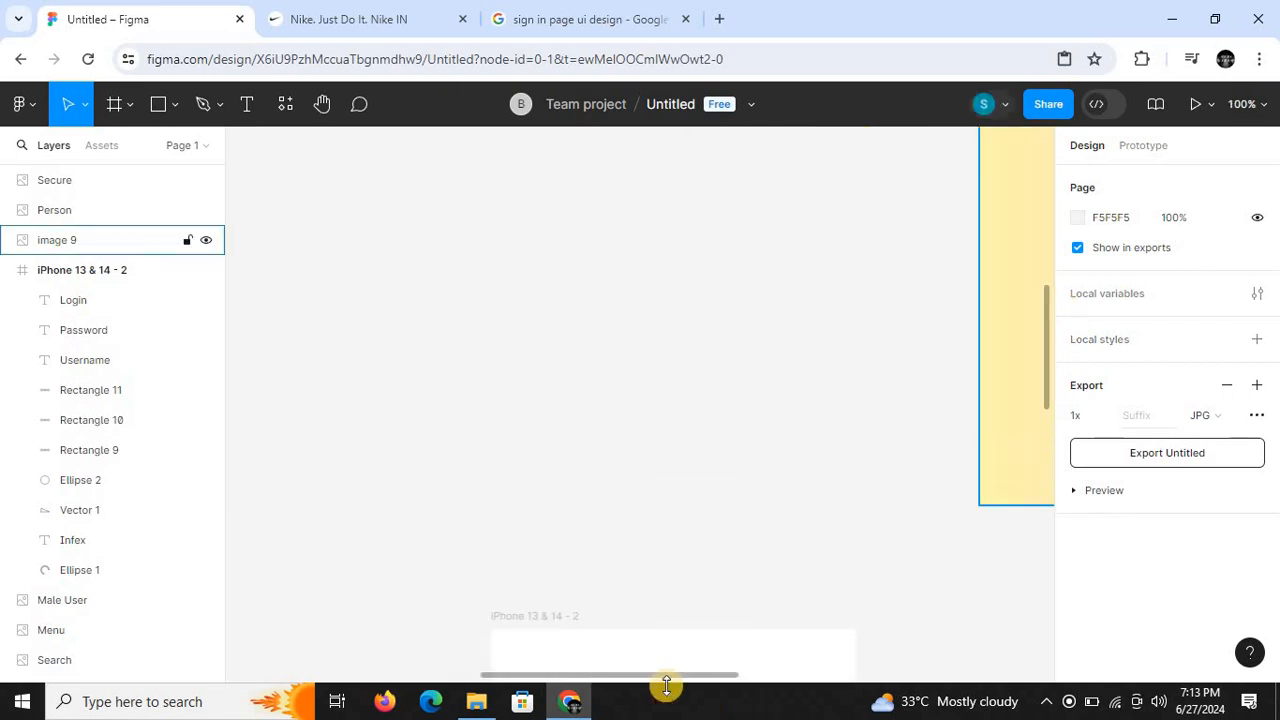
pyautogui.moveTo(666, 686); pyautogui.dragTo(820, 686)
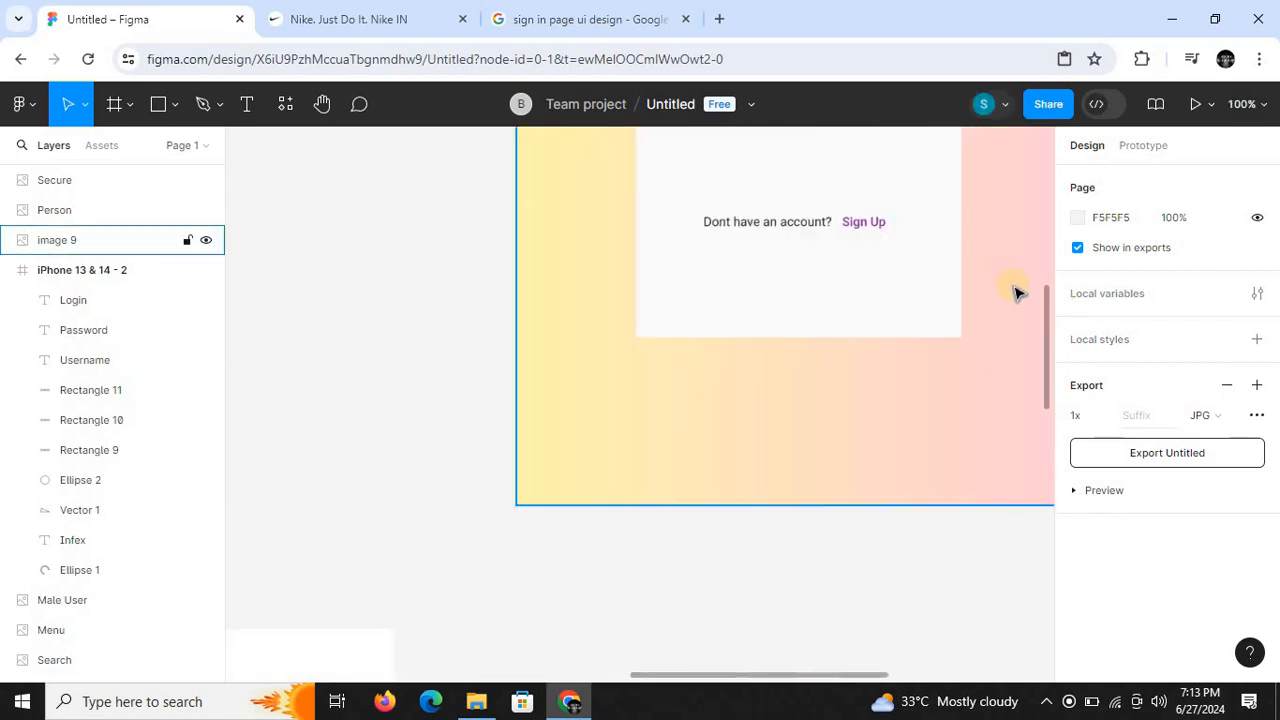
pyautogui.moveTo(1043, 323); pyautogui.dragTo(1040, 500)
pyautogui.hotkey('ctrl', '-')
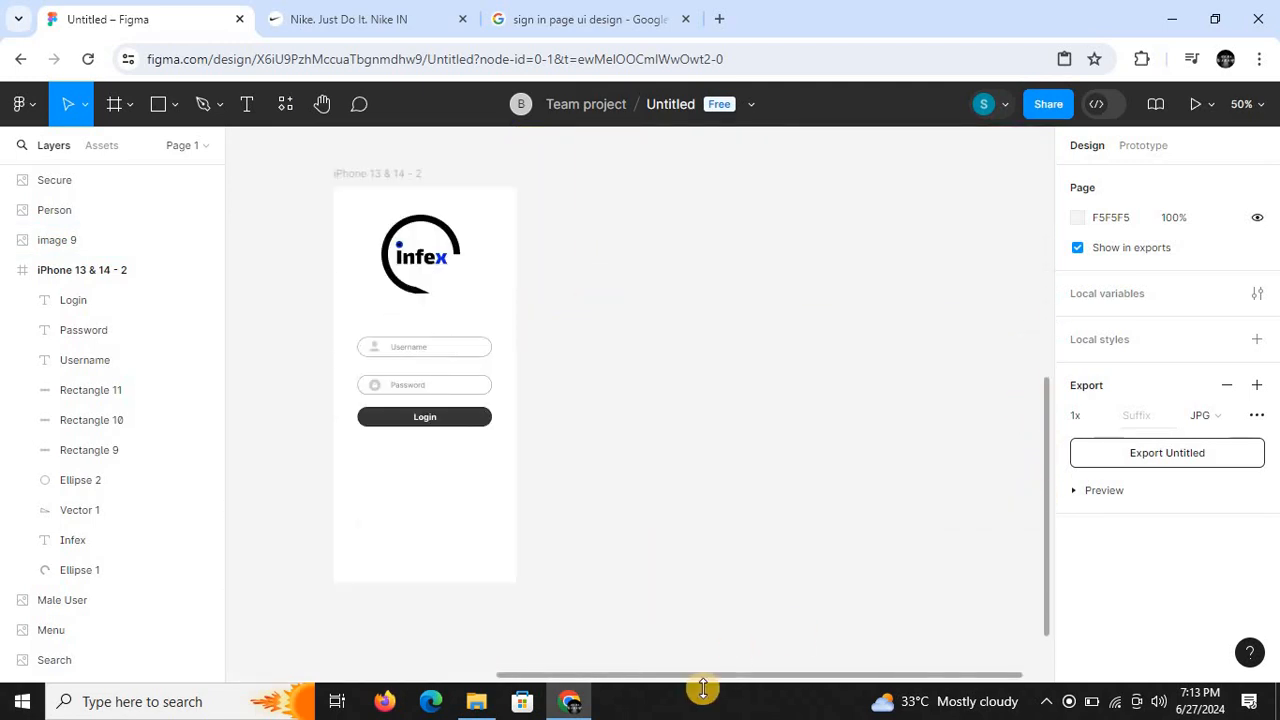
pyautogui.moveTo(697, 678); pyautogui.dragTo(547, 671)
pyautogui.hotkey('ctrl', '+')
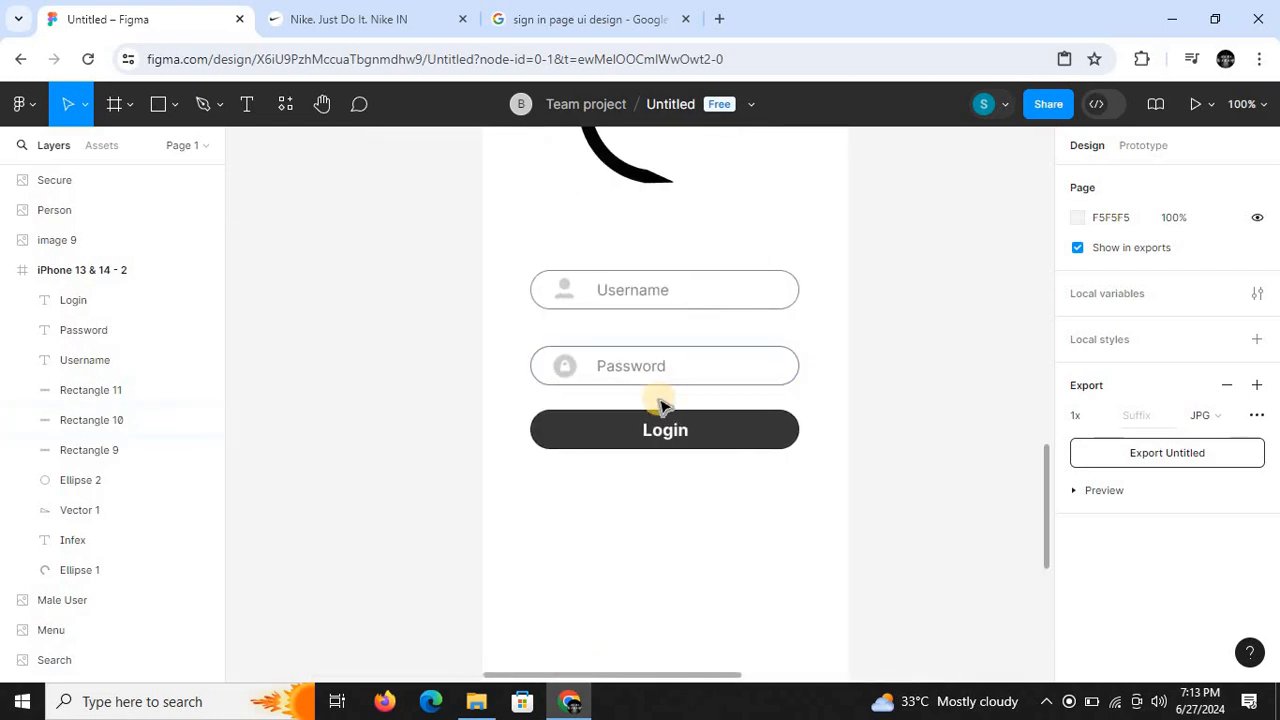
pyautogui.click(654, 370)
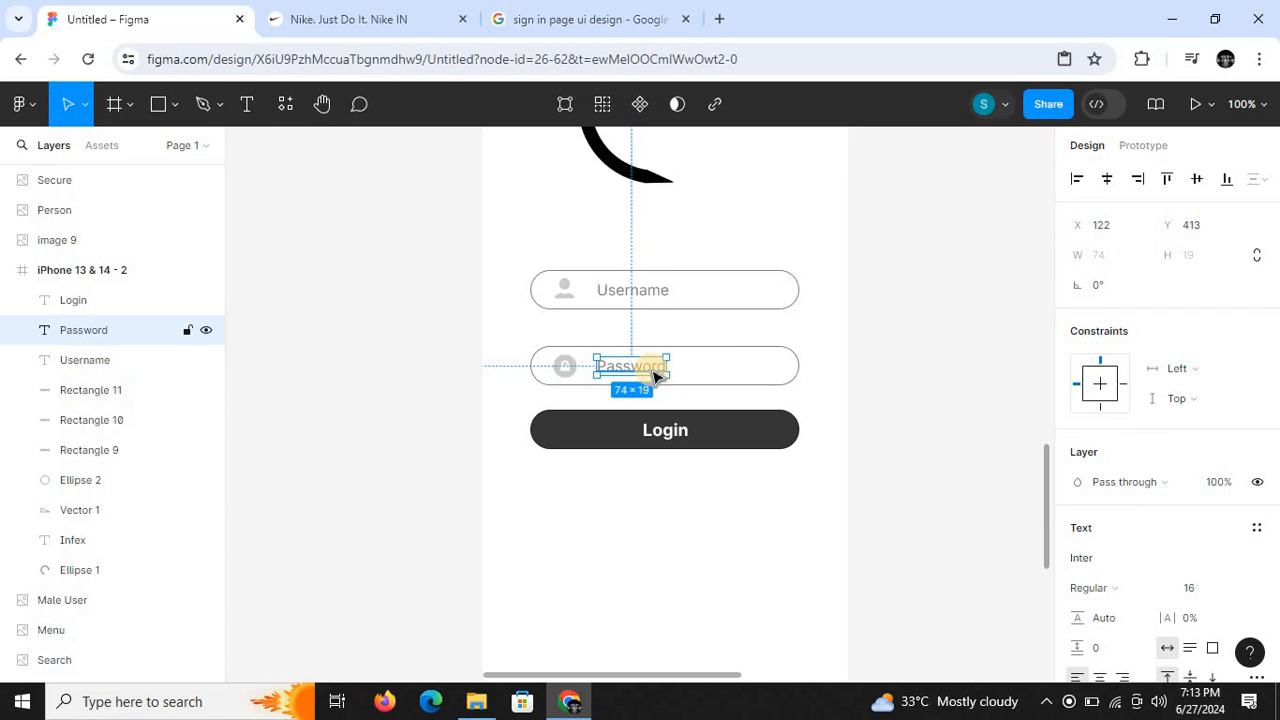
pyautogui.press('Delete')
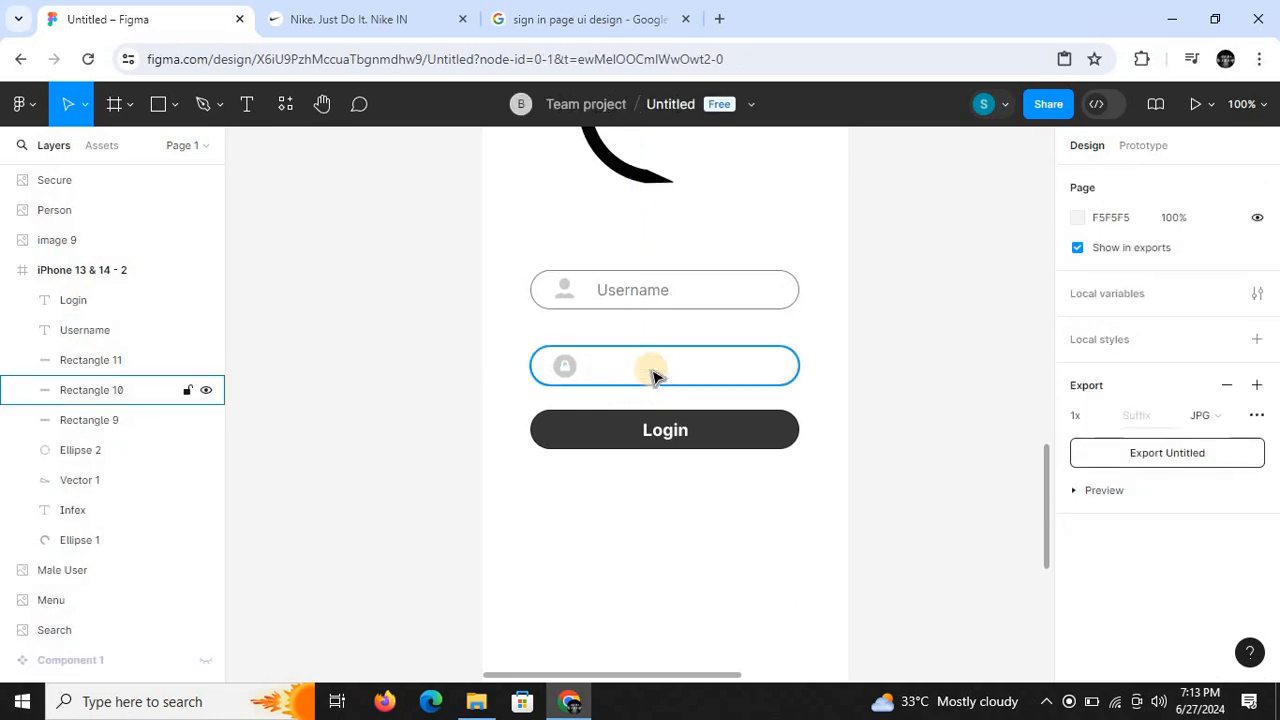
pyautogui.hotkey('ctrl', 'z')
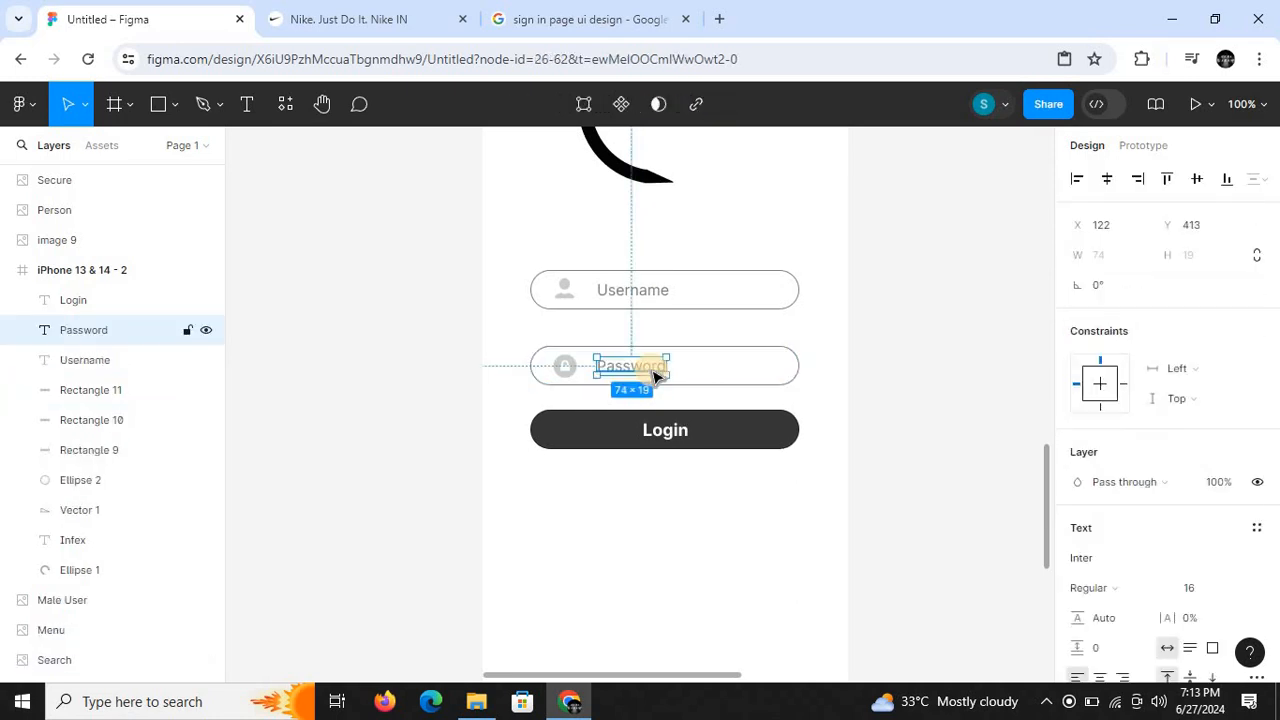
pyautogui.press('Escape')
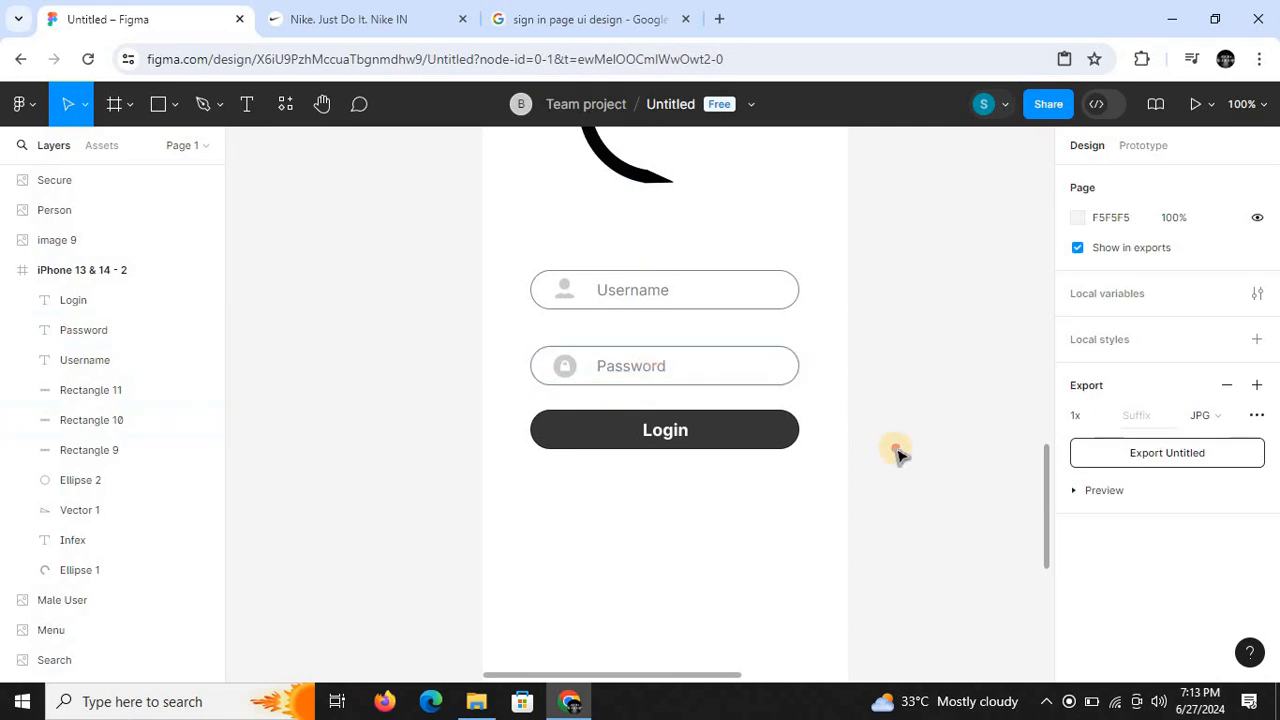
# - Duplicate the Password placeholder text below the Login button and change the copy's wording to "Forgot password"
pyautogui.click(630, 368)
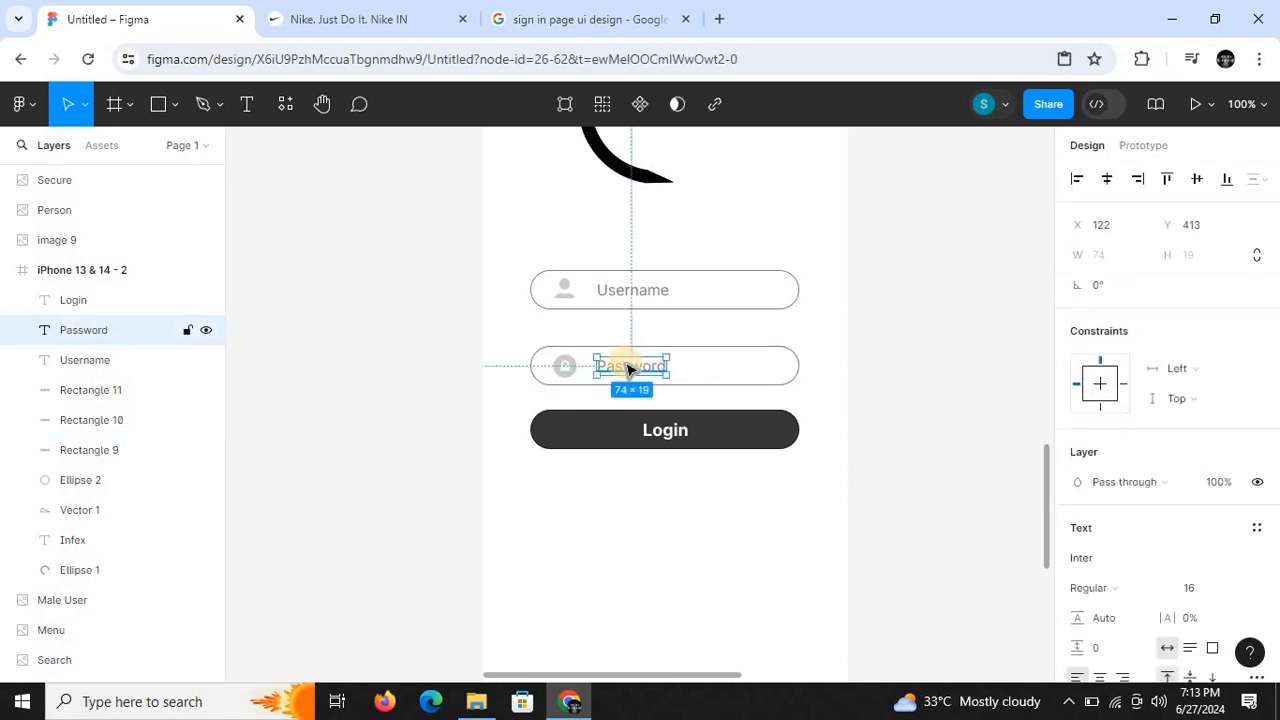
pyautogui.moveTo(630, 368); pyautogui.dragTo(634, 374)
pyautogui.moveTo(653, 462); pyautogui.dragTo(661, 492)
pyautogui.doubleClick(661, 492)
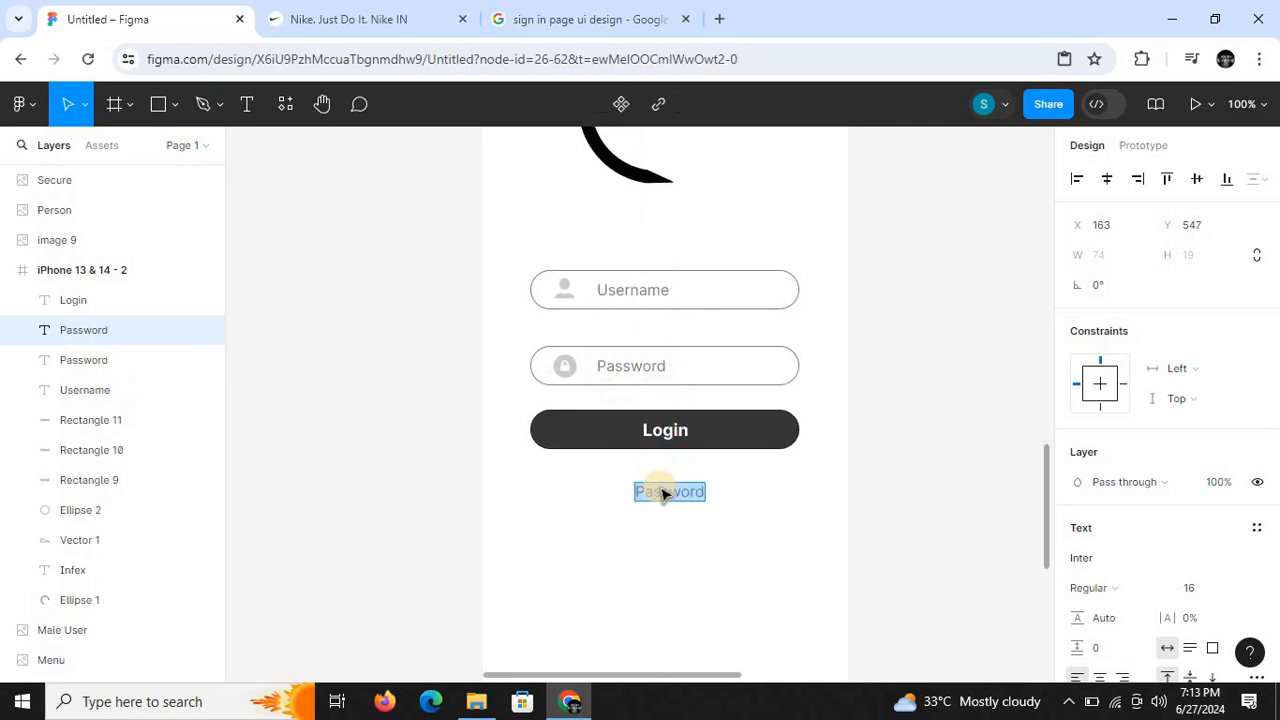
pyautogui.press('BackSpace')
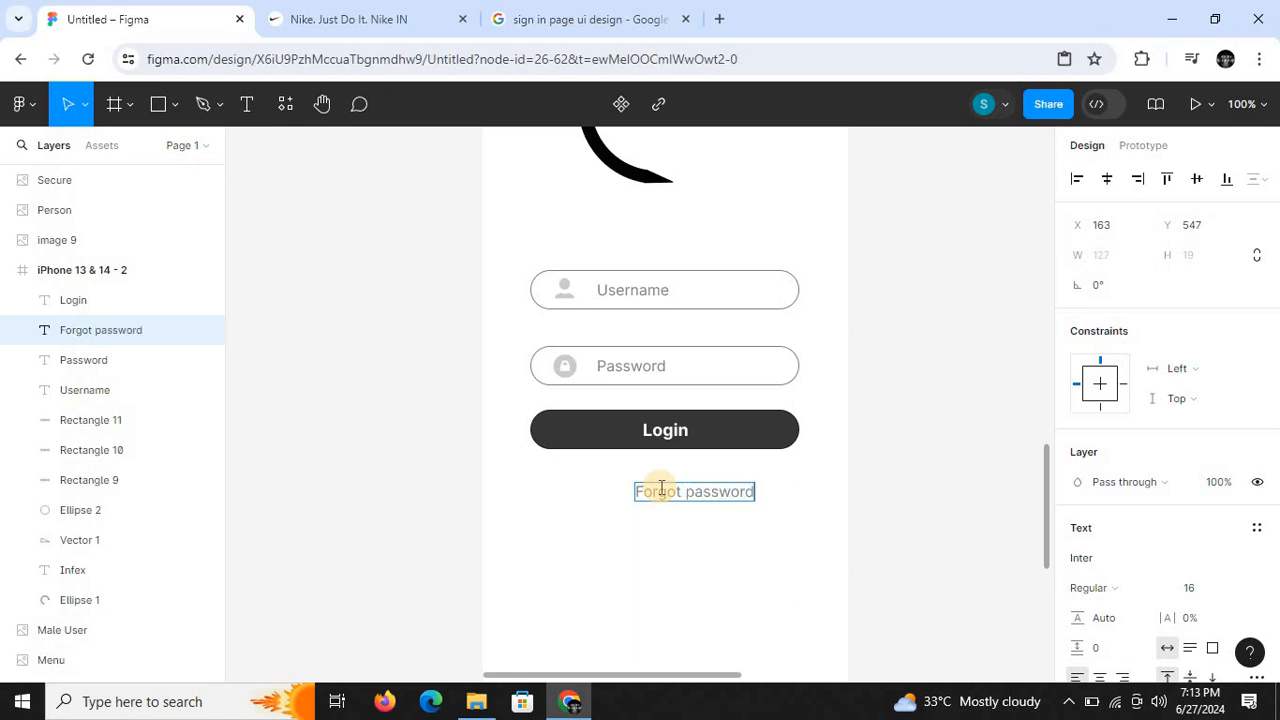
pyautogui.press('Escape')
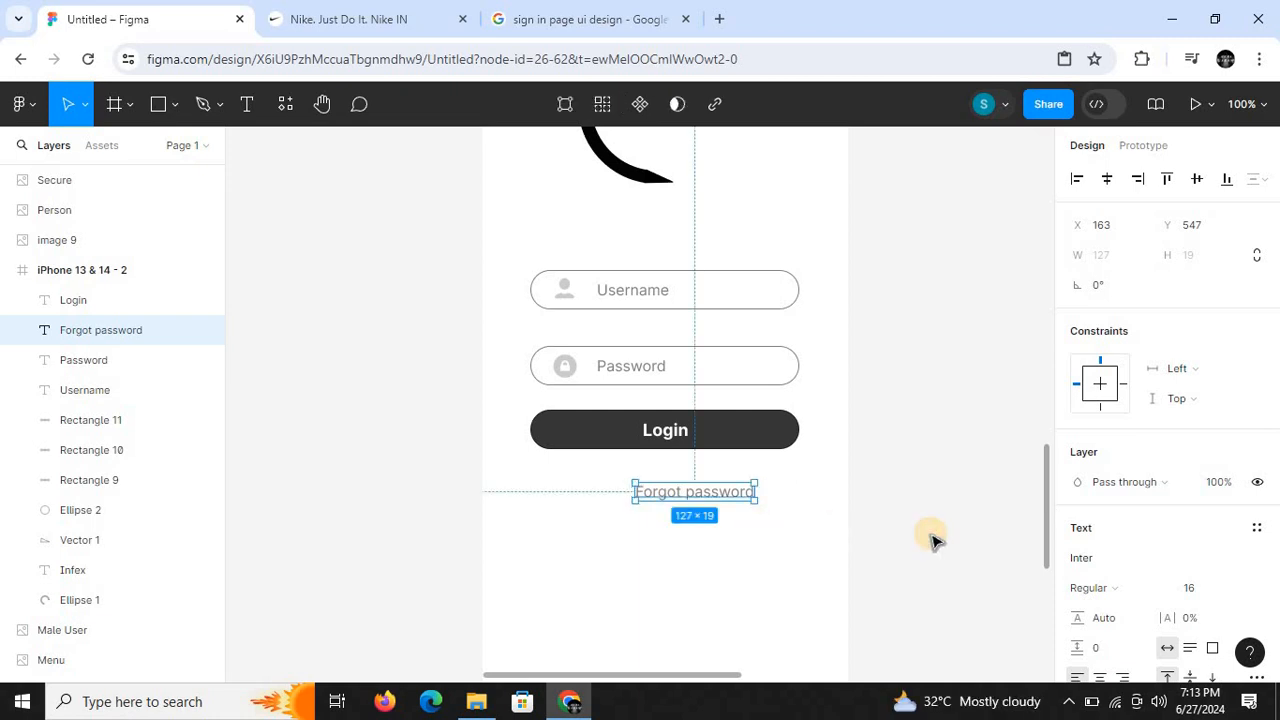
# - Move the Forgot password text up to Y 531 under the Login button and centre it horizontally in the frame
pyautogui.click(1107, 178)
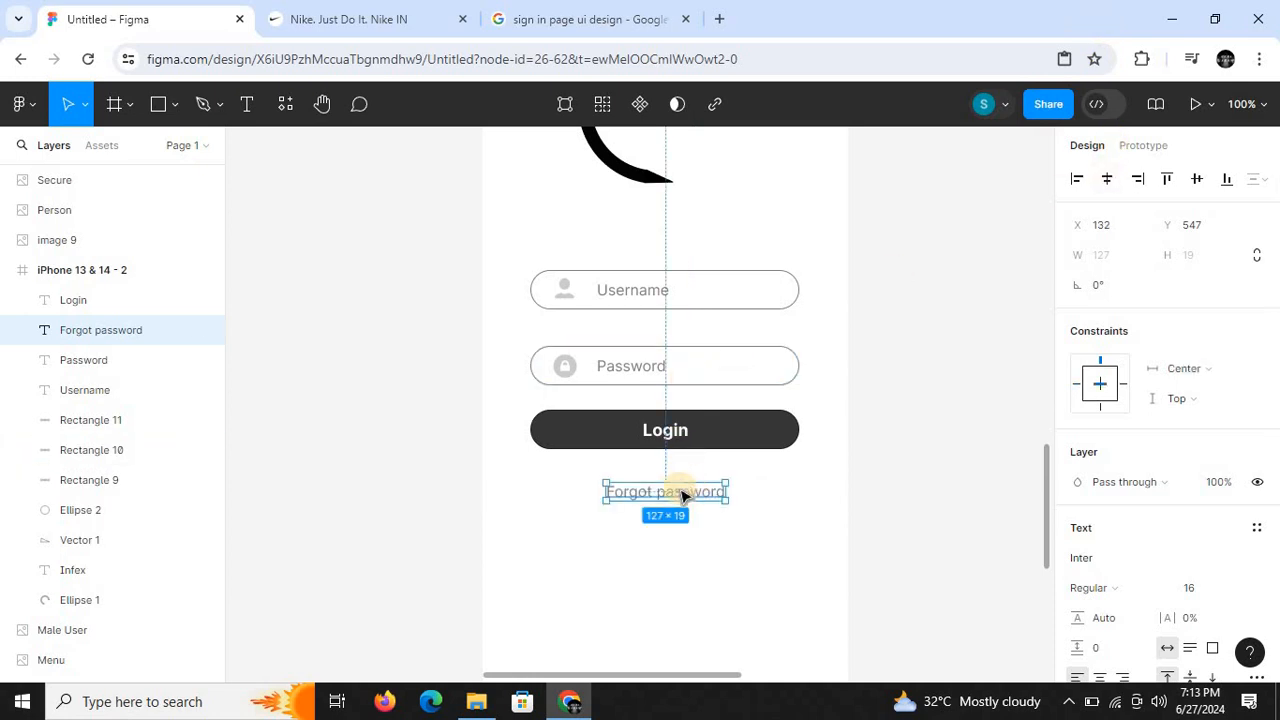
pyautogui.moveTo(671, 488); pyautogui.dragTo(674, 481)
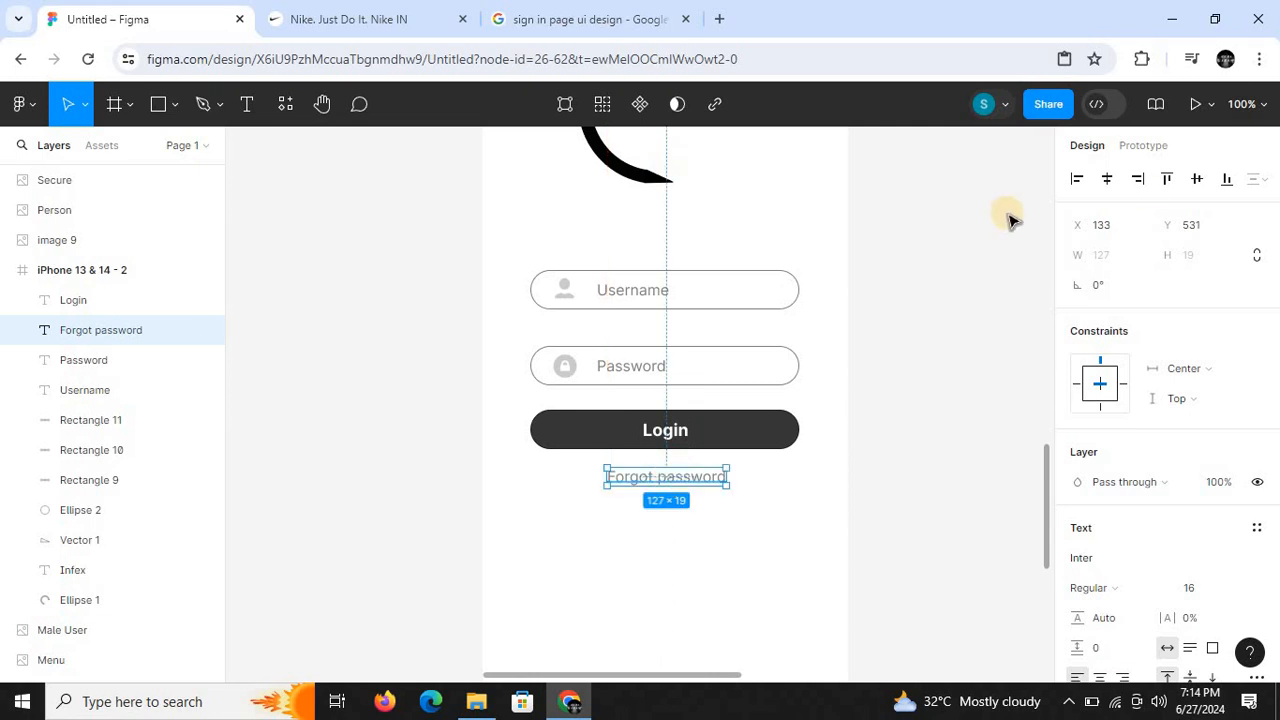
pyautogui.click(1118, 180)
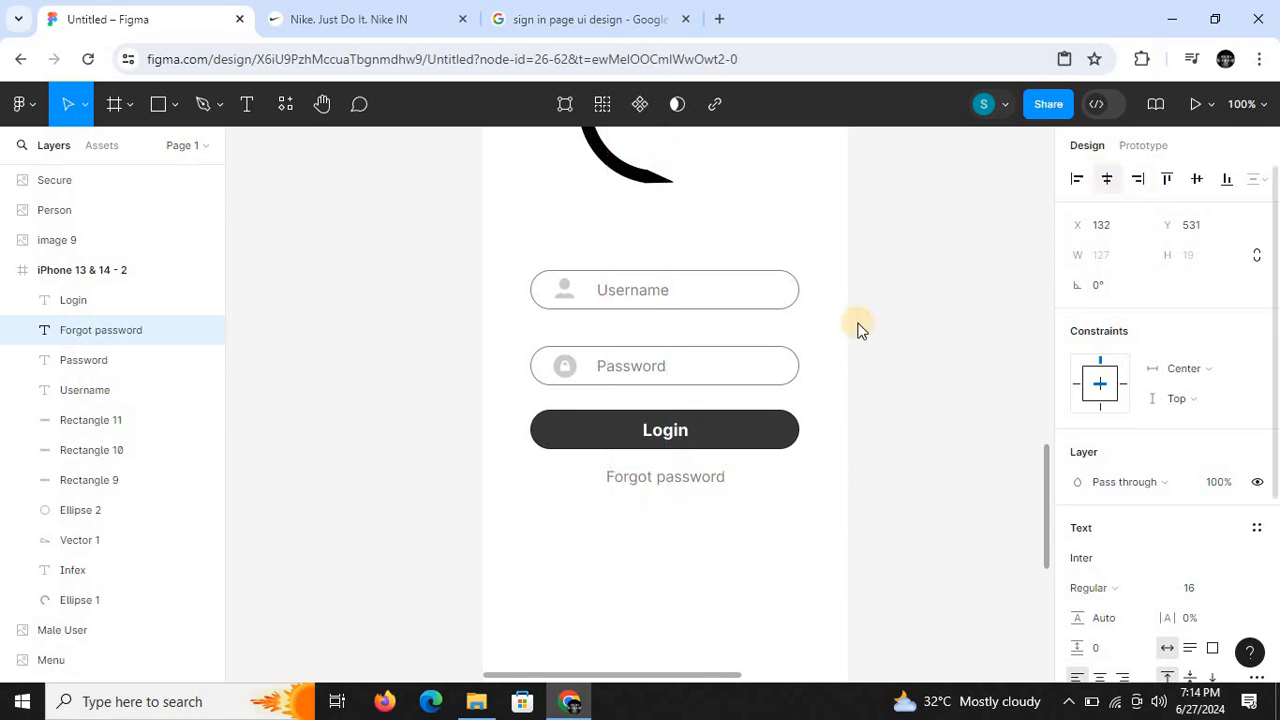
# - Change the Forgot password text's fill to blue 0629E4 at 100% opacity and deselect it
pyautogui.scroll(-2, 1265, 440)
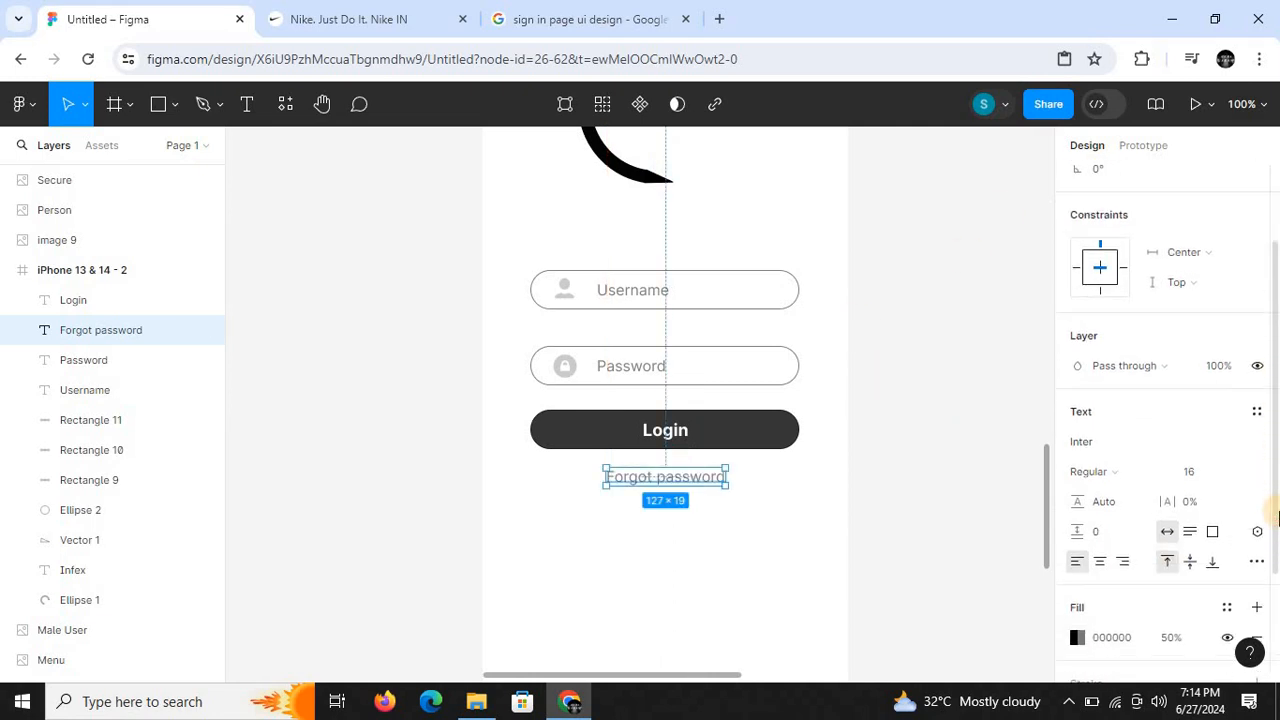
pyautogui.click(1077, 637)
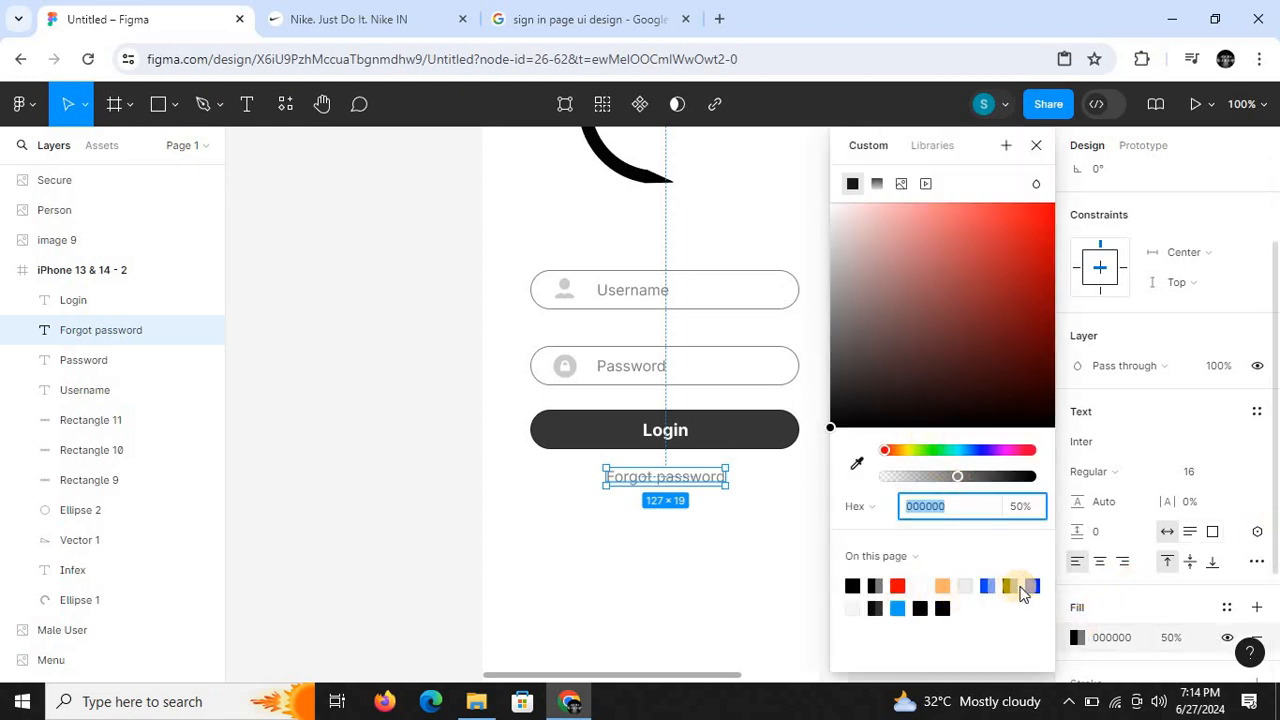
pyautogui.click(1034, 585)
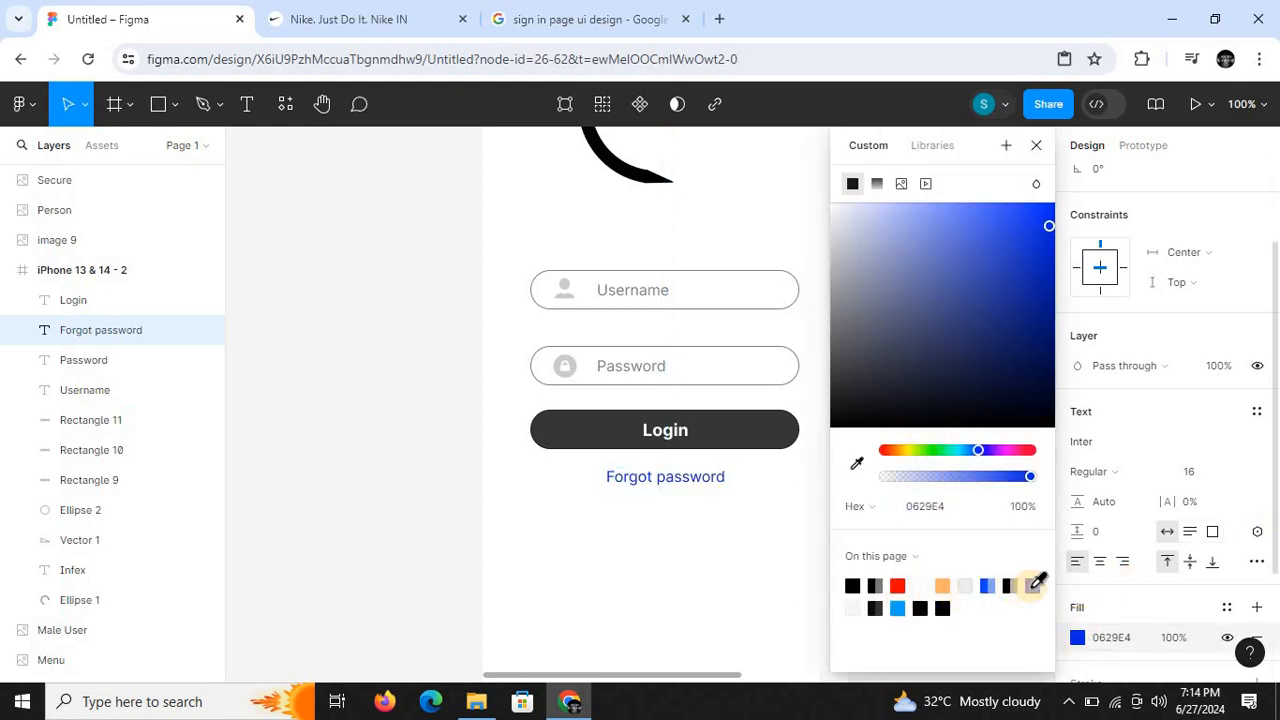
pyautogui.click(1036, 147)
pyautogui.click(979, 432)
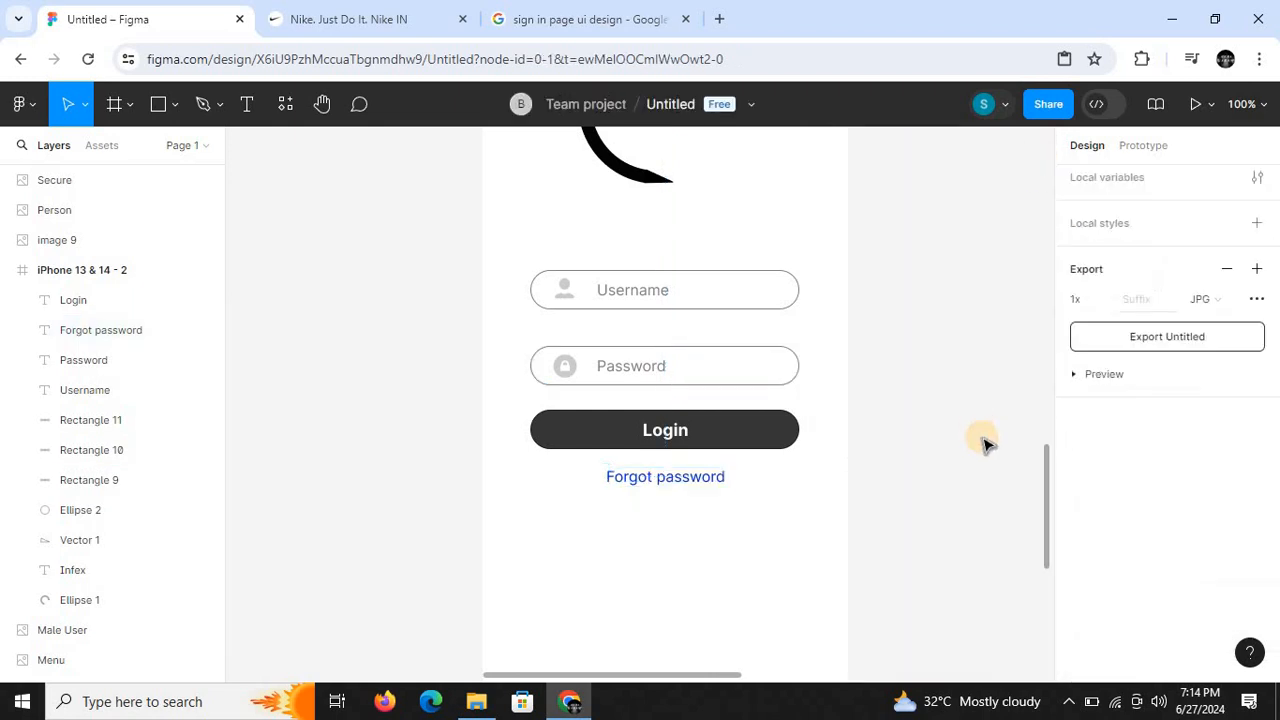
# - Duplicate the Password placeholder text into the empty lower part of the frame, at about X 146, Y 694
pyautogui.moveTo(1046, 491)
pyautogui.mouseDown()
pyautogui.moveTo(1049, 280)
pyautogui.moveTo(1026, 491)
pyautogui.mouseUp()
pyautogui.hotkey('ctrl', '-')
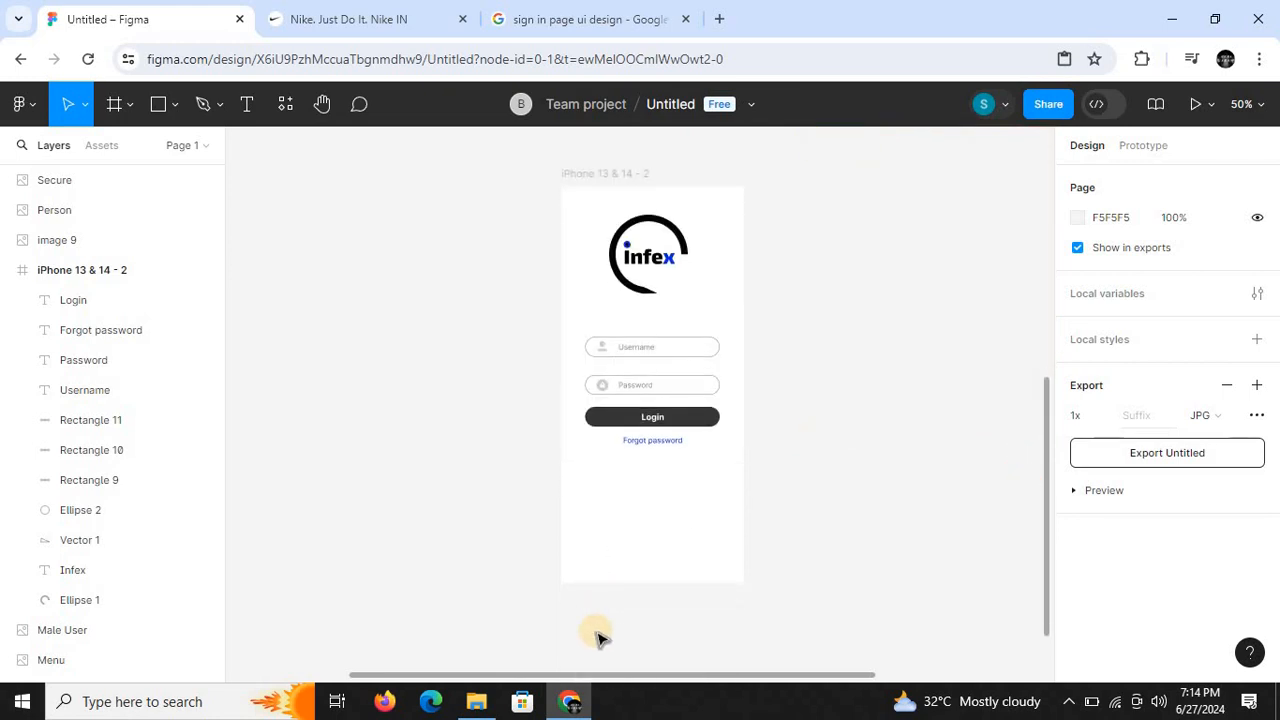
pyautogui.hotkey('shift', '0')
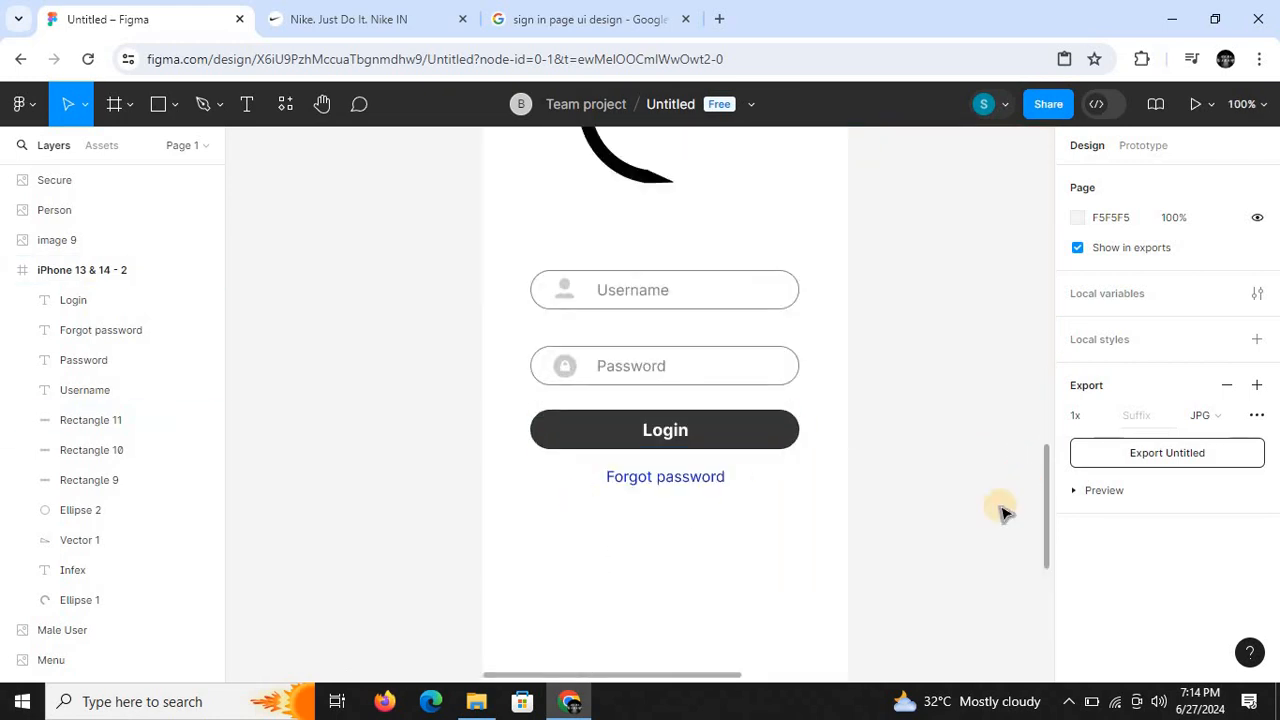
pyautogui.moveTo(1046, 519); pyautogui.dragTo(1043, 547)
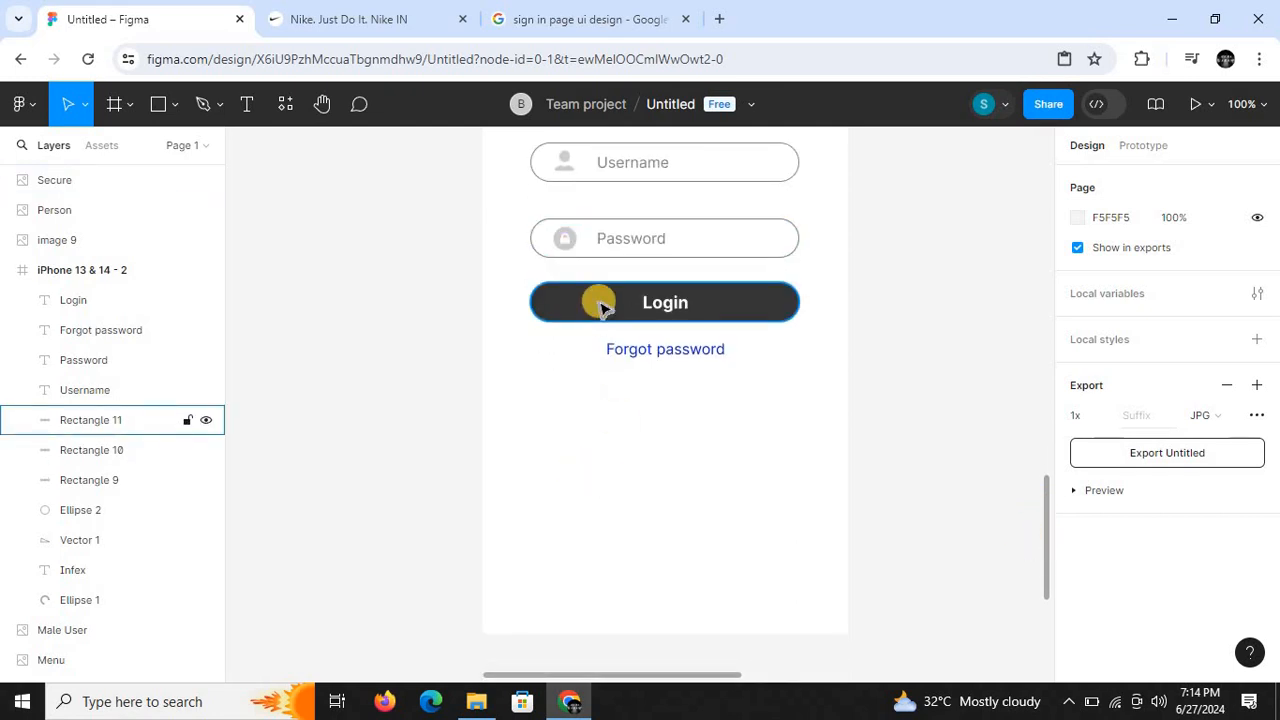
pyautogui.click(621, 245)
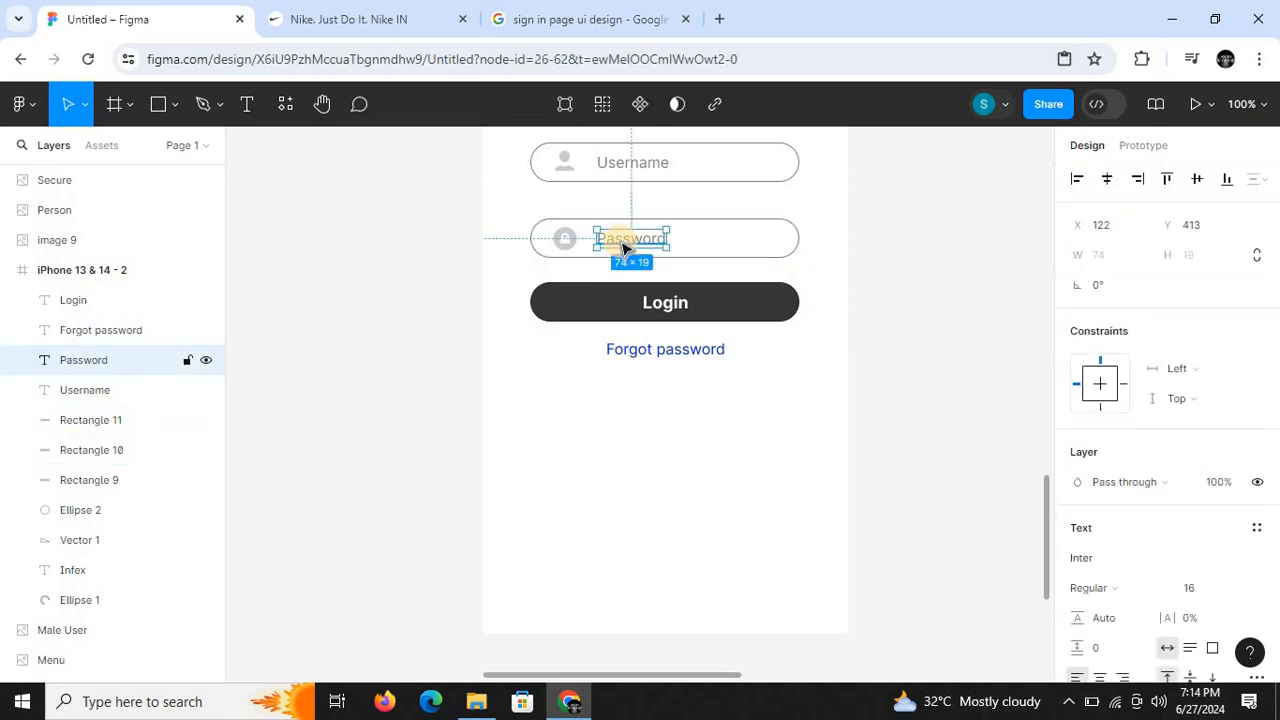
pyautogui.moveTo(624, 247); pyautogui.dragTo(643, 491)
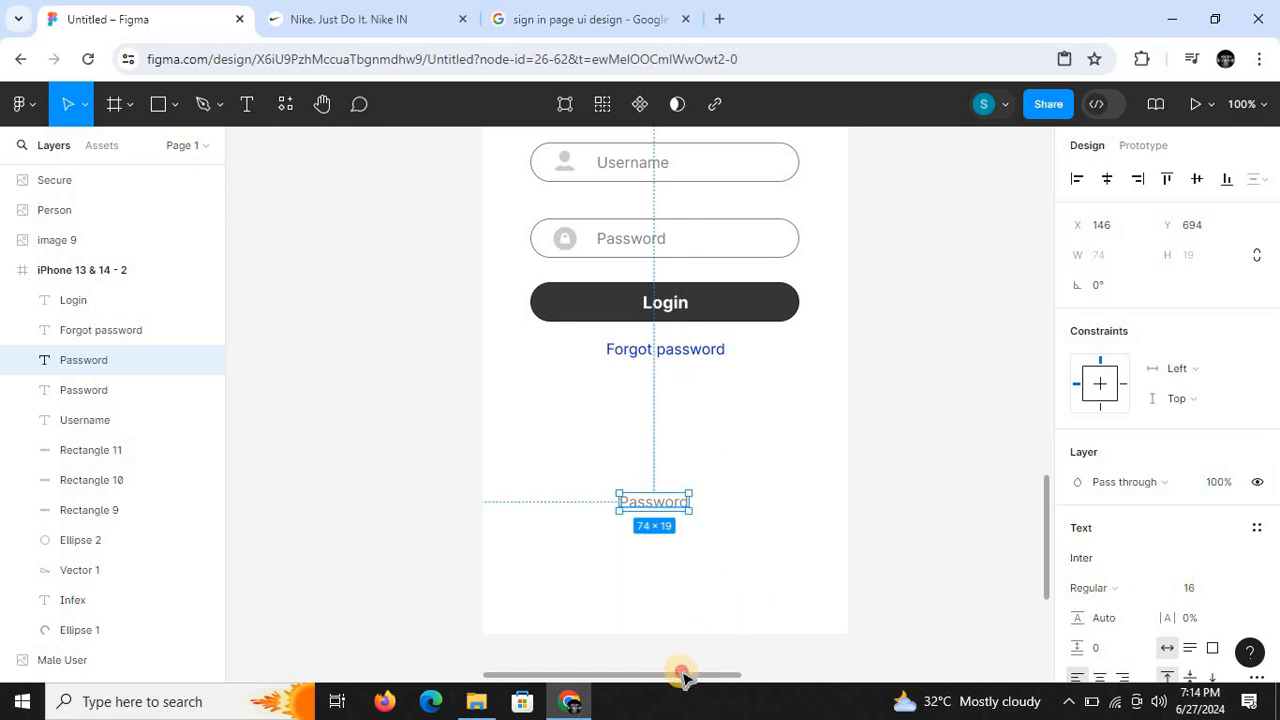
# - Check the reference design and start replacing the wording of the lower Password copy with text beginning with "D"
pyautogui.moveTo(683, 678); pyautogui.dragTo(815, 678)
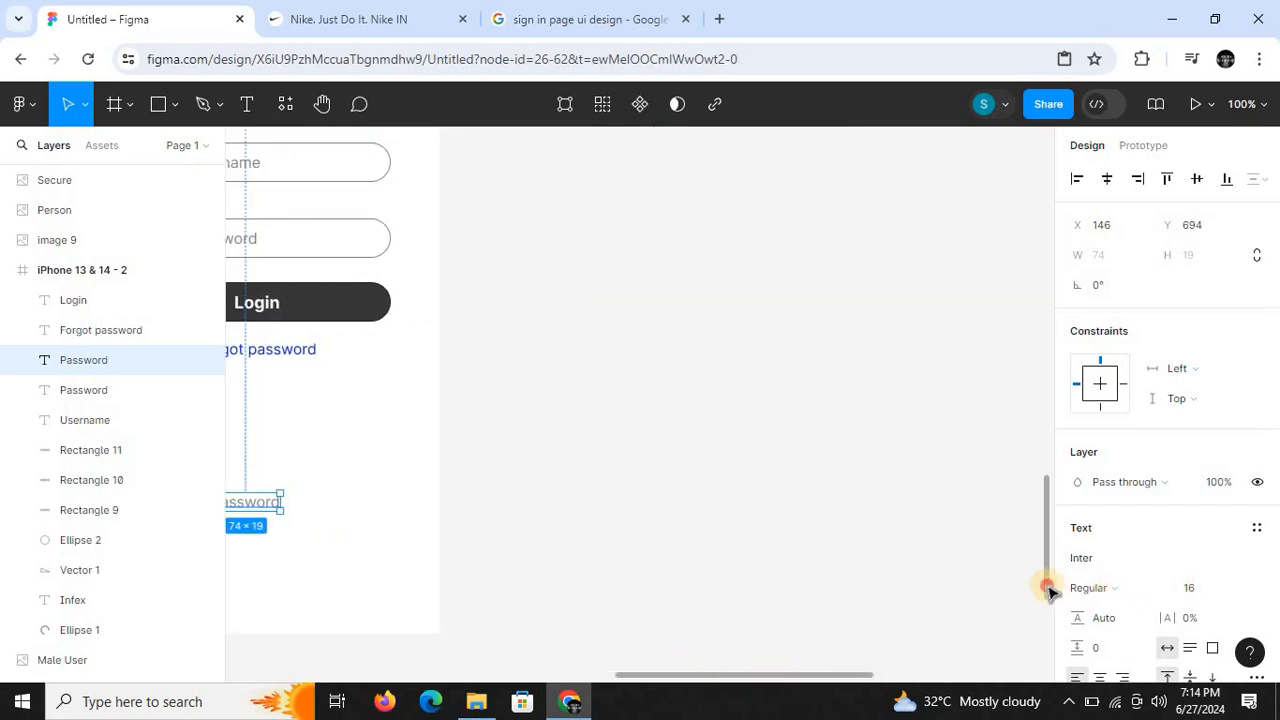
pyautogui.moveTo(1050, 593); pyautogui.dragTo(1044, 548)
pyautogui.moveTo(808, 686); pyautogui.dragTo(675, 676)
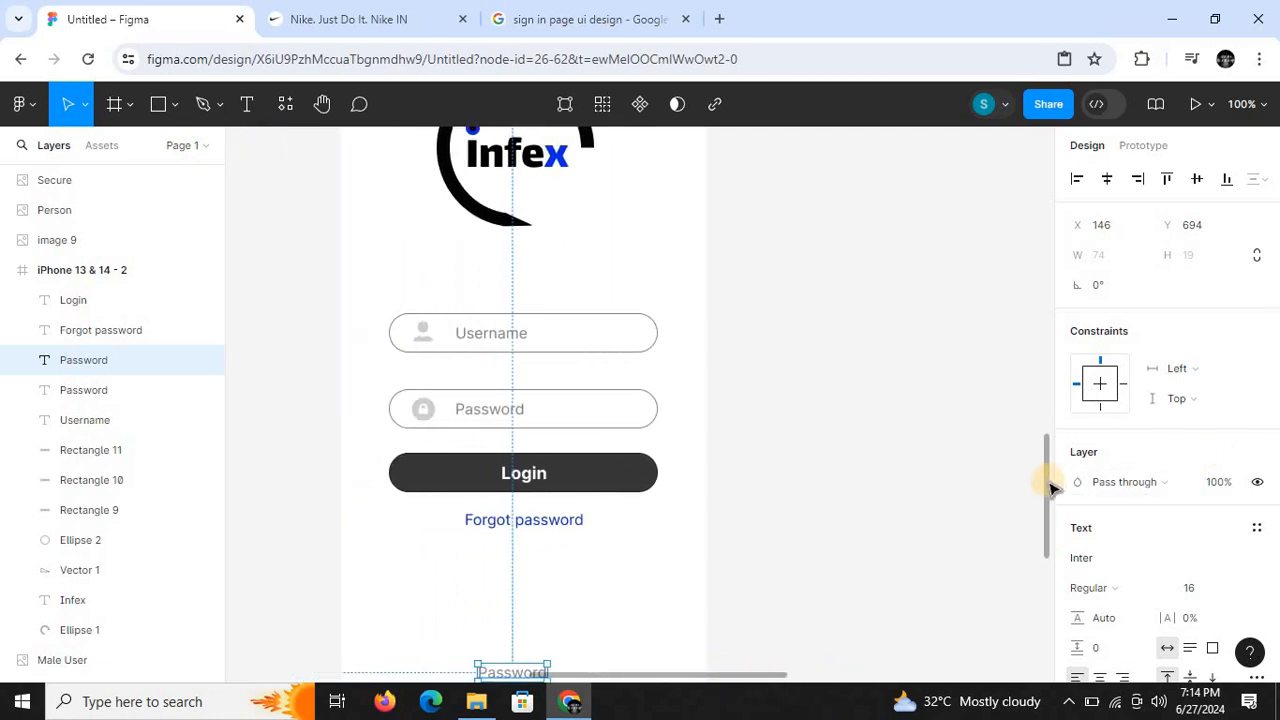
pyautogui.moveTo(1046, 486); pyautogui.dragTo(1040, 561)
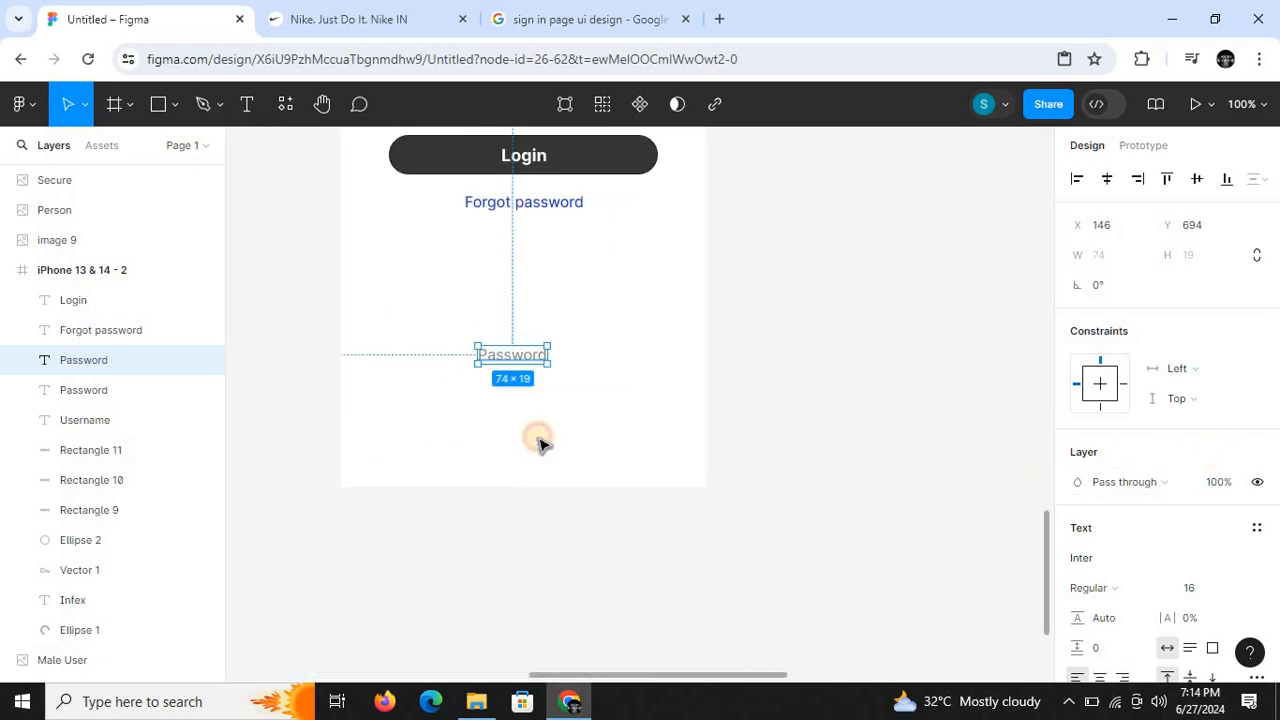
pyautogui.doubleClick(519, 362)
pyautogui.press('BackSpace')
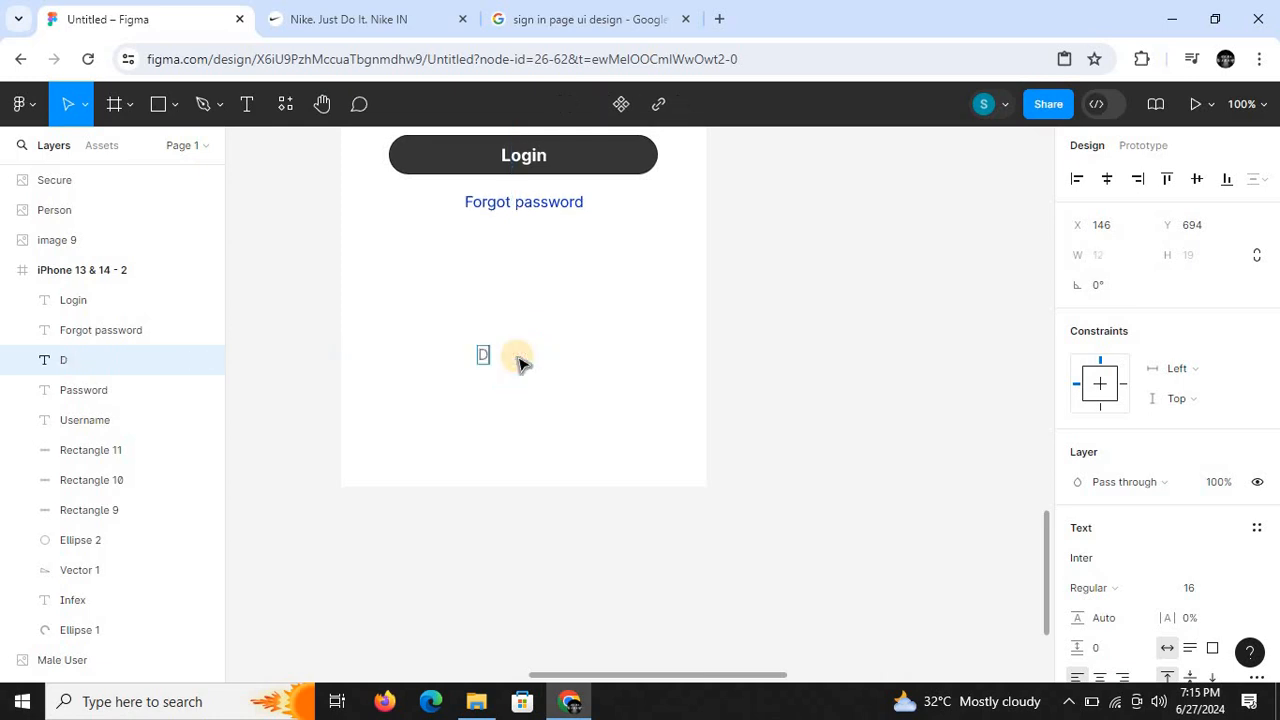
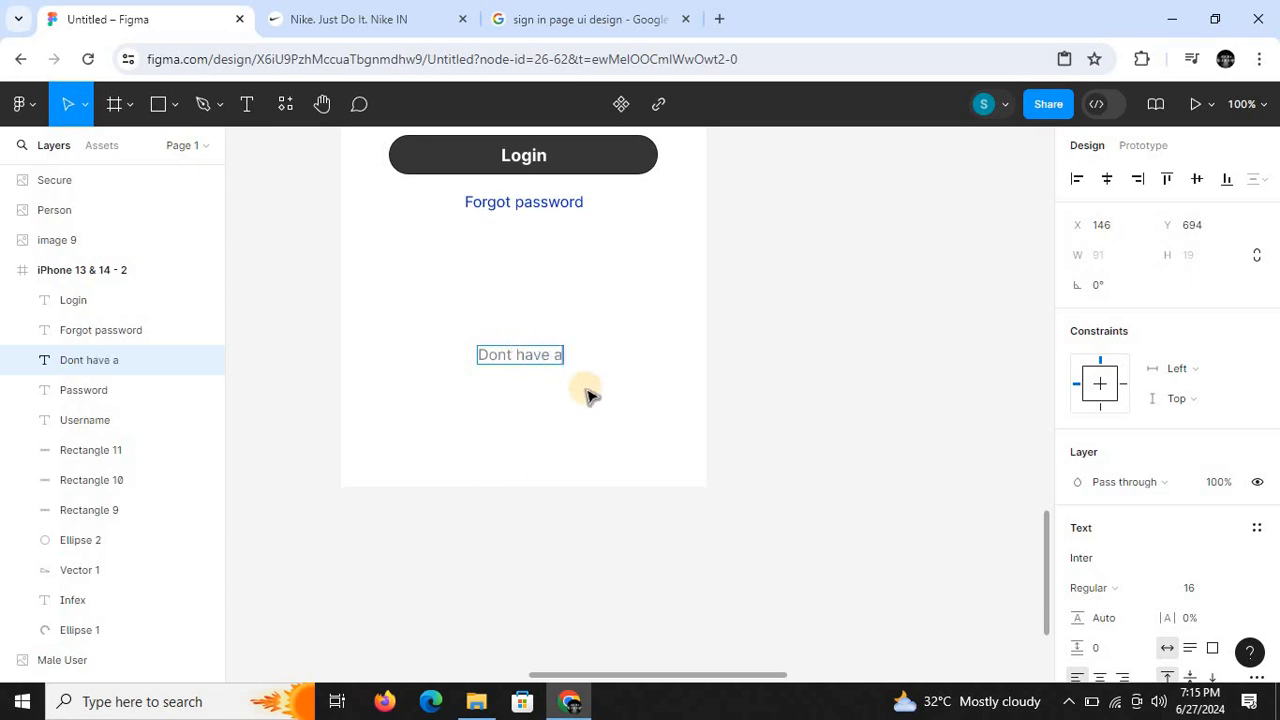
# - Complete the wording of the lower Password copy as "Dont have an account?" and finish editing it
pyautogui.scroll(-5, 644, 413)
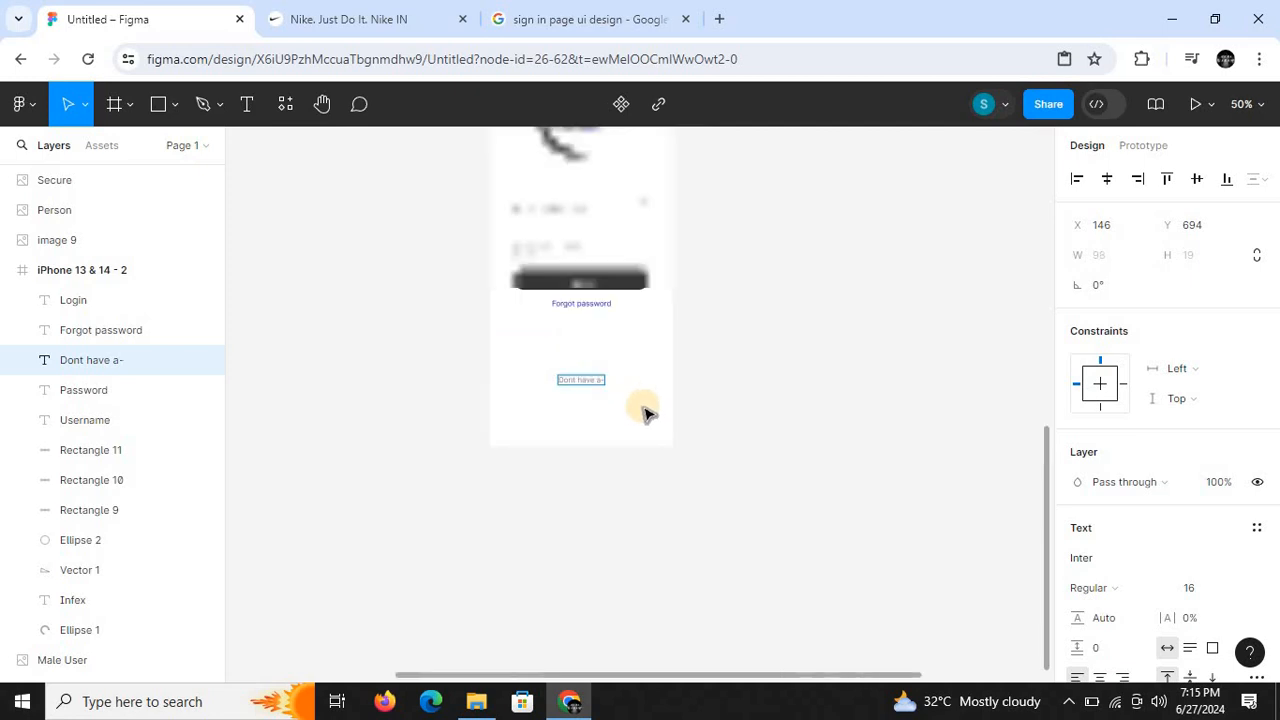
pyautogui.moveTo(1045, 480); pyautogui.dragTo(1054, 257)
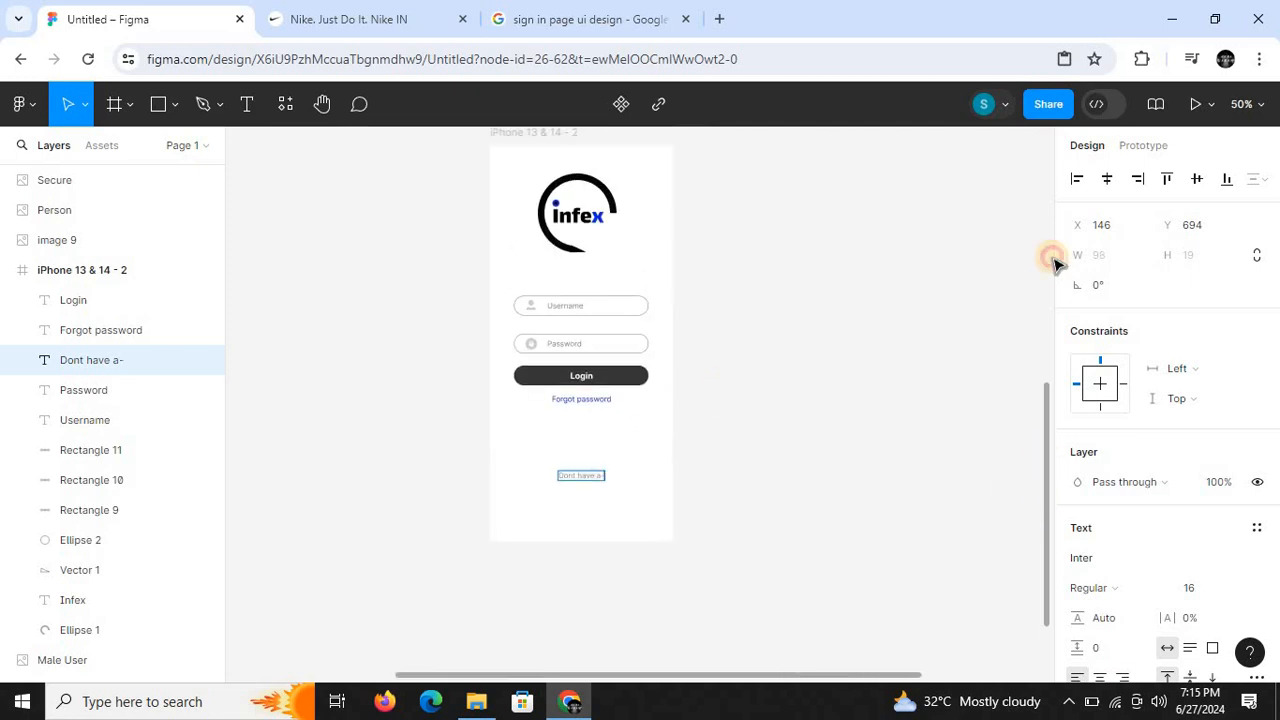
pyautogui.scroll(-5, 1005, 505)
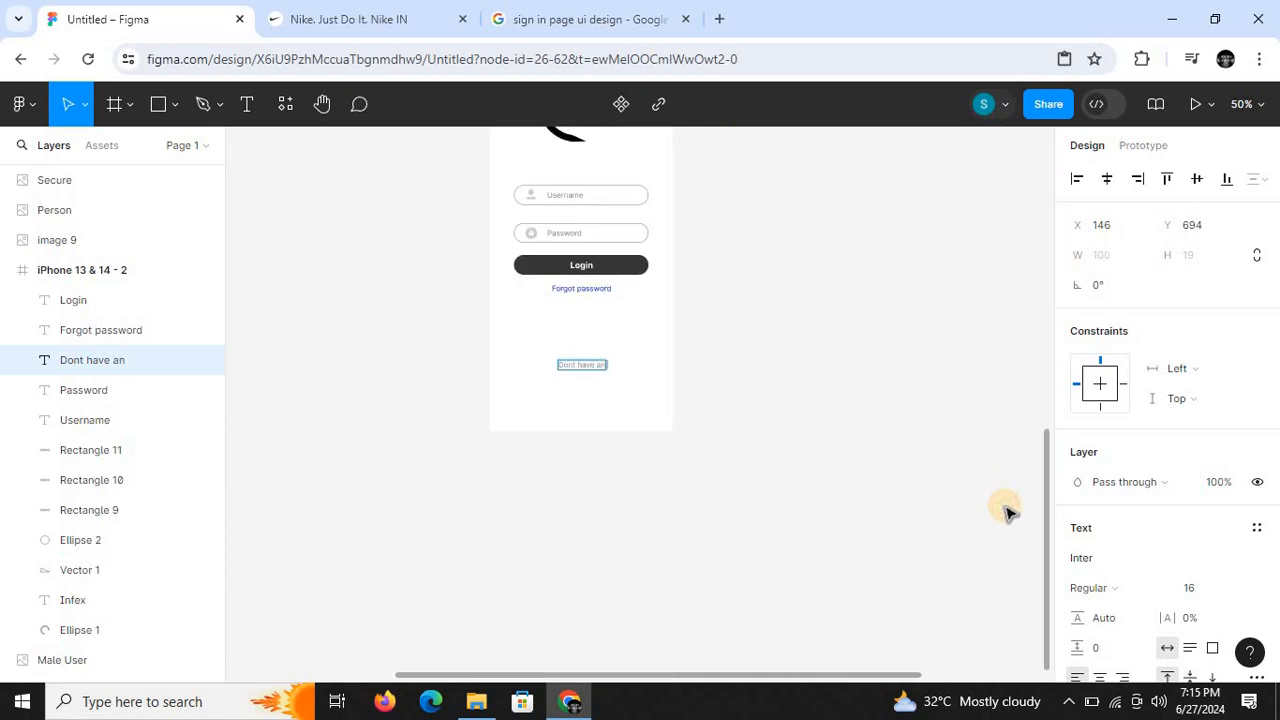
pyautogui.write('nt')
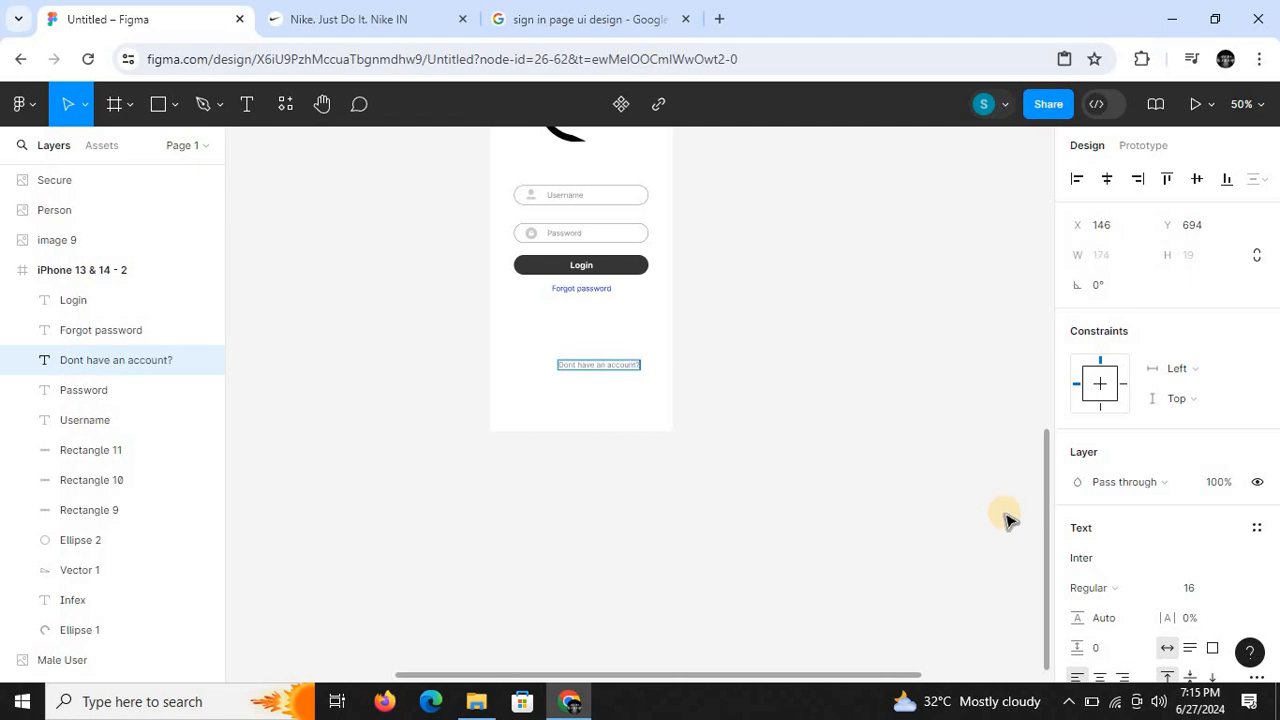
pyautogui.moveTo(648, 676); pyautogui.dragTo(621, 676)
pyautogui.hotkey('ctrl', '+')
pyautogui.write('?=')
pyautogui.press('Escape')
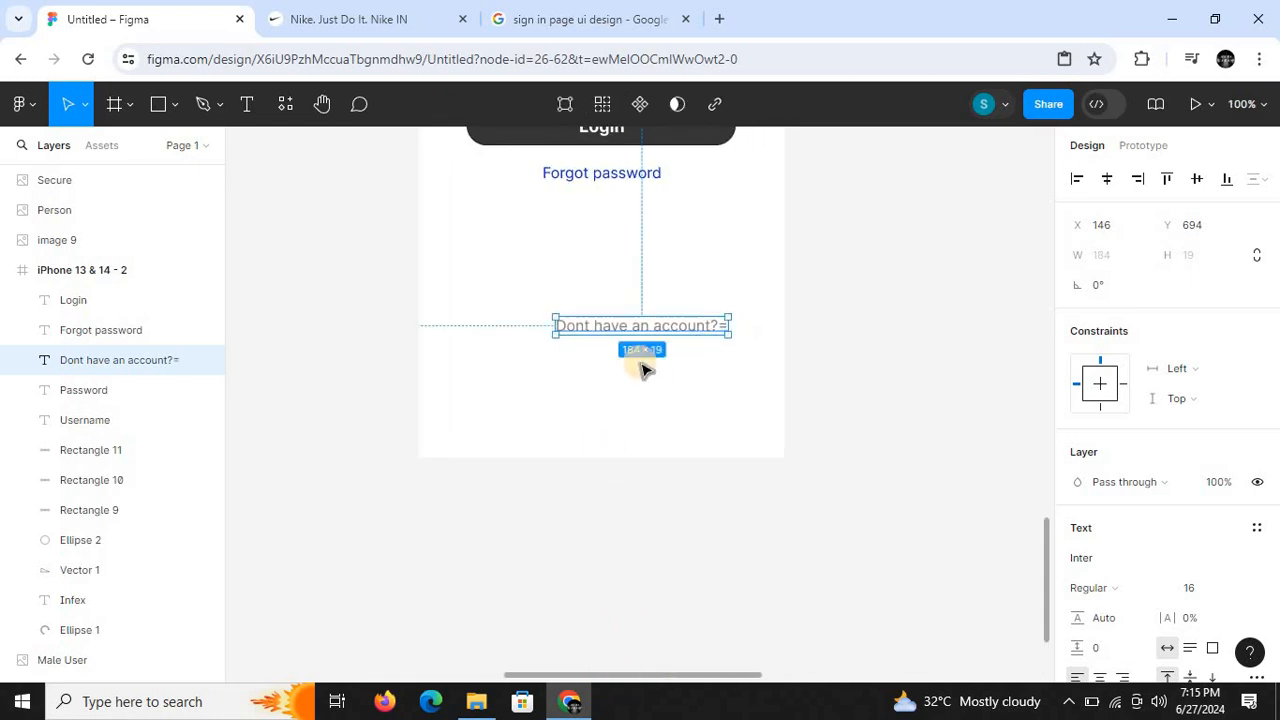
# - Move the "Dont have an account?" text up and towards the frame's left side, to about X 45, Y 664
pyautogui.moveTo(619, 330); pyautogui.dragTo(553, 308)
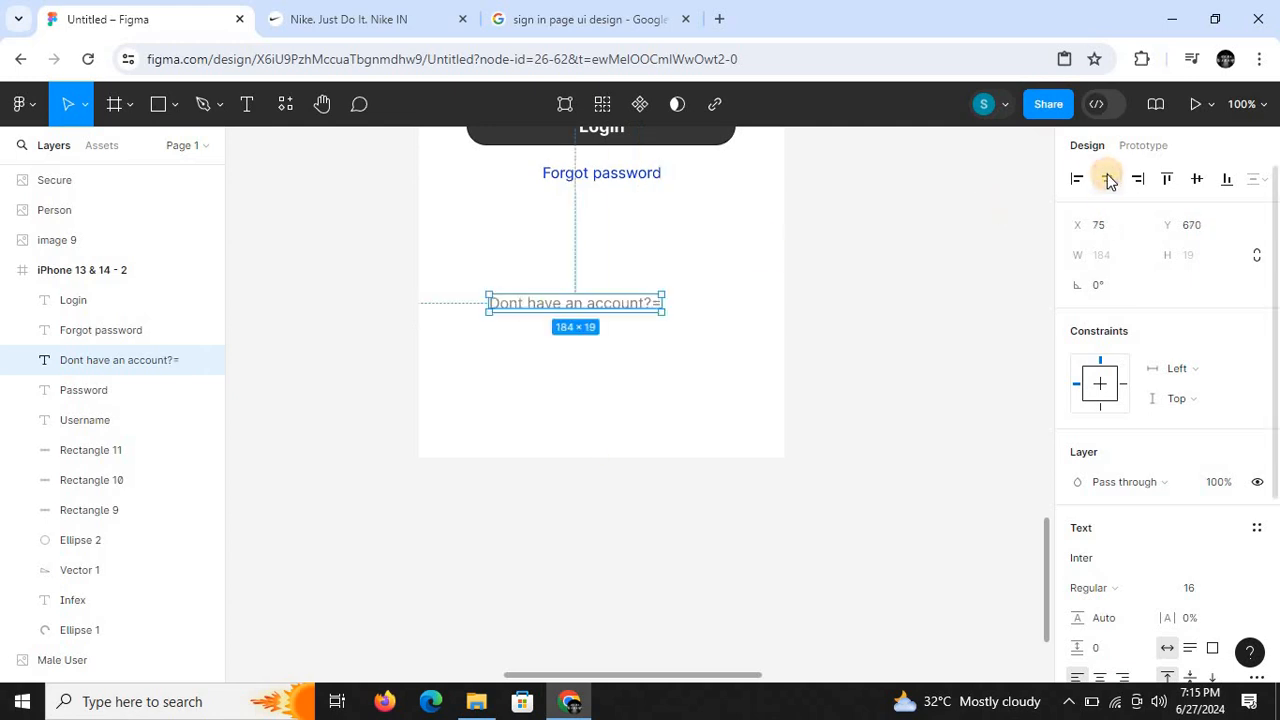
pyautogui.click(1108, 179)
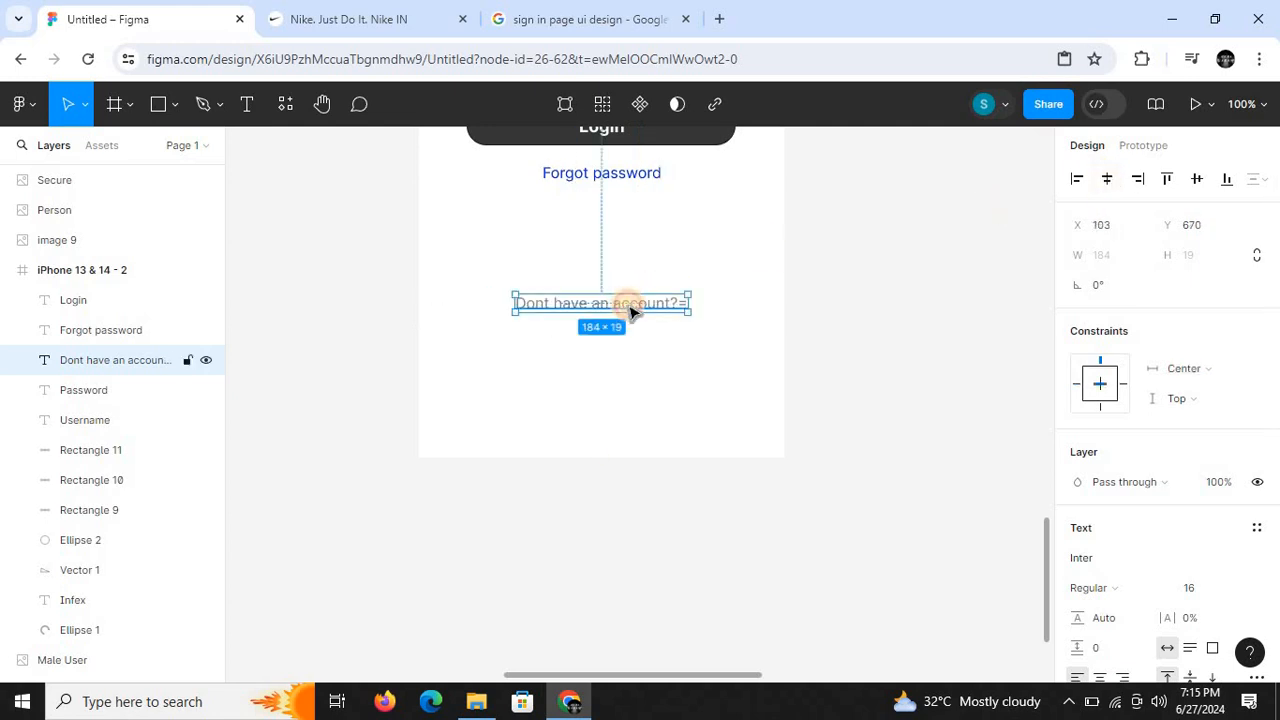
pyautogui.moveTo(631, 312); pyautogui.dragTo(577, 307)
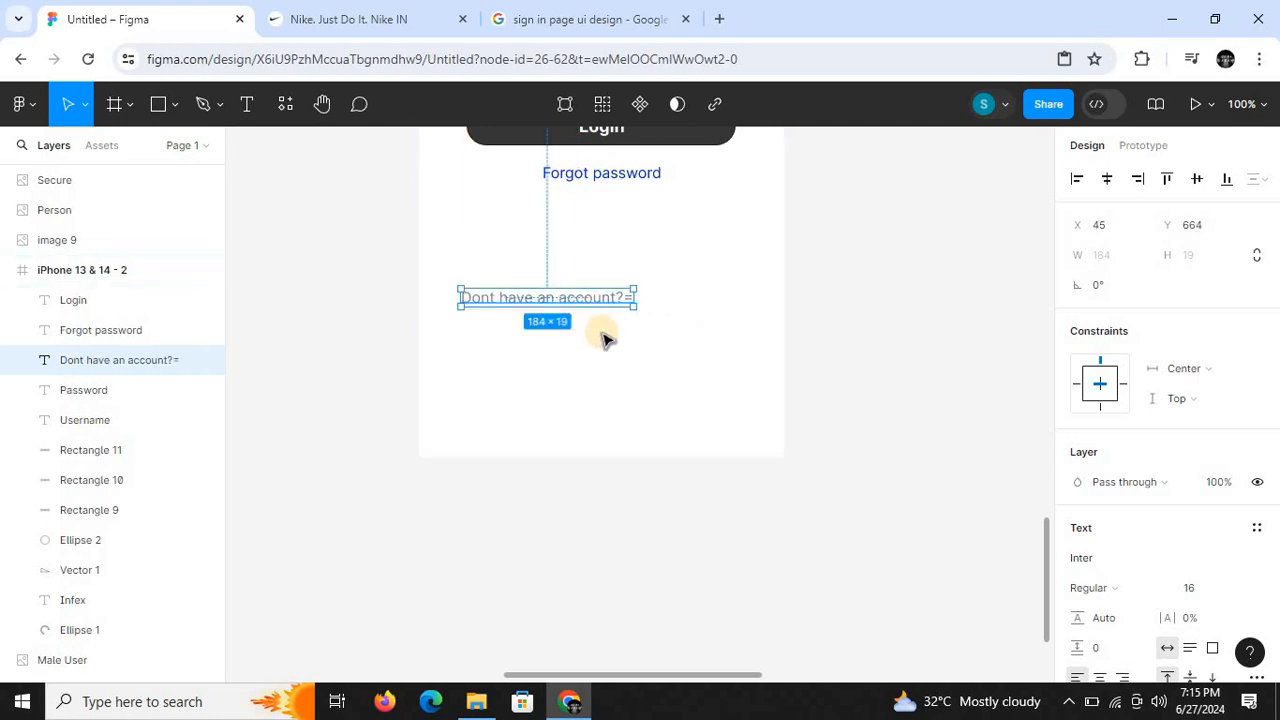
# - Remove the stray equals sign and add a space before the question mark so the text reads "Dont have an account ?"
pyautogui.hotkey('ctrl', '=')
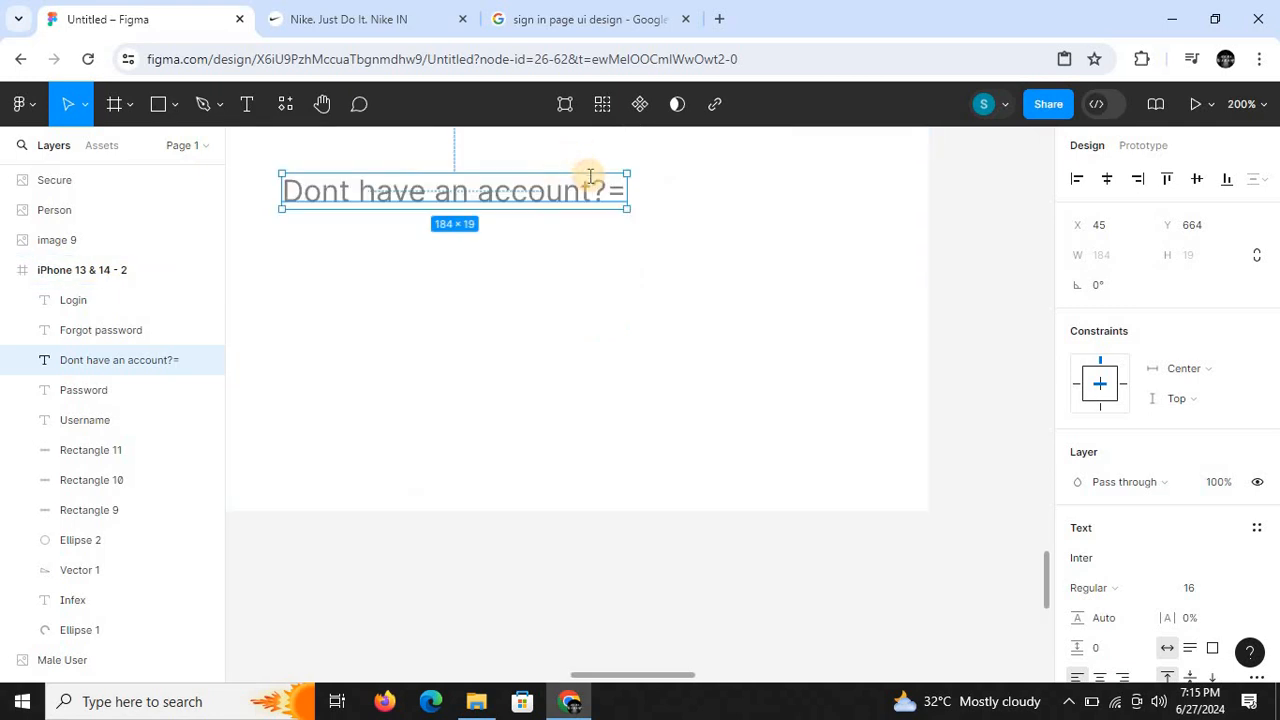
pyautogui.doubleClick(599, 188)
pyautogui.click(606, 195)
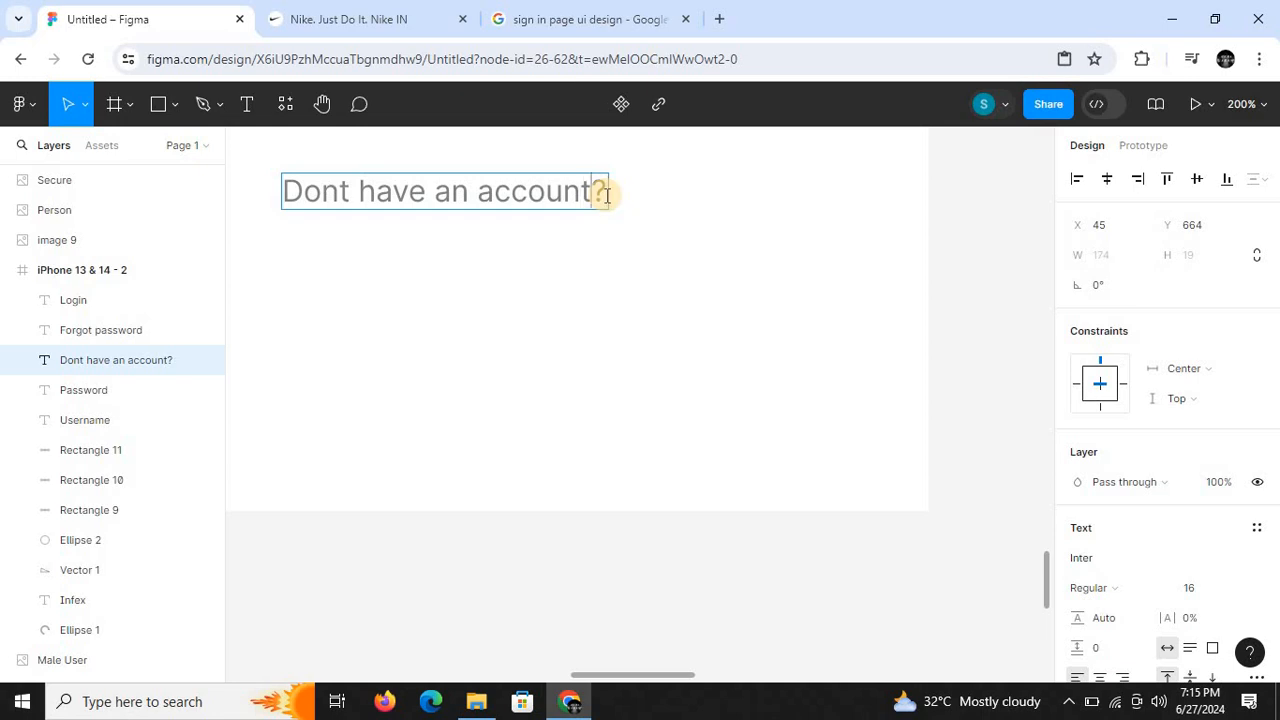
pyautogui.press('Escape')
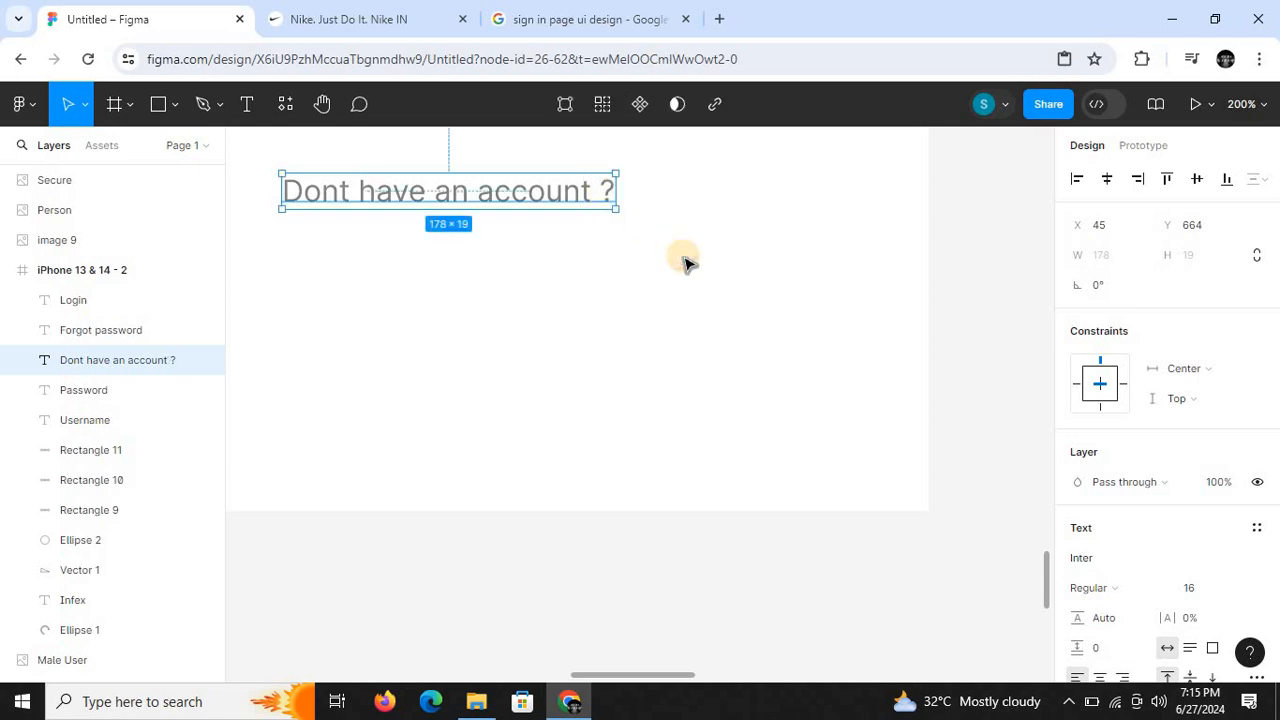
pyautogui.click(825, 288)
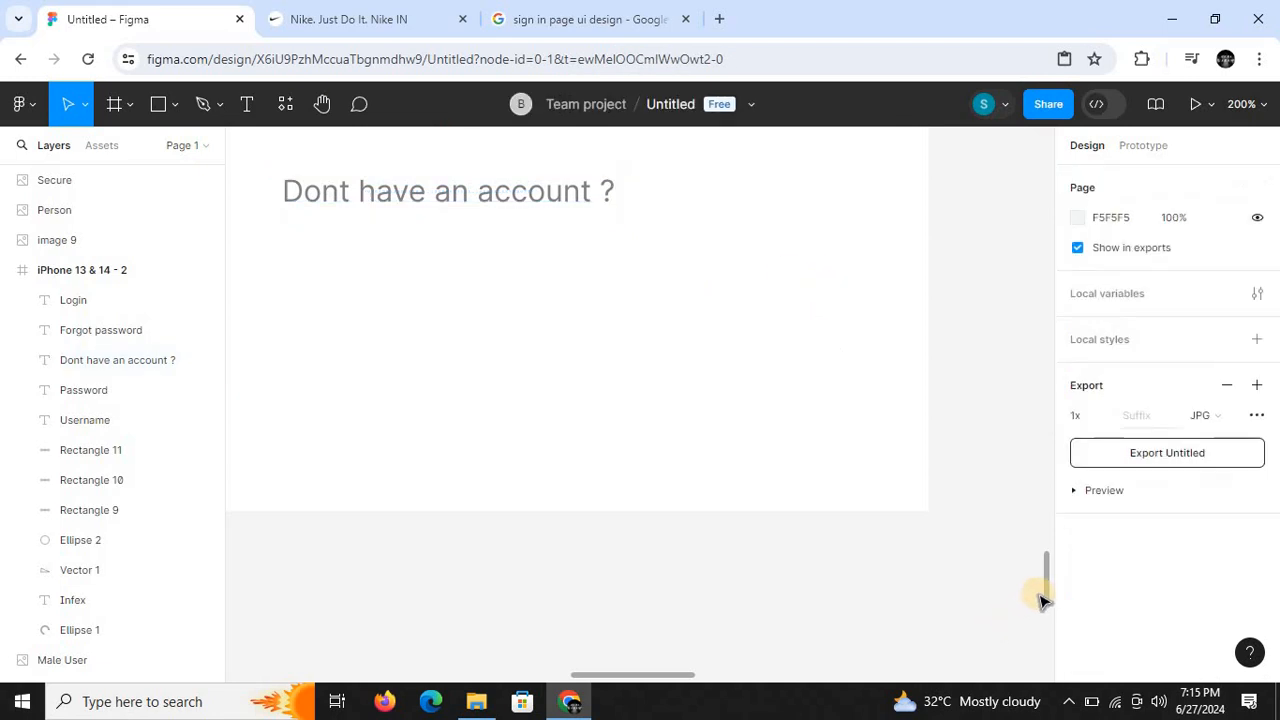
# - Duplicate the blue Forgot password text and place the copy right after "Dont have an account ?", at about X 239, Y 664
pyautogui.hotkey('ctrl', '-')
pyautogui.moveTo(1046, 592); pyautogui.dragTo(1044, 557)
pyautogui.click(622, 318)
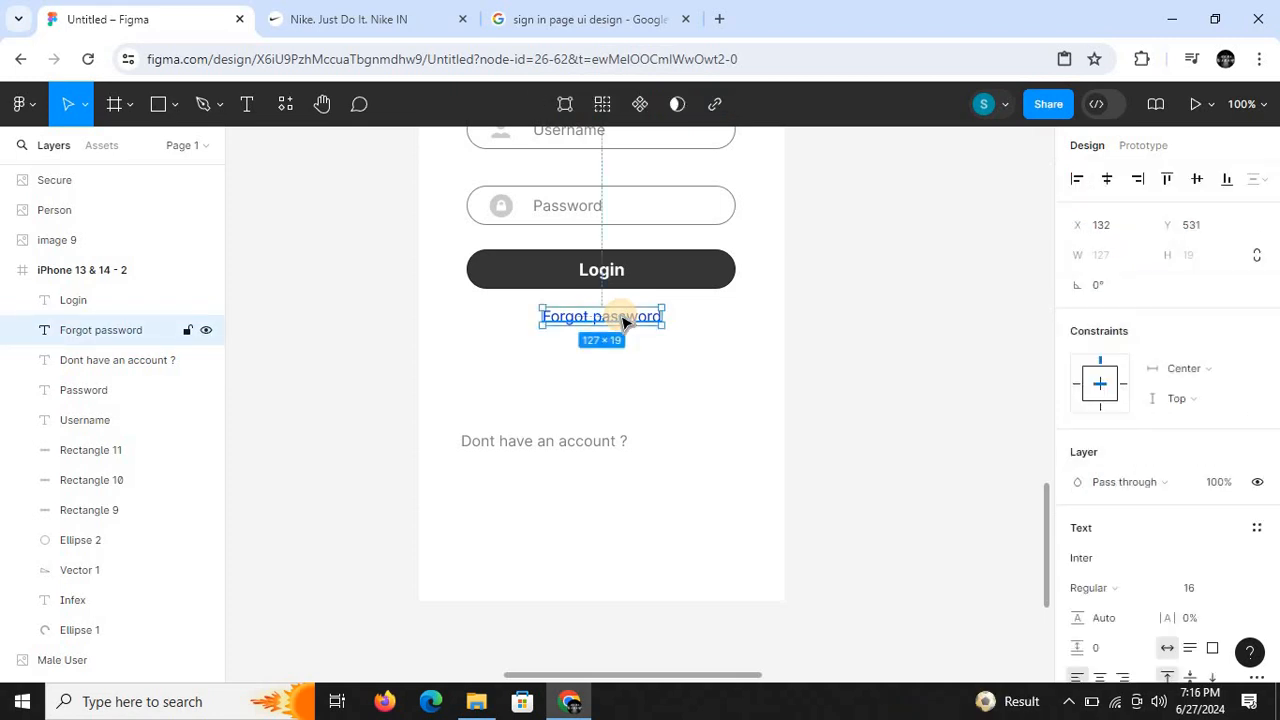
pyautogui.hotkey('ctrl', 'd')
pyautogui.moveTo(622, 322); pyautogui.dragTo(709, 444)
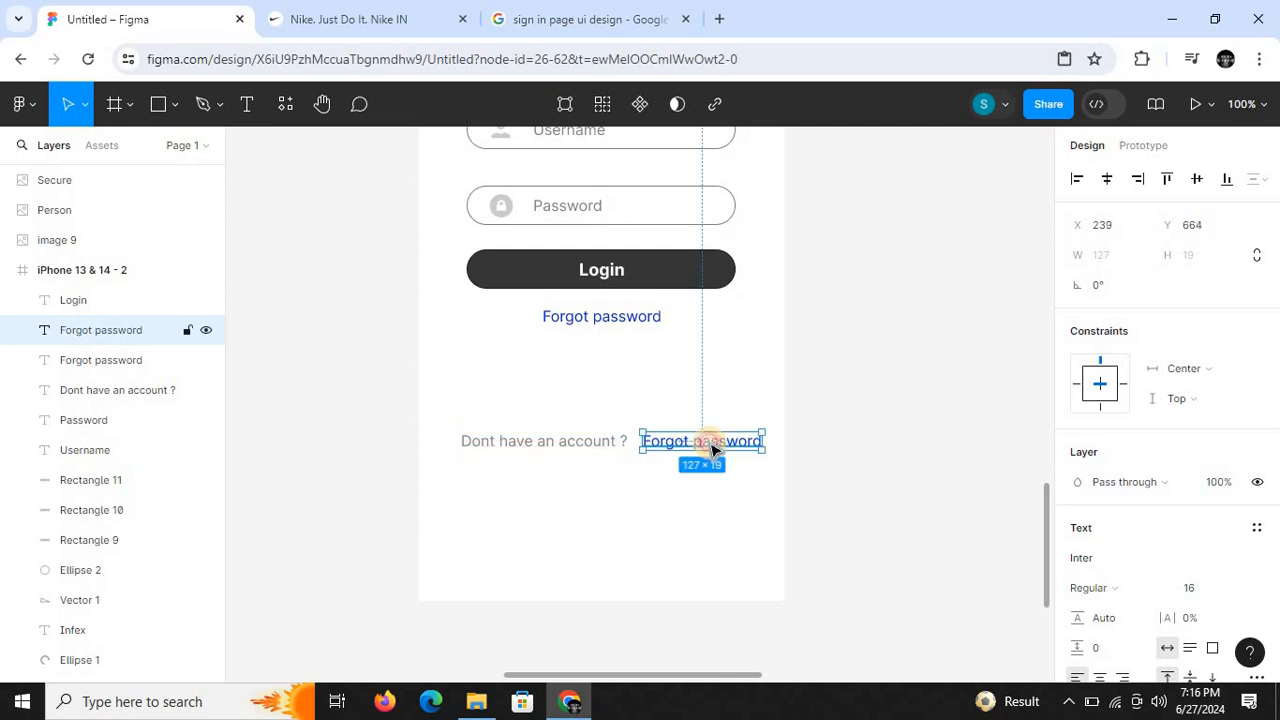
# - Replace the wording of the lower Forgot password copy with "sign up"
pyautogui.doubleClick(710, 443)
pyautogui.press('BackSpace')
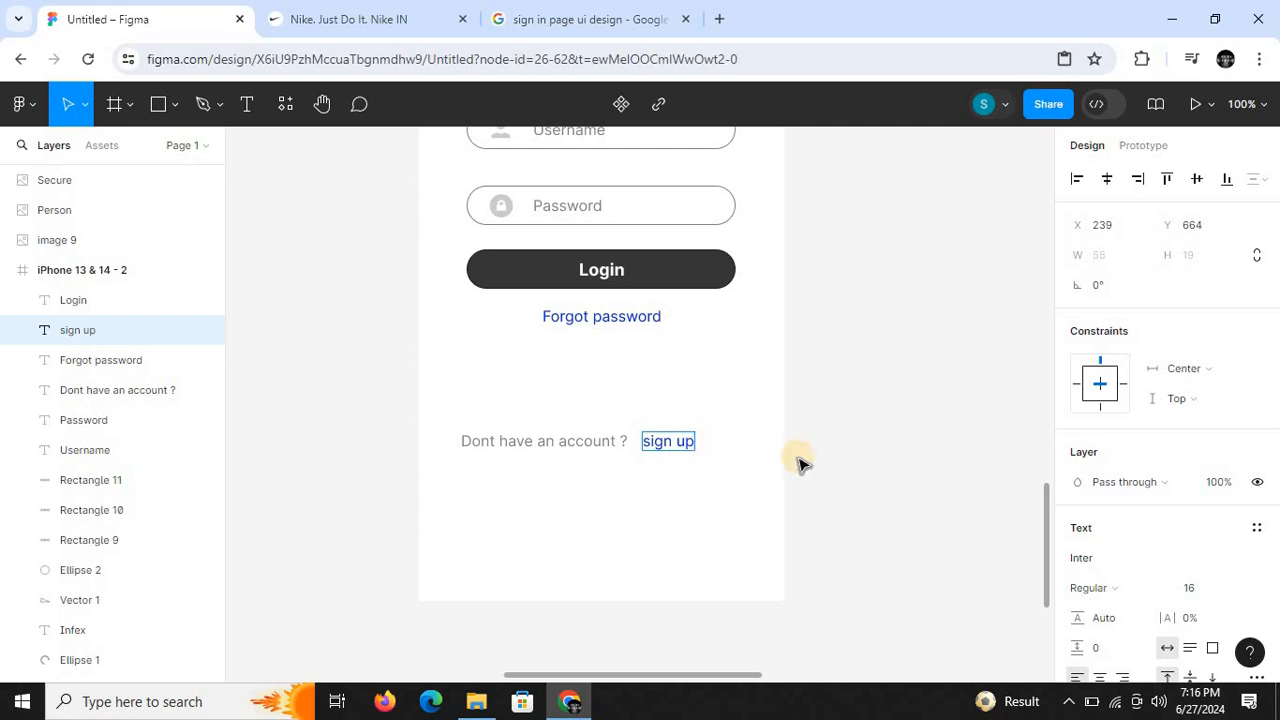
pyautogui.press('Escape')
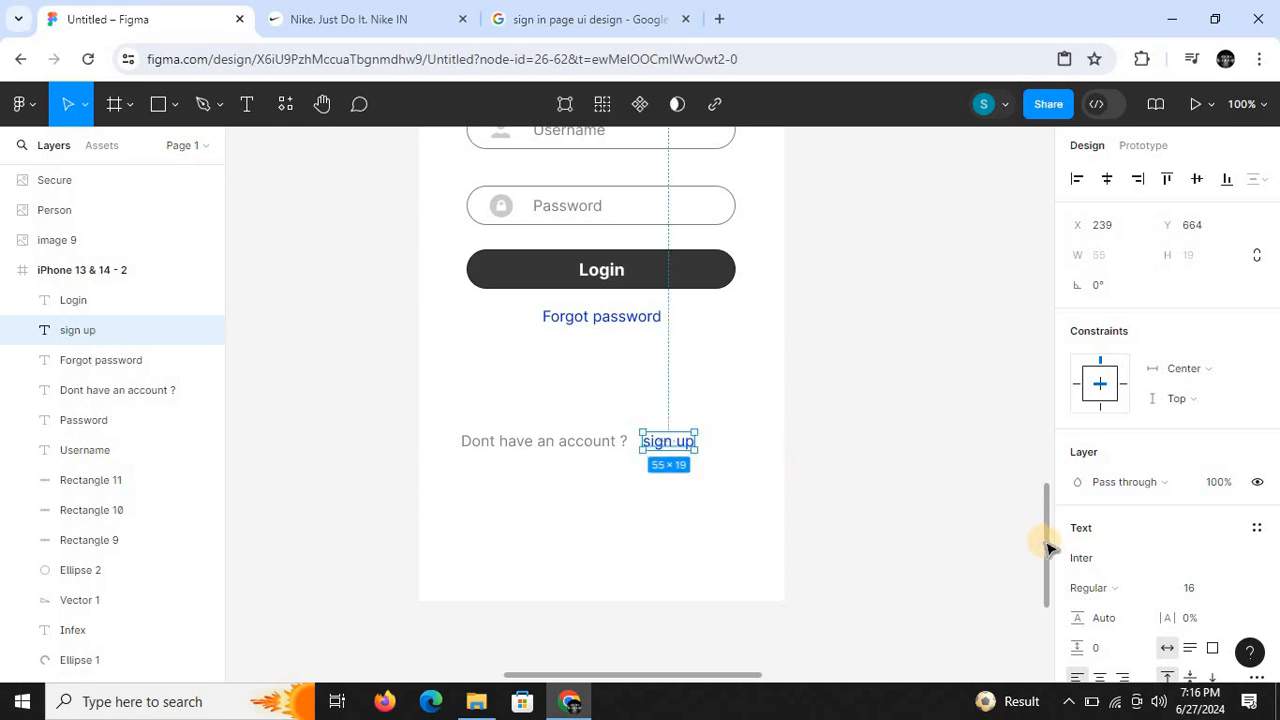
# - Nudge the "sign up" text slightly closer to the account question, to X 237, and deselect it
pyautogui.hotkey('ctrl', '-')
pyautogui.moveTo(1047, 486); pyautogui.dragTo(1050, 548)
pyautogui.hotkey('ctrl', '+')
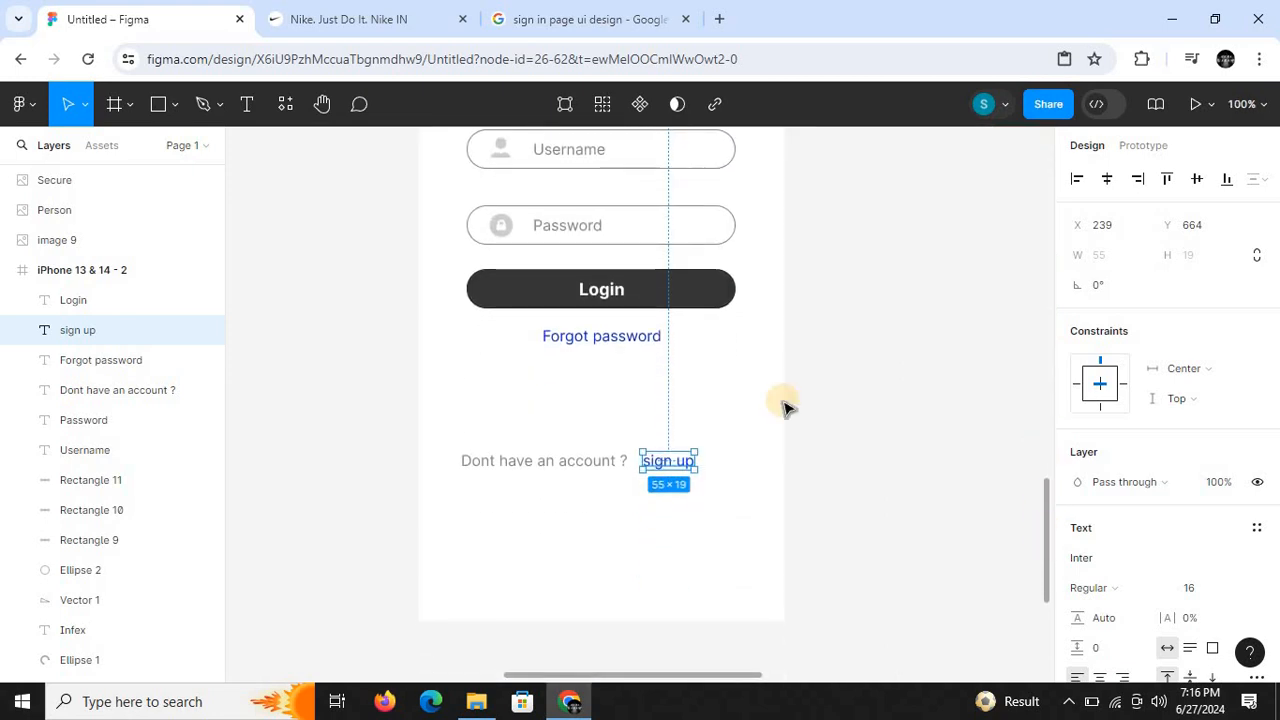
pyautogui.click(628, 450)
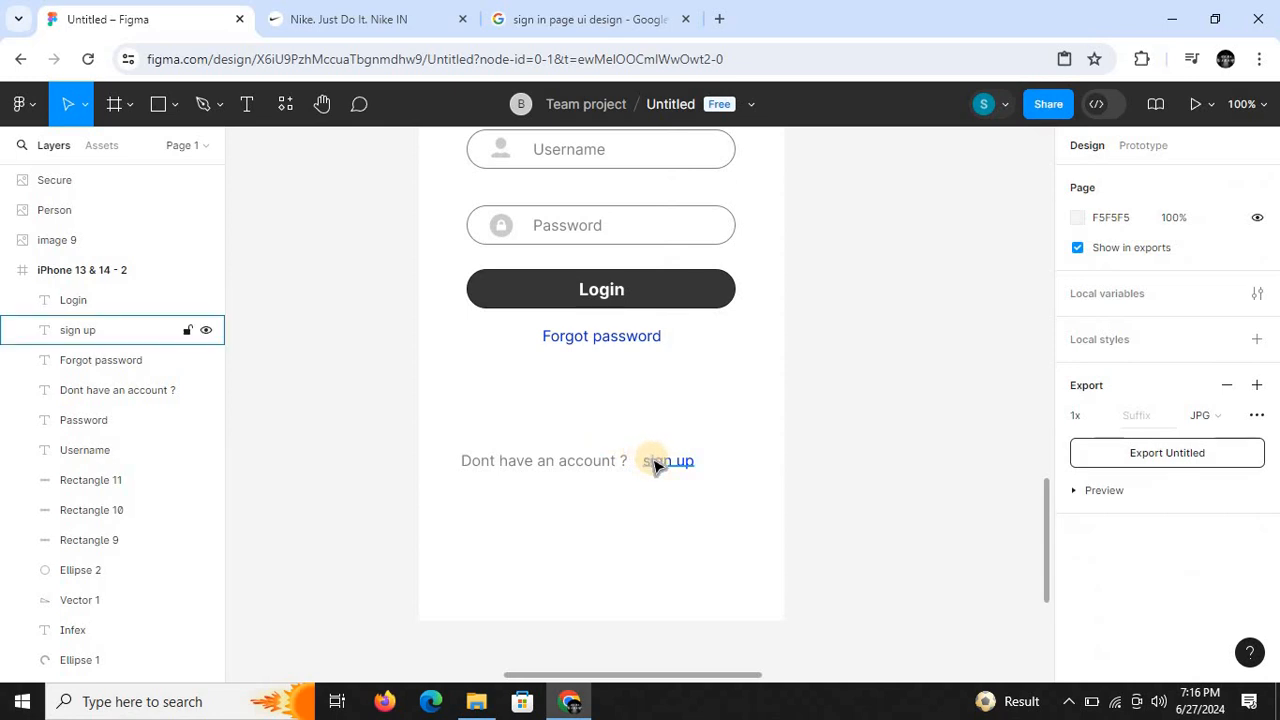
pyautogui.moveTo(654, 463); pyautogui.dragTo(652, 466)
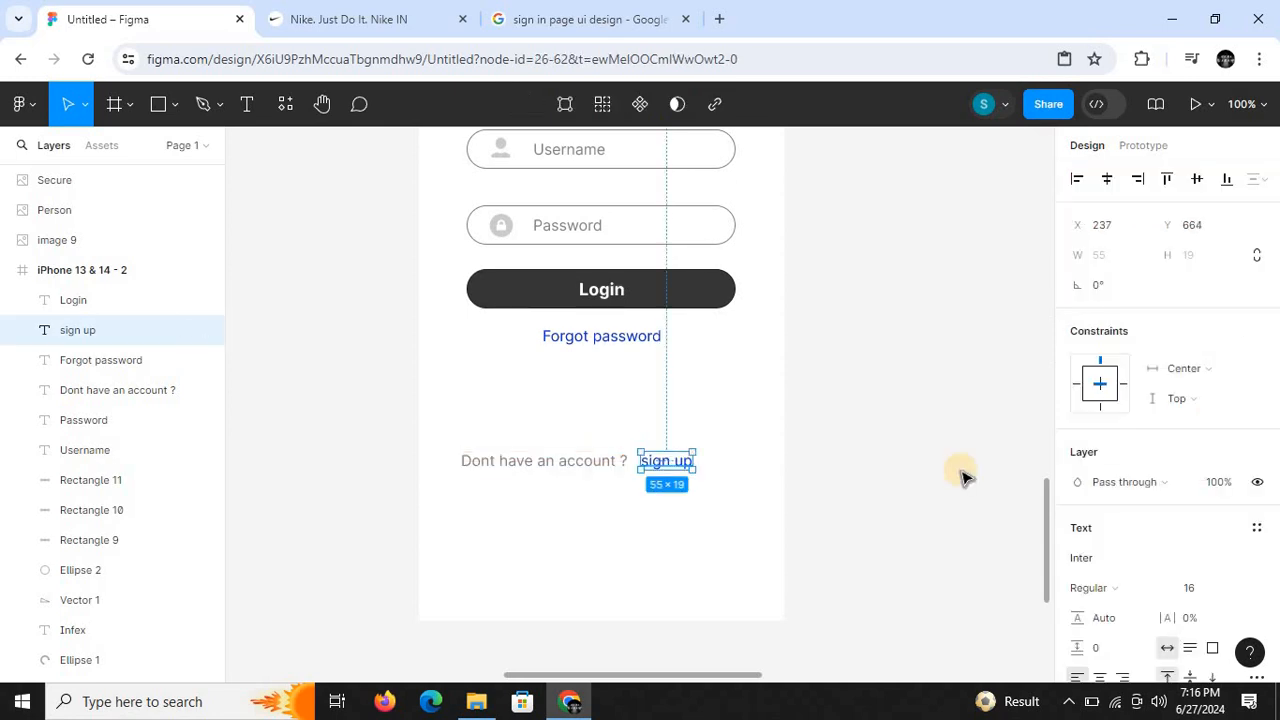
pyautogui.click(960, 477)
# - Select "Dont have an account ?" and "sign up" together and move them as one line to the frame's horizontal centre at Y 666
pyautogui.moveTo(1048, 547); pyautogui.dragTo(1050, 573)
pyautogui.moveTo(435, 363); pyautogui.dragTo(727, 424)
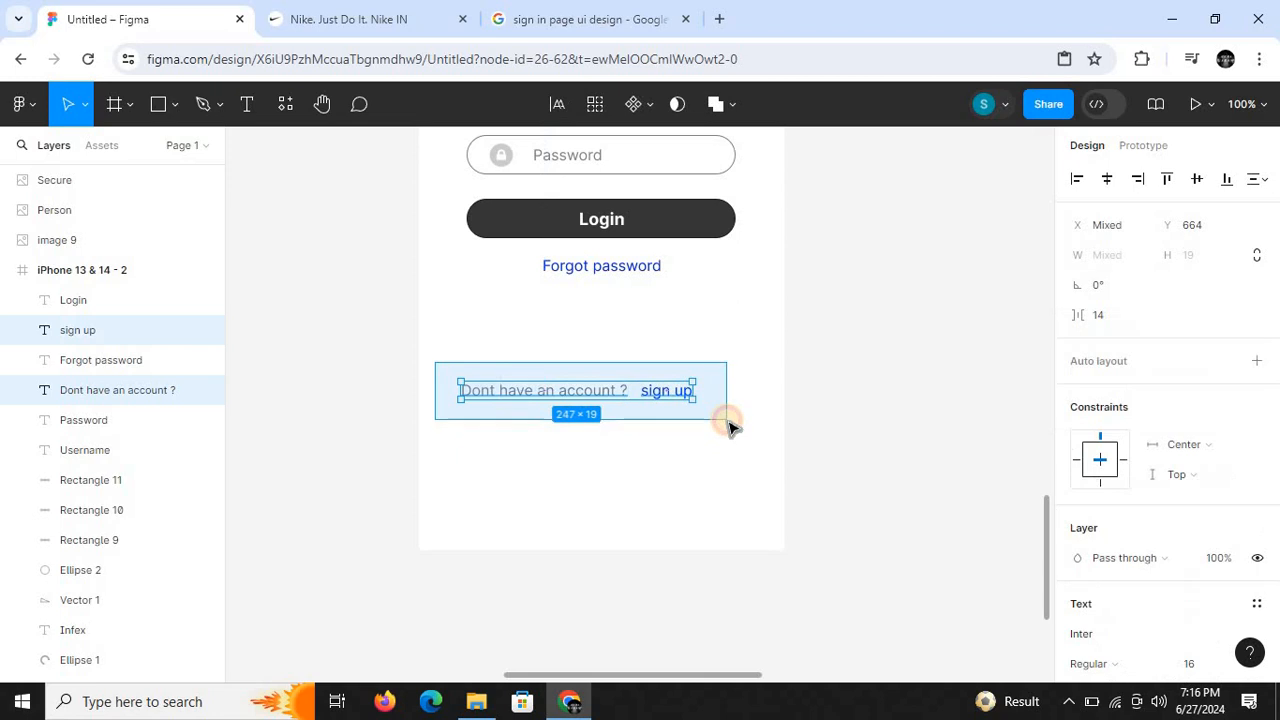
pyautogui.click(1107, 183)
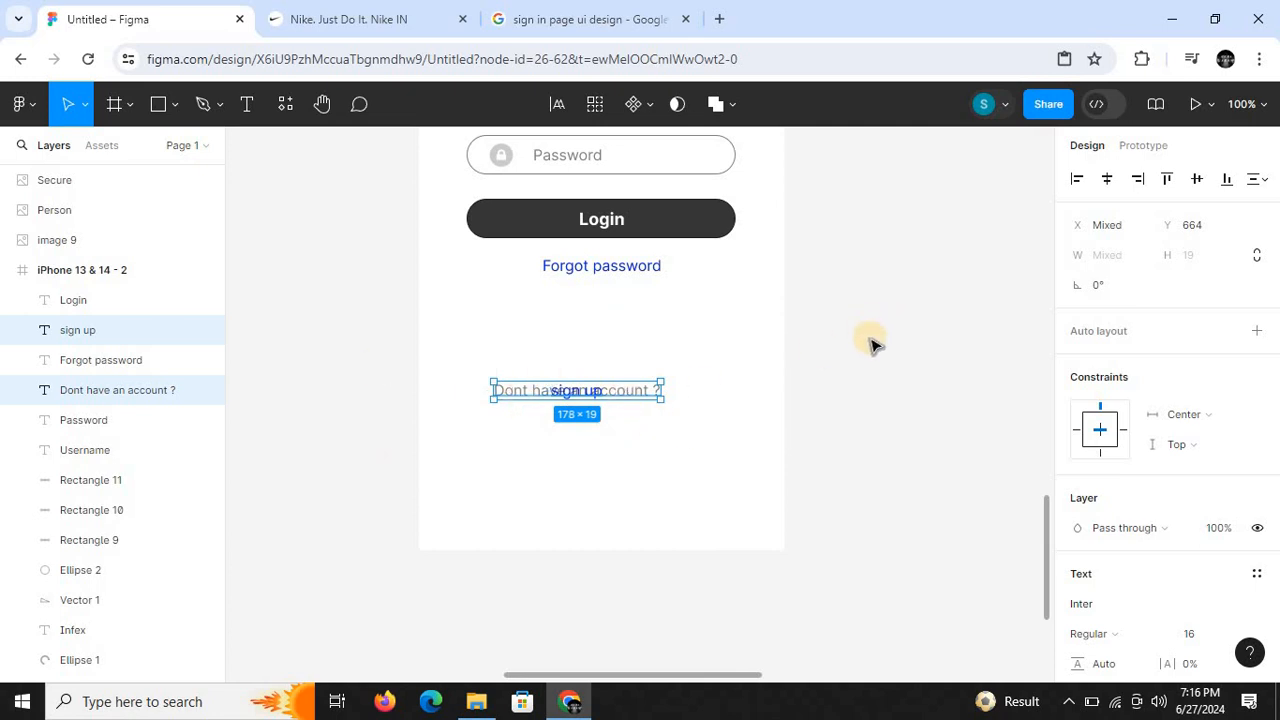
pyautogui.hotkey('ctrl', 'z')
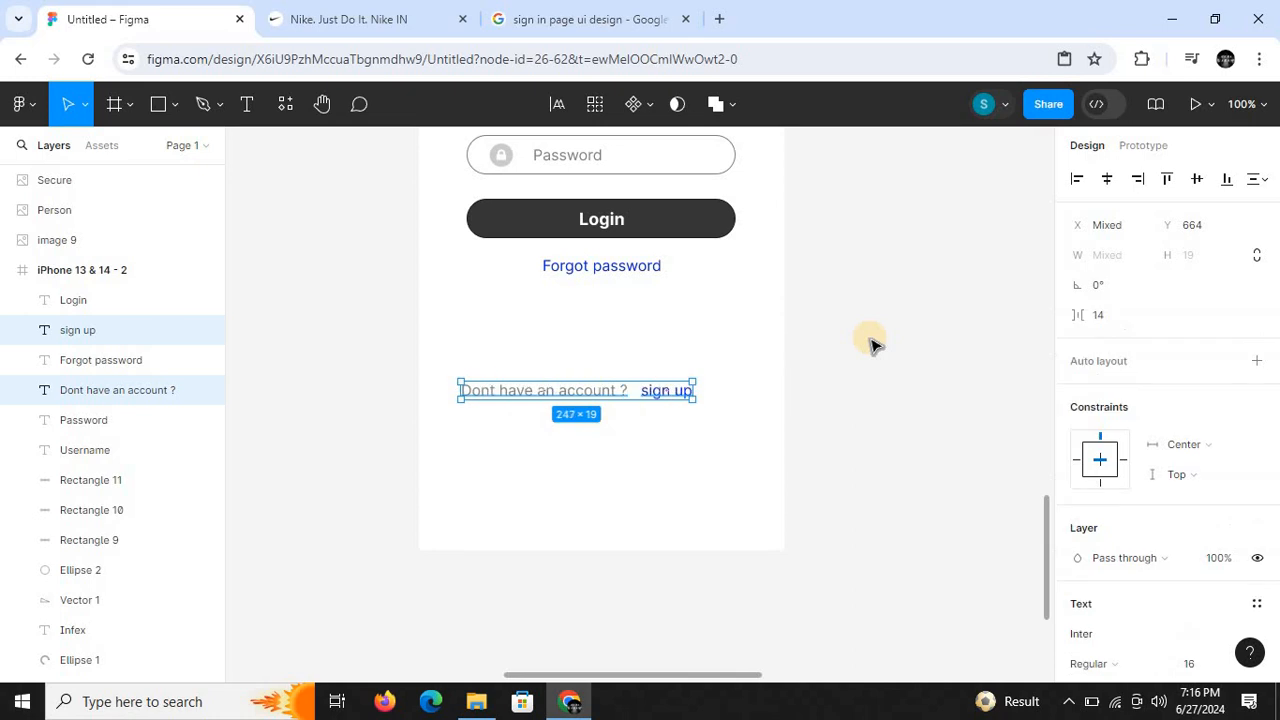
pyautogui.click(565, 392)
pyautogui.moveTo(568, 392); pyautogui.dragTo(588, 395)
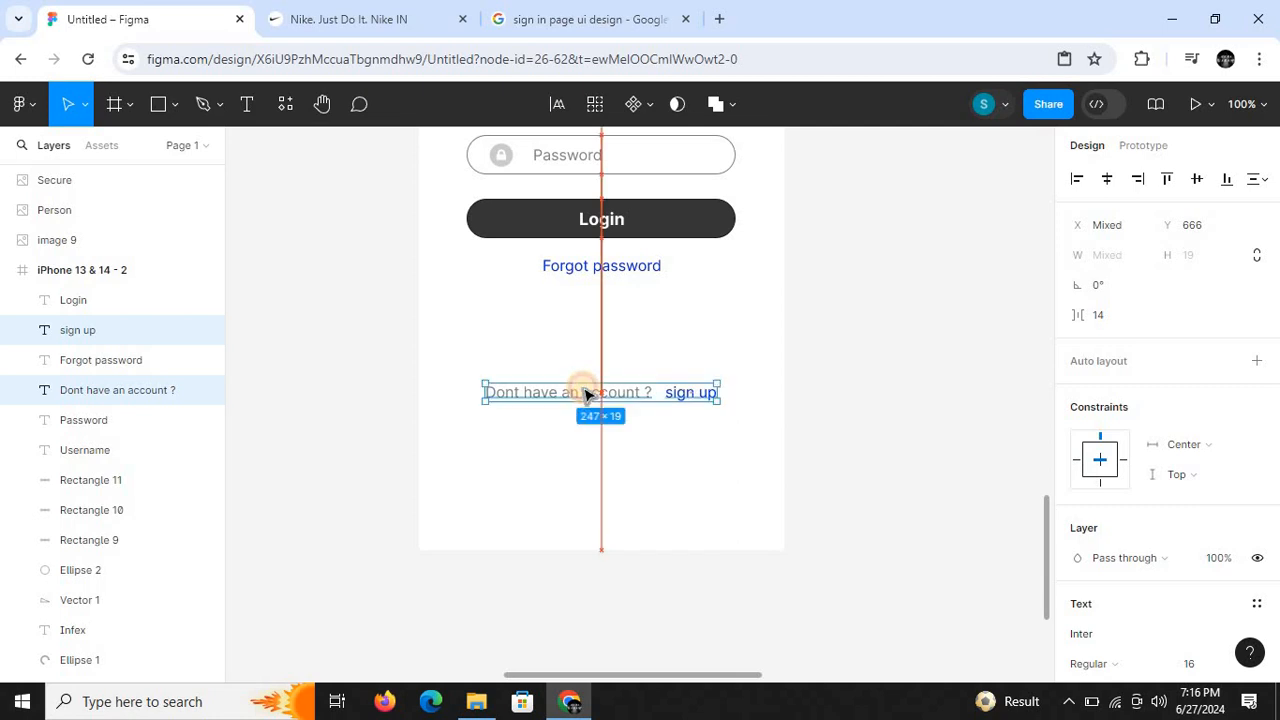
pyautogui.click(965, 510)
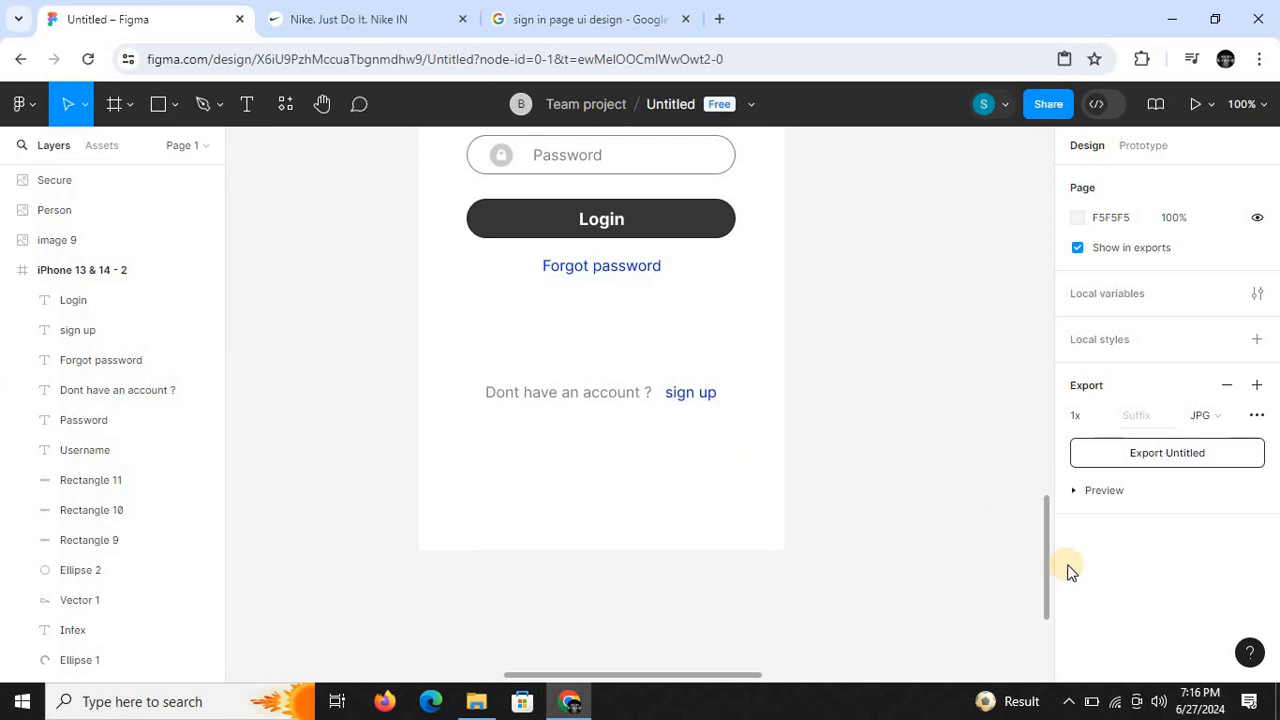
# - Review the whole sign-in frame at different zoom levels, from the Infex logo down to the sign up line
pyautogui.press('-')
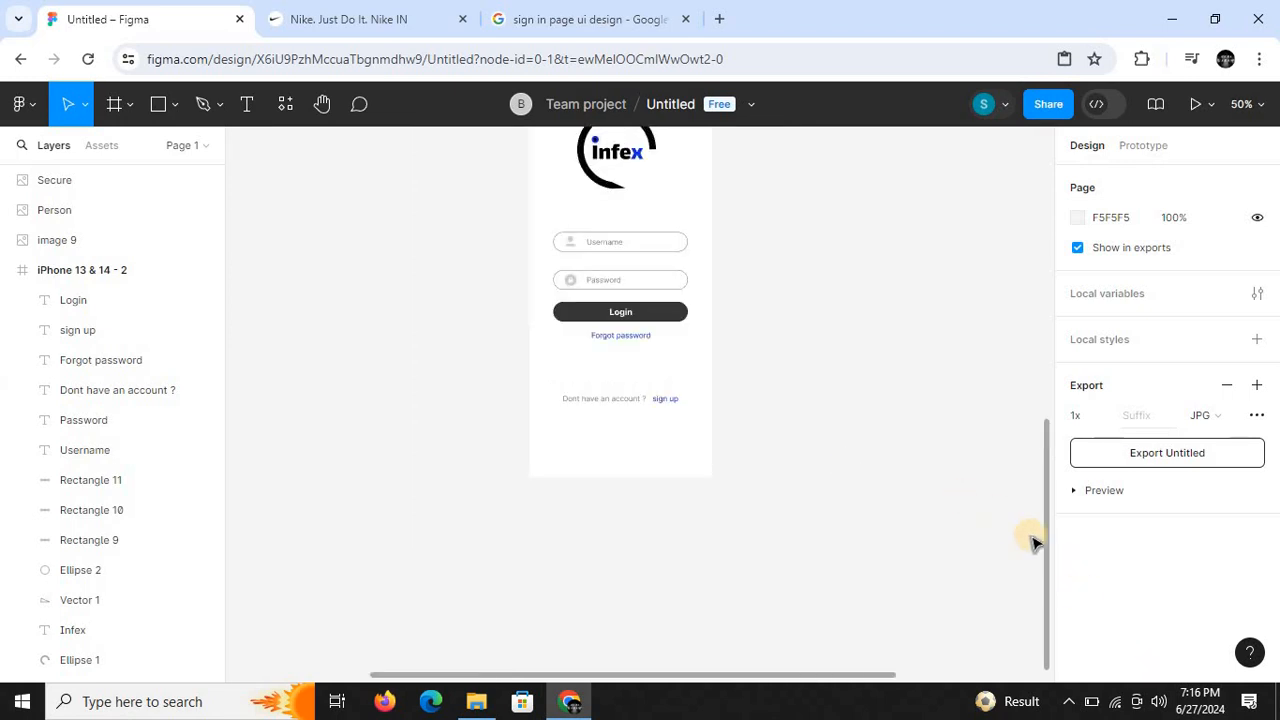
pyautogui.moveTo(1050, 558); pyautogui.dragTo(1055, 450)
pyautogui.press('-')
pyautogui.press('+')
pyautogui.press('+')
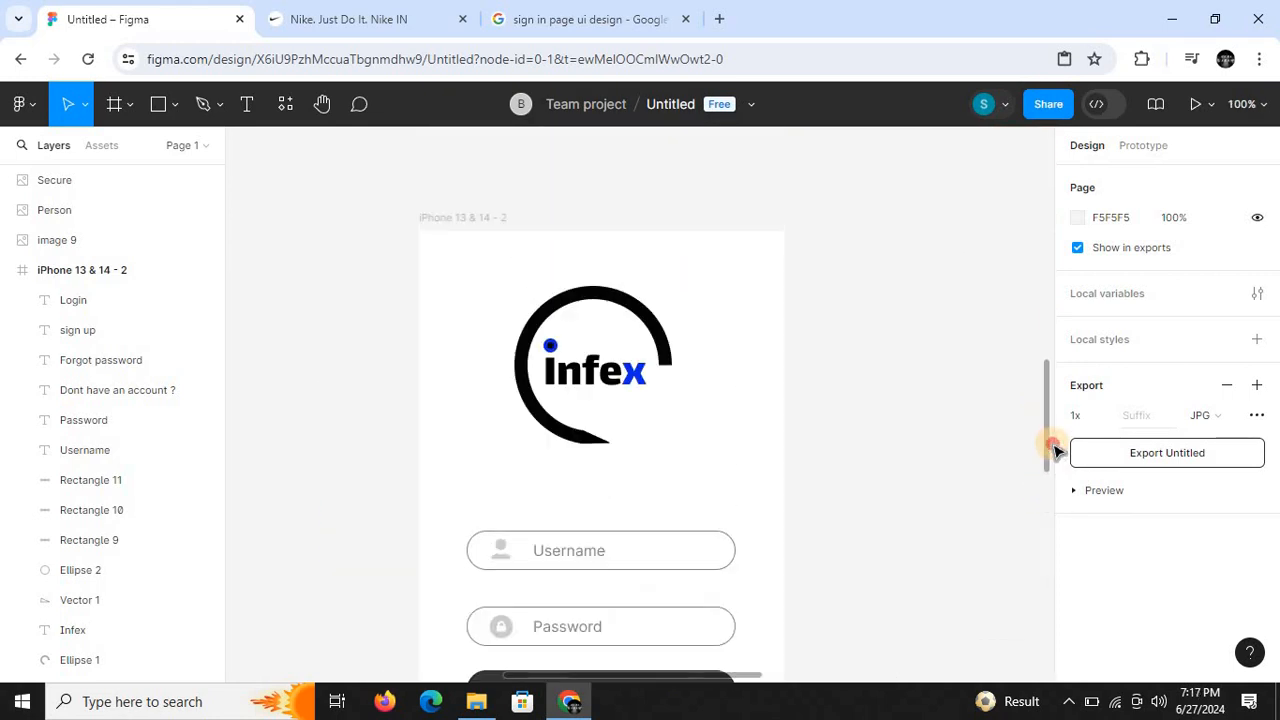
pyautogui.press('-')
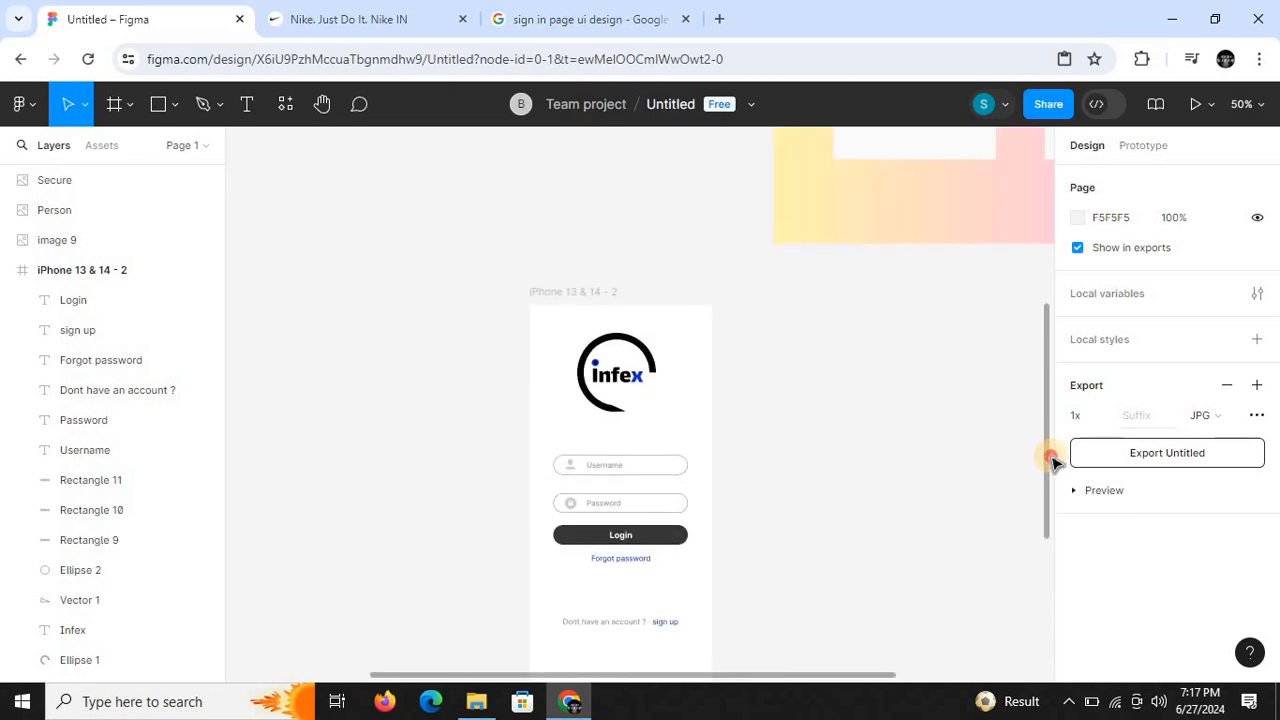
pyautogui.press('-')
pyautogui.moveTo(1051, 457); pyautogui.dragTo(1046, 489)
pyautogui.press('+')
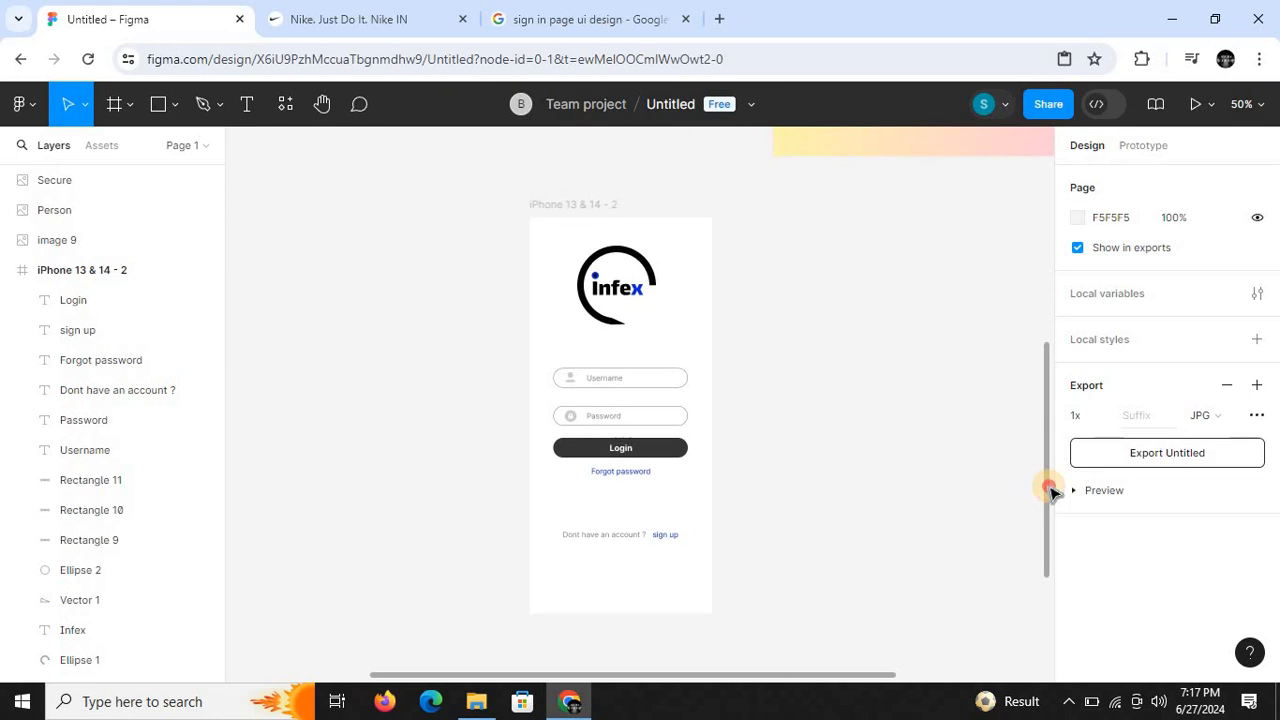
pyautogui.press('-')
pyautogui.press('+')
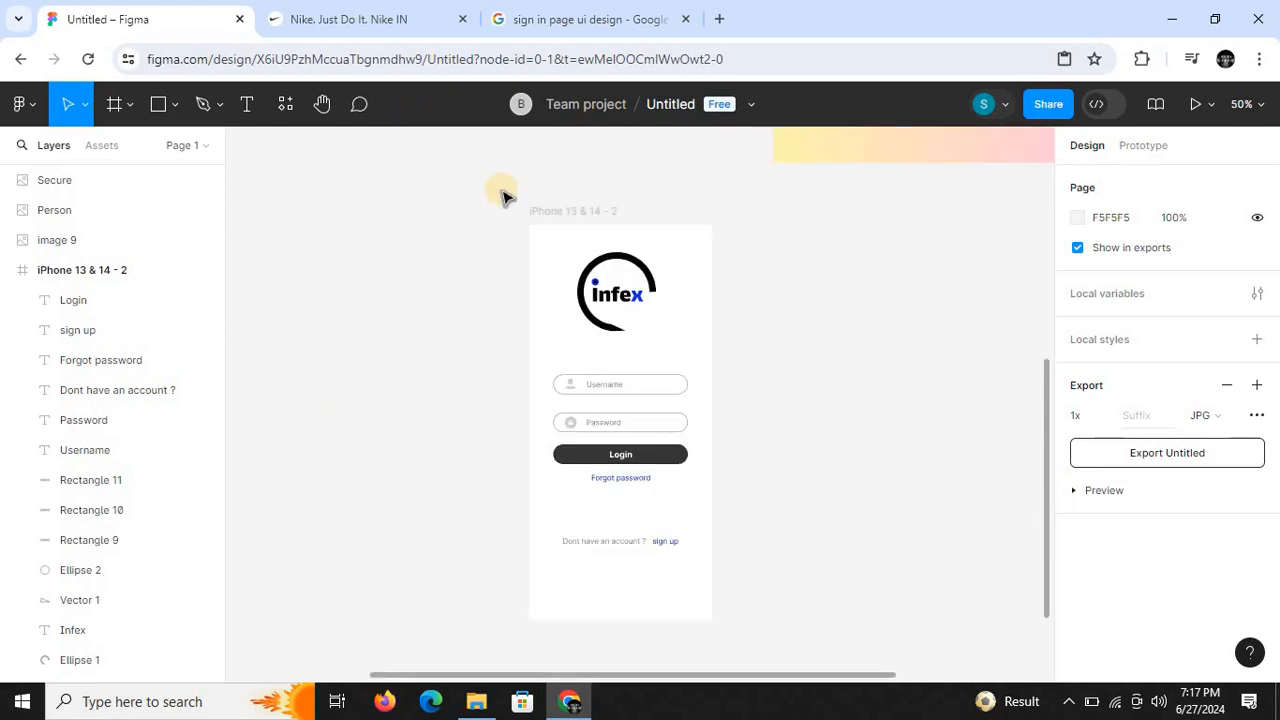
# - Try a grey 818181 fill on the iPhone 13 & 14 - 2 frame and return it to white FFFFFF
pyautogui.click(540, 214)
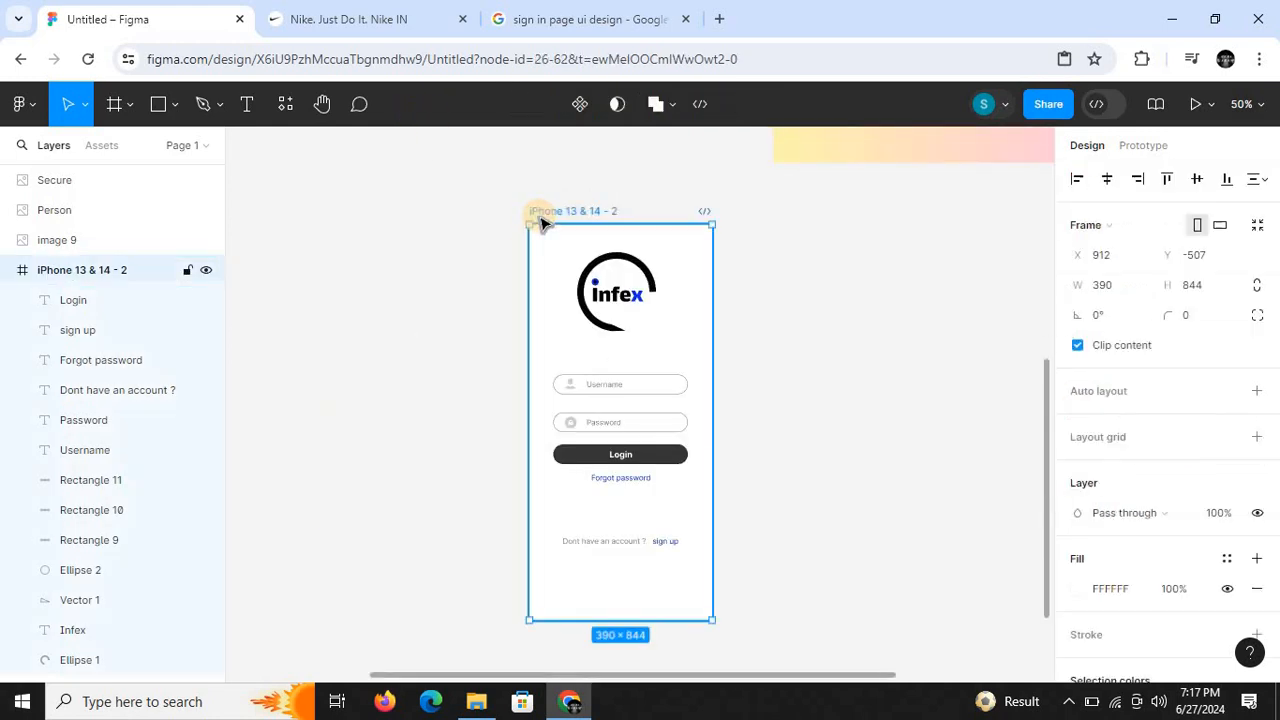
pyautogui.click(1077, 590)
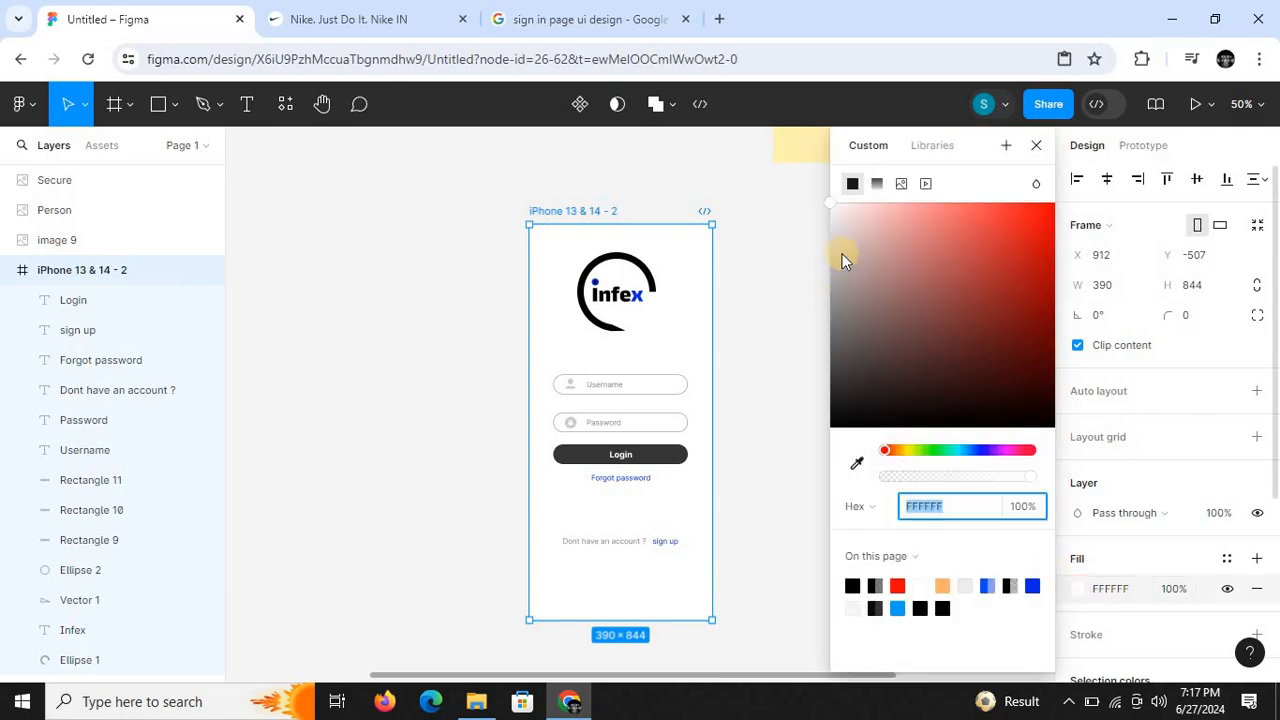
pyautogui.moveTo(840, 256); pyautogui.dragTo(830, 314)
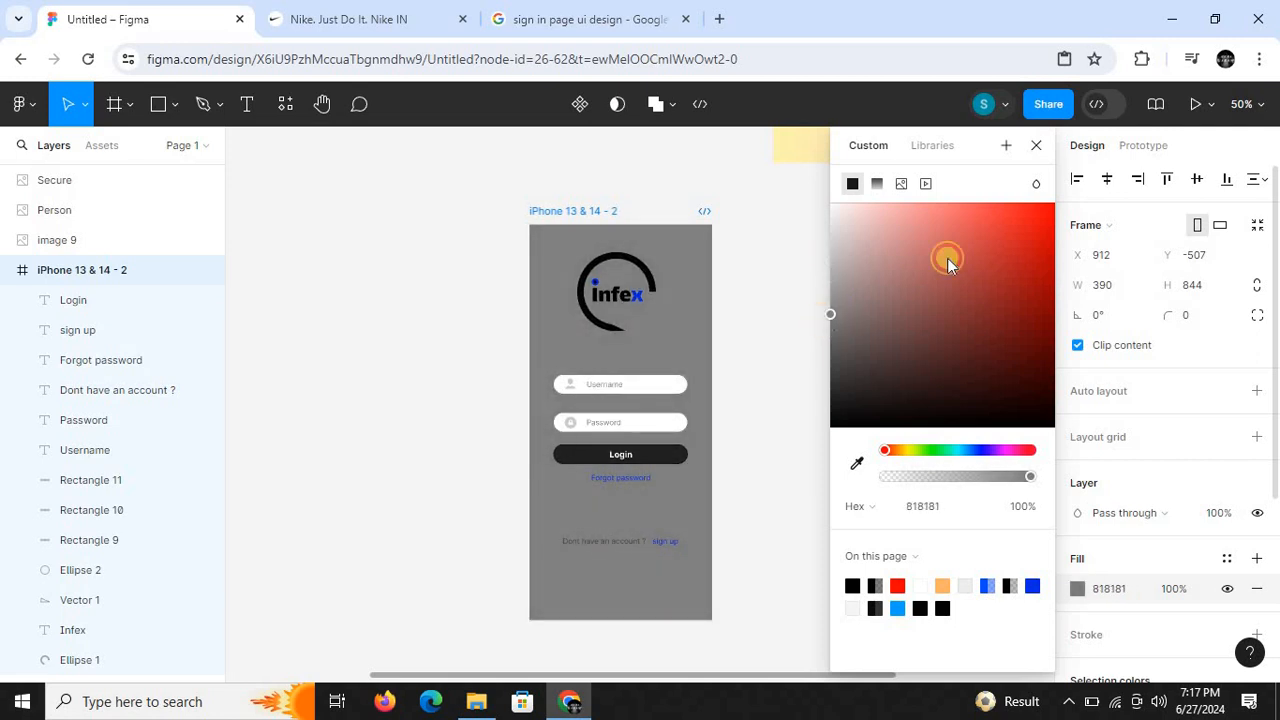
pyautogui.moveTo(947, 258); pyautogui.dragTo(714, 171)
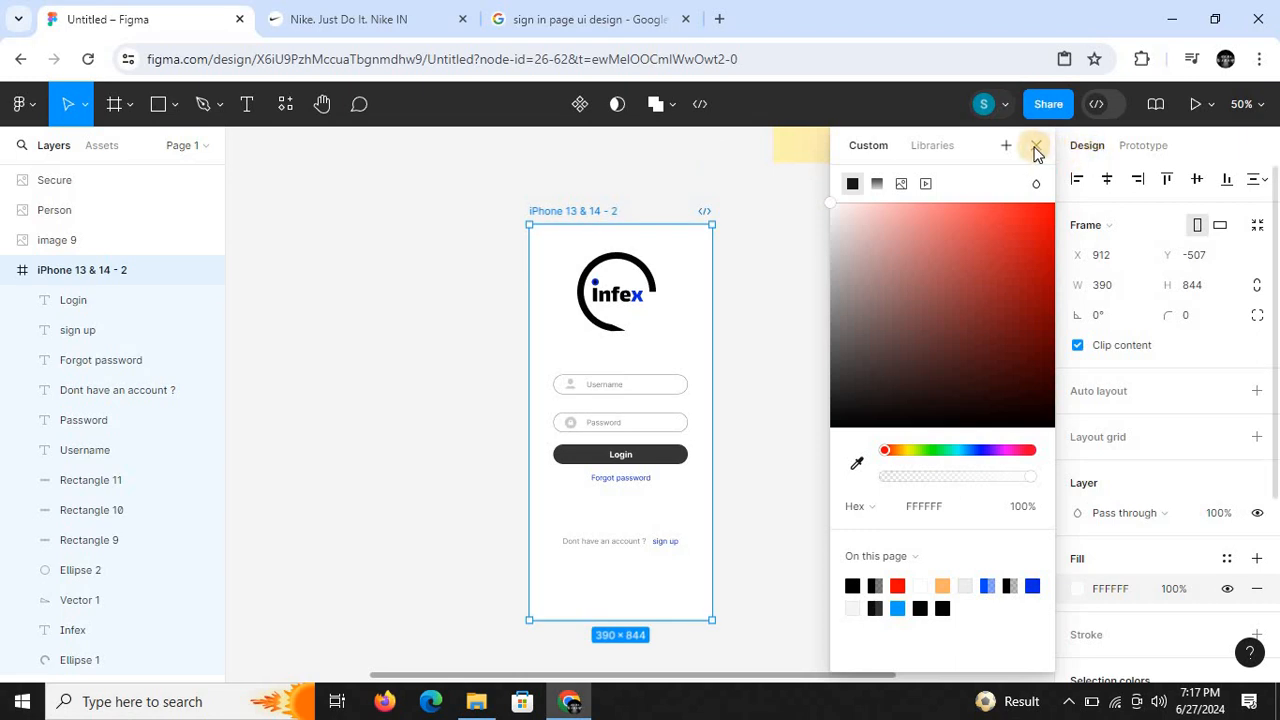
pyautogui.click(793, 332)
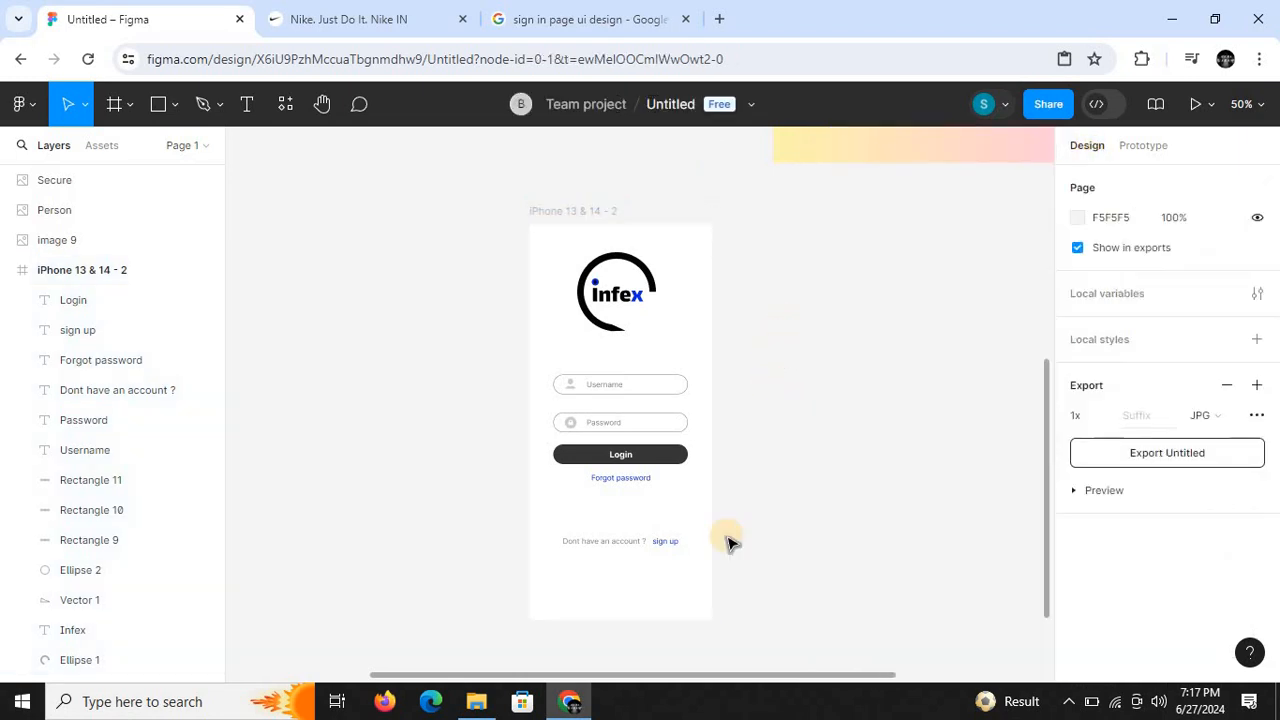
pyautogui.moveTo(751, 674); pyautogui.dragTo(786, 679)
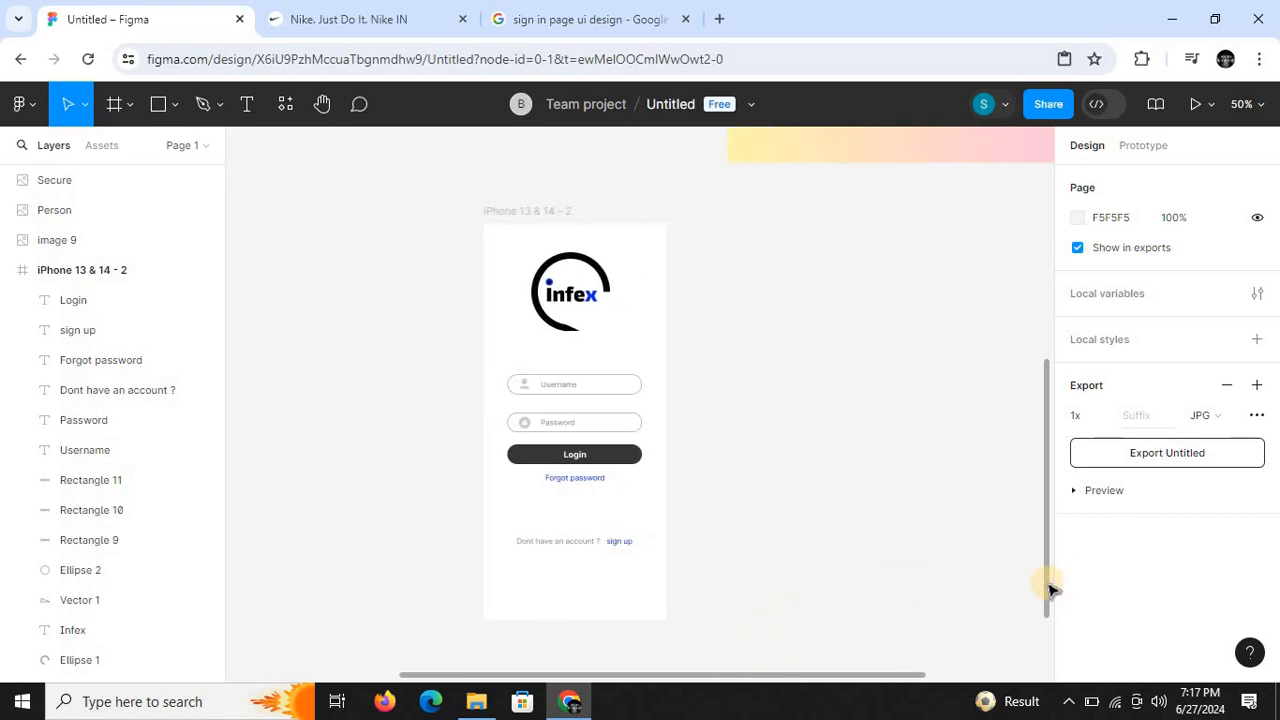
# - Examine the Welcome Back and Sign up reference image alongside the finished sign-in frame
pyautogui.moveTo(1048, 577); pyautogui.dragTo(1046, 587)
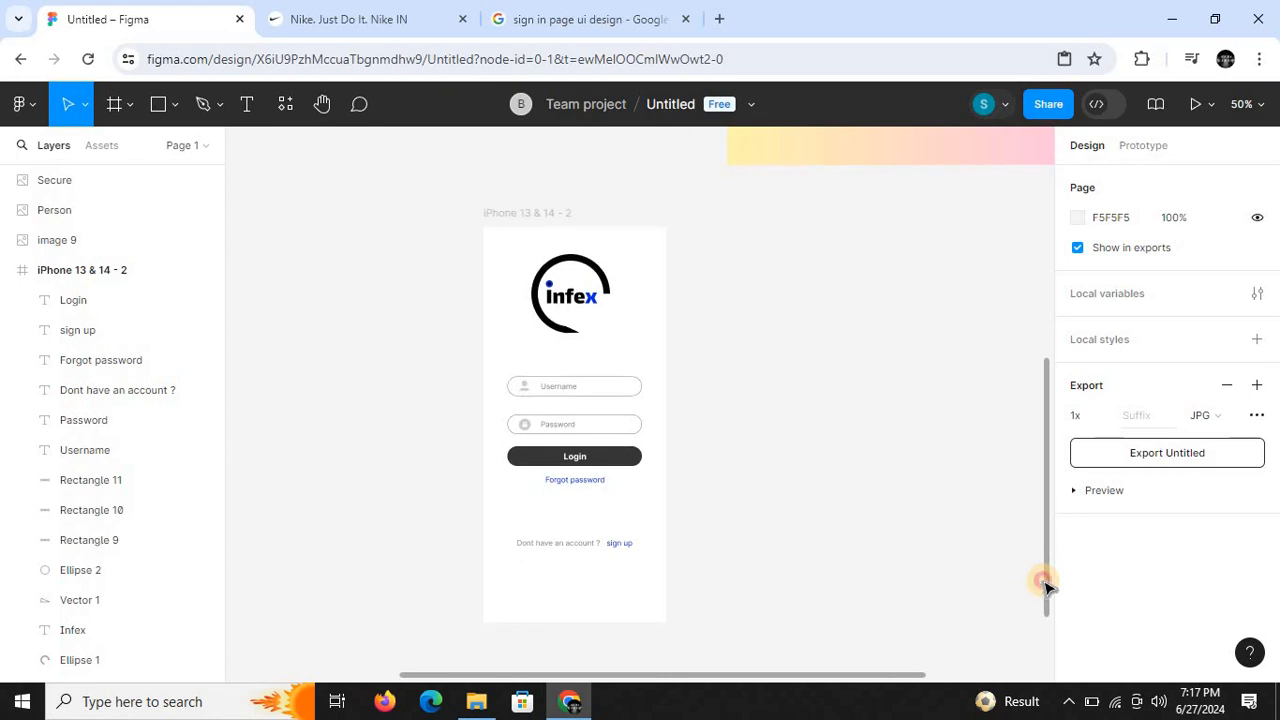
pyautogui.hotkey('ctrl', '-')
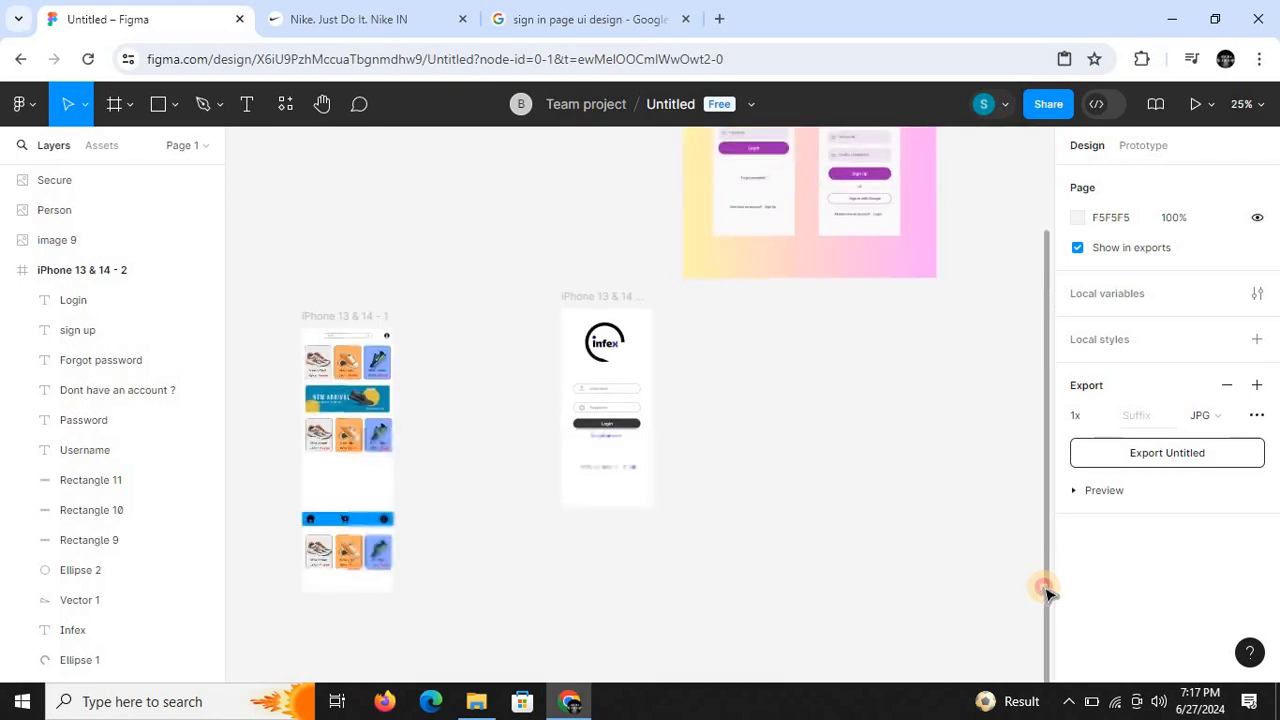
pyautogui.moveTo(1048, 570); pyautogui.dragTo(1054, 383)
pyautogui.hotkey('ctrl', '+')
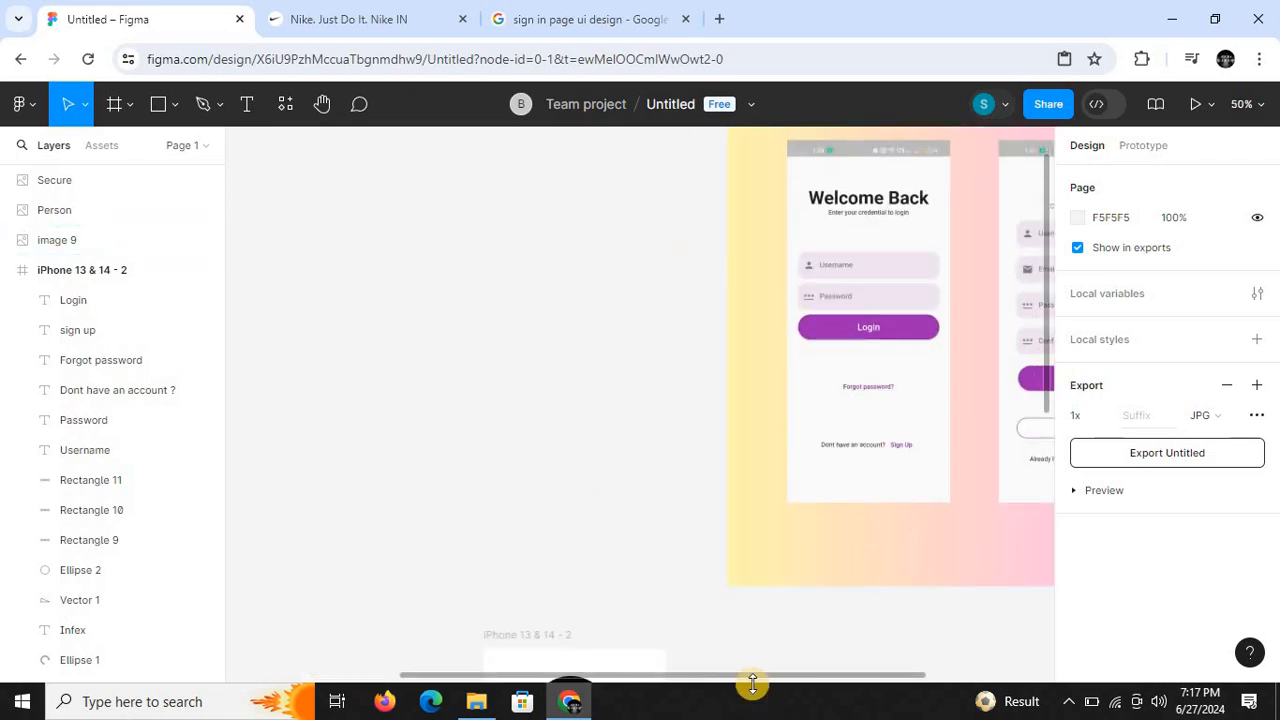
pyautogui.moveTo(753, 680)
pyautogui.mouseDown()
pyautogui.moveTo(810, 683)
pyautogui.moveTo(739, 677)
pyautogui.mouseUp()
pyautogui.hotkey('ctrl', '-')
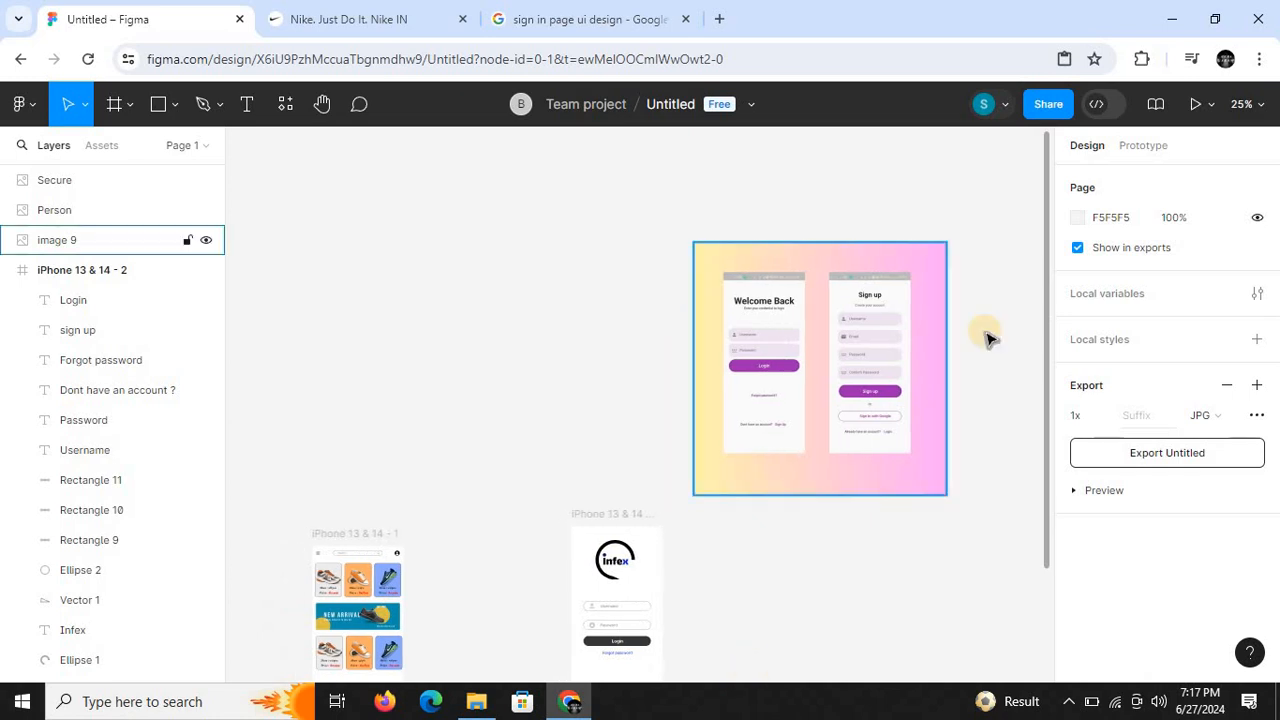
pyautogui.moveTo(1048, 388); pyautogui.dragTo(1046, 563)
pyautogui.hotkey('ctrl', '+')
# - Duplicate the iPhone 13 & 14 - 2 sign-in frame beside the original as the base for a sign-up screen
pyautogui.click(529, 216)
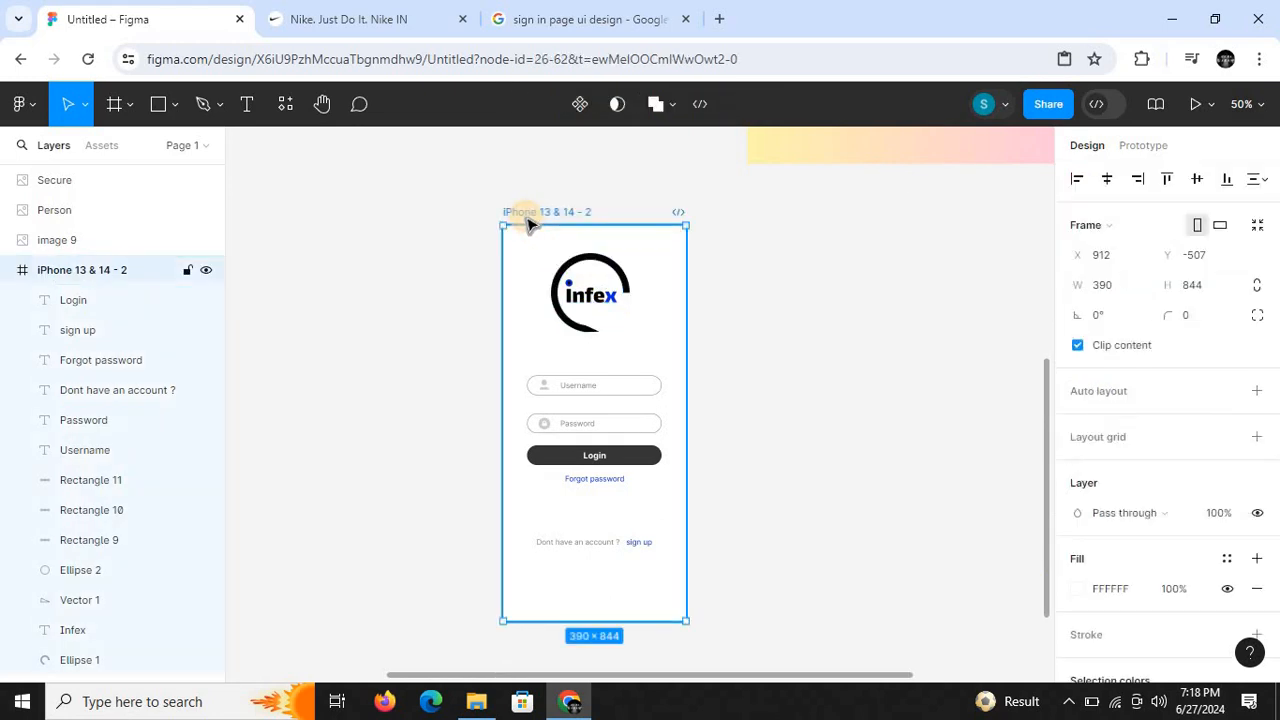
pyautogui.hotkey('ctrl', 'v')
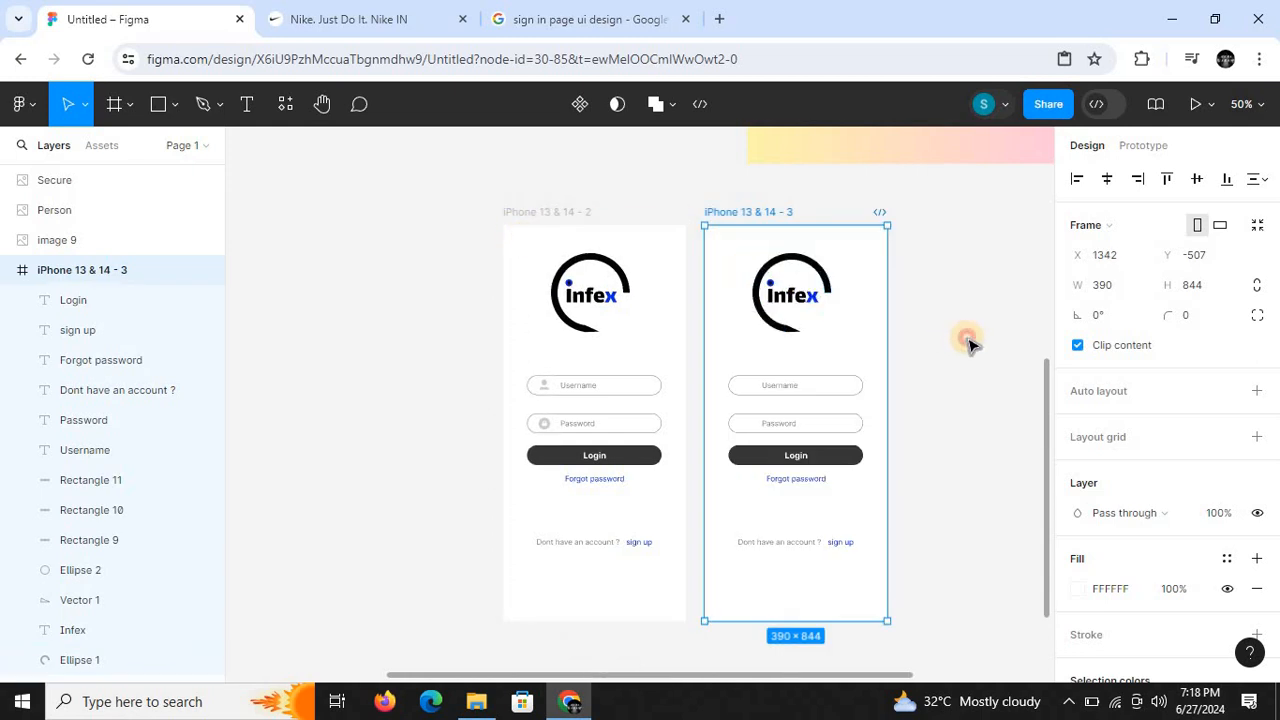
pyautogui.click(931, 337)
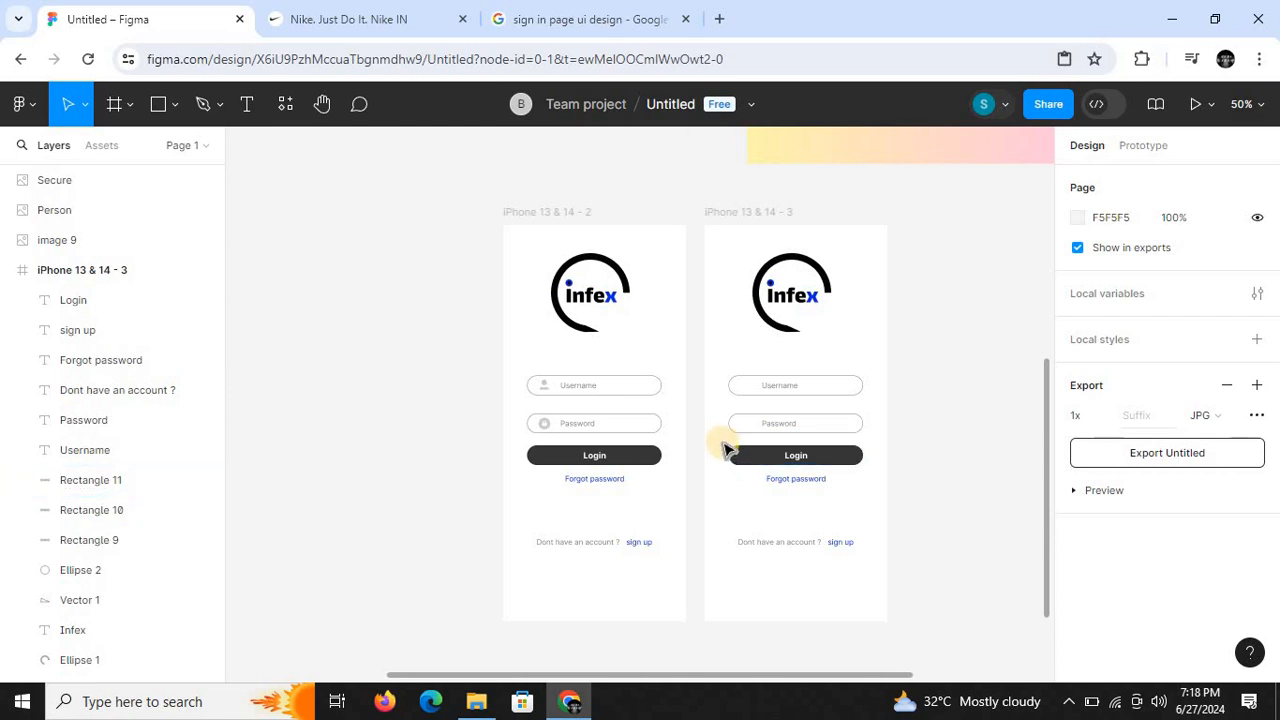
# - Move the Login button and Forgot password link down together in the copied frame to free space under the Password field
pyautogui.moveTo(776, 497); pyautogui.dragTo(833, 500)
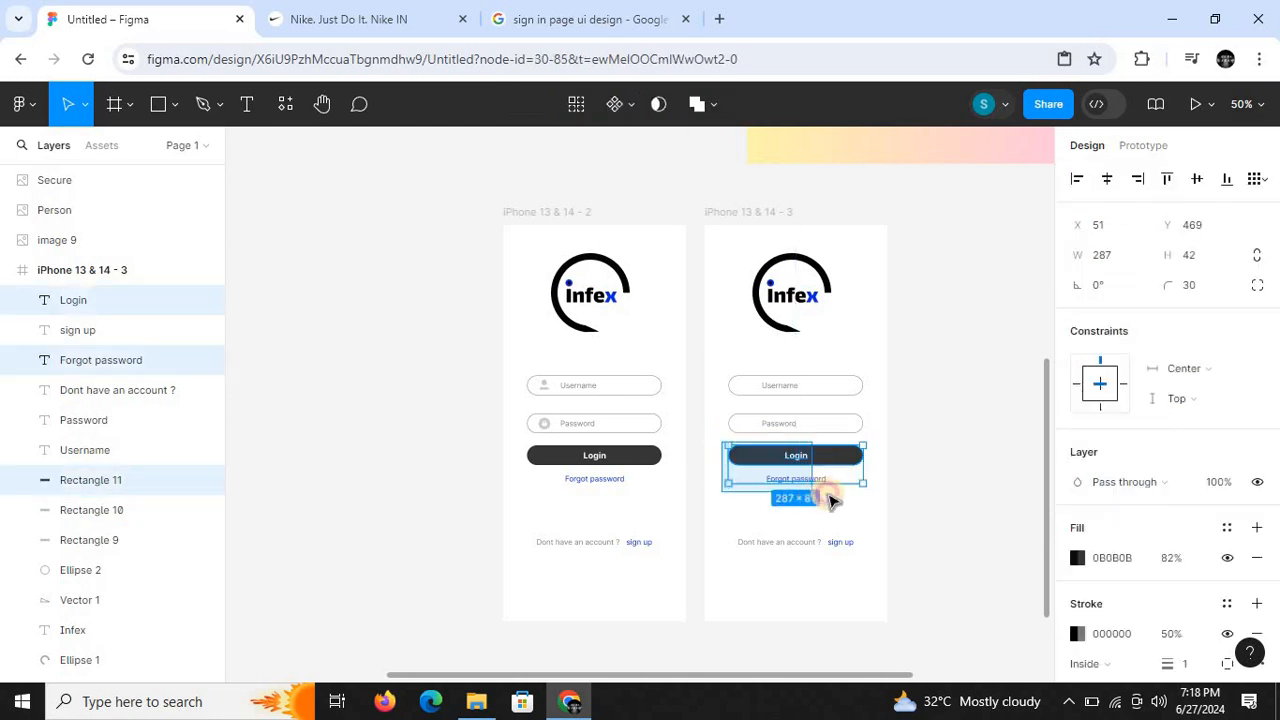
pyautogui.moveTo(789, 474); pyautogui.dragTo(792, 513)
pyautogui.click(780, 455)
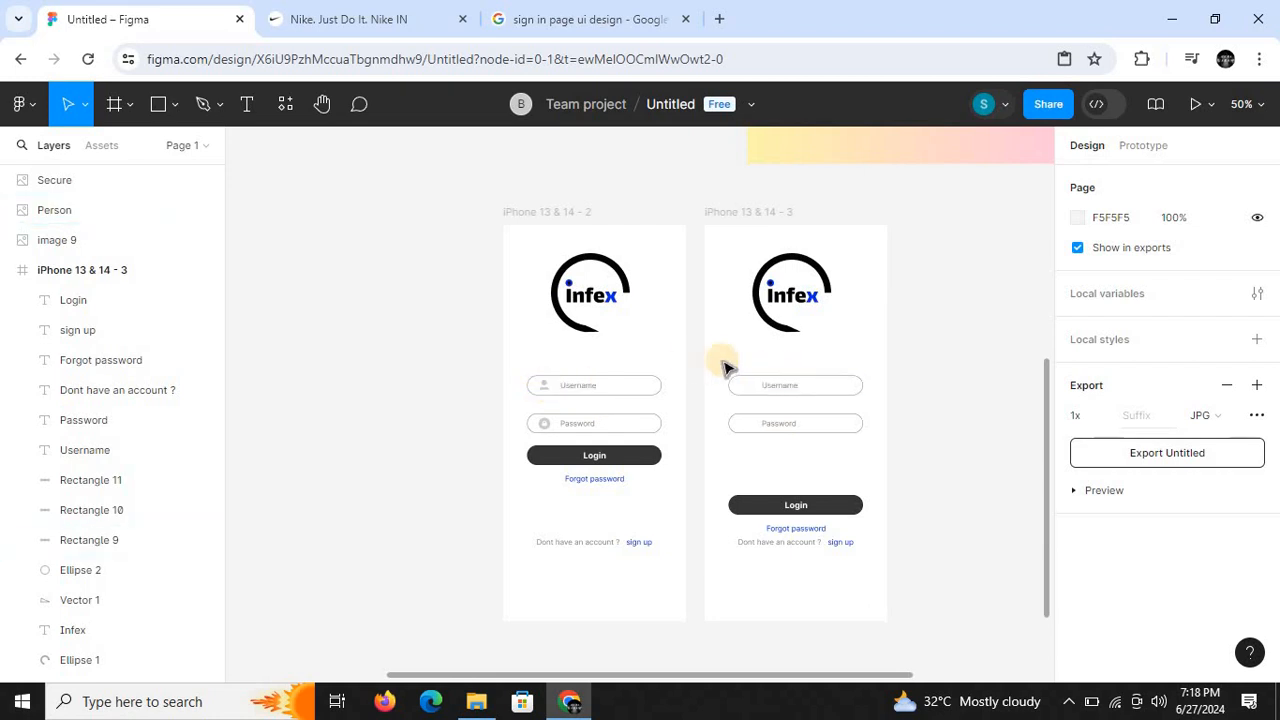
# - Duplicate the Username and Password fields in the copied frame and place the copies between the originals and the Login button
pyautogui.moveTo(718, 362); pyautogui.dragTo(834, 438)
pyautogui.press('-')
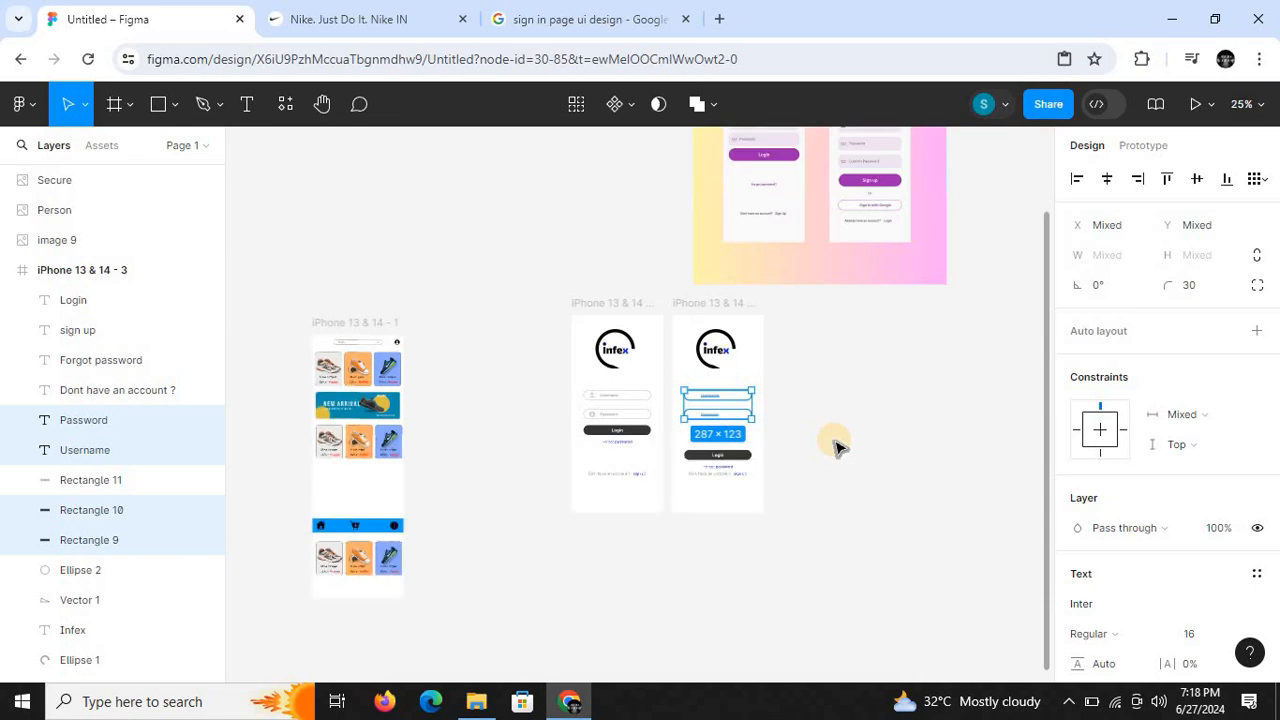
pyautogui.moveTo(1050, 440); pyautogui.dragTo(1053, 468)
pyautogui.press('+')
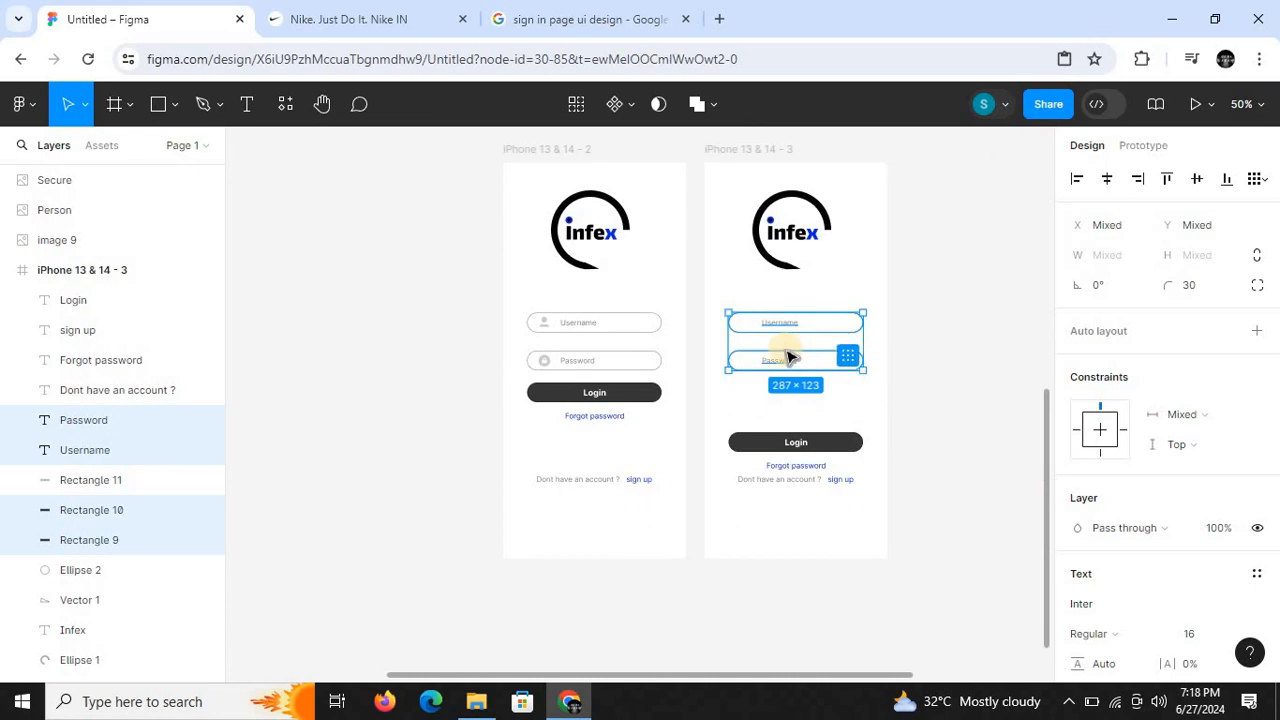
pyautogui.hotkey('ctrl', 'd')
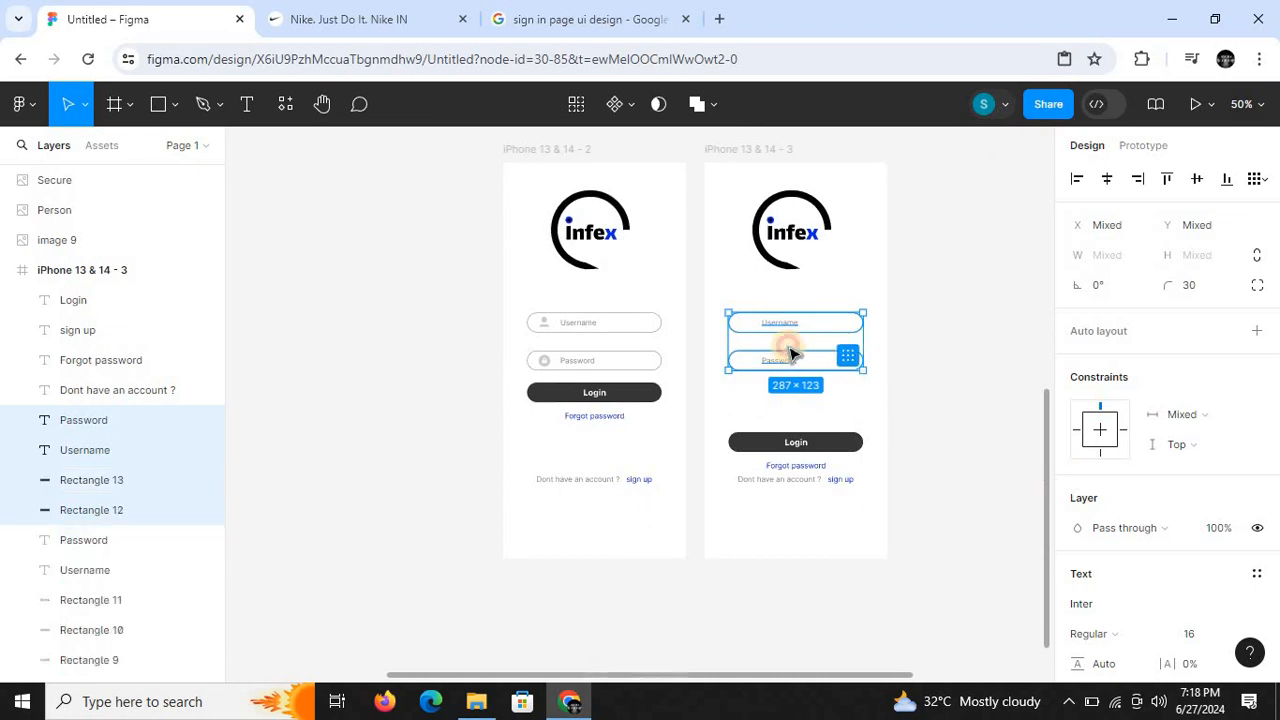
pyautogui.moveTo(790, 362); pyautogui.dragTo(909, 409)
pyautogui.hotkey('shift', '0')
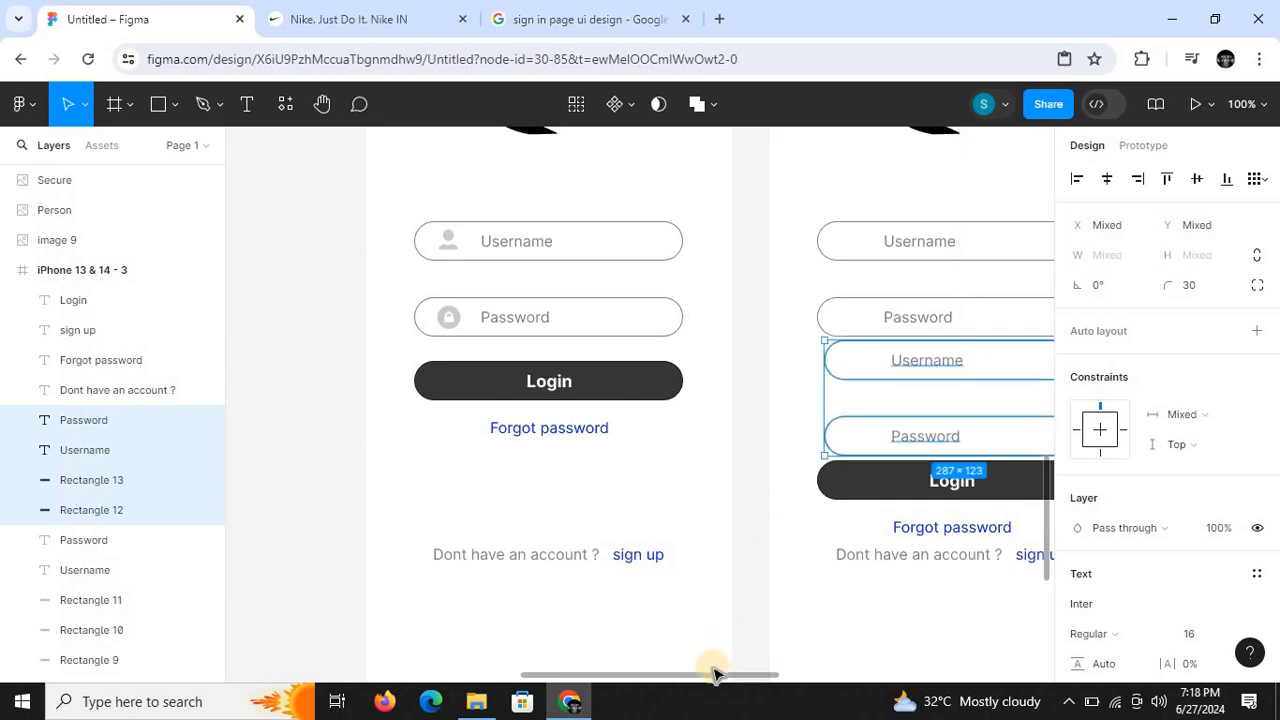
pyautogui.moveTo(712, 678); pyautogui.dragTo(740, 676)
pyautogui.click(691, 448)
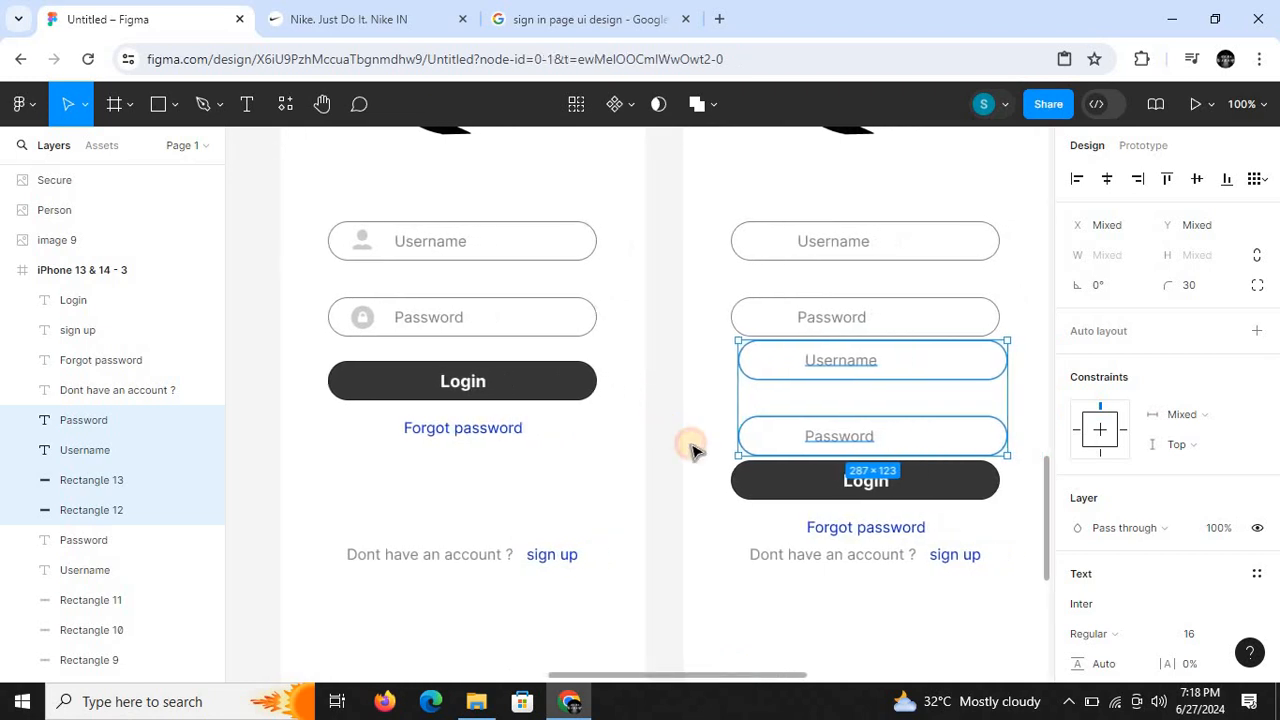
pyautogui.moveTo(694, 450); pyautogui.dragTo(957, 585)
pyautogui.moveTo(775, 504); pyautogui.dragTo(772, 504)
pyautogui.hotkey('ctrl', 'z')
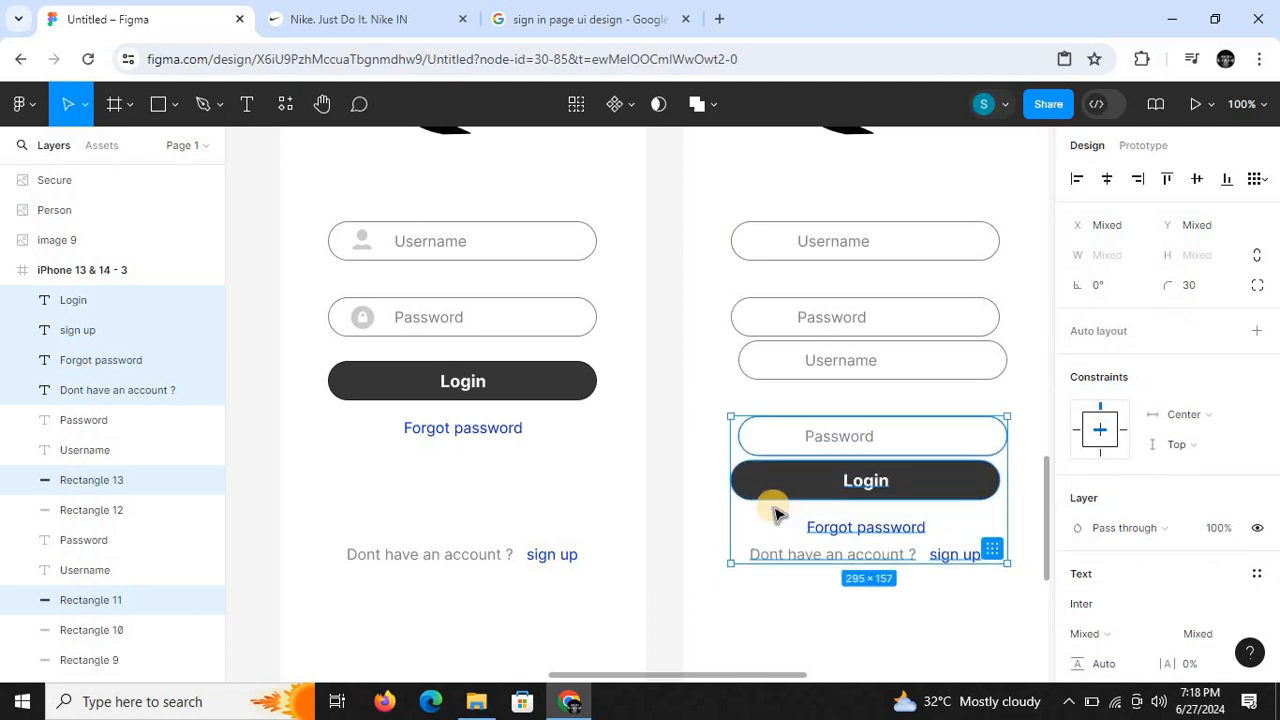
pyautogui.hotkey('ctrl', '-')
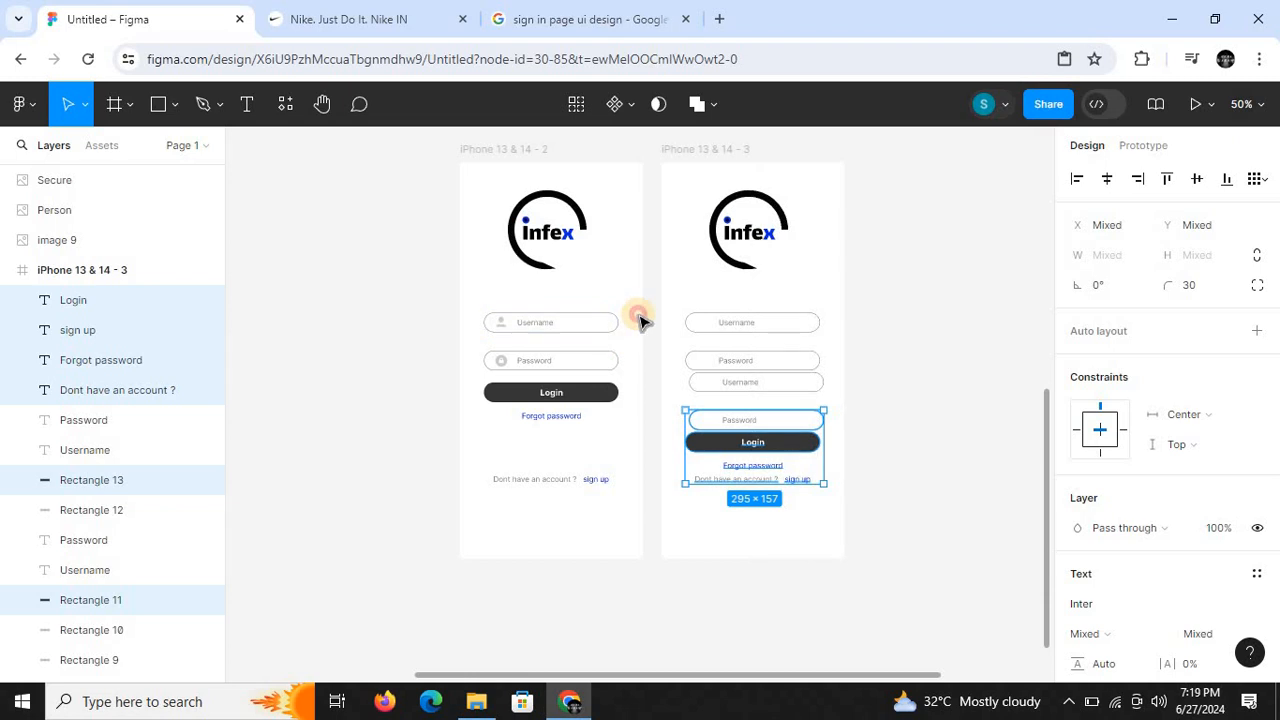
pyautogui.click(641, 320)
# - Move the original Username and Password fields up under the Infex logo and align the duplicate pair below them
pyautogui.moveTo(665, 297); pyautogui.dragTo(766, 325)
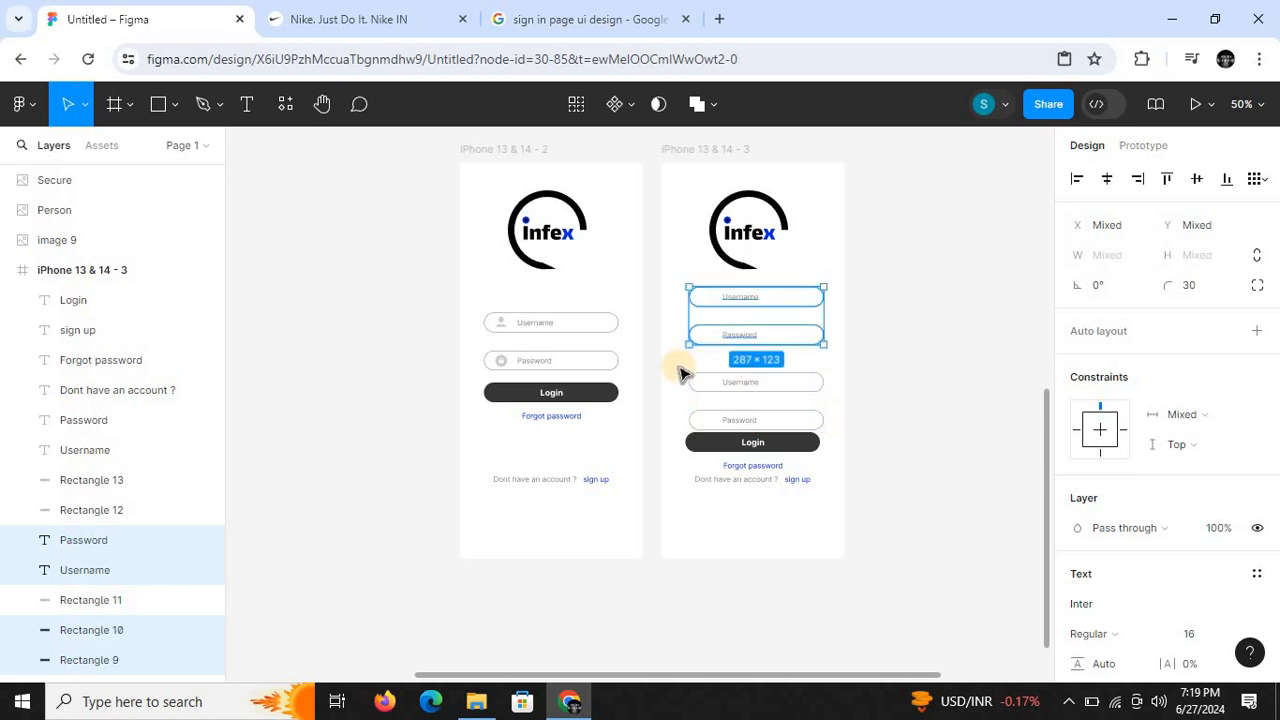
pyautogui.click(678, 372)
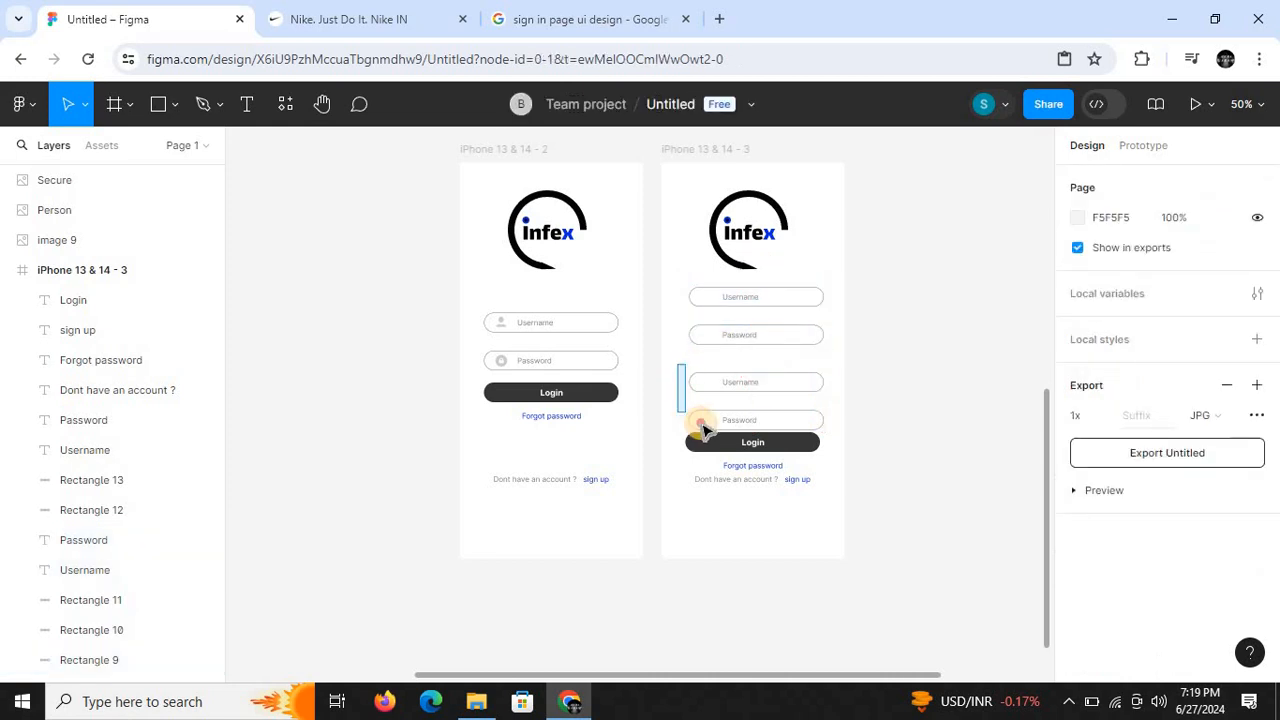
pyautogui.moveTo(738, 430); pyautogui.dragTo(760, 400)
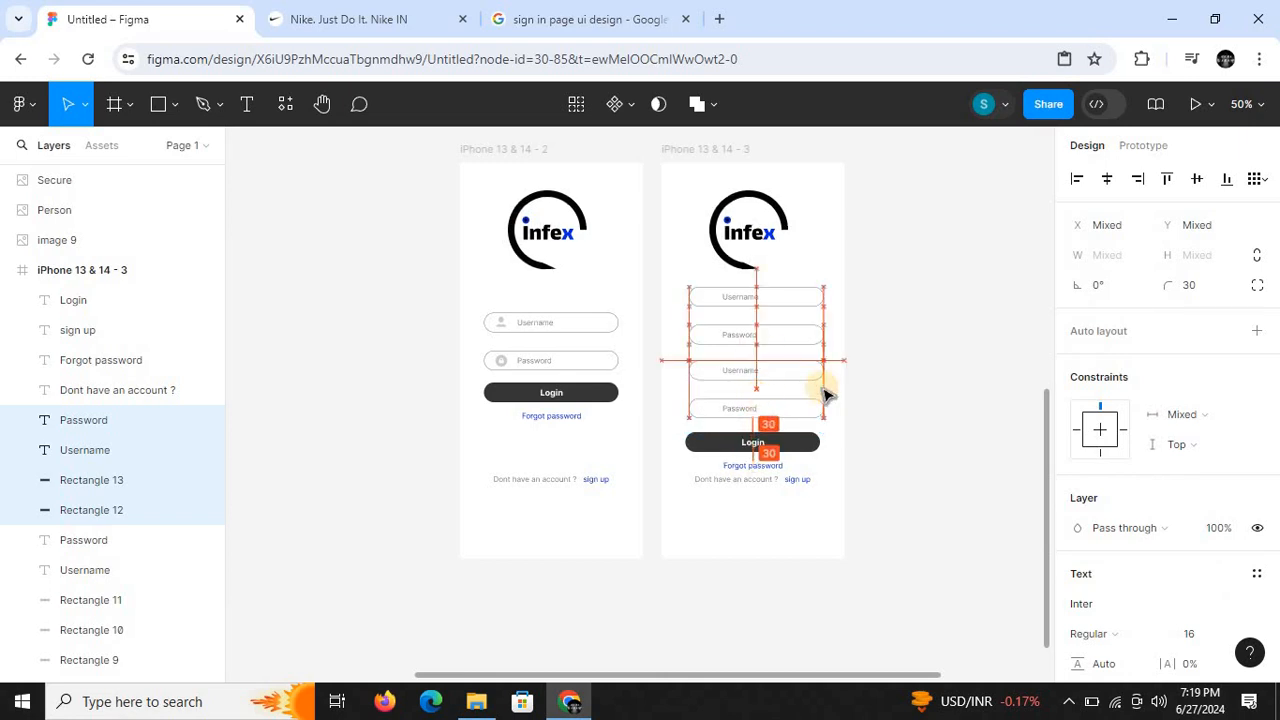
pyautogui.click(990, 453)
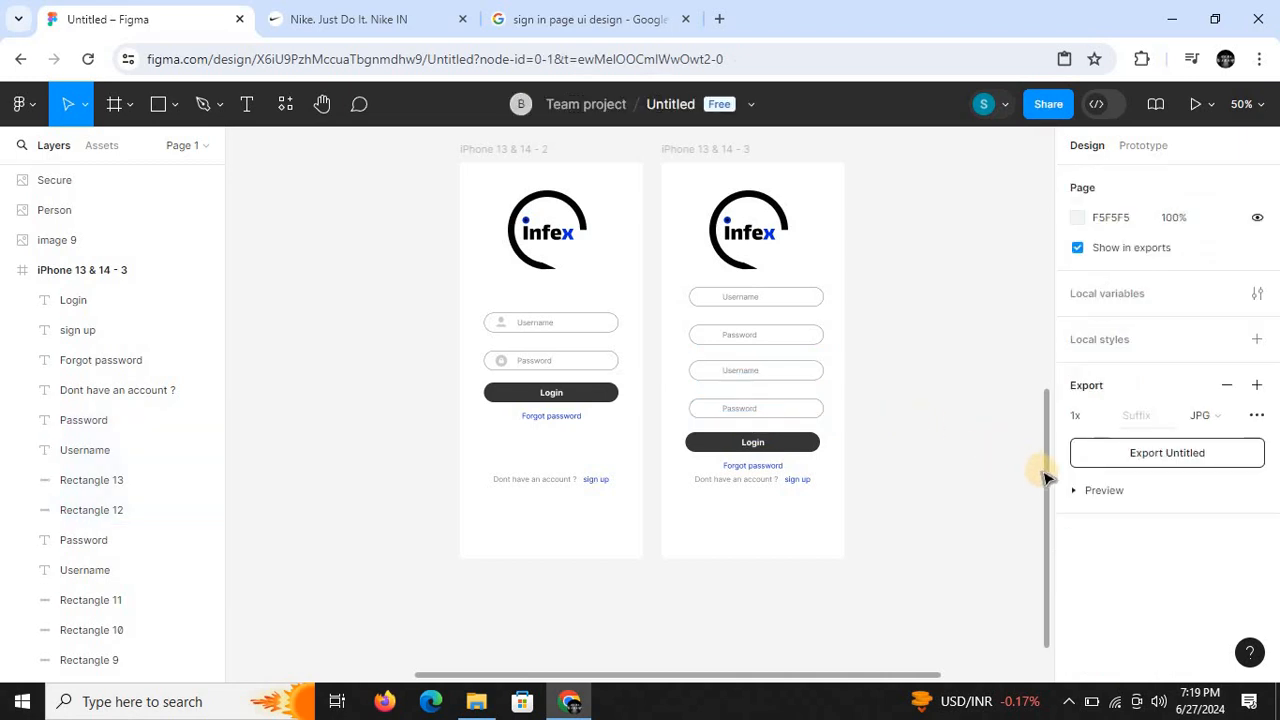
# - Move the copied frame's Login button, Forgot password link and sign-up line down together, widening the gap below the four fields
pyautogui.hotkey('shift', '0')
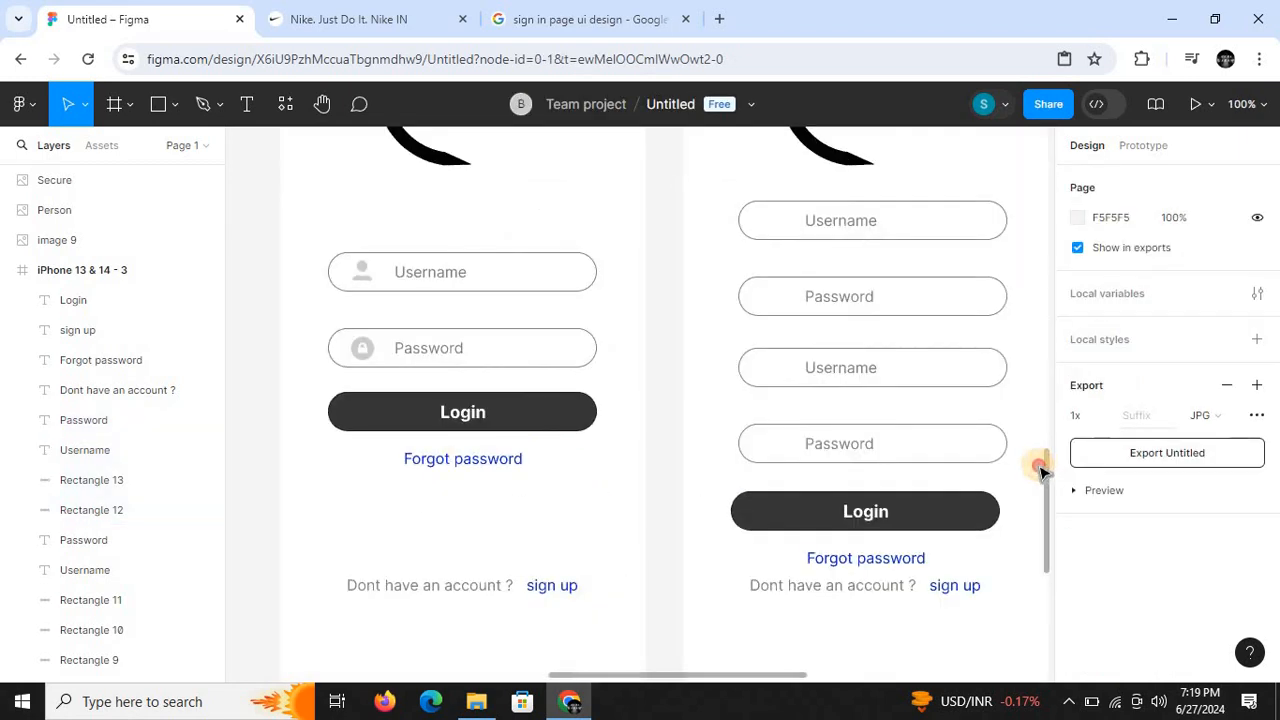
pyautogui.press('-')
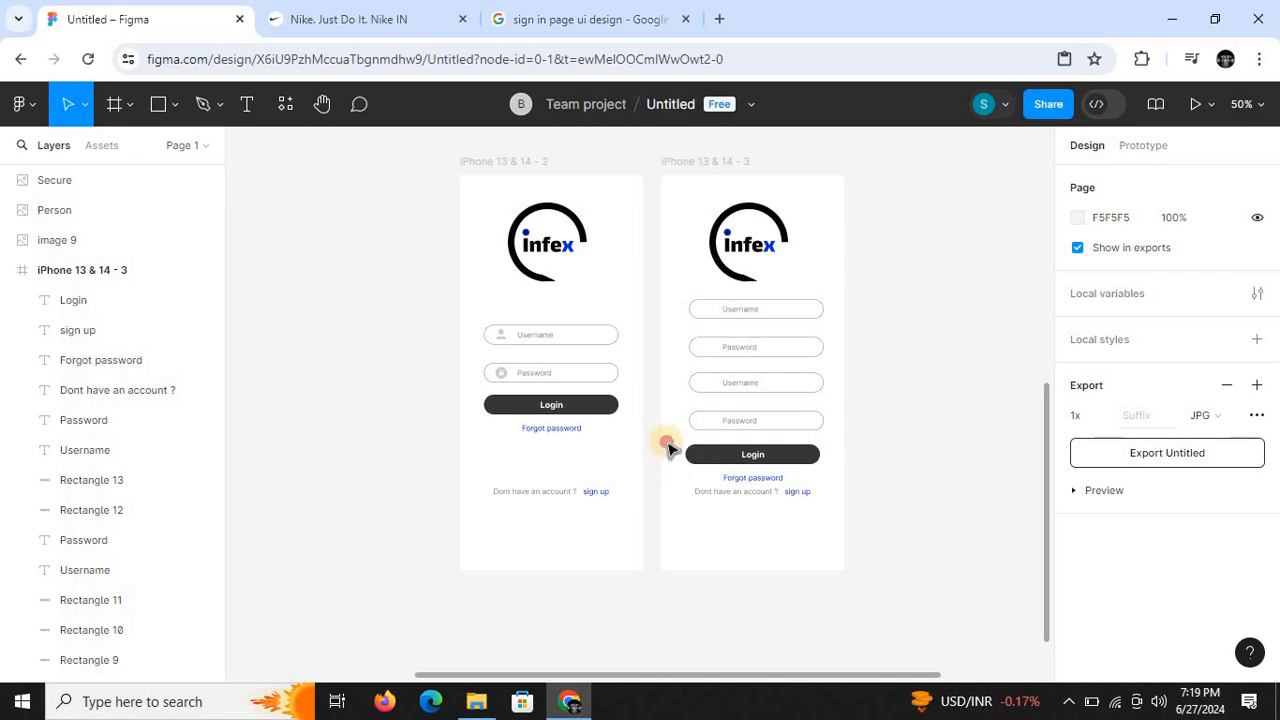
pyautogui.moveTo(667, 441); pyautogui.dragTo(745, 511)
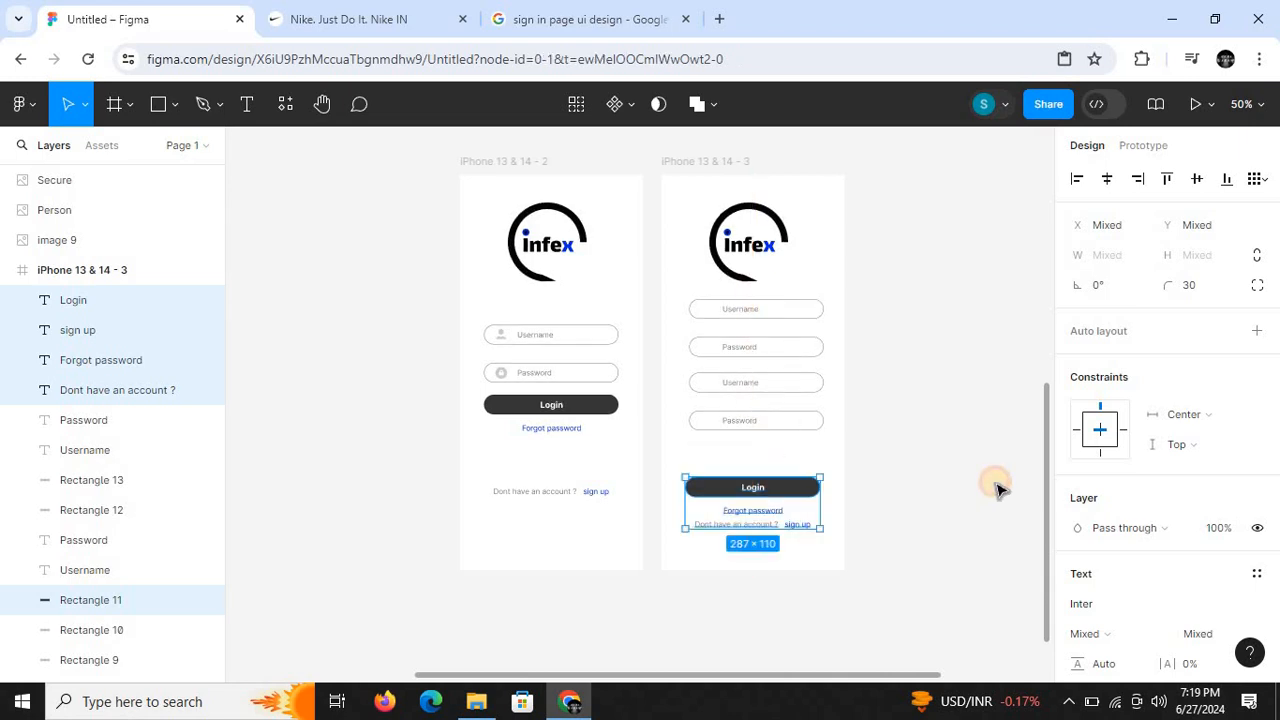
pyautogui.click(1030, 502)
# - Compare the Sign up reference's field labels and buttons with the four fields in the iPhone 13 & 14 - 3 frame
pyautogui.hotkey('ctrl', '-')
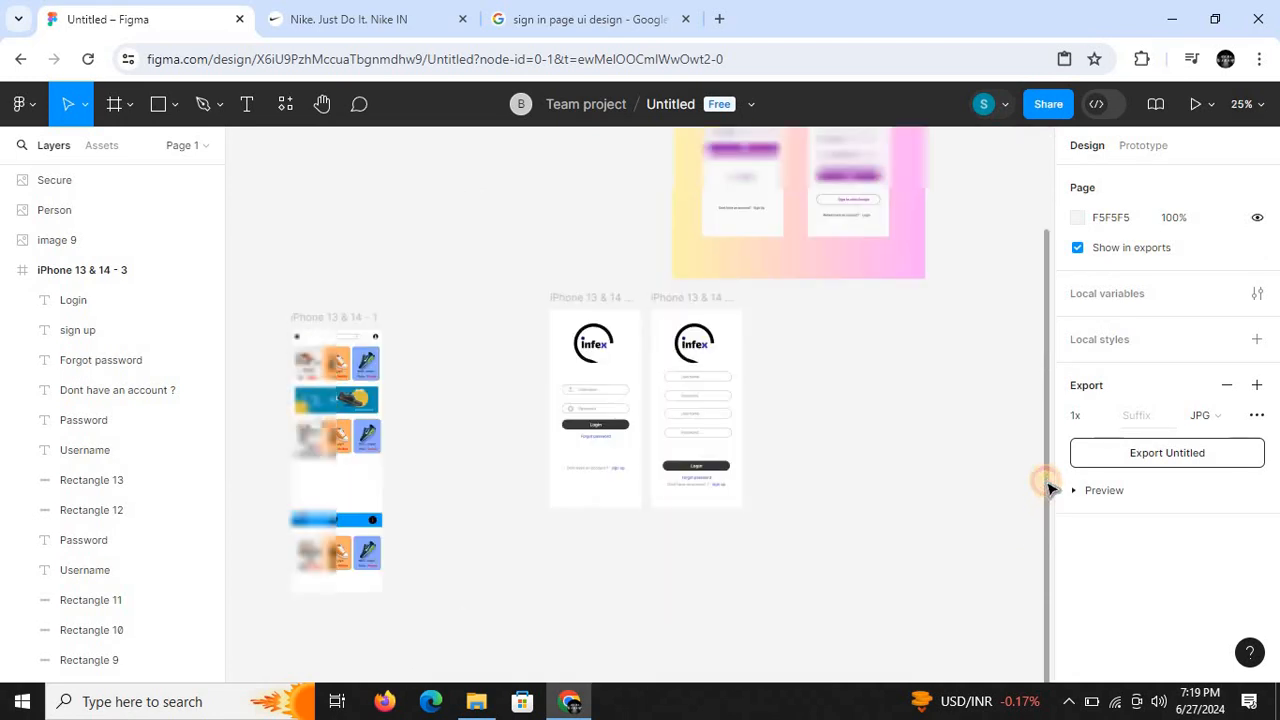
pyautogui.moveTo(1046, 481); pyautogui.dragTo(1043, 449)
pyautogui.moveTo(1032, 335); pyautogui.dragTo(1039, 352)
pyautogui.hotkey('ctrl', '+')
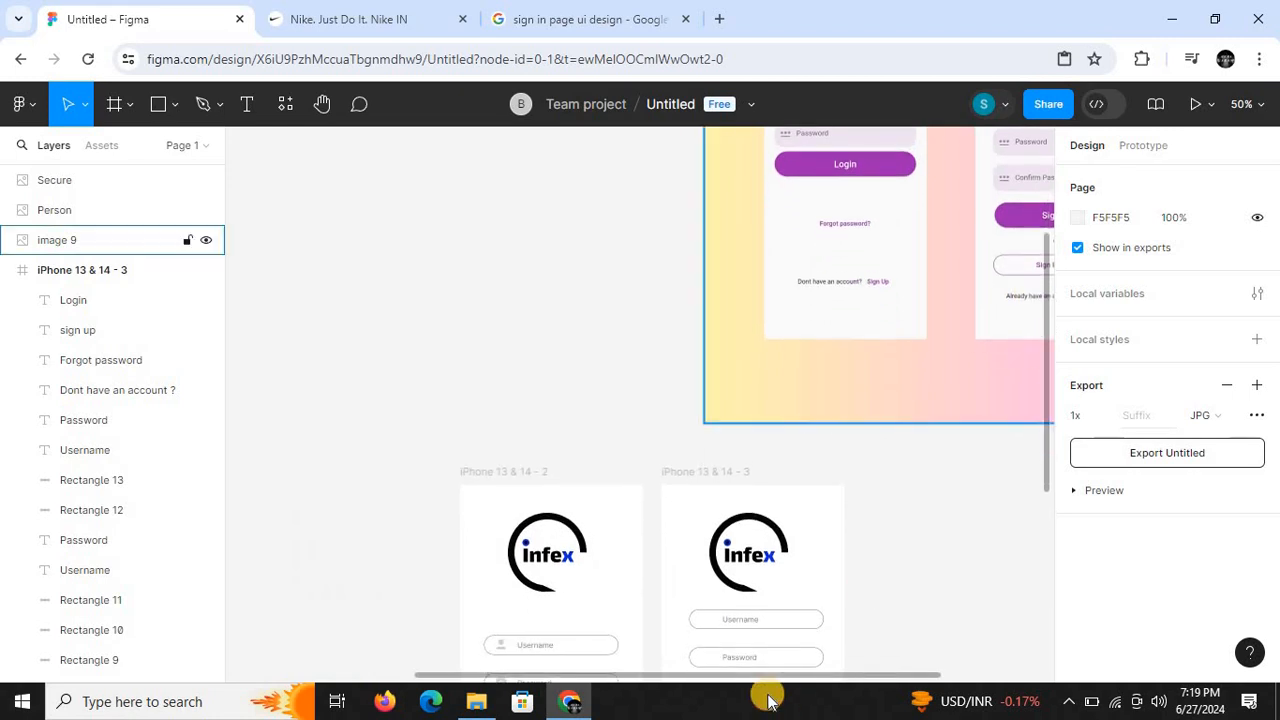
pyautogui.moveTo(768, 677); pyautogui.dragTo(829, 681)
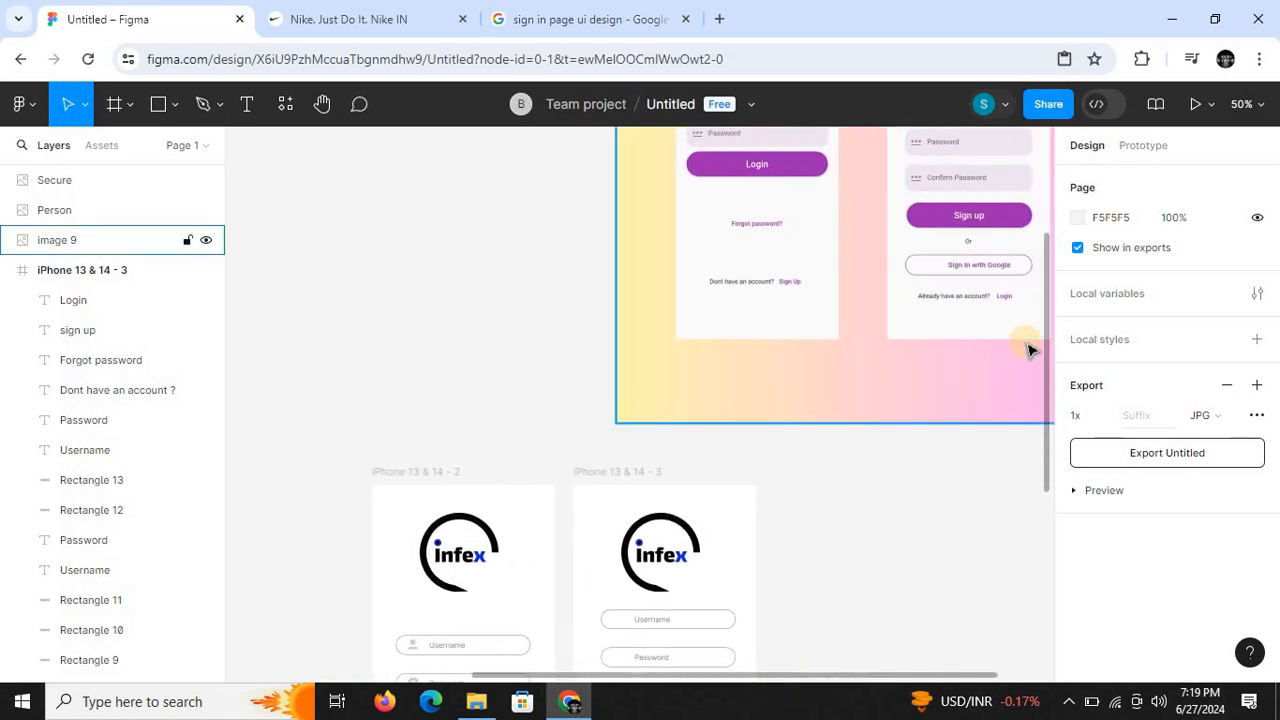
pyautogui.hotkey('ctrl', '-')
pyautogui.moveTo(1044, 385); pyautogui.dragTo(1044, 455)
pyautogui.hotkey('ctrl', '+')
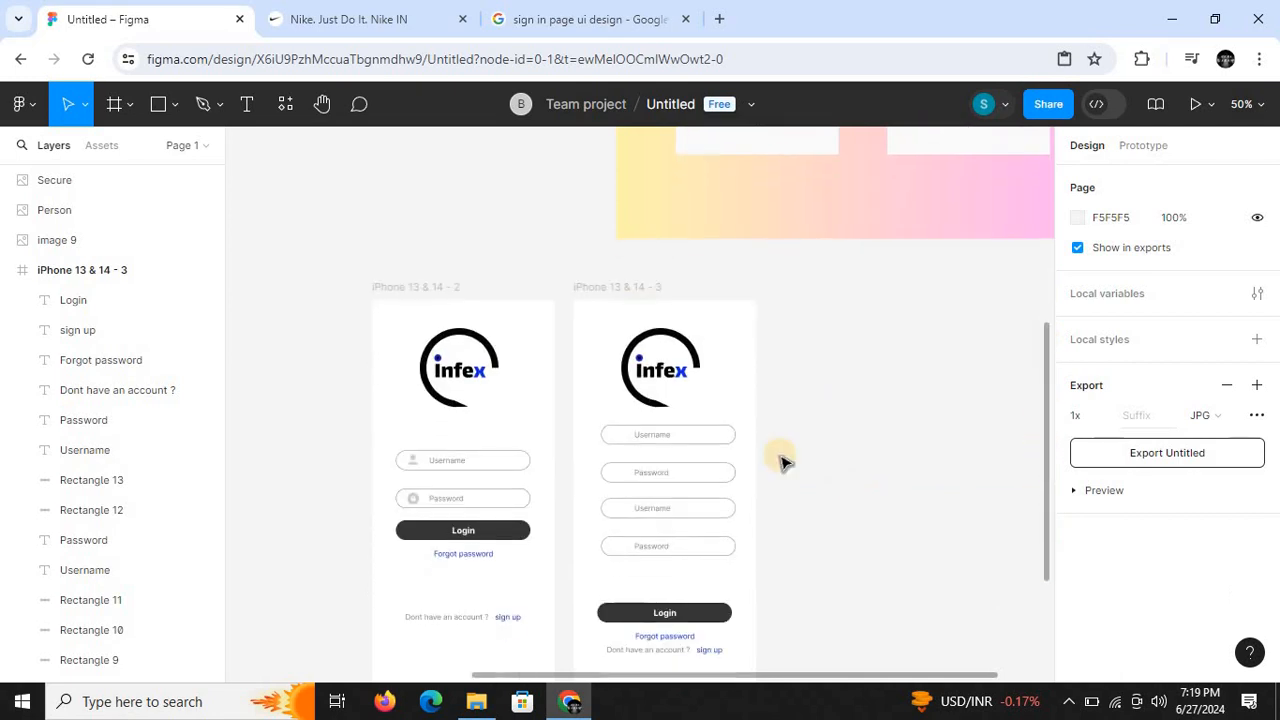
# - Change the second field's label to "Email" and the third field's label to "Password" in the copied frame
pyautogui.doubleClick(657, 478)
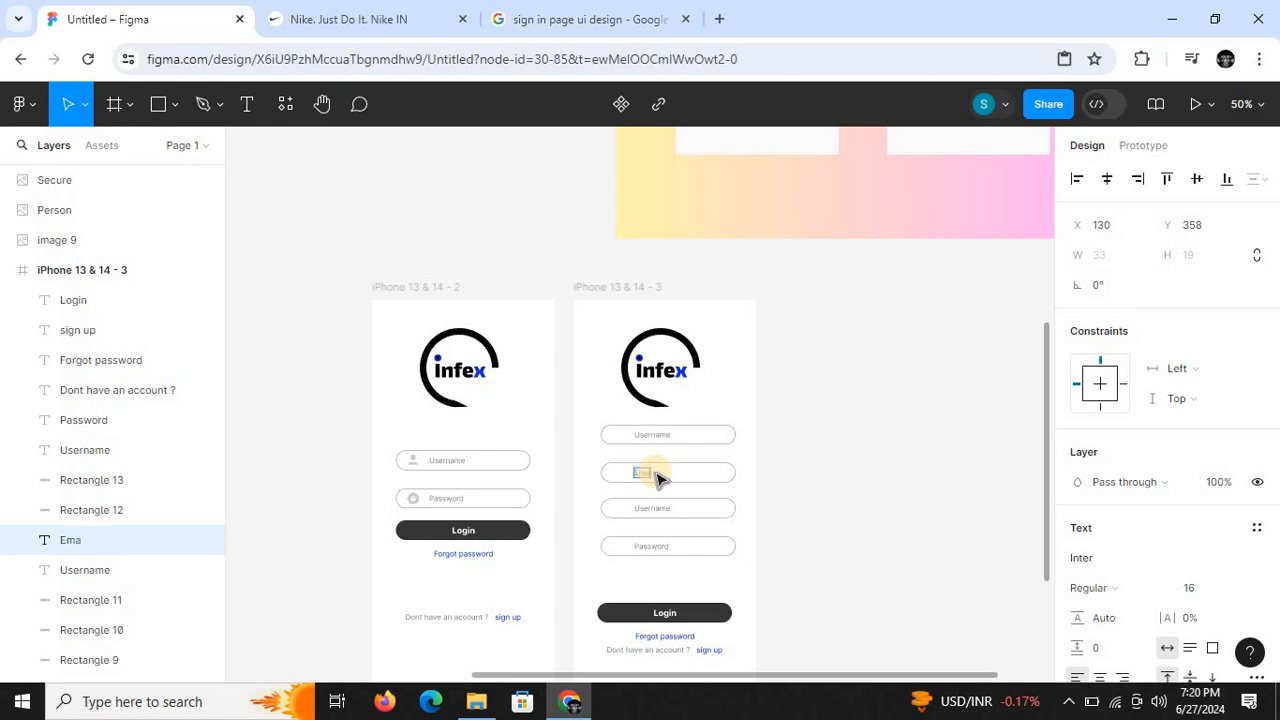
pyautogui.write('Email')
pyautogui.moveTo(1046, 486)
pyautogui.mouseDown()
pyautogui.moveTo(1055, 366)
pyautogui.moveTo(1043, 484)
pyautogui.mouseUp()
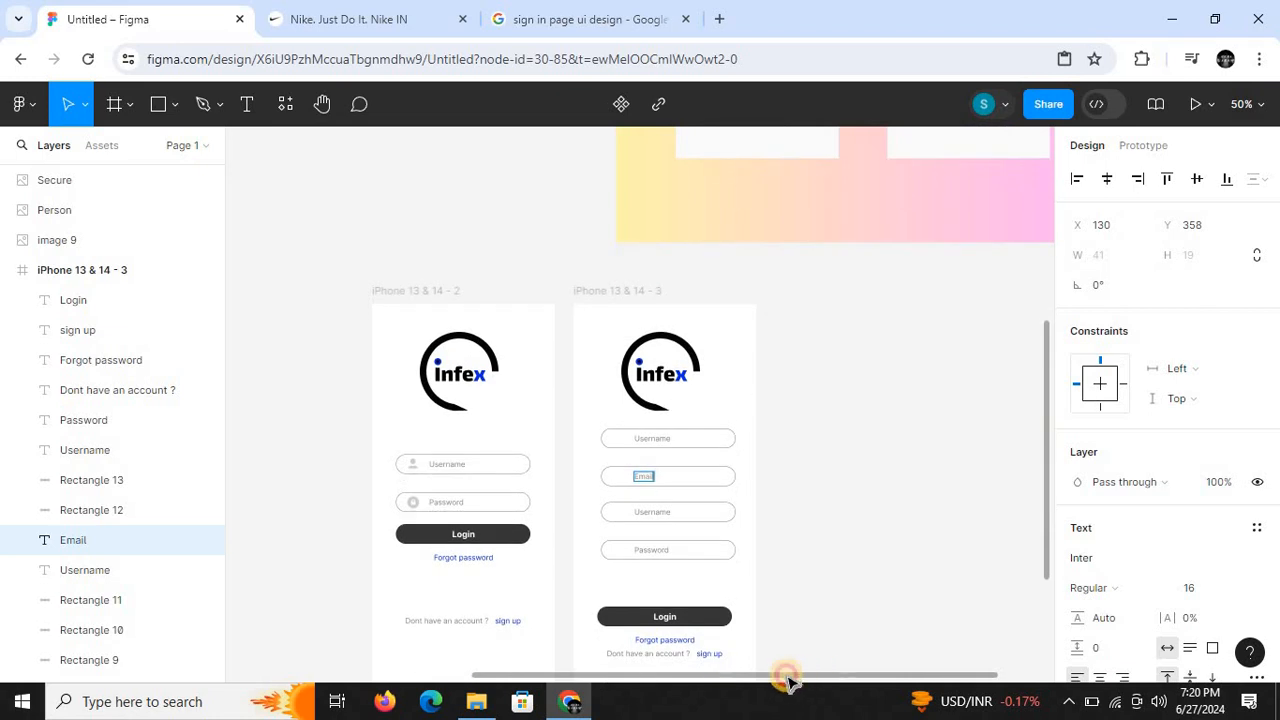
pyautogui.moveTo(788, 680); pyautogui.dragTo(775, 681)
pyautogui.hotkey('ctrl', '+')
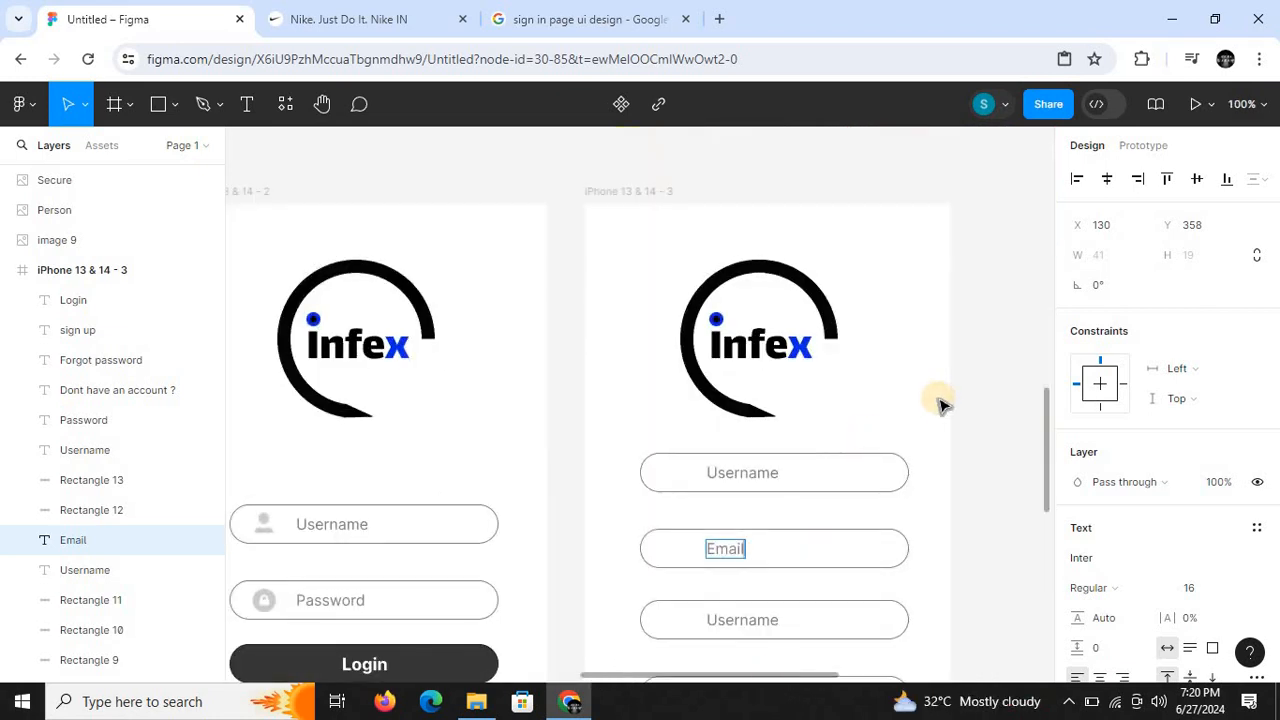
pyautogui.moveTo(1043, 465); pyautogui.dragTo(1040, 506)
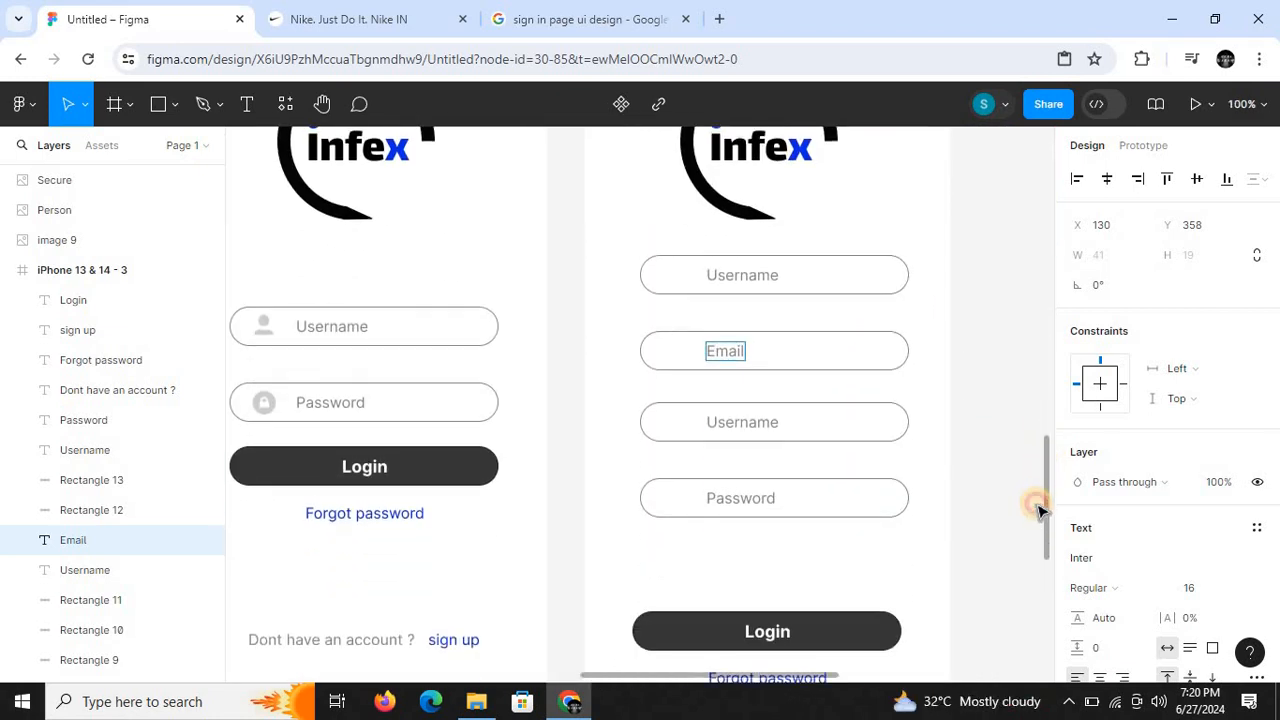
pyautogui.doubleClick(758, 417)
pyautogui.press('BackSpace')
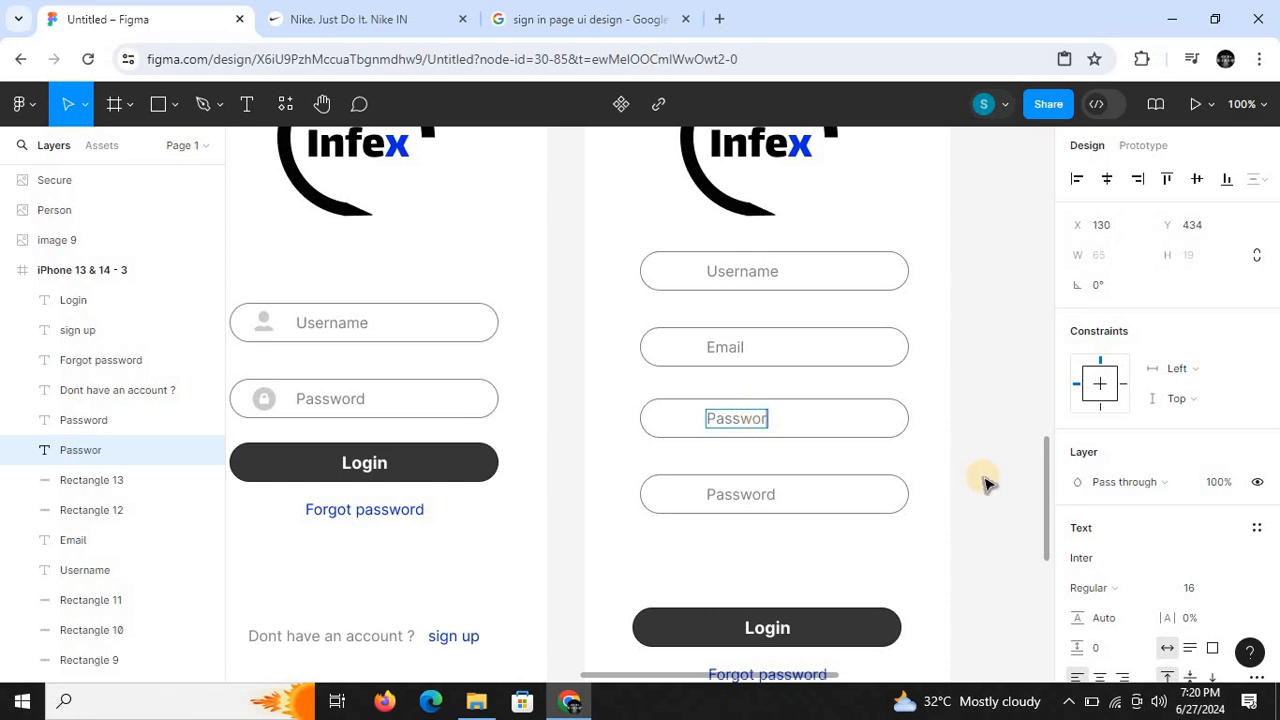
# - Change the fourth field's label to "Confirm Password" in the iPhone 13 & 14 - 3 frame
pyautogui.click(705, 505)
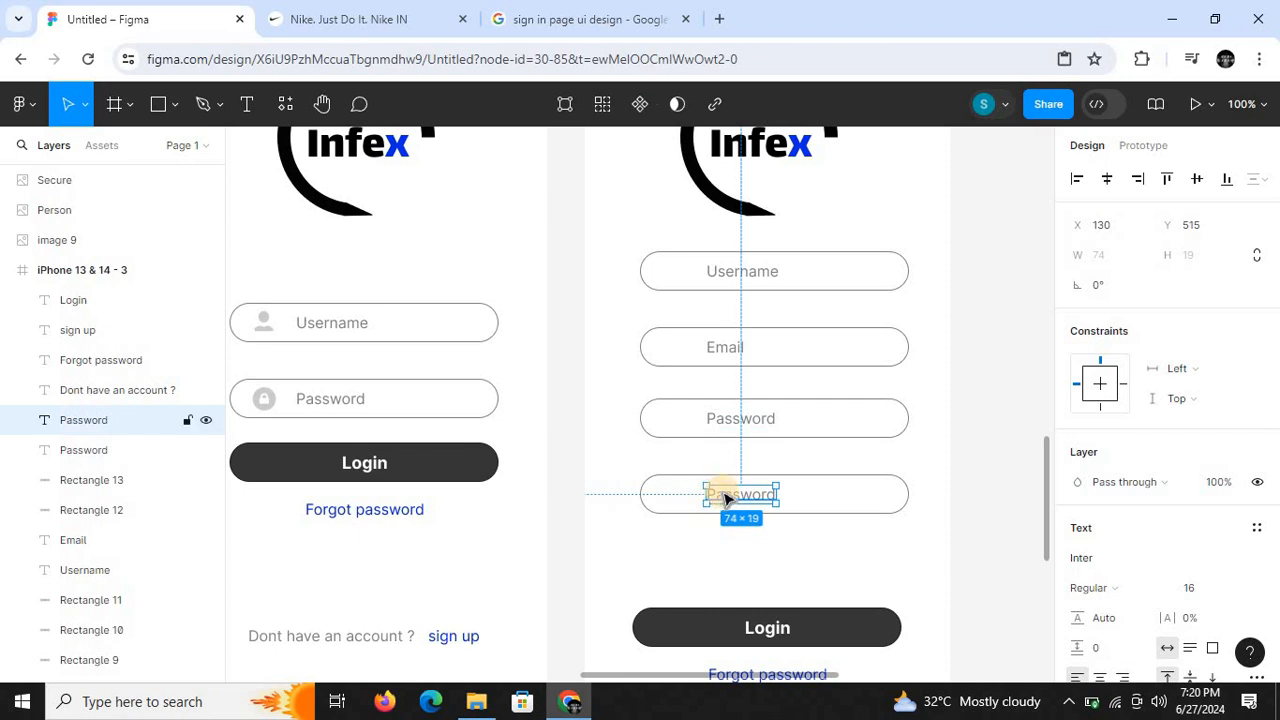
pyautogui.doubleClick(726, 496)
pyautogui.click(723, 493)
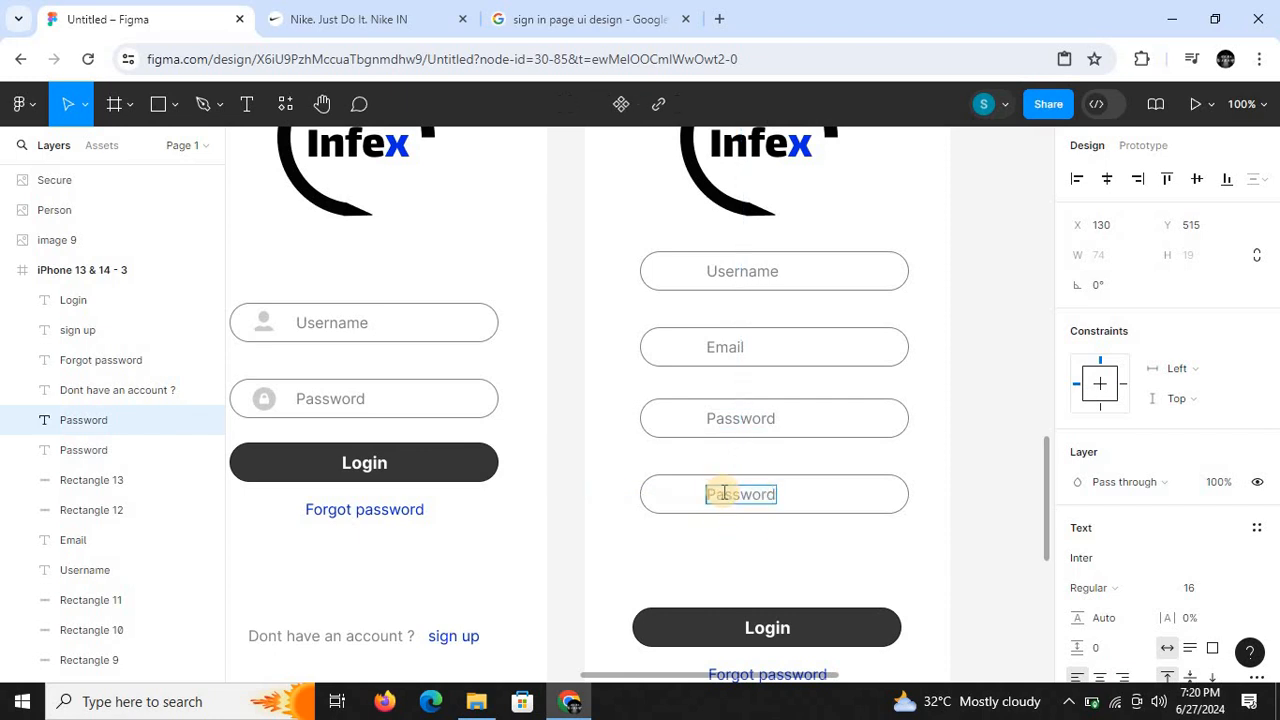
pyautogui.write('Conf')
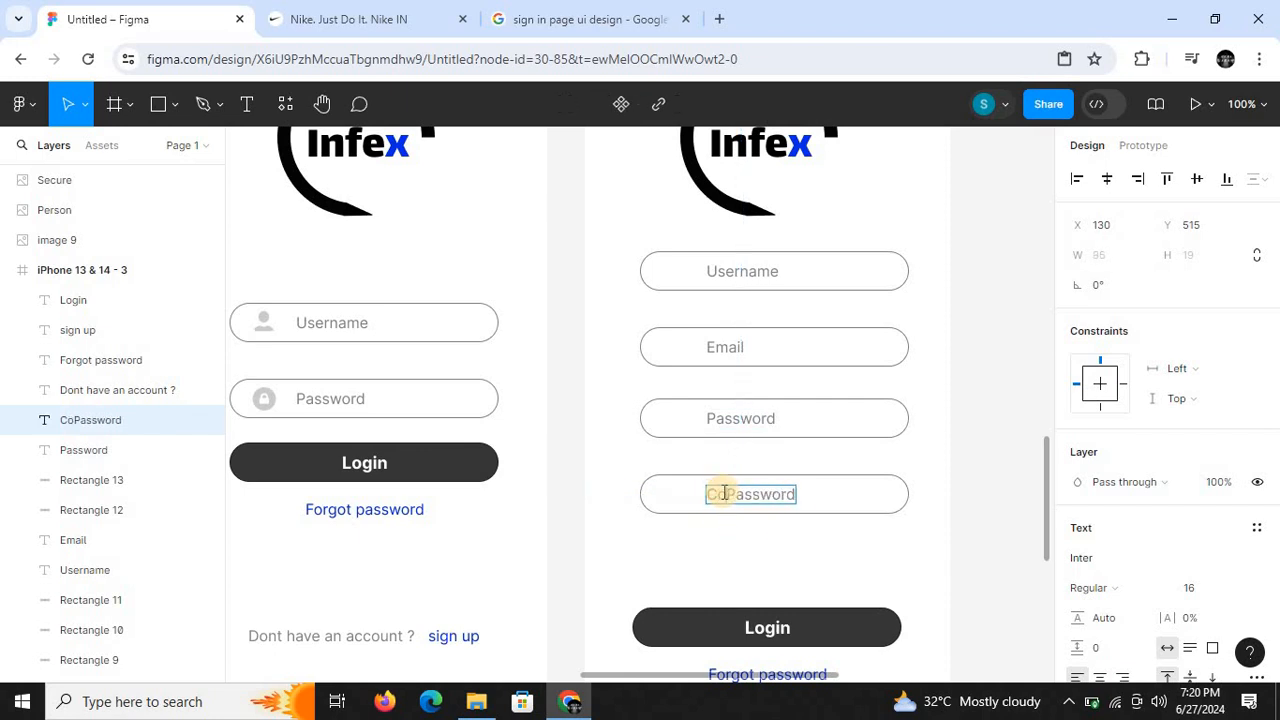
pyautogui.write('irm')
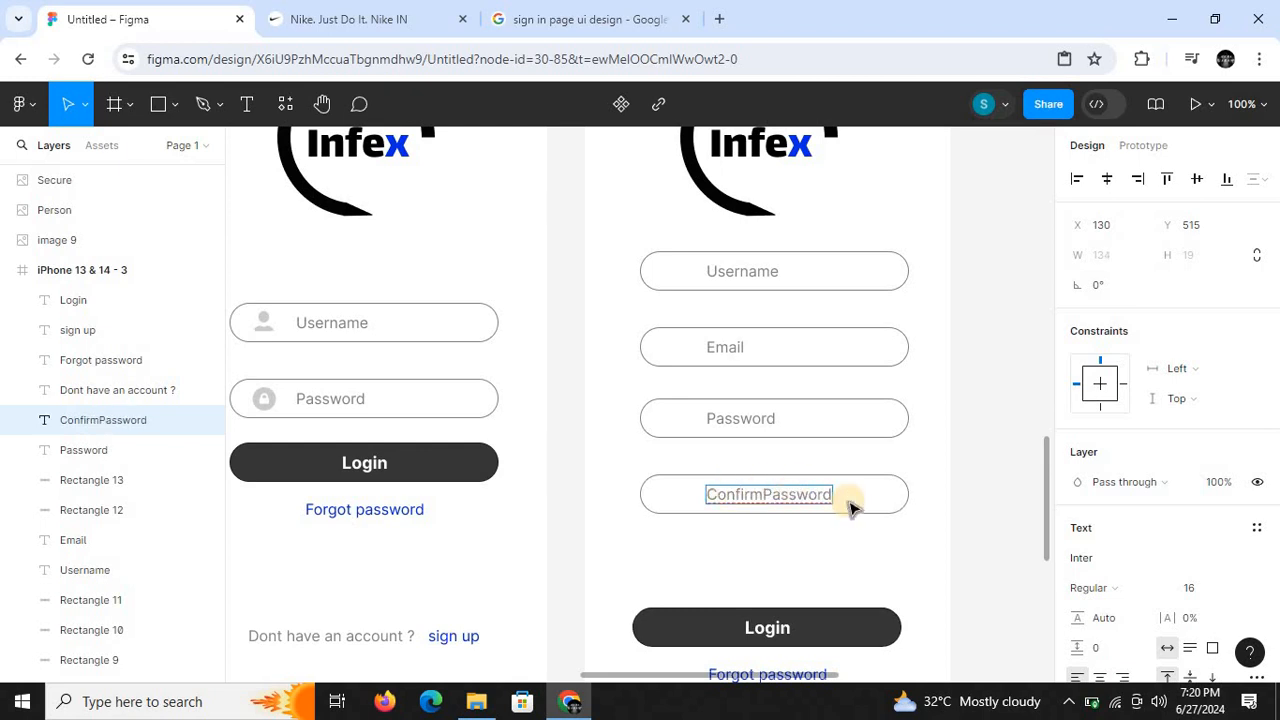
pyautogui.press('Escape')
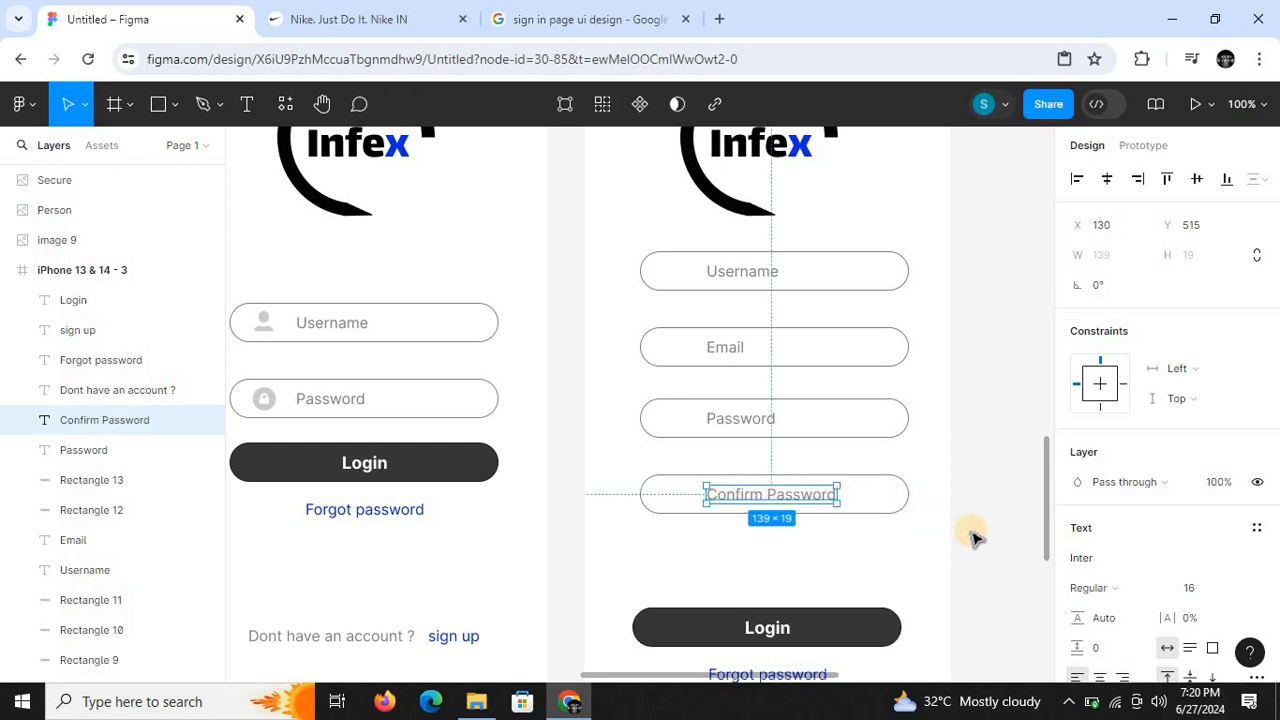
pyautogui.click(985, 562)
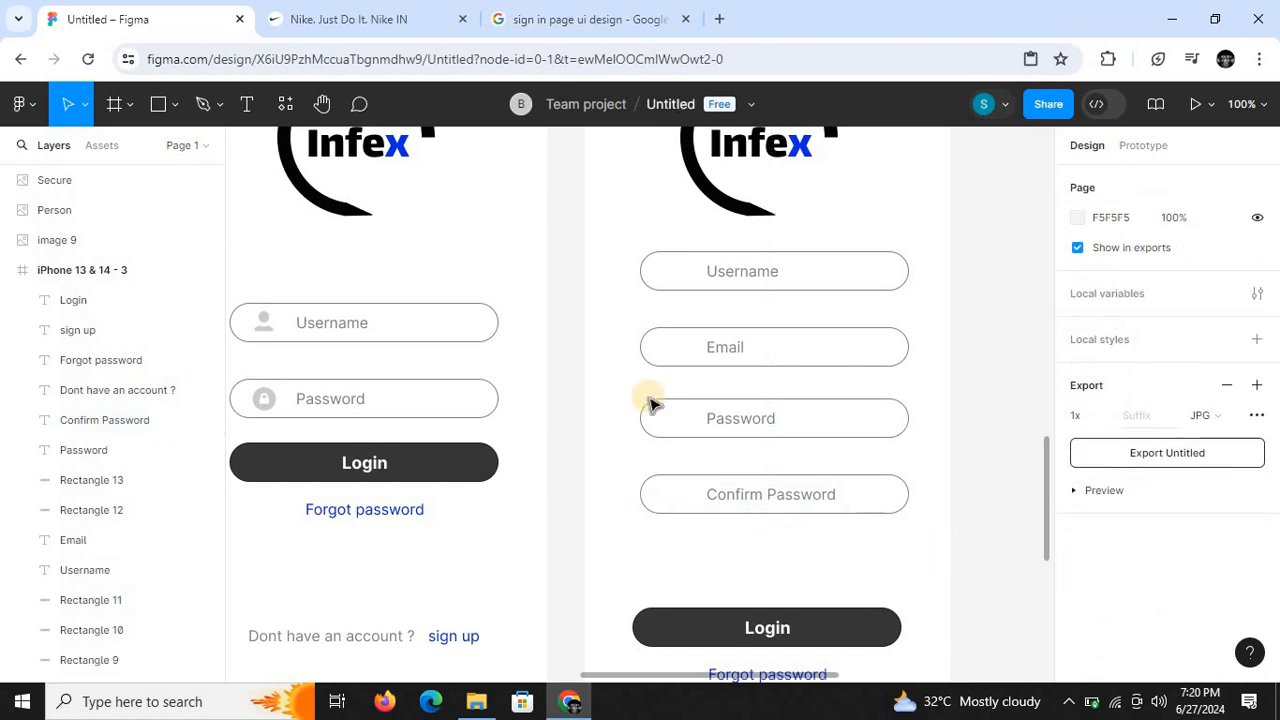
# - Open the Icons8 plugin and search its icons for "email"
pyautogui.click(281, 107)
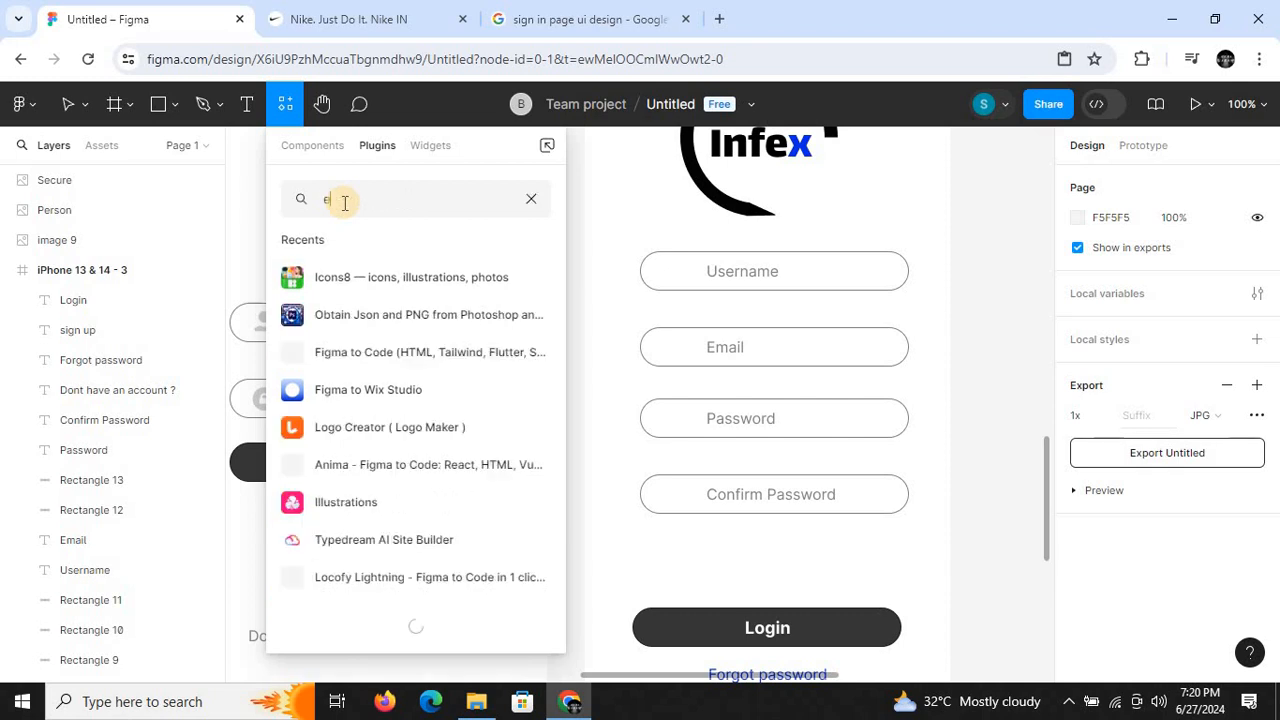
pyautogui.press('BackSpace')
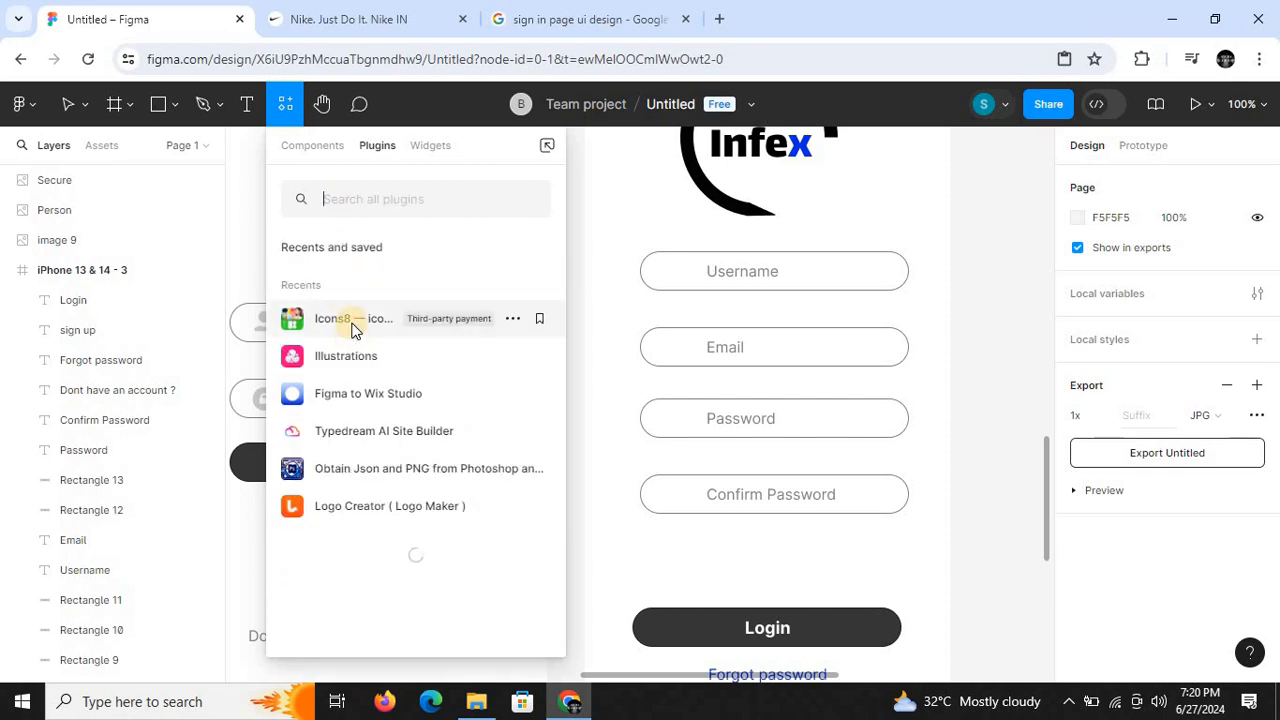
pyautogui.click(352, 330)
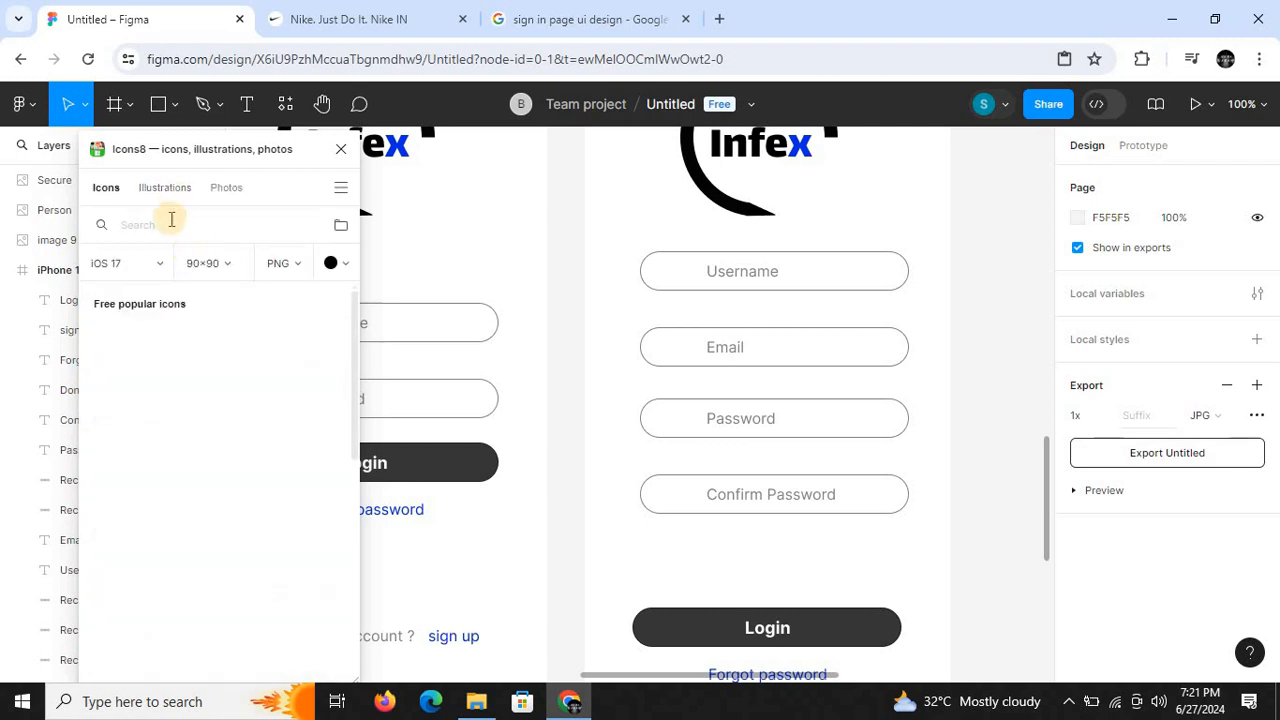
pyautogui.click(171, 221)
pyautogui.write('email')
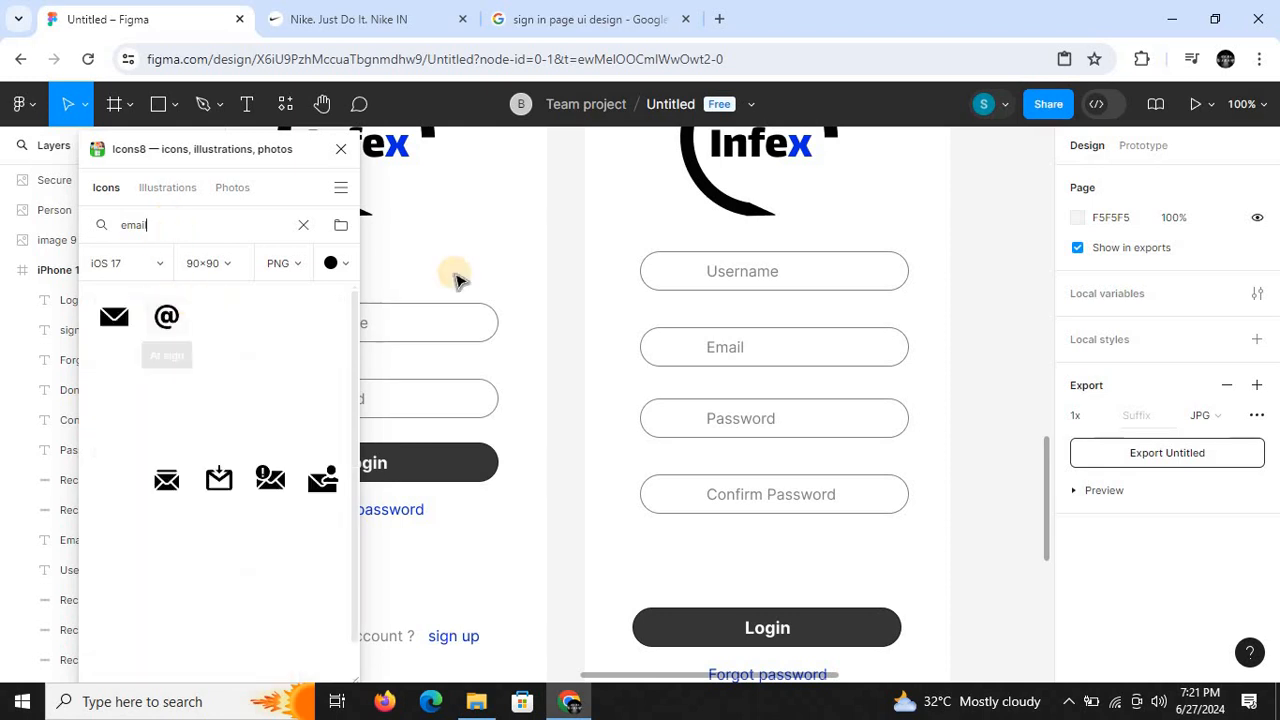
# - Set the icon colour to light grey and insert the Gmail Logo envelope icon onto the canvas
pyautogui.click(336, 260)
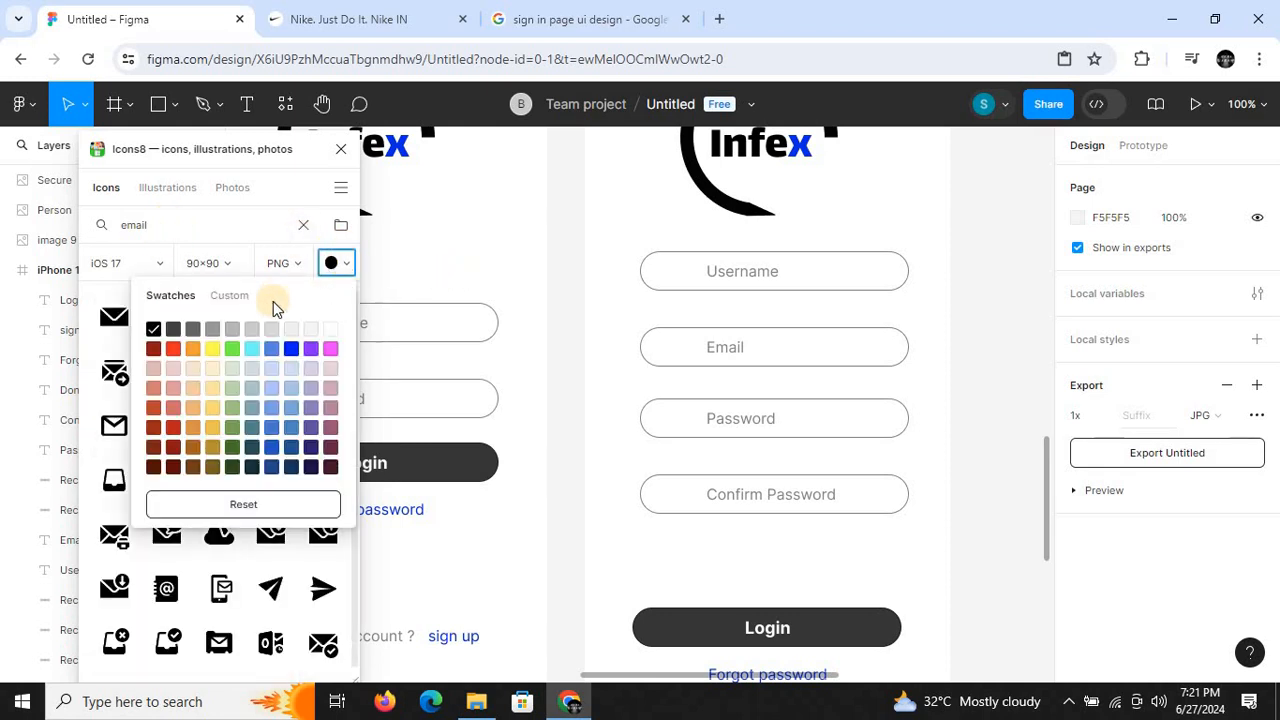
pyautogui.click(248, 329)
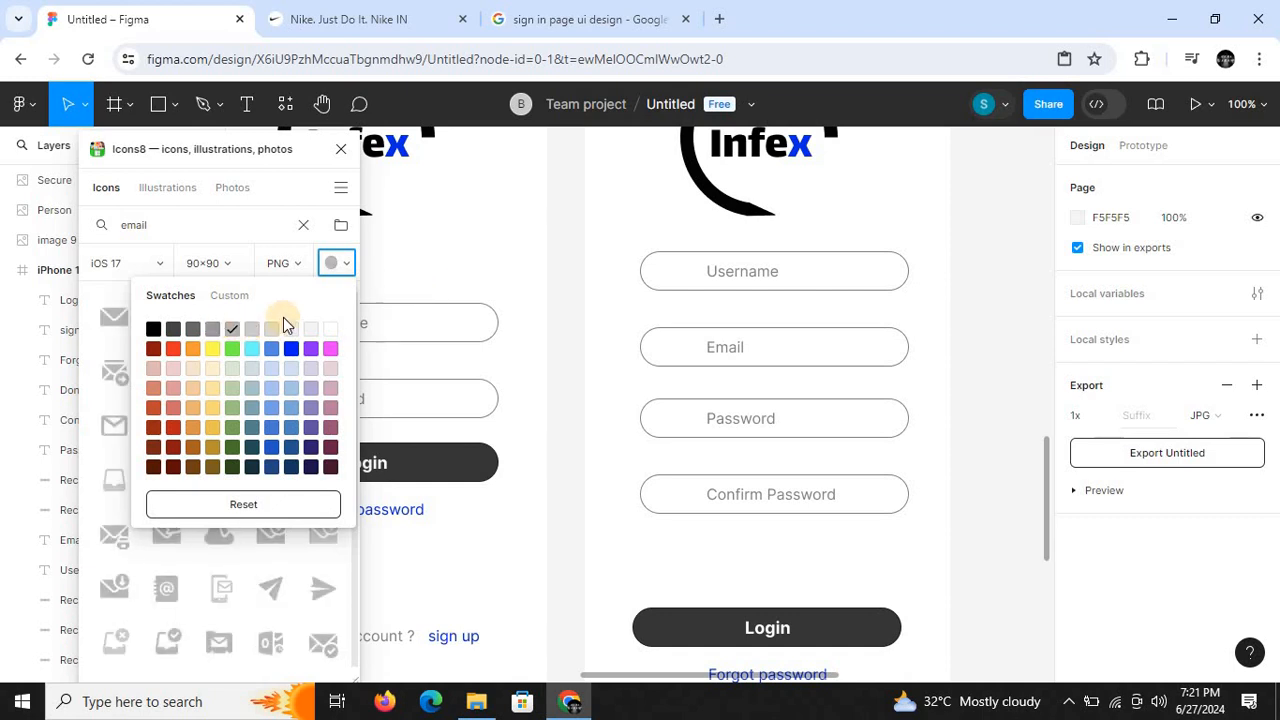
pyautogui.click(113, 430)
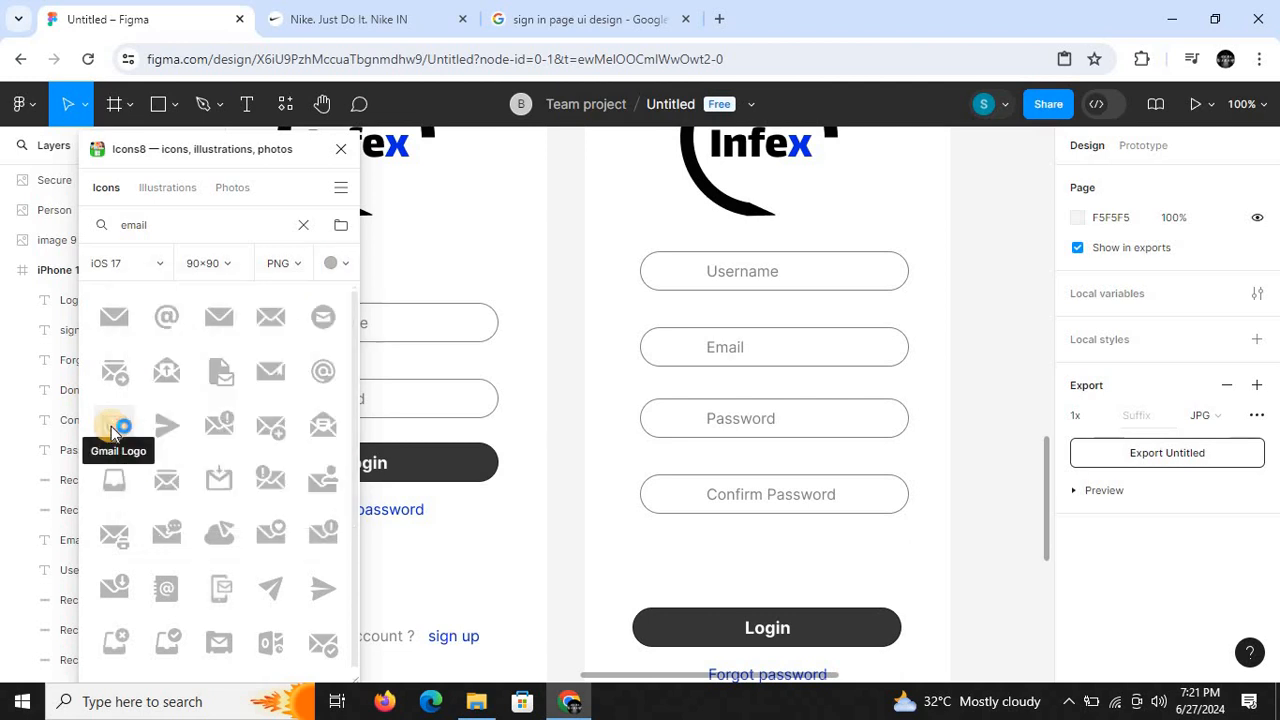
pyautogui.click(113, 430)
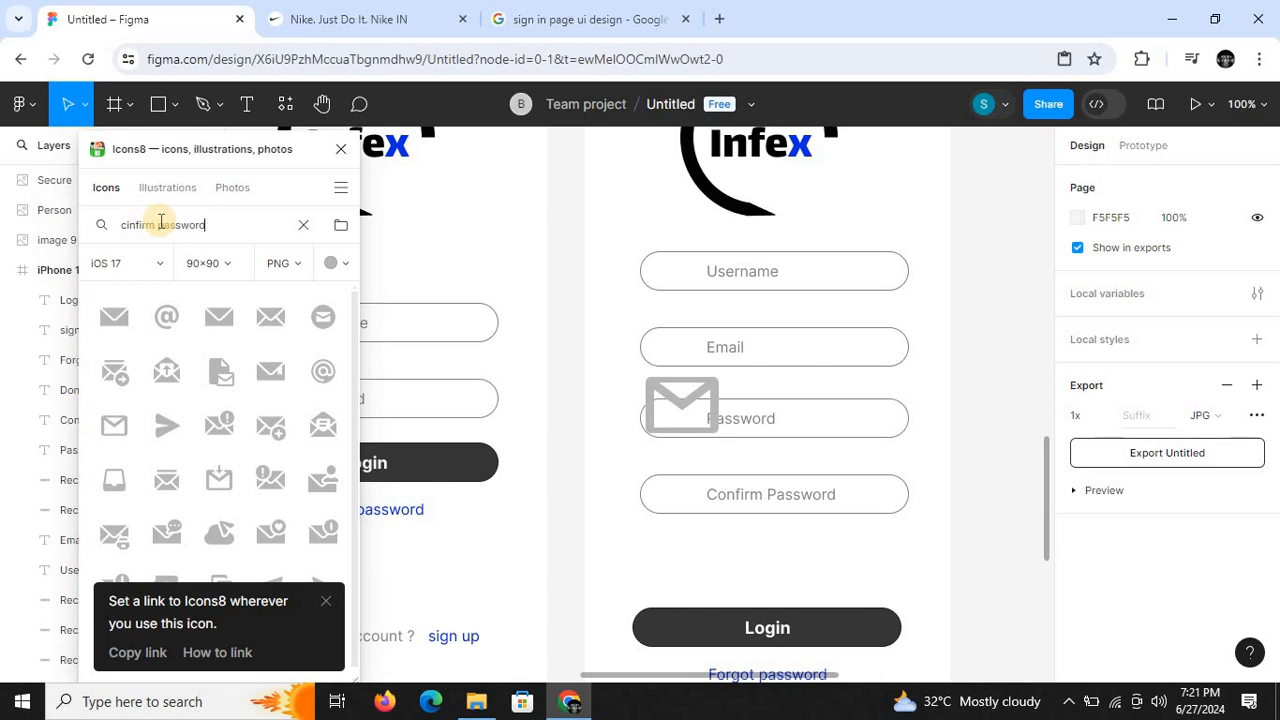
# - Search the icons for "cinfirm password", insert the Good Pincode icon and close the plugin
pyautogui.press('Return')
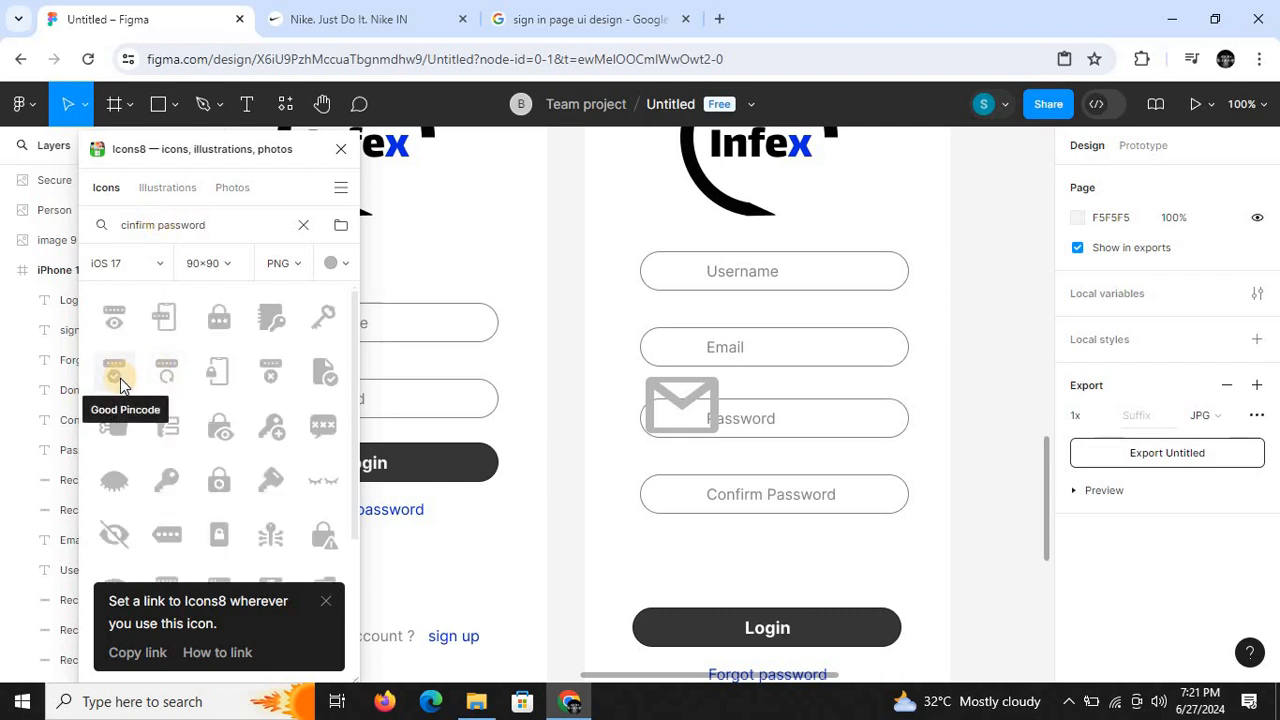
pyautogui.click(120, 378)
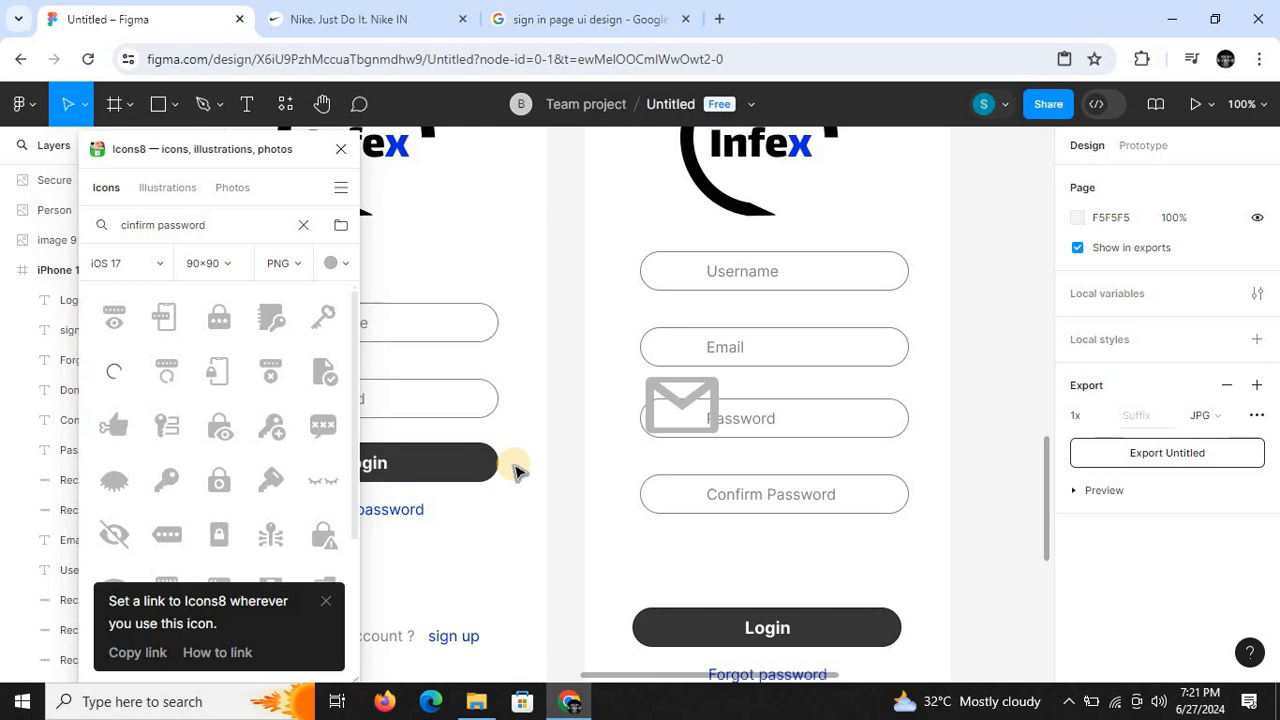
pyautogui.click(341, 149)
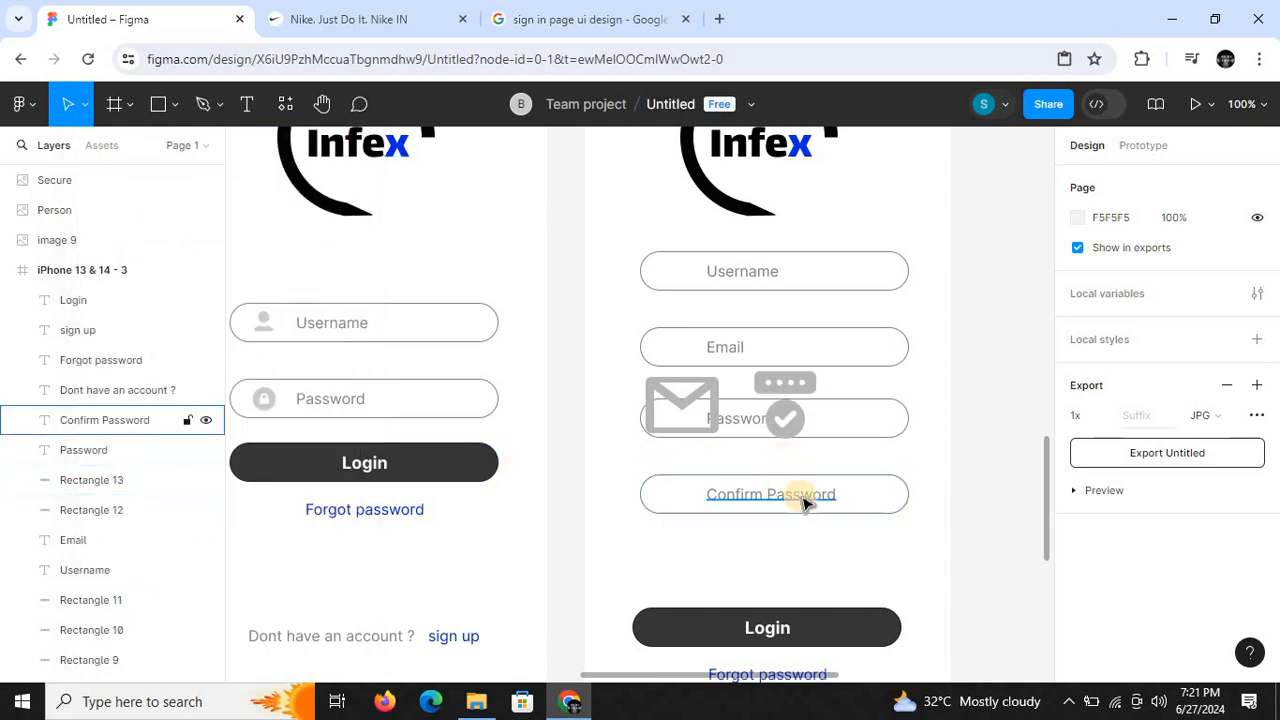
# - Shrink the Good Pincode icon to about 39 × 28 inside the Confirm Password field and fit the envelope icon inside the Email field
pyautogui.click(815, 403)
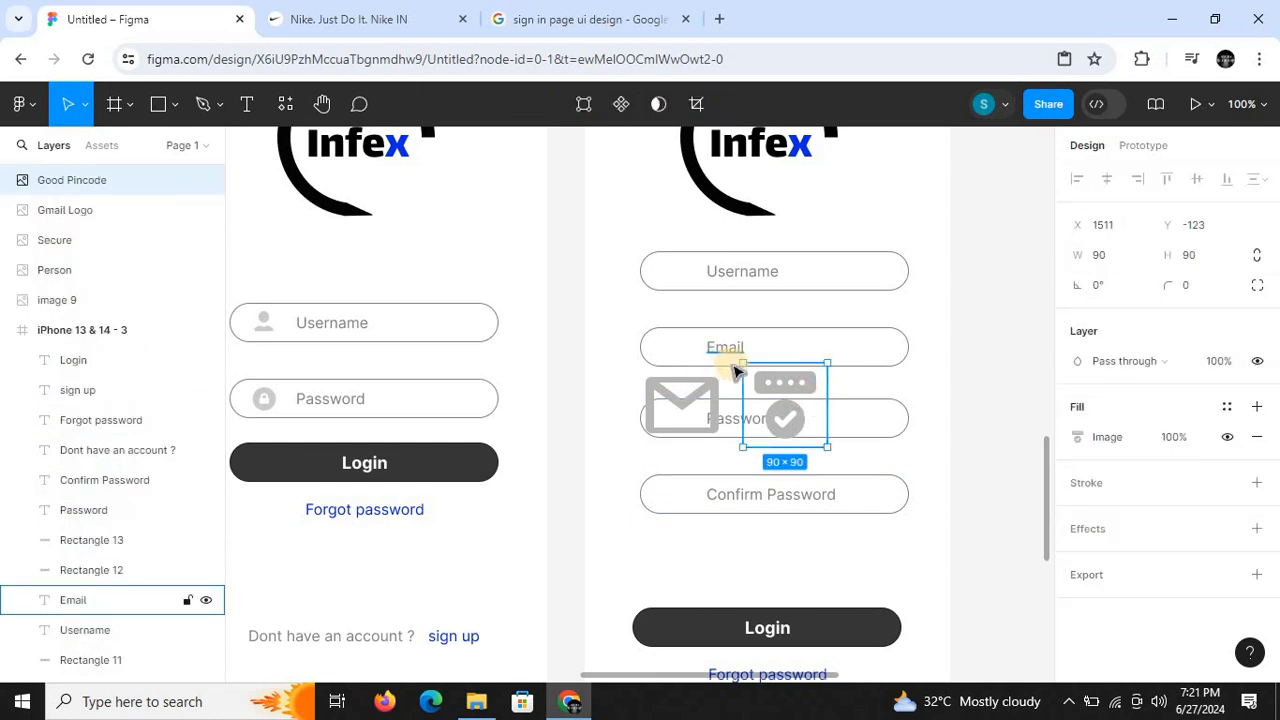
pyautogui.moveTo(739, 361); pyautogui.dragTo(673, 498)
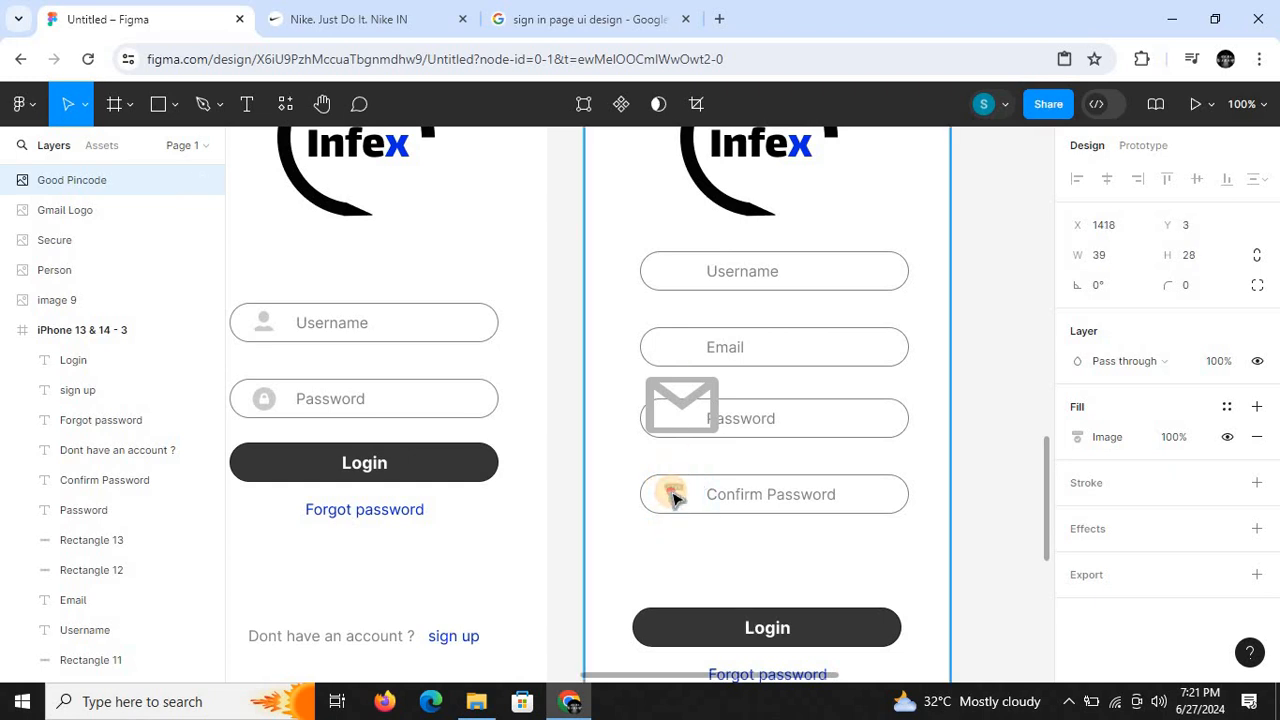
pyautogui.click(653, 408)
pyautogui.moveTo(646, 373); pyautogui.dragTo(677, 360)
pyautogui.click(606, 366)
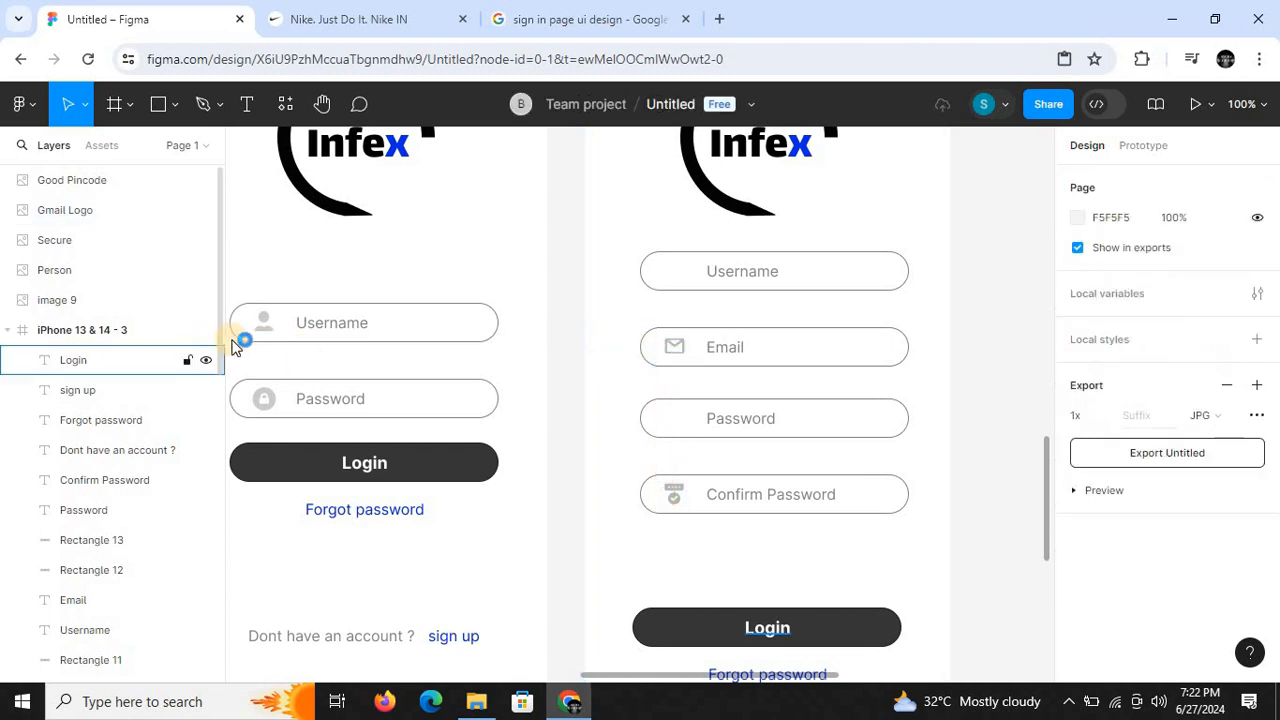
# - Duplicate the sign-in frame's person icon and place the copy before the Username label in the iPhone 13 & 14 - 3 frame
pyautogui.click(264, 332)
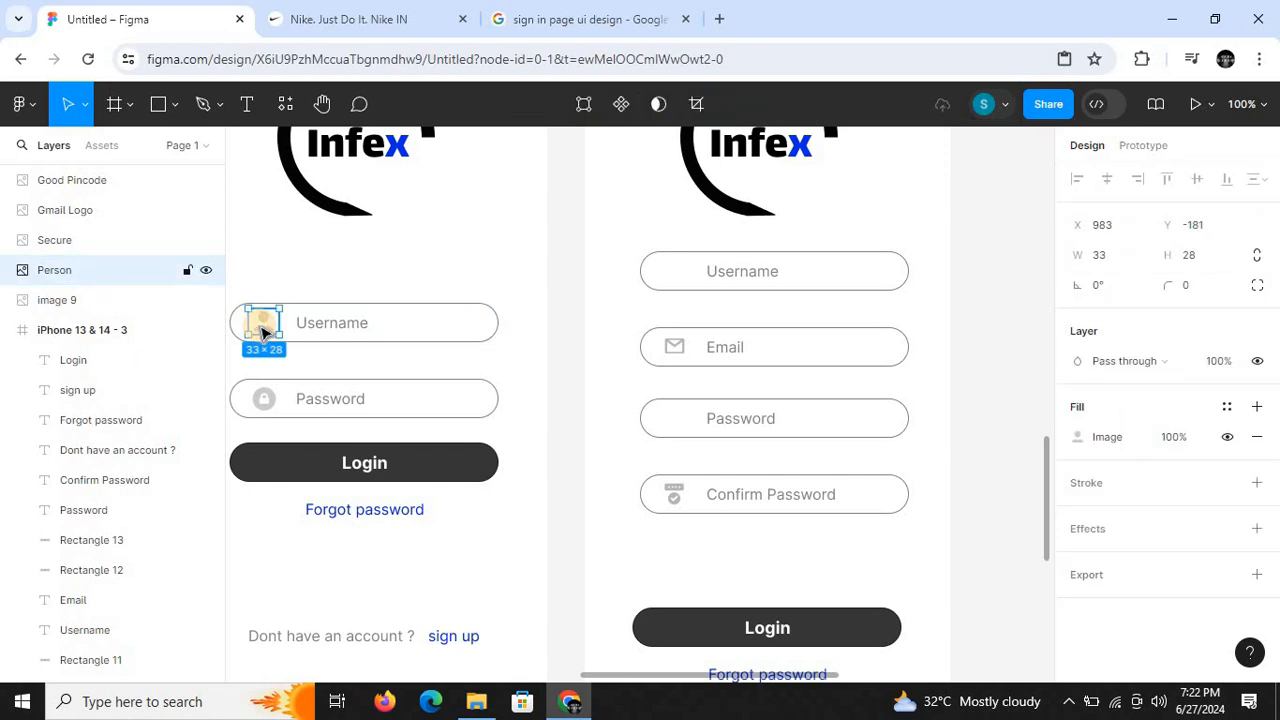
pyautogui.hotkey('ctrl', 'd')
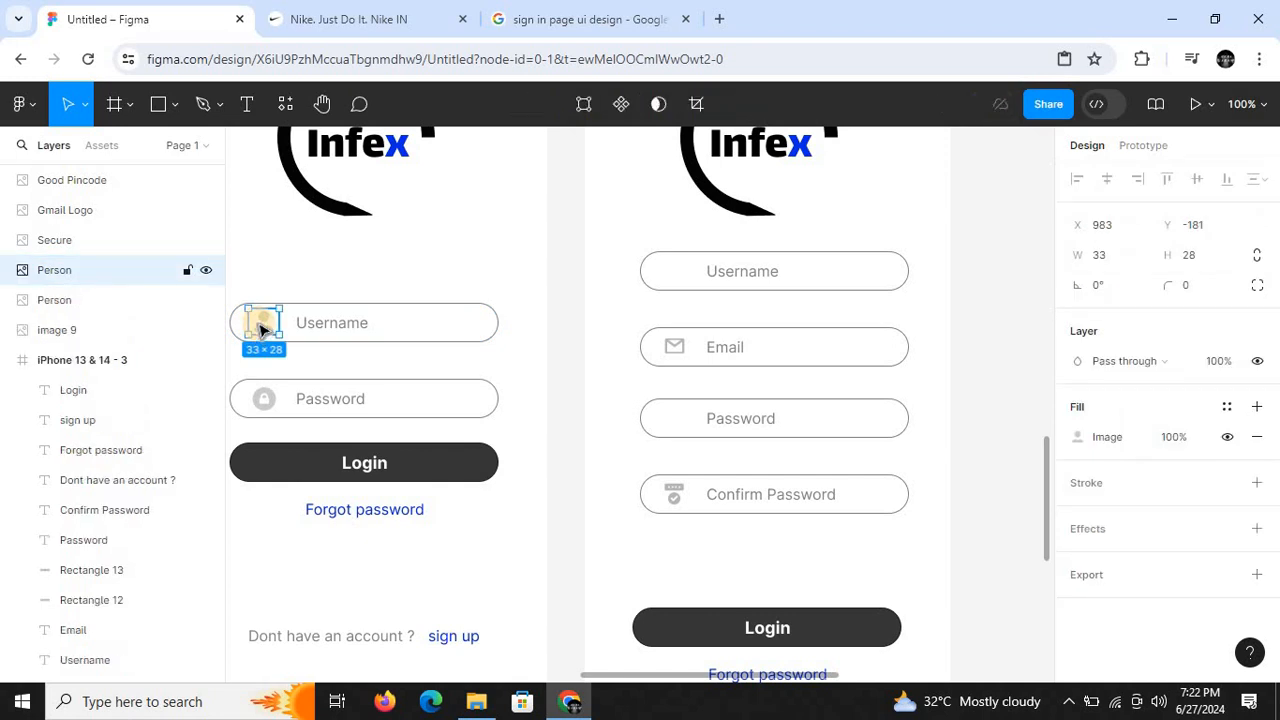
pyautogui.moveTo(266, 338); pyautogui.dragTo(670, 280)
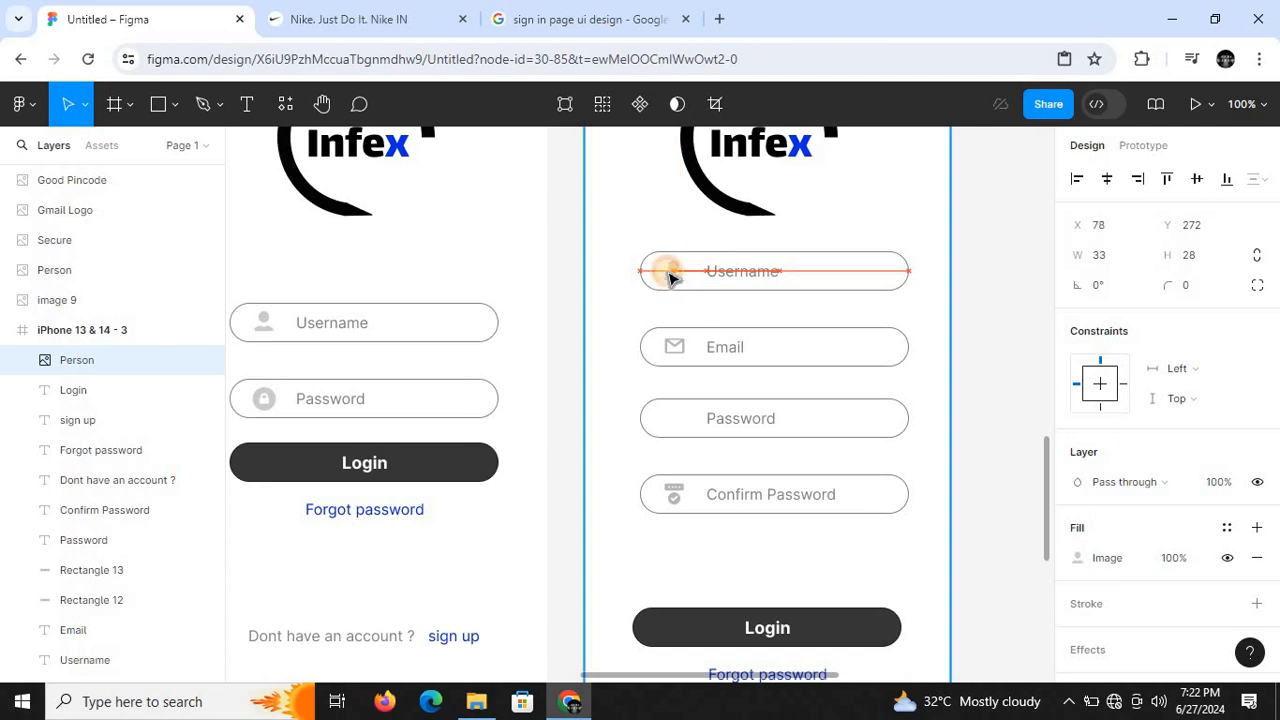
pyautogui.moveTo(670, 278); pyautogui.dragTo(668, 280)
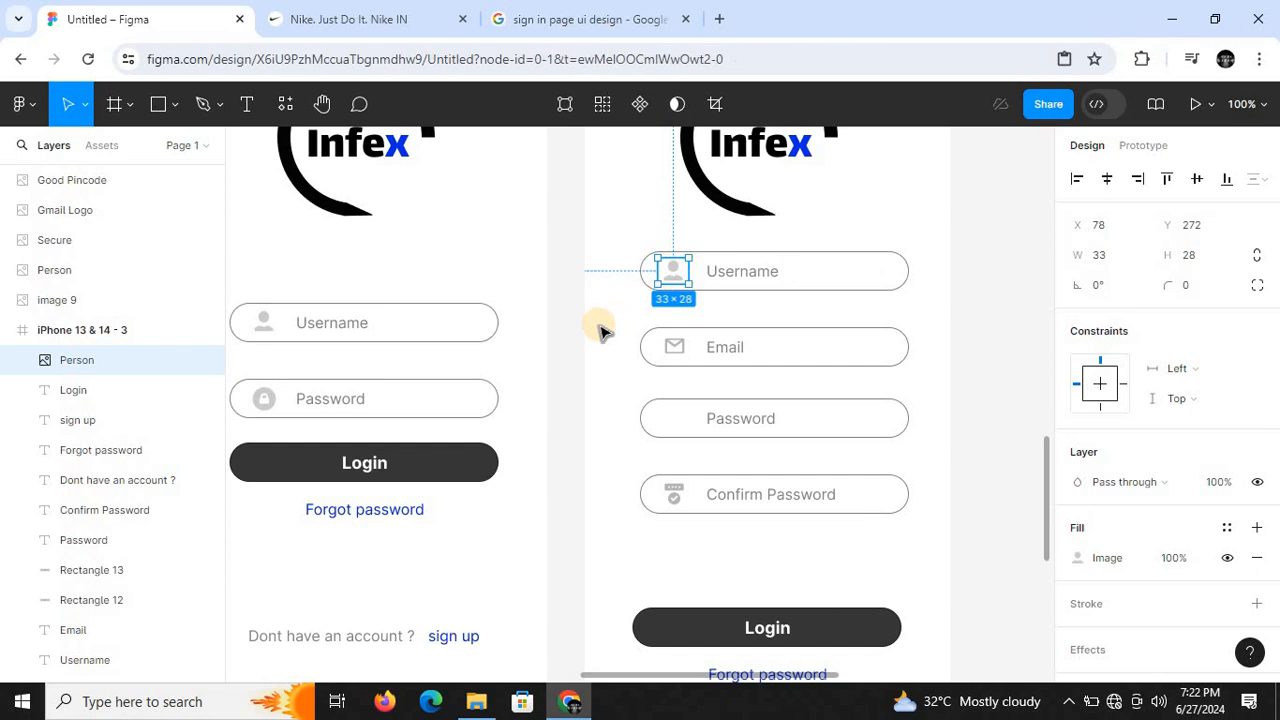
pyautogui.click(617, 357)
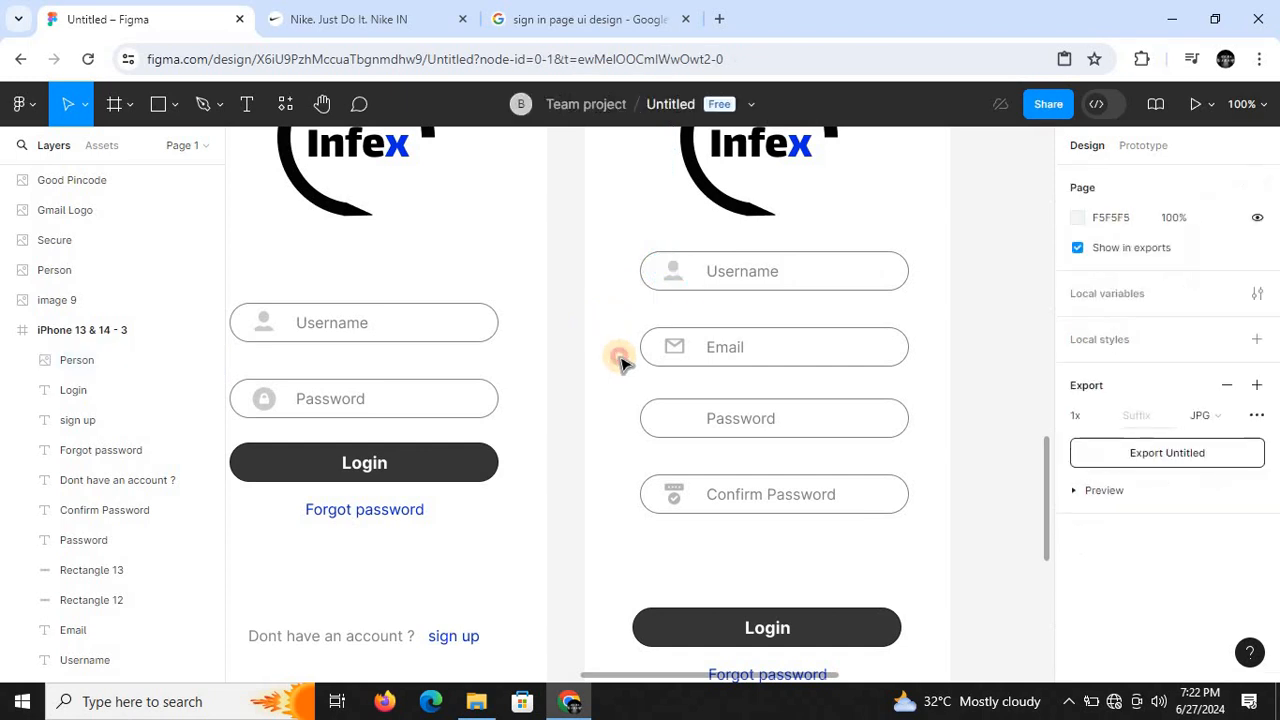
# - Copy the sign-in frame's lock icon into the iPhone 13 & 14 - 3 frame and centre it vertically in the Password field, before its label
pyautogui.click(265, 401)
pyautogui.rightClick(265, 401)
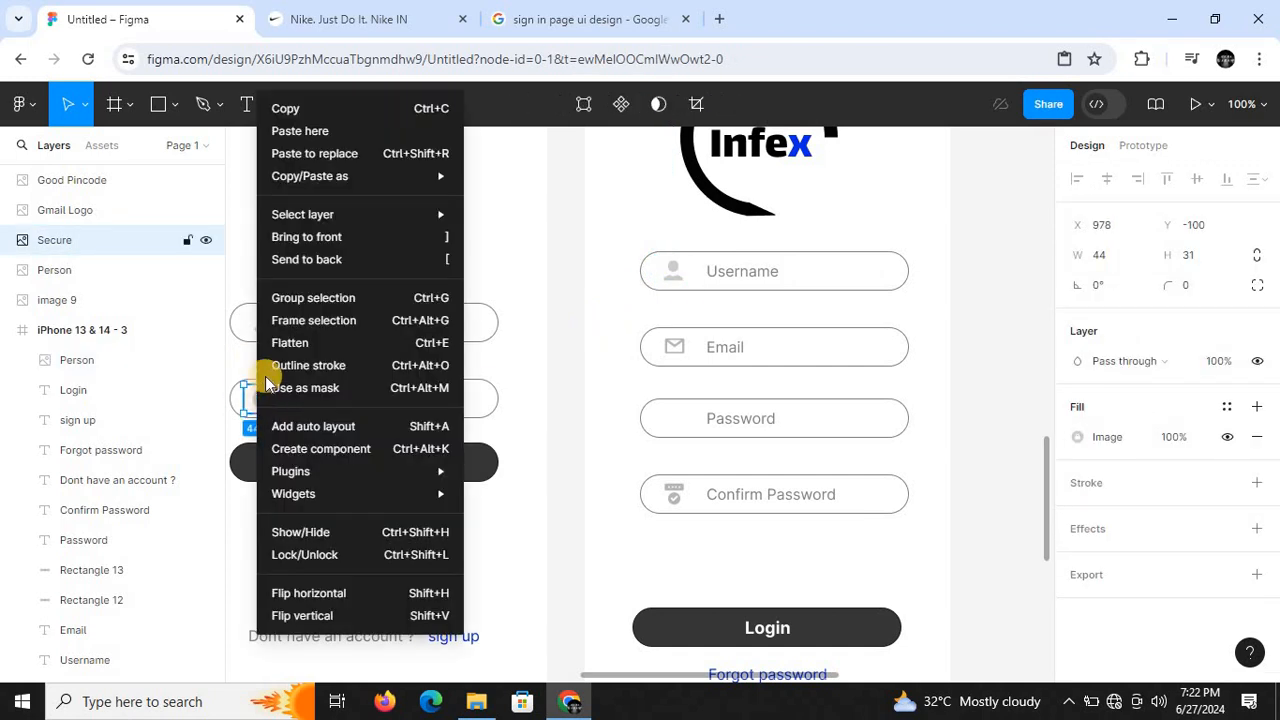
pyautogui.click(292, 110)
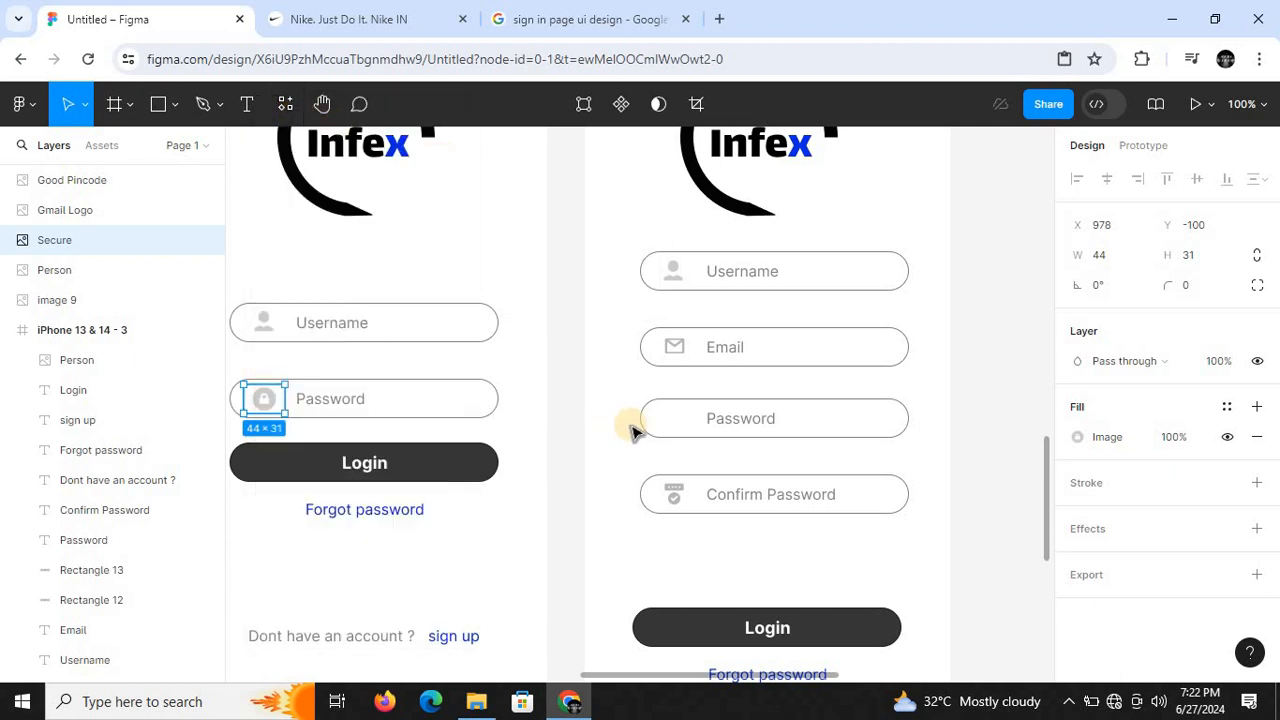
pyautogui.rightClick(668, 421)
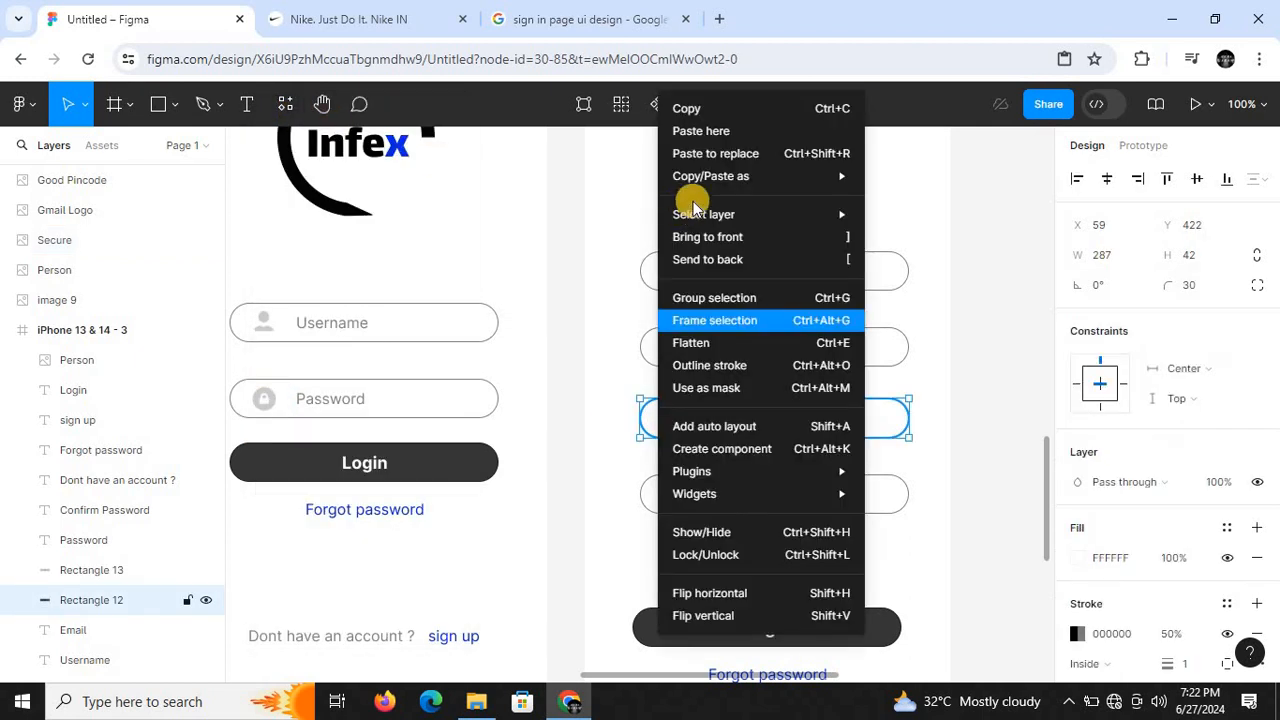
pyautogui.click(697, 129)
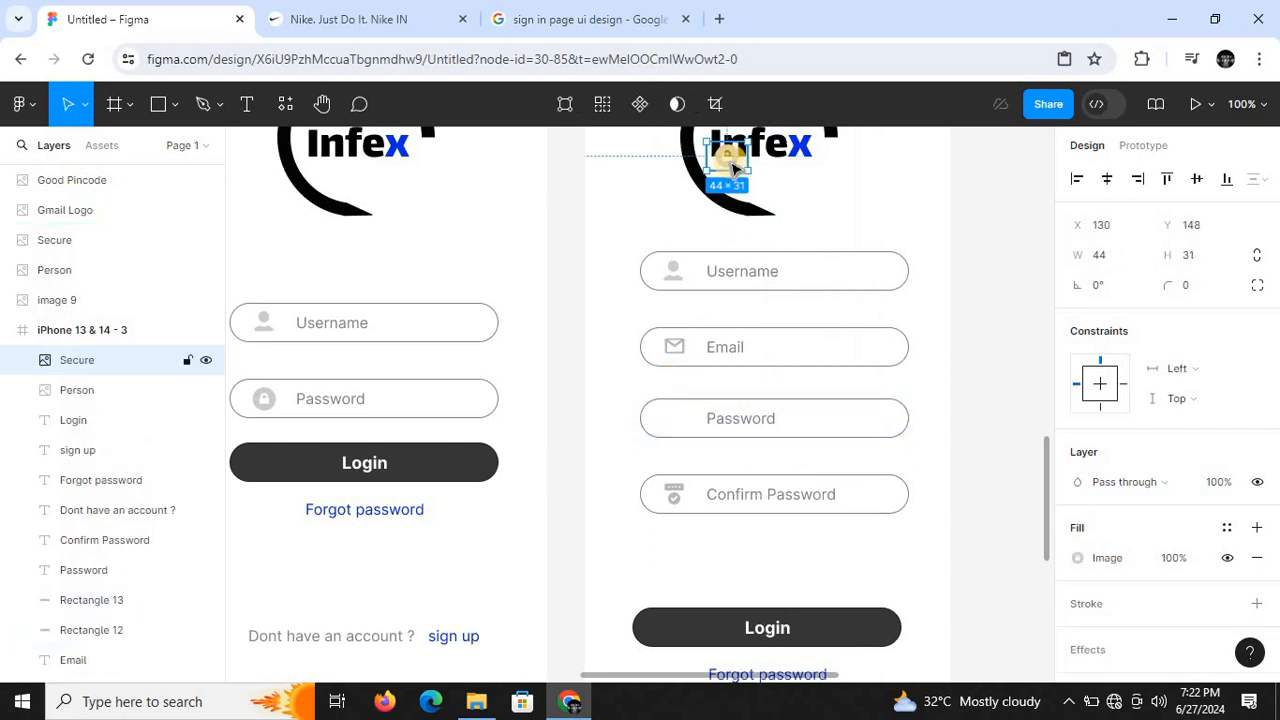
pyautogui.moveTo(725, 165); pyautogui.dragTo(677, 424)
pyautogui.click(636, 440)
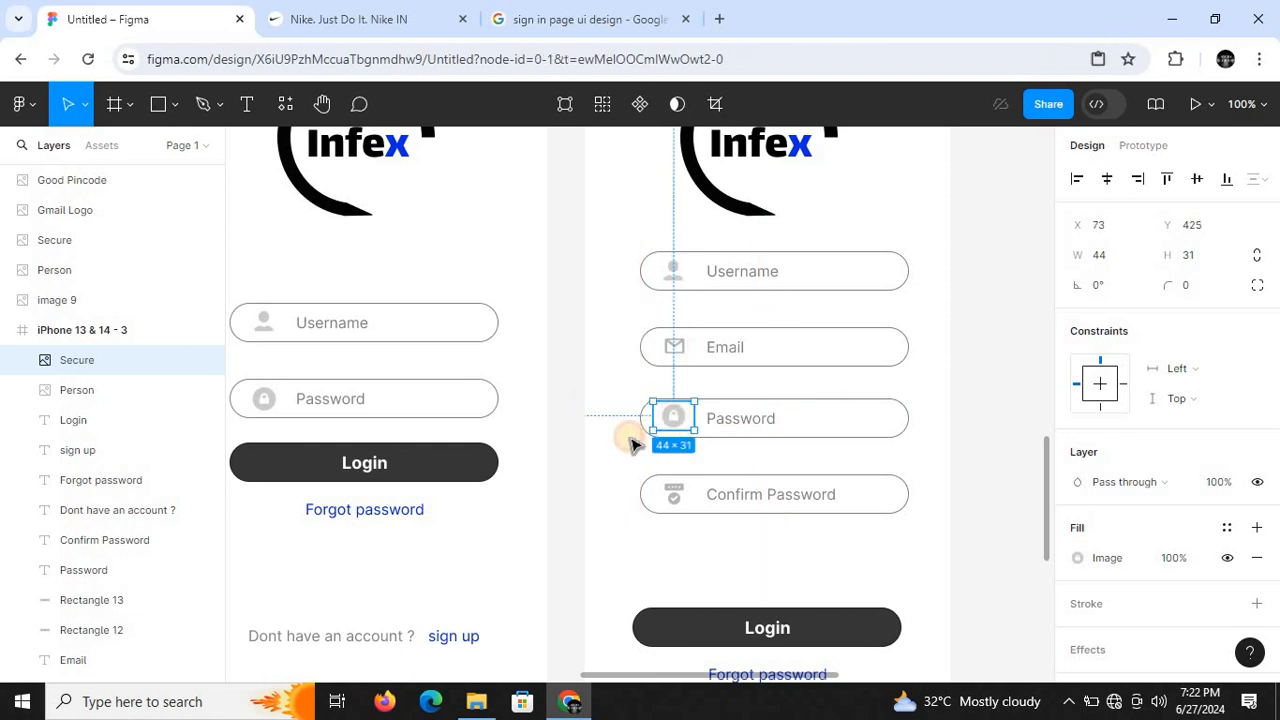
pyautogui.click(672, 416)
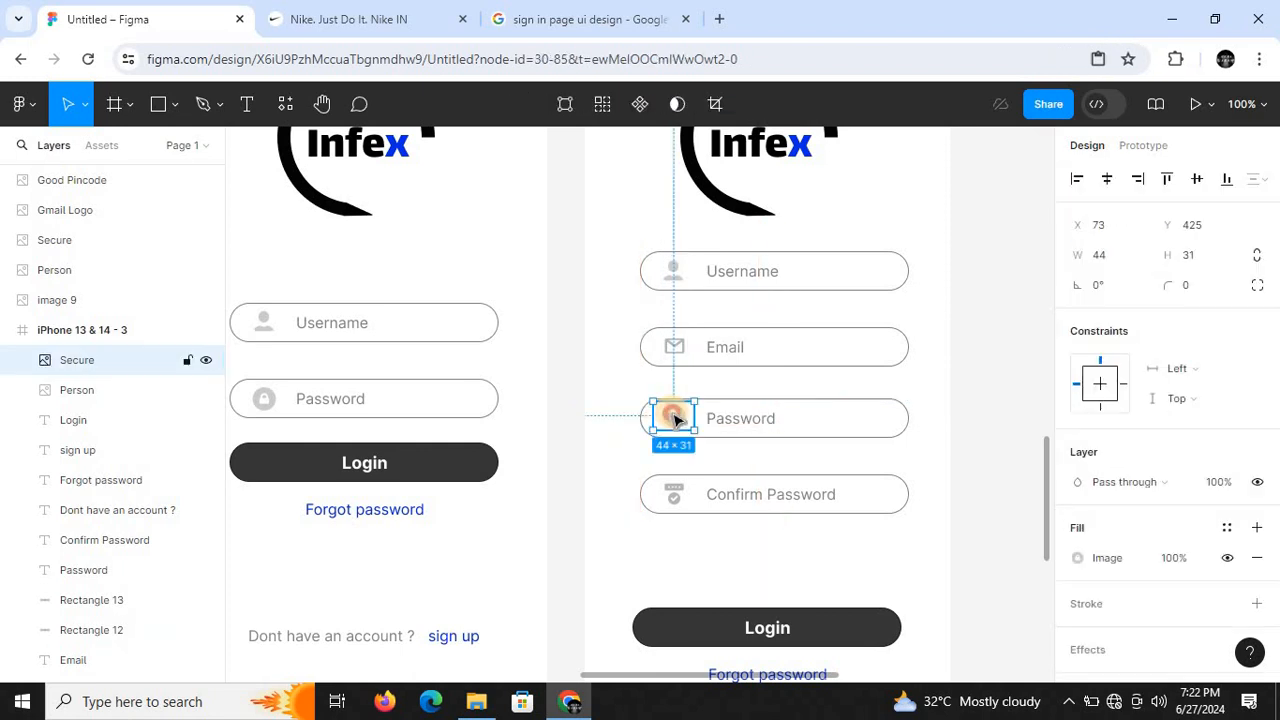
pyautogui.moveTo(675, 424); pyautogui.dragTo(674, 418)
pyautogui.click(623, 449)
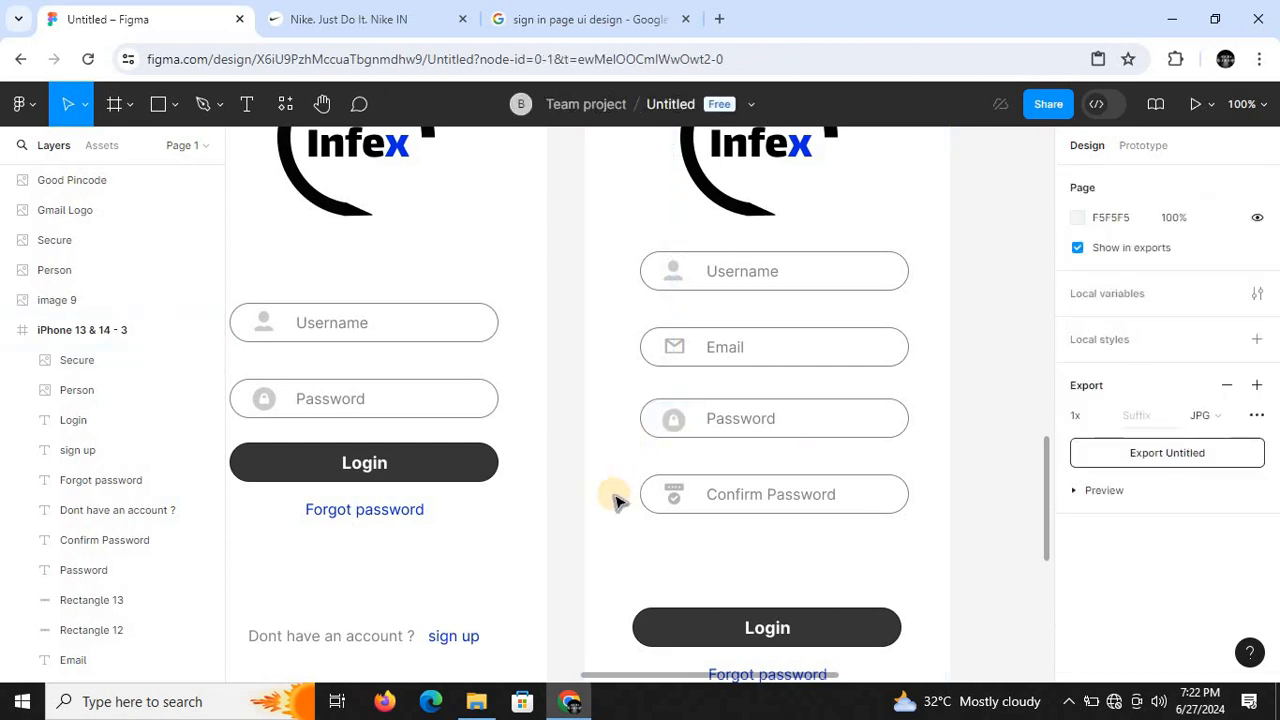
# - Change the Login button's text to "sign in" in the iPhone 13 & 14 - 3 frame
pyautogui.press('-')
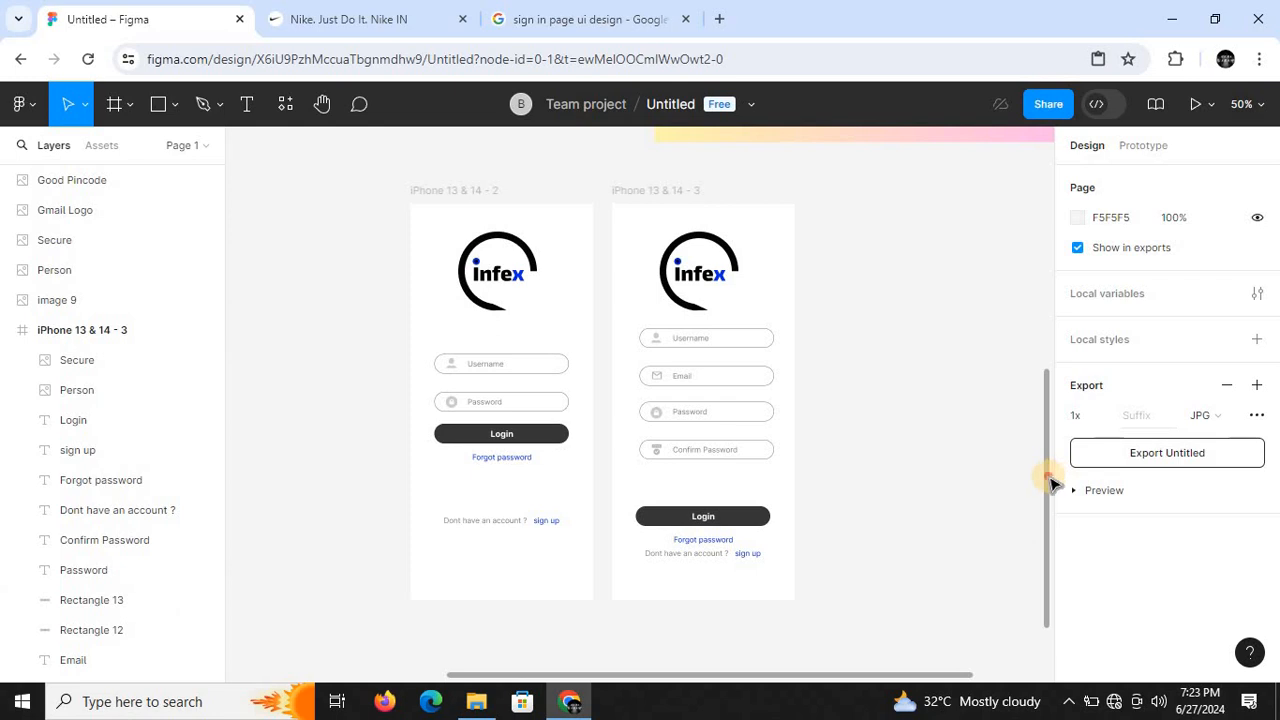
pyautogui.moveTo(1049, 478)
pyautogui.mouseDown()
pyautogui.moveTo(1076, 293)
pyautogui.moveTo(1051, 500)
pyautogui.mouseUp()
pyautogui.scroll(5, 639, 443)
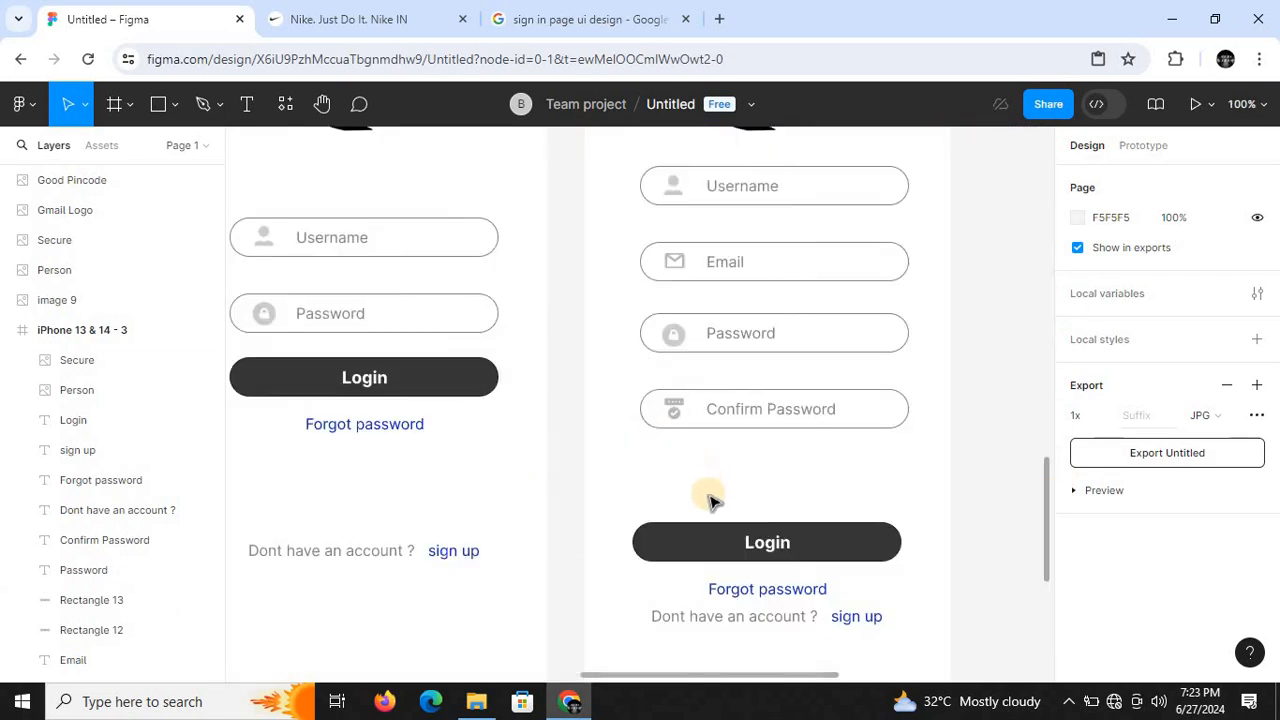
pyautogui.doubleClick(766, 542)
pyautogui.press('BackSpace')
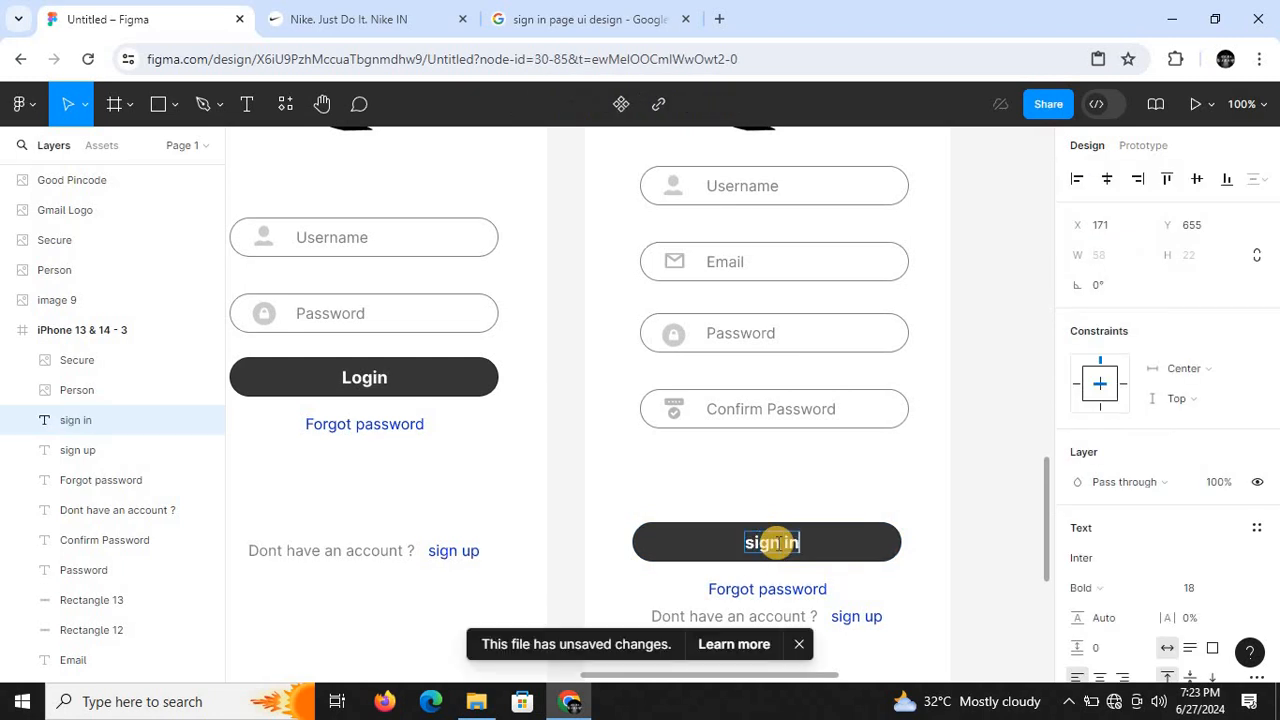
# - Move the sign in button and its text up closer to the Confirm Password field in the iPhone 13 & 14 - 3 frame
pyautogui.click(954, 533)
pyautogui.hotkey('ctrl', '-')
pyautogui.hotkey('ctrl', '-')
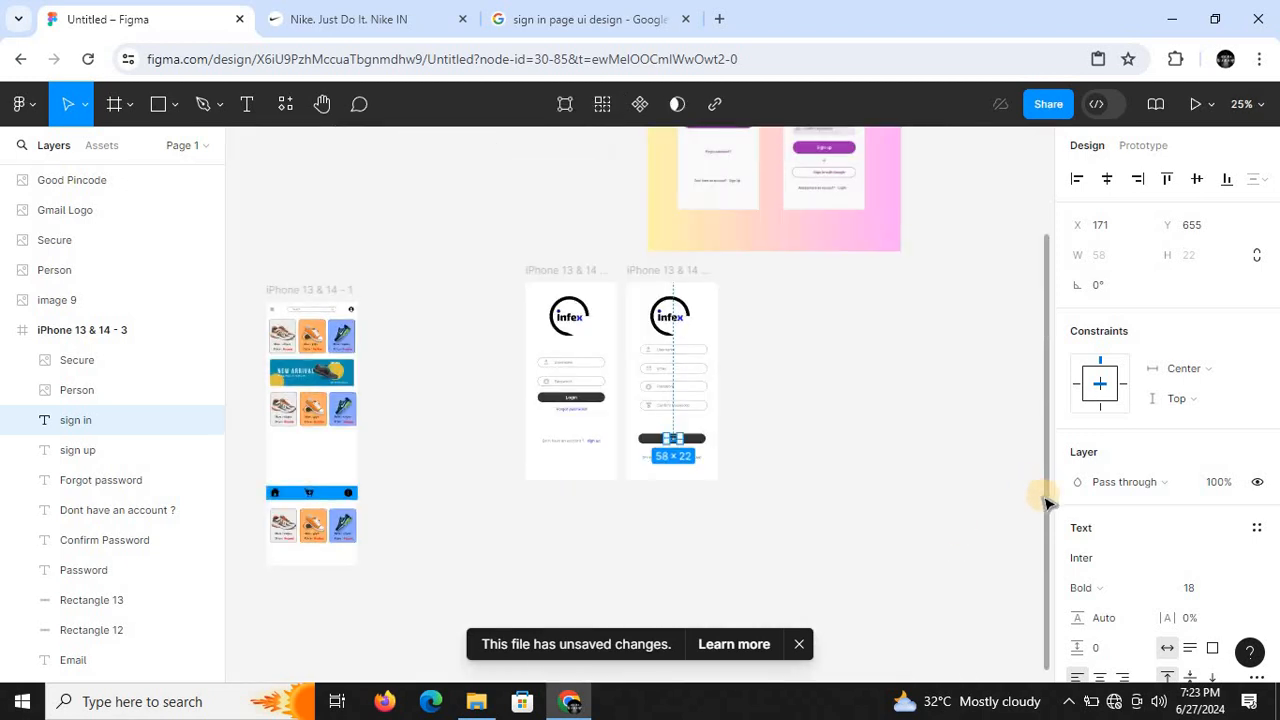
pyautogui.moveTo(1046, 499); pyautogui.dragTo(1056, 600)
pyautogui.hotkey('ctrl', '+')
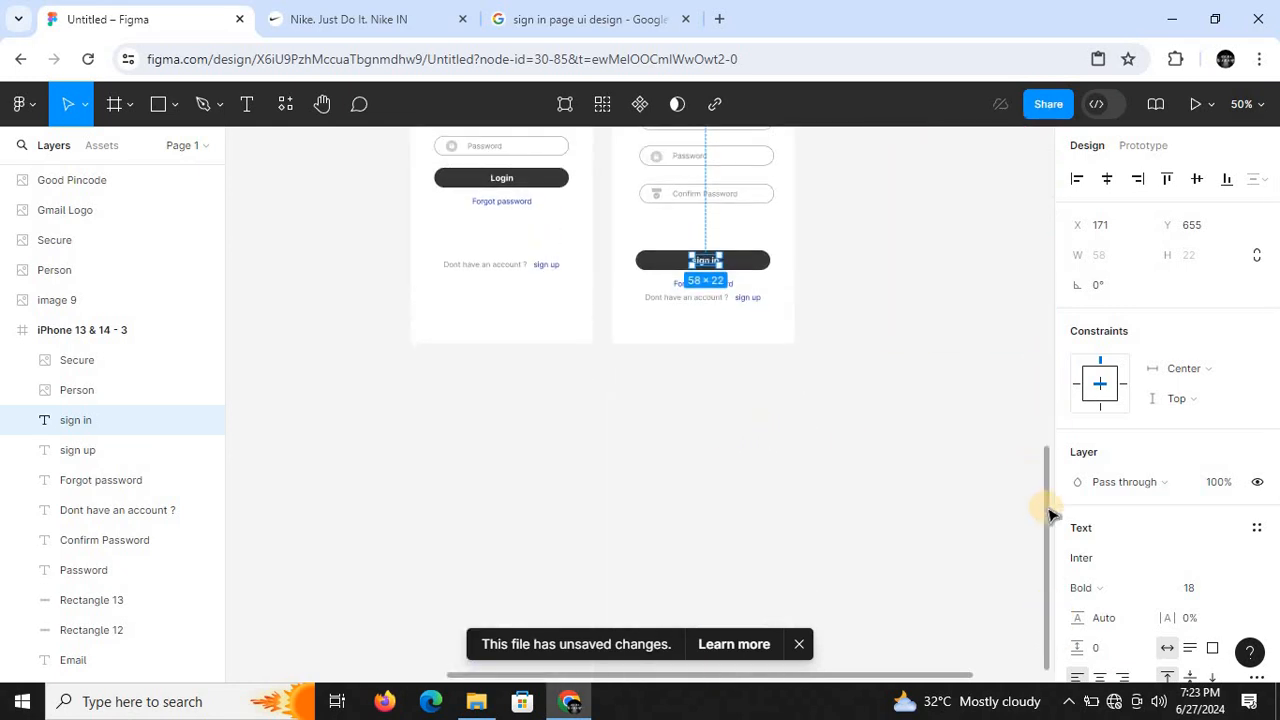
pyautogui.moveTo(1049, 453)
pyautogui.mouseDown()
pyautogui.moveTo(1051, 334)
pyautogui.moveTo(1047, 459)
pyautogui.mouseUp()
pyautogui.hotkey('ctrl', '+')
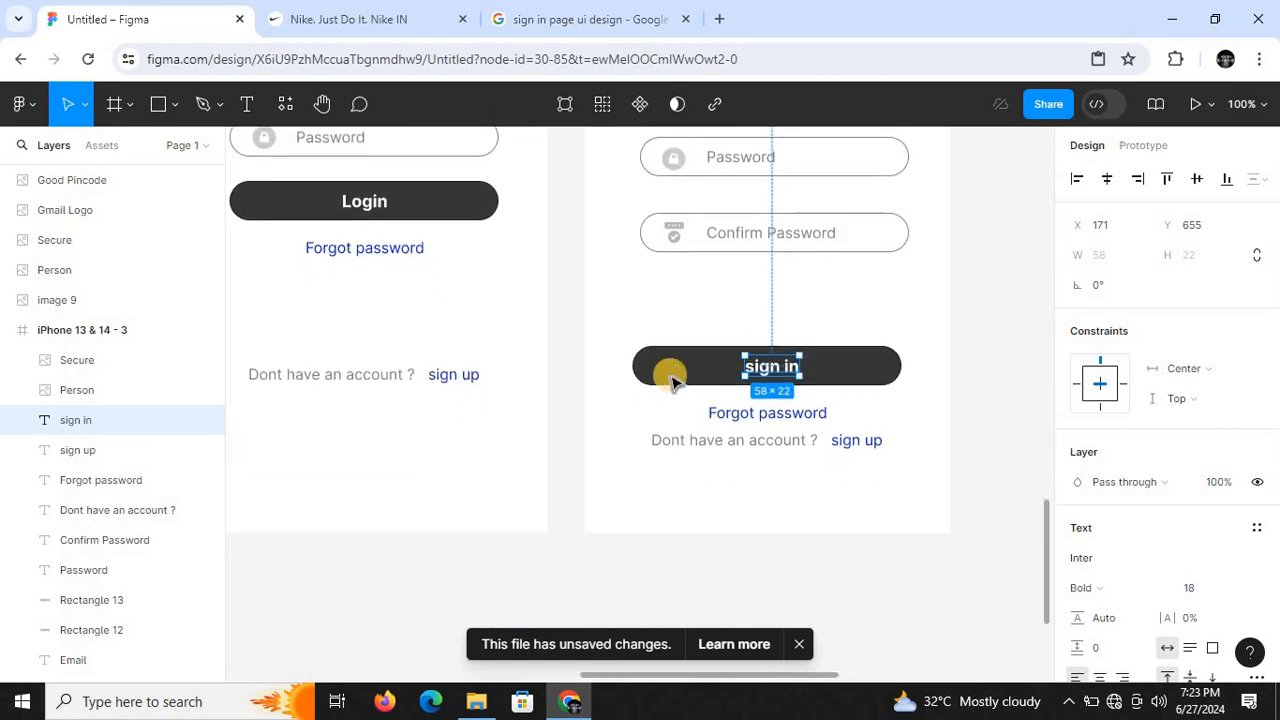
pyautogui.click(584, 338)
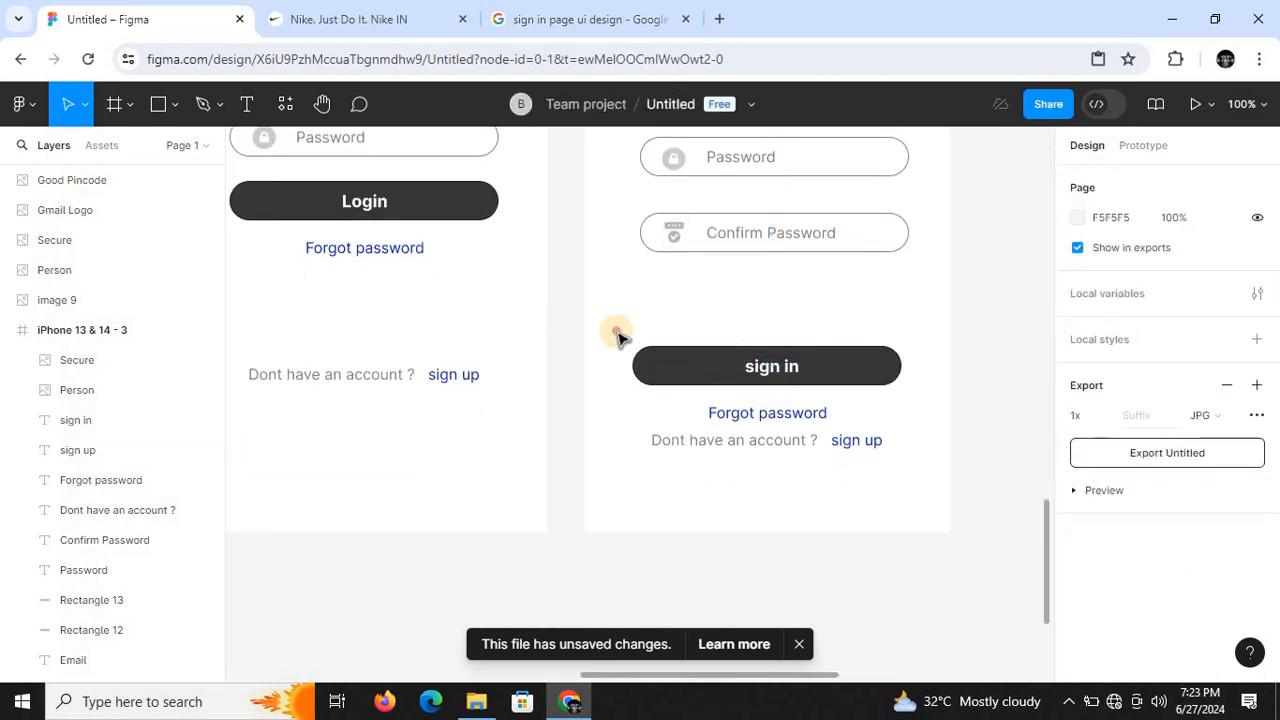
pyautogui.moveTo(622, 383); pyautogui.dragTo(771, 337)
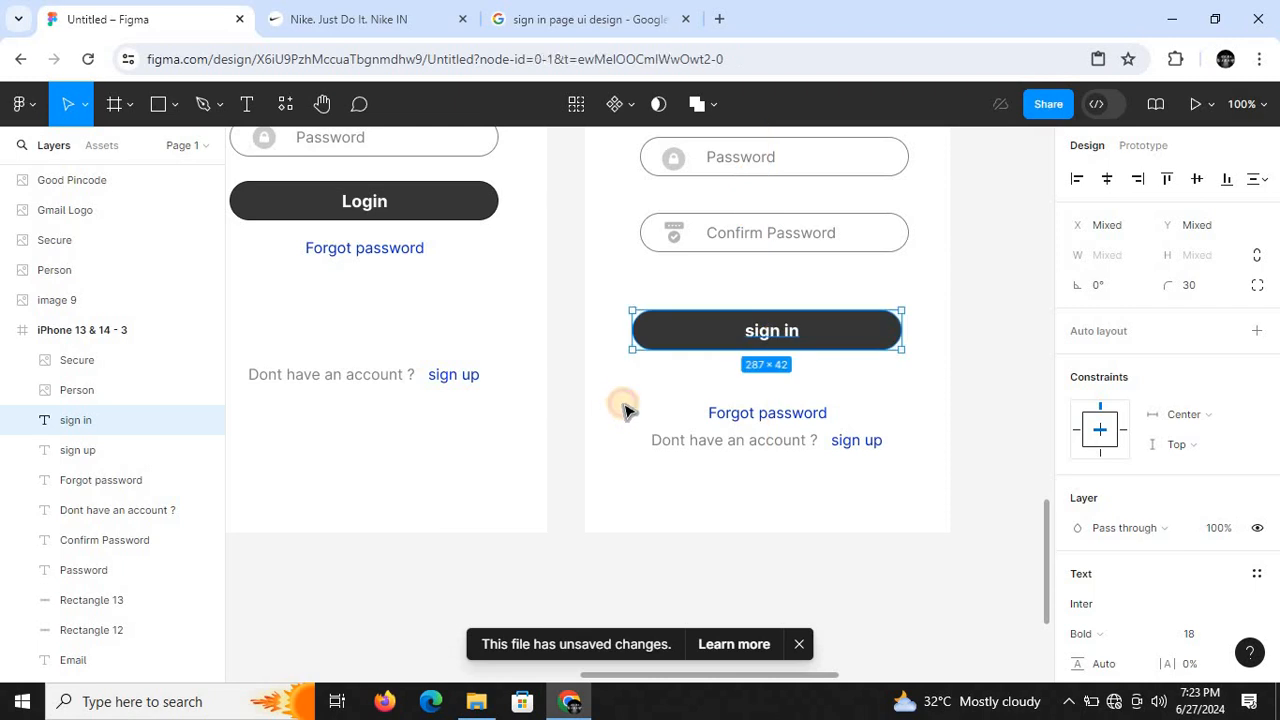
pyautogui.click(623, 408)
# - Move the Forgot password link and the "Dont have an account ? sign up" line down together to the frame's lower edge, keeping them centred
pyautogui.scroll(-6, 625, 408)
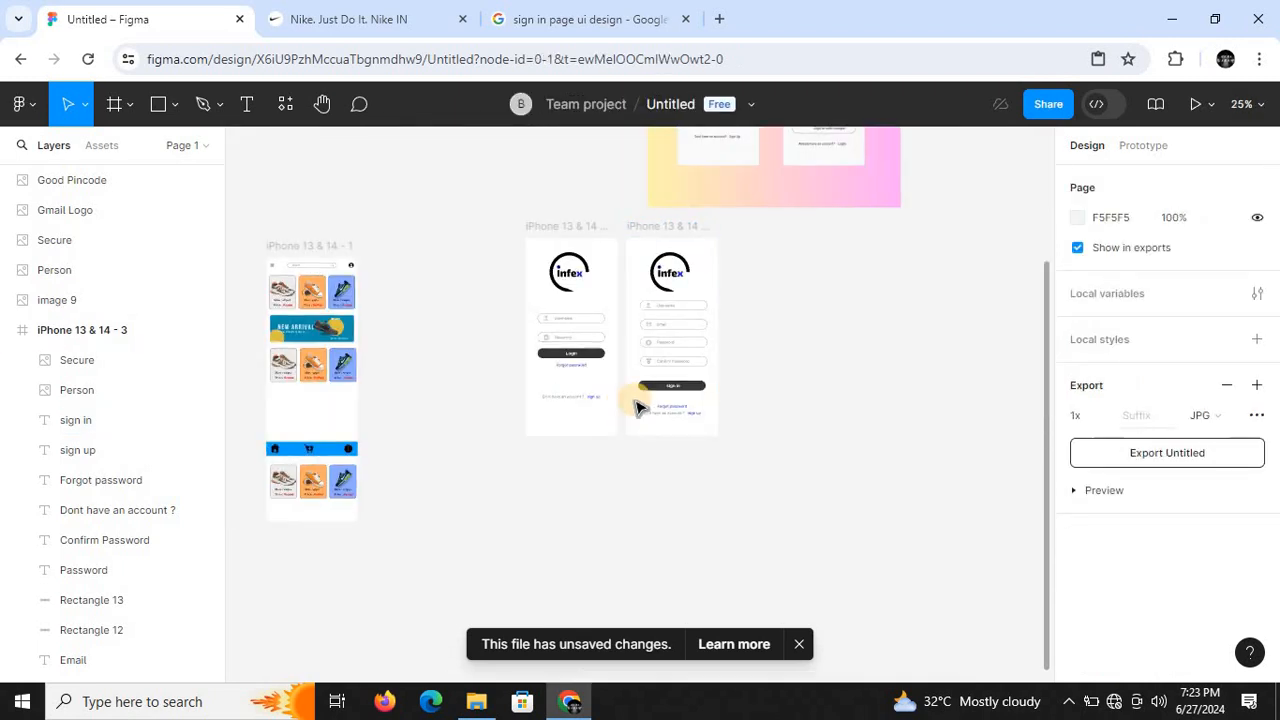
pyautogui.scroll(3, 629, 400)
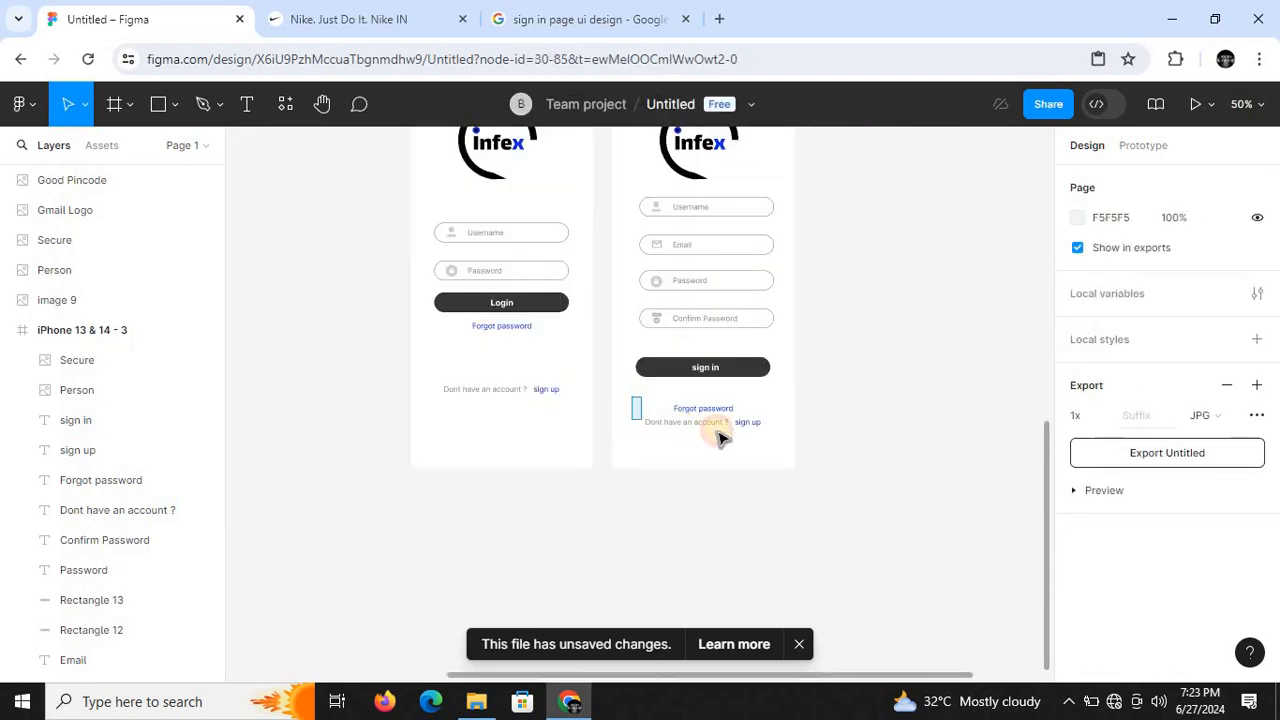
pyautogui.moveTo(722, 438); pyautogui.dragTo(907, 485)
pyautogui.click(907, 485)
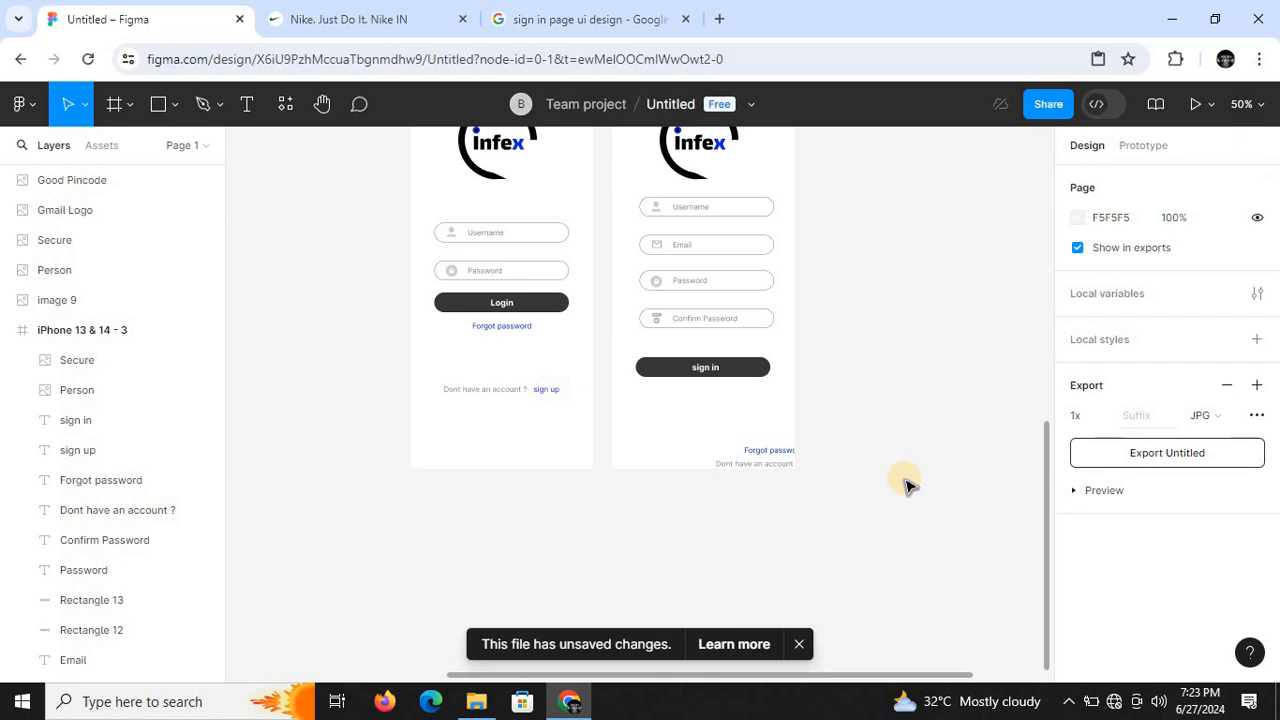
pyautogui.hotkey('ctrl', 'z')
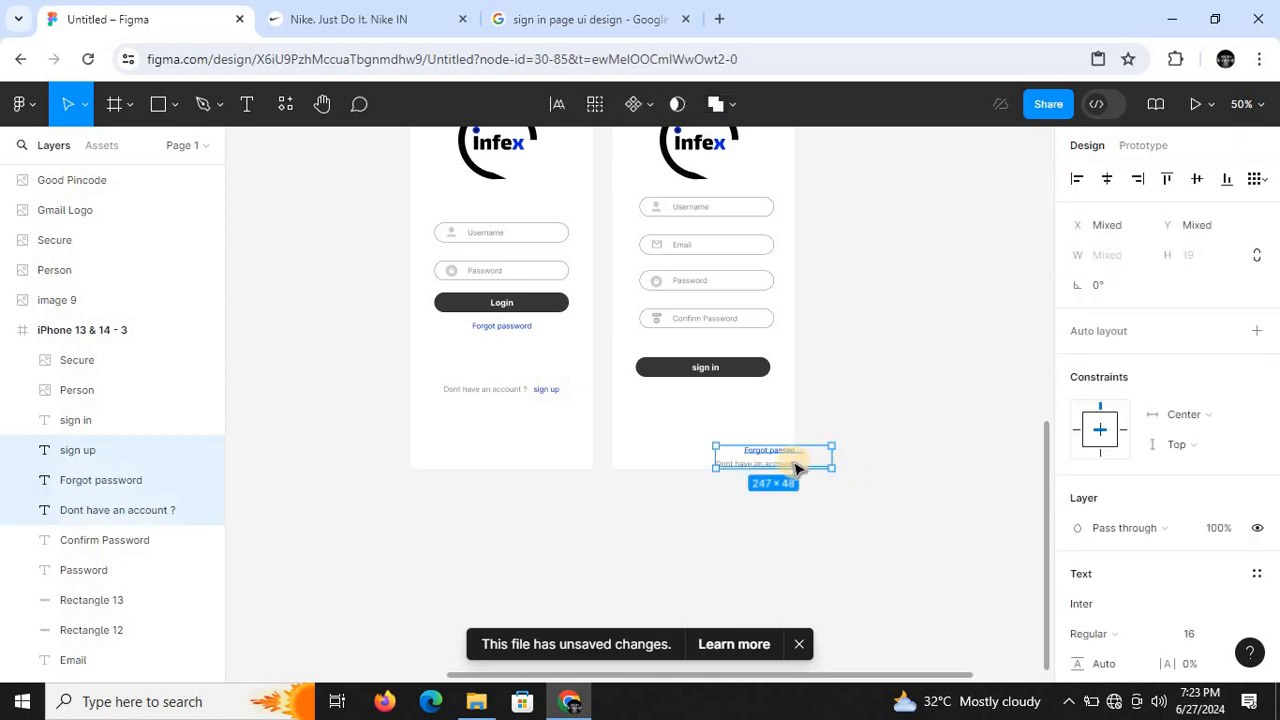
pyautogui.moveTo(749, 451); pyautogui.dragTo(708, 450)
pyautogui.click(945, 473)
pyautogui.hotkey('shift', '0')
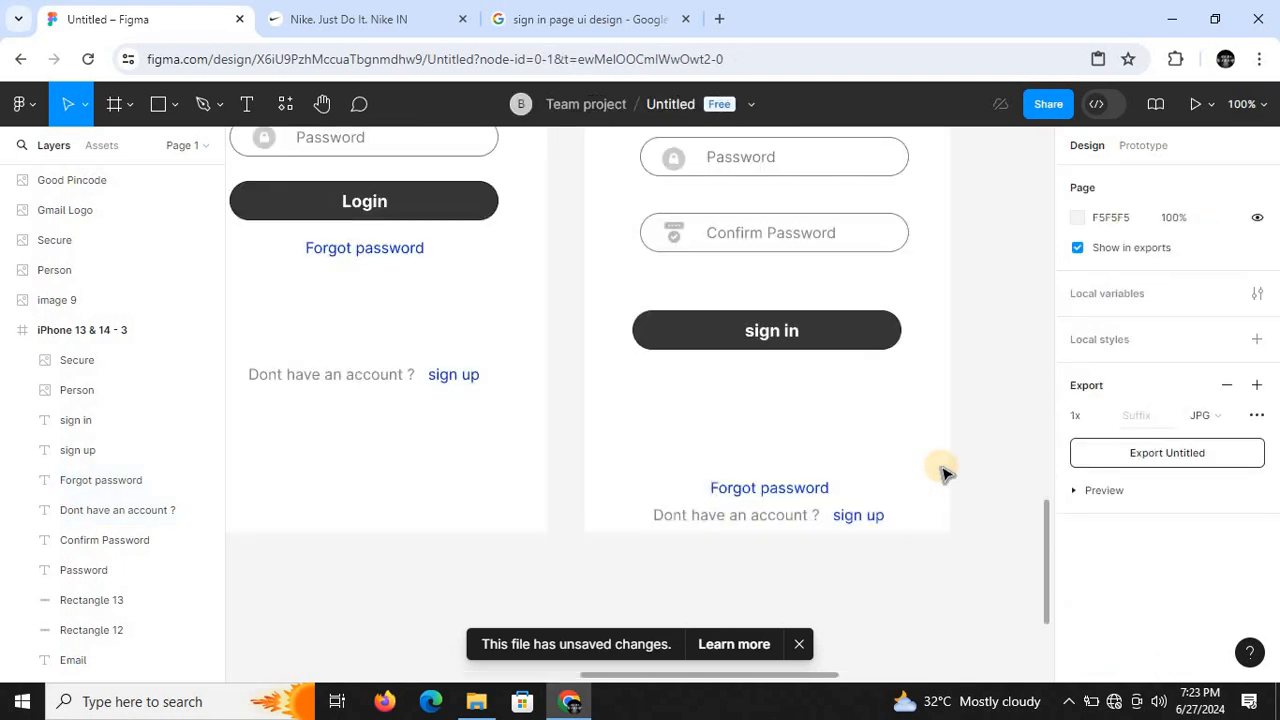
# - Duplicate the sign in button with its text and place the copy between the original button and the Forgot password link
pyautogui.moveTo(622, 301); pyautogui.dragTo(852, 378)
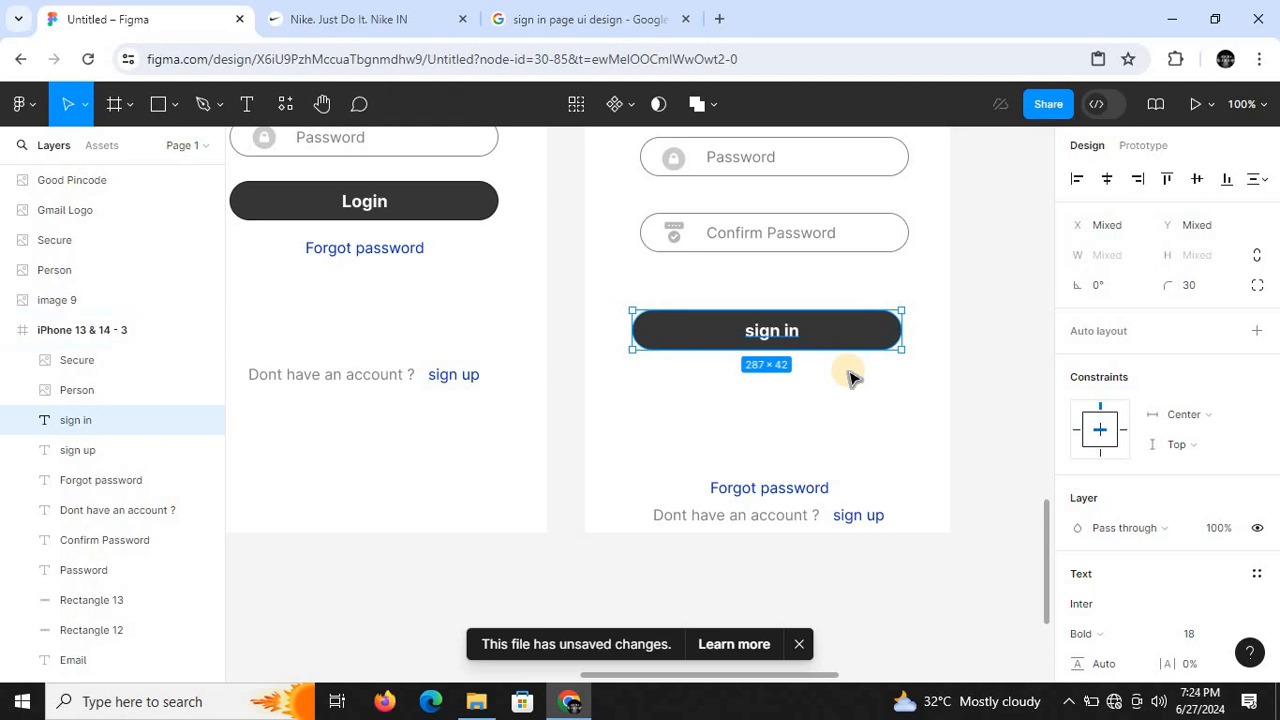
pyautogui.hotkey('ctrl', 'd')
pyautogui.moveTo(801, 338); pyautogui.dragTo(800, 420)
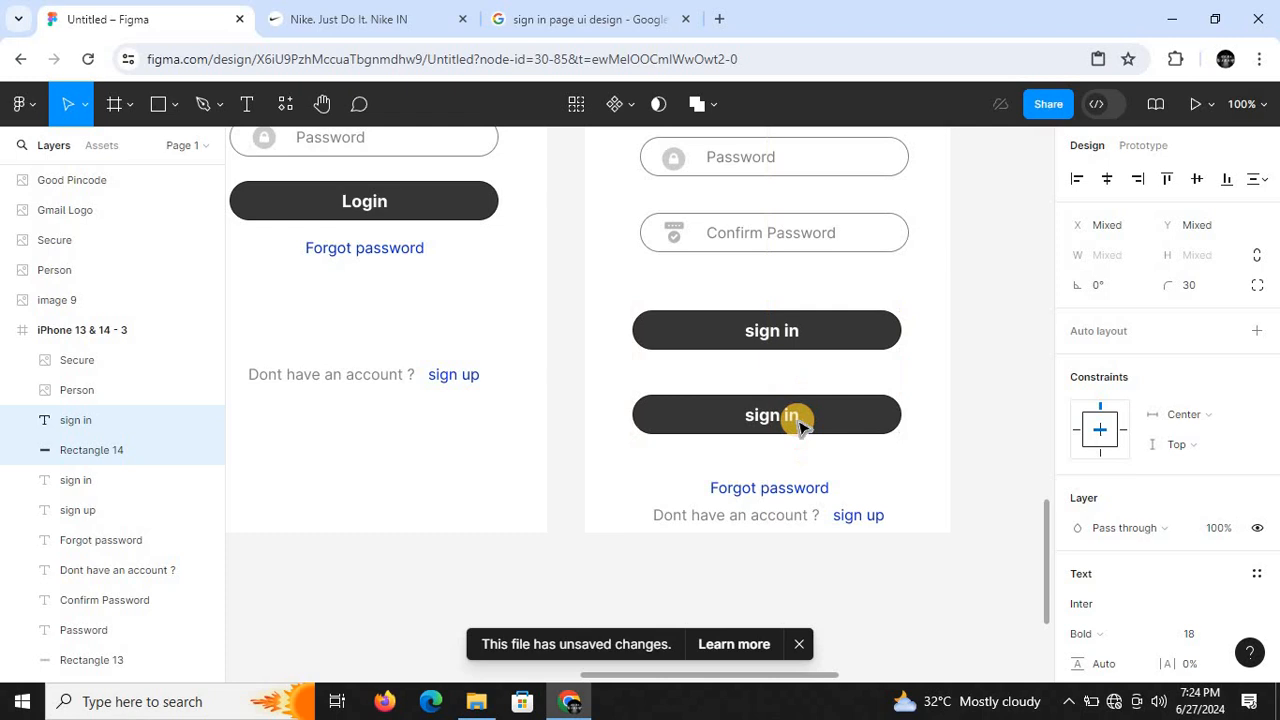
pyautogui.click(966, 423)
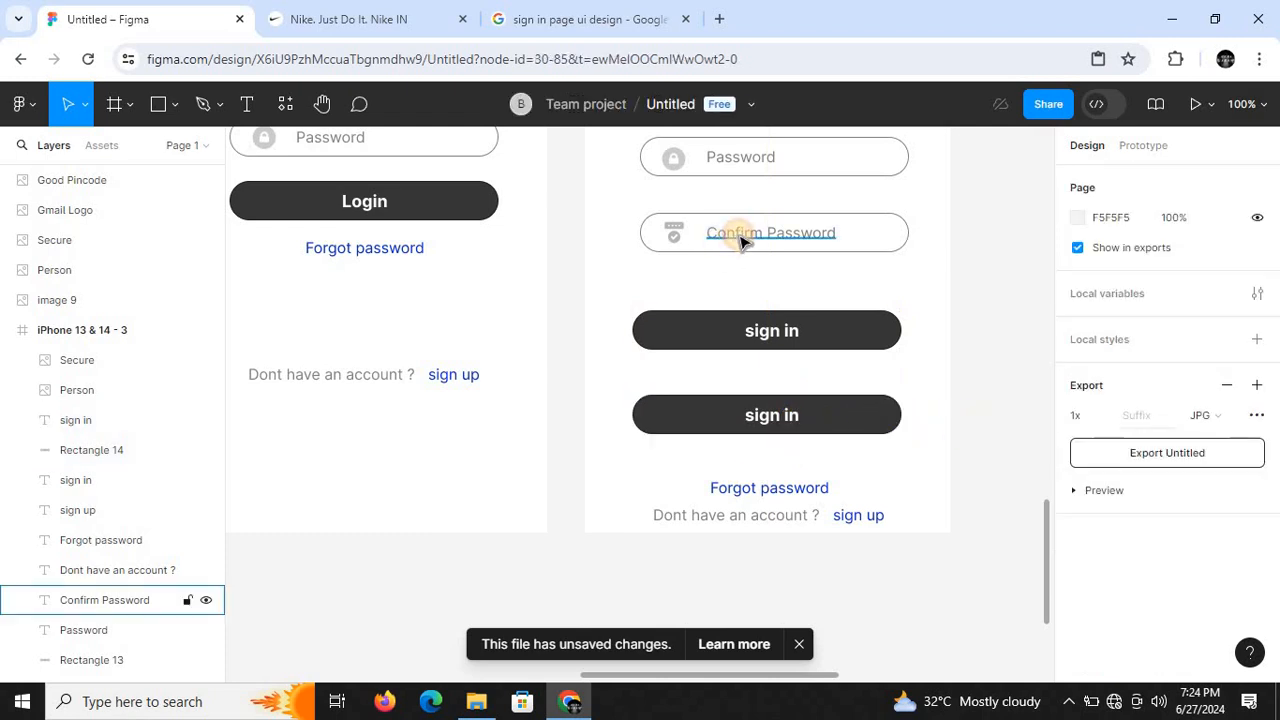
# - Duplicate the Confirm Password label and place the copy between the two sign in buttons, at about Y 665
pyautogui.click(741, 243)
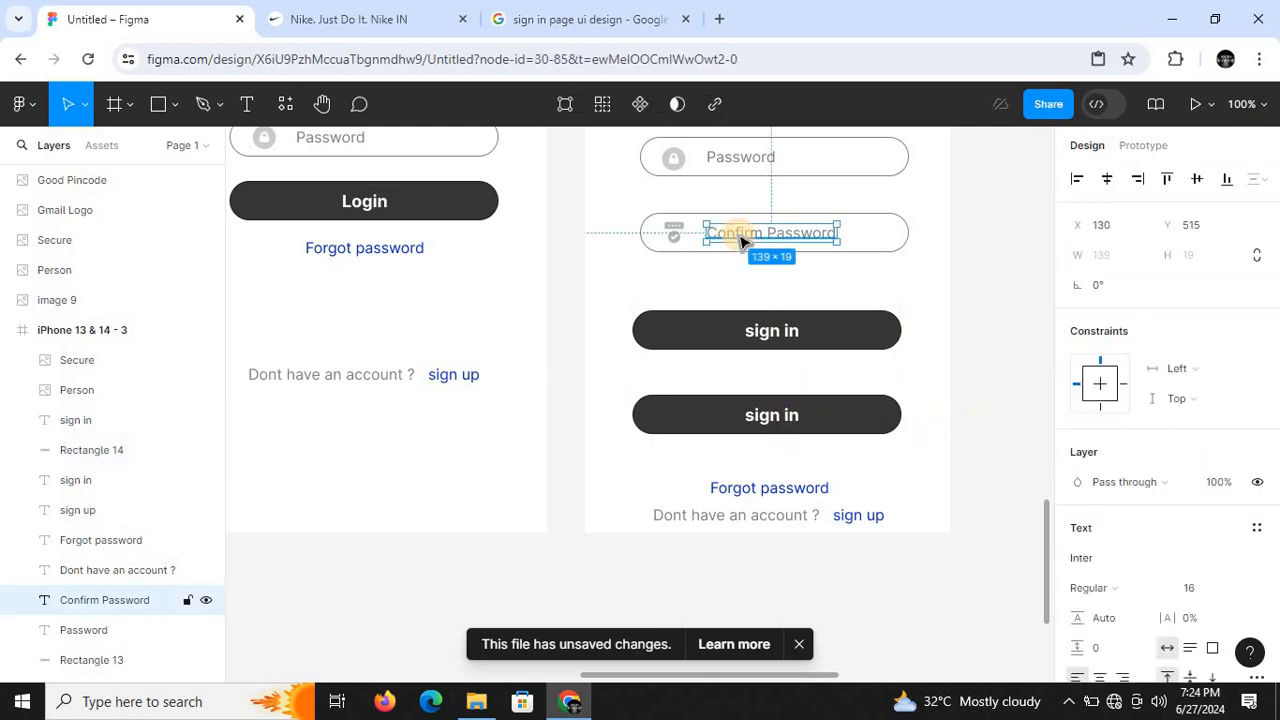
pyautogui.hotkey('ctrl', 'd')
pyautogui.moveTo(741, 240); pyautogui.dragTo(745, 383)
pyautogui.moveTo(748, 382); pyautogui.dragTo(748, 379)
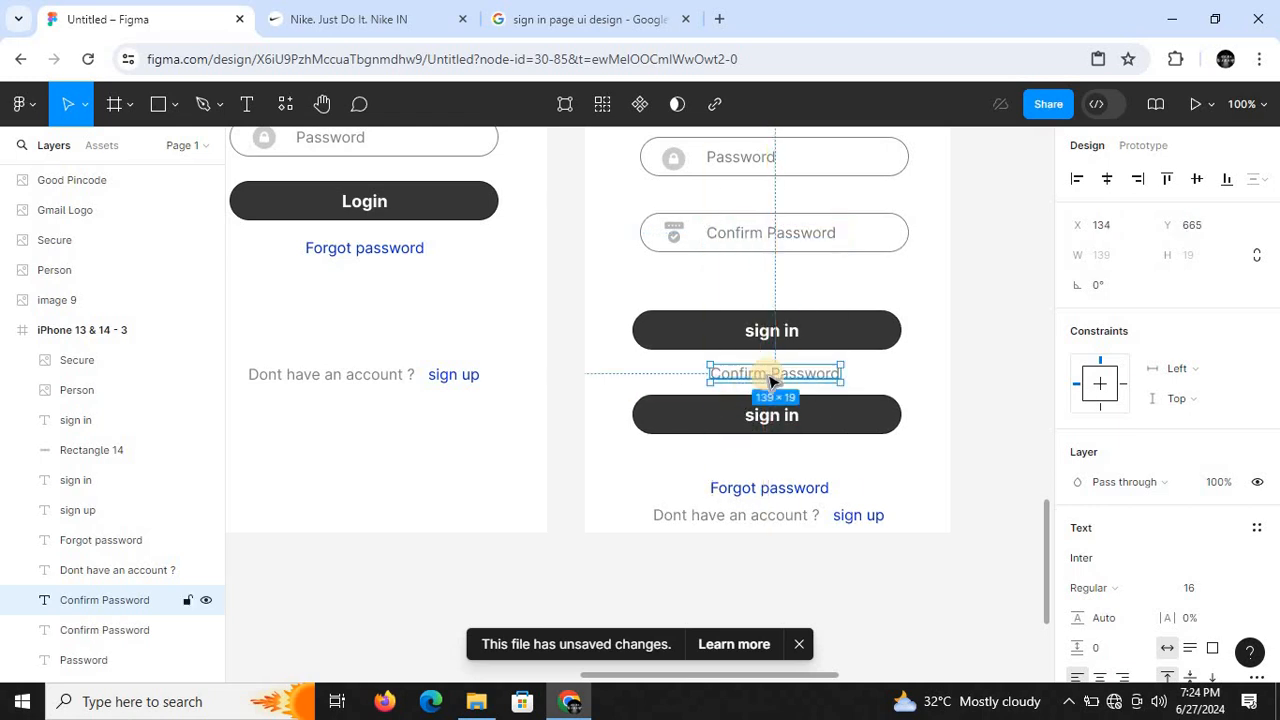
# - Change the copied label between the buttons to "or" and centre it horizontally in the frame
pyautogui.doubleClick(769, 374)
pyautogui.press('BackSpace')
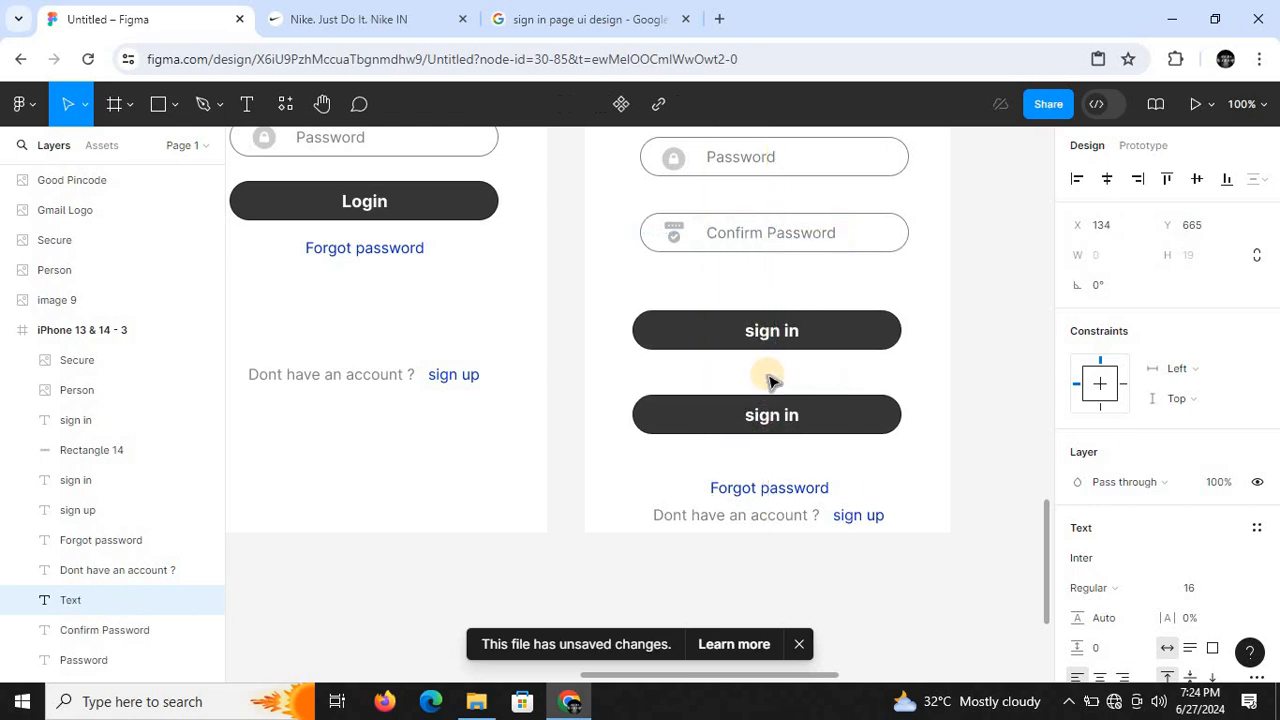
pyautogui.write('jor')
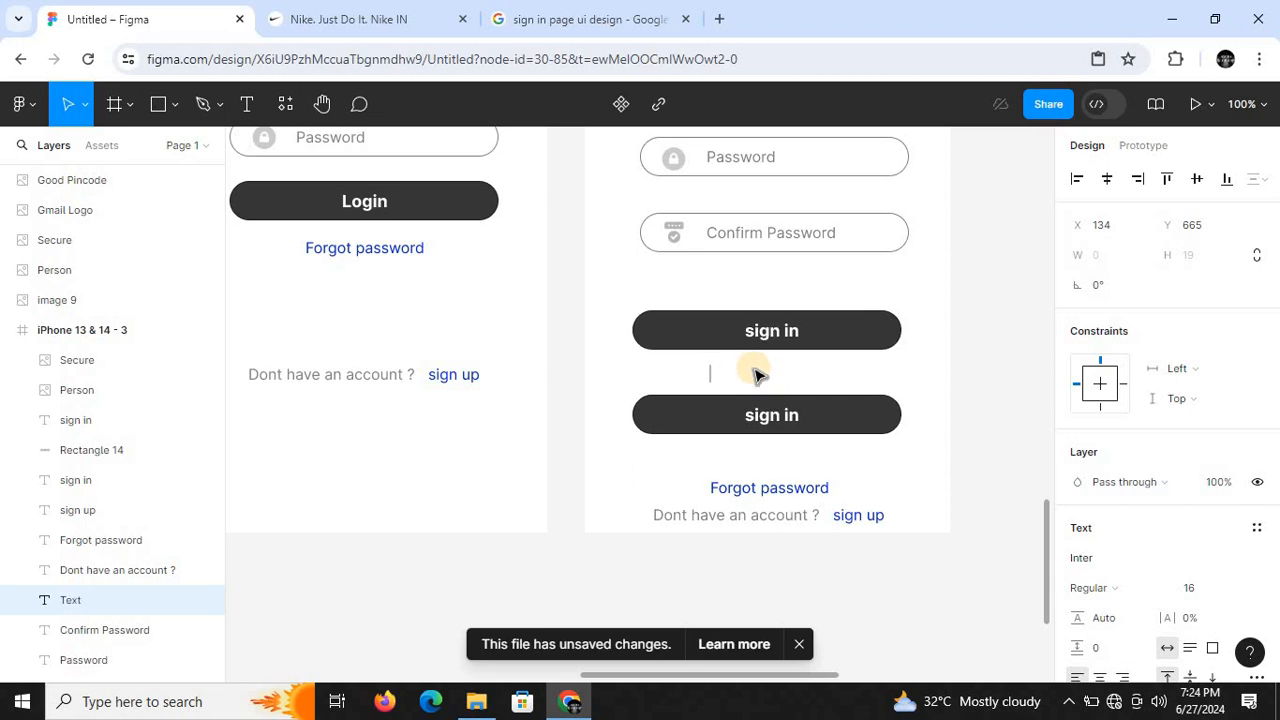
pyautogui.write('or')
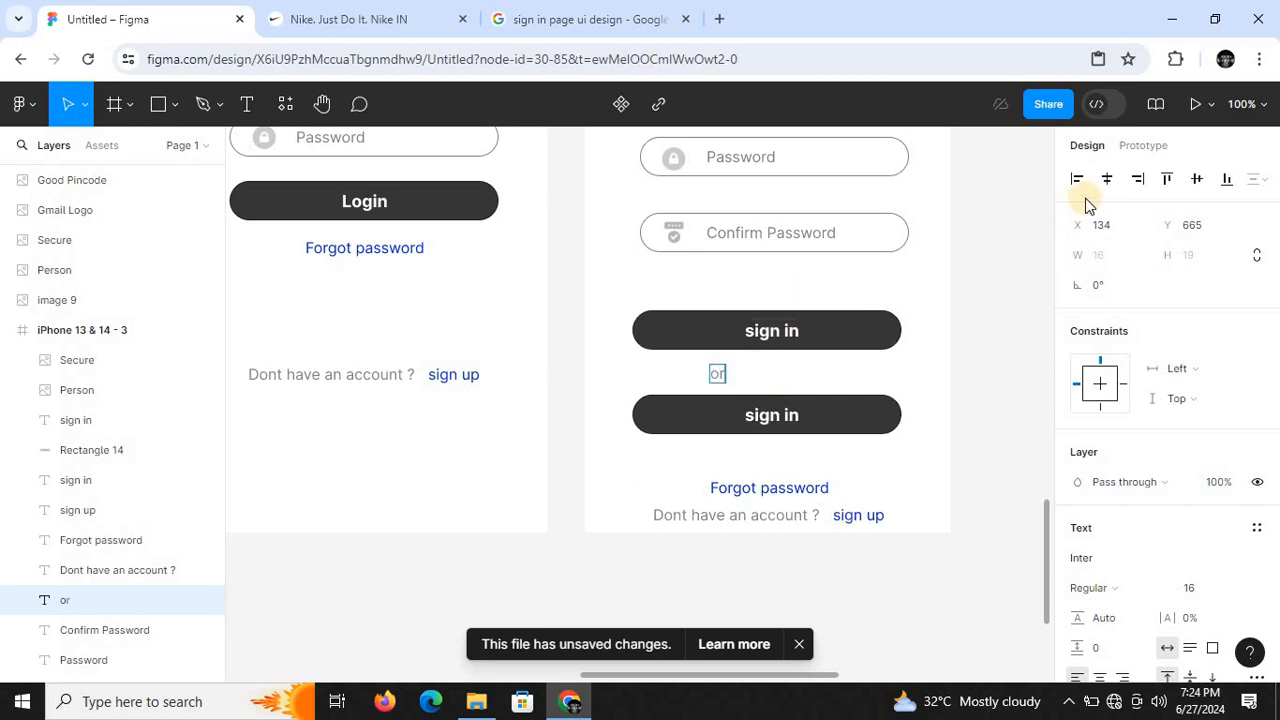
pyautogui.click(1107, 182)
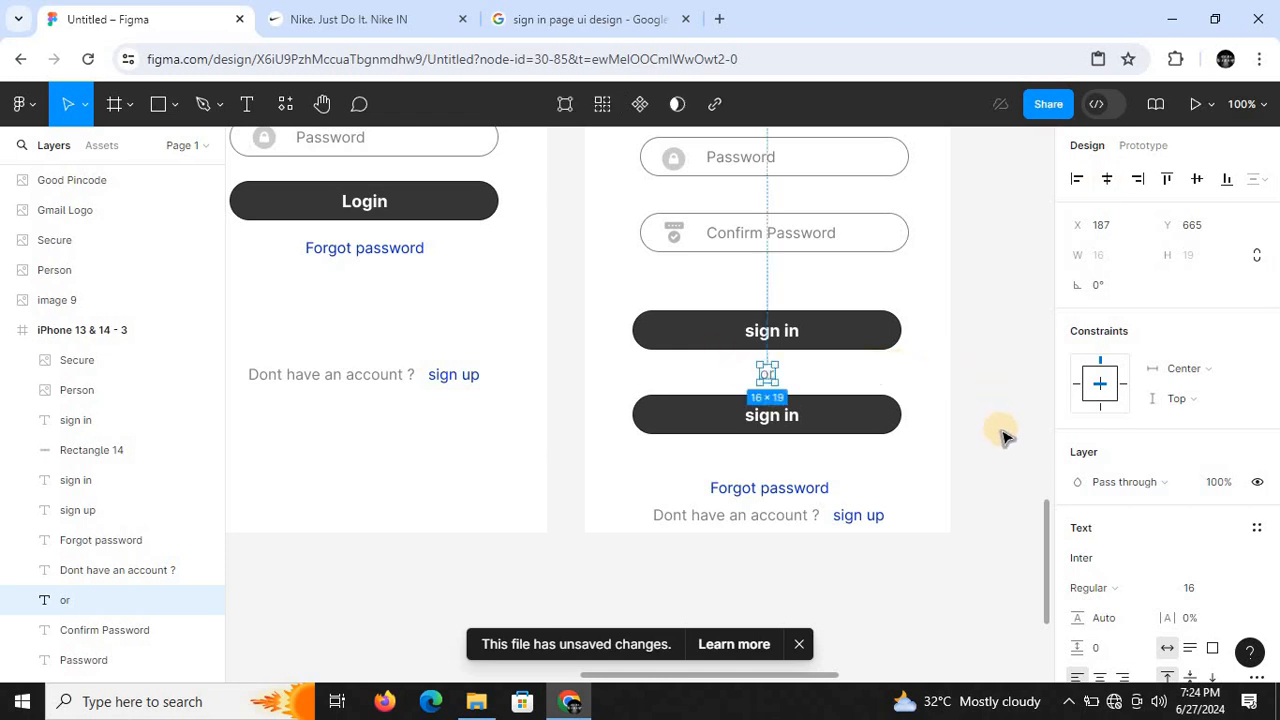
# - Change the lower button's text to "sign in with Google" and centre it horizontally in the frame
pyautogui.press('-')
pyautogui.moveTo(1050, 475)
pyautogui.mouseDown()
pyautogui.moveTo(1057, 306)
pyautogui.moveTo(1037, 484)
pyautogui.mouseUp()
pyautogui.press('+')
pyautogui.doubleClick(772, 391)
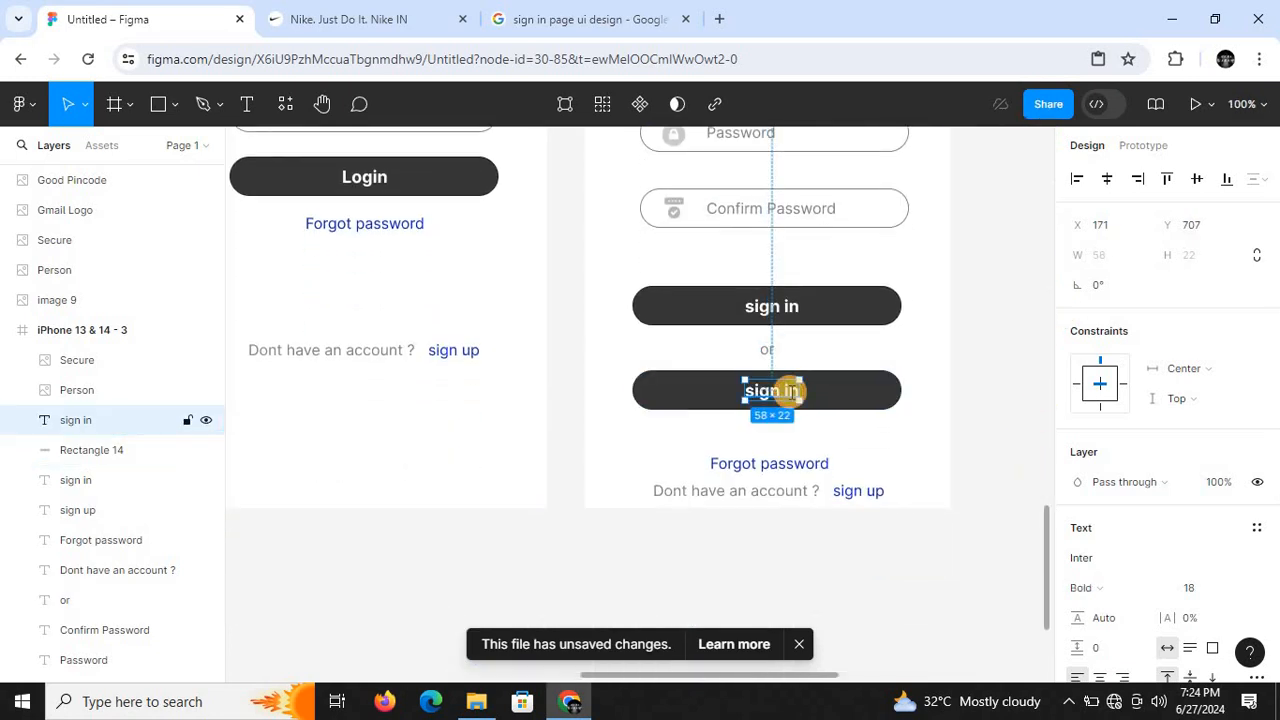
pyautogui.press('BackSpace')
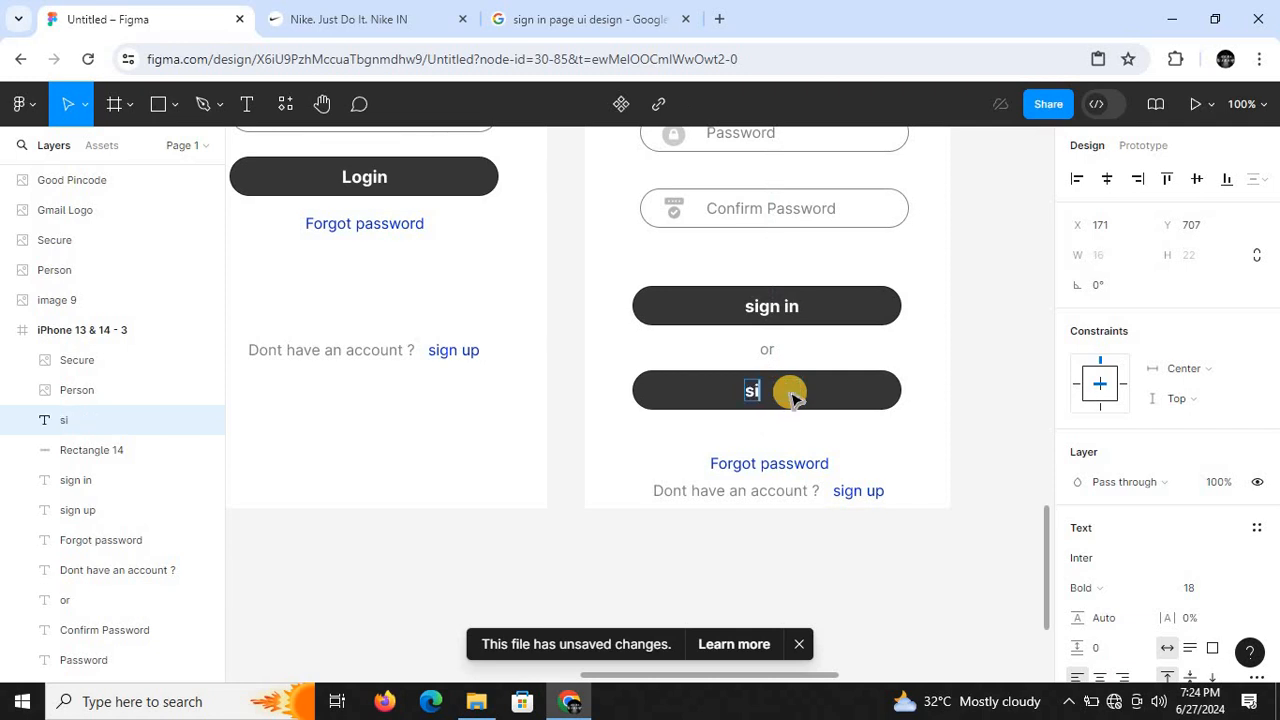
pyautogui.write('sign in wit')
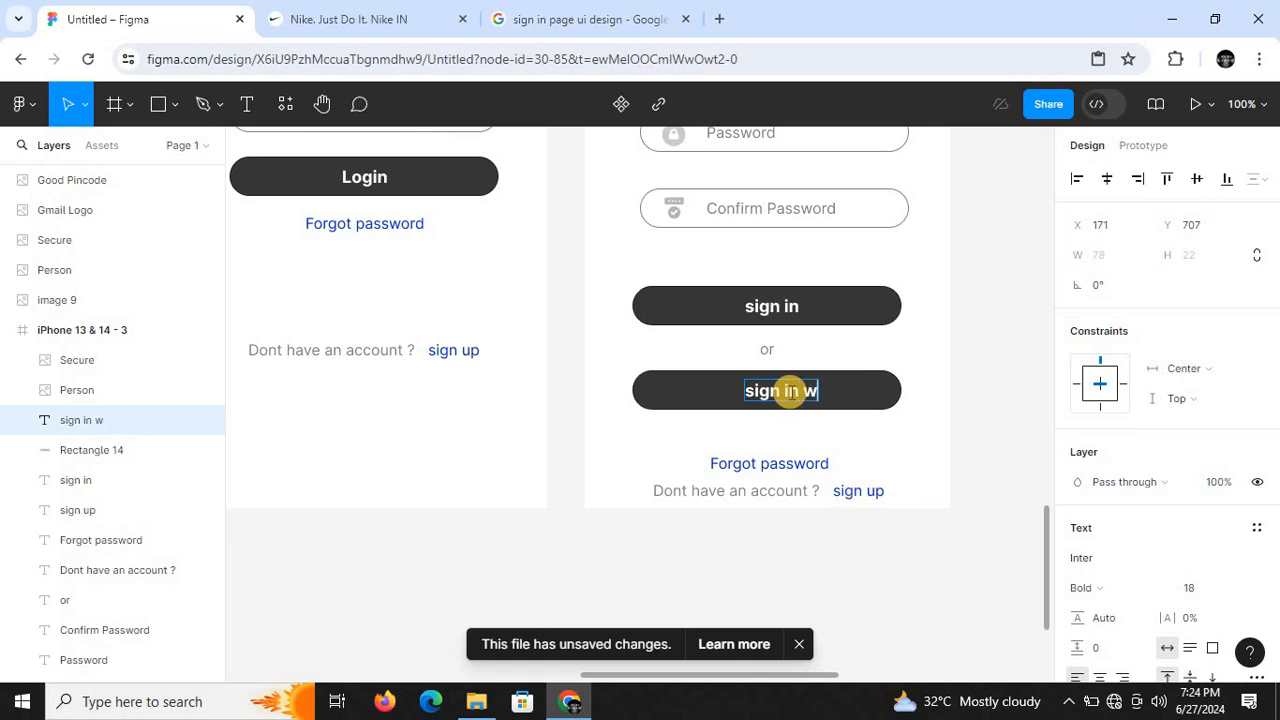
pyautogui.press('BackSpace')
pyautogui.press('BackSpace')
pyautogui.press('BackSpace')
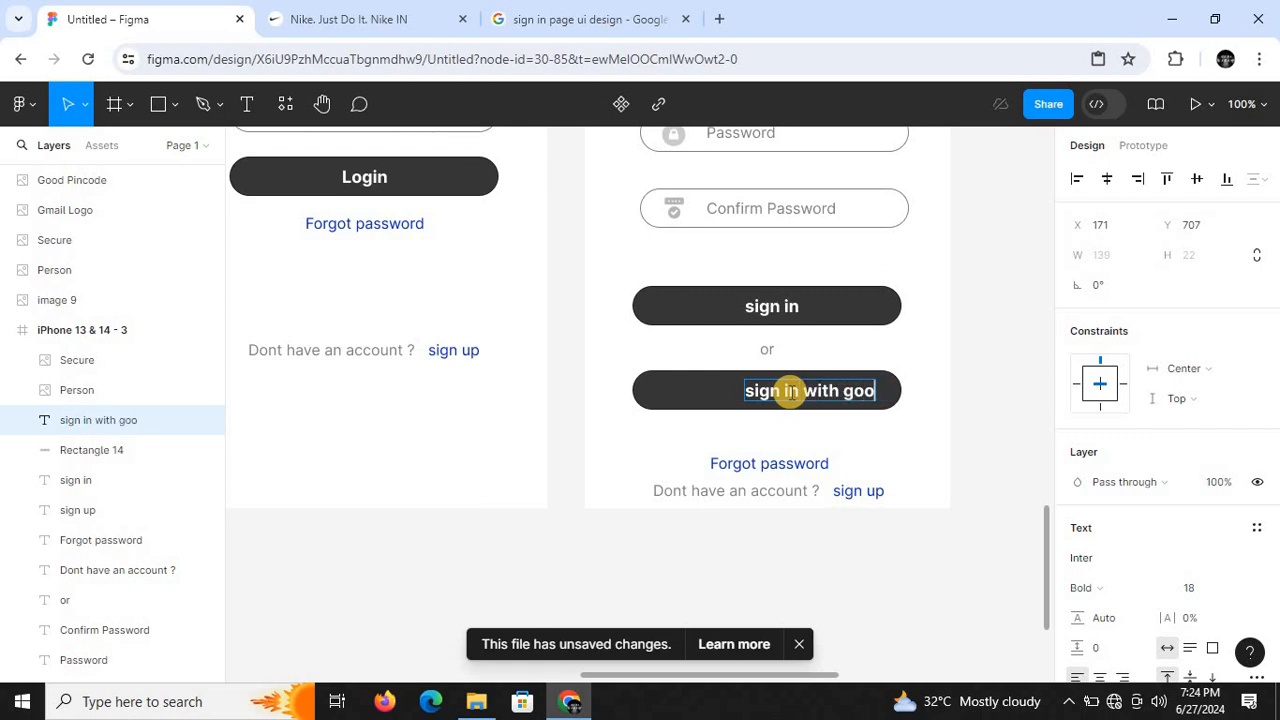
pyautogui.press('BackSpace')
pyautogui.press('BackSpace')
pyautogui.press('BackSpace')
pyautogui.press('BackSpace')
pyautogui.write('oglw')
pyautogui.write('e')
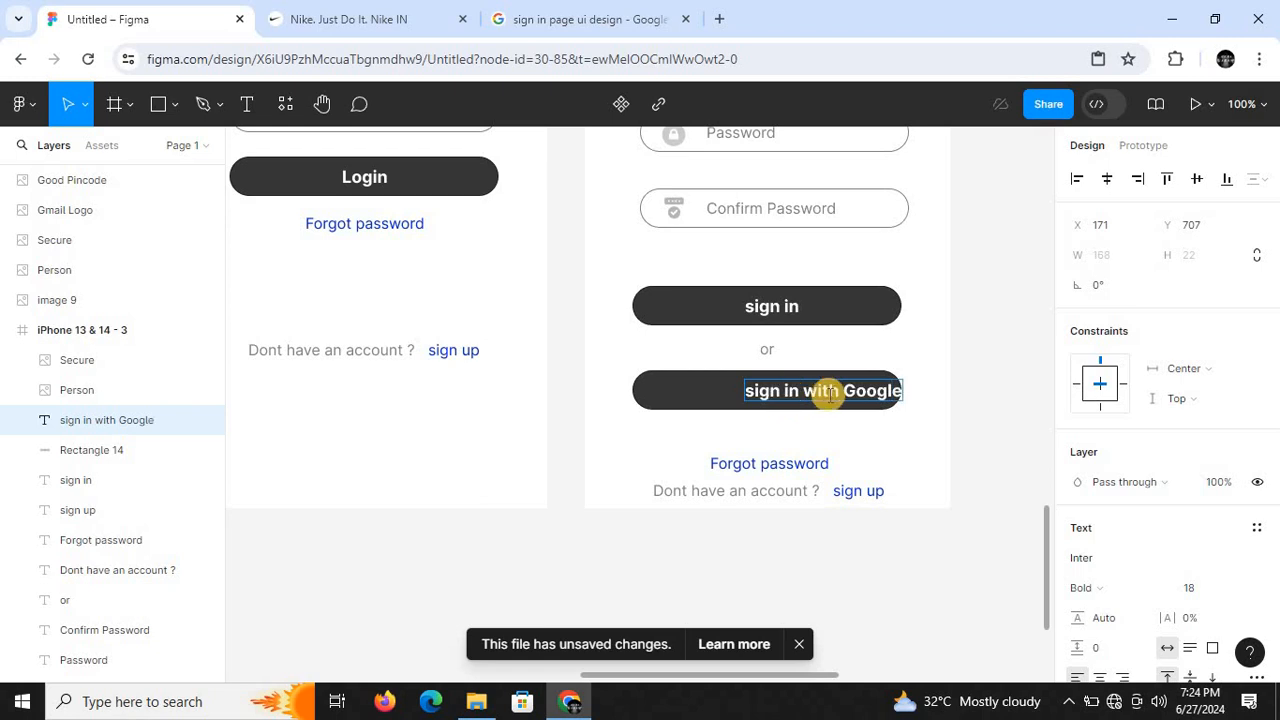
pyautogui.press('Escape')
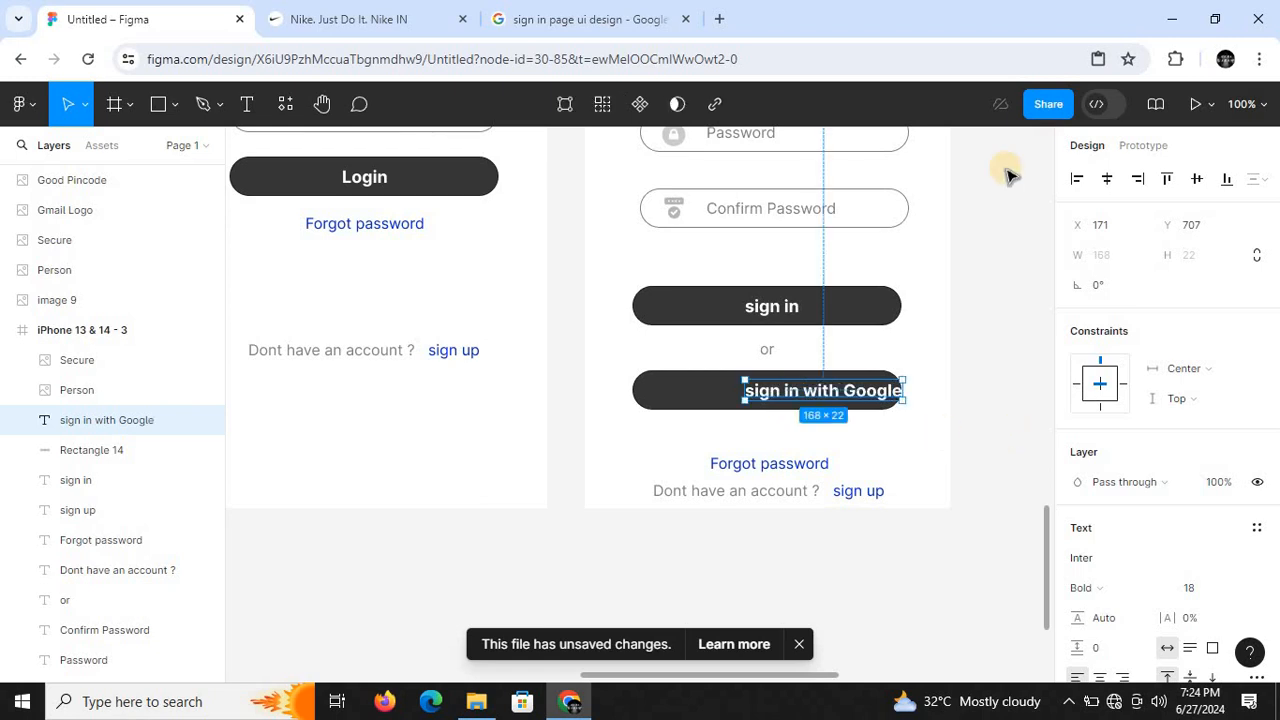
pyautogui.click(1107, 178)
# - Change the fill of the lower button's rectangle behind "sign in with Google" to white (FFFFFF)
pyautogui.hotkey('ctrl', '-')
pyautogui.hotkey('ctrl', '-')
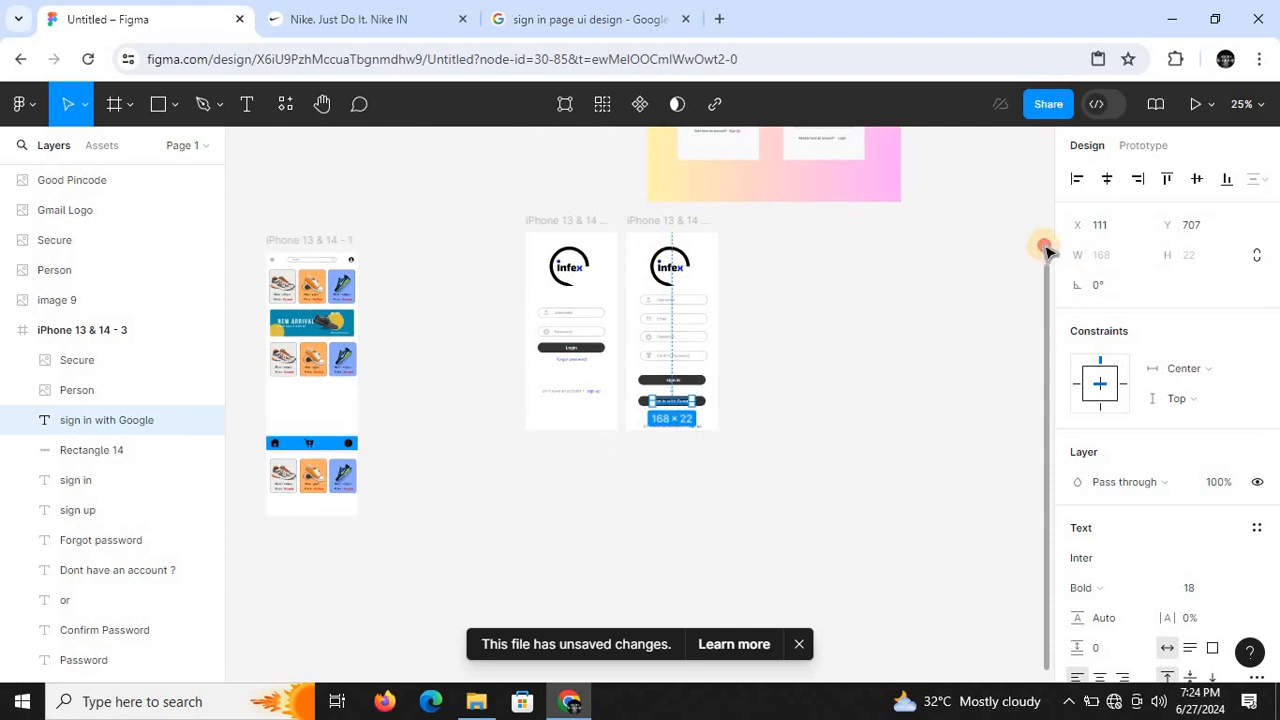
pyautogui.moveTo(1047, 279); pyautogui.dragTo(1054, 170)
pyautogui.hotkey('ctrl', '+')
pyautogui.moveTo(1045, 310); pyautogui.dragTo(1046, 451)
pyautogui.hotkey('ctrl', '+')
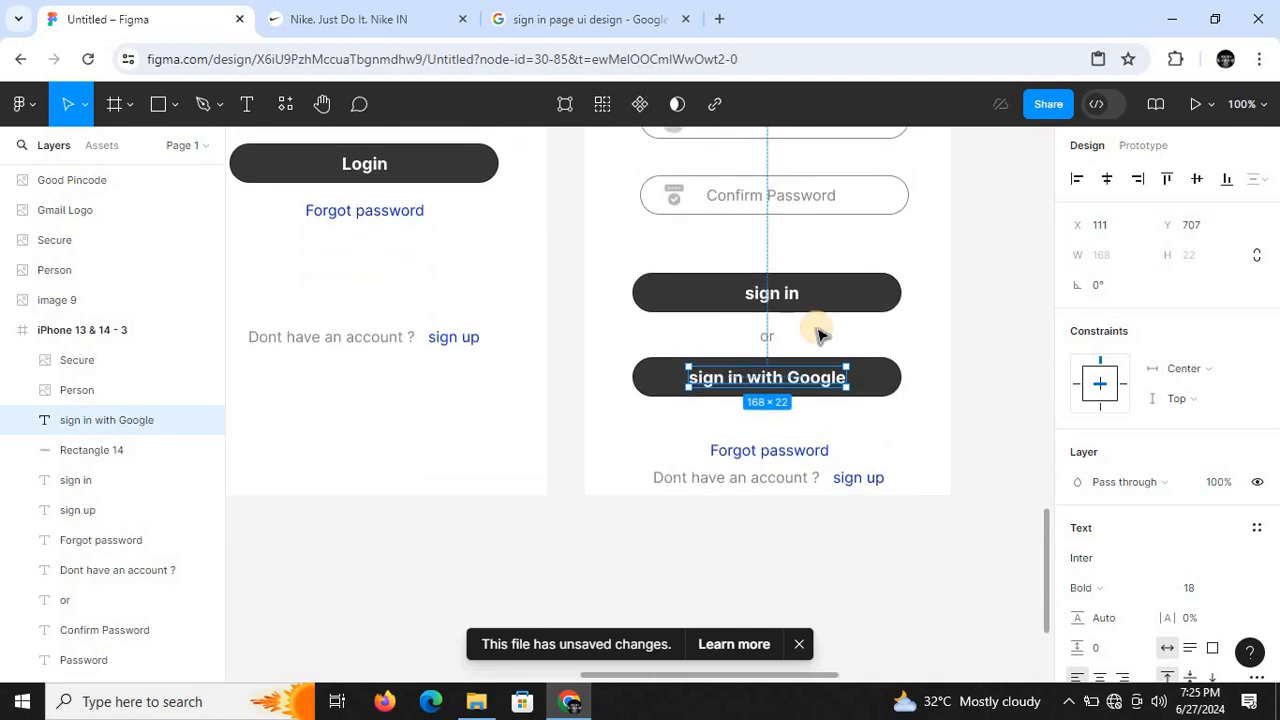
pyautogui.click(872, 374)
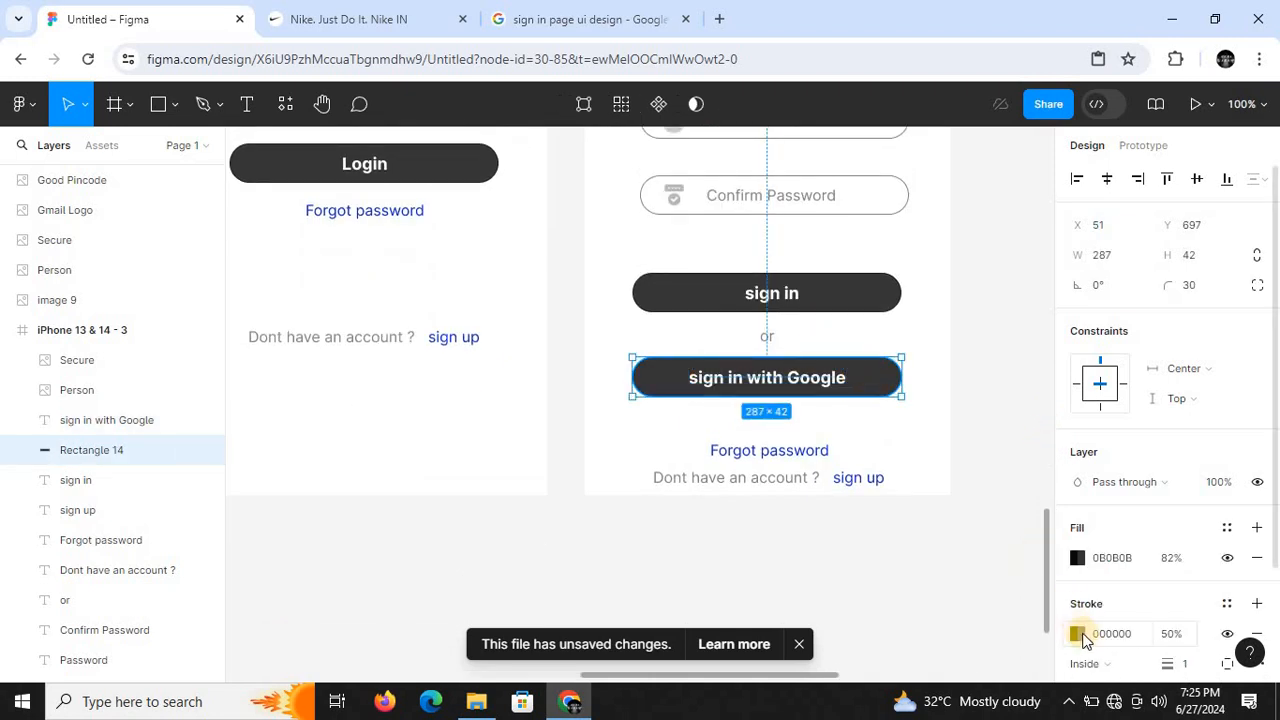
pyautogui.click(1077, 559)
pyautogui.moveTo(869, 229); pyautogui.dragTo(807, 201)
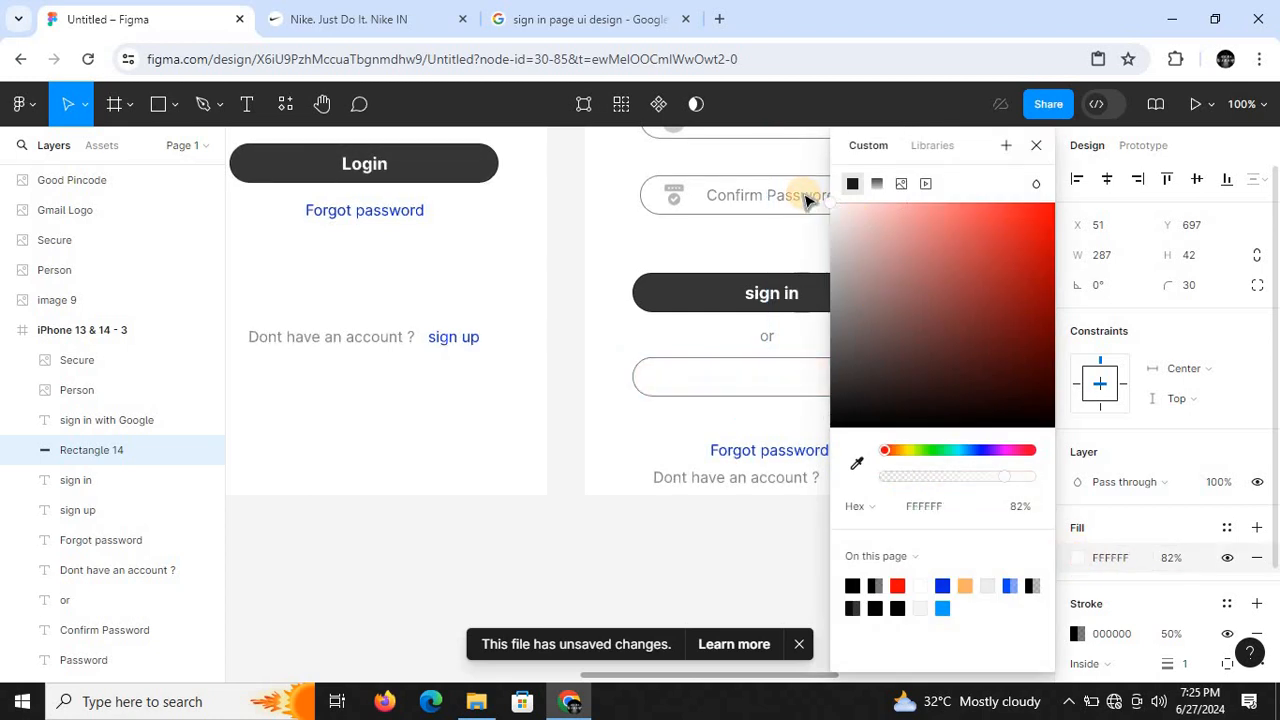
# - Set the "sign in with Google" text's fill to near-black 020202 at 100% opacity, using the page colours
pyautogui.click(753, 385)
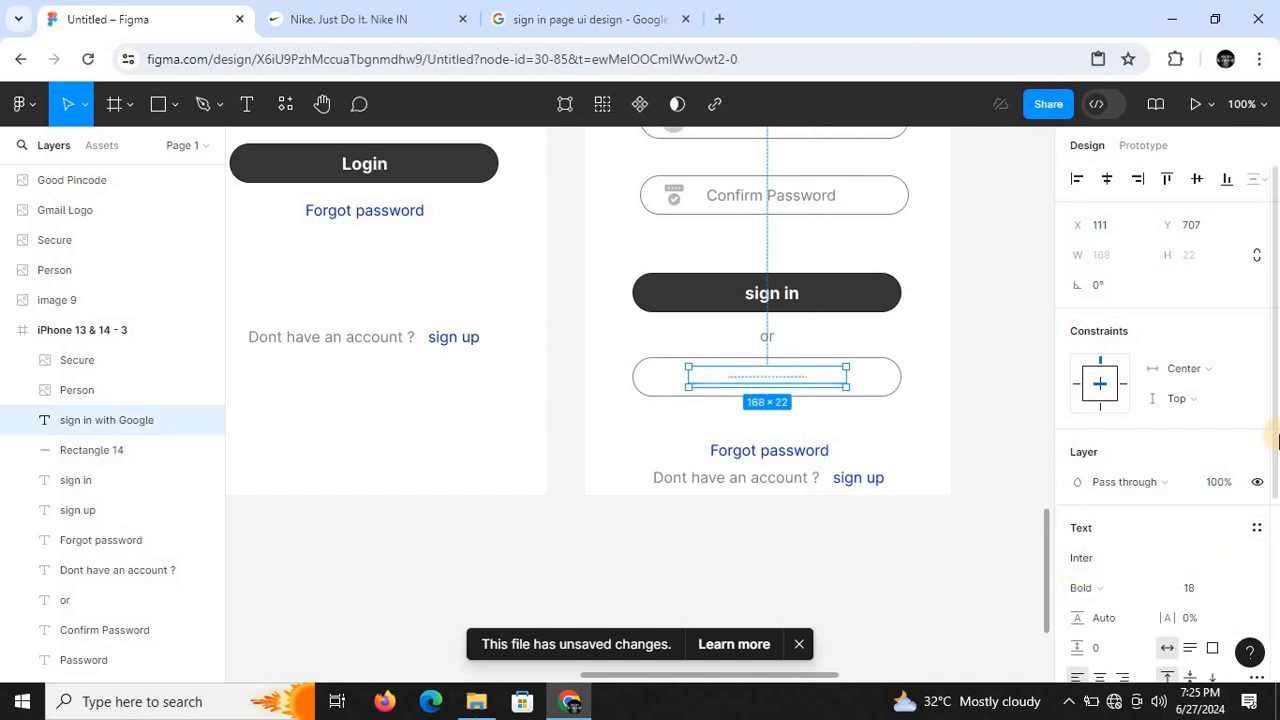
pyautogui.scroll(-3, 1246, 545)
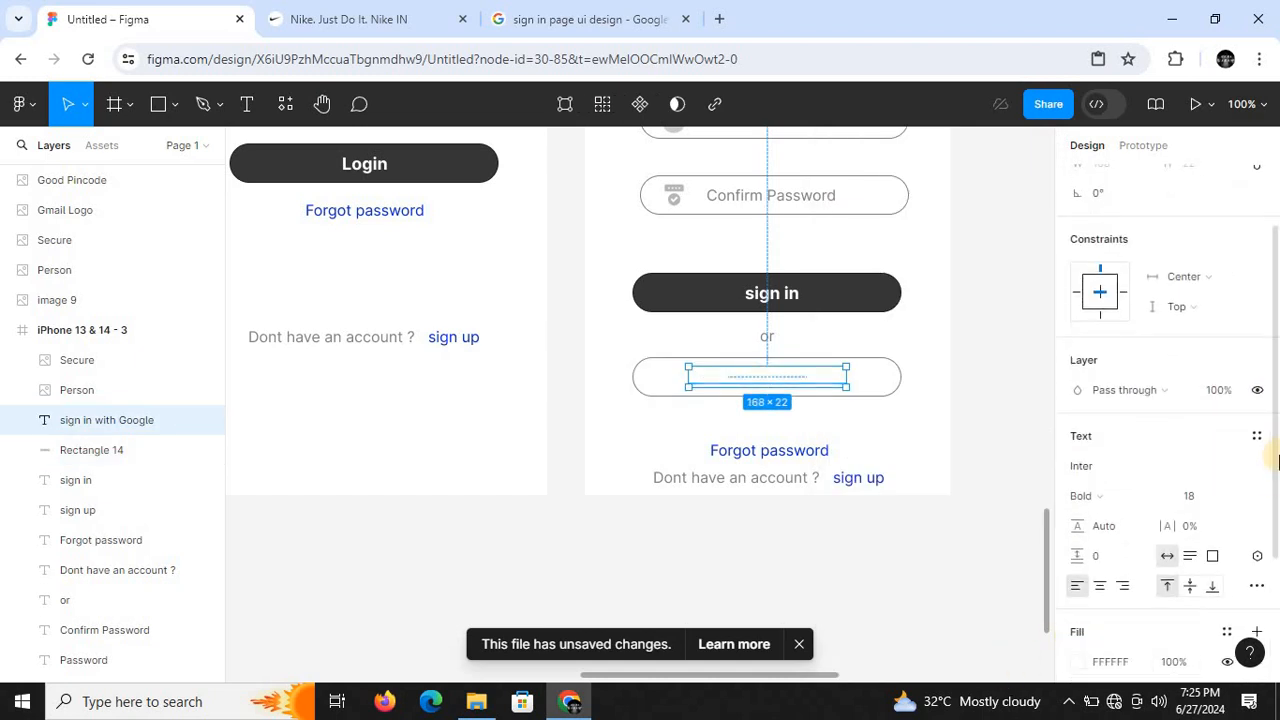
pyautogui.scroll(-3, 1278, 447)
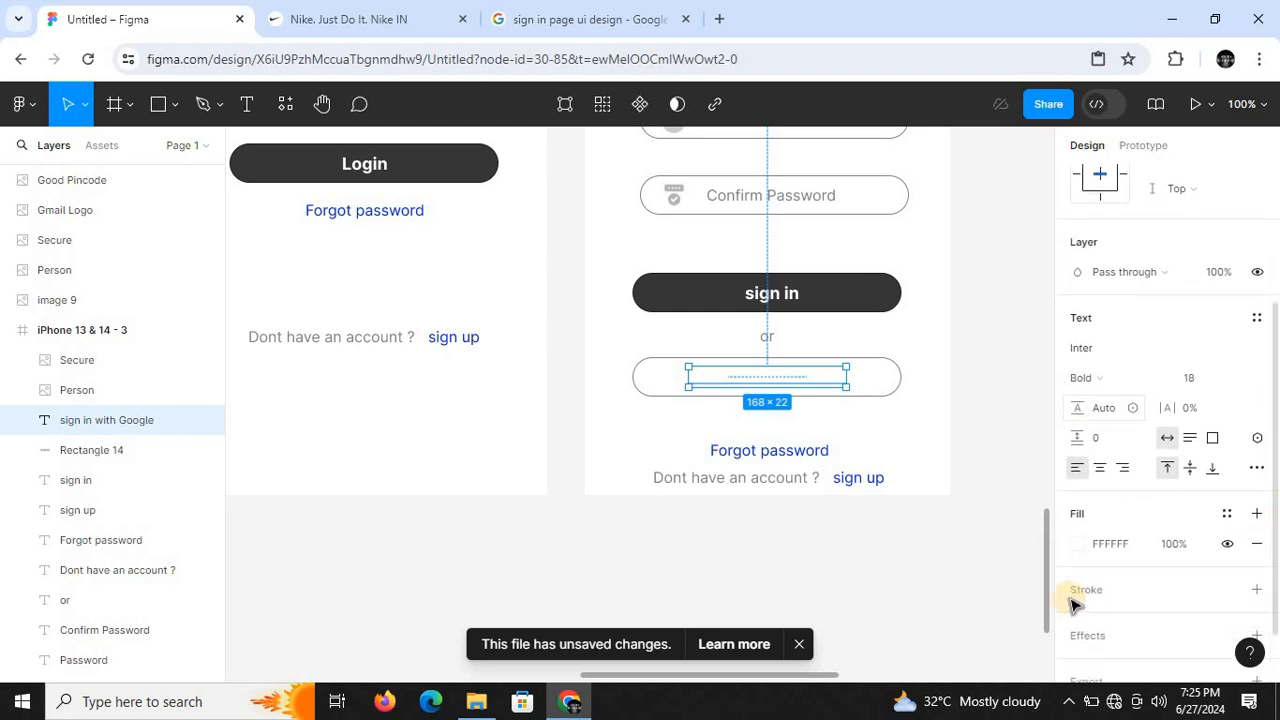
pyautogui.click(1076, 543)
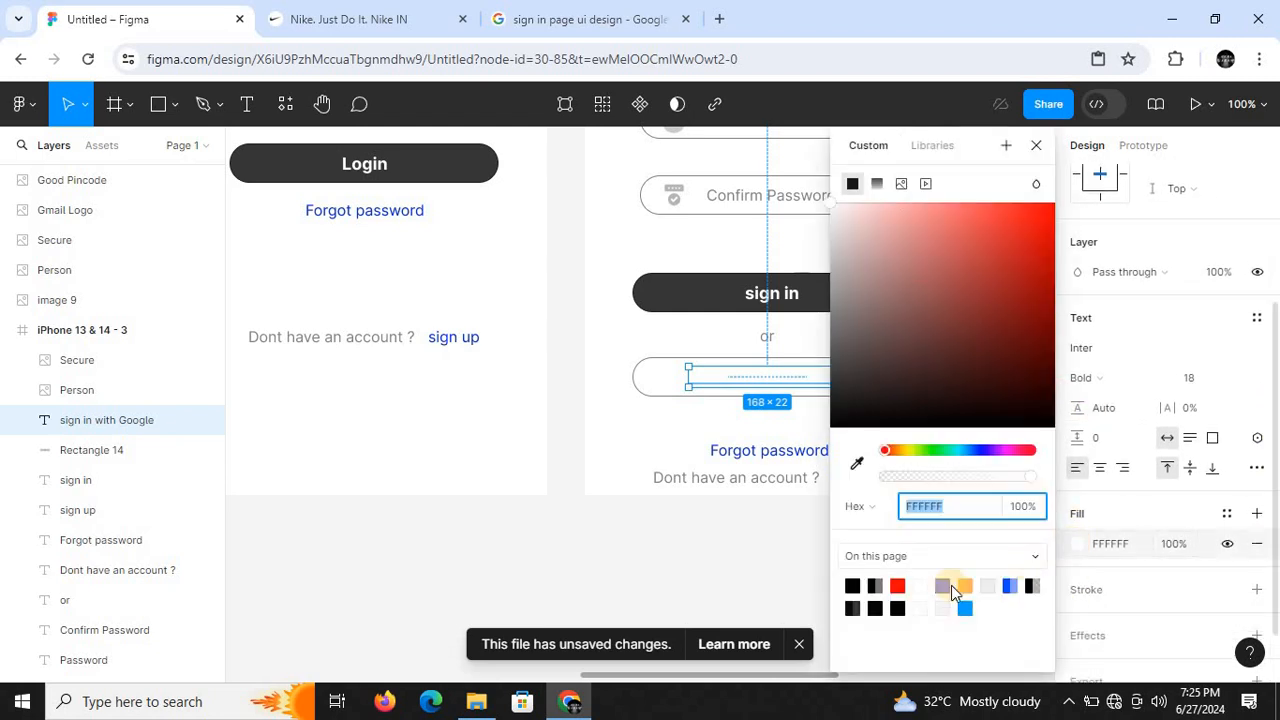
pyautogui.click(876, 587)
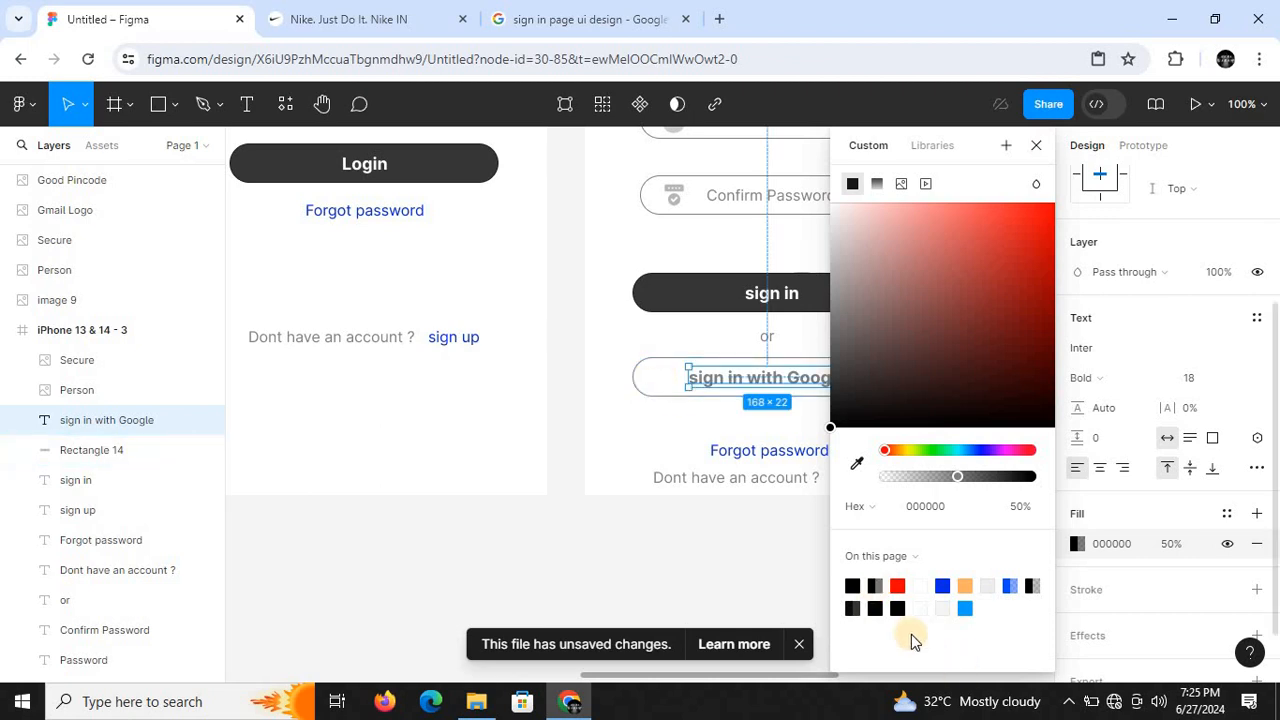
pyautogui.click(896, 606)
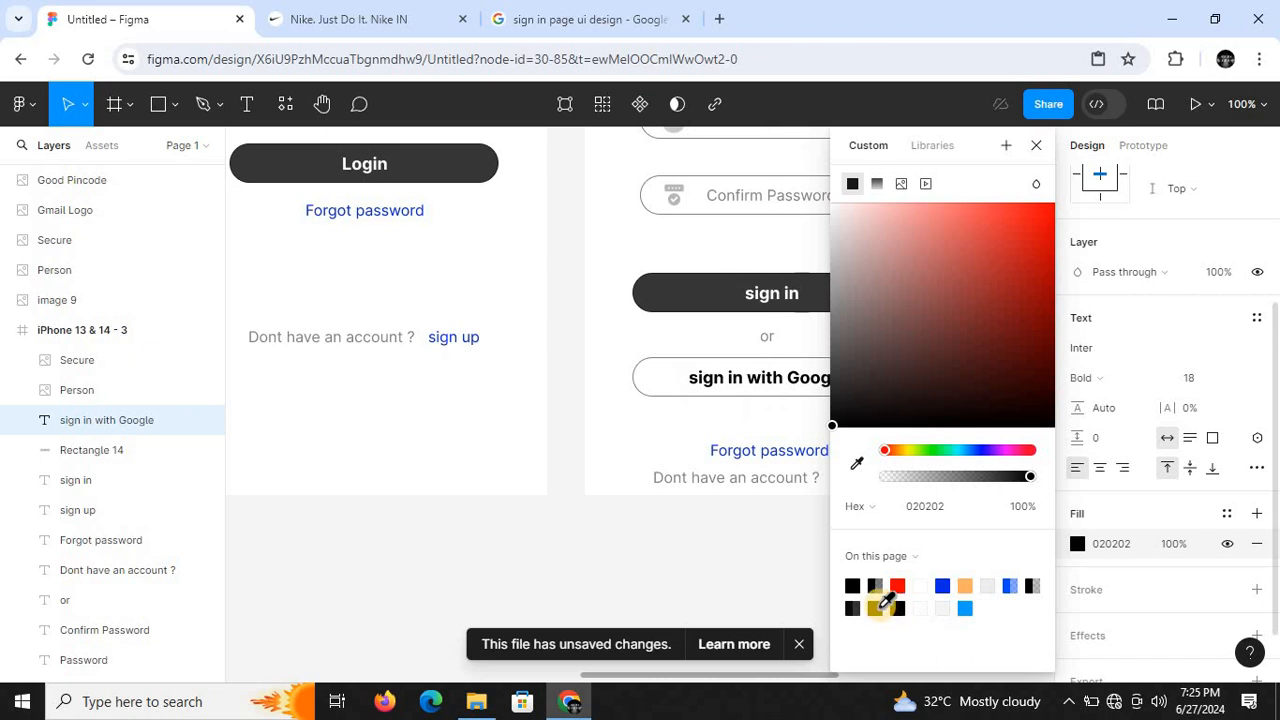
# - Set the "sign in with Google" text's fill to 0B0B0B at 82% opacity, using the page colours
pyautogui.click(856, 606)
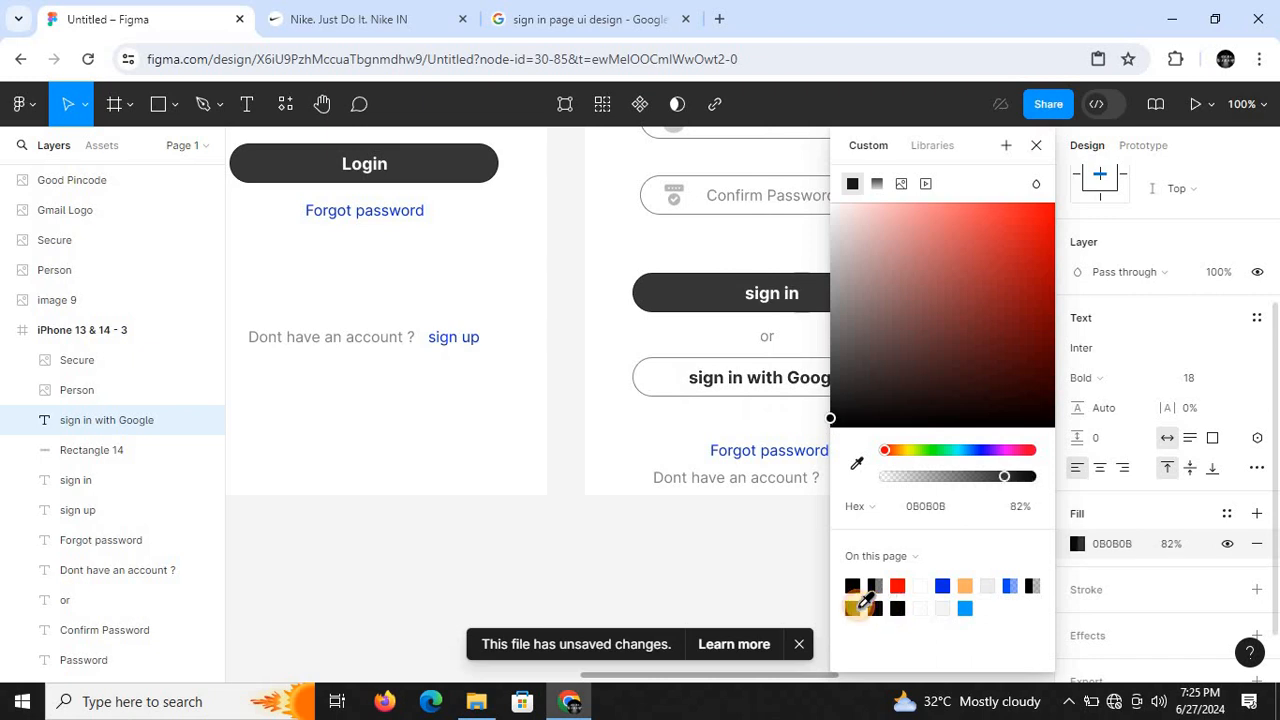
pyautogui.click(635, 400)
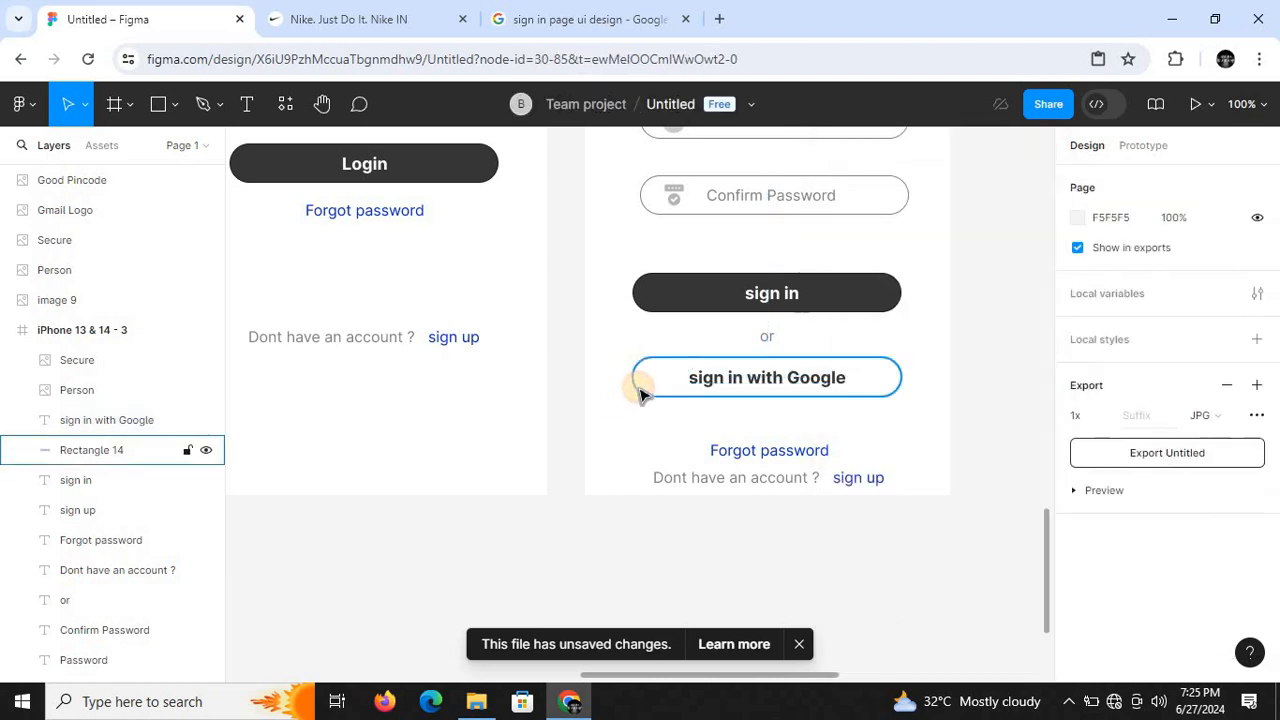
# - Set the stroke thickness of the rectangle behind "sign in with Google" to 3
pyautogui.click(640, 388)
pyautogui.scroll(-2, 1160, 420)
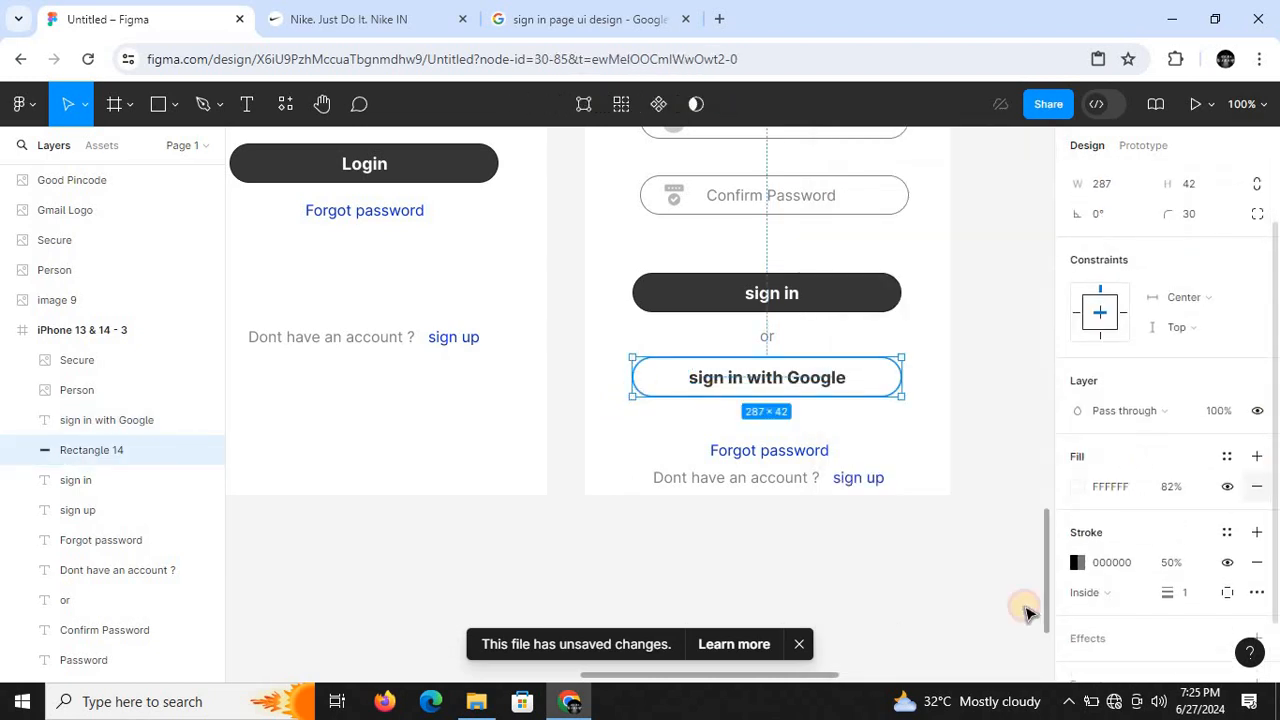
pyautogui.click(1188, 595)
pyautogui.write('2')
pyautogui.press('Return')
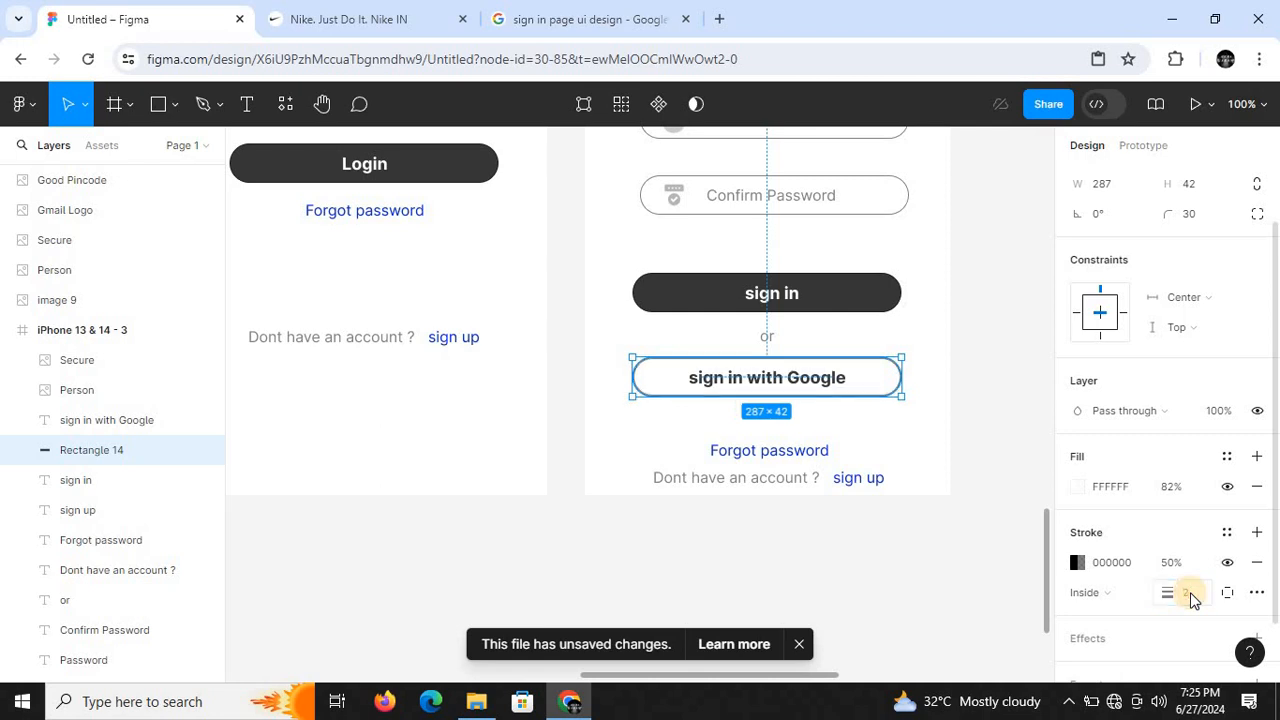
pyautogui.click(1190, 596)
pyautogui.press('Return')
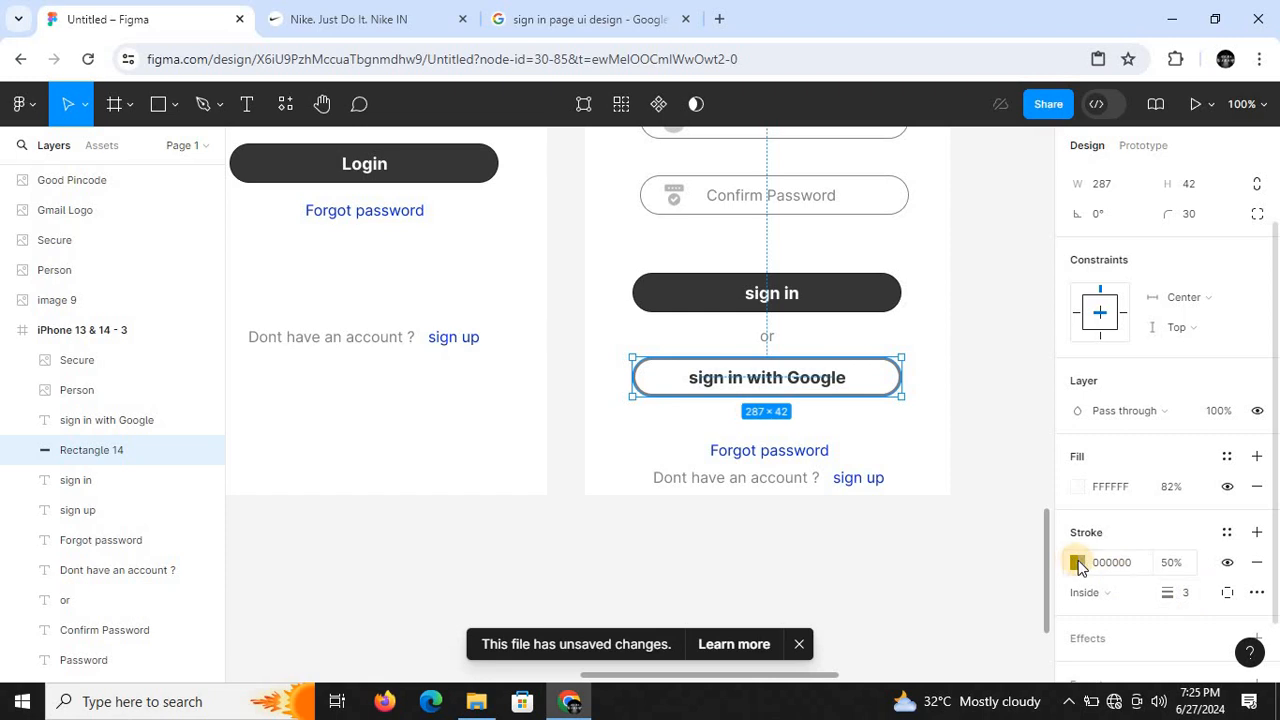
# - Raise the stroke opacity of the "sign in with Google" button's rectangle to 70%, keeping the colour 000000
pyautogui.click(1073, 562)
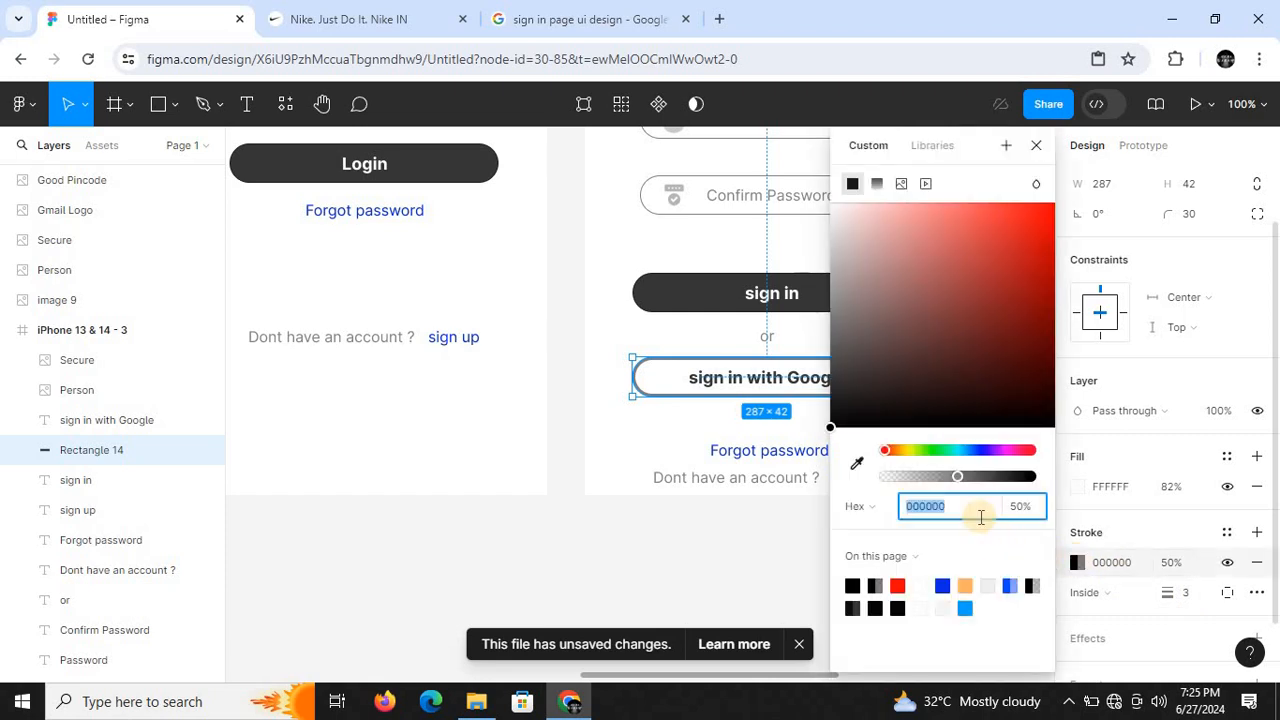
pyautogui.moveTo(979, 478); pyautogui.dragTo(986, 476)
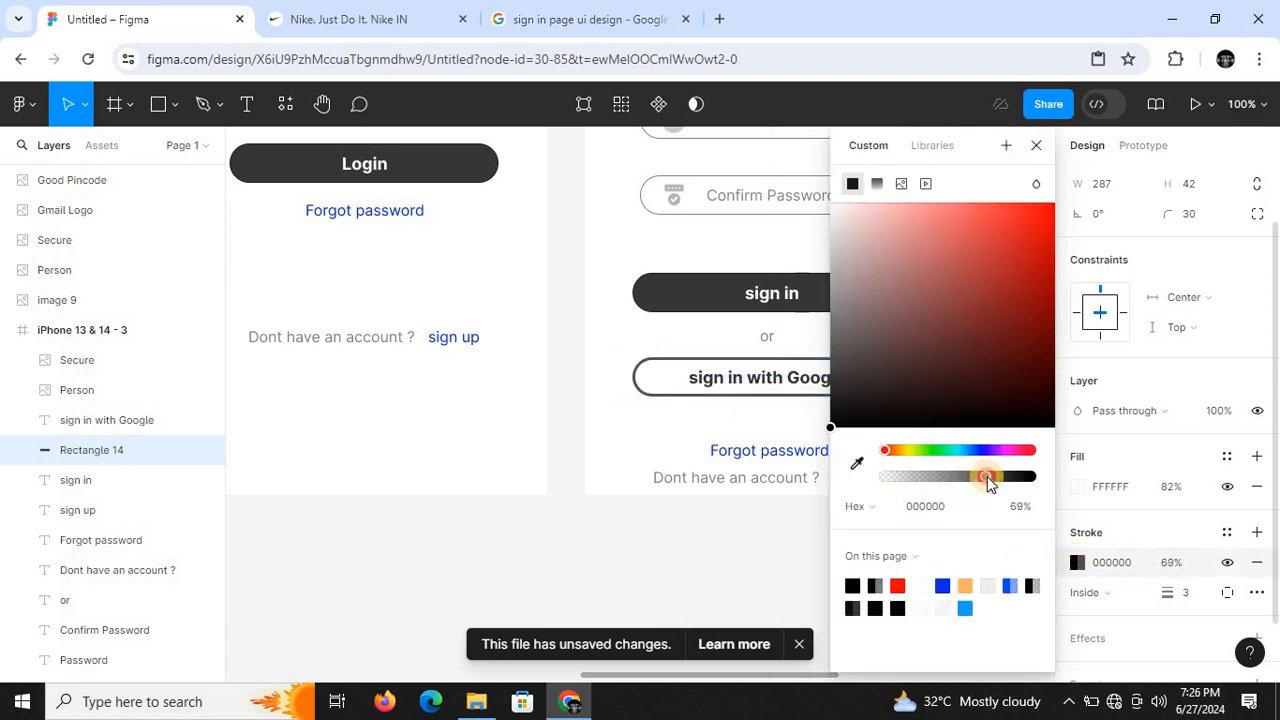
pyautogui.click(1037, 146)
pyautogui.click(1028, 330)
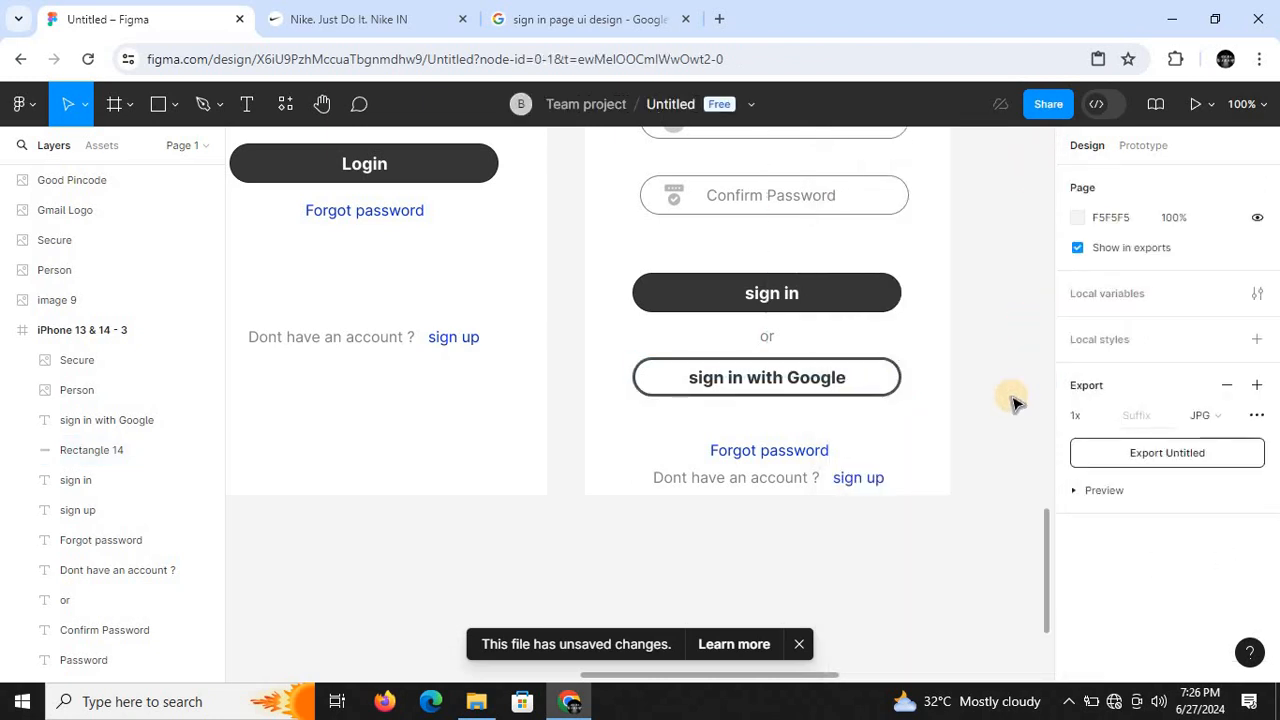
# - Examine the reference design's sign-up screen for the text below its Google sign-in button and compare it with the second frame
pyautogui.press('-')
pyautogui.scroll(3, 1038, 426)
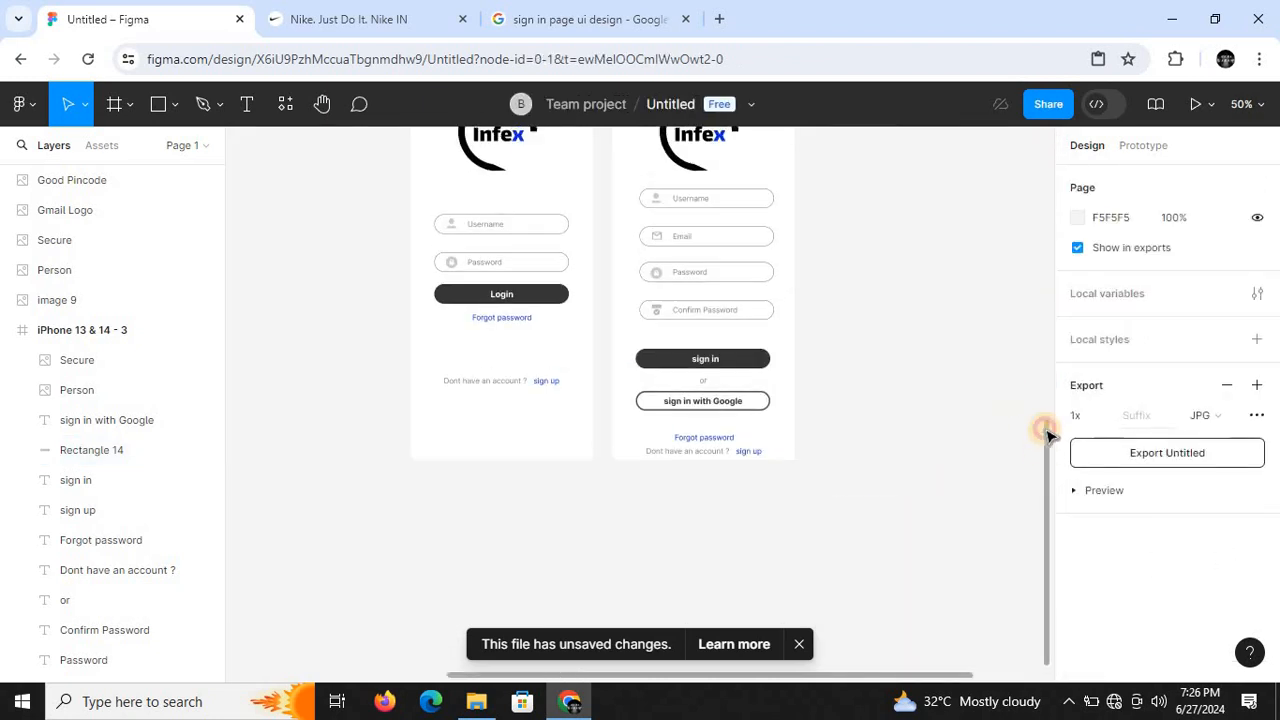
pyautogui.scroll(3, 1040, 245)
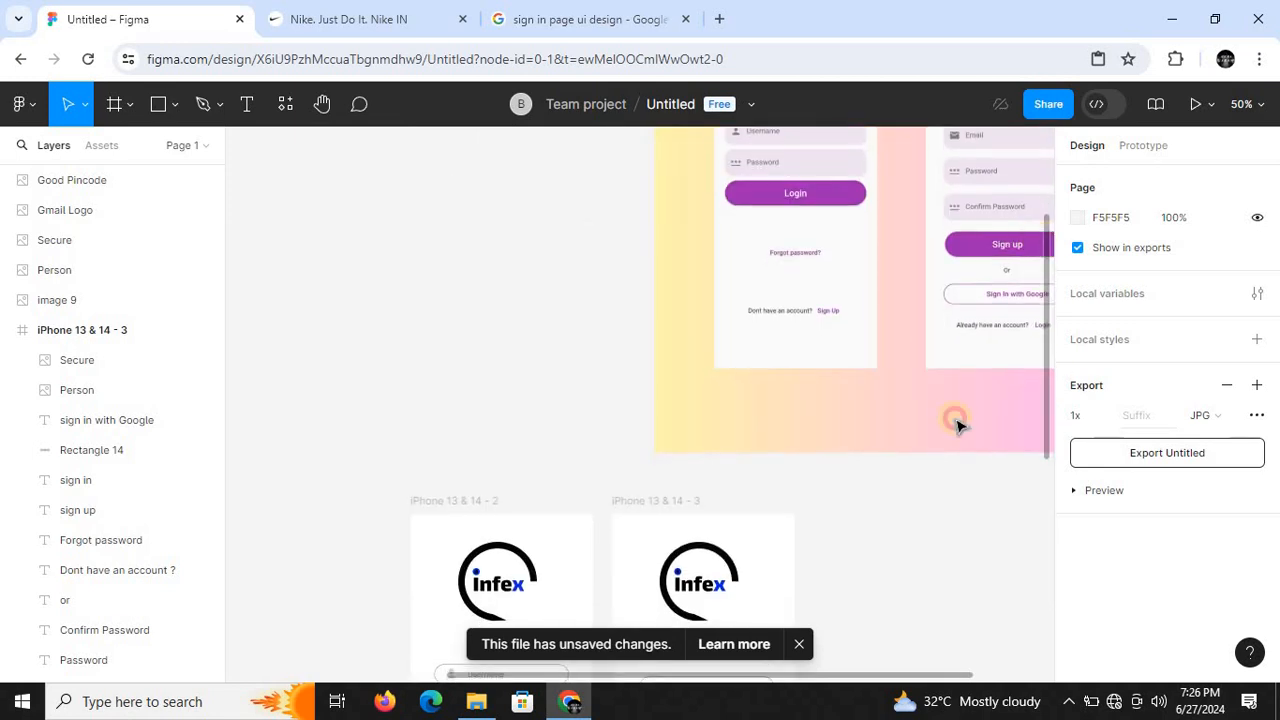
pyautogui.moveTo(838, 676); pyautogui.dragTo(975, 677)
pyautogui.press('+')
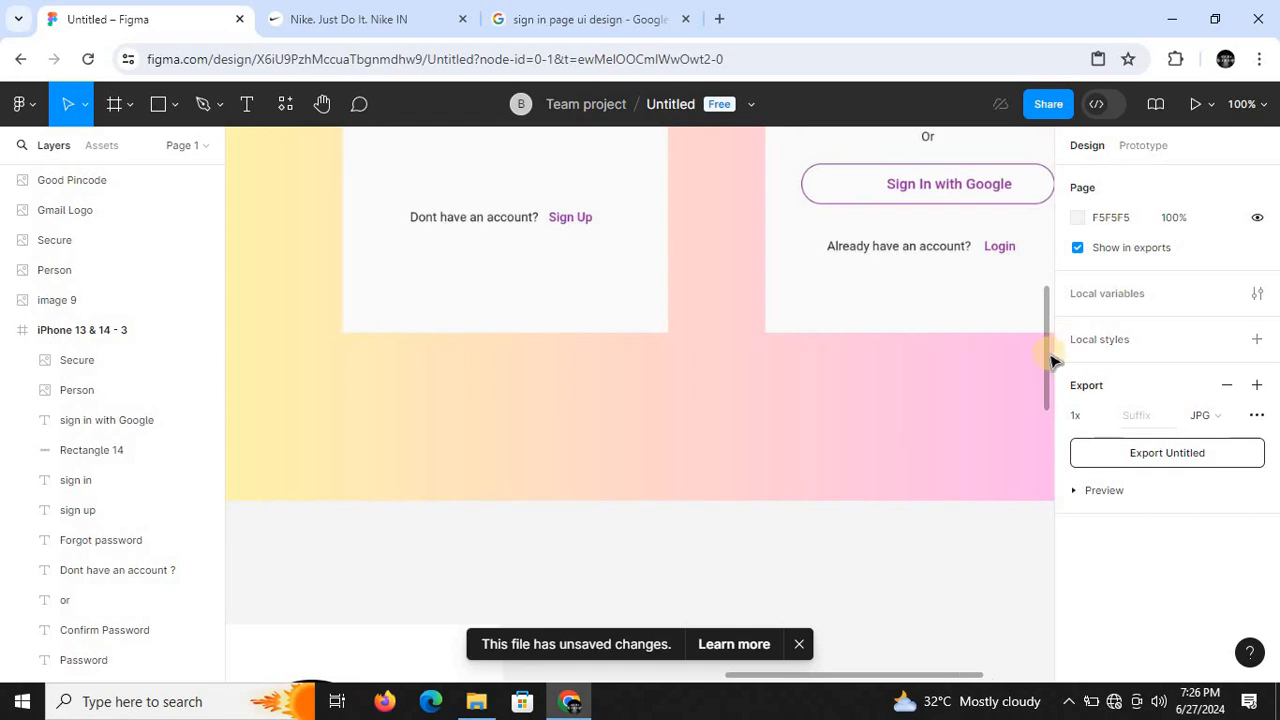
pyautogui.moveTo(1048, 360); pyautogui.dragTo(1037, 551)
pyautogui.press('-')
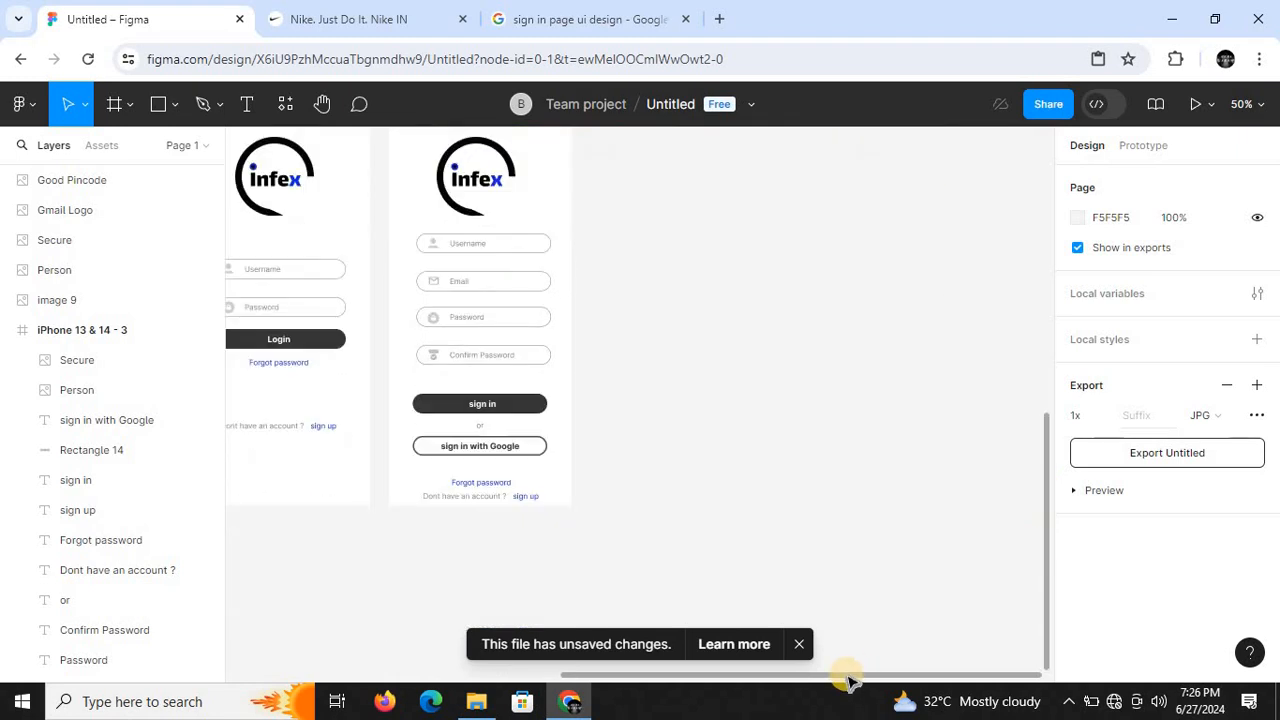
# - Delete the "Forgot password" text below the Google sign-in button in the second frame
pyautogui.moveTo(846, 674); pyautogui.dragTo(600, 645)
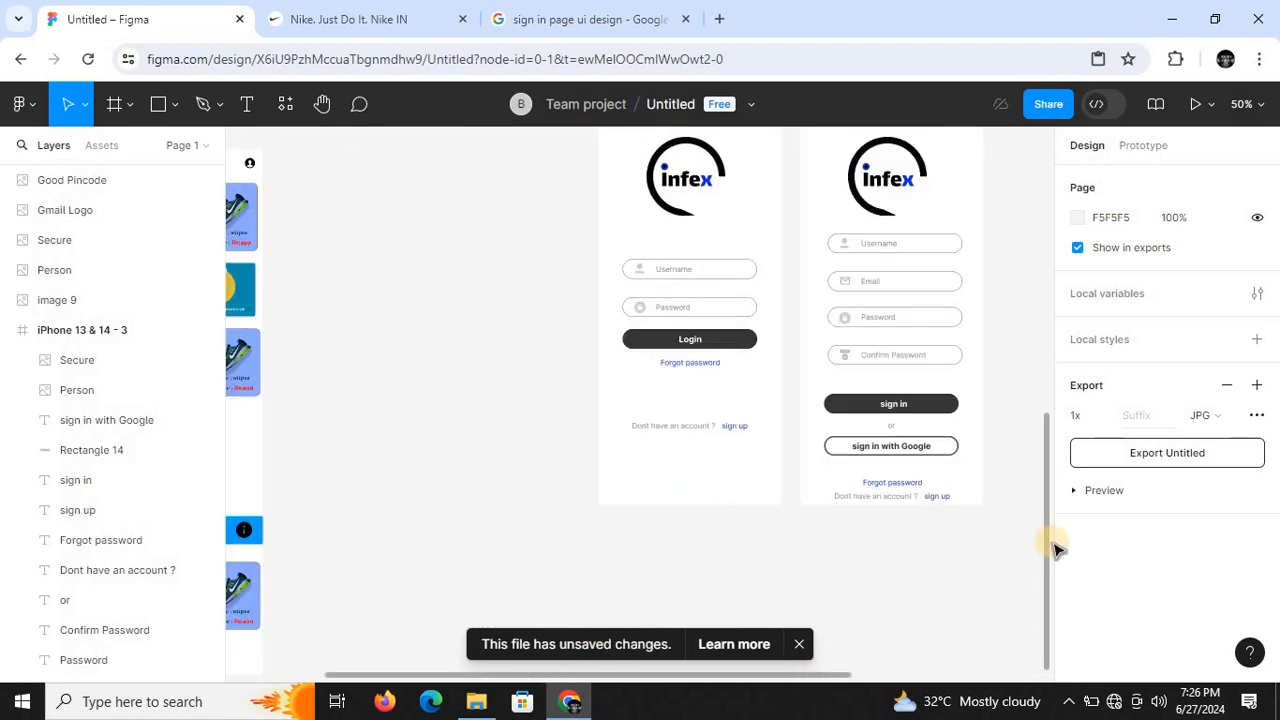
pyautogui.moveTo(1048, 552); pyautogui.dragTo(1048, 606)
pyautogui.press('+')
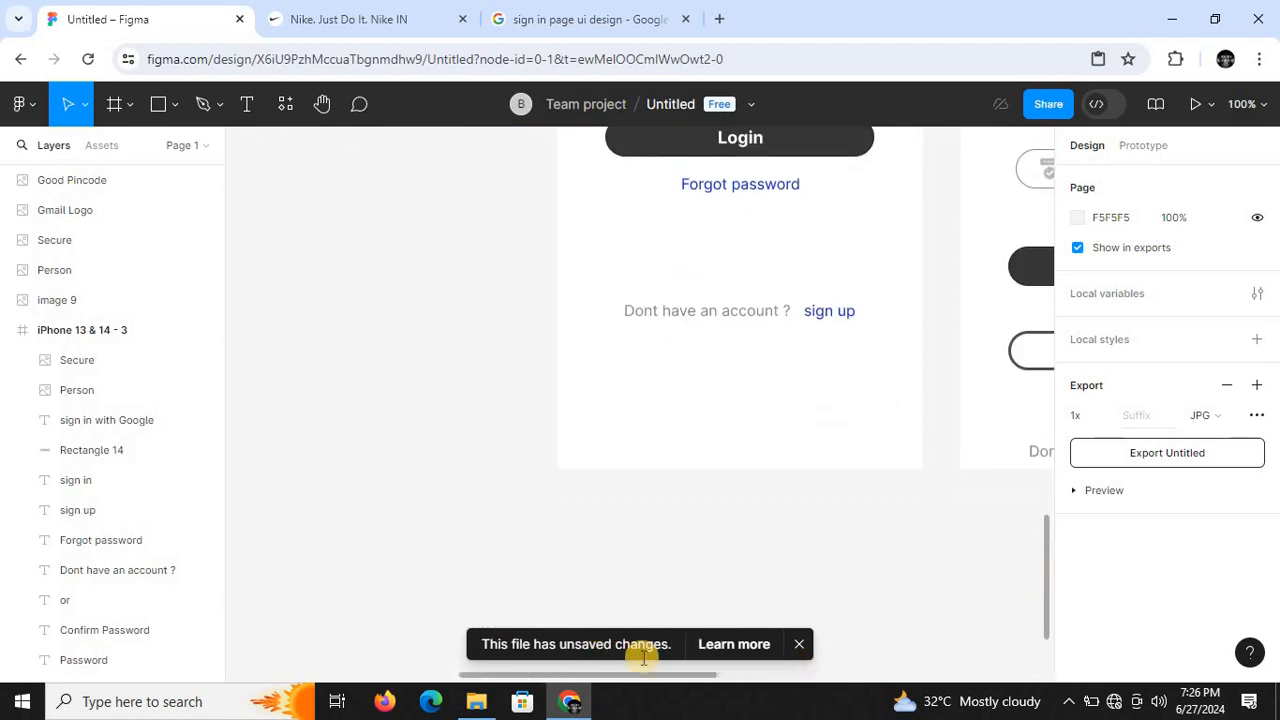
pyautogui.moveTo(617, 680); pyautogui.dragTo(726, 680)
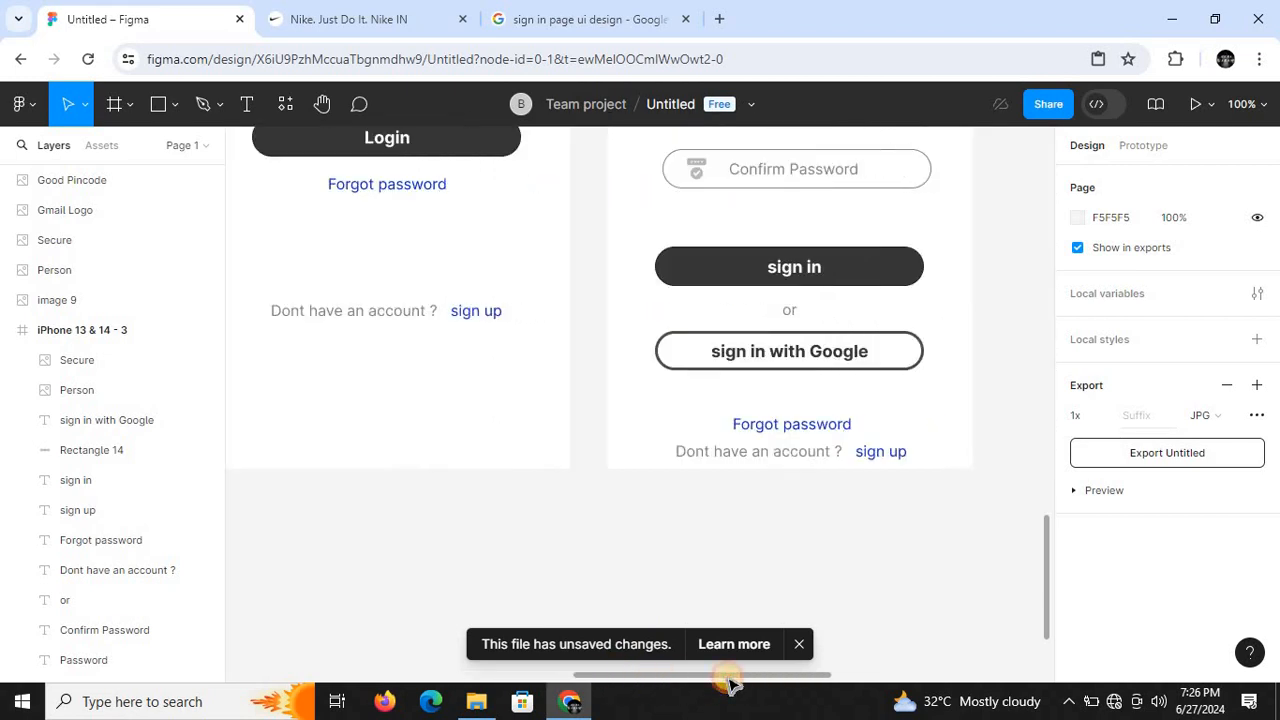
pyautogui.click(795, 428)
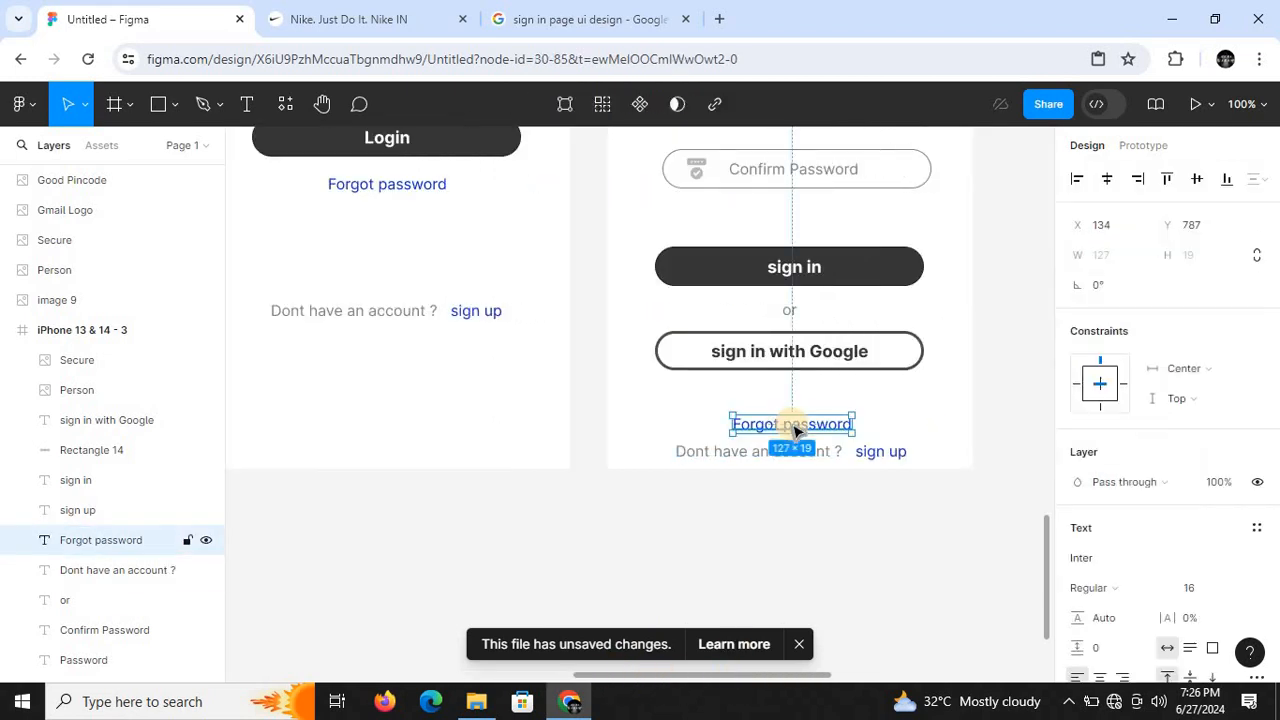
pyautogui.press('Delete')
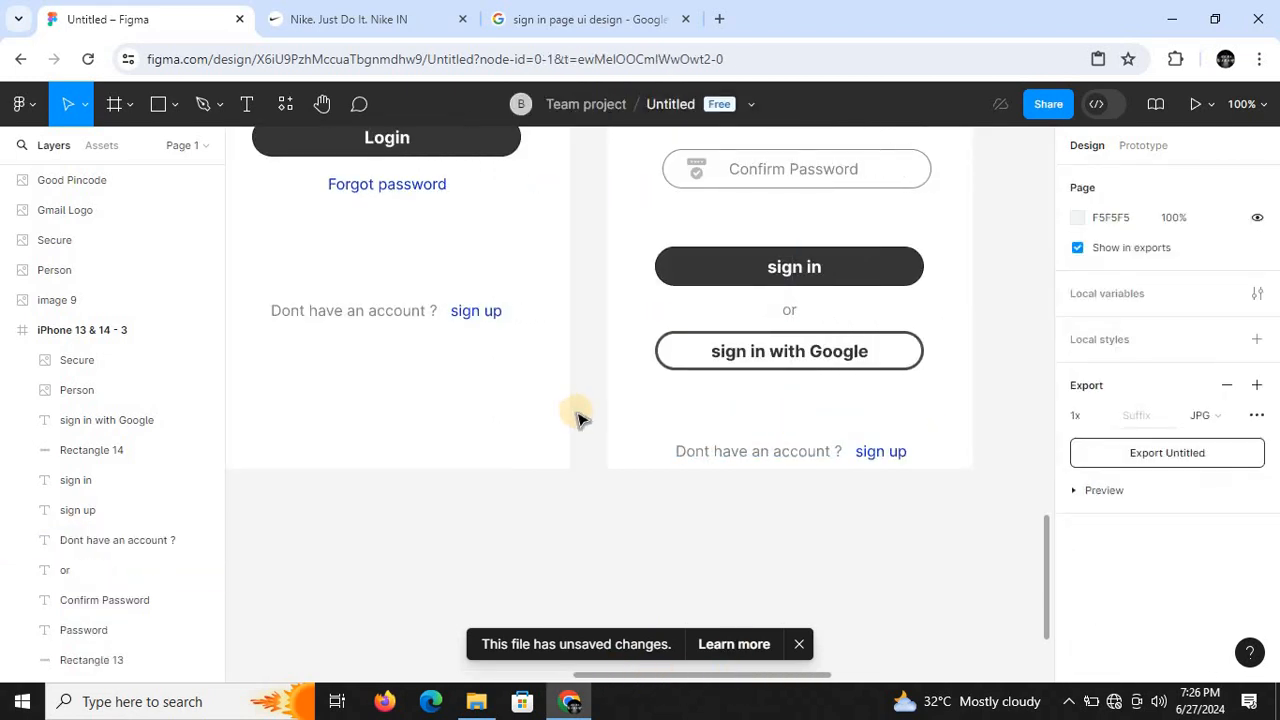
# - Replace the "Dont have an account ?" text in the second frame with "Already have an account"
pyautogui.doubleClick(717, 451)
pyautogui.press('BackSpace')
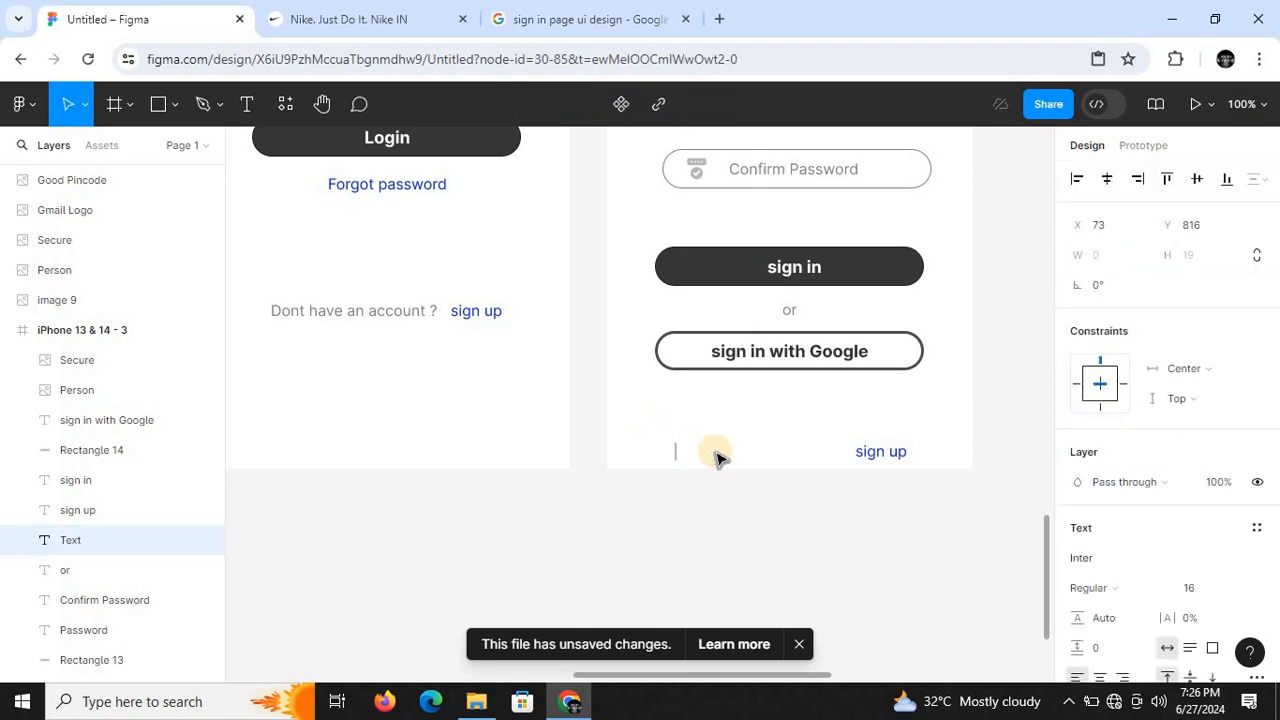
pyautogui.write('Already')
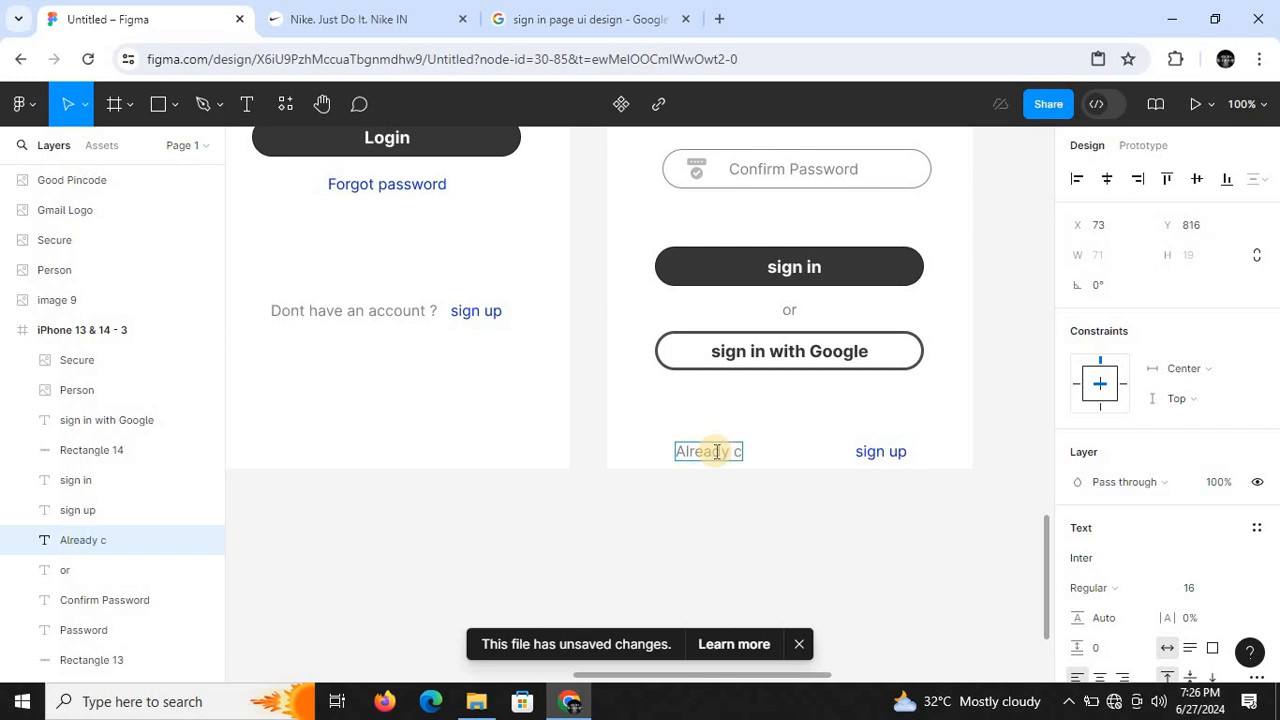
pyautogui.hotkey('ctrl', '-')
pyautogui.write('-')
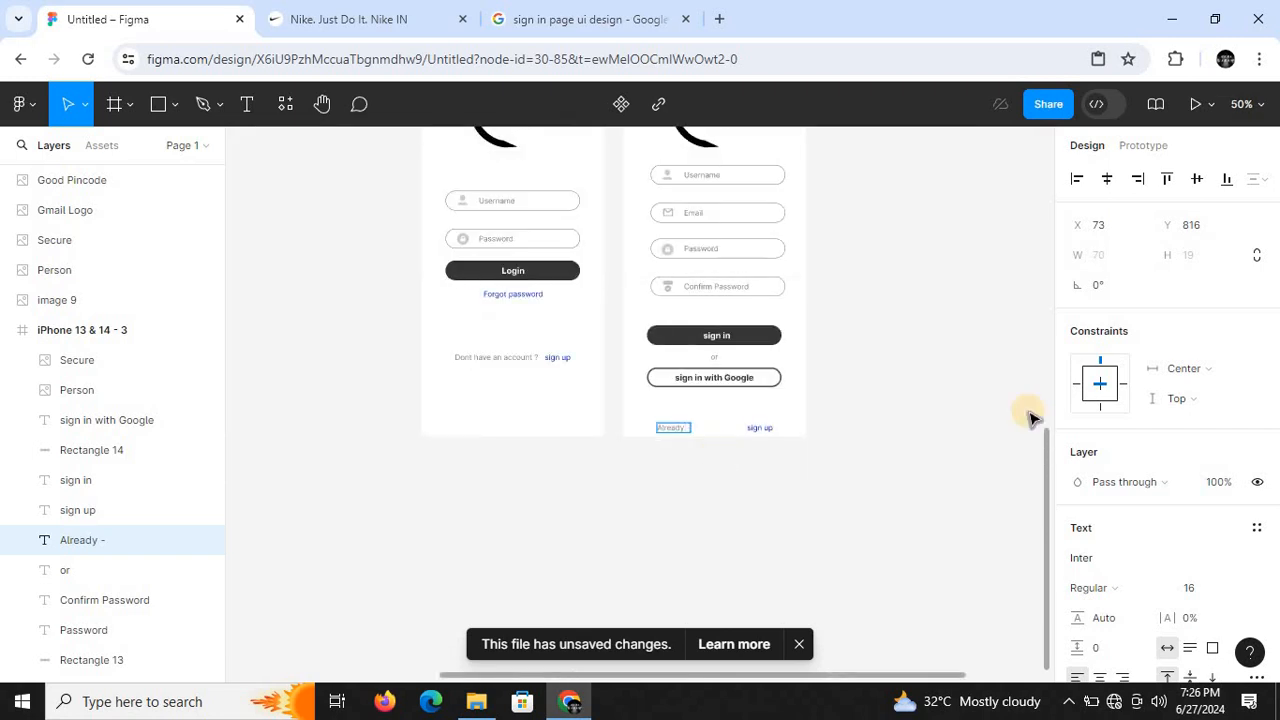
pyautogui.moveTo(1047, 451)
pyautogui.mouseDown()
pyautogui.moveTo(1049, 212)
pyautogui.moveTo(1051, 450)
pyautogui.mouseUp()
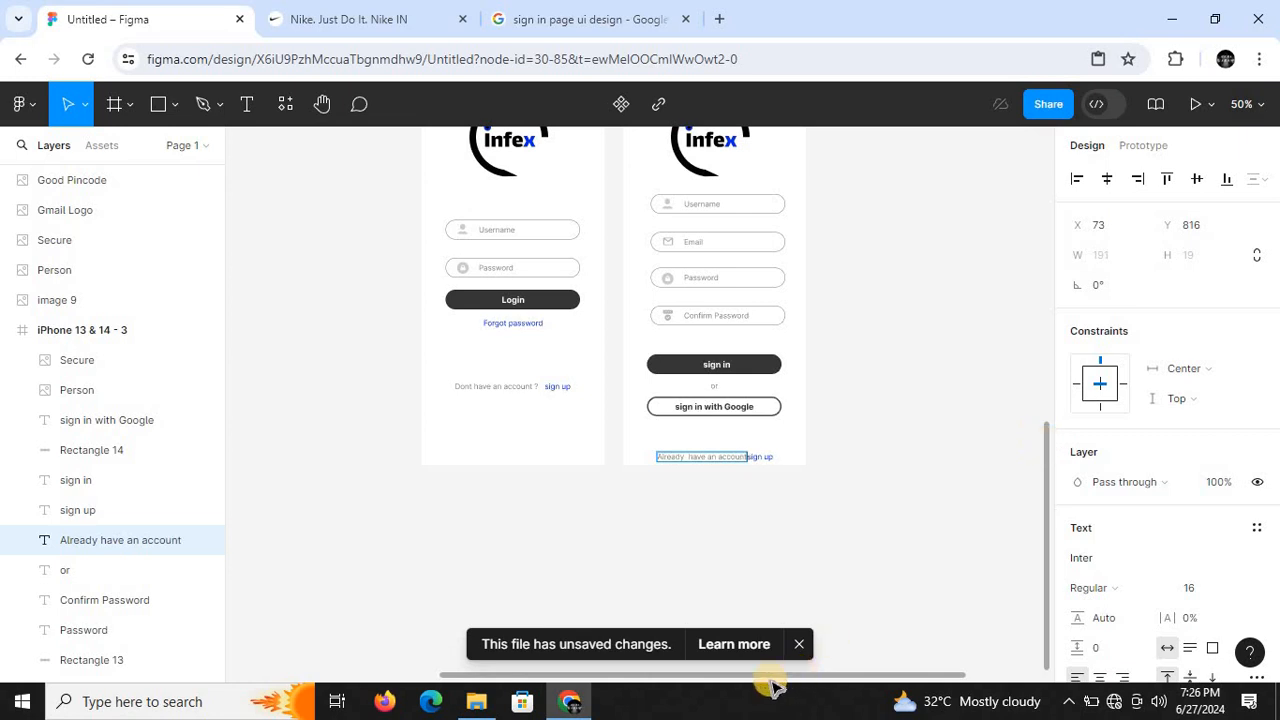
pyautogui.hotkey('shift', '0')
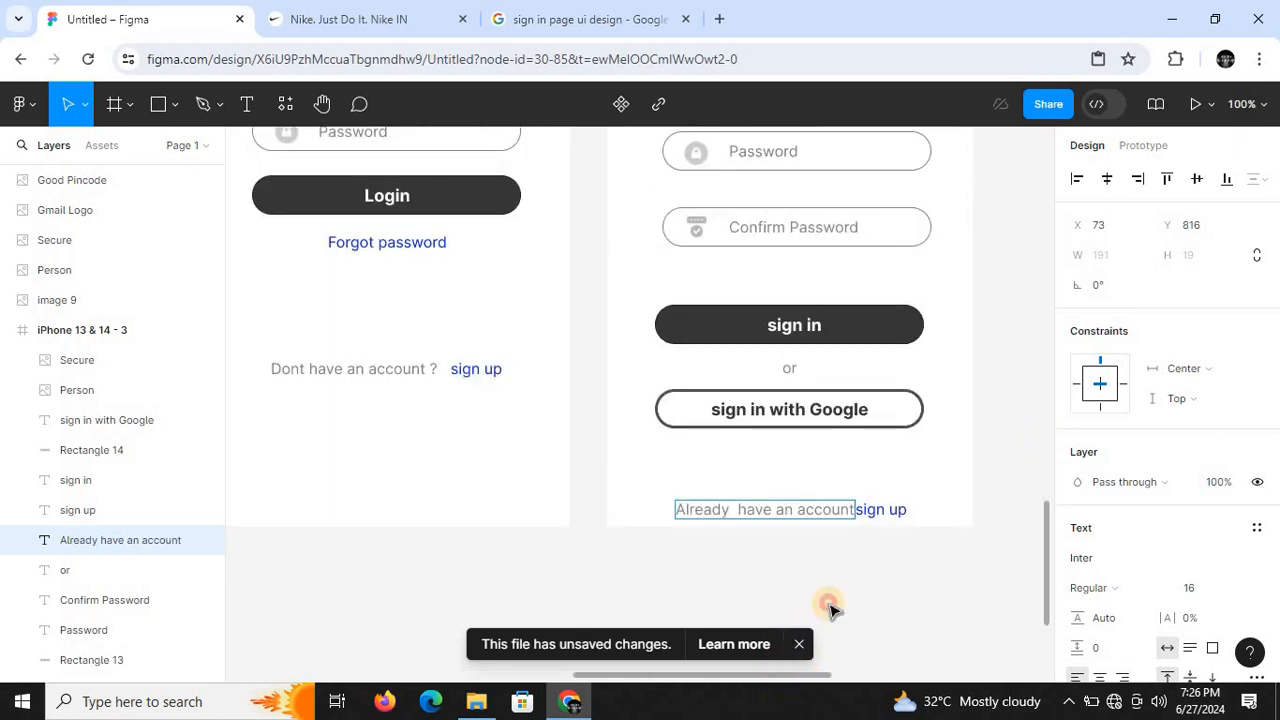
pyautogui.click(830, 605)
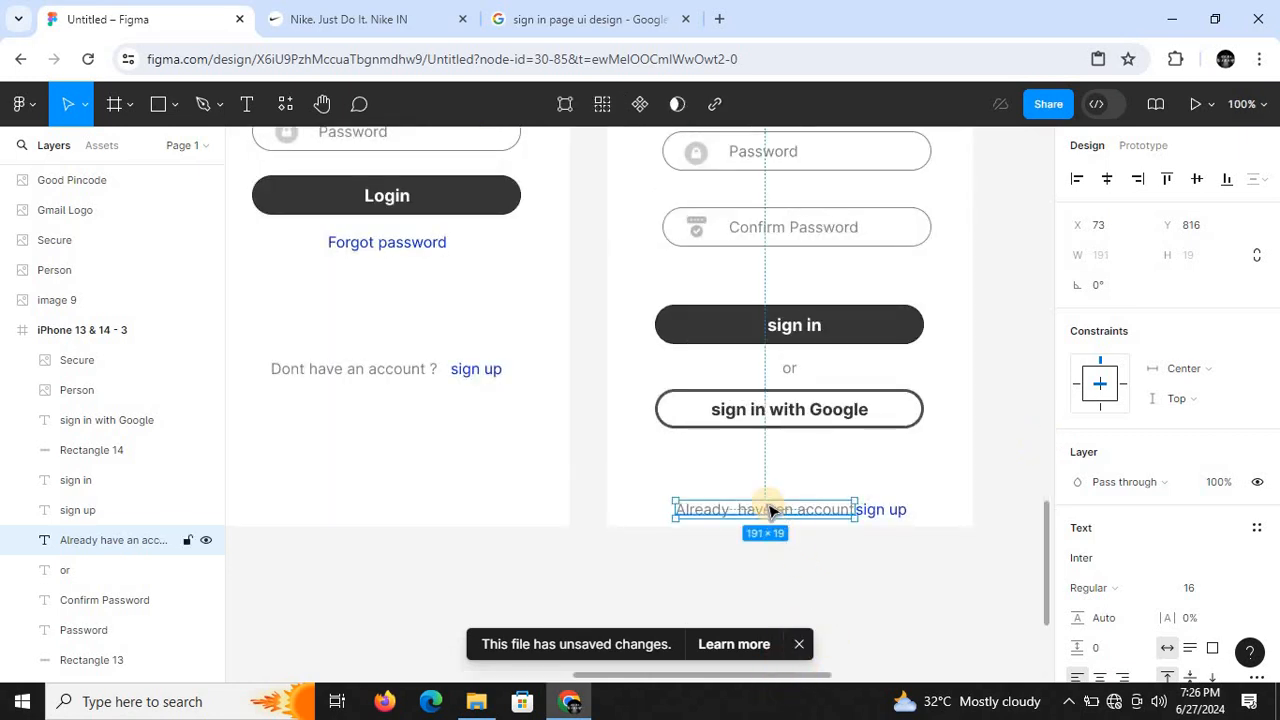
# - Remove the extra space in "Already have an account" and move the text up to about Y 773, just below the Google sign-in button
pyautogui.moveTo(770, 508)
pyautogui.mouseDown()
pyautogui.moveTo(766, 488)
pyautogui.moveTo(748, 496)
pyautogui.mouseUp()
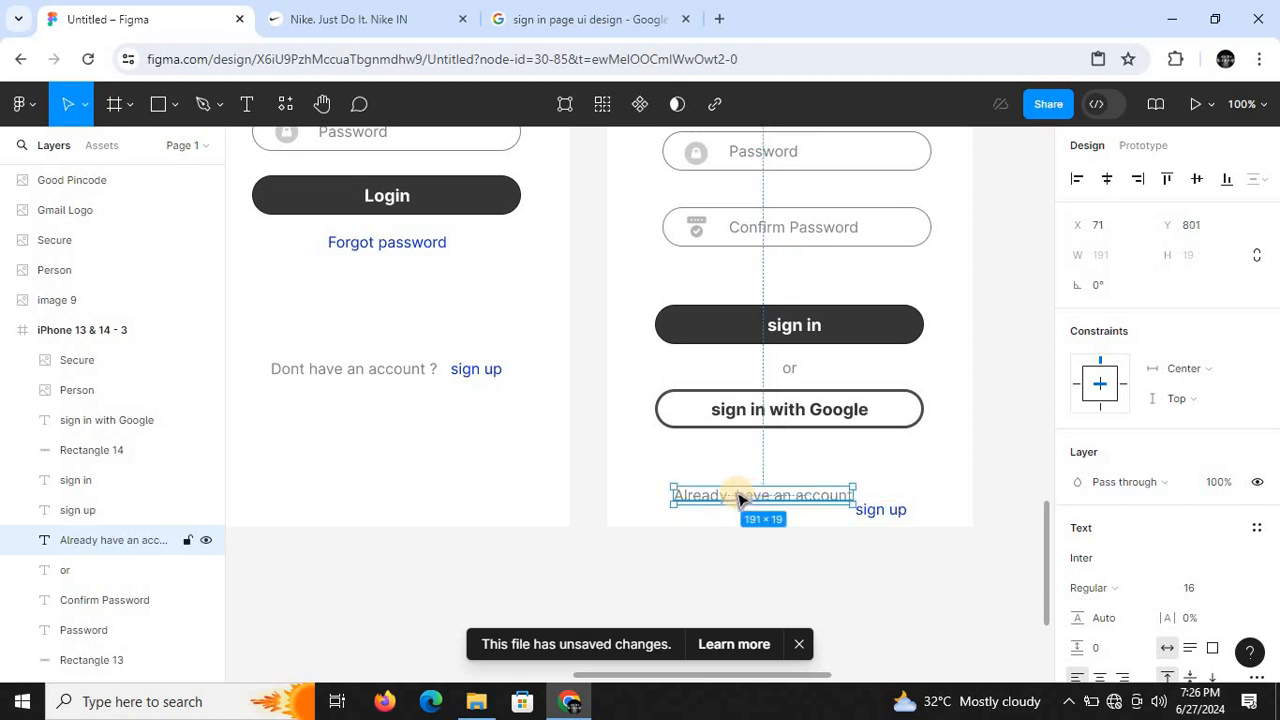
pyautogui.doubleClick(740, 497)
pyautogui.click(737, 494)
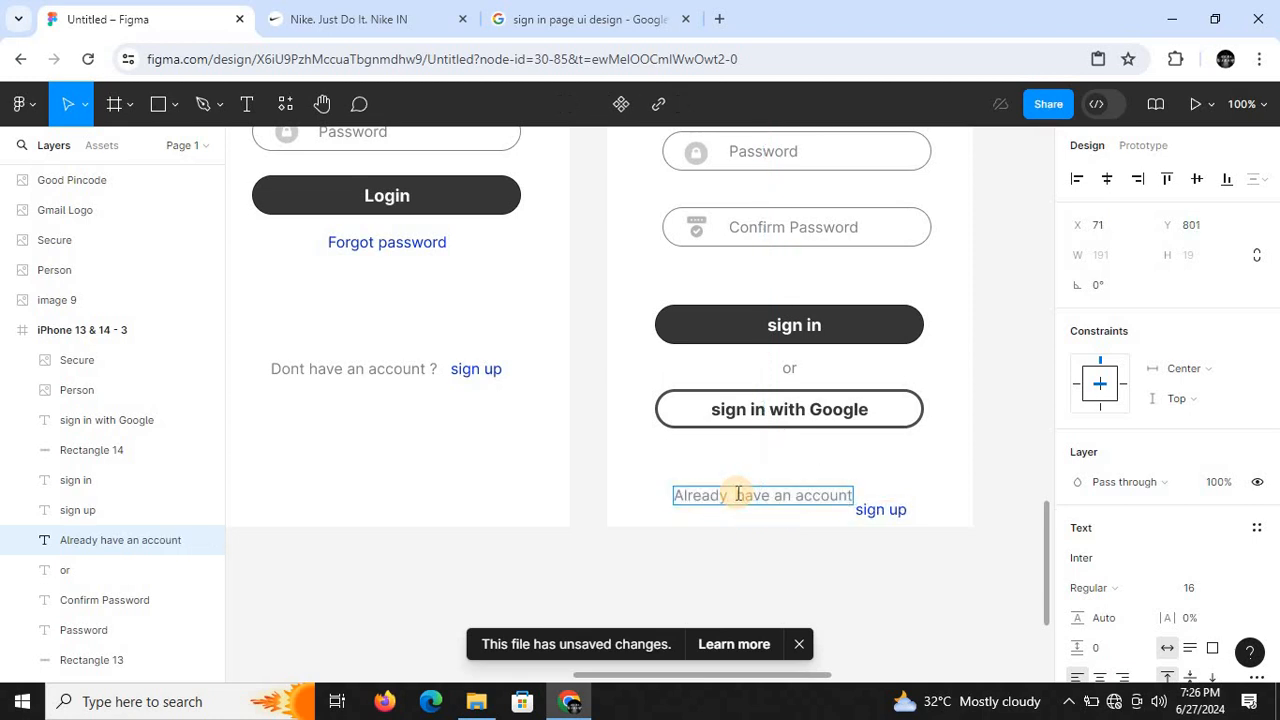
pyautogui.press('BackSpace')
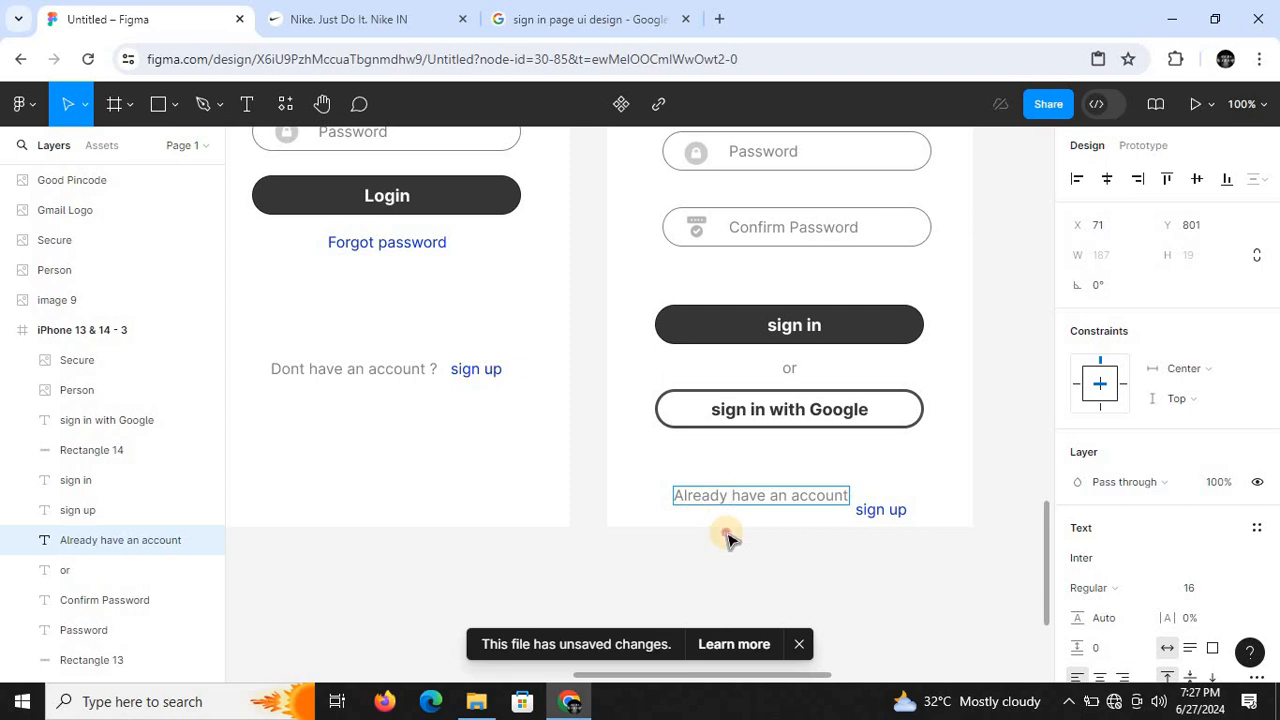
pyautogui.press('Escape')
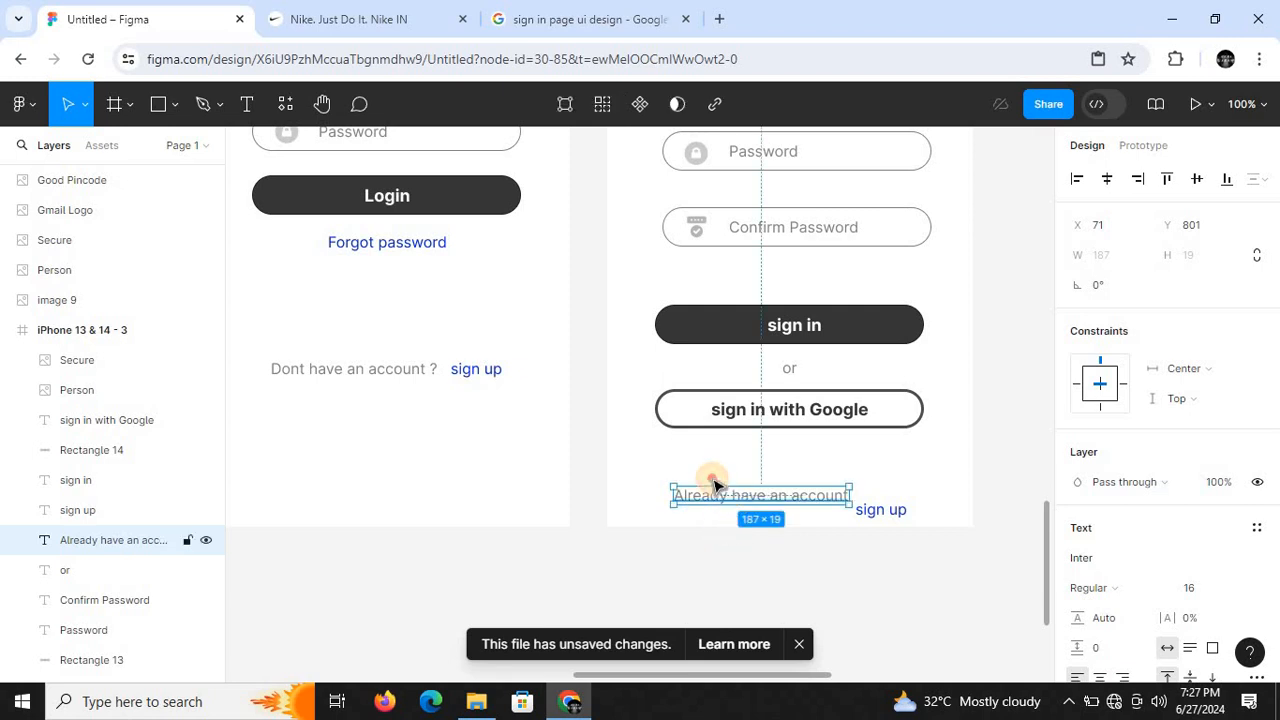
pyautogui.moveTo(732, 494); pyautogui.dragTo(714, 468)
# - Change the second frame's "sign up" link text to "Login"
pyautogui.click(882, 512)
pyautogui.doubleClick(882, 512)
pyautogui.press('BackSpace')
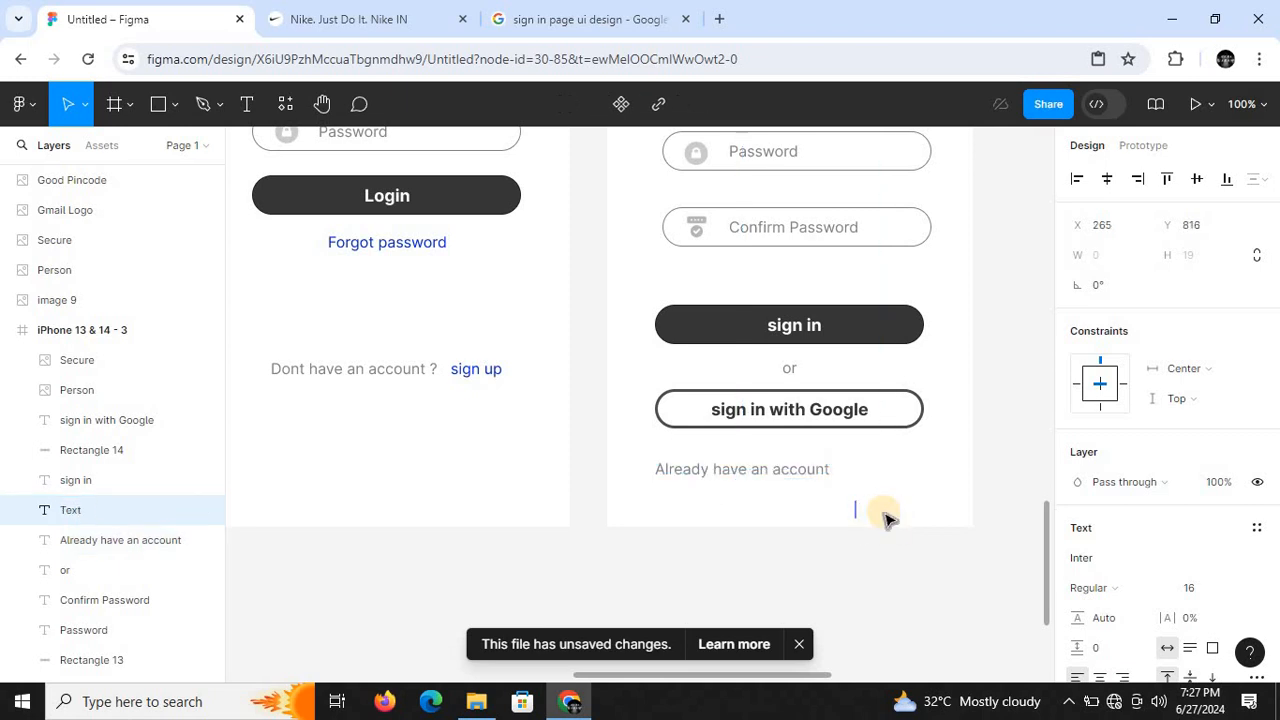
pyautogui.write('Login')
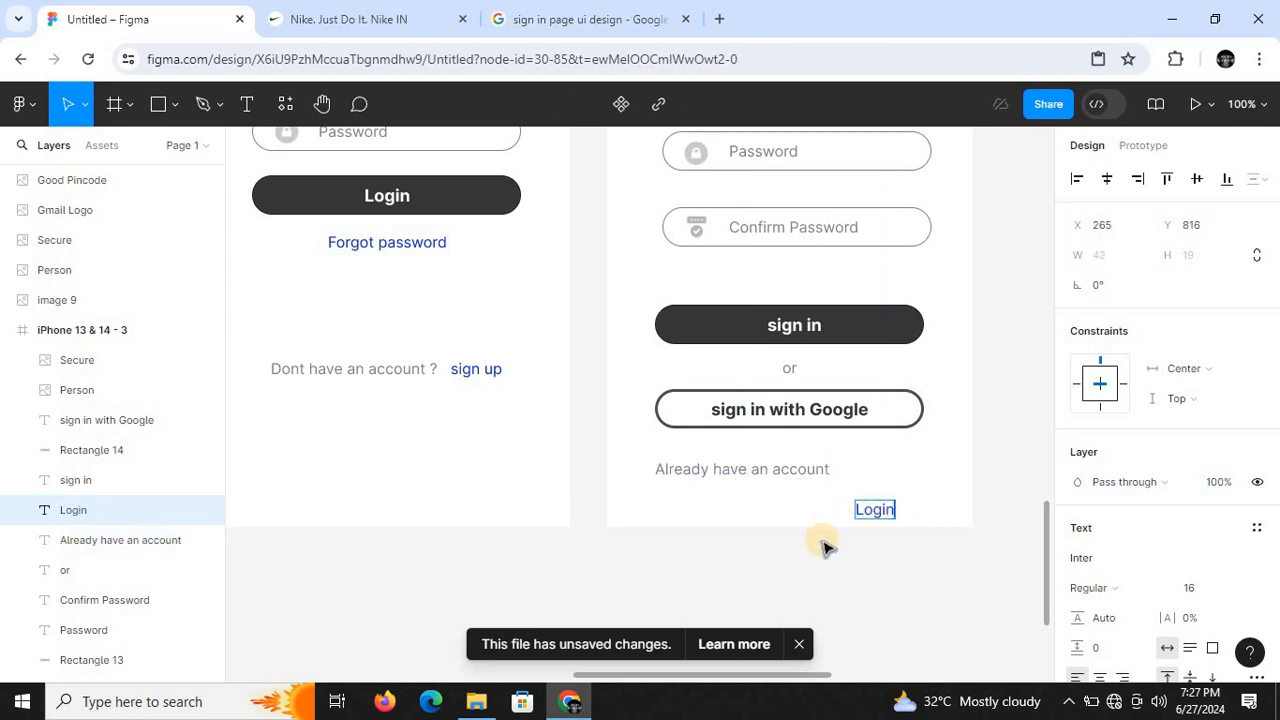
pyautogui.press('Escape')
# - Place the "Login" link right after "Already have an account" on the same line, with a gap of about 13
pyautogui.moveTo(870, 508); pyautogui.dragTo(867, 477)
pyautogui.hotkey('ctrl', '-')
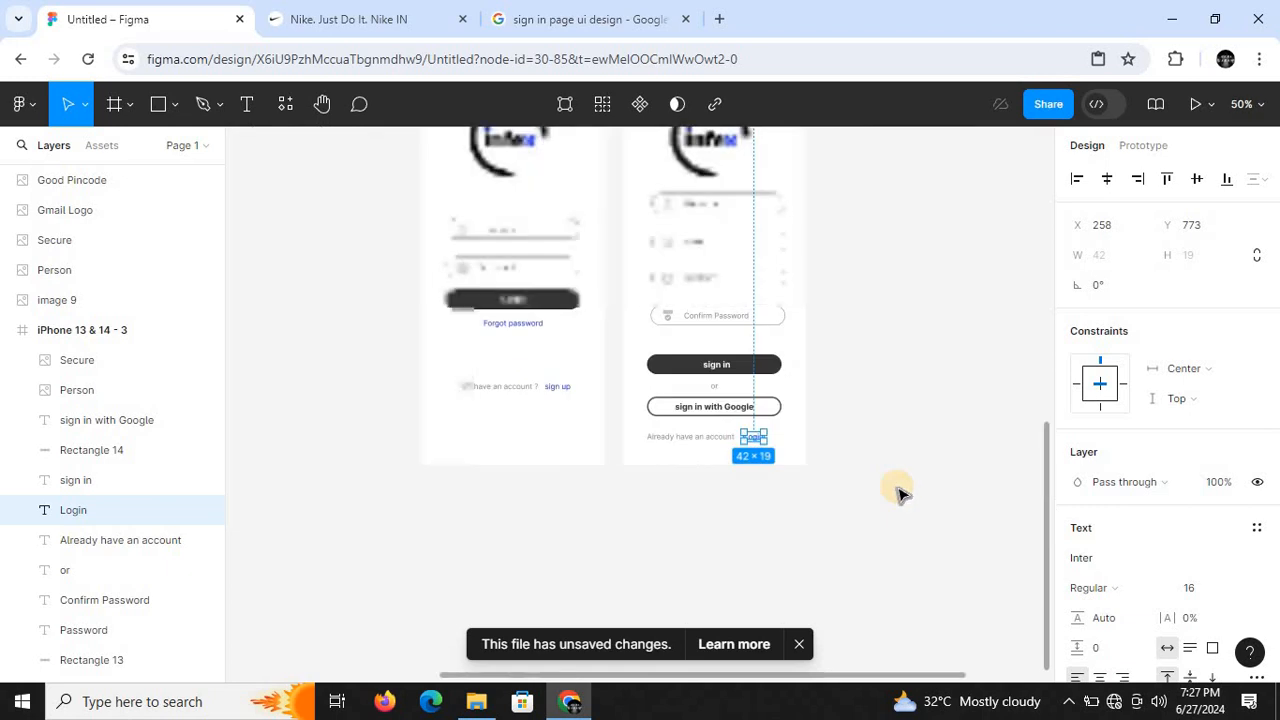
pyautogui.hotkey('ctrl', '-')
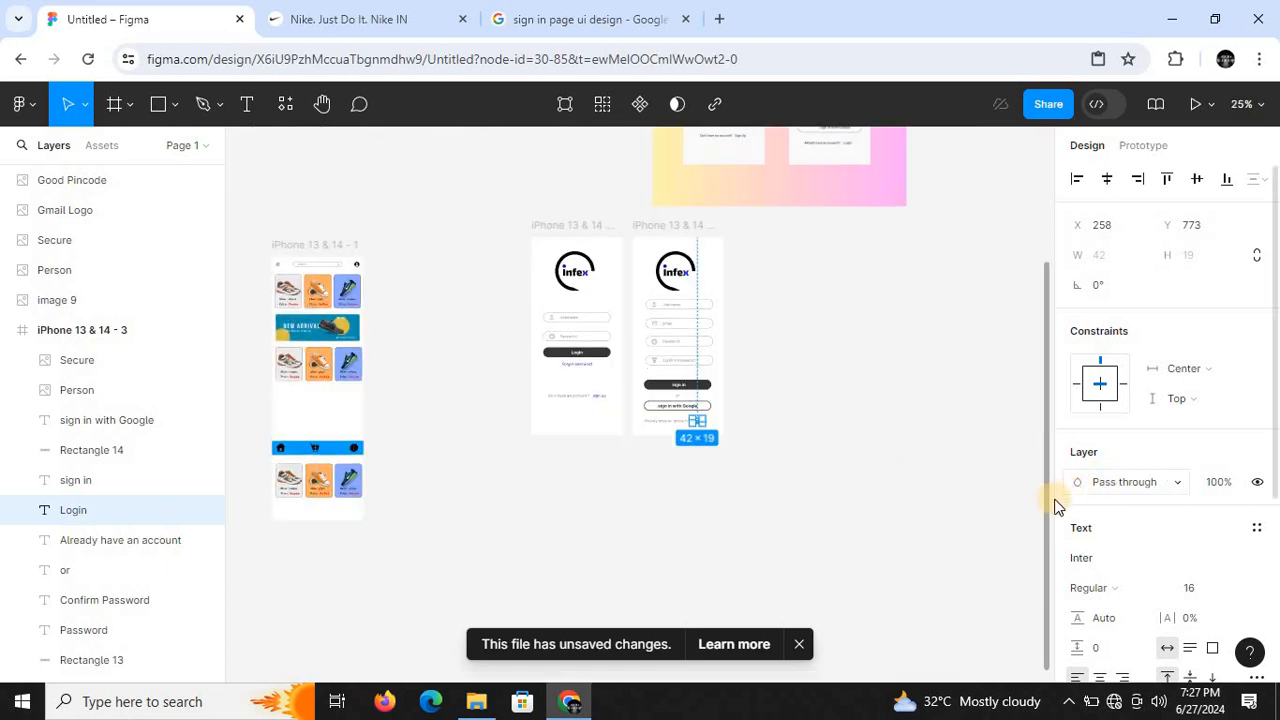
pyautogui.moveTo(1047, 508); pyautogui.dragTo(1046, 516)
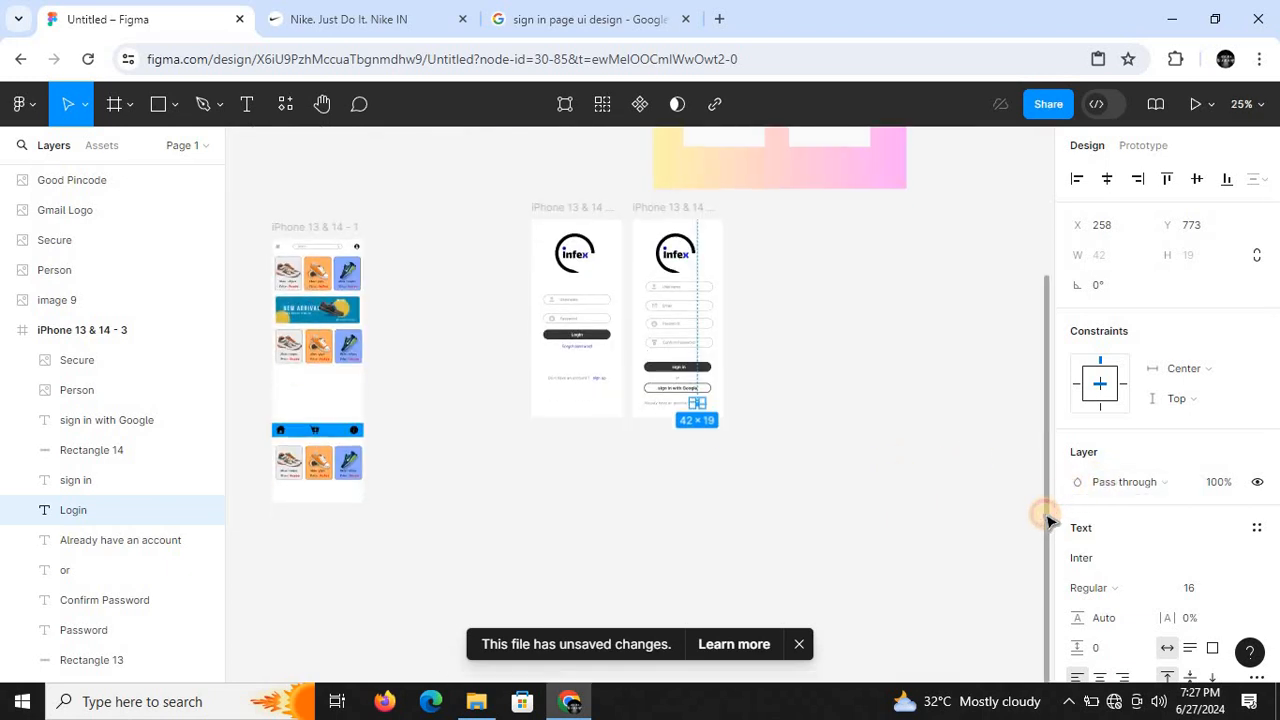
pyautogui.hotkey('shift', '0')
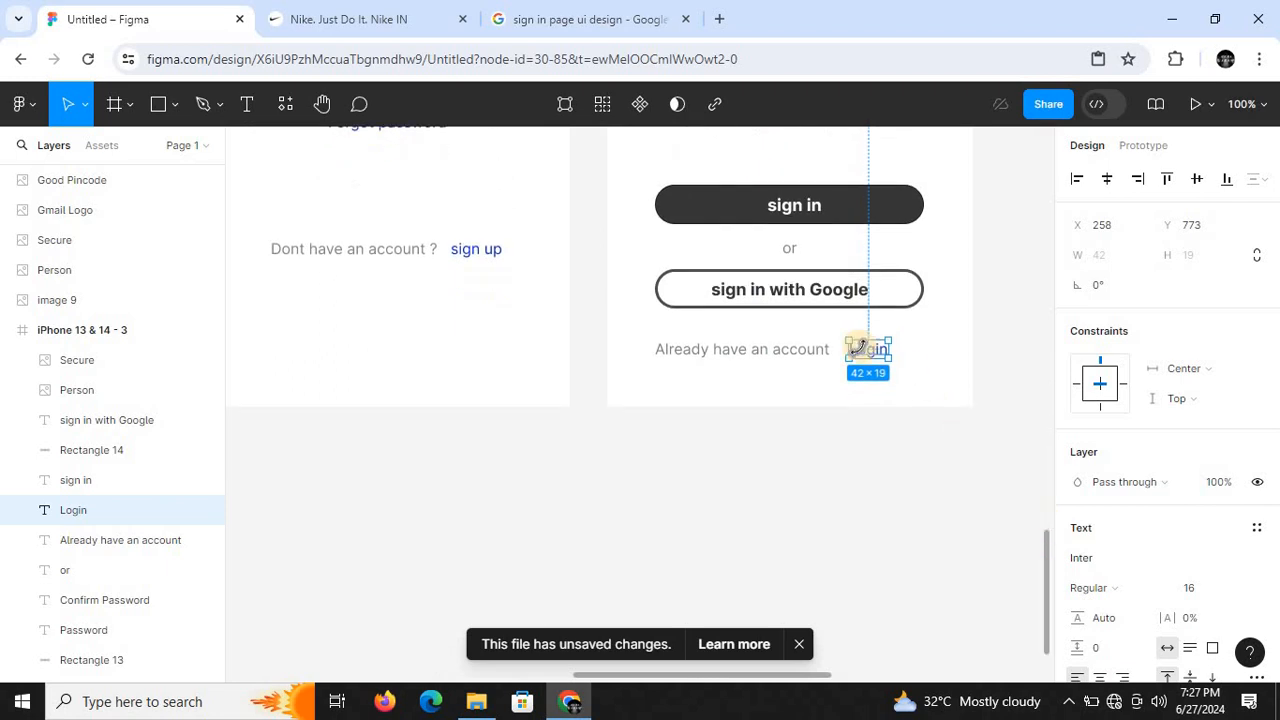
pyautogui.moveTo(857, 345); pyautogui.dragTo(862, 358)
pyautogui.click(771, 423)
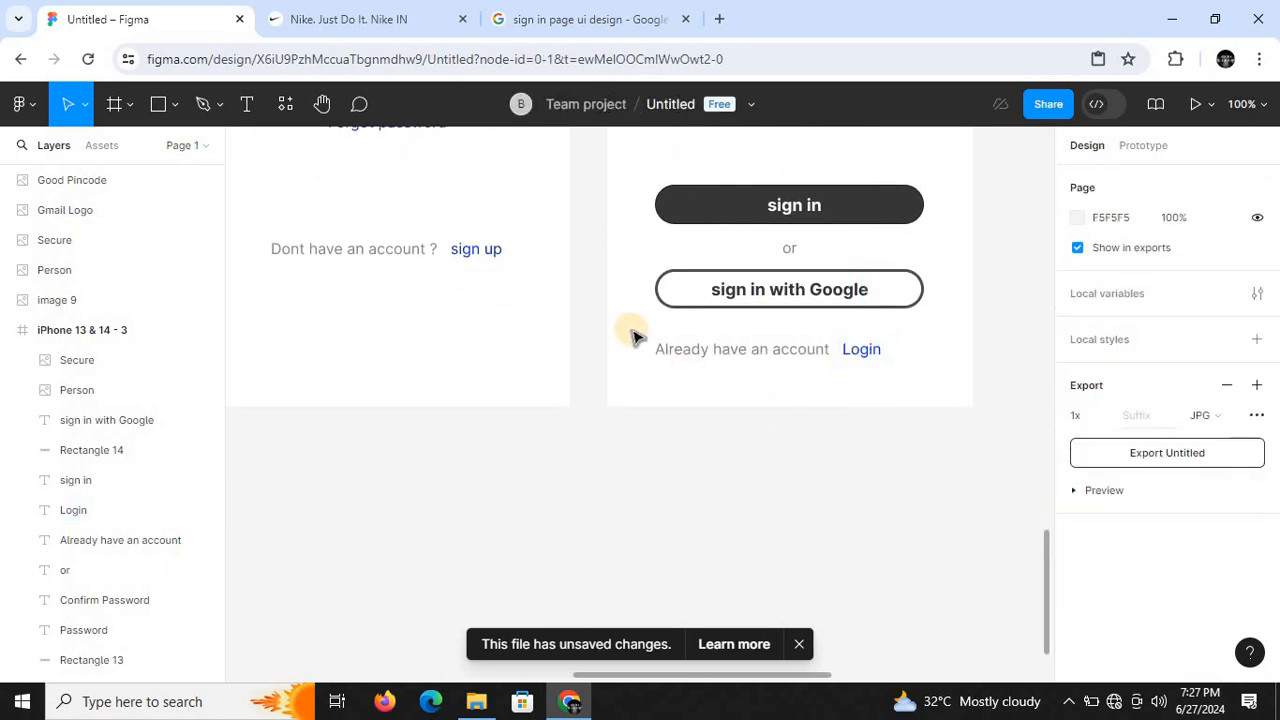
# - Shift the "Already have an account" text and "Login" link together so the line is centered beneath the second frame's Google sign-in button
pyautogui.moveTo(631, 351); pyautogui.dragTo(908, 371)
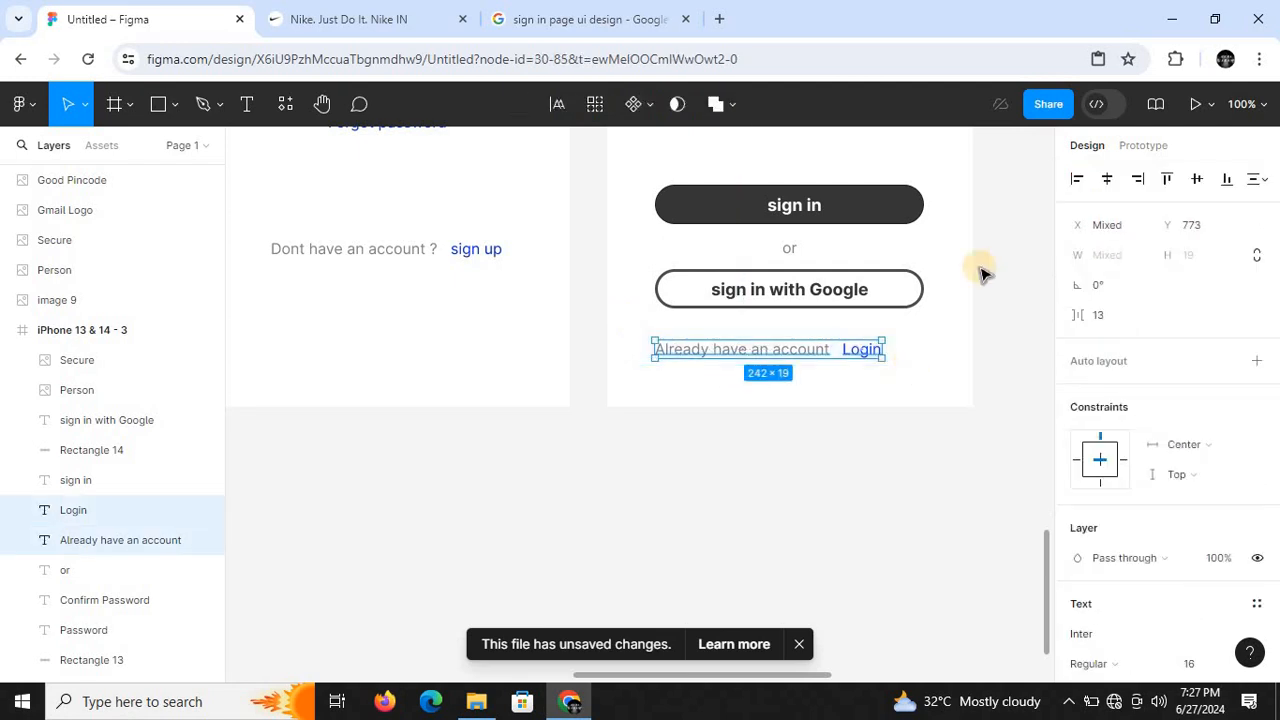
pyautogui.click(1106, 183)
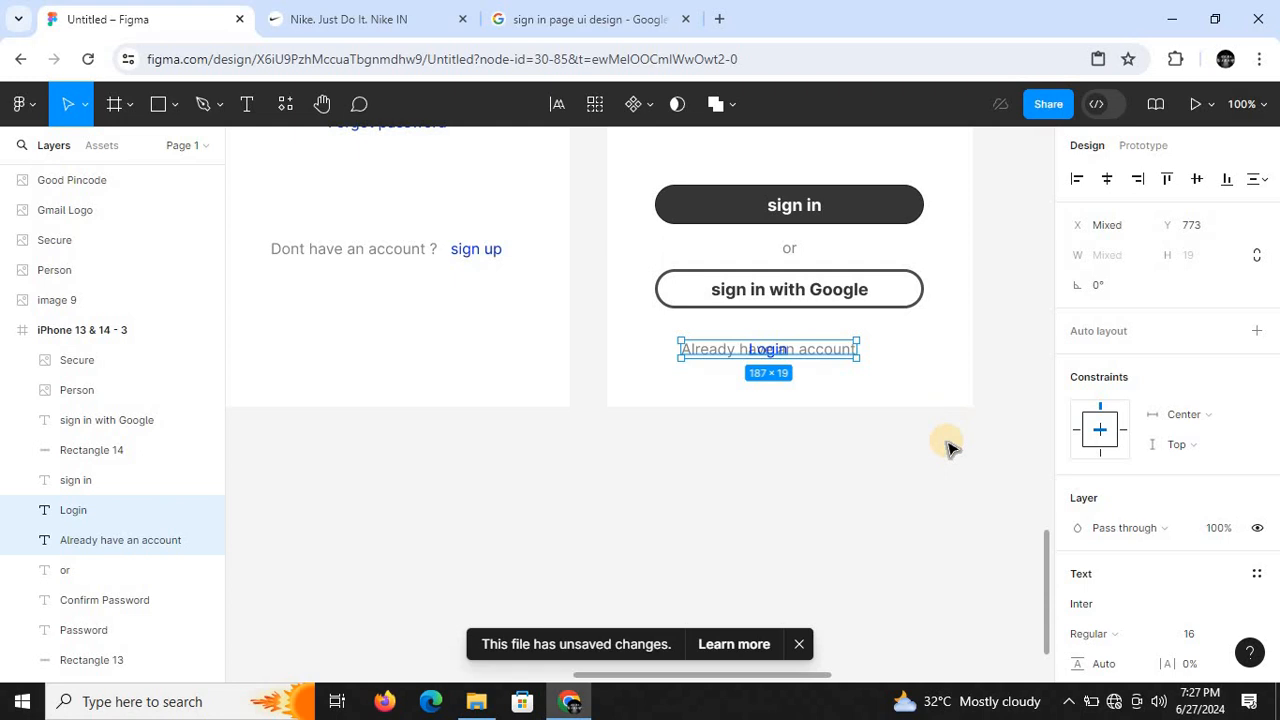
pyautogui.hotkey('ctrl', 'alt', 't')
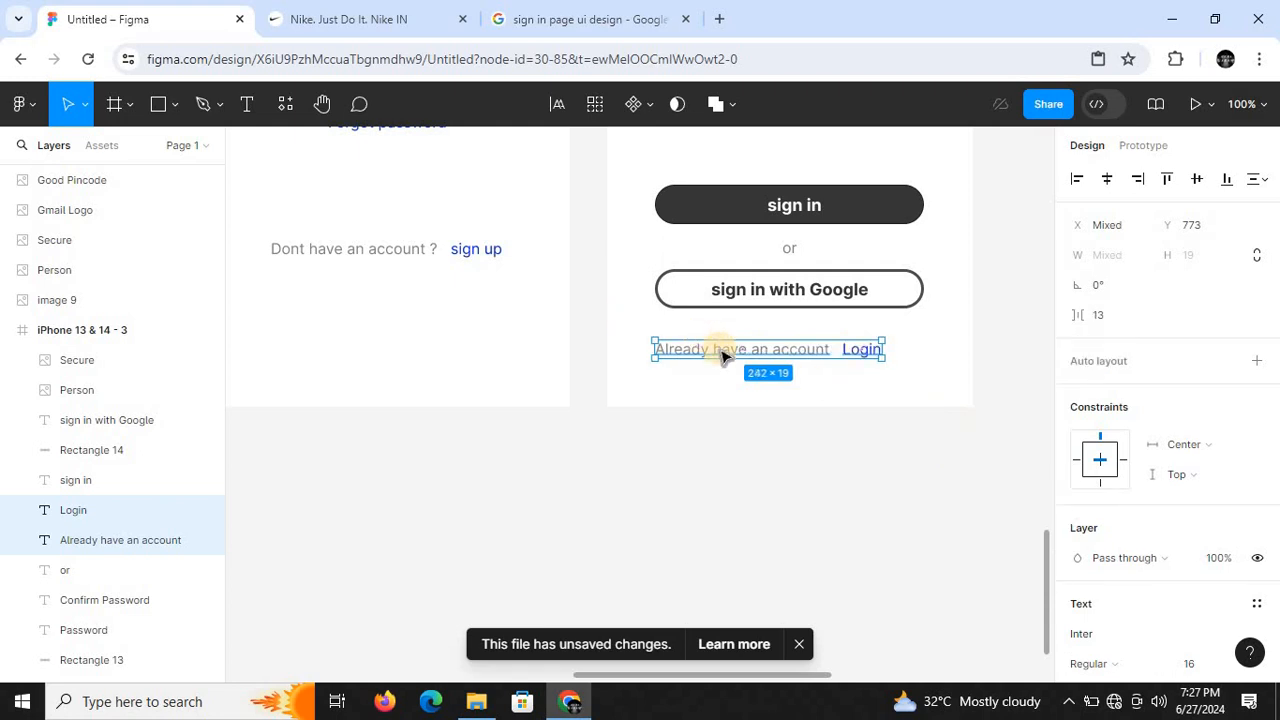
pyautogui.moveTo(722, 355); pyautogui.dragTo(737, 354)
pyautogui.click(737, 429)
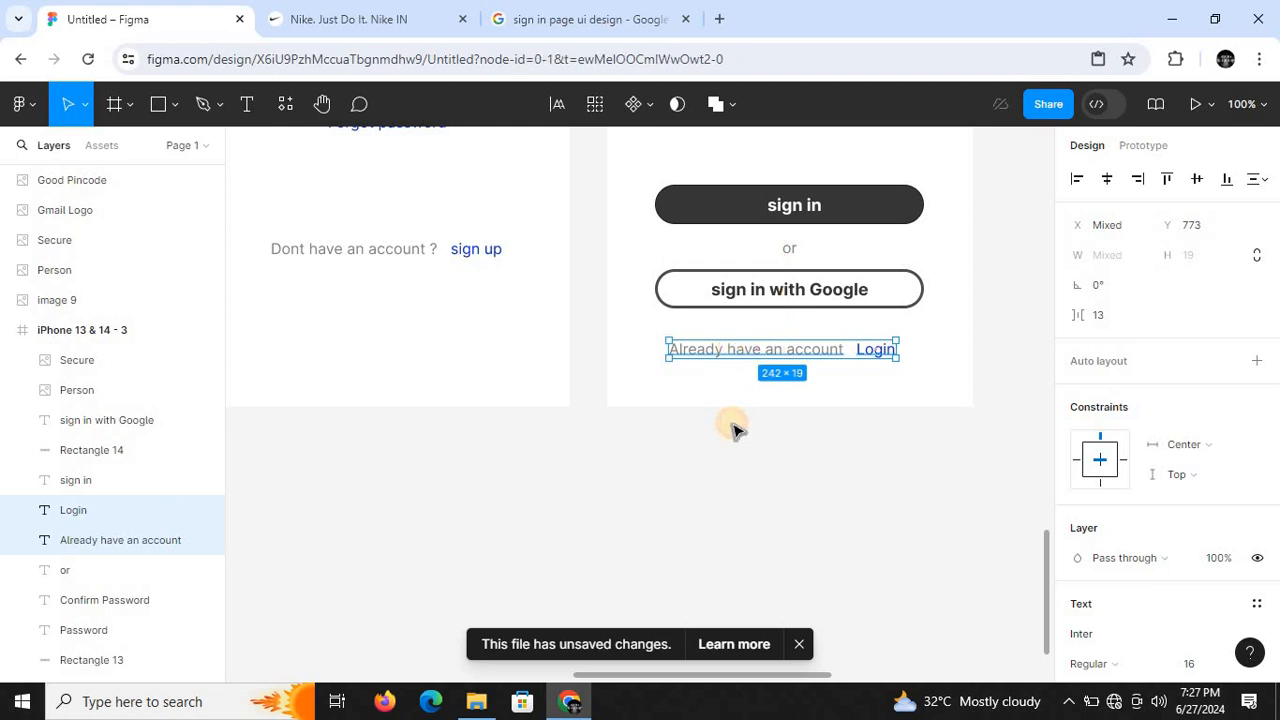
# - Review the two Infex sign-in and sign-up frames side by side and against the other designs on the page
pyautogui.moveTo(1049, 586); pyautogui.dragTo(1050, 513)
pyautogui.hotkey('ctrl', '-')
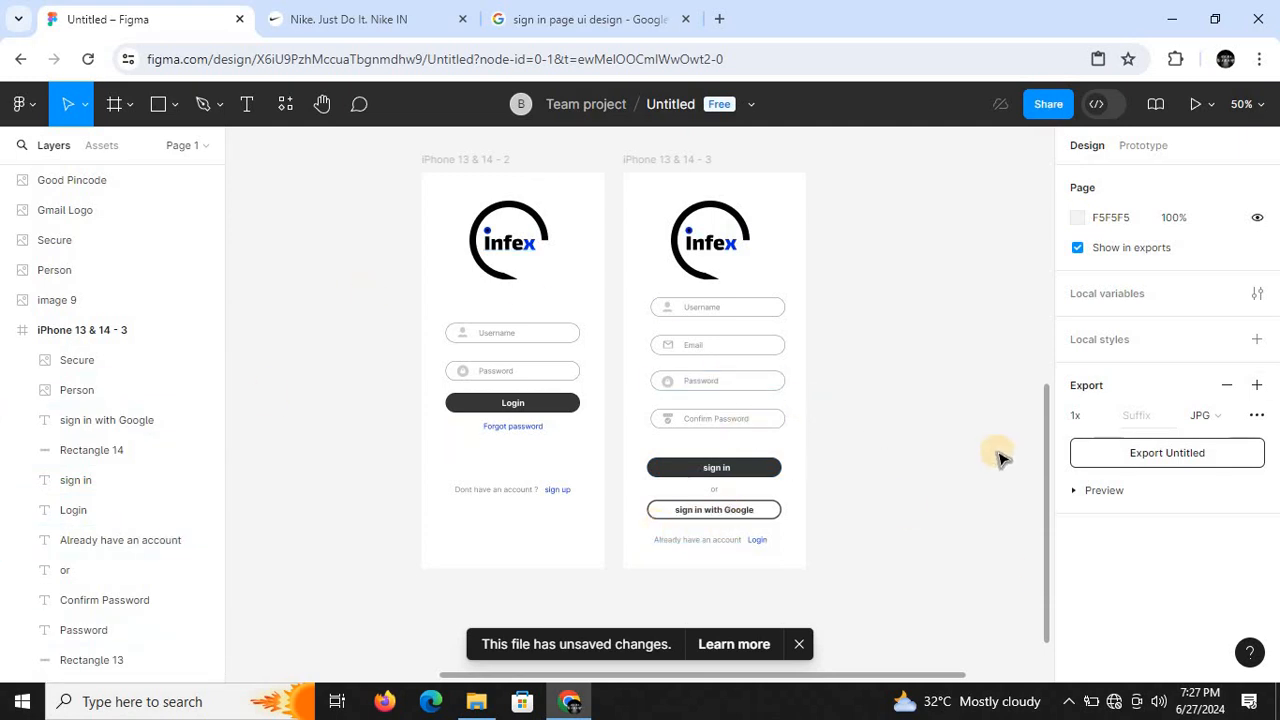
pyautogui.moveTo(1045, 469); pyautogui.dragTo(1045, 466)
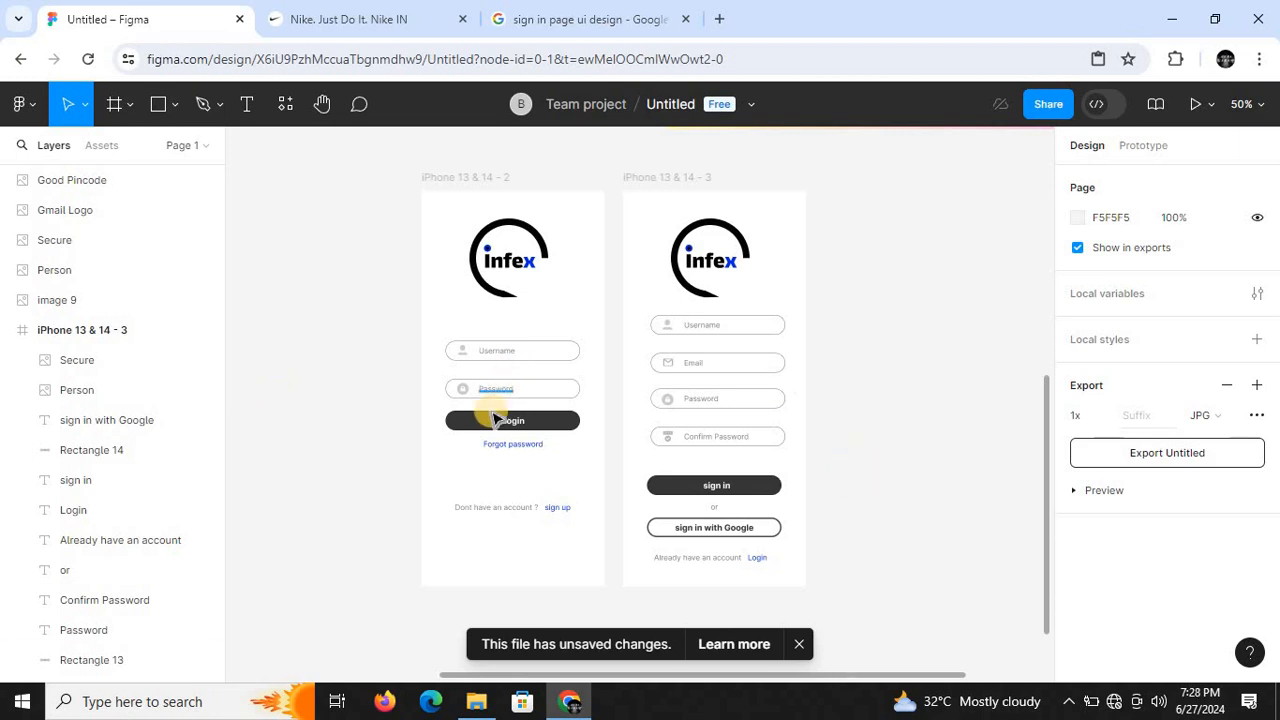
pyautogui.press('-')
pyautogui.press('-')
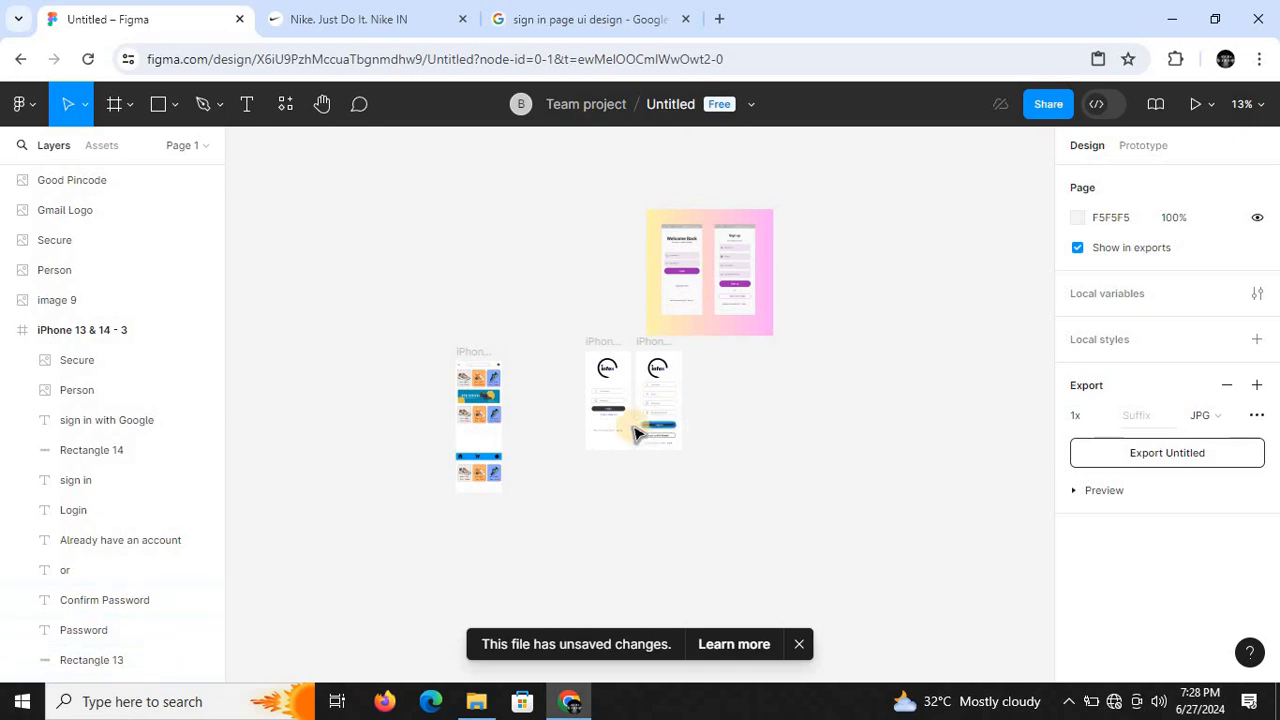
pyautogui.press('+')
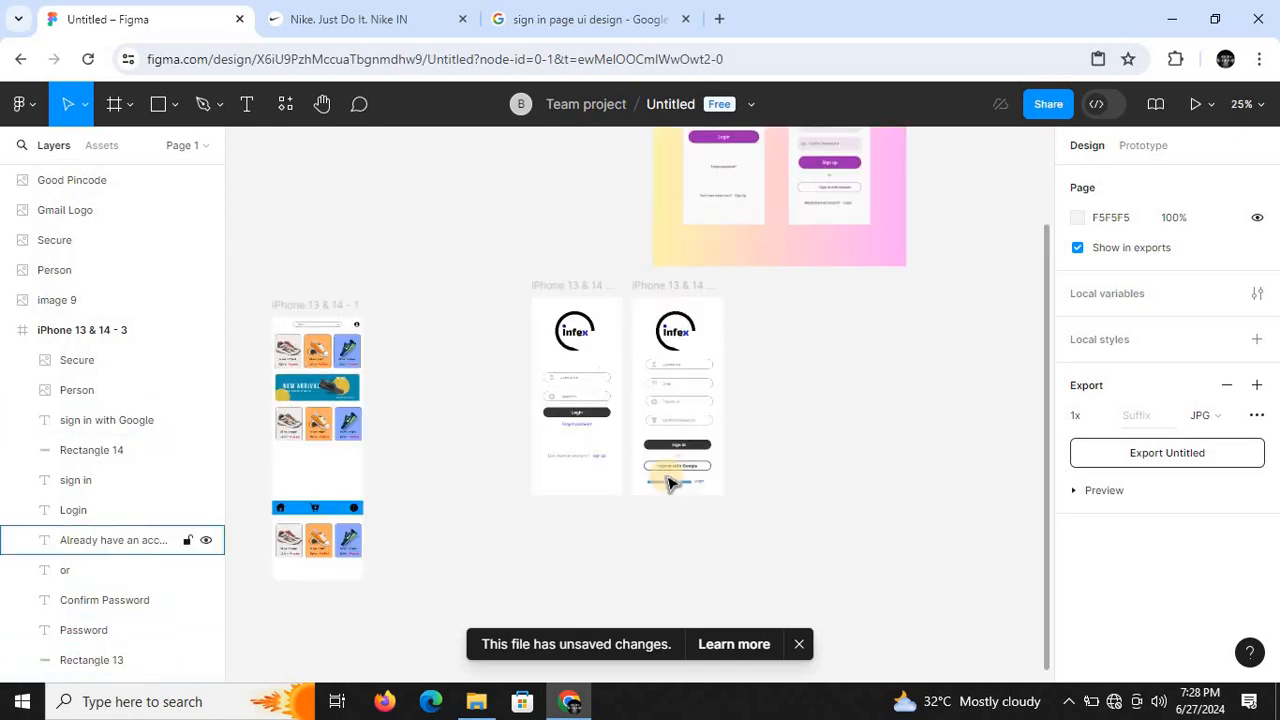
pyautogui.press('+')
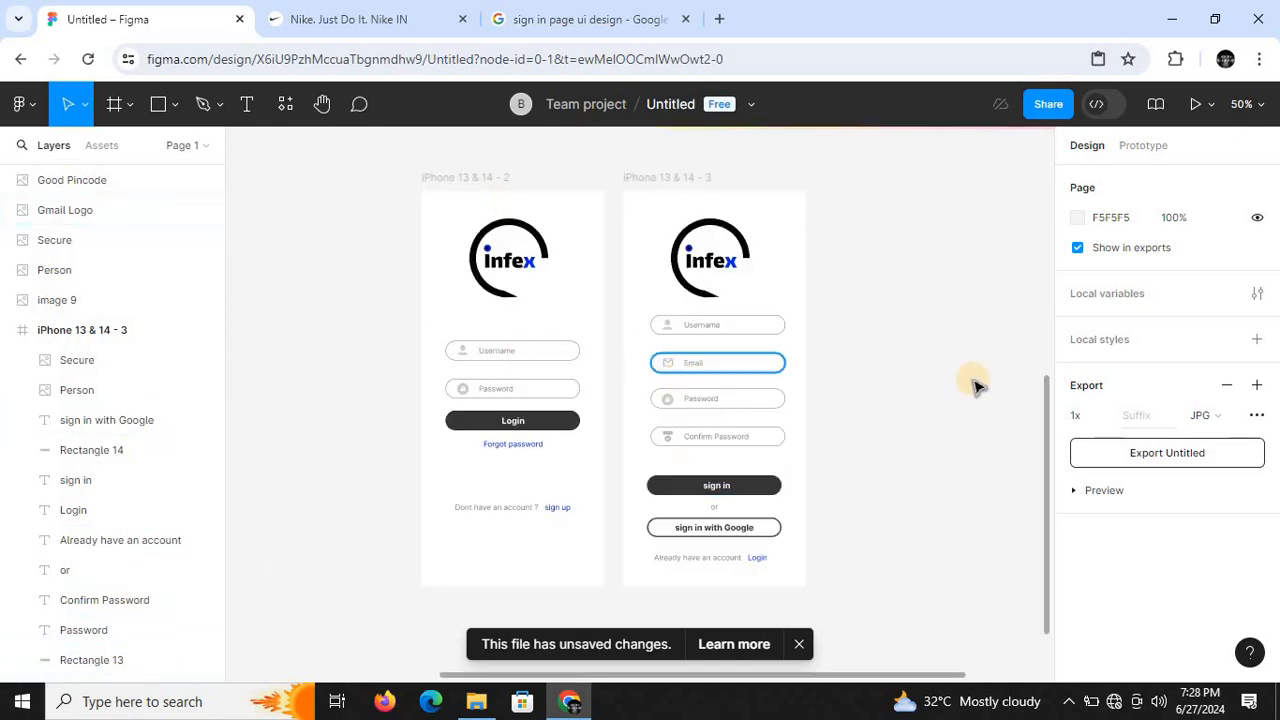
pyautogui.moveTo(1048, 401); pyautogui.dragTo(1043, 412)
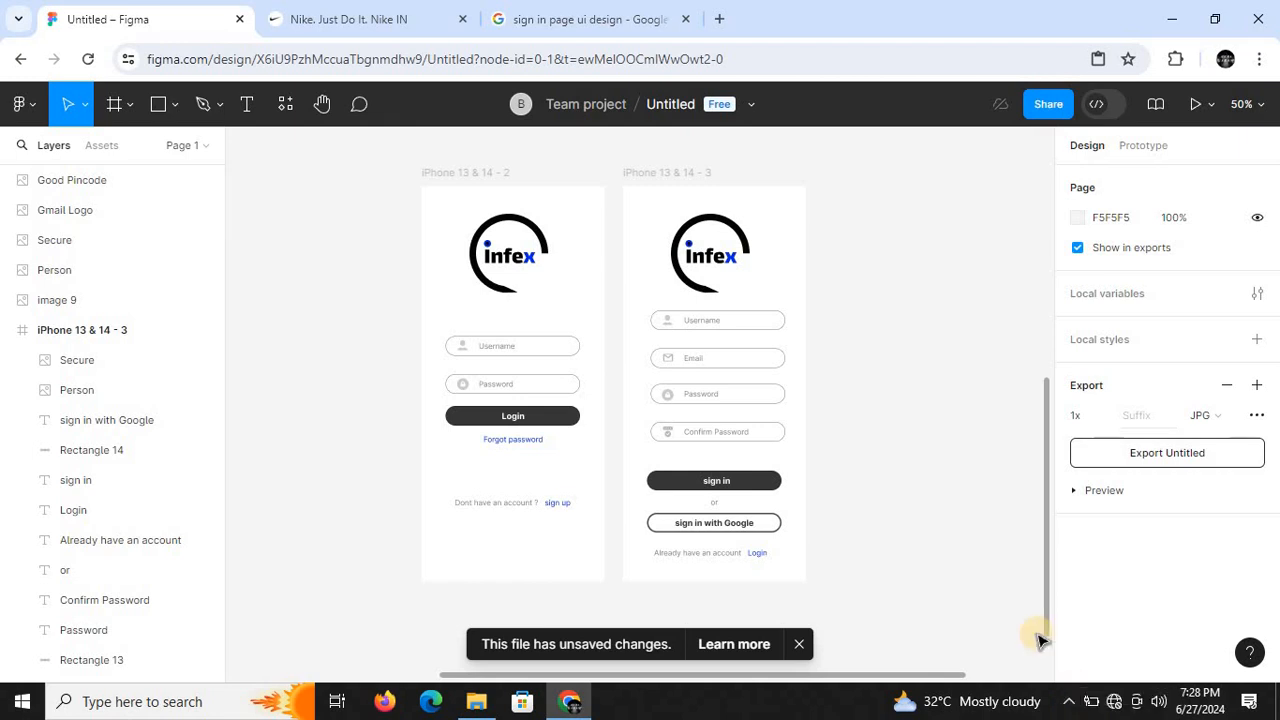
pyautogui.click(1066, 704)
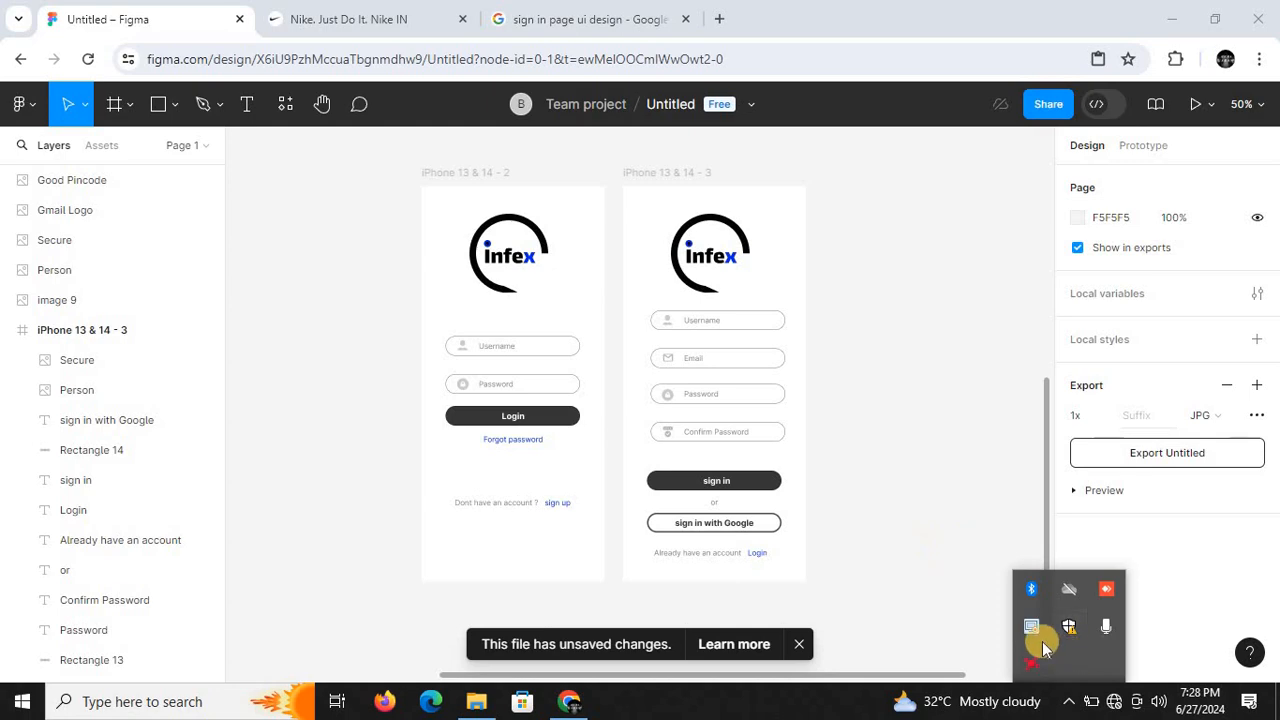